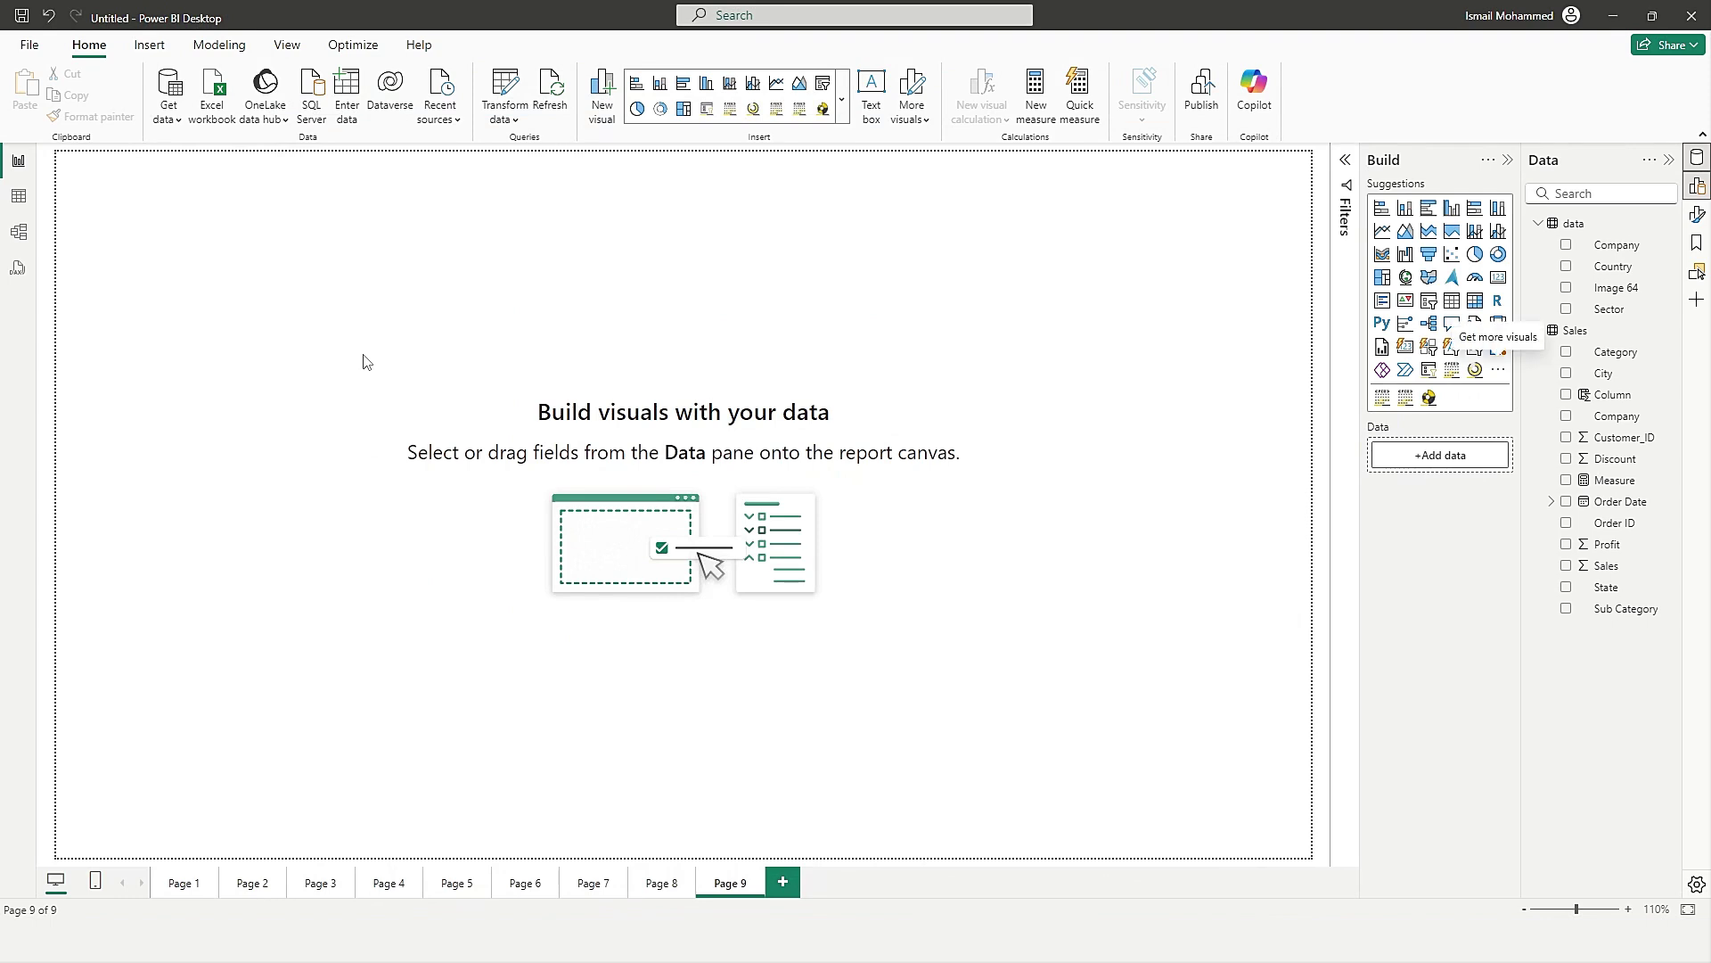
Add a Powerviz Rose/Donut/Pie chart to the blank page with Company as the category and Profit as the measure.
{"action": "left_click", "coordinate": [1429, 398]}
{"action": "left_click_drag", "start_coordinate": [341, 426], "coordinate": [811, 687]}
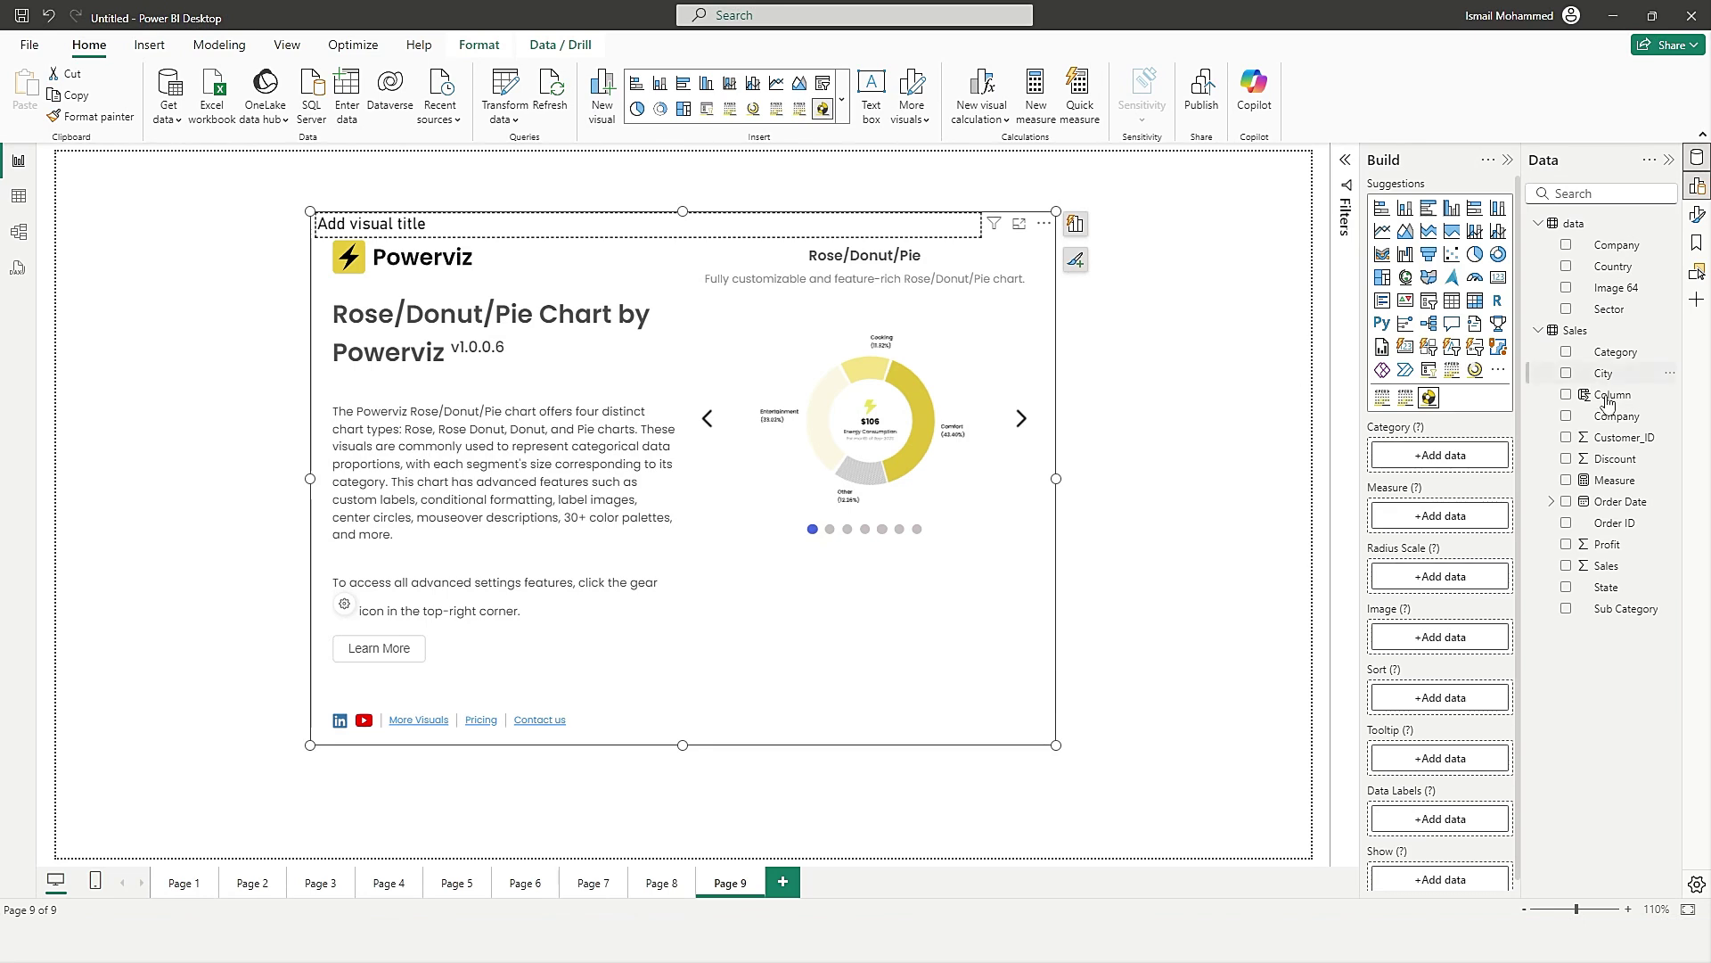
{"action": "left_click_drag", "start_coordinate": [1604, 417], "coordinate": [1420, 457]}
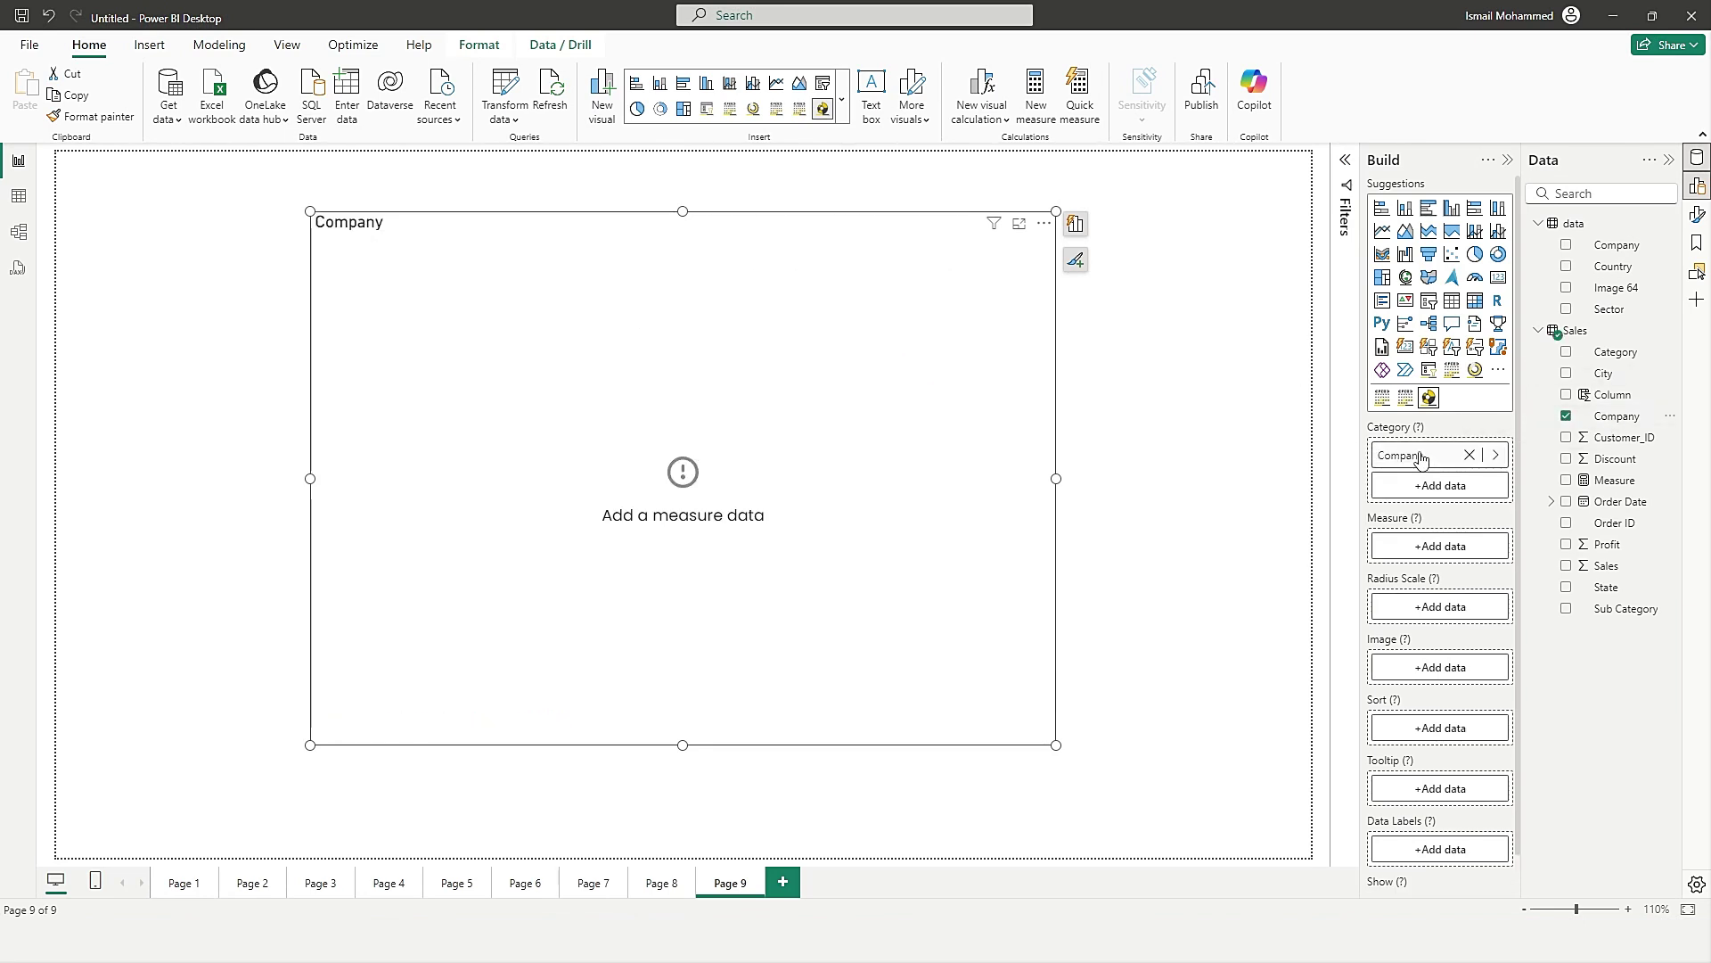
{"action": "left_click_drag", "start_coordinate": [1604, 544], "coordinate": [1422, 541]}
Open the chart's advanced settings and apply the Rose Pie chart type.
{"action": "mouse_move", "coordinate": [889, 346]}
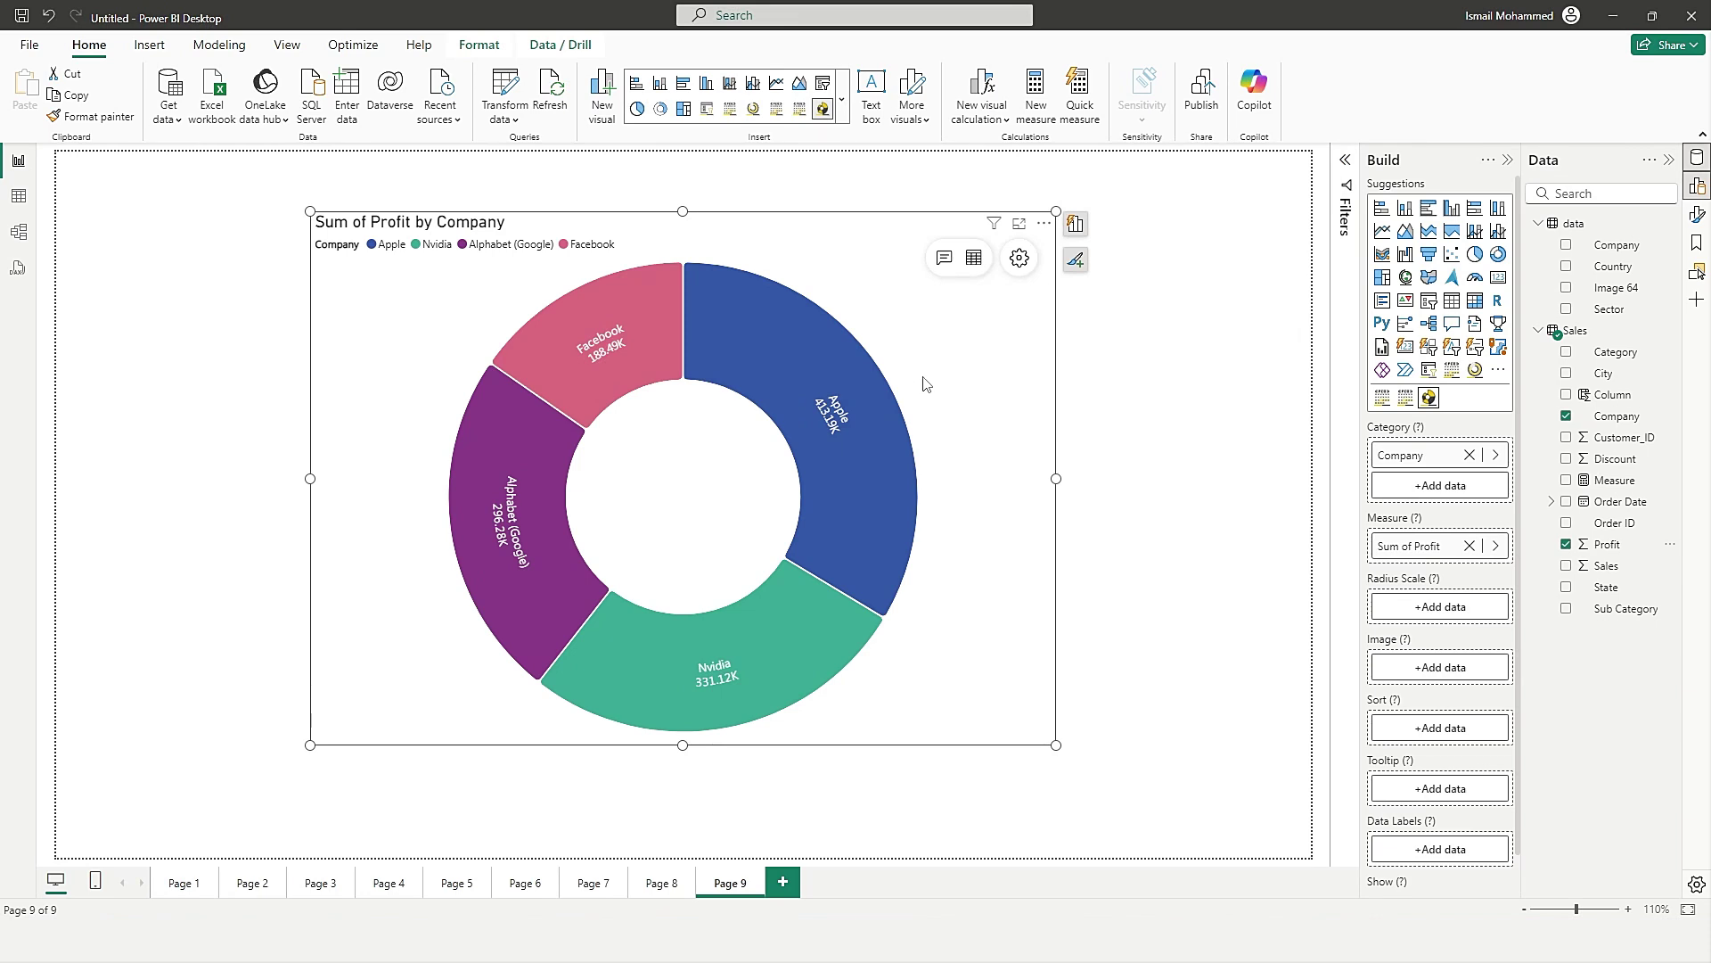
{"action": "left_click", "coordinate": [1019, 258]}
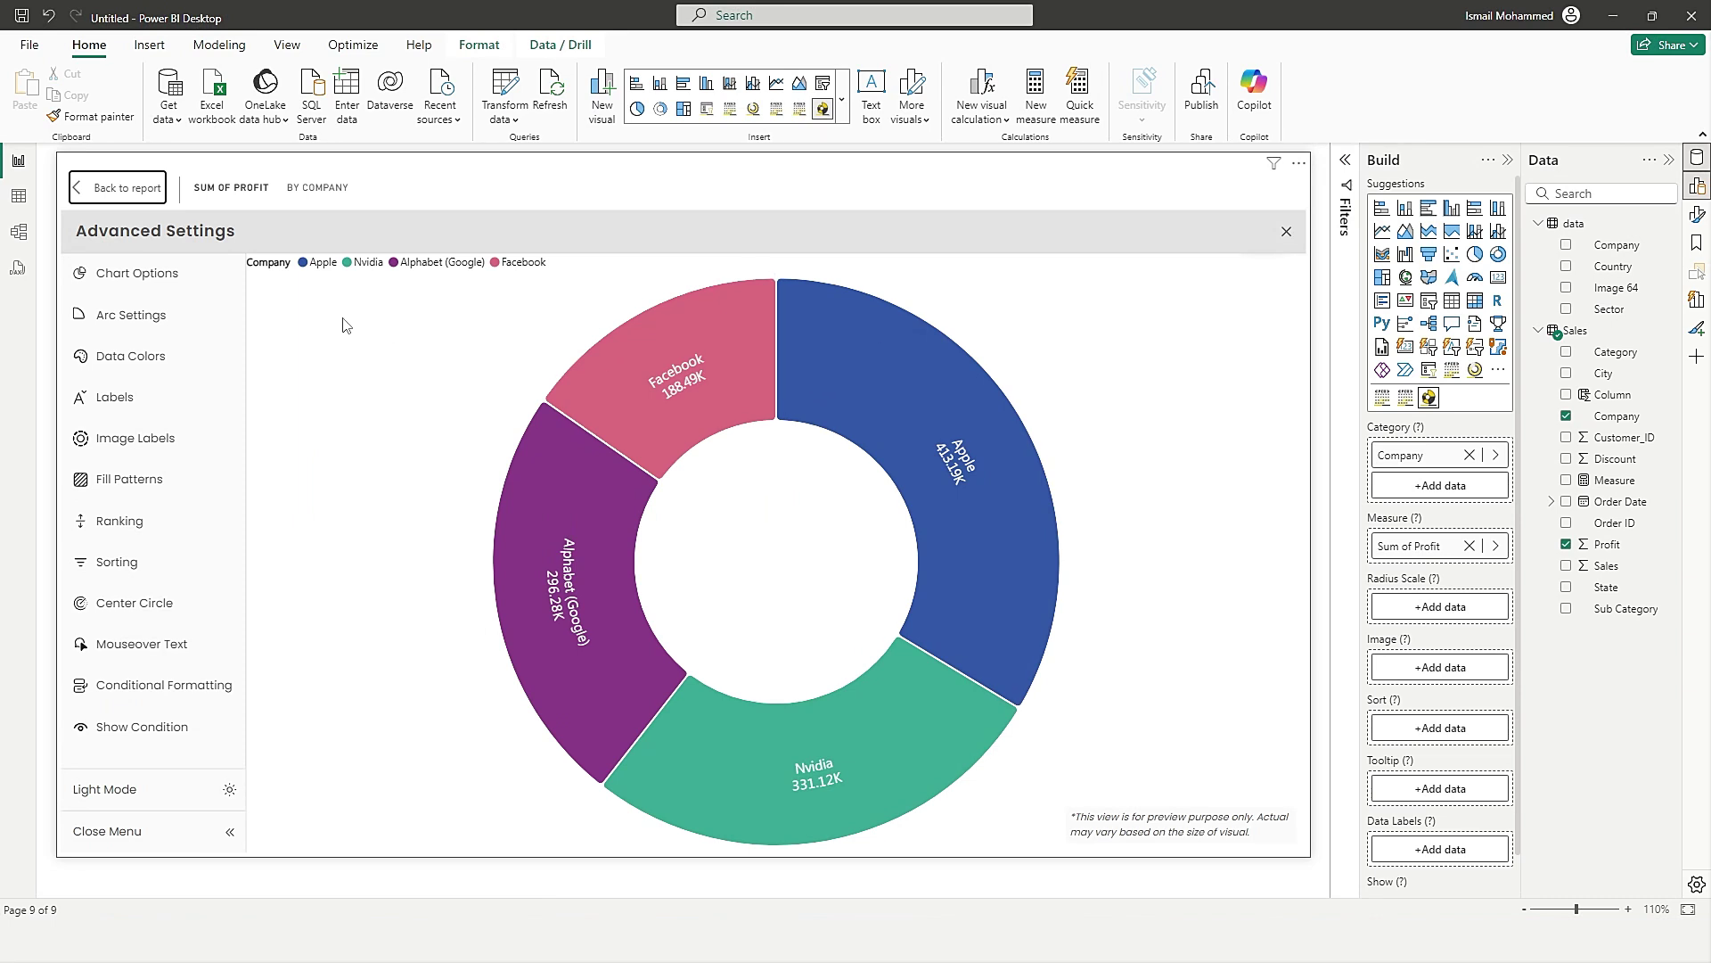
{"action": "left_click", "coordinate": [140, 289]}
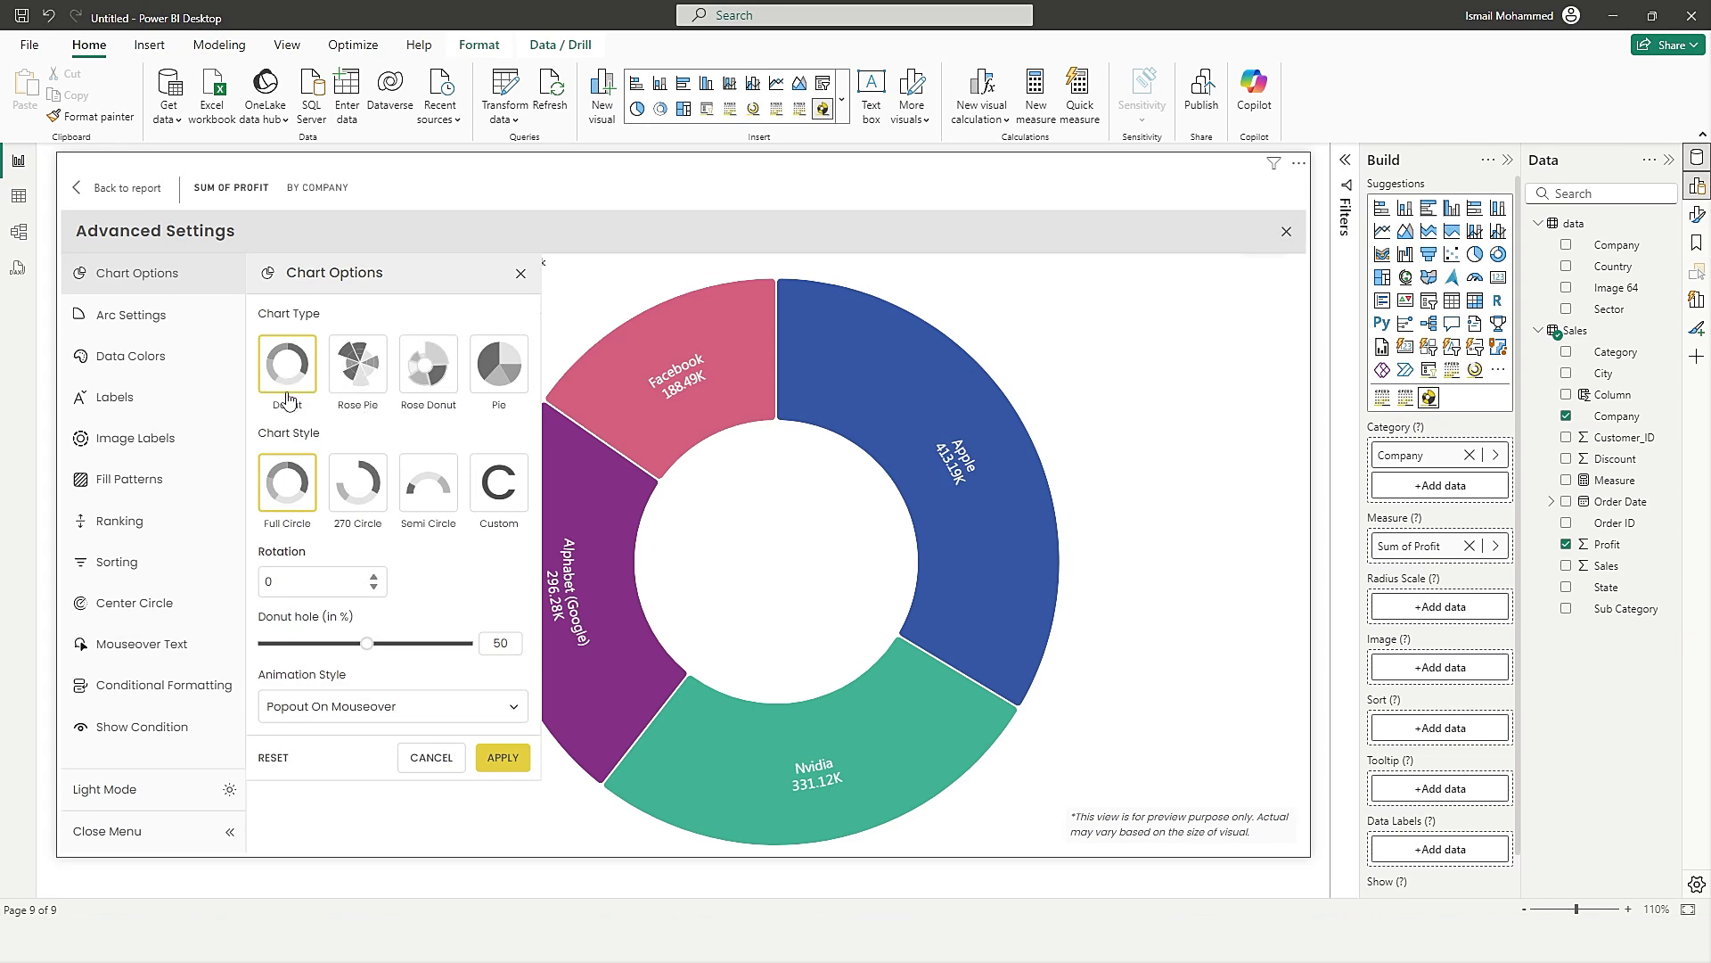
{"action": "left_click", "coordinate": [365, 379]}
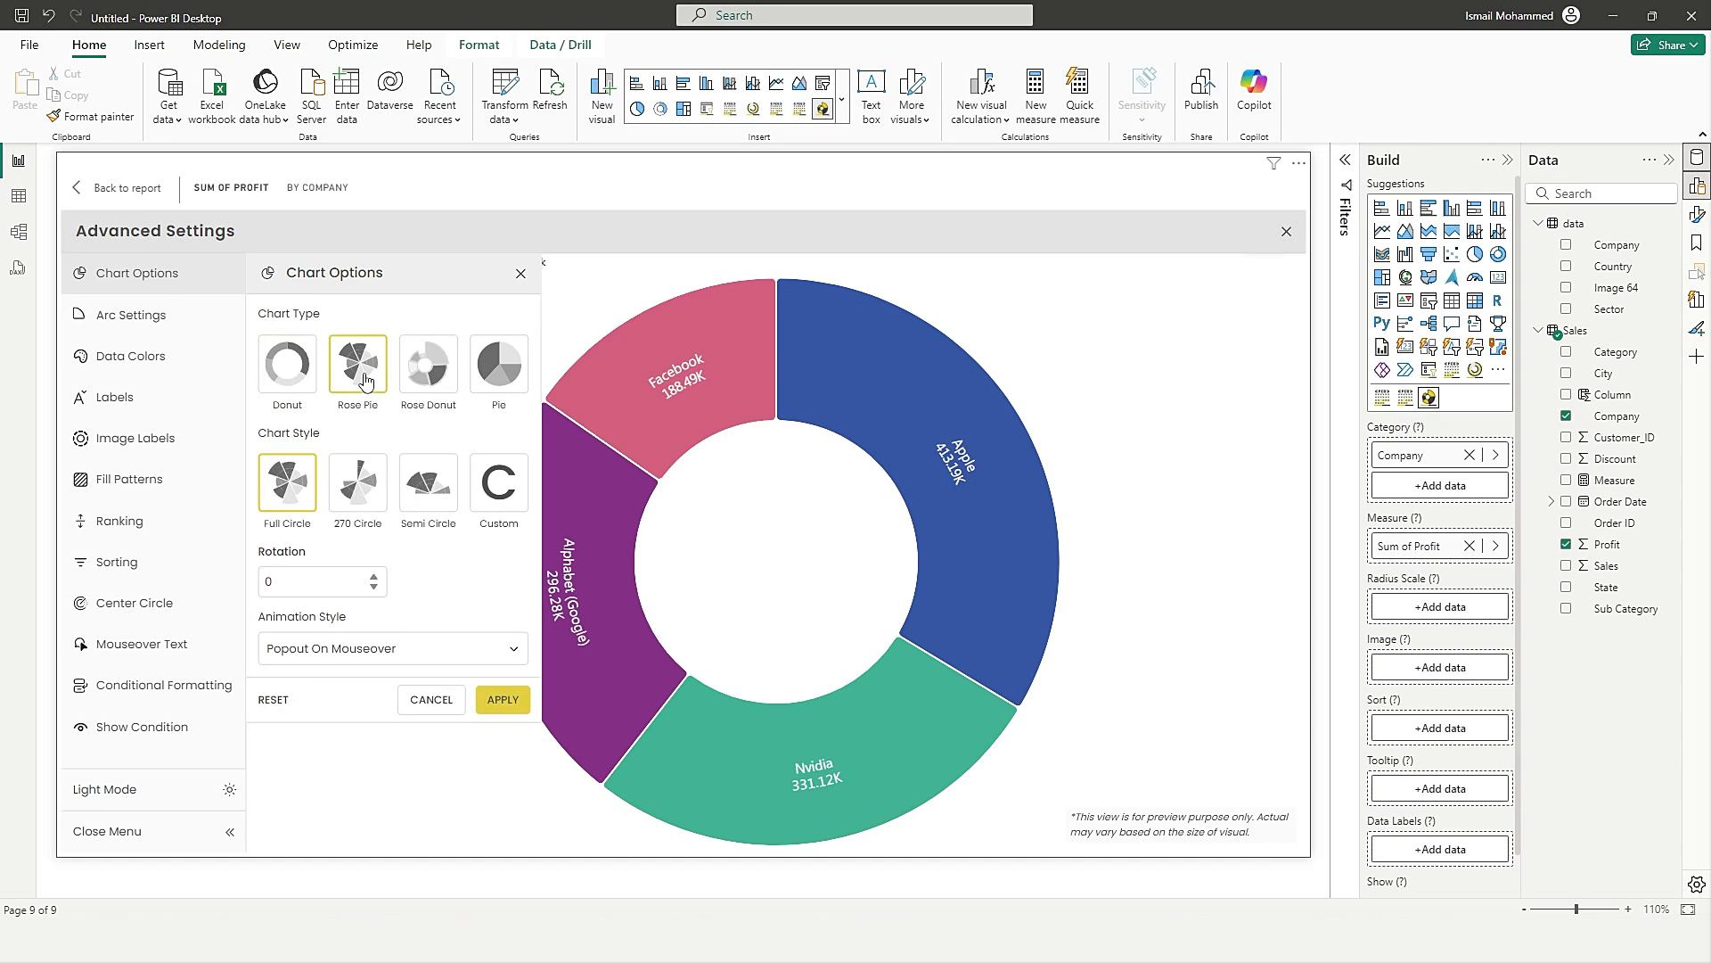
{"action": "left_click", "coordinate": [507, 702]}
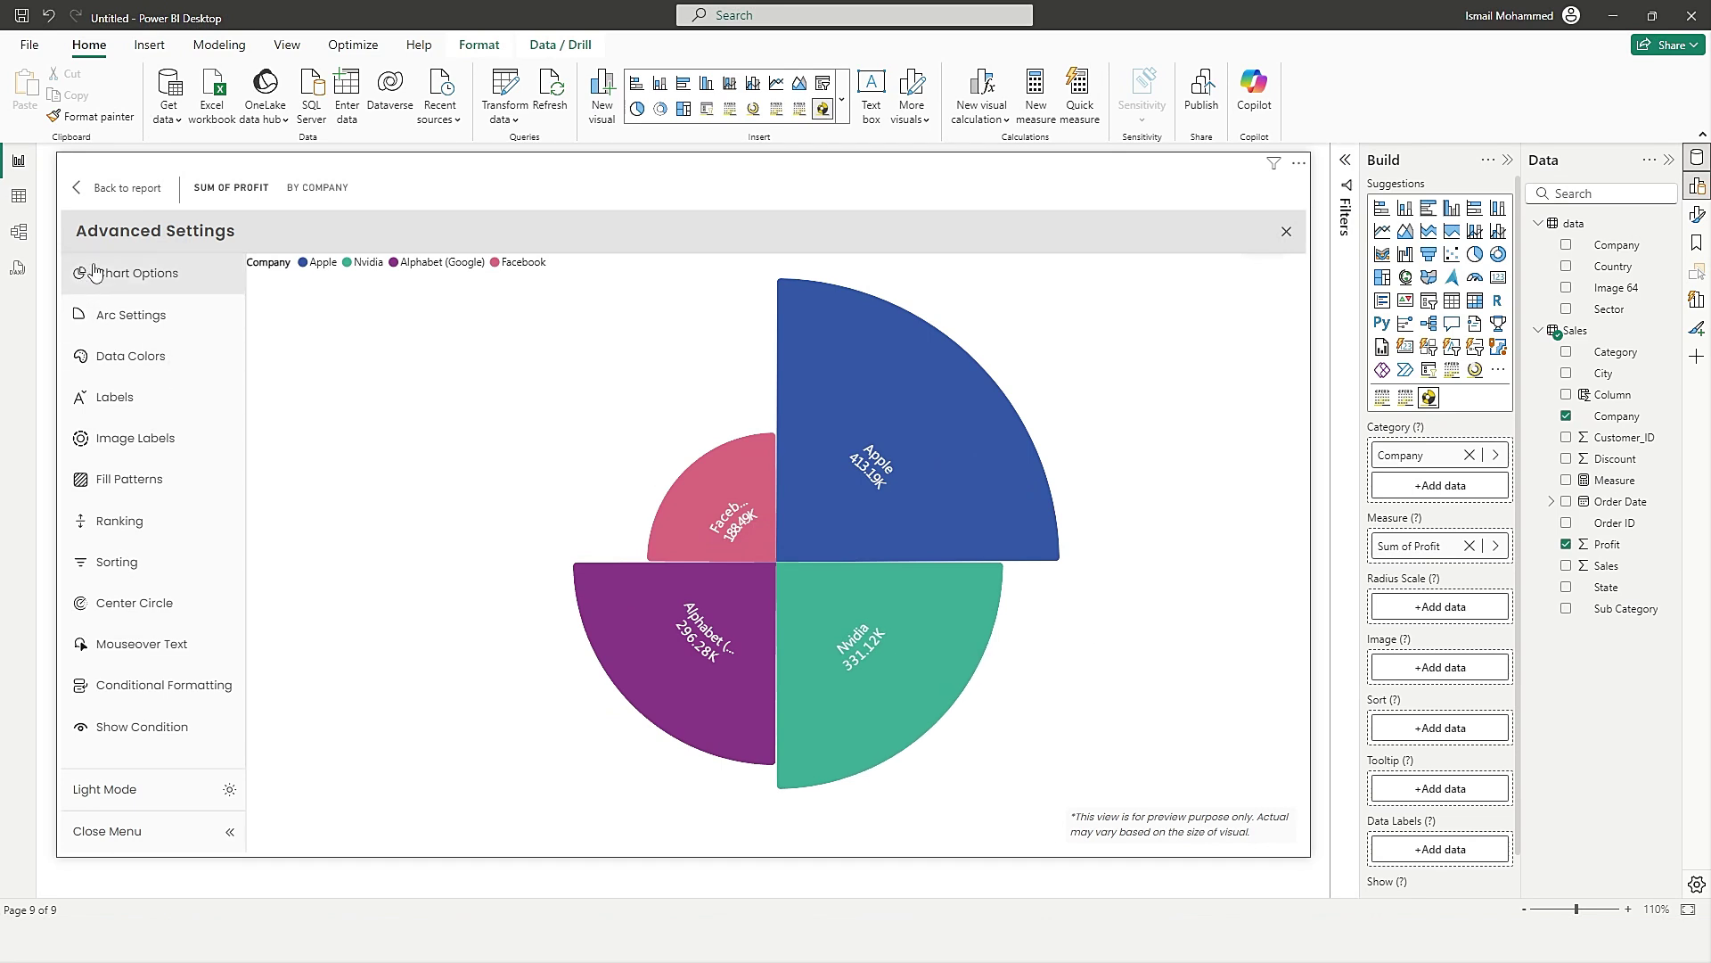
Change the chart type to Rose Donut in the chart options and apply it.
{"action": "left_click", "coordinate": [124, 295]}
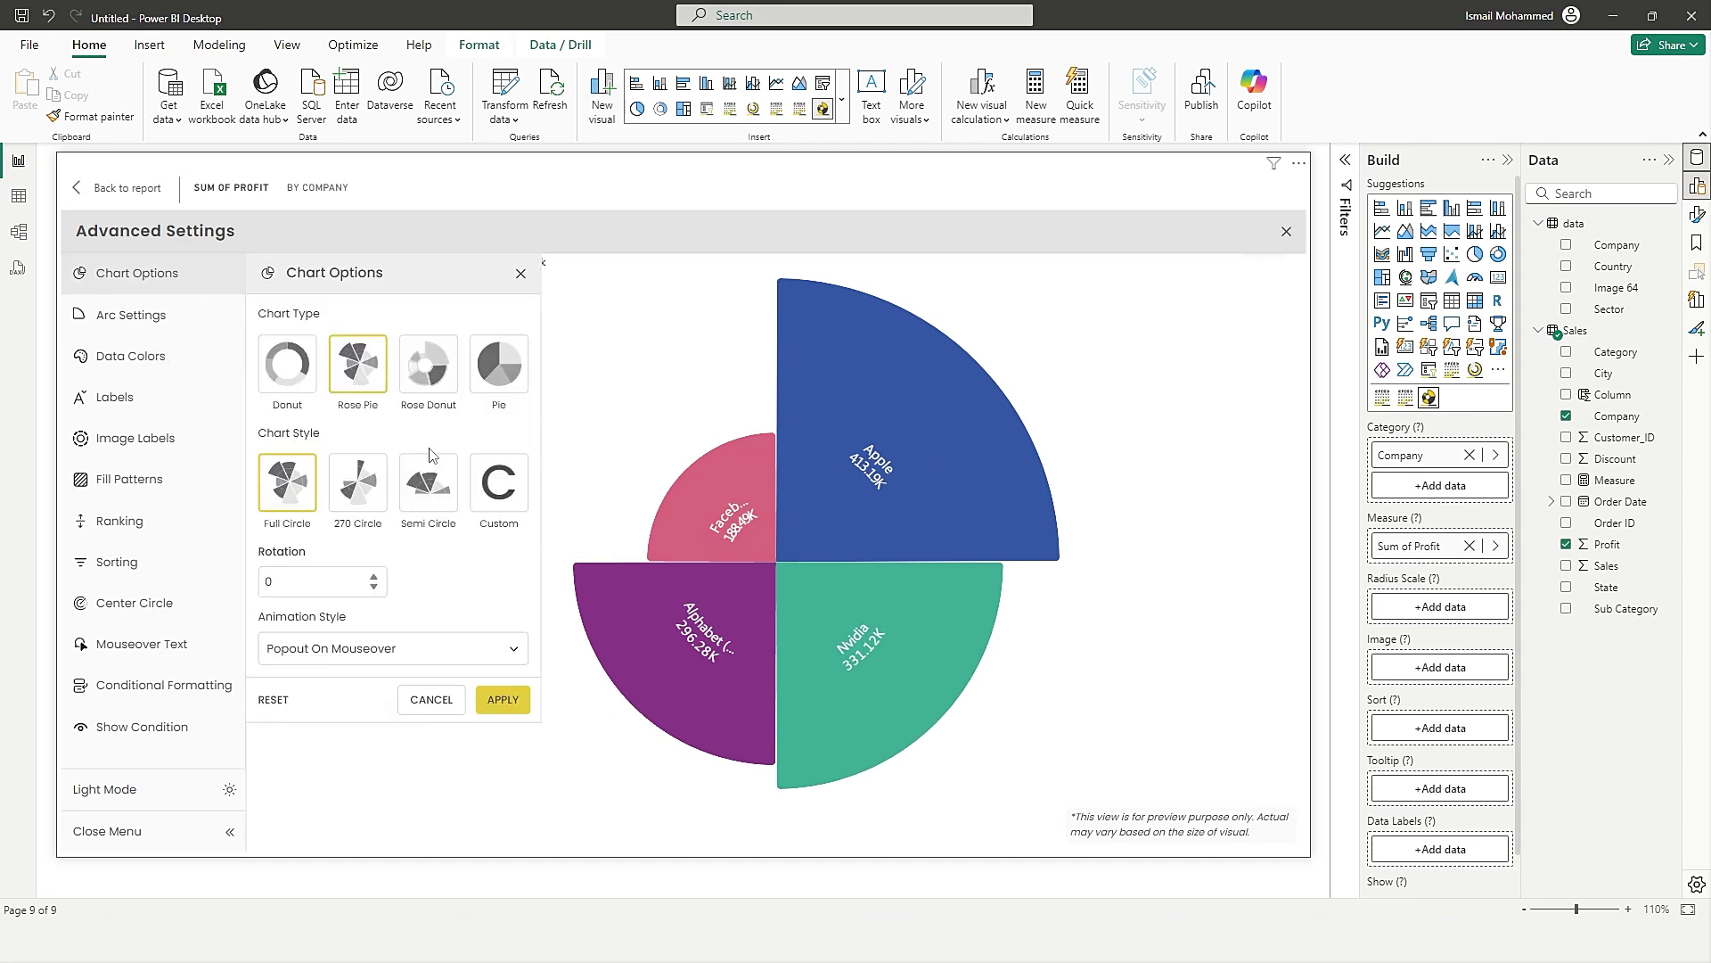
{"action": "left_click", "coordinate": [413, 381]}
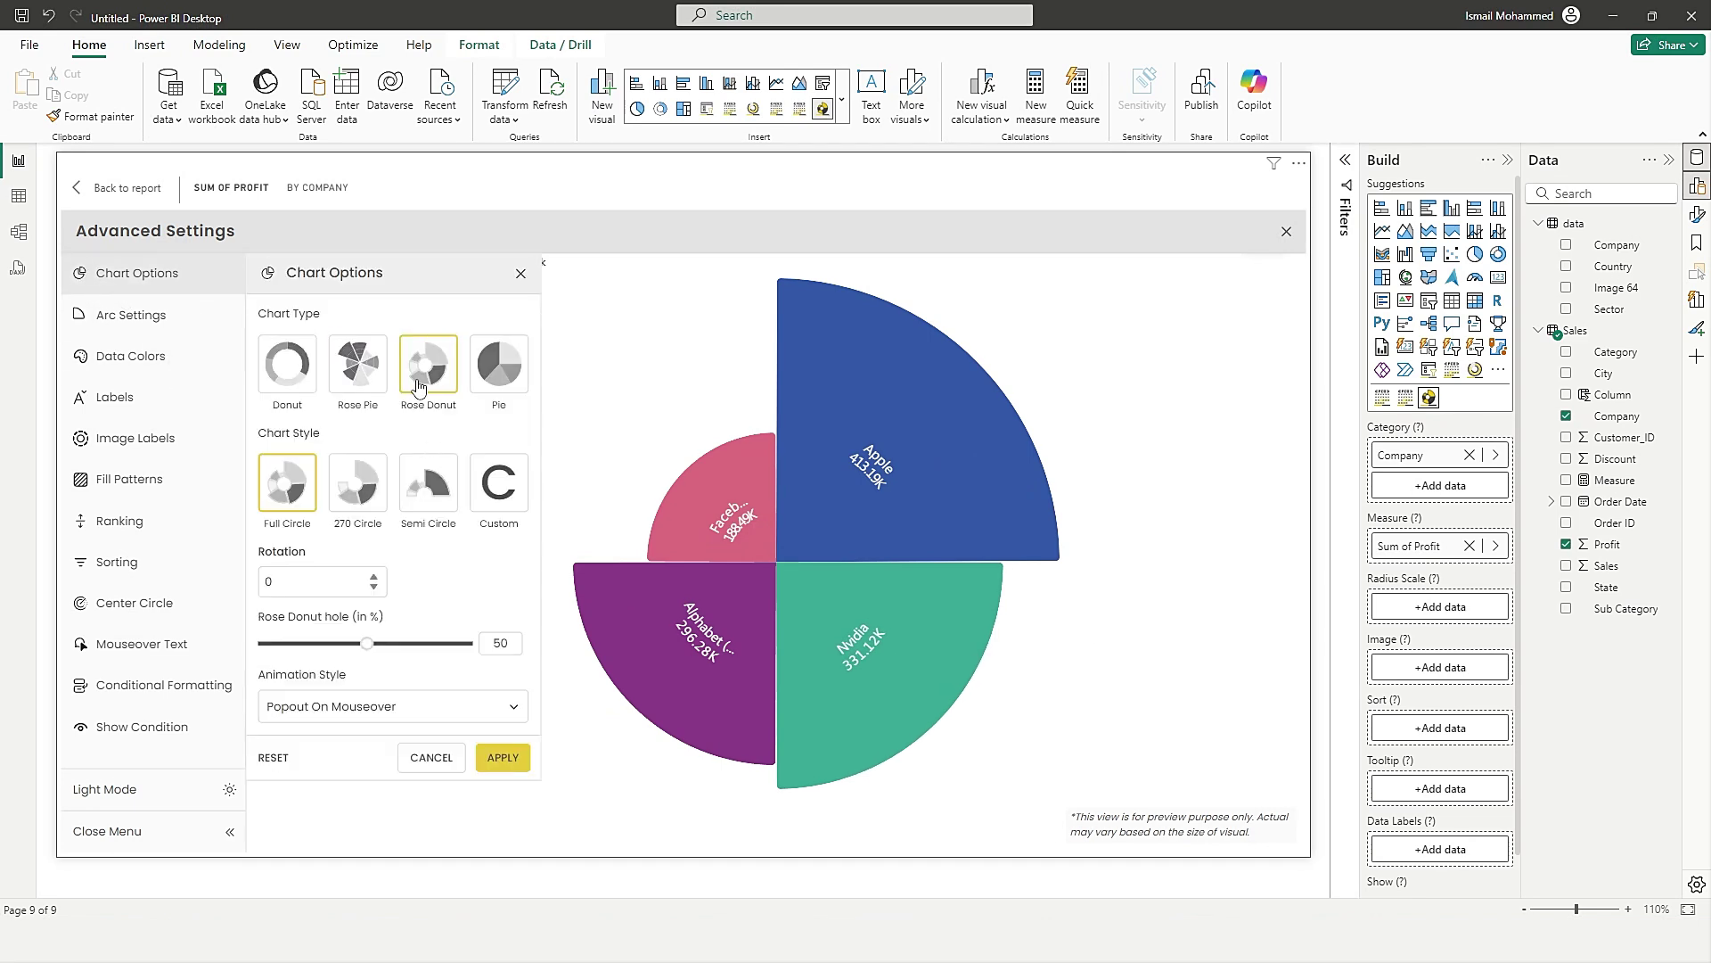
{"action": "left_click", "coordinate": [507, 762]}
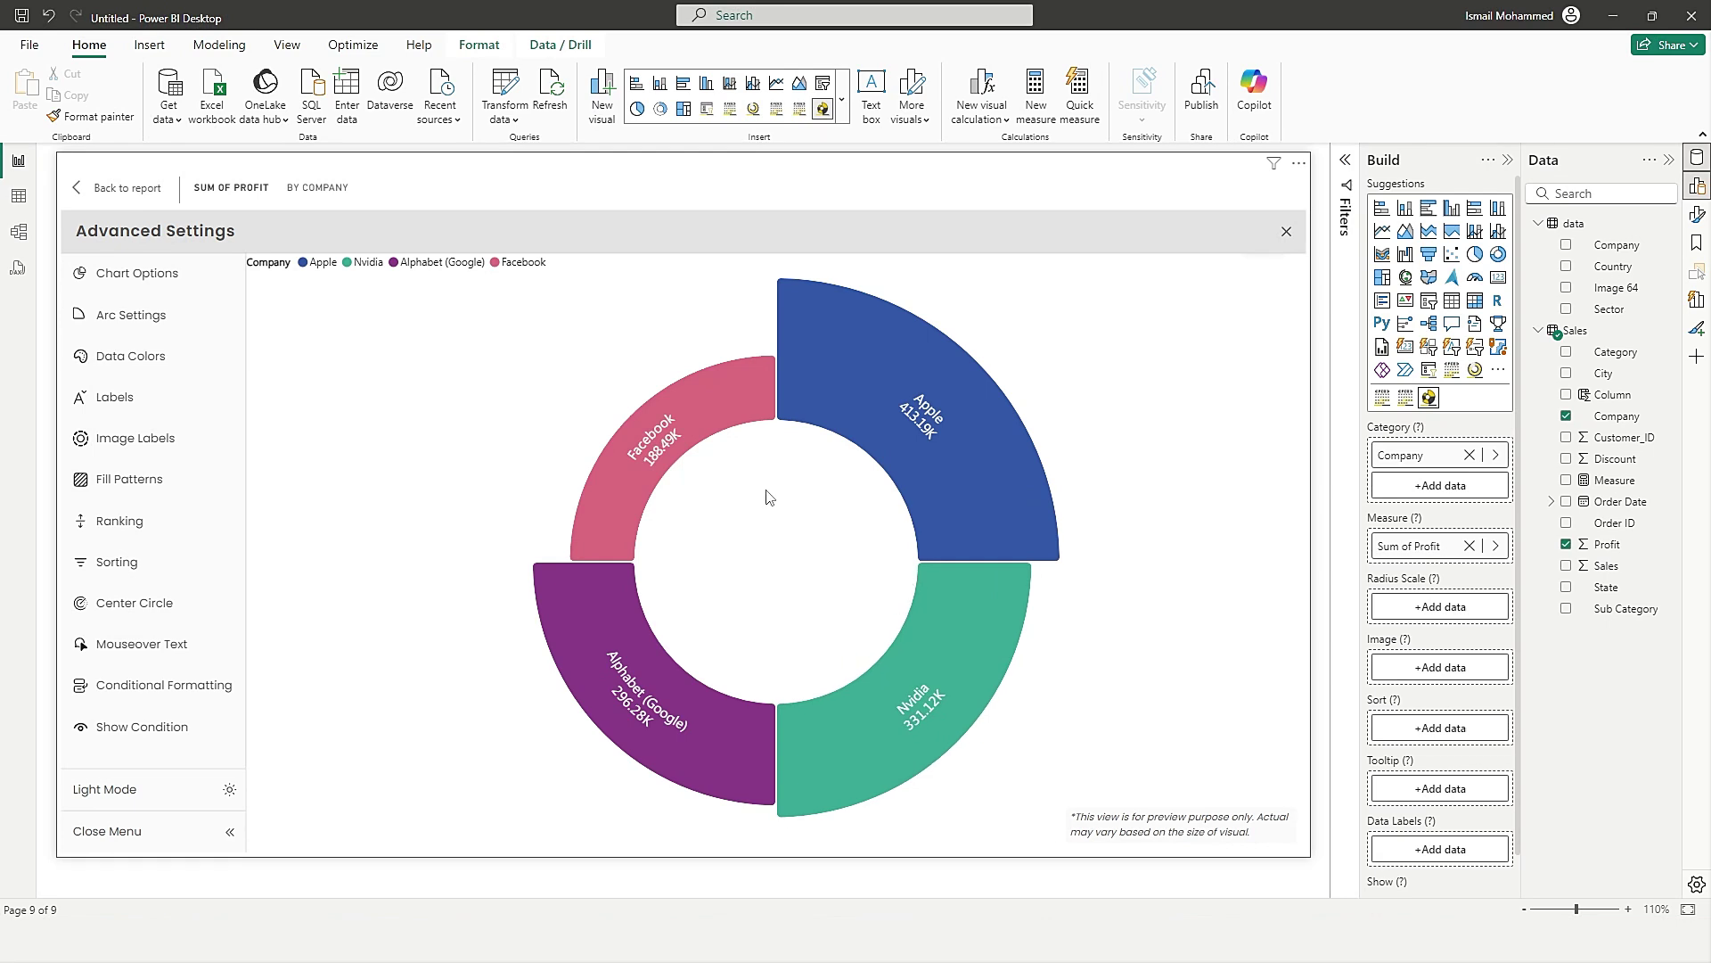
Change the chart type to Pie in the chart options and apply it.
{"action": "left_click", "coordinate": [96, 276]}
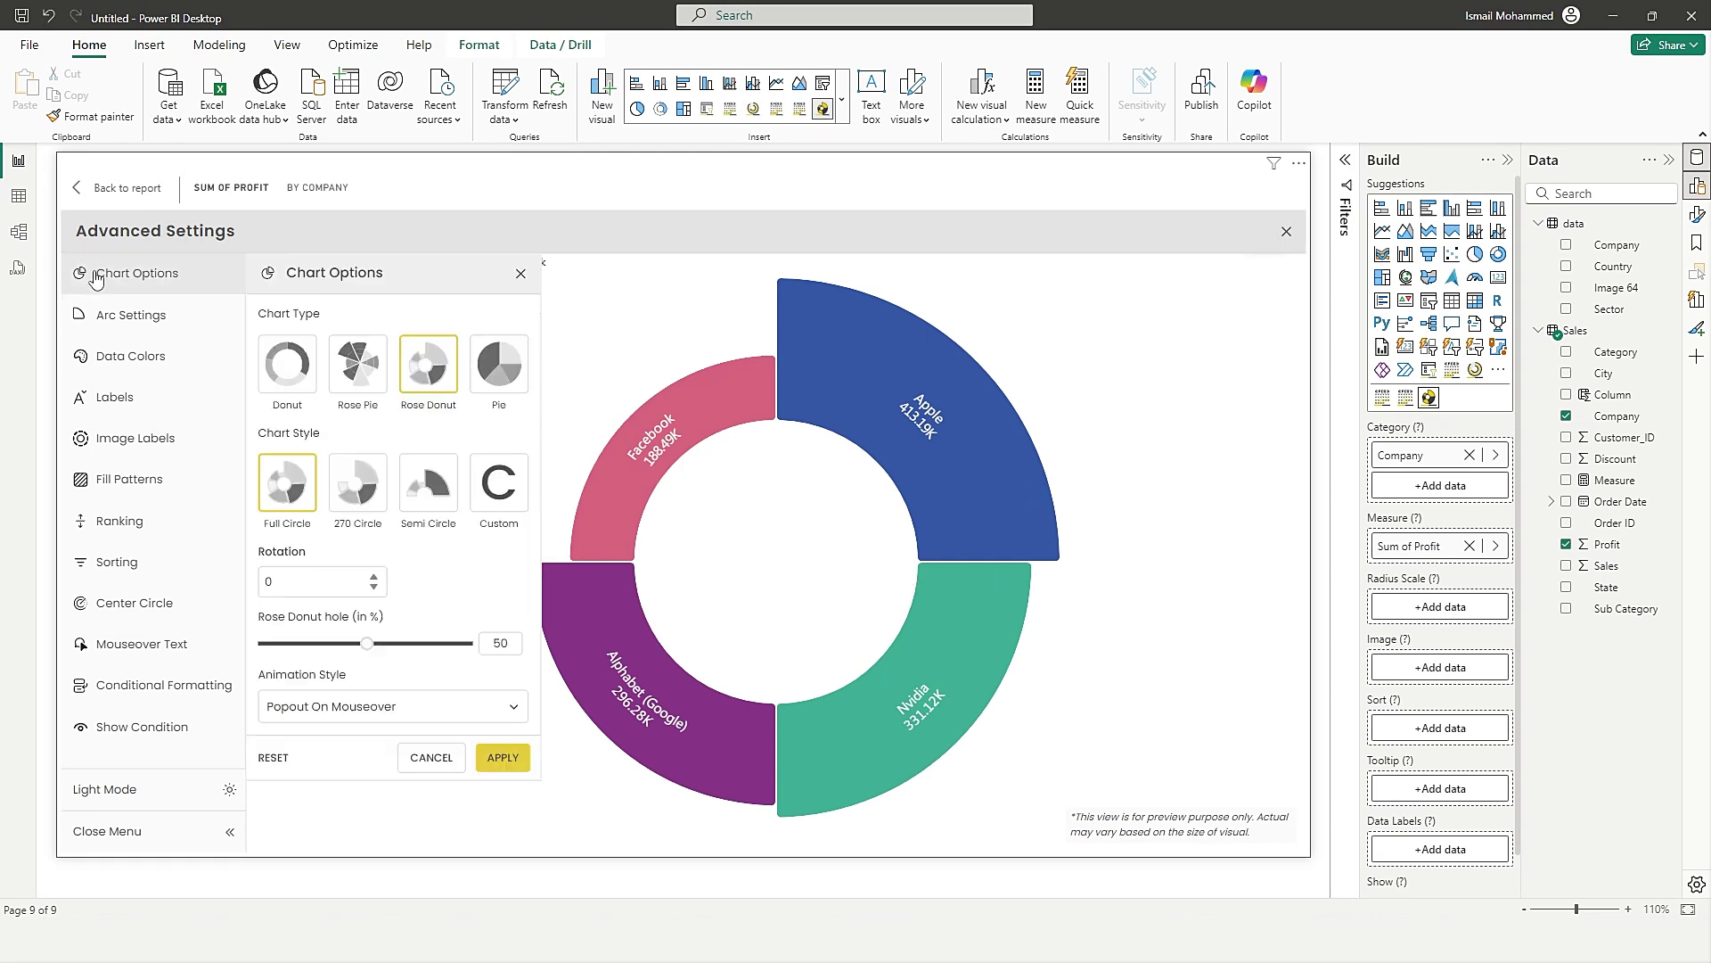
{"action": "left_click", "coordinate": [496, 382]}
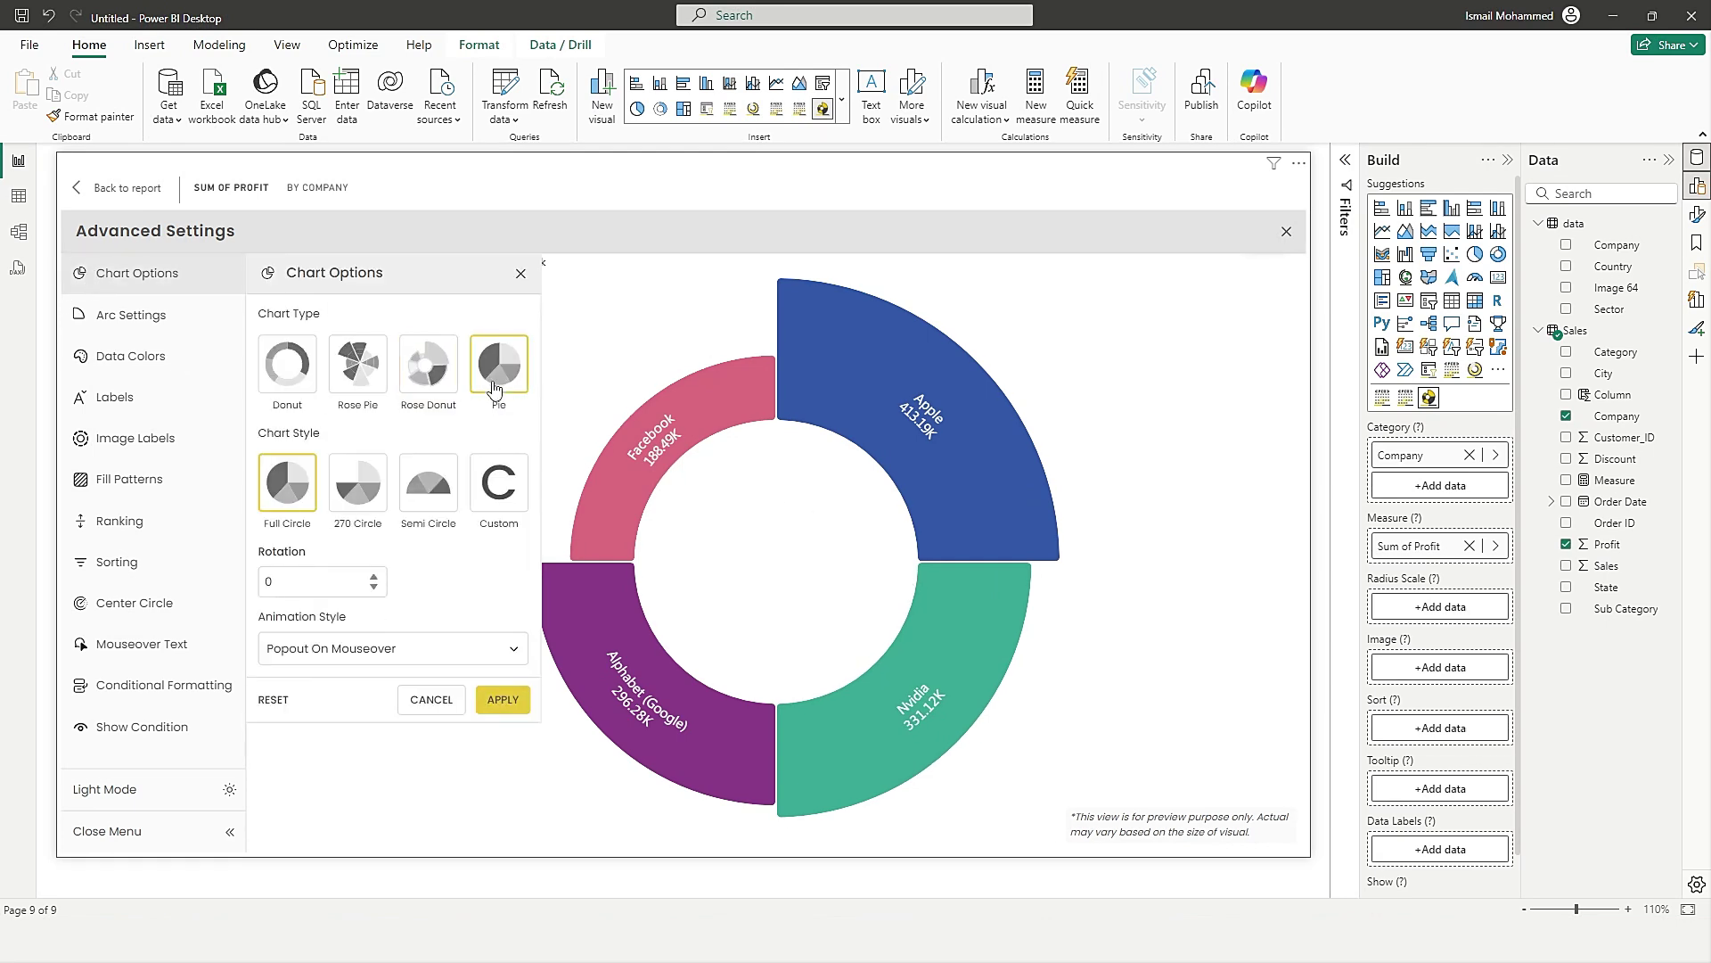
{"action": "left_click", "coordinate": [503, 701]}
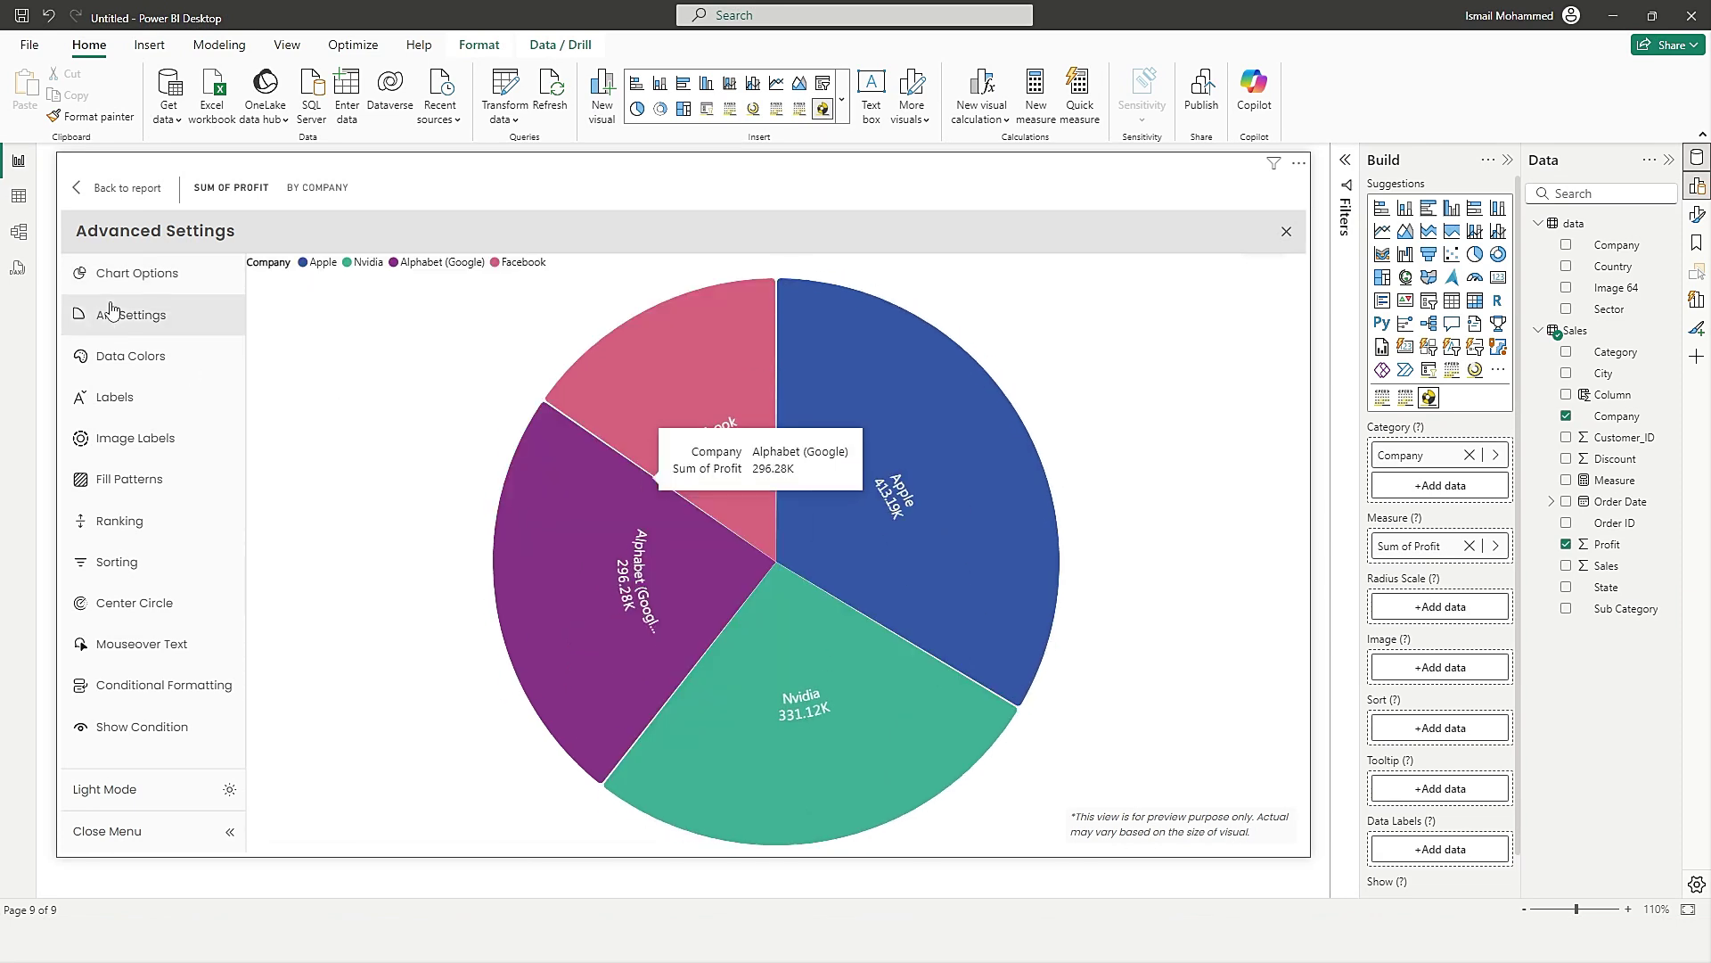
Apply the Donut chart type with the 270 Circle chart style.
{"action": "left_click", "coordinate": [135, 274]}
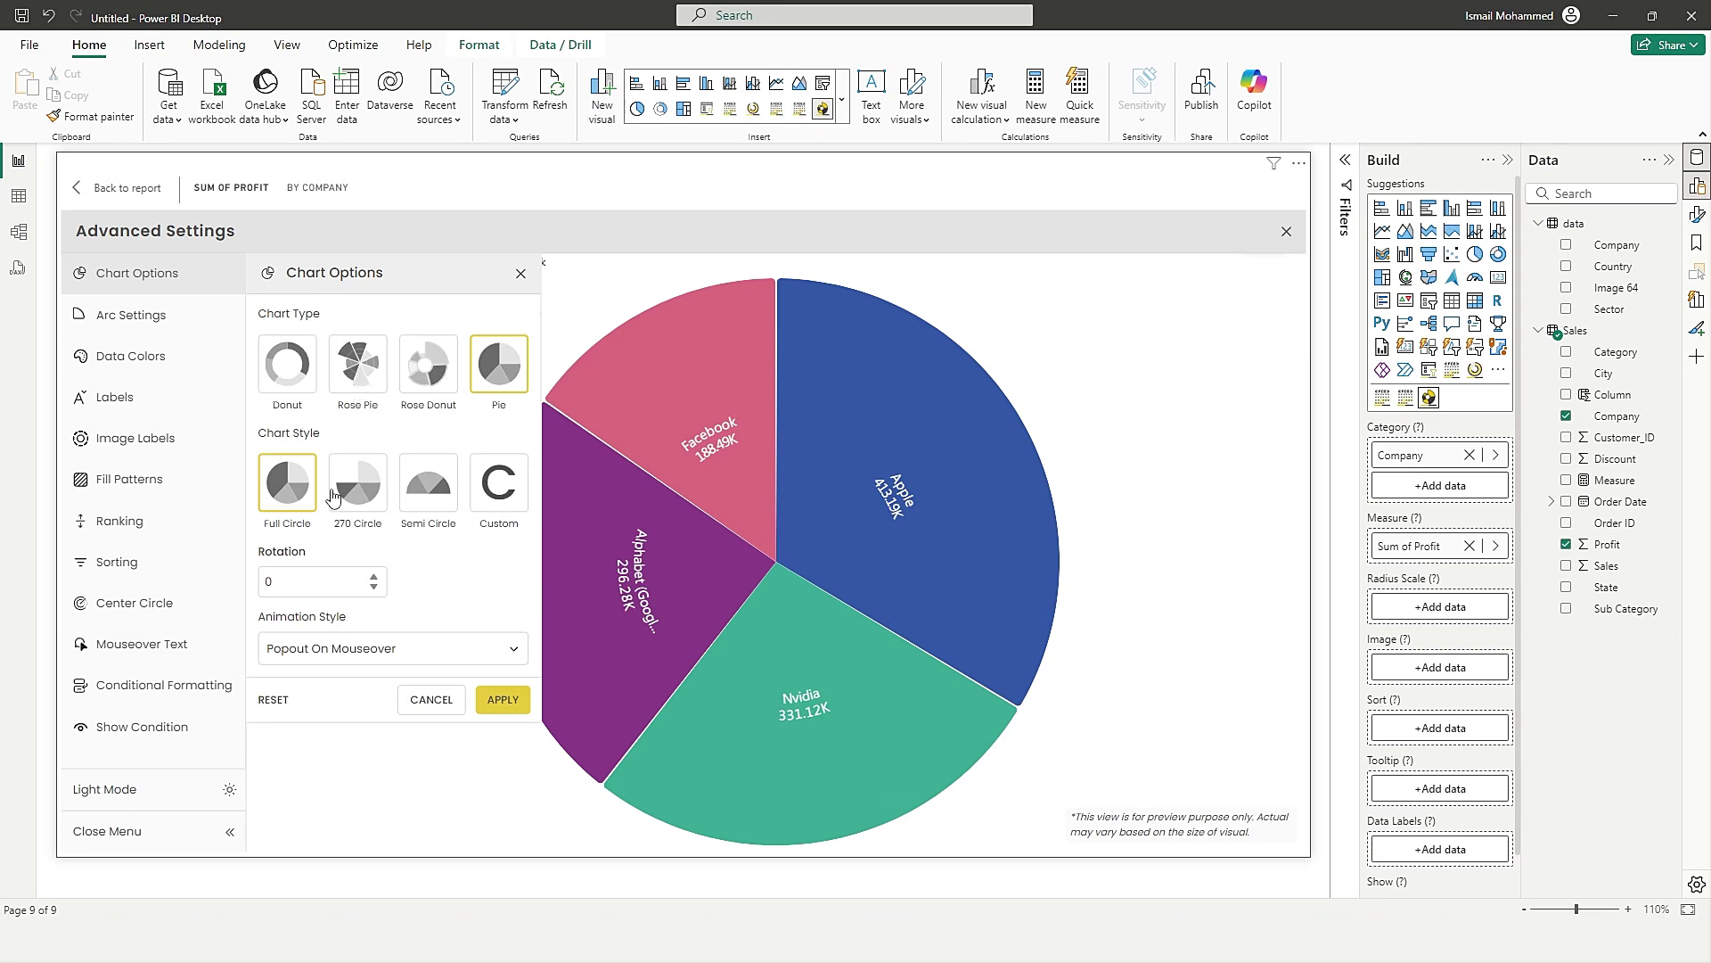
{"action": "left_click", "coordinate": [300, 385]}
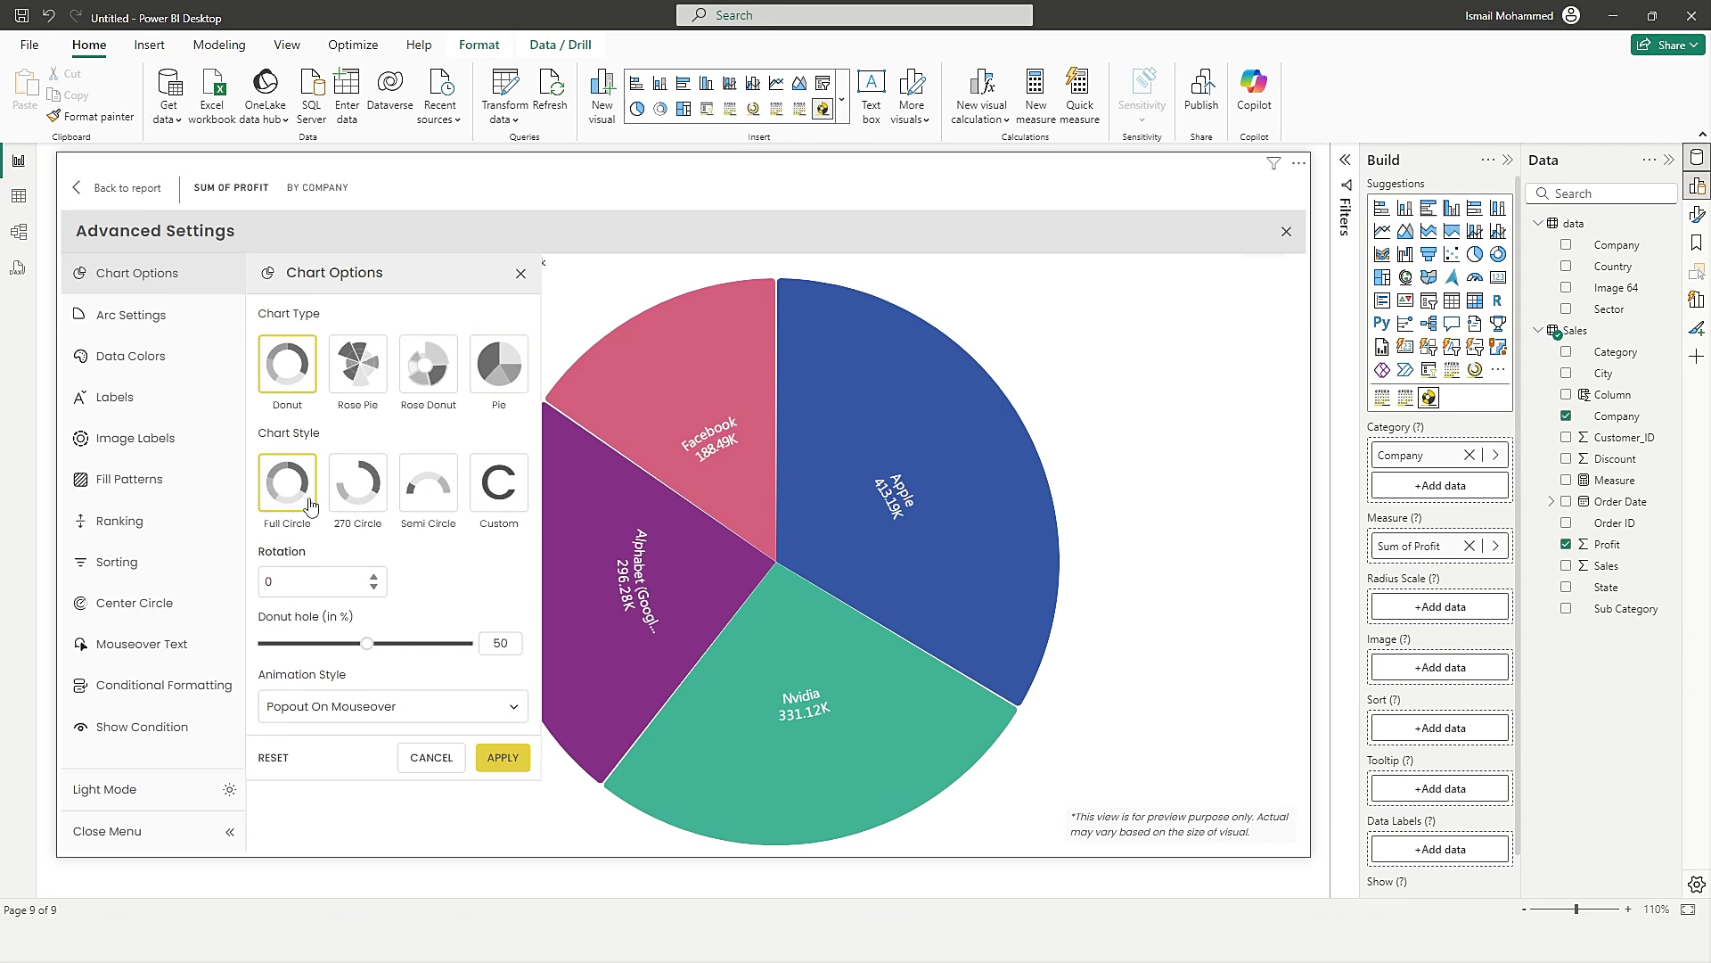
{"action": "left_click", "coordinate": [349, 499]}
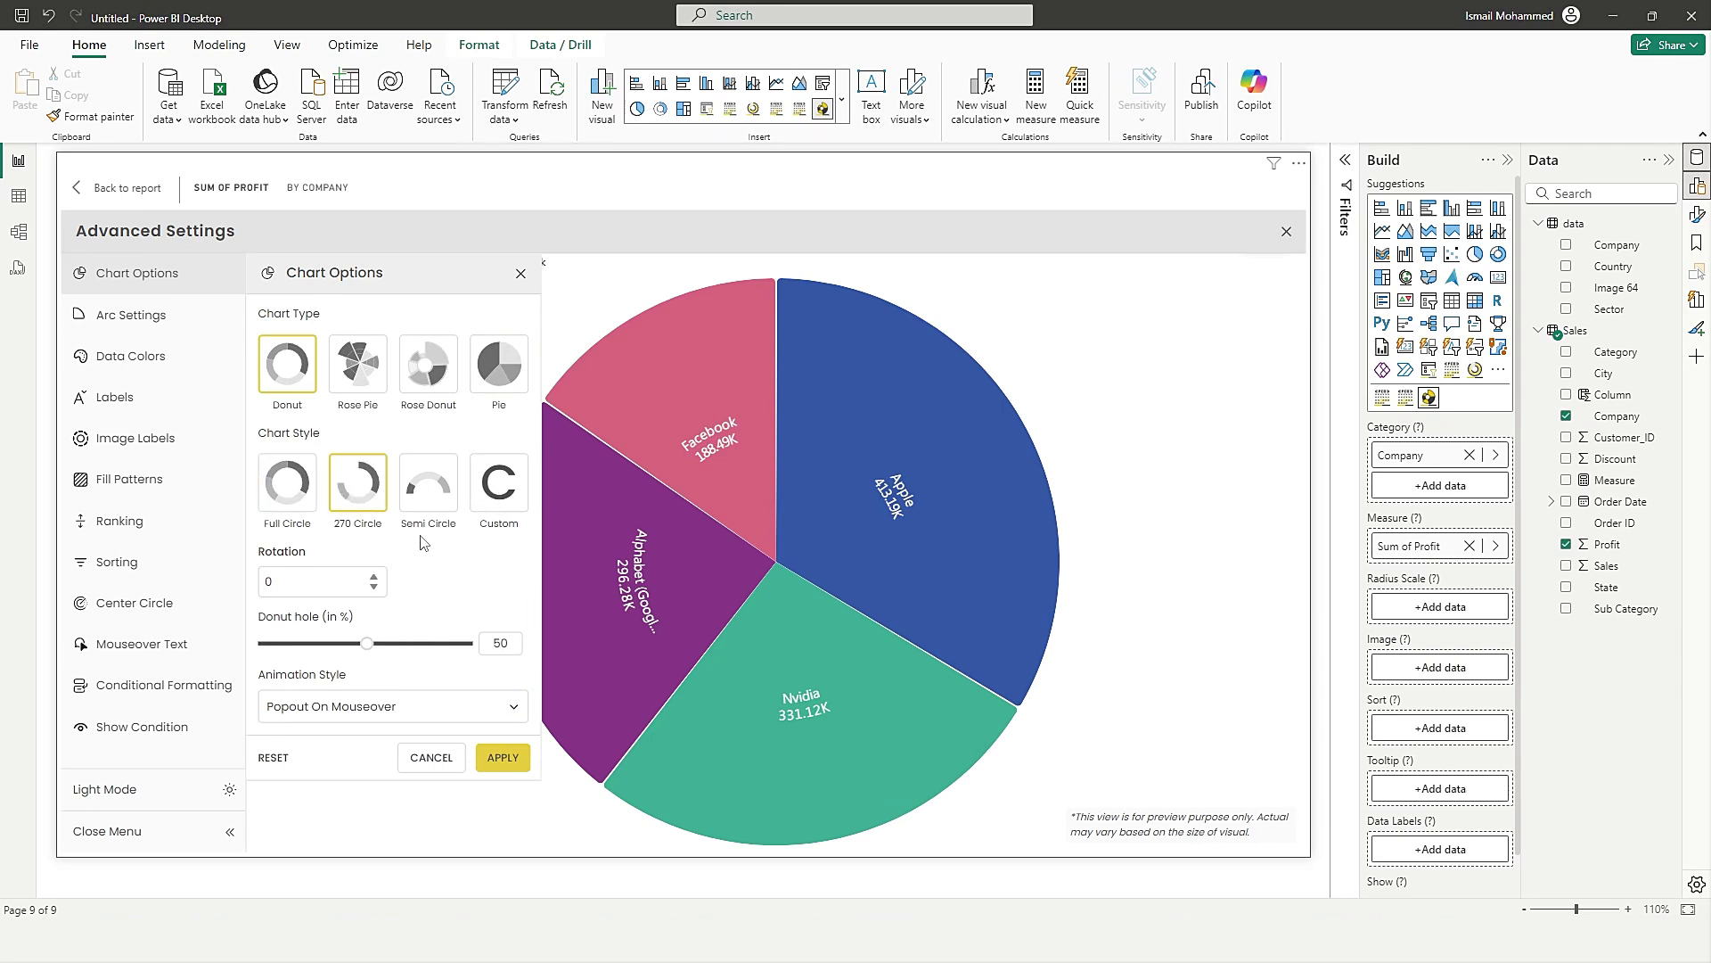
{"action": "left_click", "coordinate": [500, 761]}
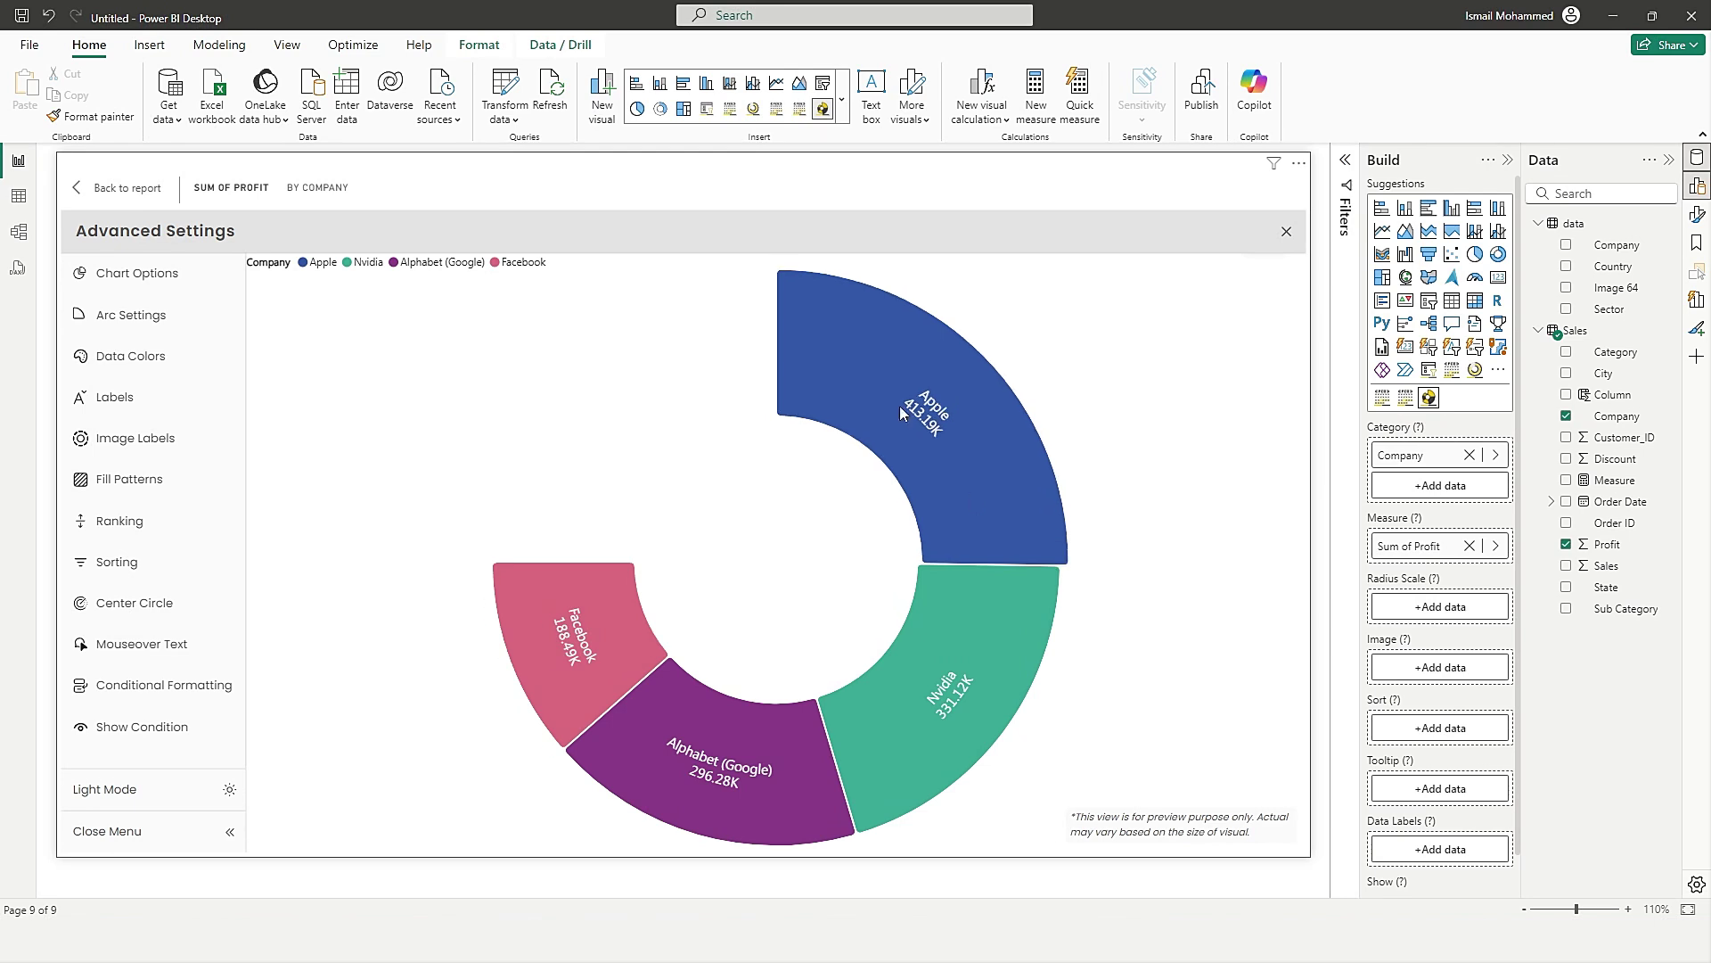
Switch the donut chart's style to Semi Circle and apply it.
{"action": "left_click", "coordinate": [142, 273]}
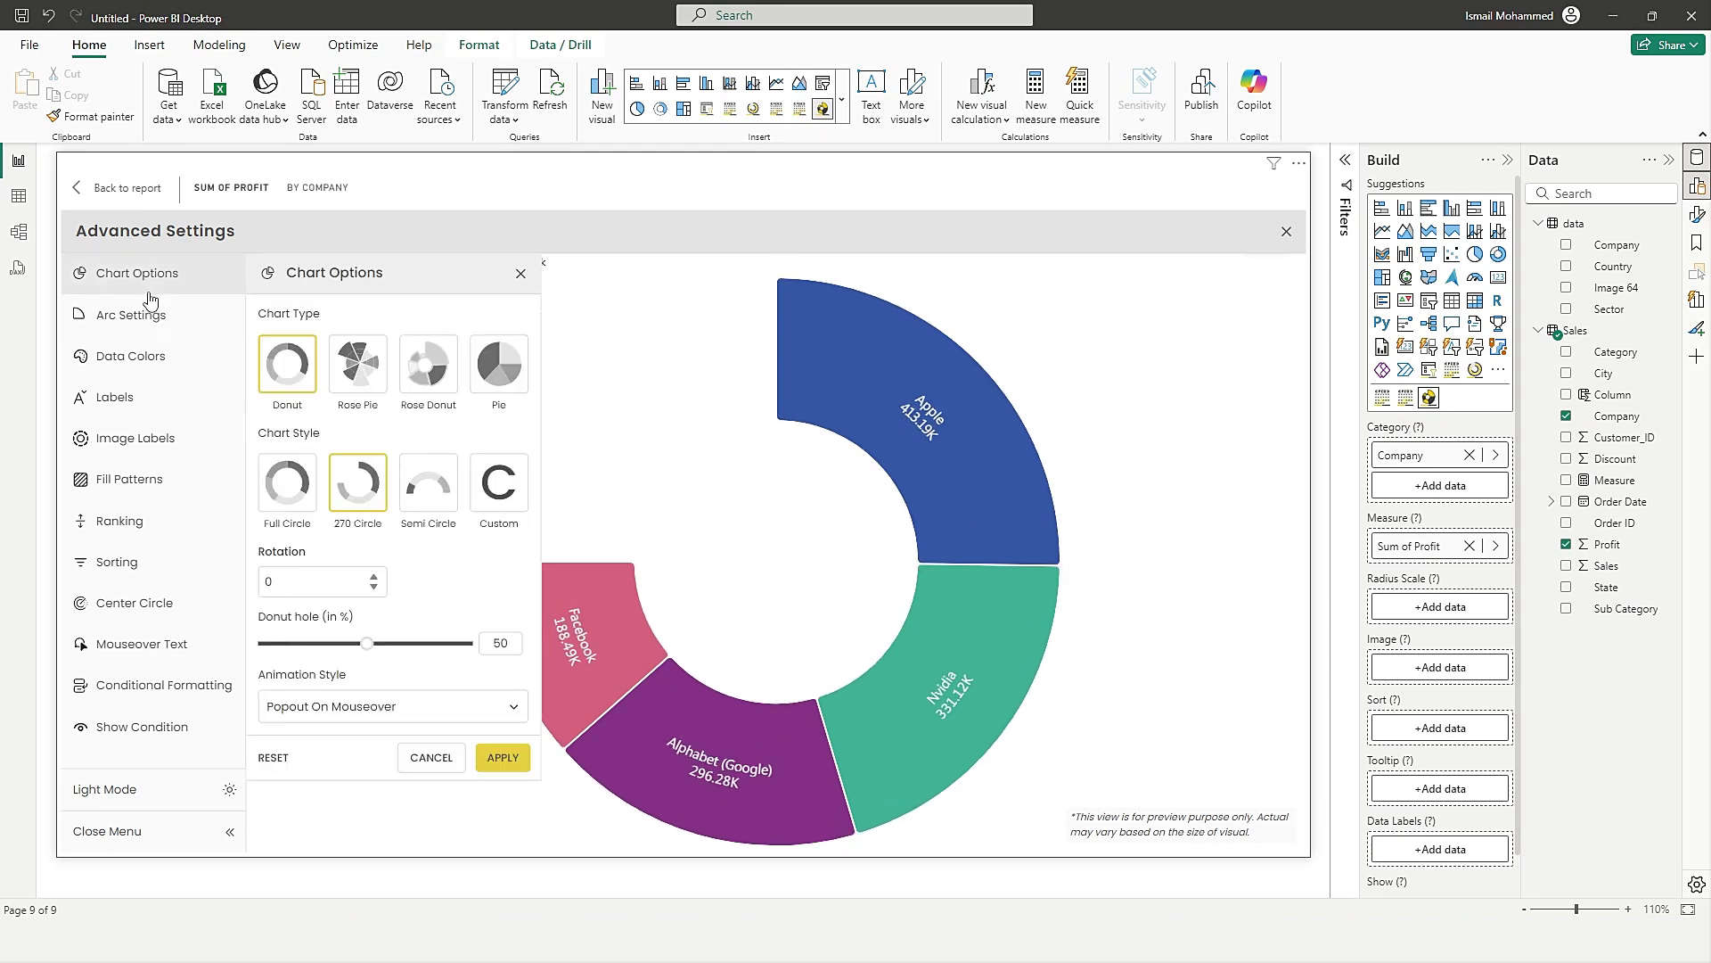
{"action": "left_click", "coordinate": [437, 495]}
{"action": "left_click", "coordinate": [500, 757]}
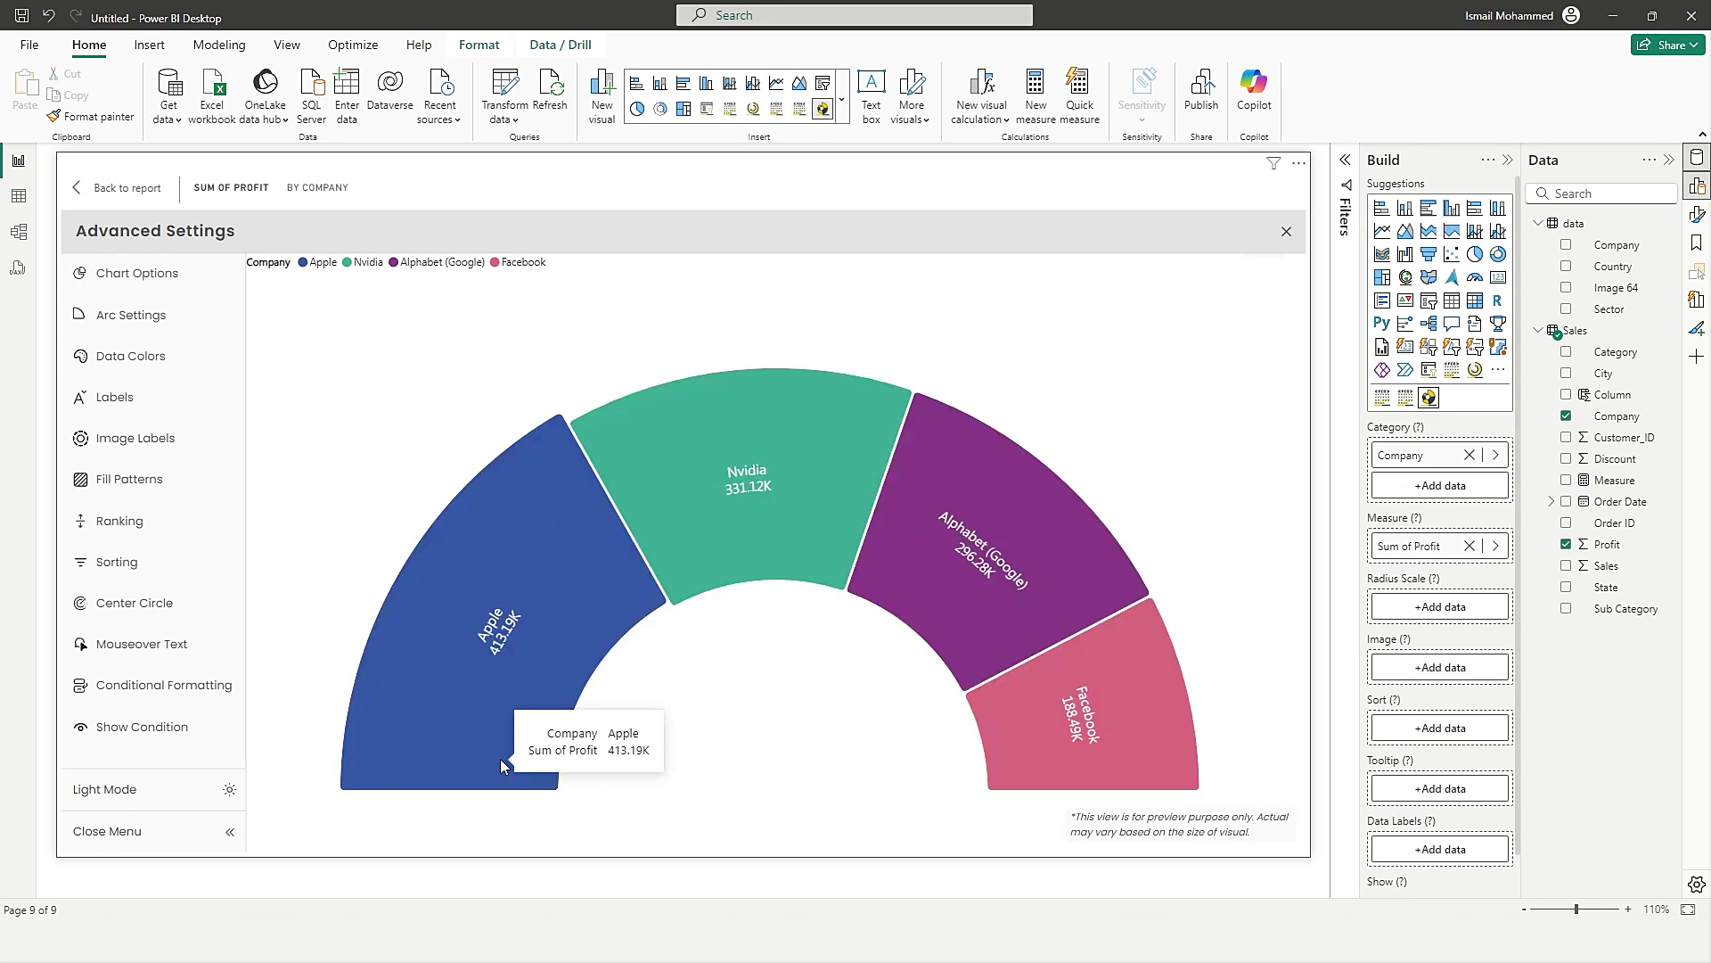
Apply the Custom chart style to the donut with Center Y set to 47 and a larger donut hole.
{"action": "left_click", "coordinate": [134, 273]}
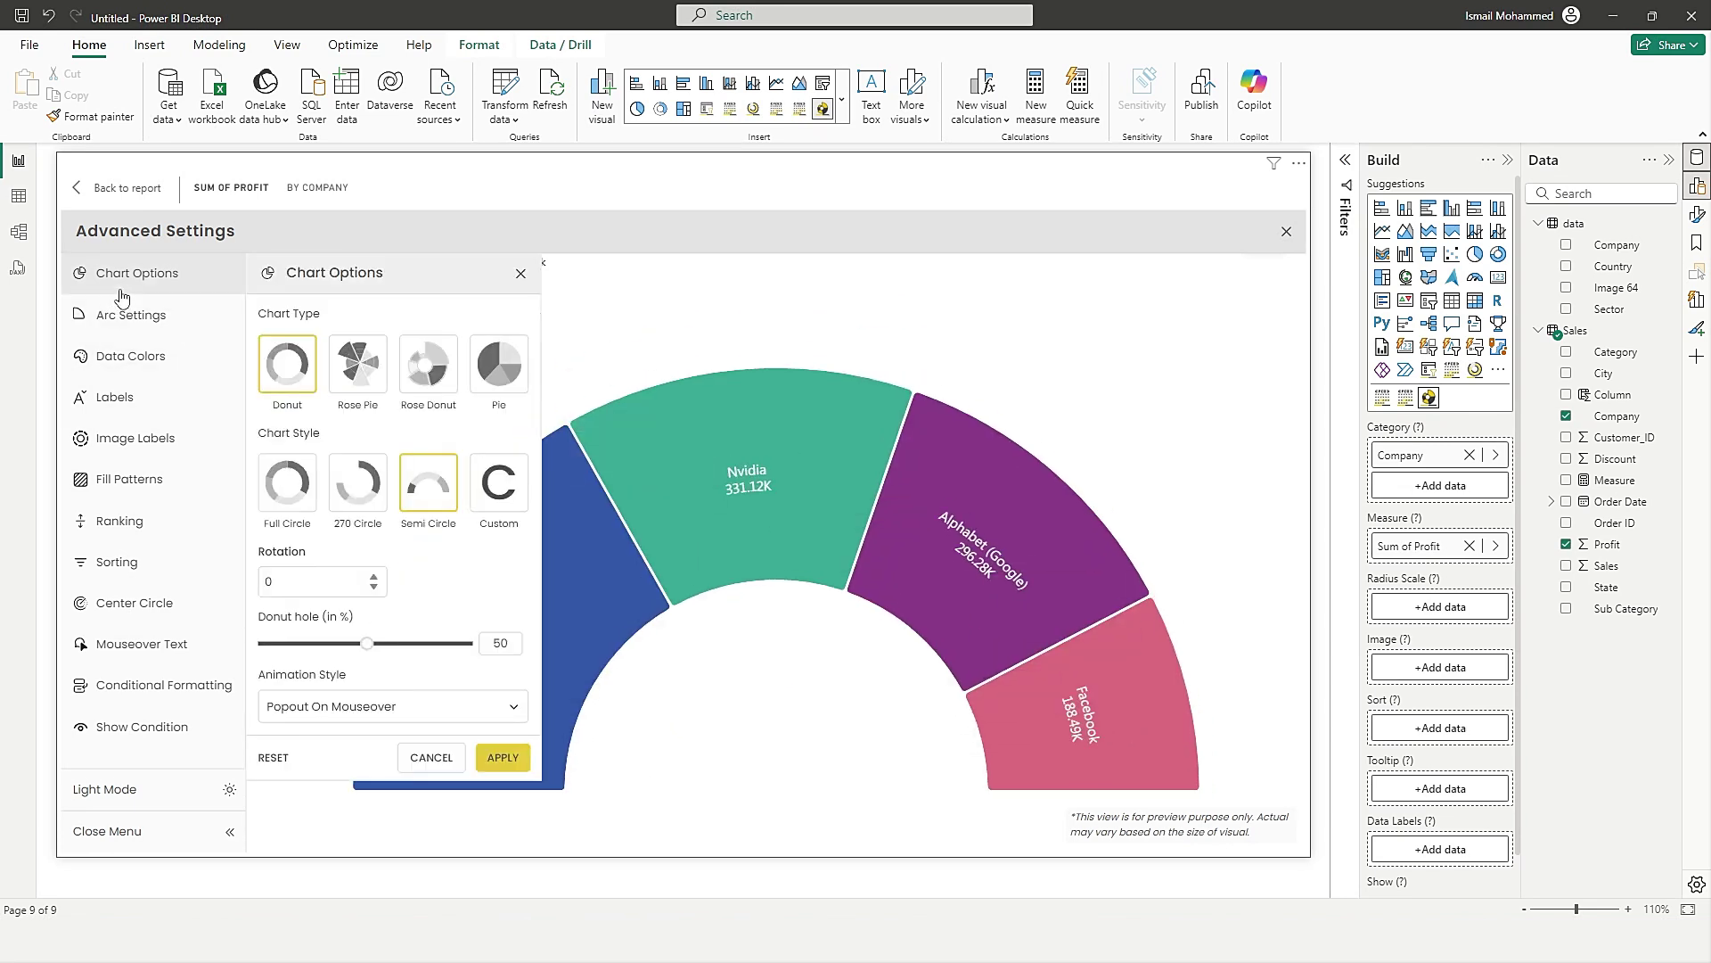
{"action": "left_click", "coordinate": [502, 495]}
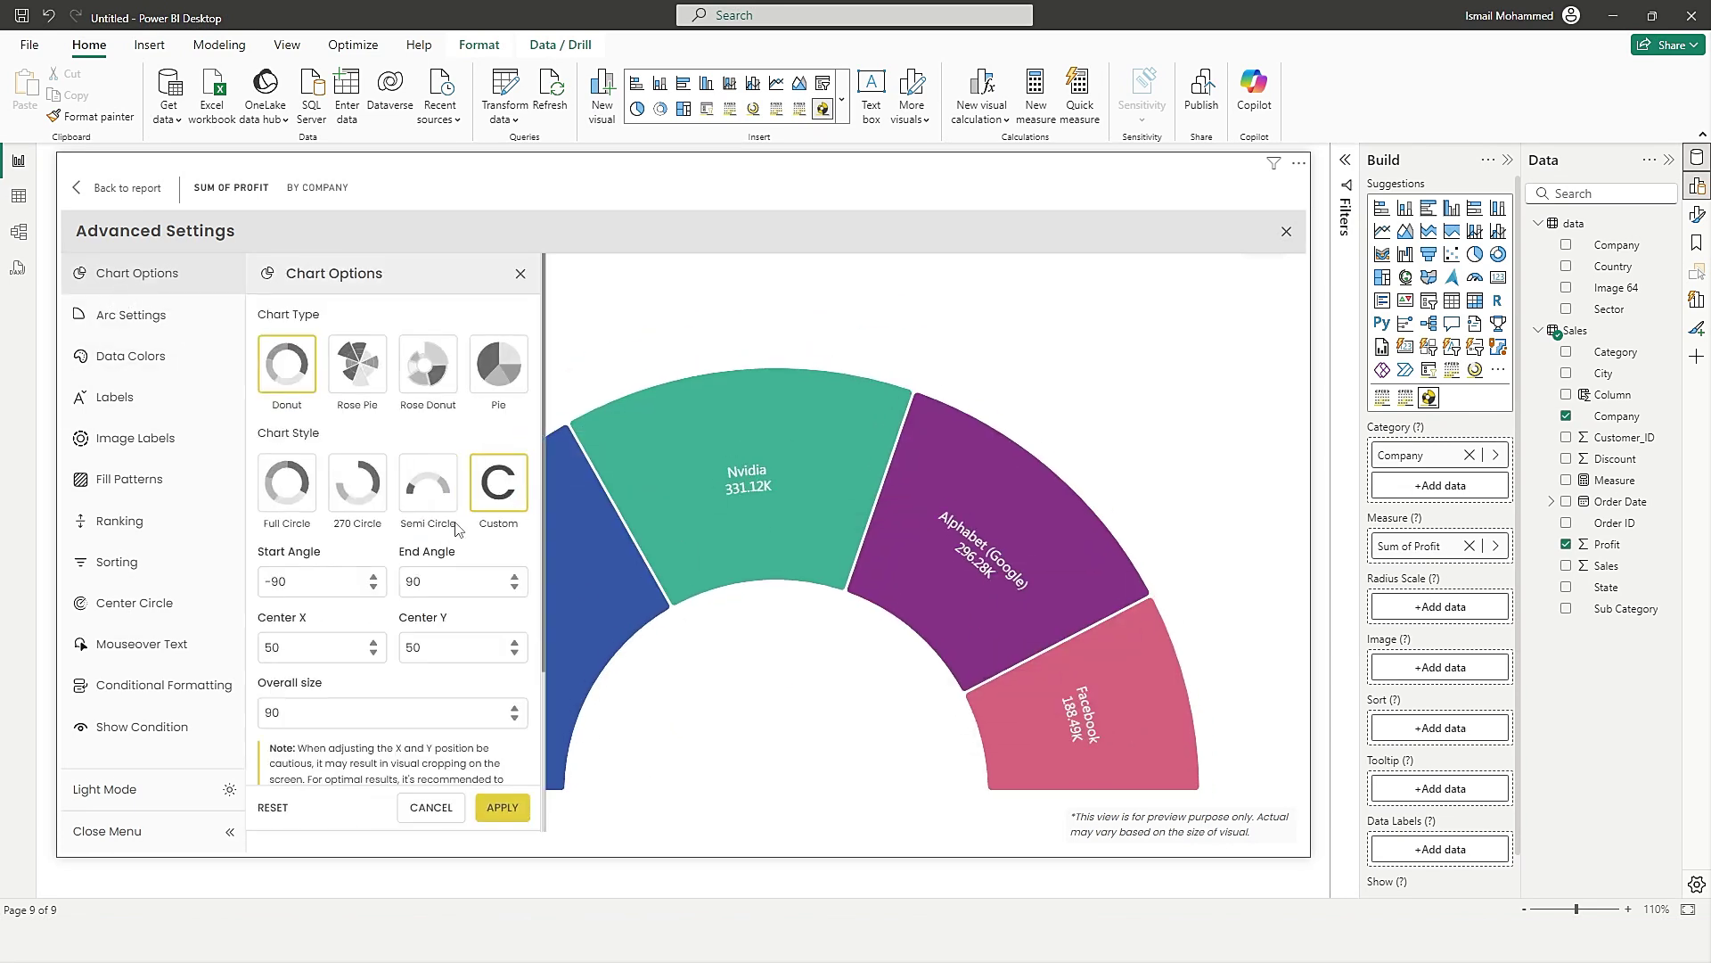
{"action": "left_click_drag", "start_coordinate": [318, 589], "coordinate": [252, 592]}
{"action": "left_click", "coordinate": [440, 584]}
{"action": "left_click_drag", "start_coordinate": [437, 648], "coordinate": [406, 648]}
{"action": "scroll", "coordinate": [366, 541], "scroll_direction": "down", "scroll_amount": 3}
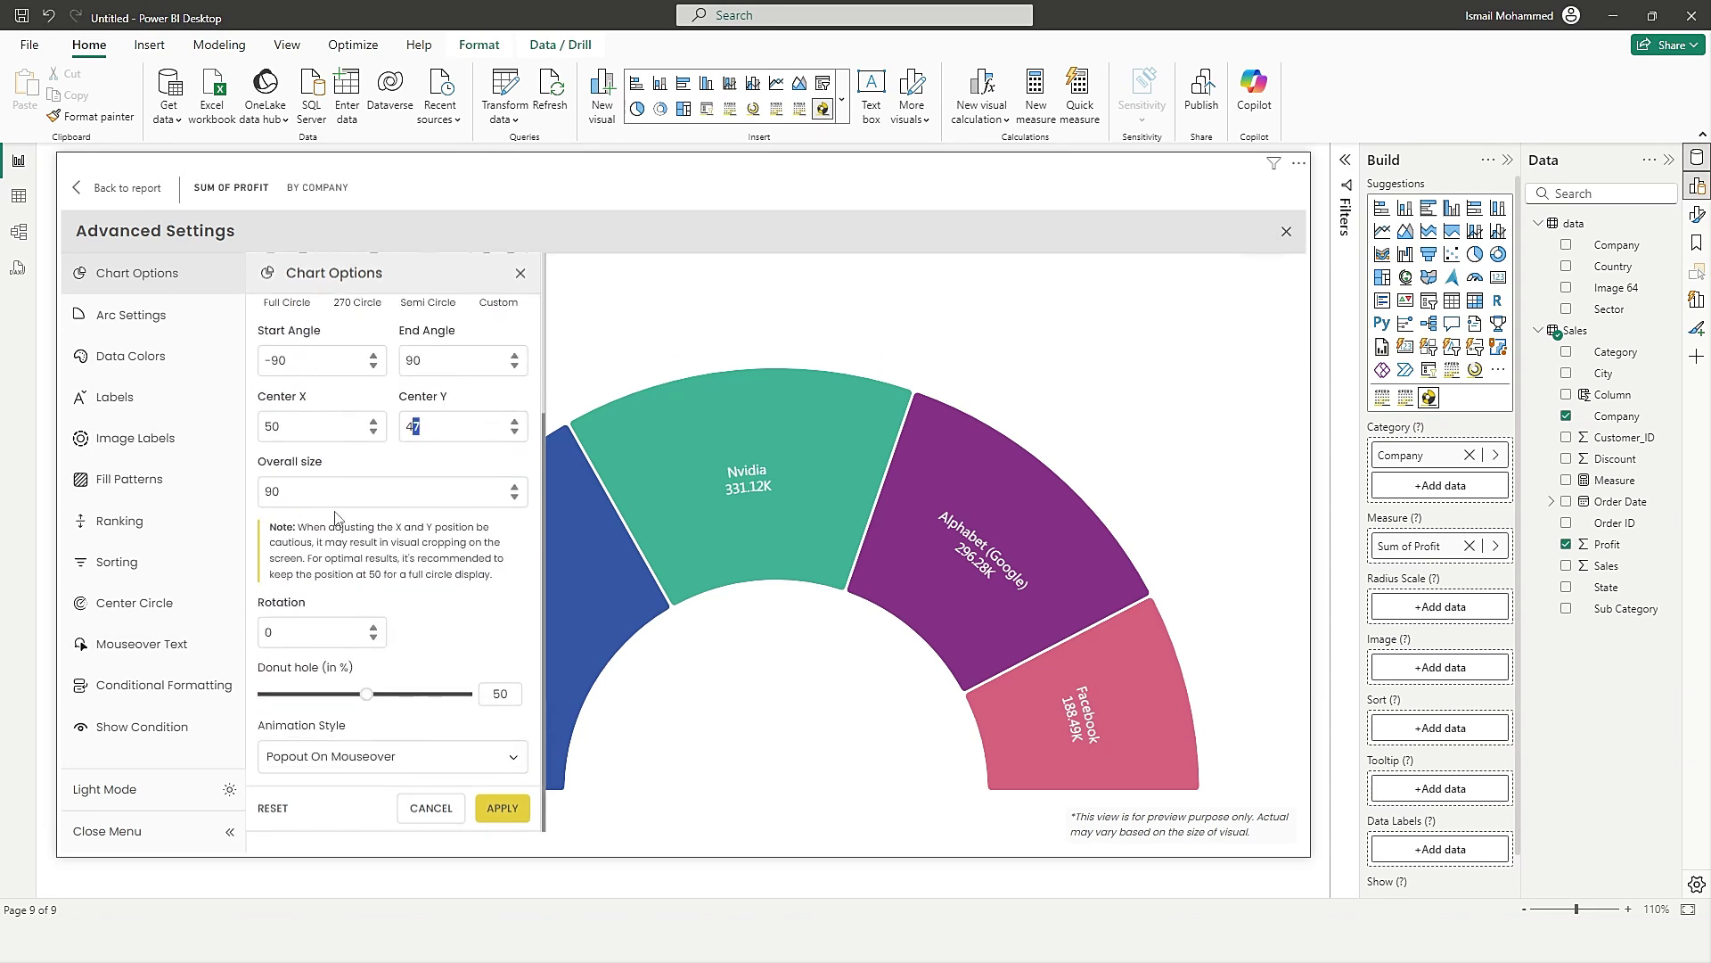
{"action": "left_click_drag", "start_coordinate": [303, 621], "coordinate": [257, 629]}
{"action": "left_click_drag", "start_coordinate": [366, 704], "coordinate": [407, 704]}
{"action": "left_click", "coordinate": [502, 807]}
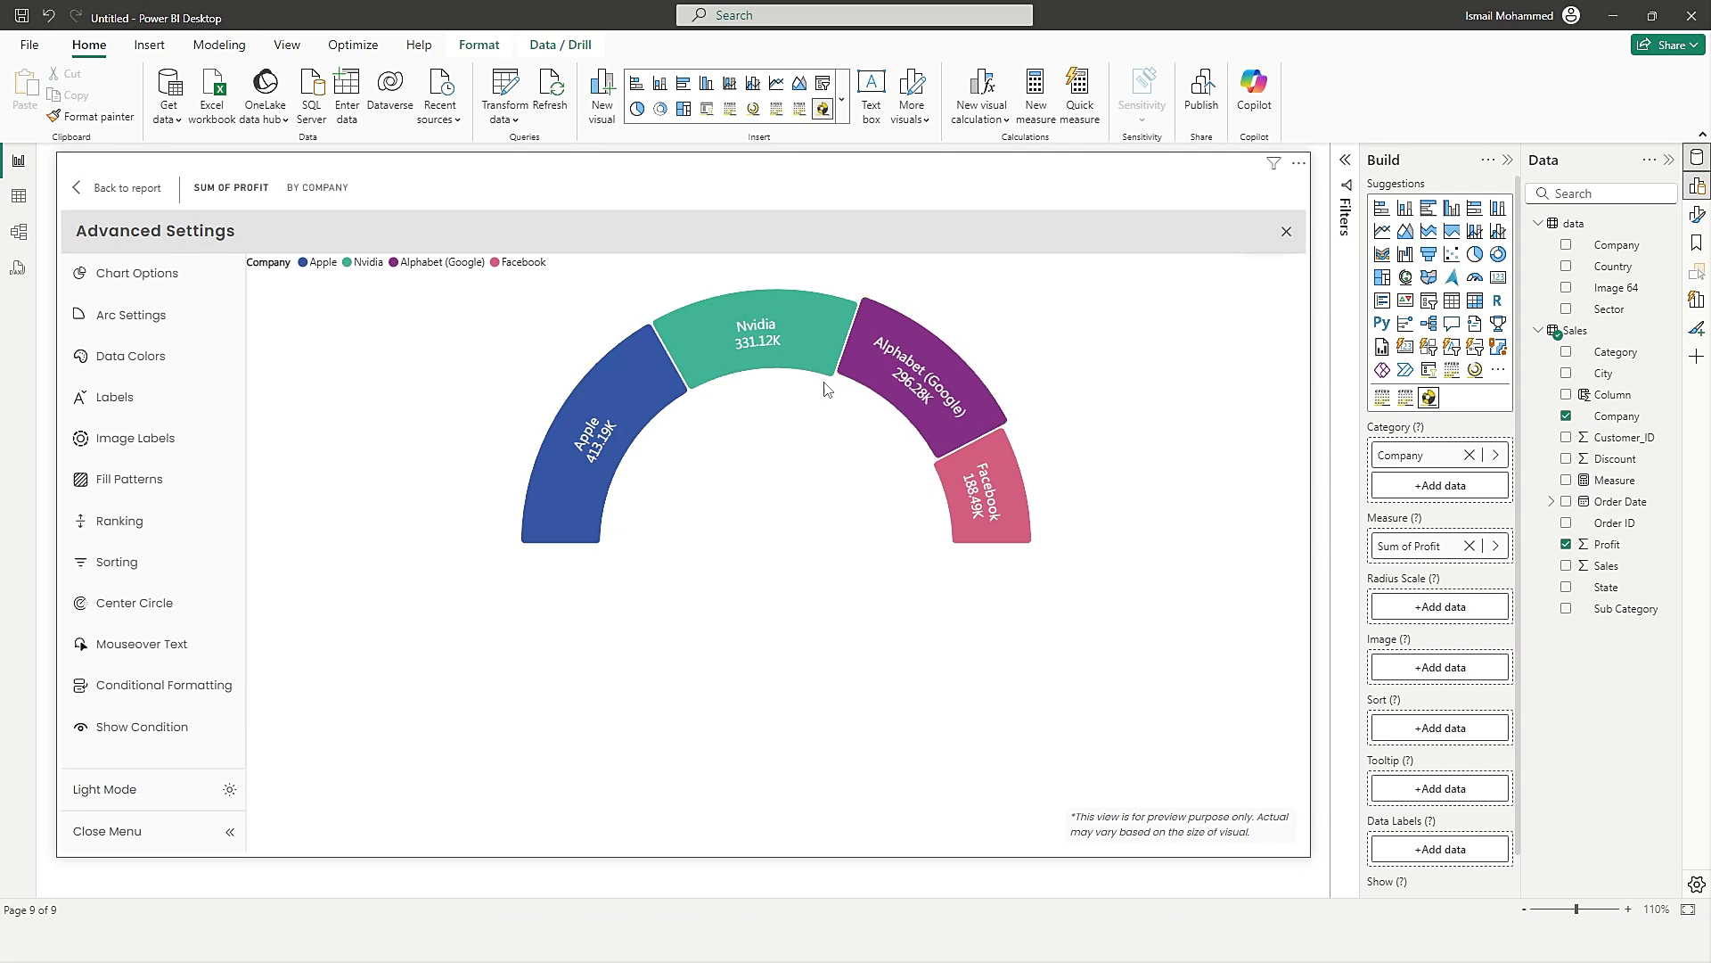
Apply the Rose Pie chart type with the 270 Circle chart style.
{"action": "left_click", "coordinate": [126, 272]}
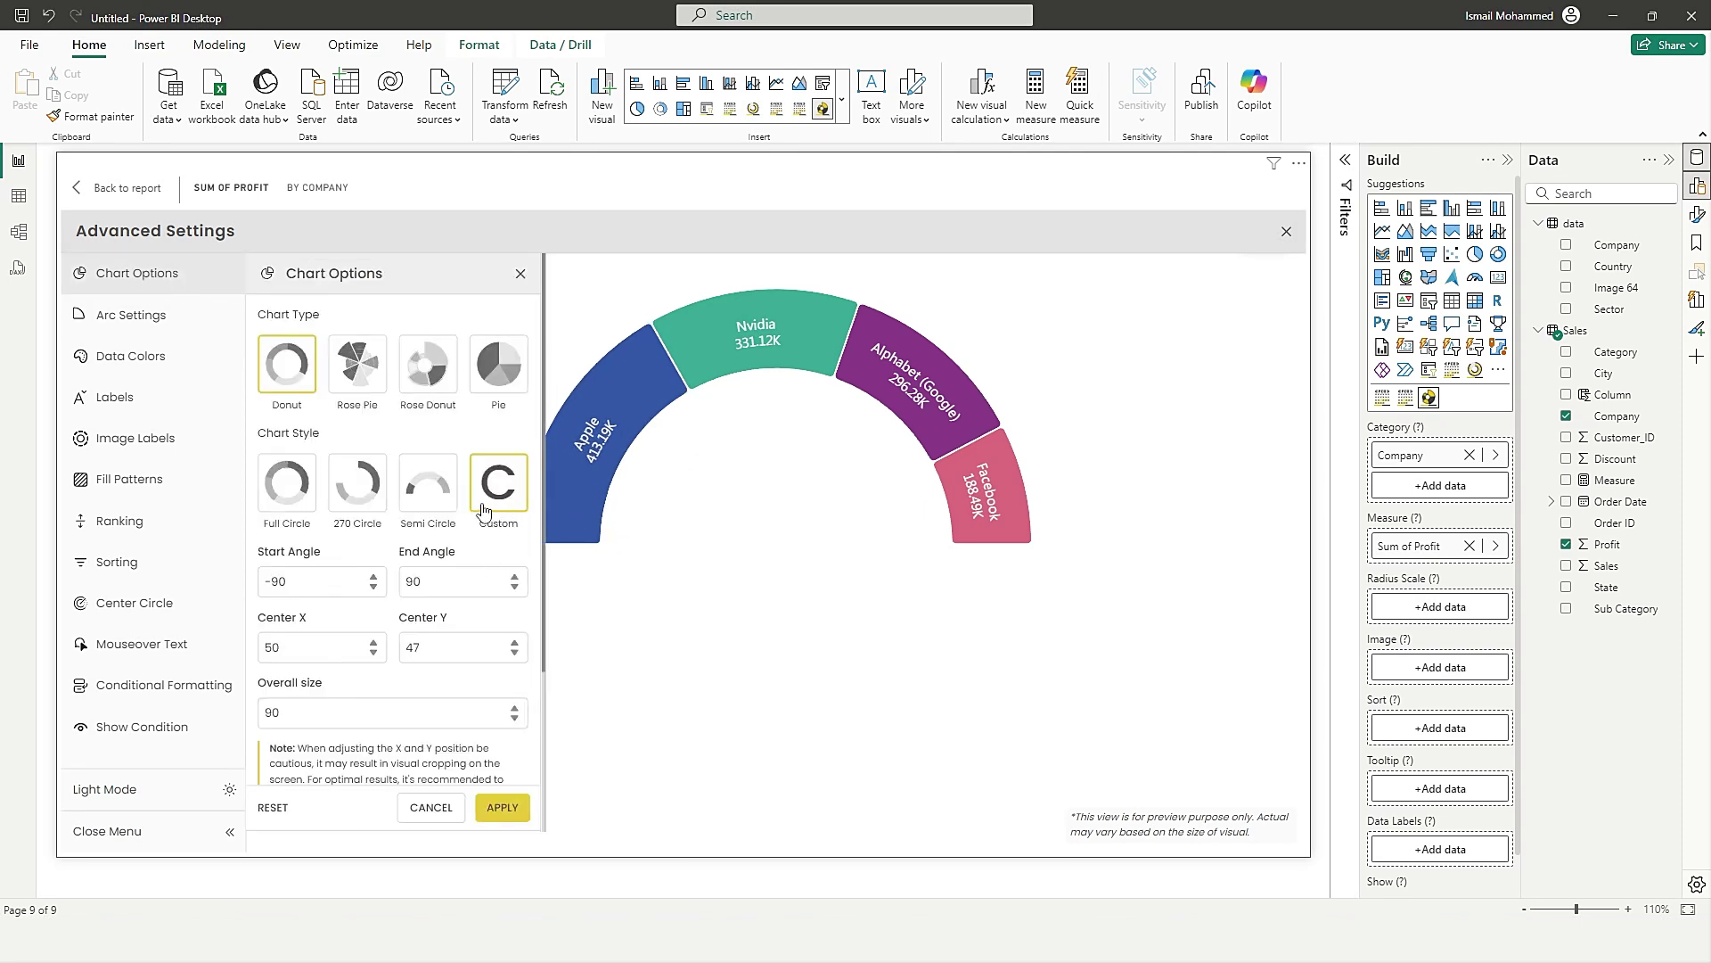
{"action": "left_click", "coordinate": [369, 383]}
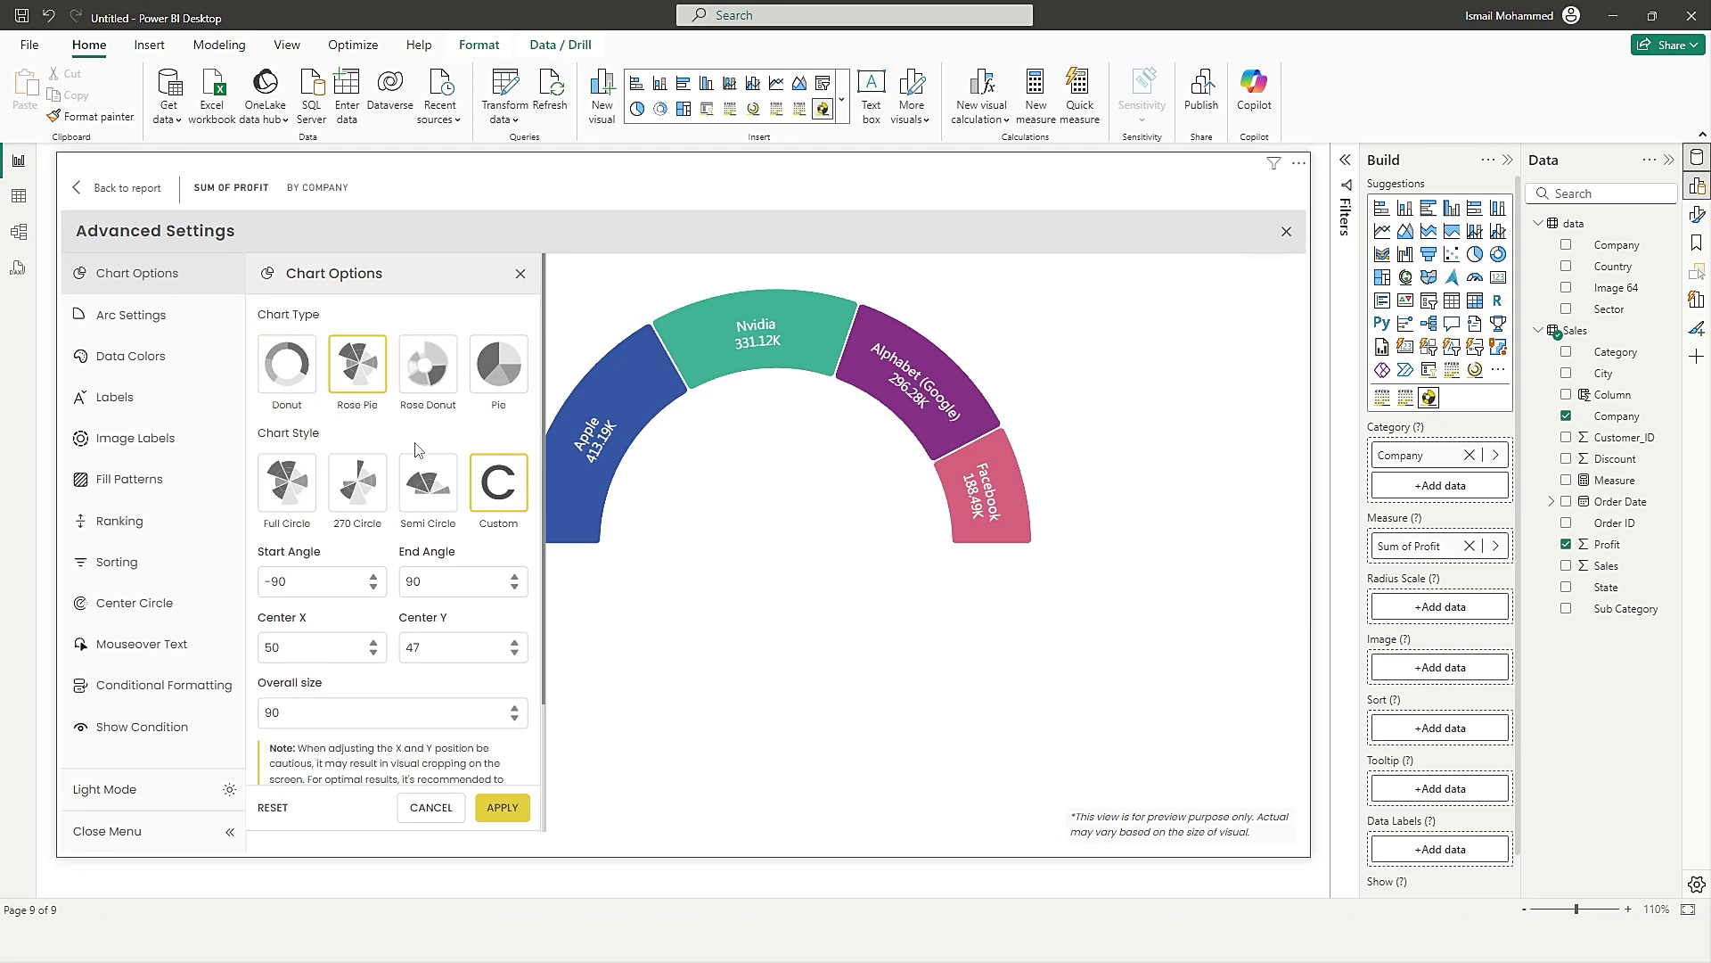
{"action": "left_click", "coordinate": [365, 390]}
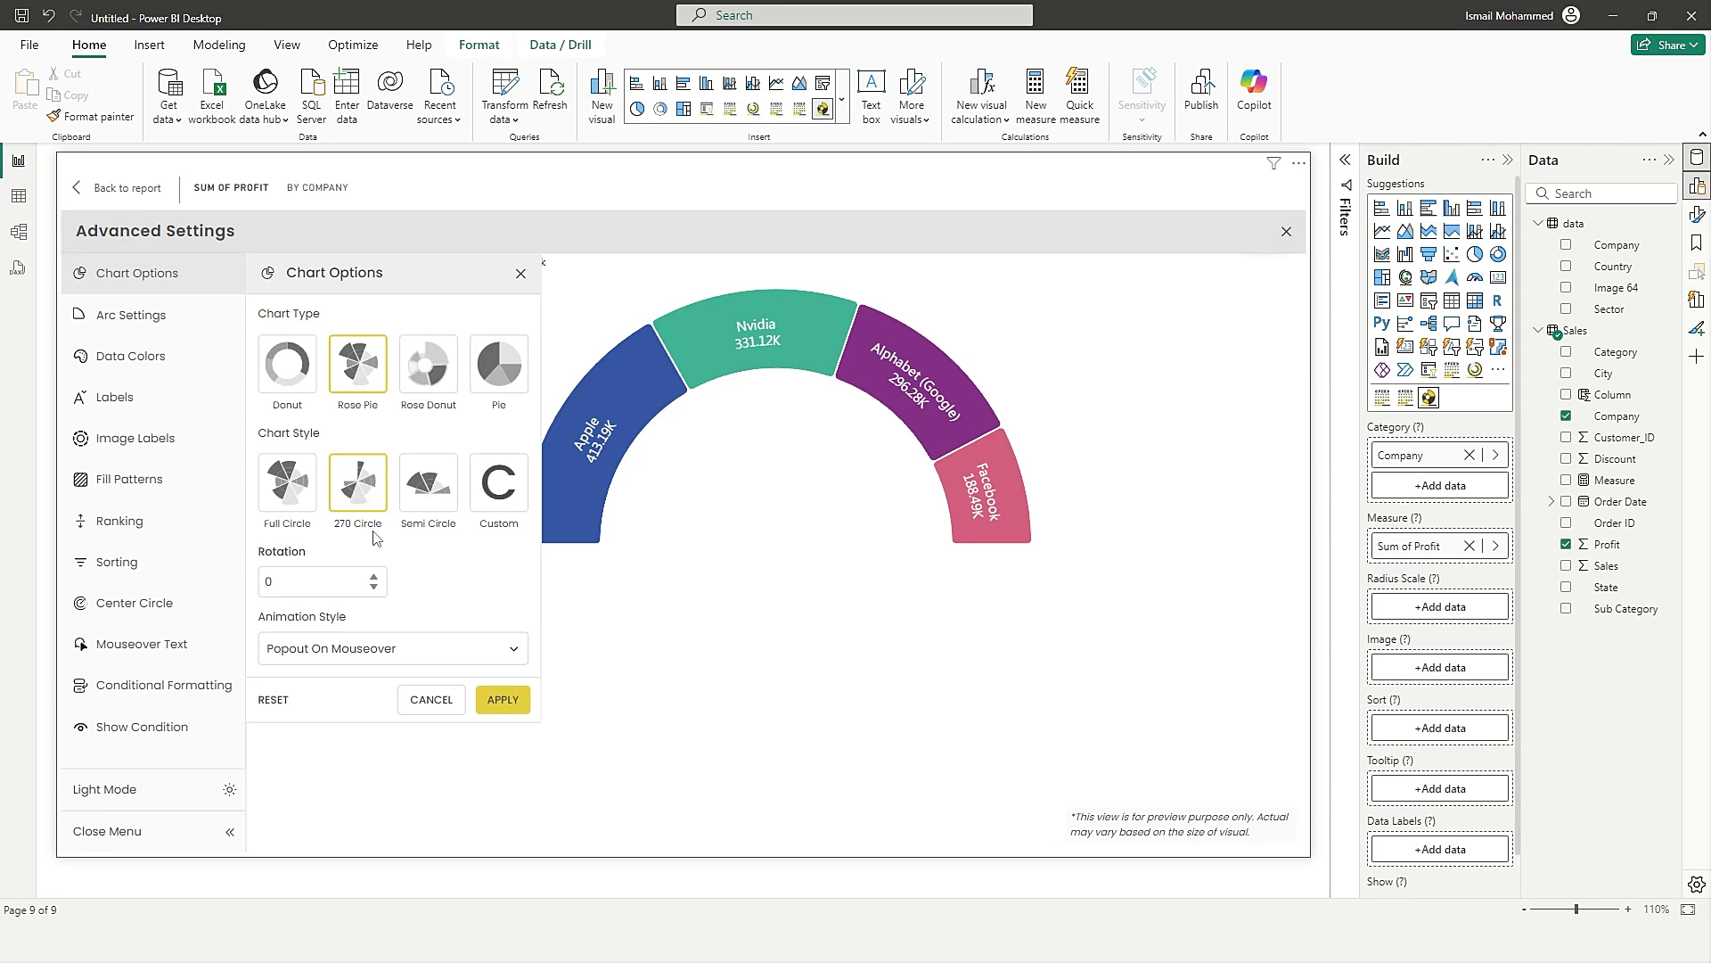
{"action": "left_click", "coordinate": [503, 698]}
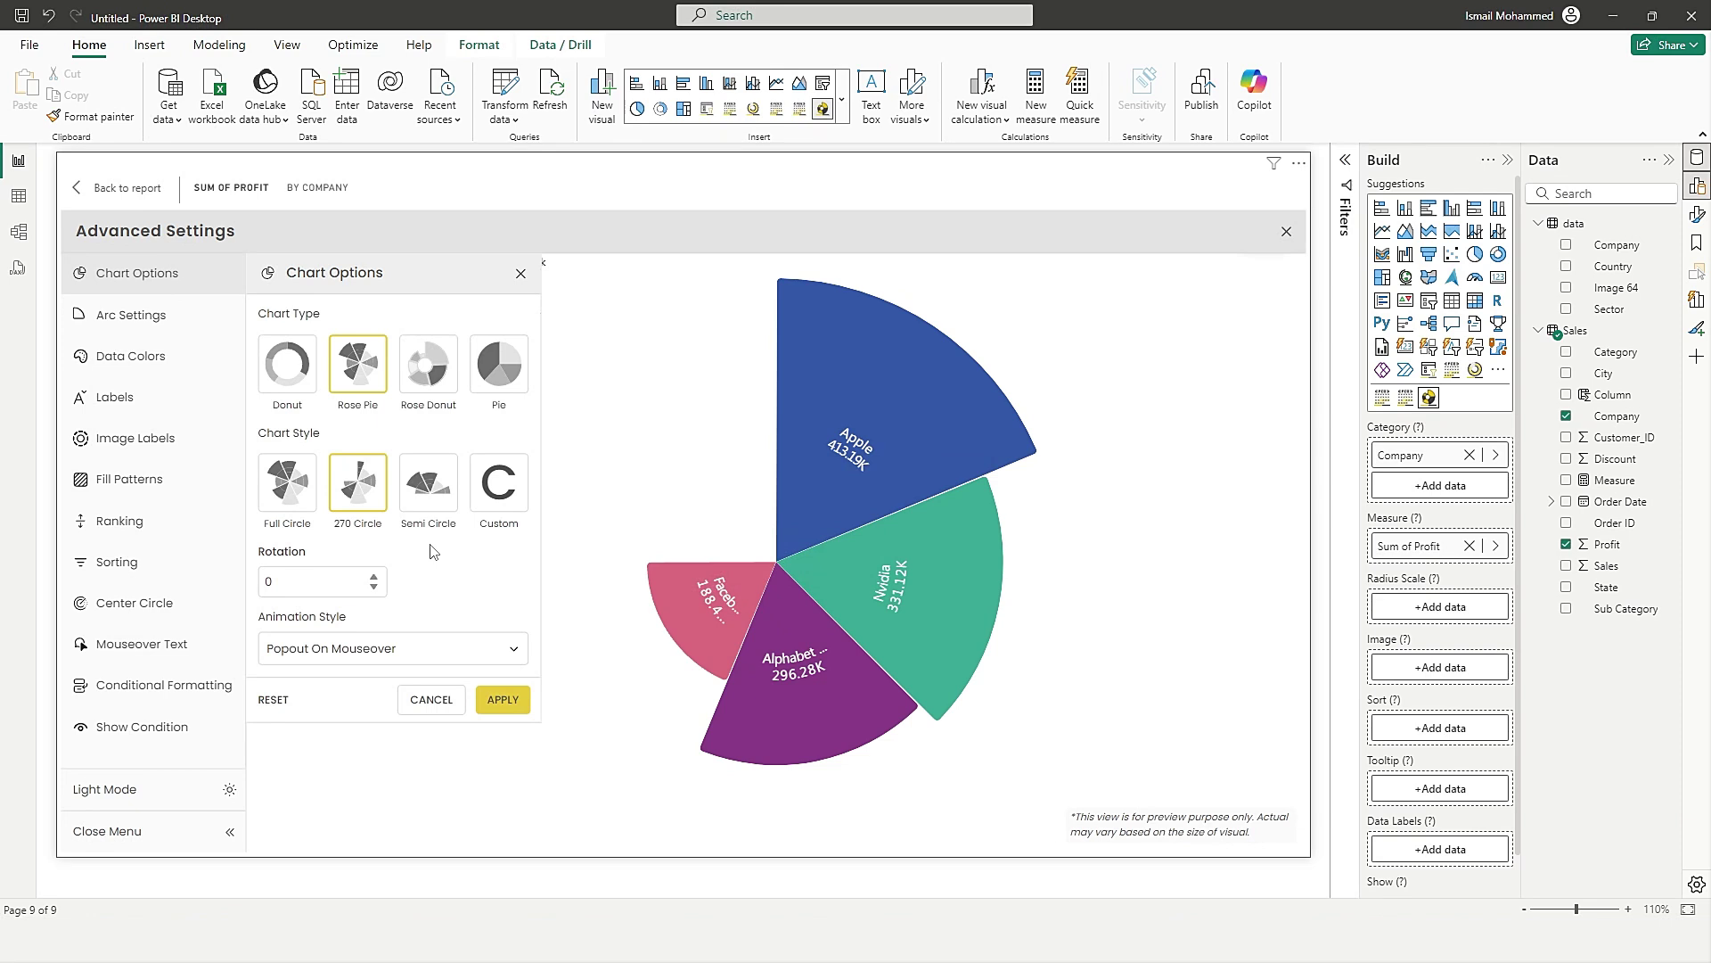
Apply the Rose Donut chart type in Full Circle style with the rotation set to 50.
{"action": "left_click", "coordinate": [428, 362]}
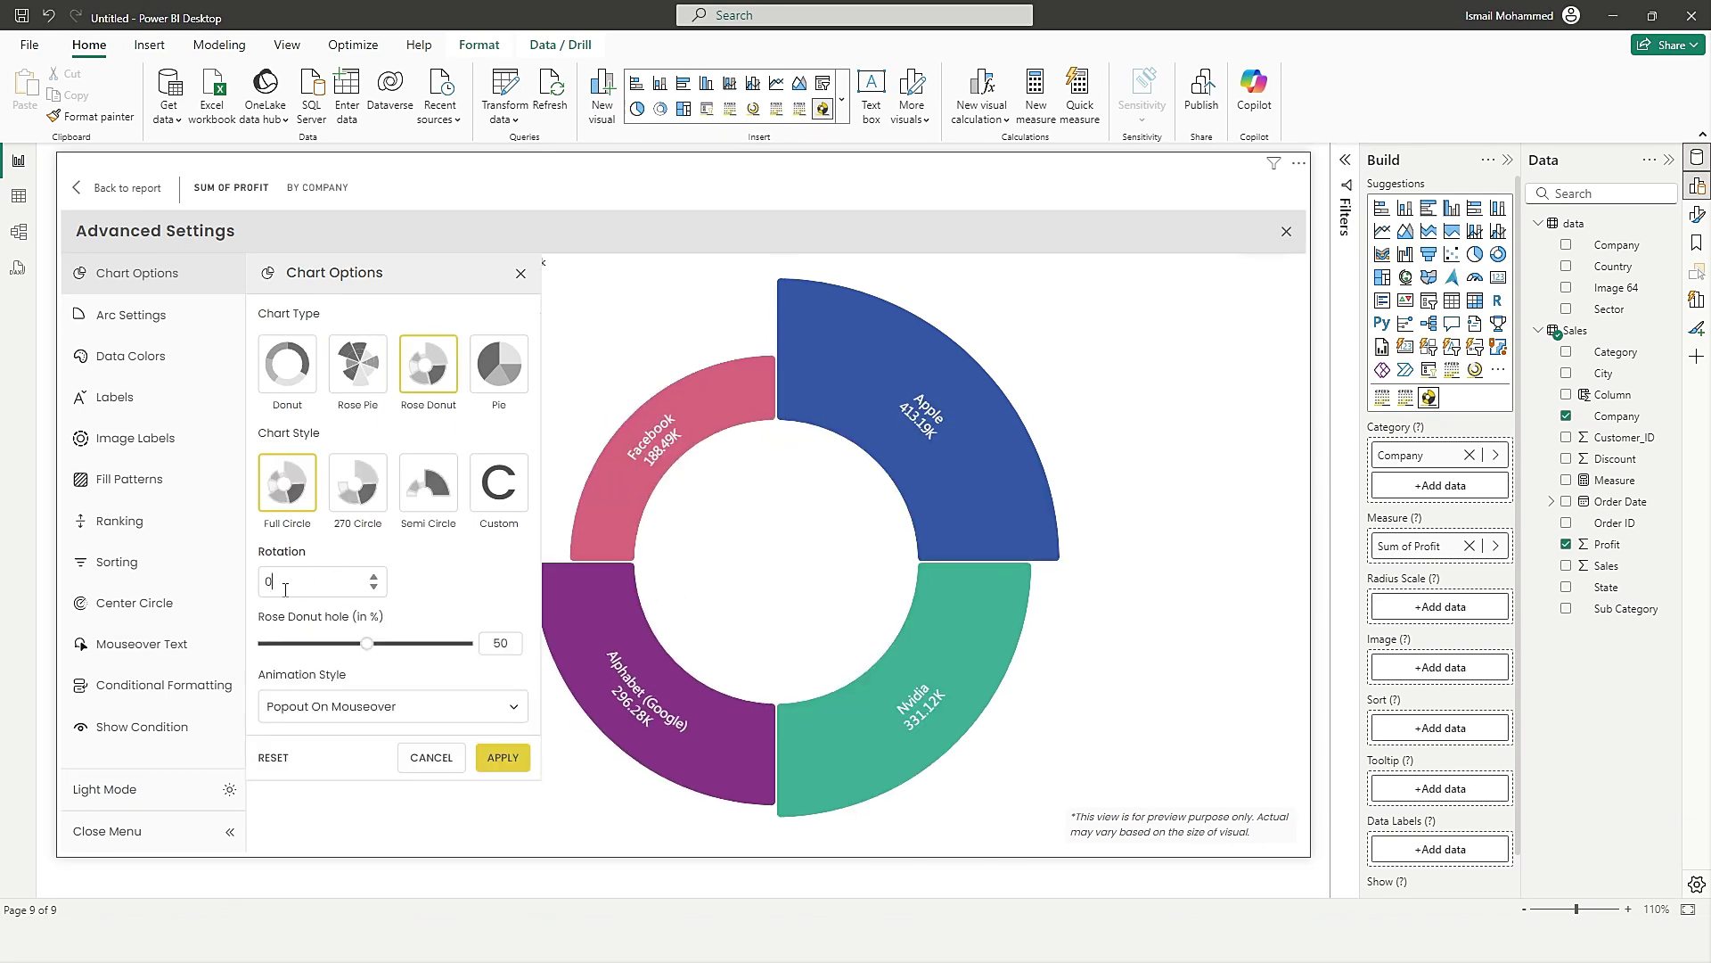
{"action": "left_click", "coordinate": [502, 758]}
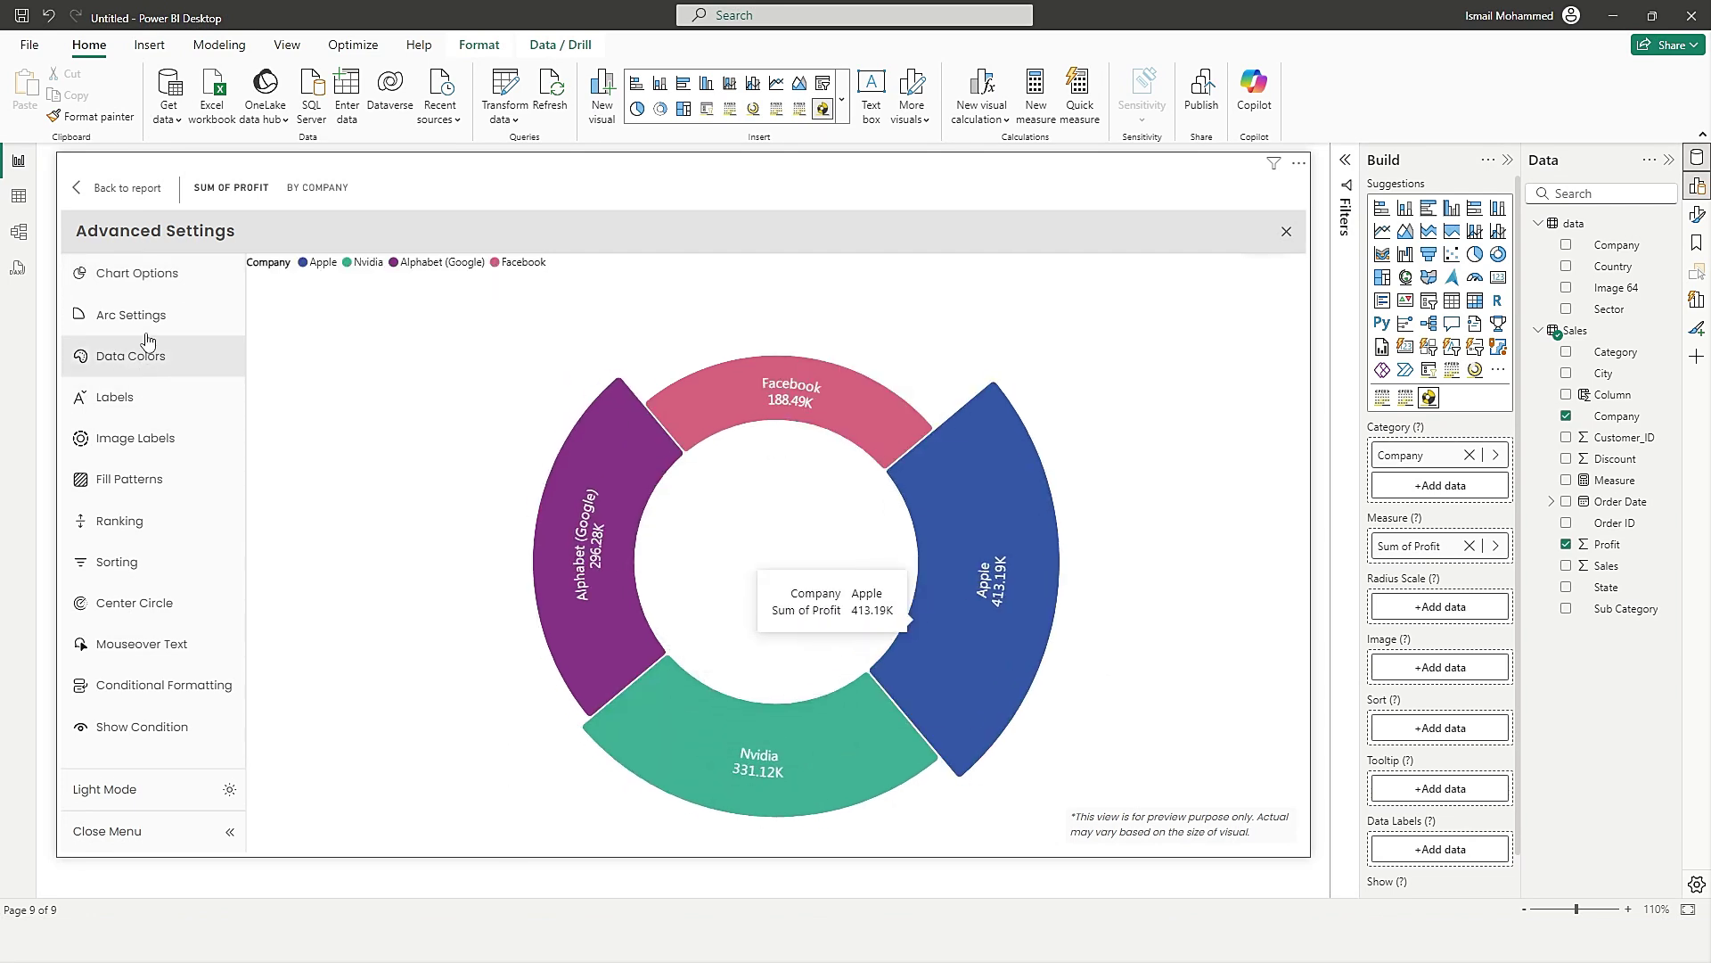
Apply the Popout On Mouseover animation style and check its effect on the chart's slices.
{"action": "left_click", "coordinate": [138, 284]}
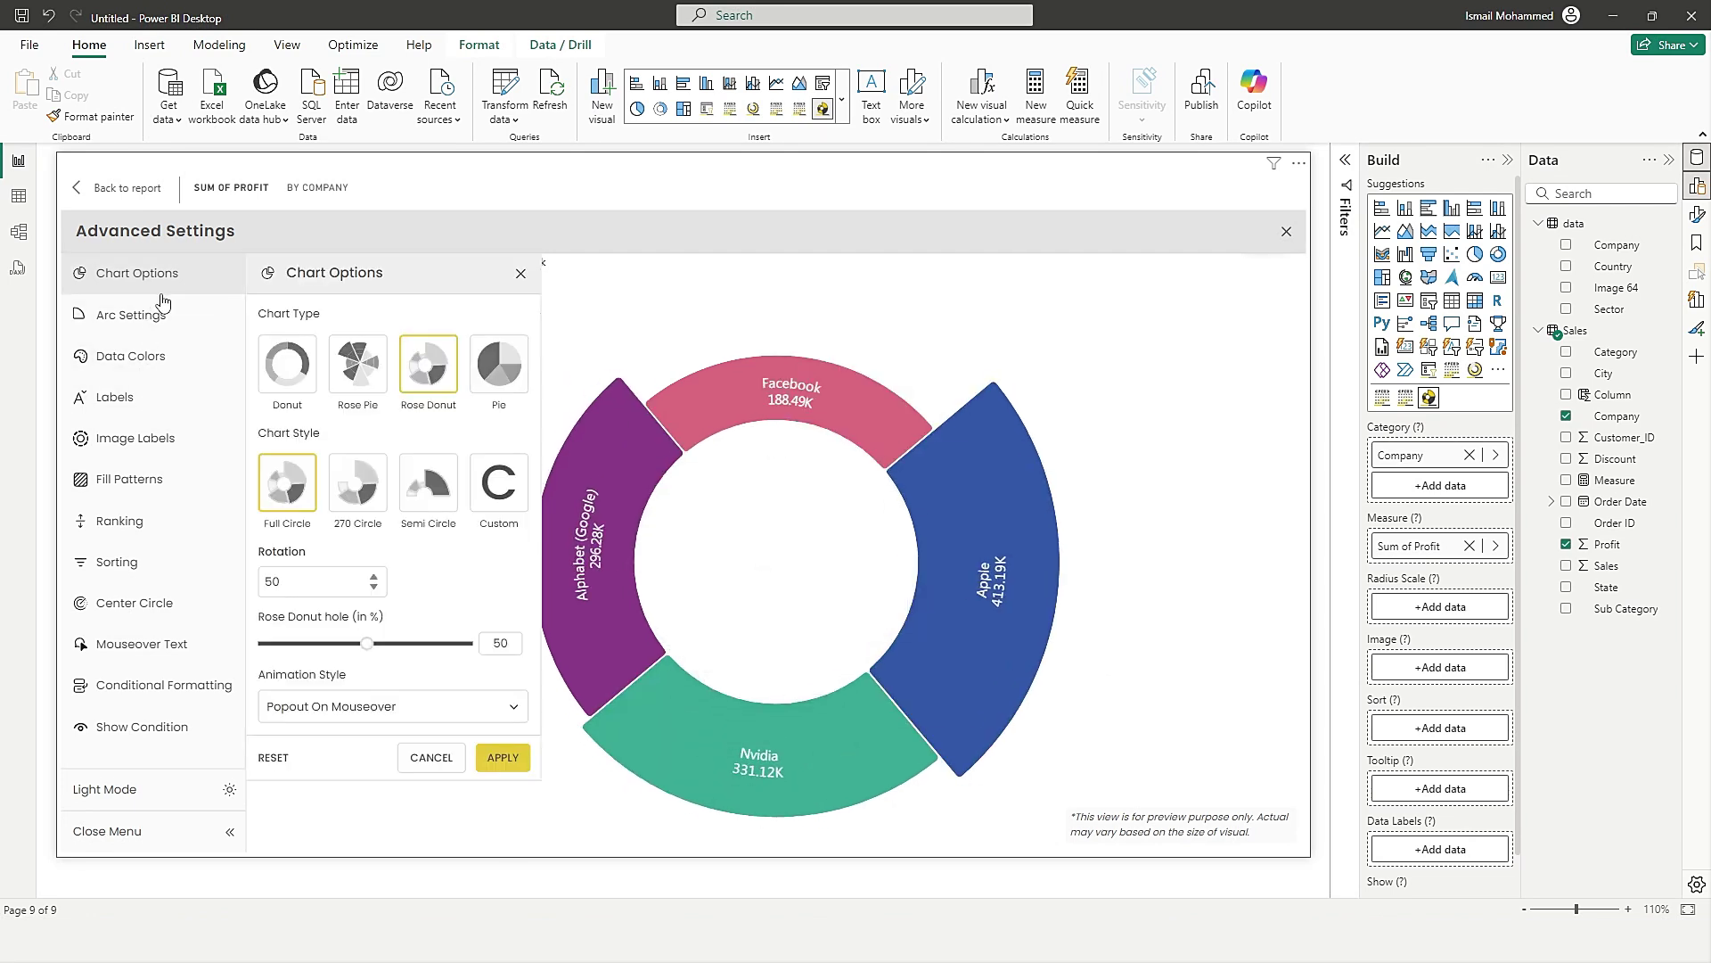
{"action": "left_click", "coordinate": [370, 722]}
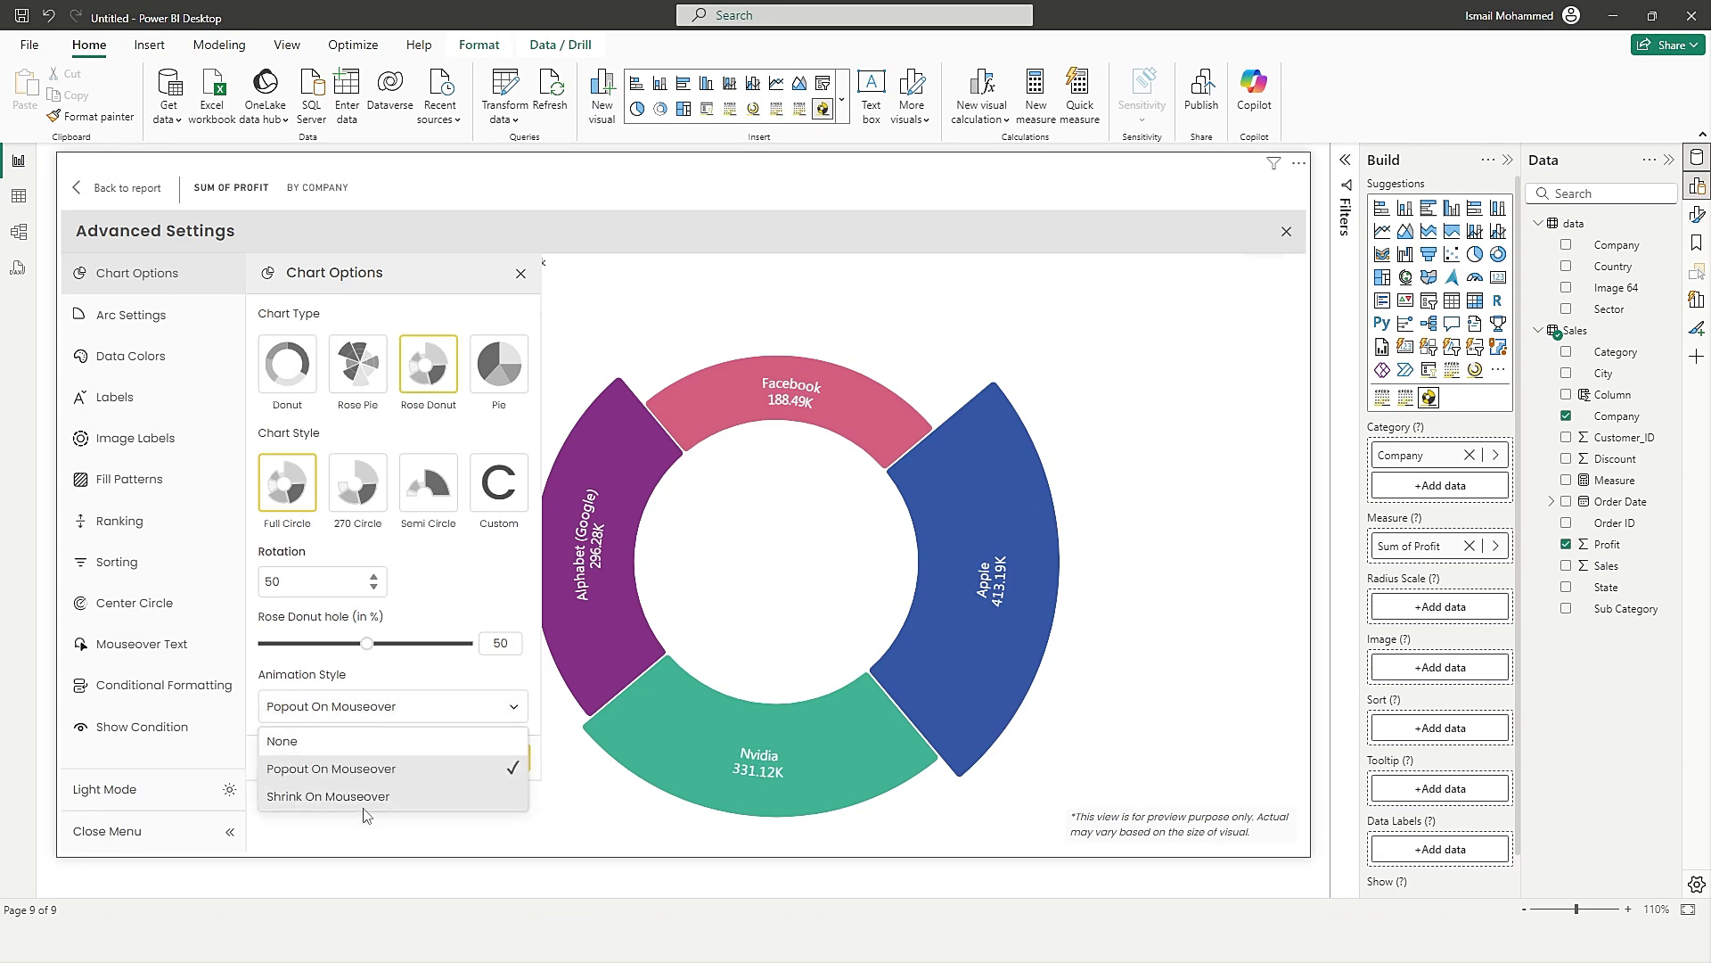
{"action": "left_click", "coordinate": [370, 770]}
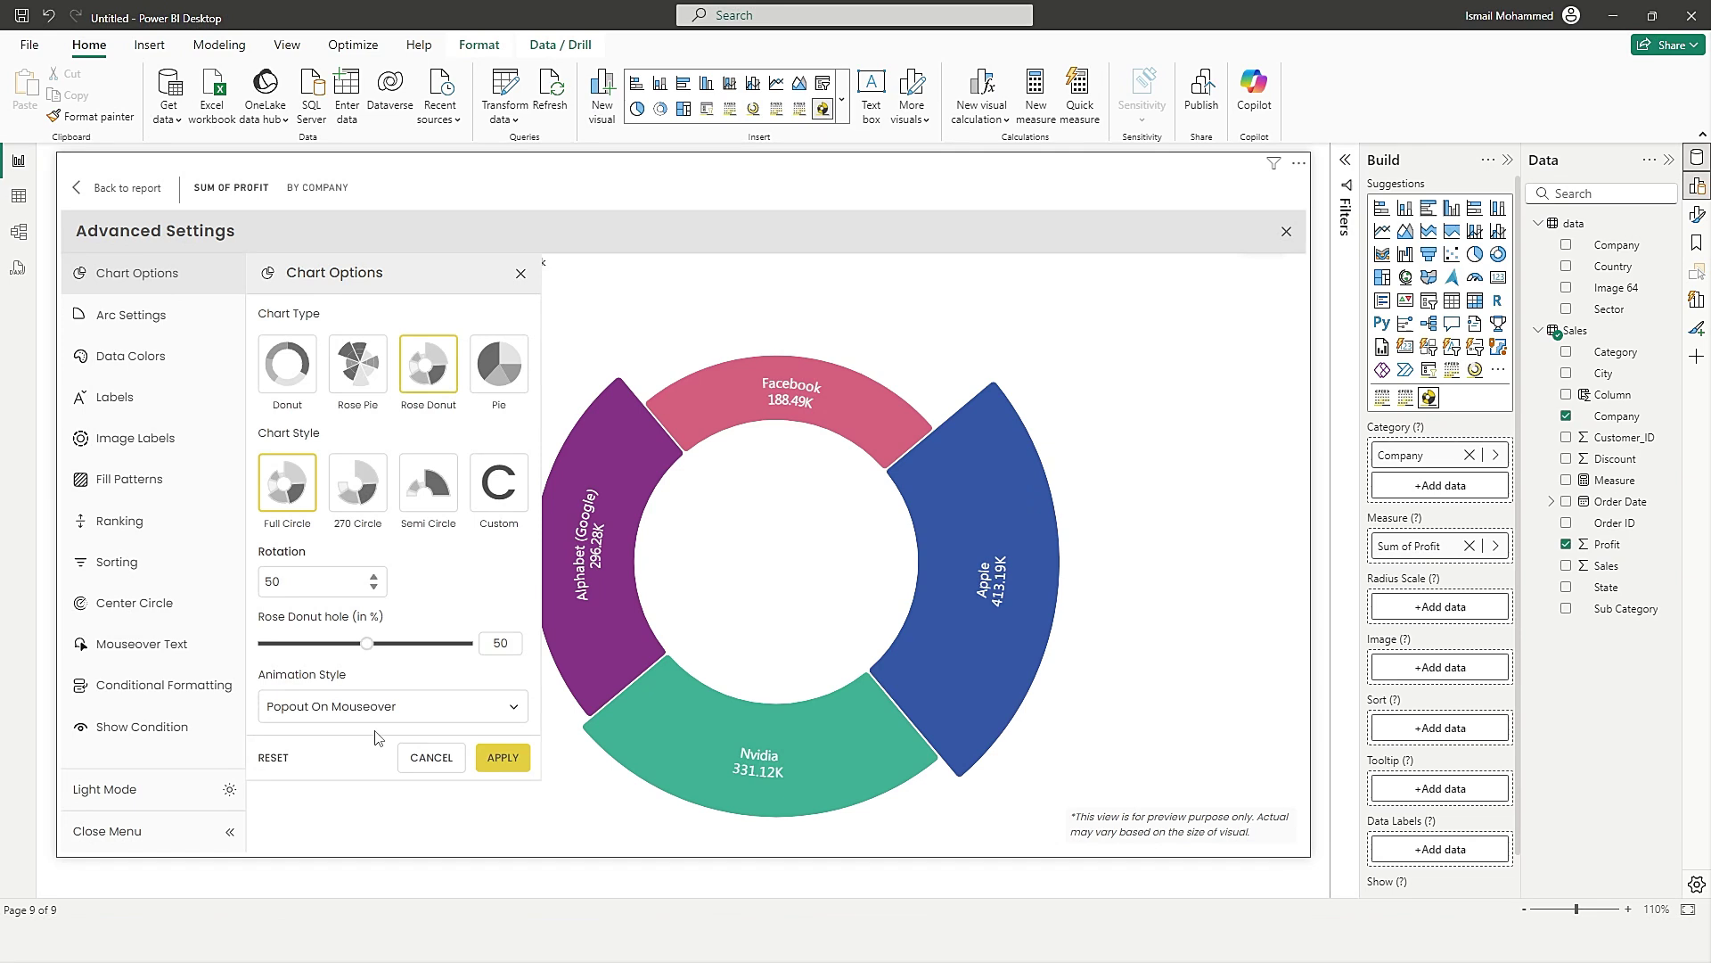
{"action": "left_click", "coordinate": [502, 758]}
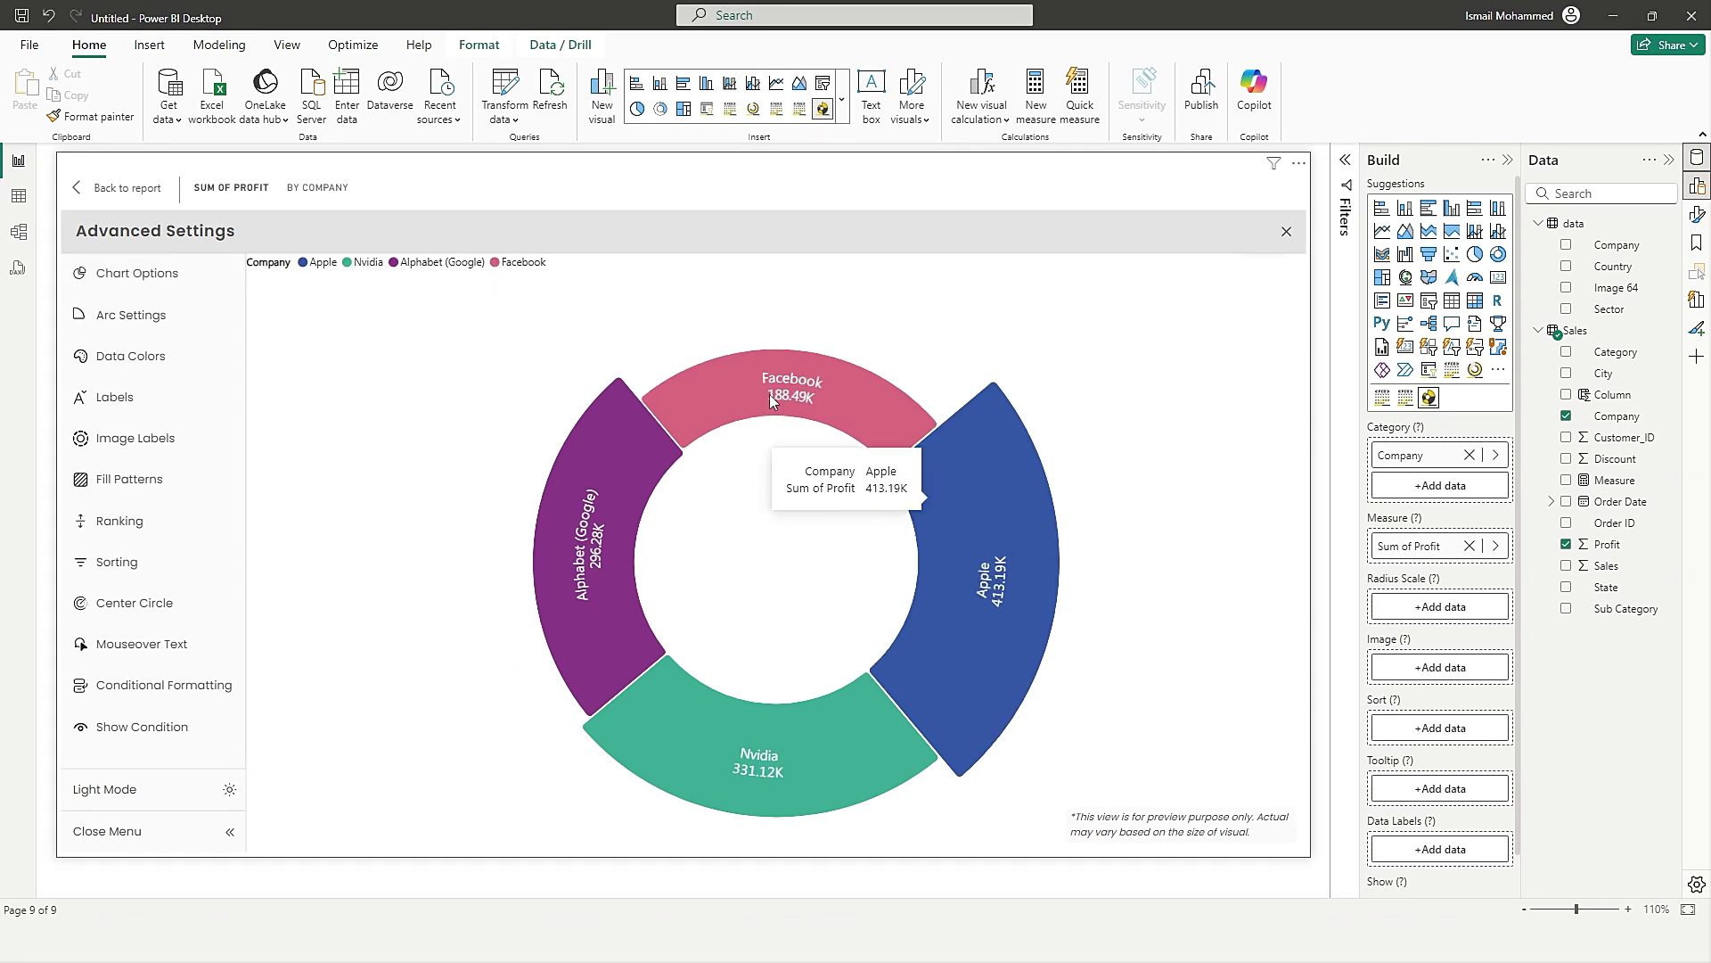
{"action": "mouse_move", "coordinate": [606, 486]}
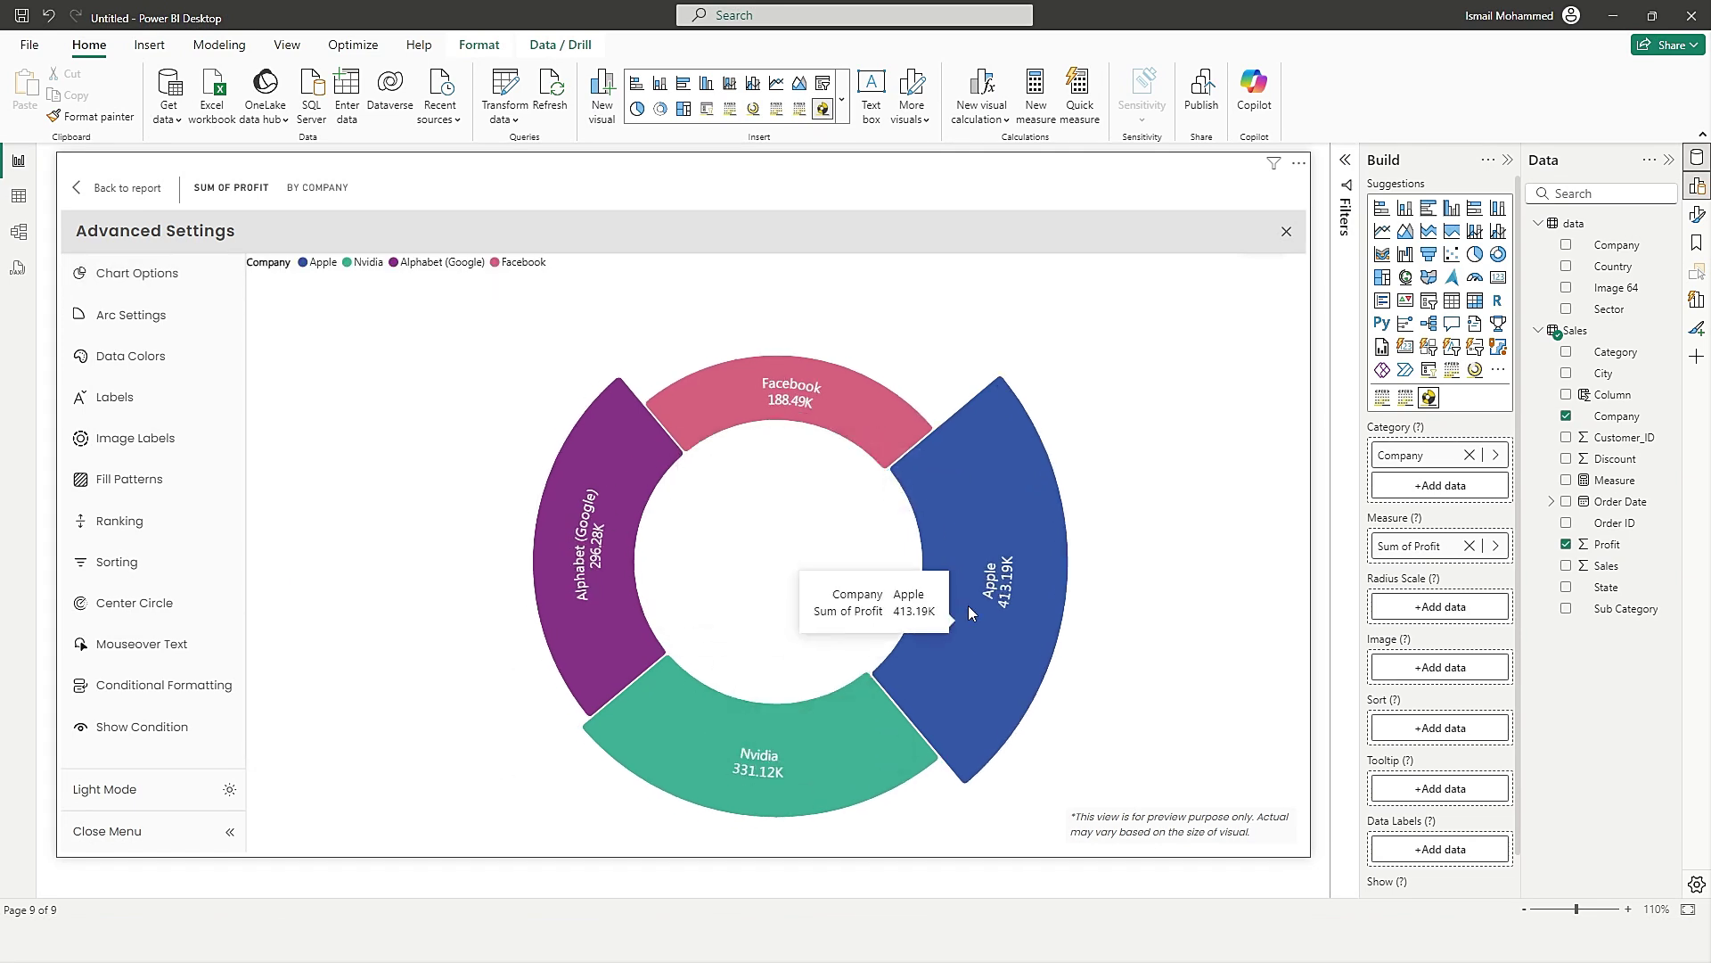
{"action": "mouse_move", "coordinate": [882, 457]}
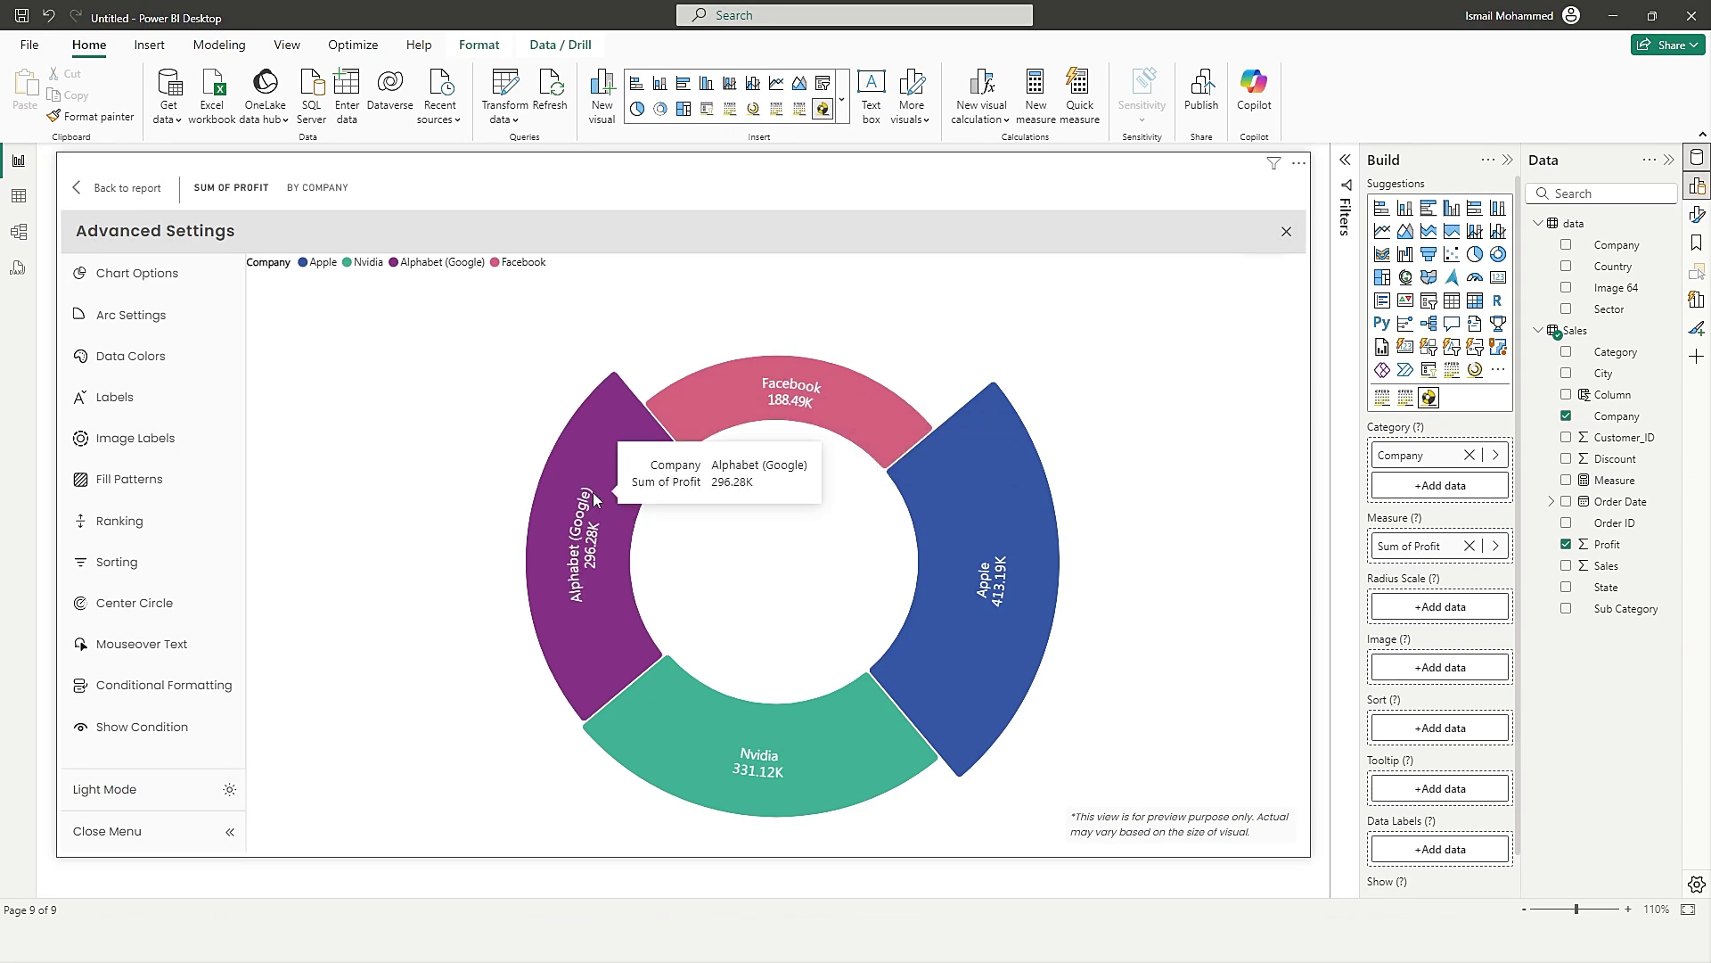
Apply the Shrink On Mouseover animation style and check its effect on the chart's slices.
{"action": "left_click", "coordinate": [135, 273]}
{"action": "left_click", "coordinate": [419, 706]}
{"action": "left_click", "coordinate": [361, 803]}
{"action": "left_click", "coordinate": [503, 757]}
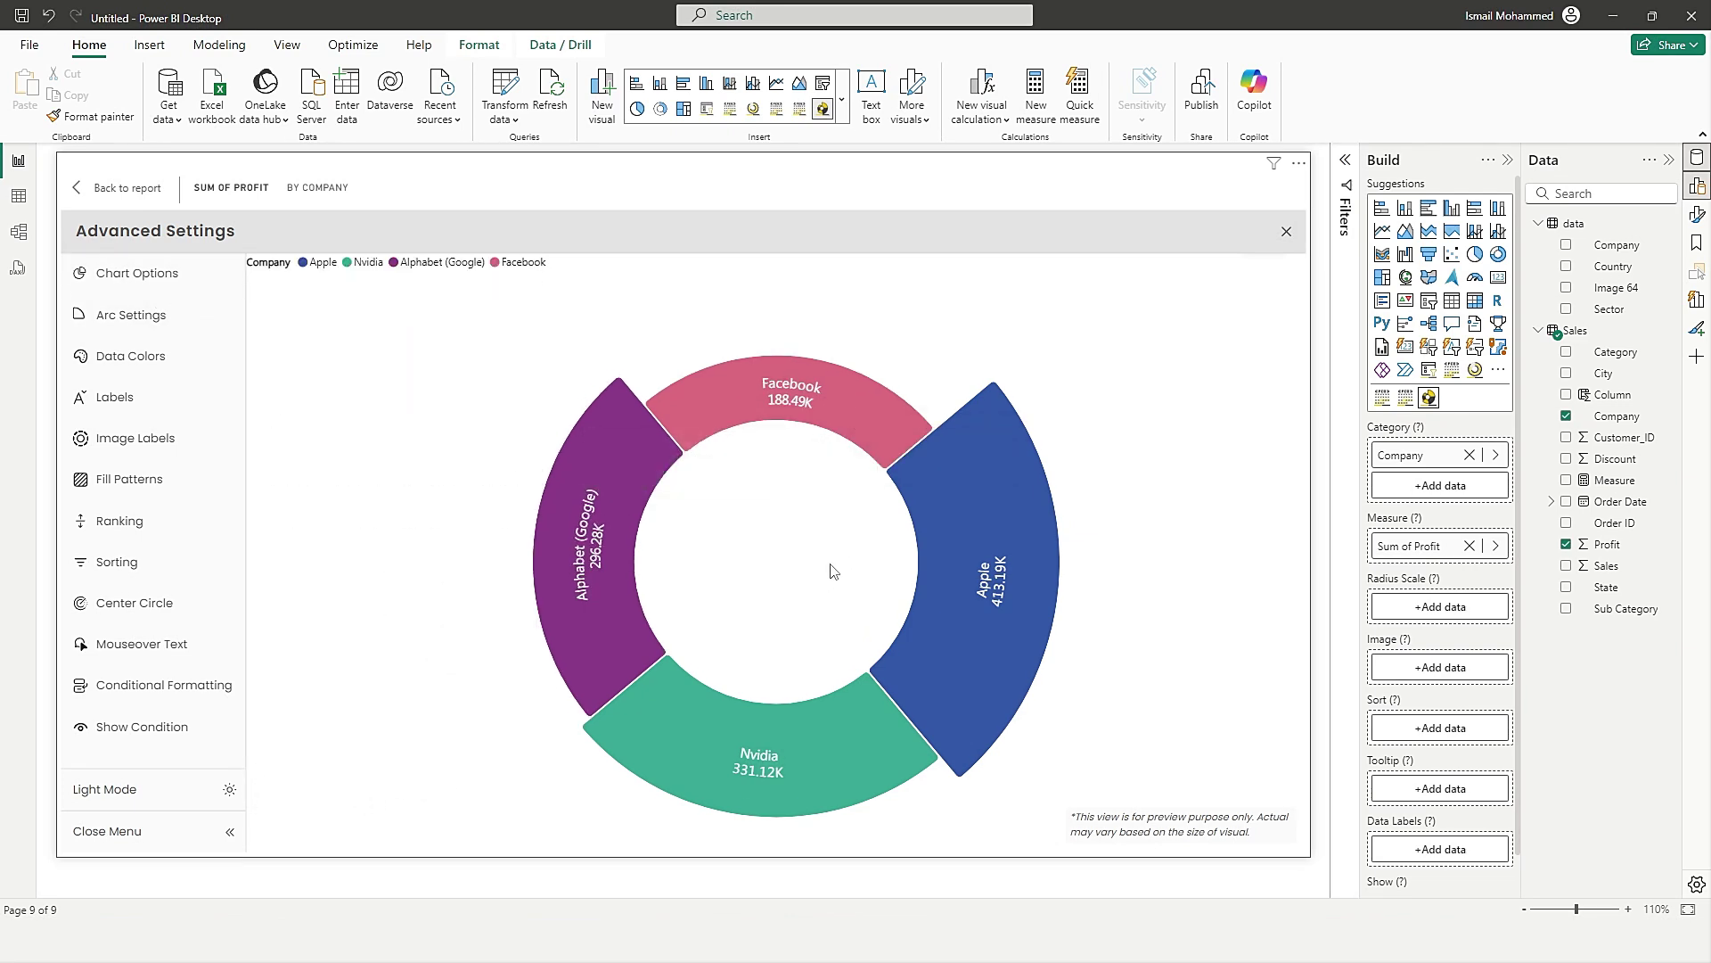
{"action": "mouse_move", "coordinate": [766, 560]}
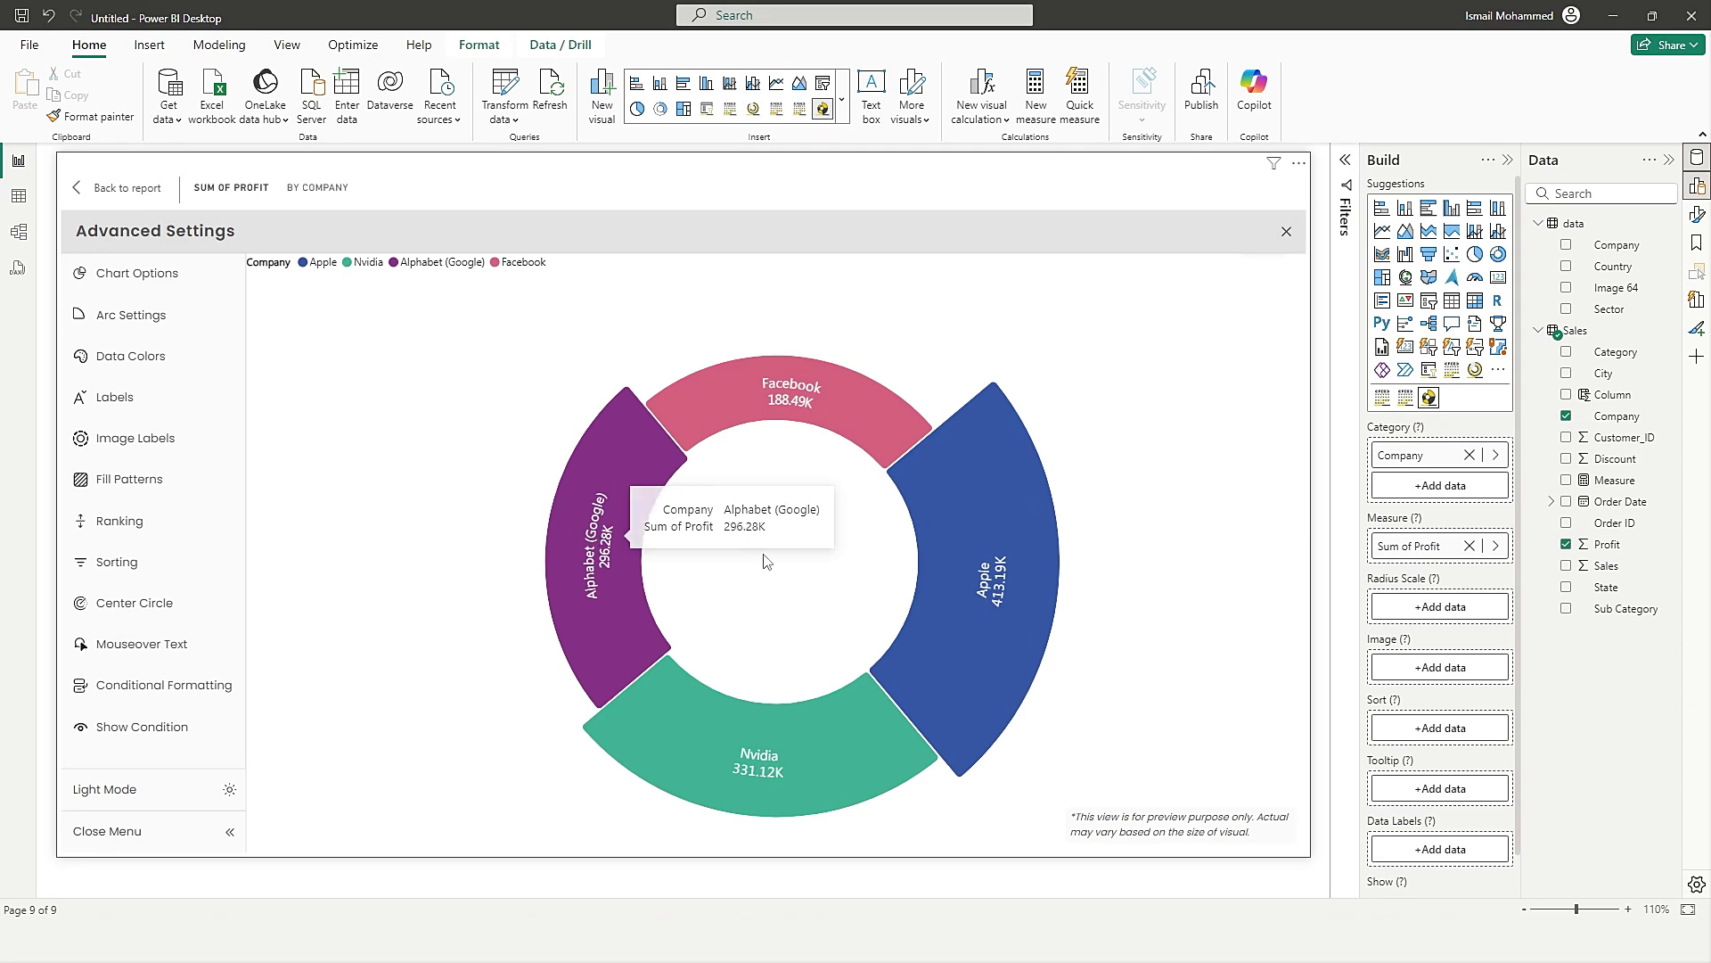
Switch the chart's animation style back to Popout On Mouseover and apply it.
{"action": "left_click", "coordinate": [137, 273]}
{"action": "left_click", "coordinate": [392, 706]}
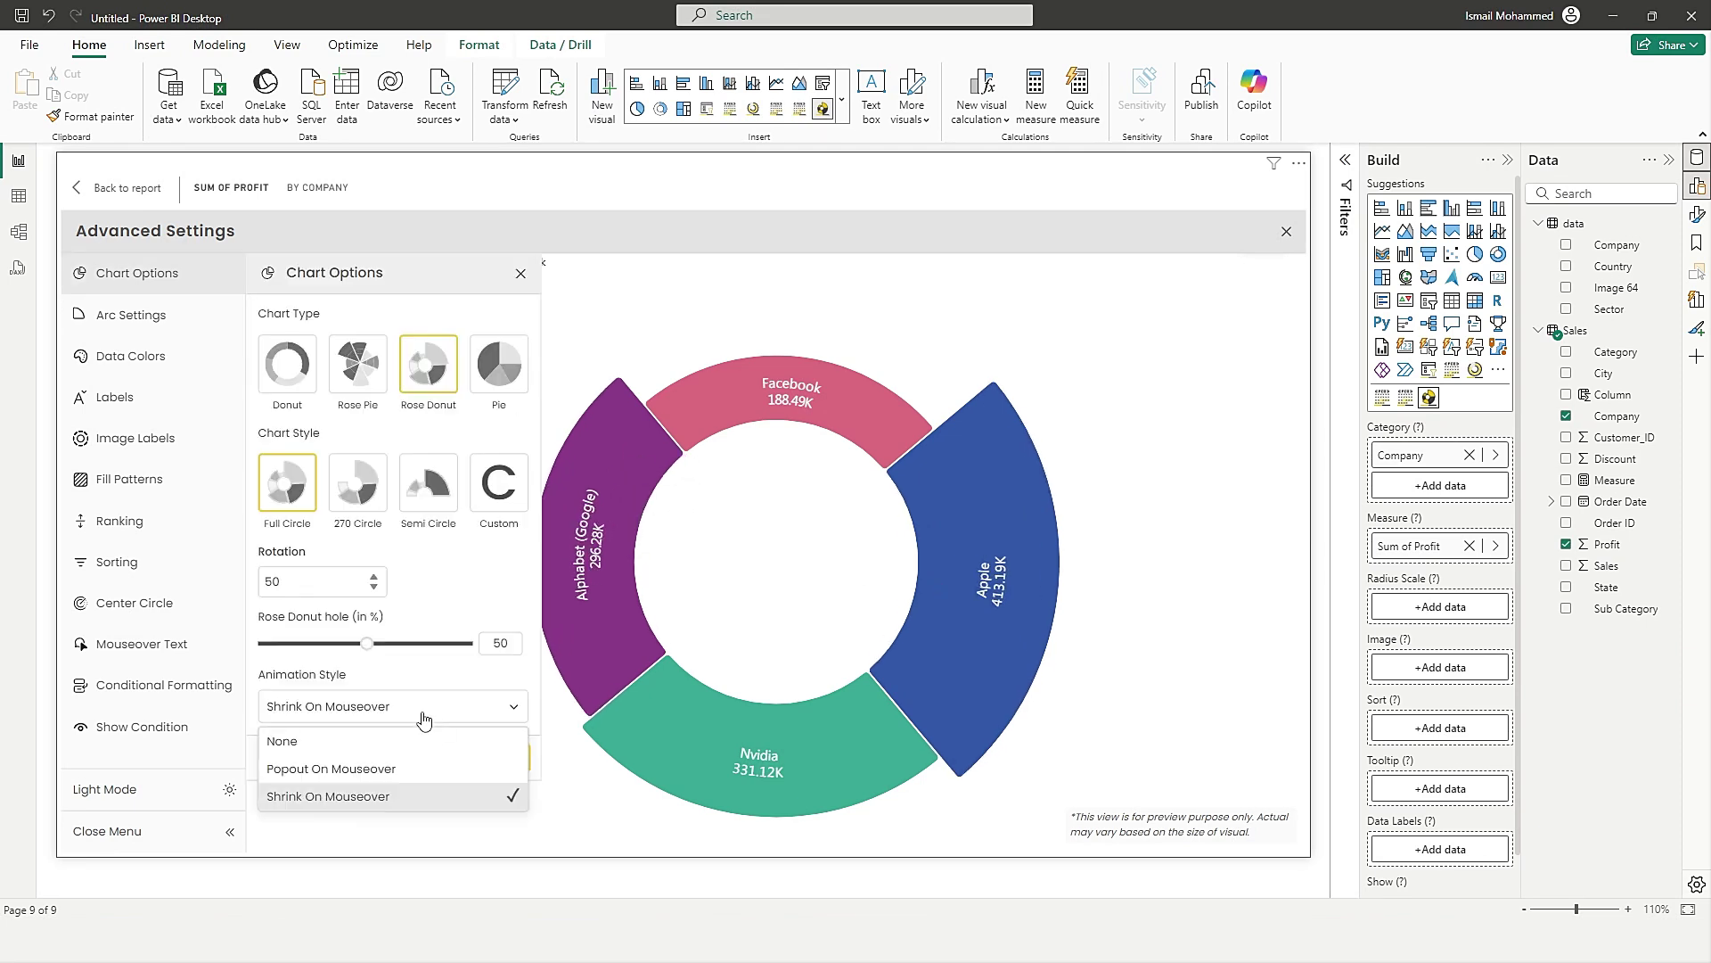
{"action": "left_click", "coordinate": [322, 770]}
{"action": "left_click", "coordinate": [499, 756]}
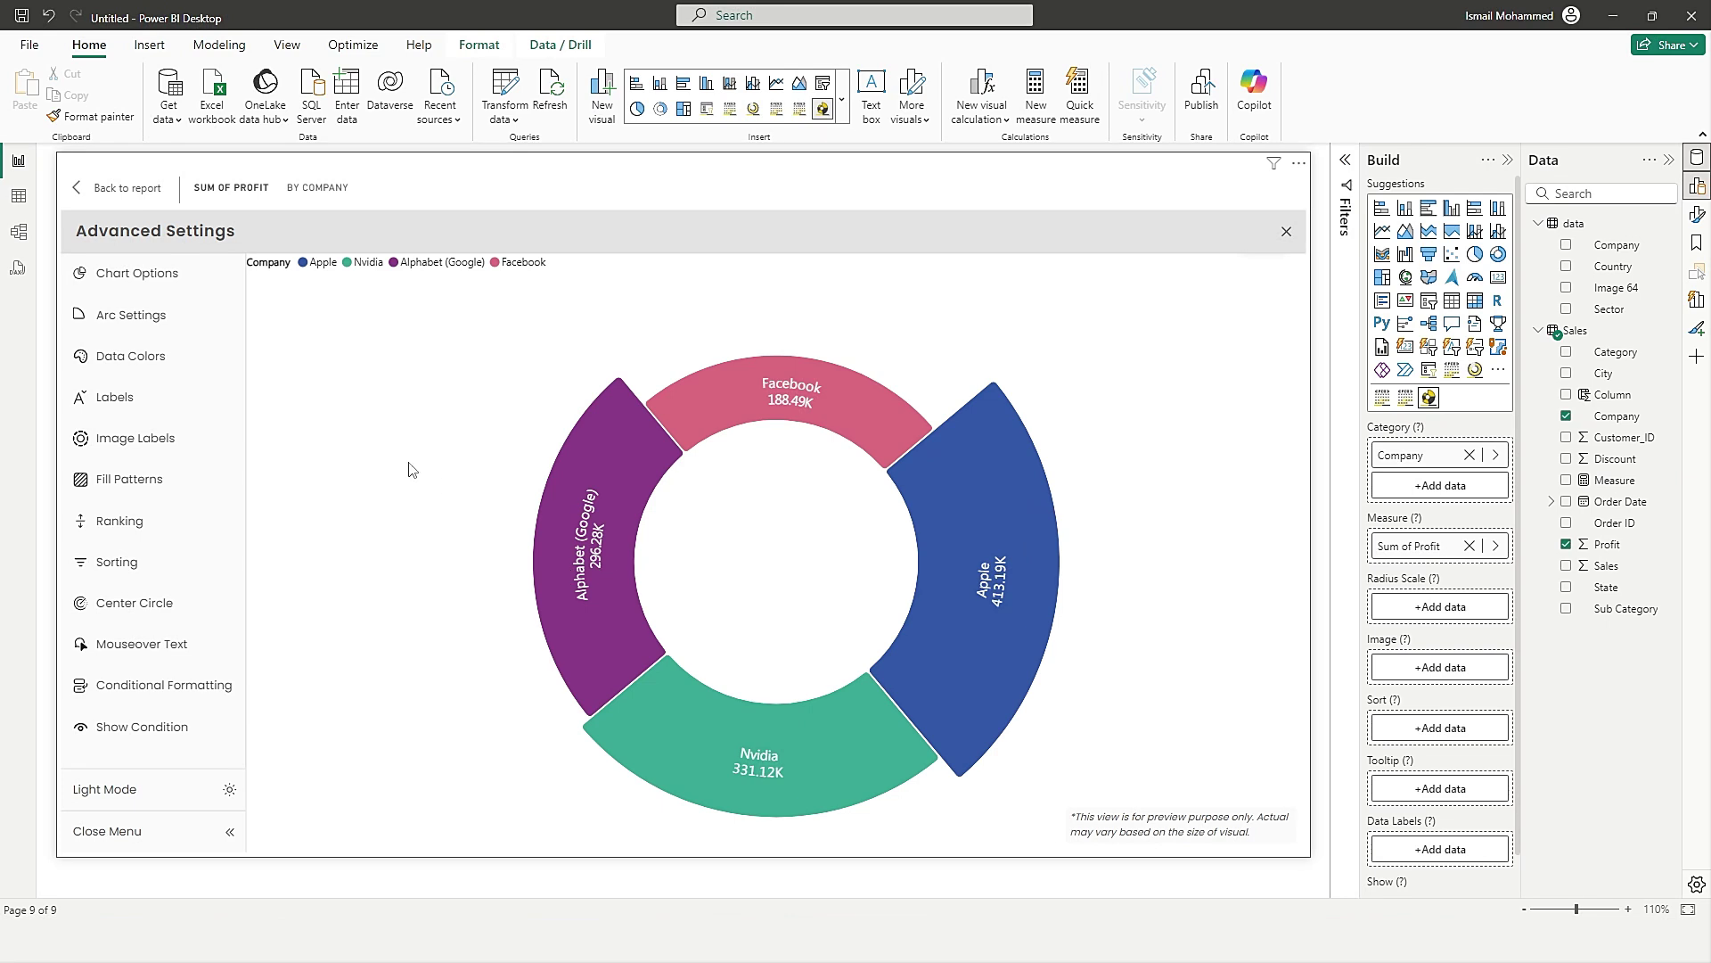
Set the arcs' corner radius to 10 and their padding to 5, applying each change.
{"action": "left_click", "coordinate": [181, 310]}
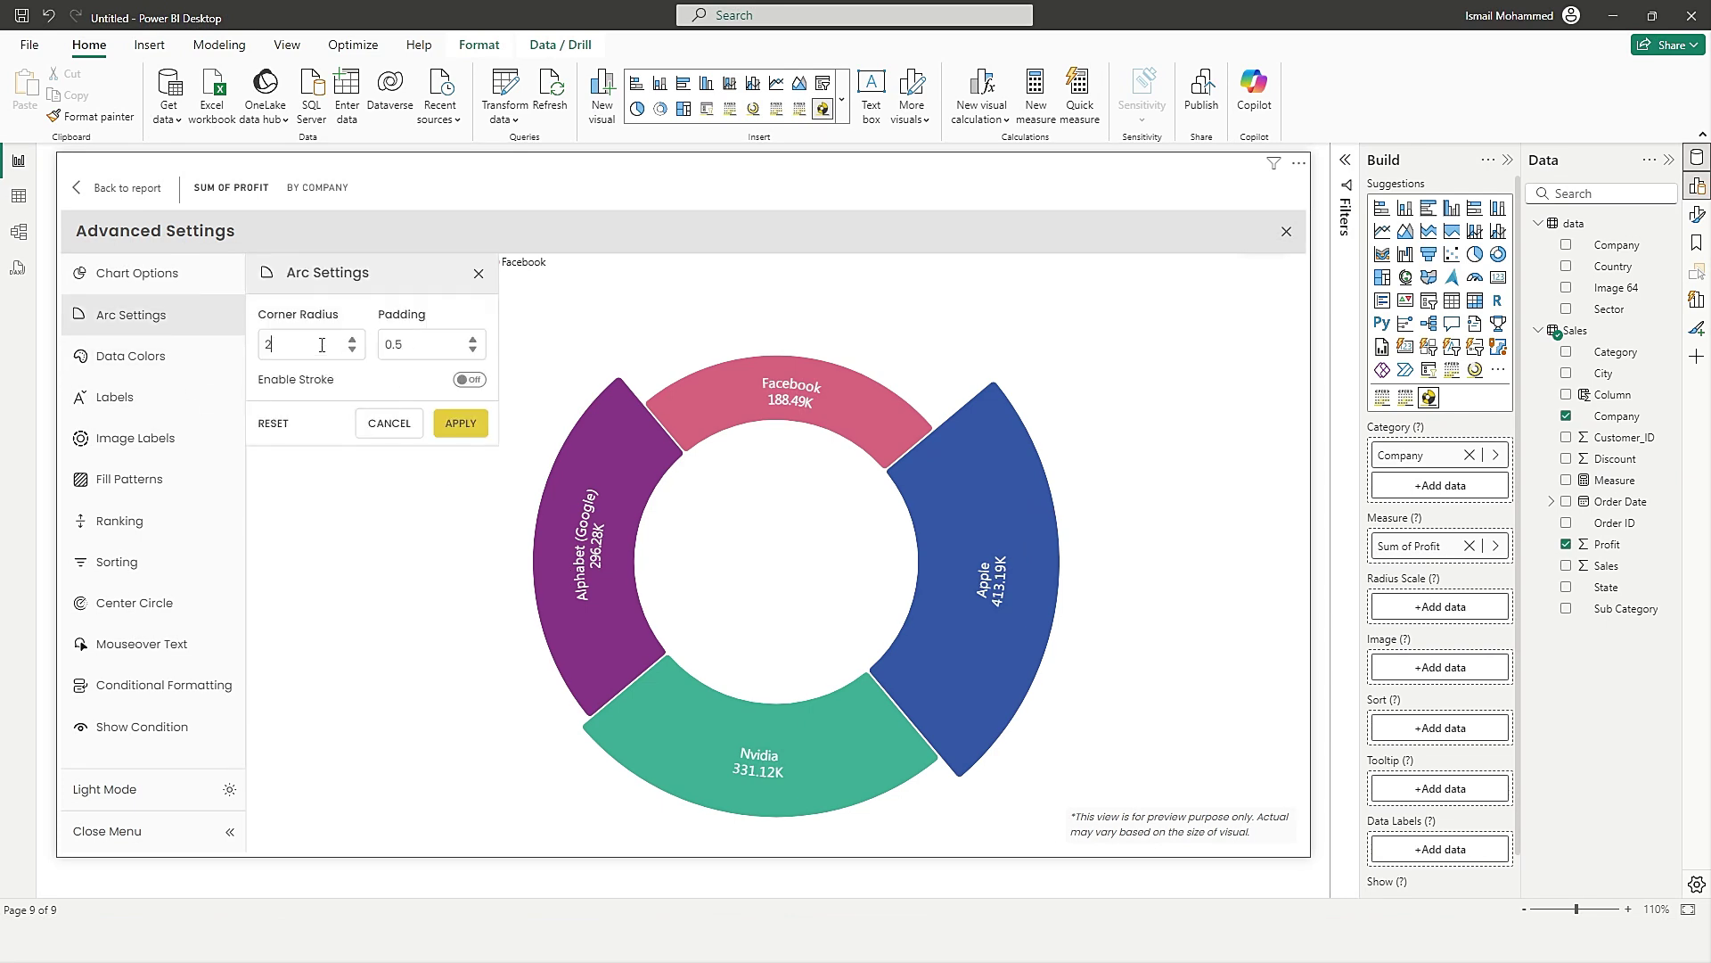
{"action": "left_click_drag", "start_coordinate": [409, 353], "coordinate": [392, 354]}
{"action": "double_click", "coordinate": [273, 346]}
{"action": "left_click", "coordinate": [454, 425]}
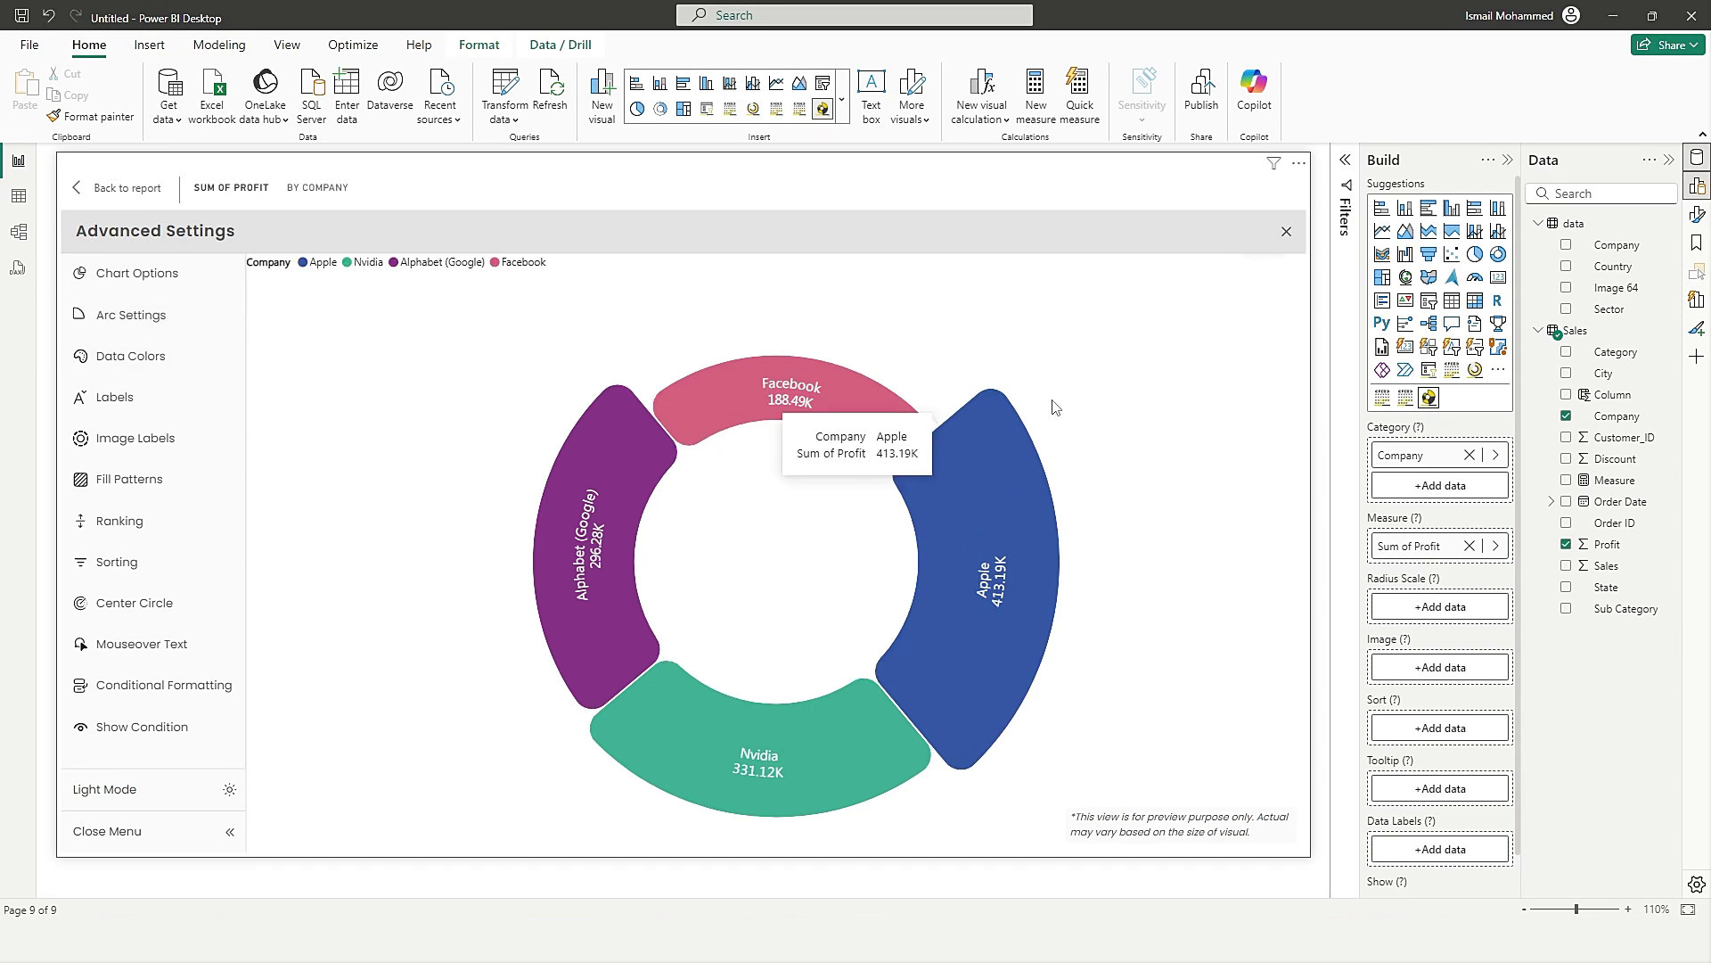
{"action": "left_click", "coordinate": [129, 317]}
{"action": "double_click", "coordinate": [385, 344]}
{"action": "type", "text": "5"}
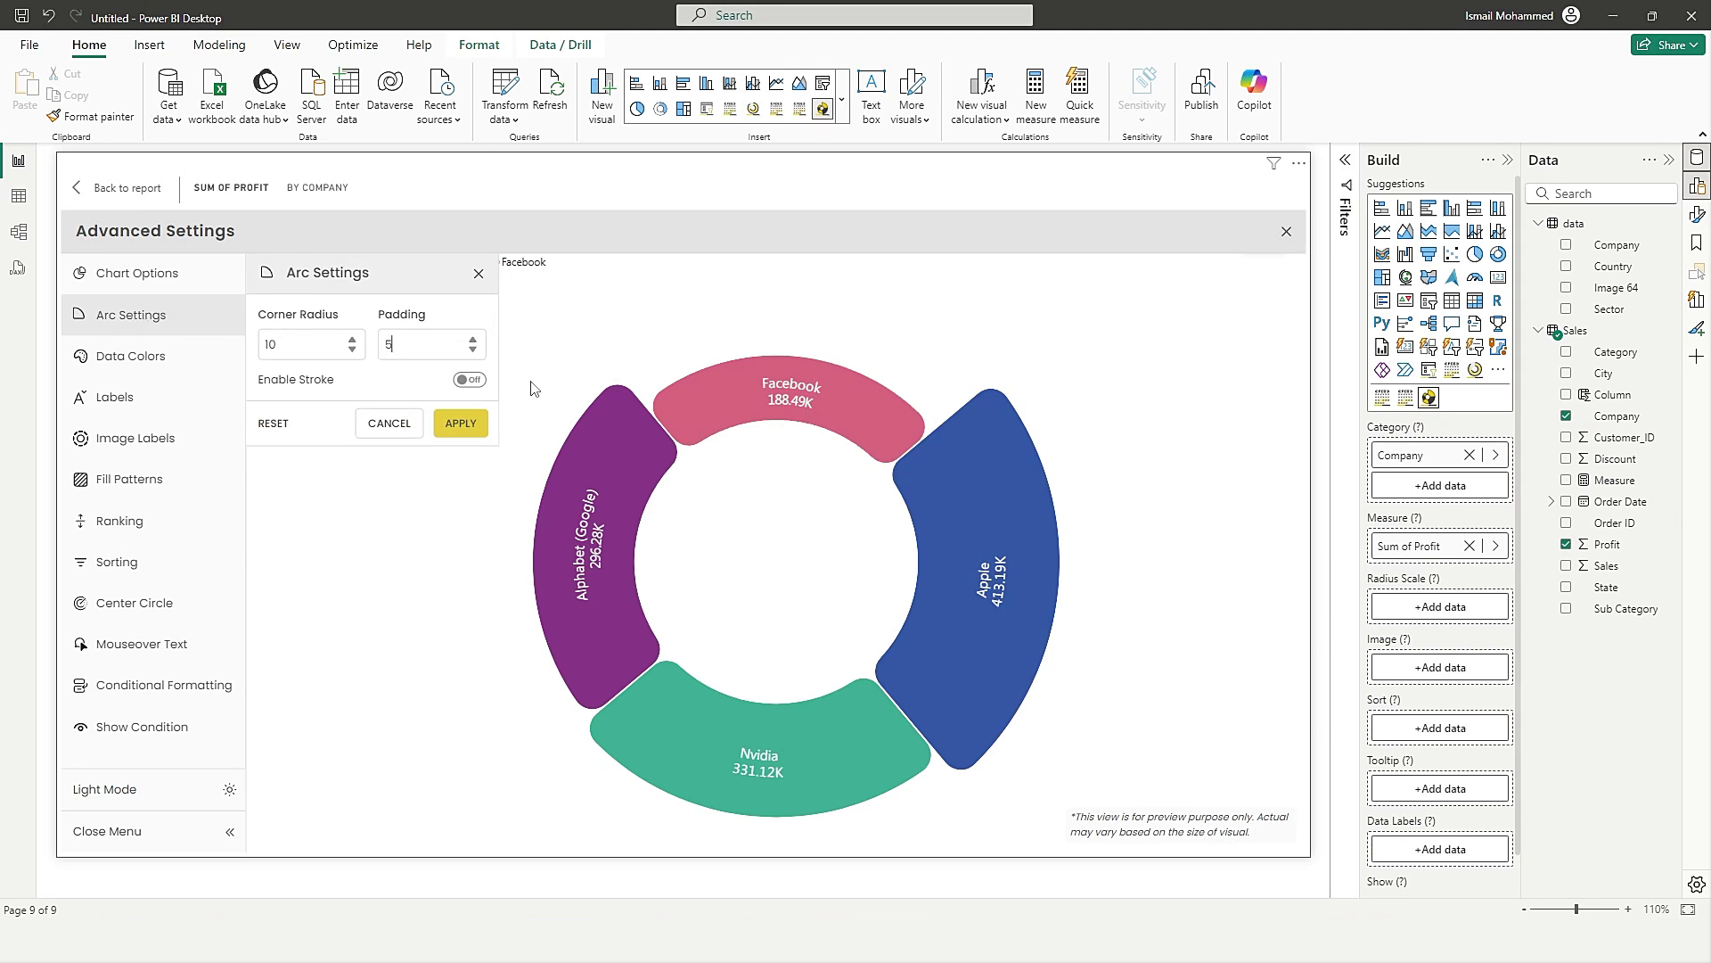
{"action": "left_click", "coordinate": [459, 424]}
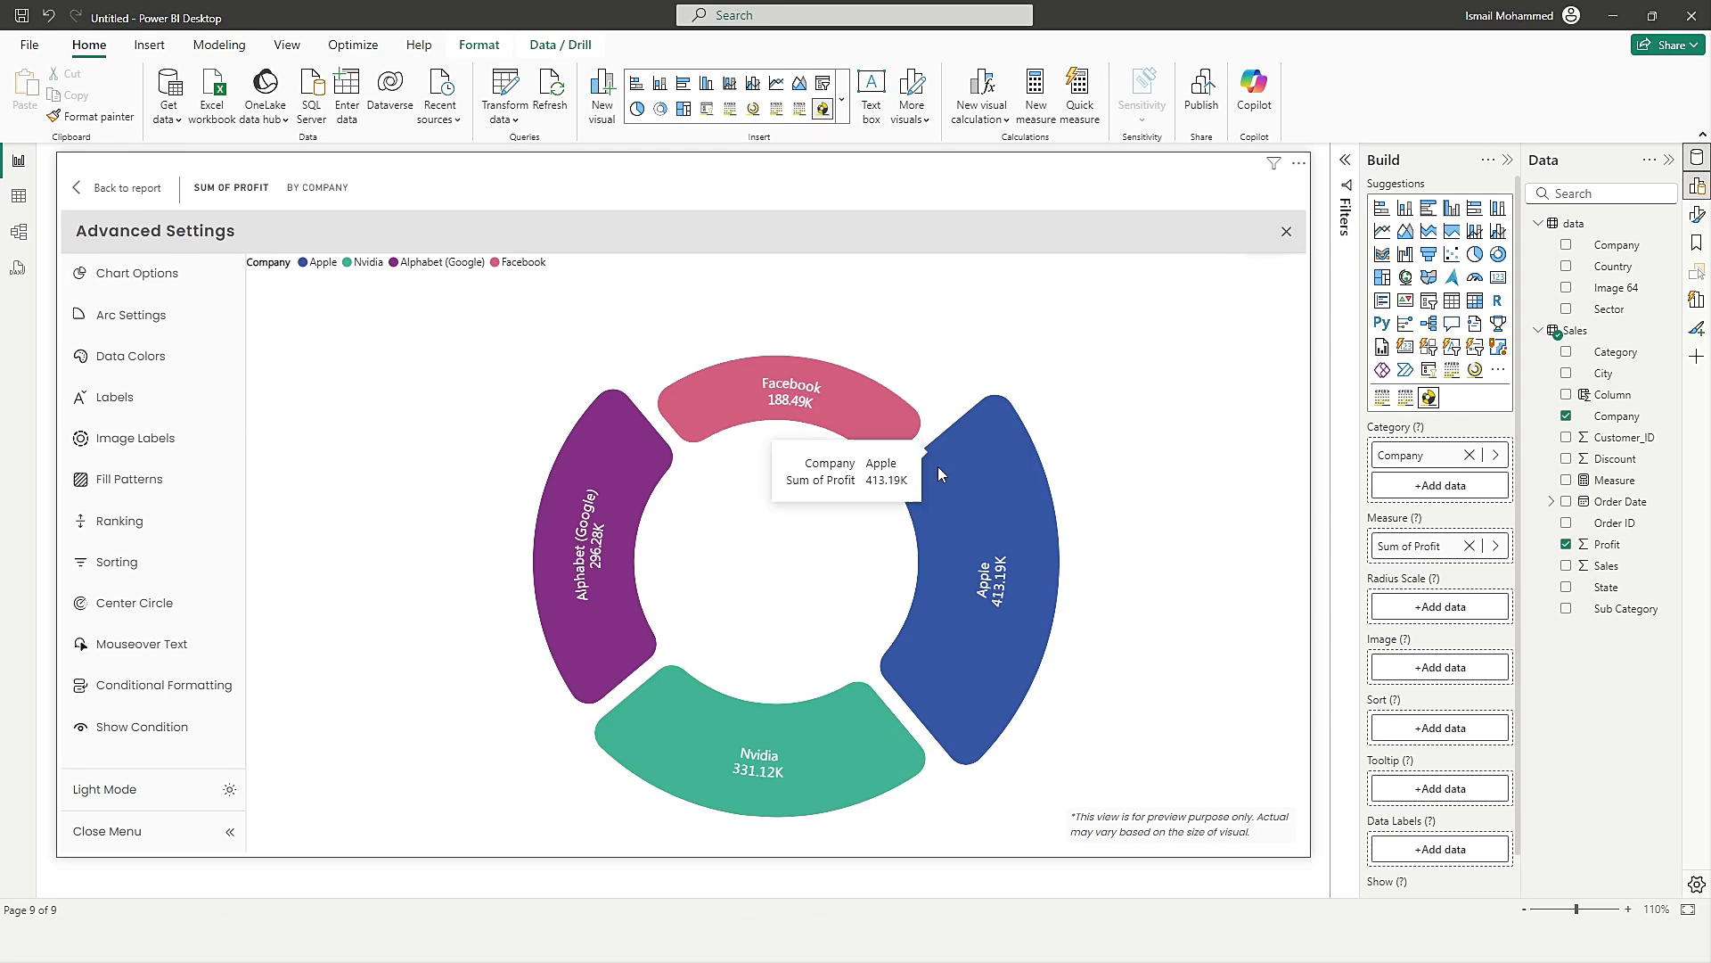
Enable a red arc stroke of width 2 and apply it, finishing by resetting the arc settings.
{"action": "left_click", "coordinate": [130, 316]}
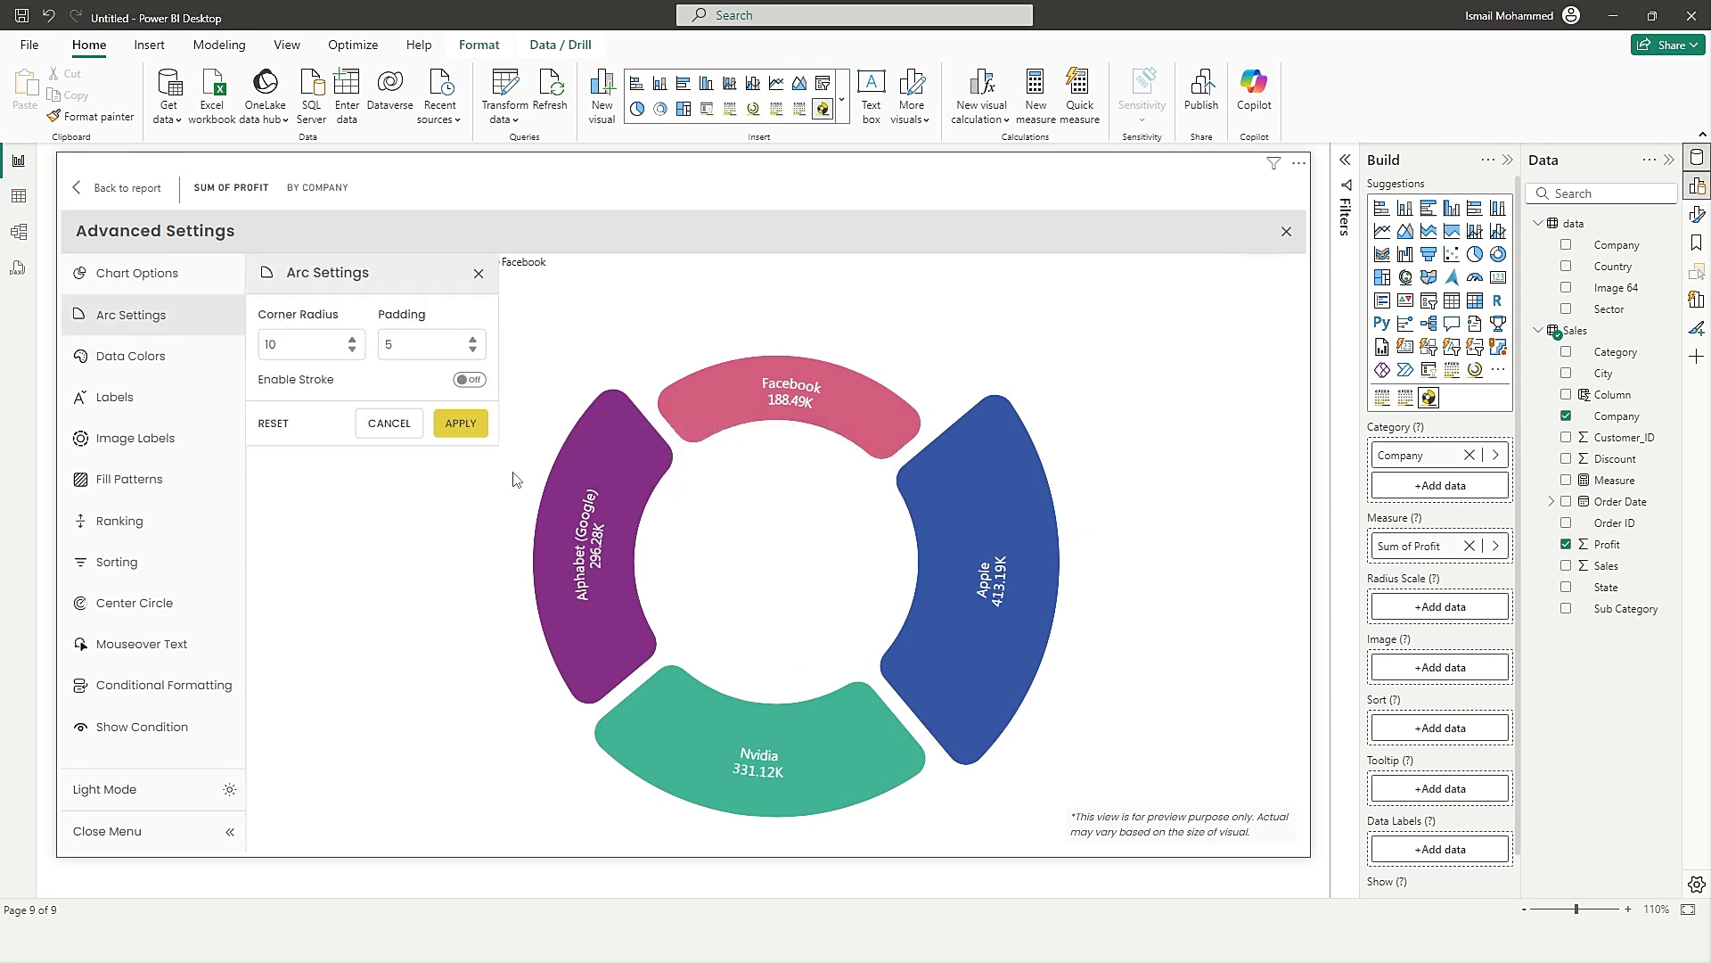
{"action": "left_click", "coordinate": [468, 379]}
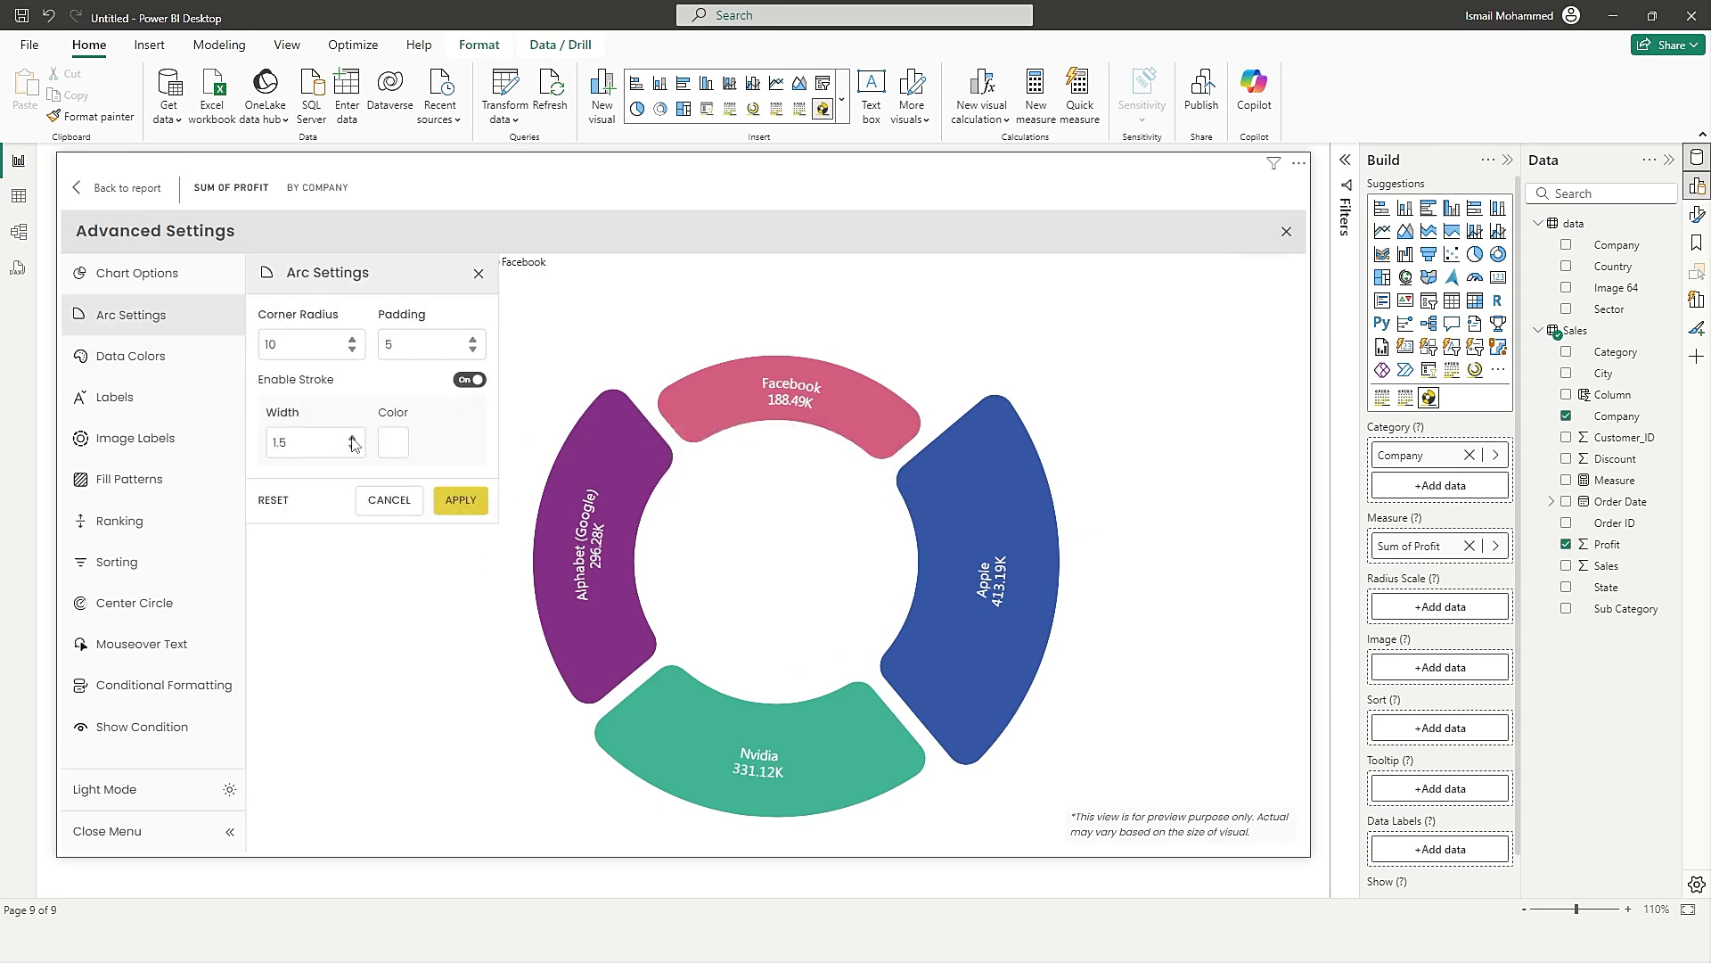
{"action": "left_click", "coordinate": [352, 439]}
{"action": "left_click", "coordinate": [385, 442]}
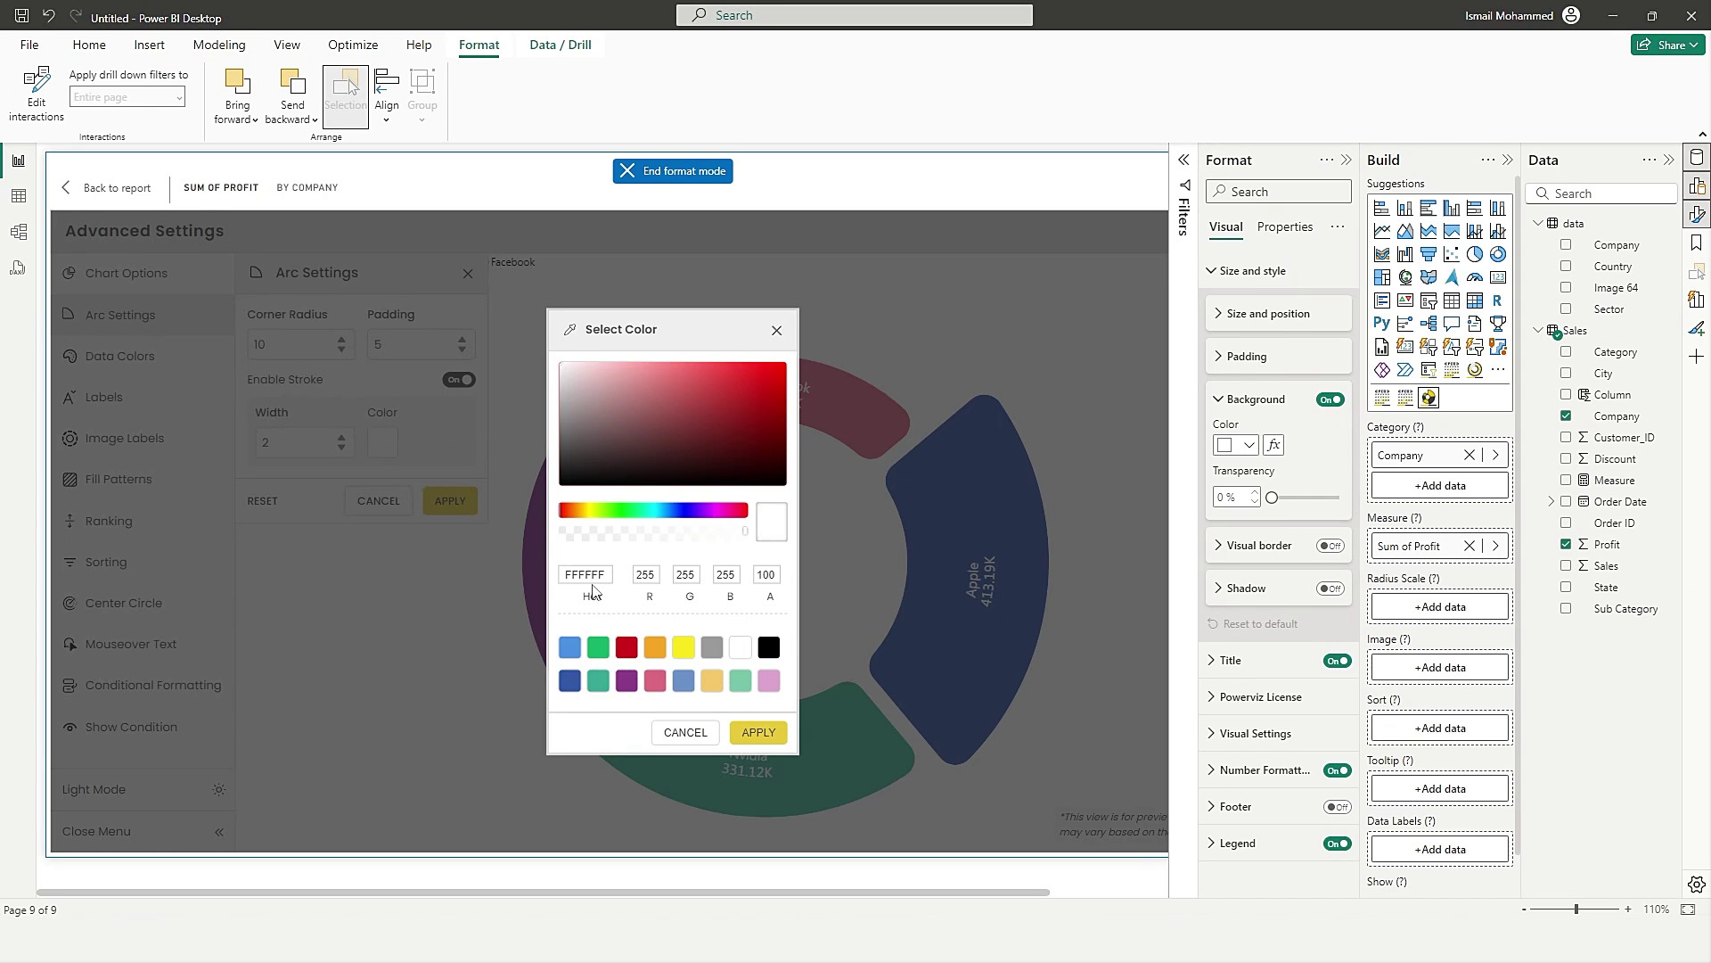
{"action": "left_click", "coordinate": [627, 648]}
{"action": "left_click", "coordinate": [736, 733]}
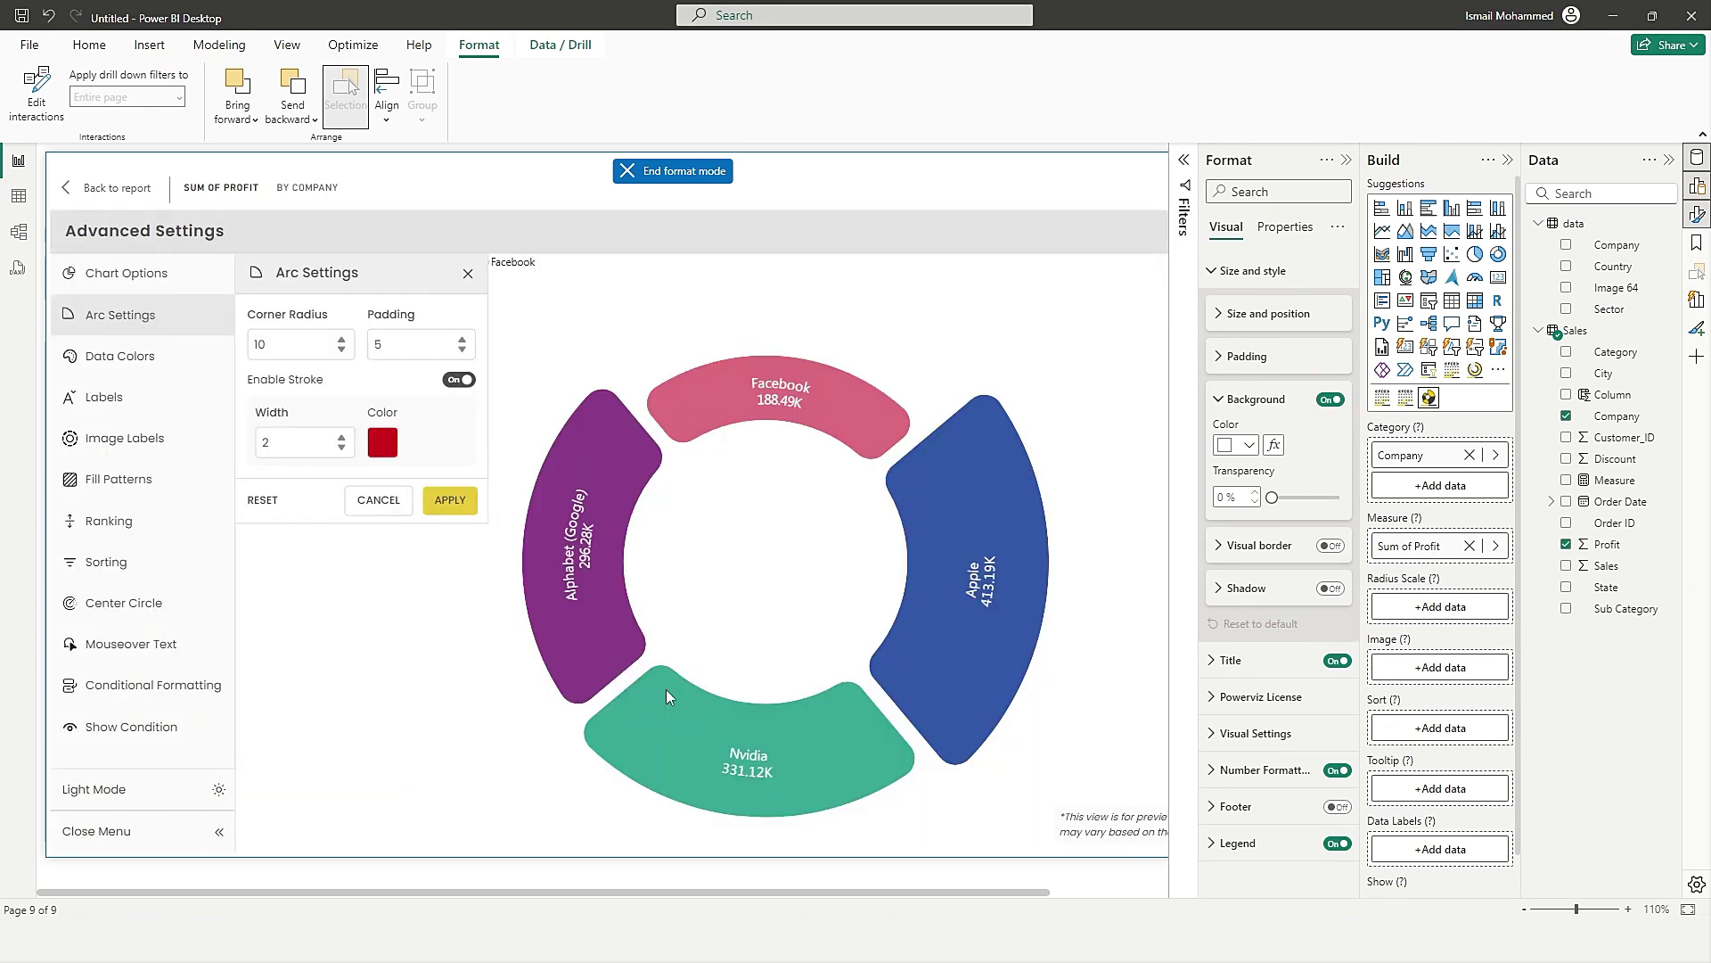
{"action": "left_click", "coordinate": [450, 501]}
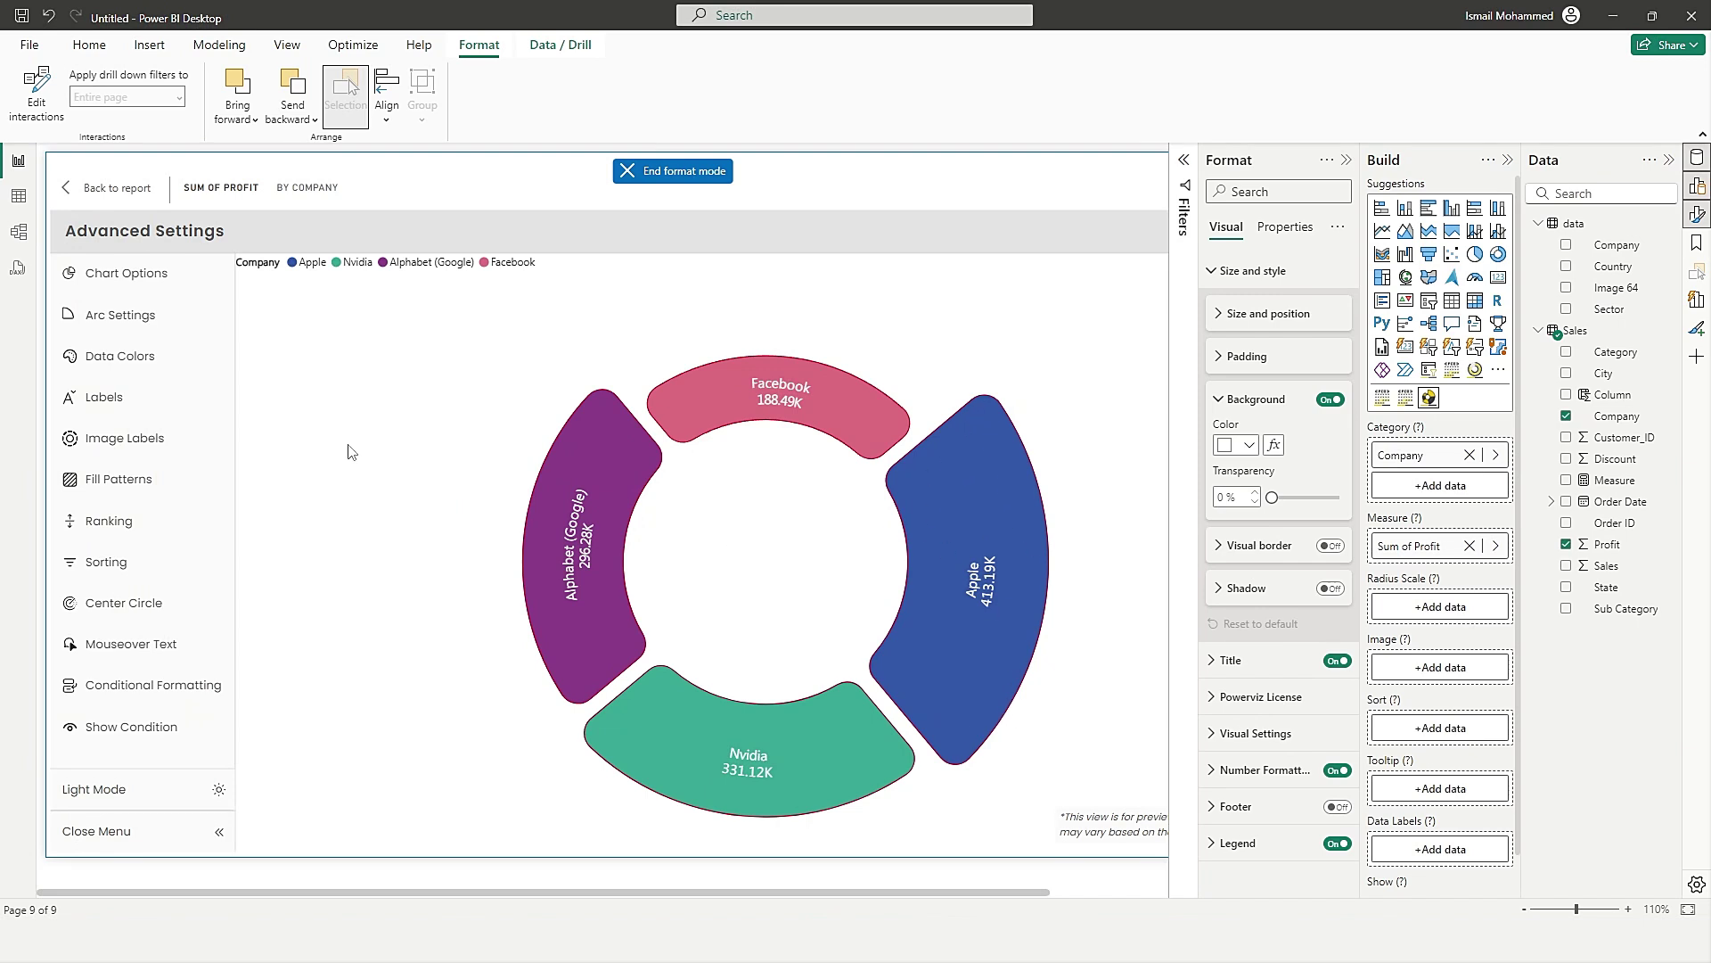
{"action": "left_click", "coordinate": [119, 316]}
Apply the Single color palette to the chart's slices.
{"action": "left_click", "coordinate": [111, 365]}
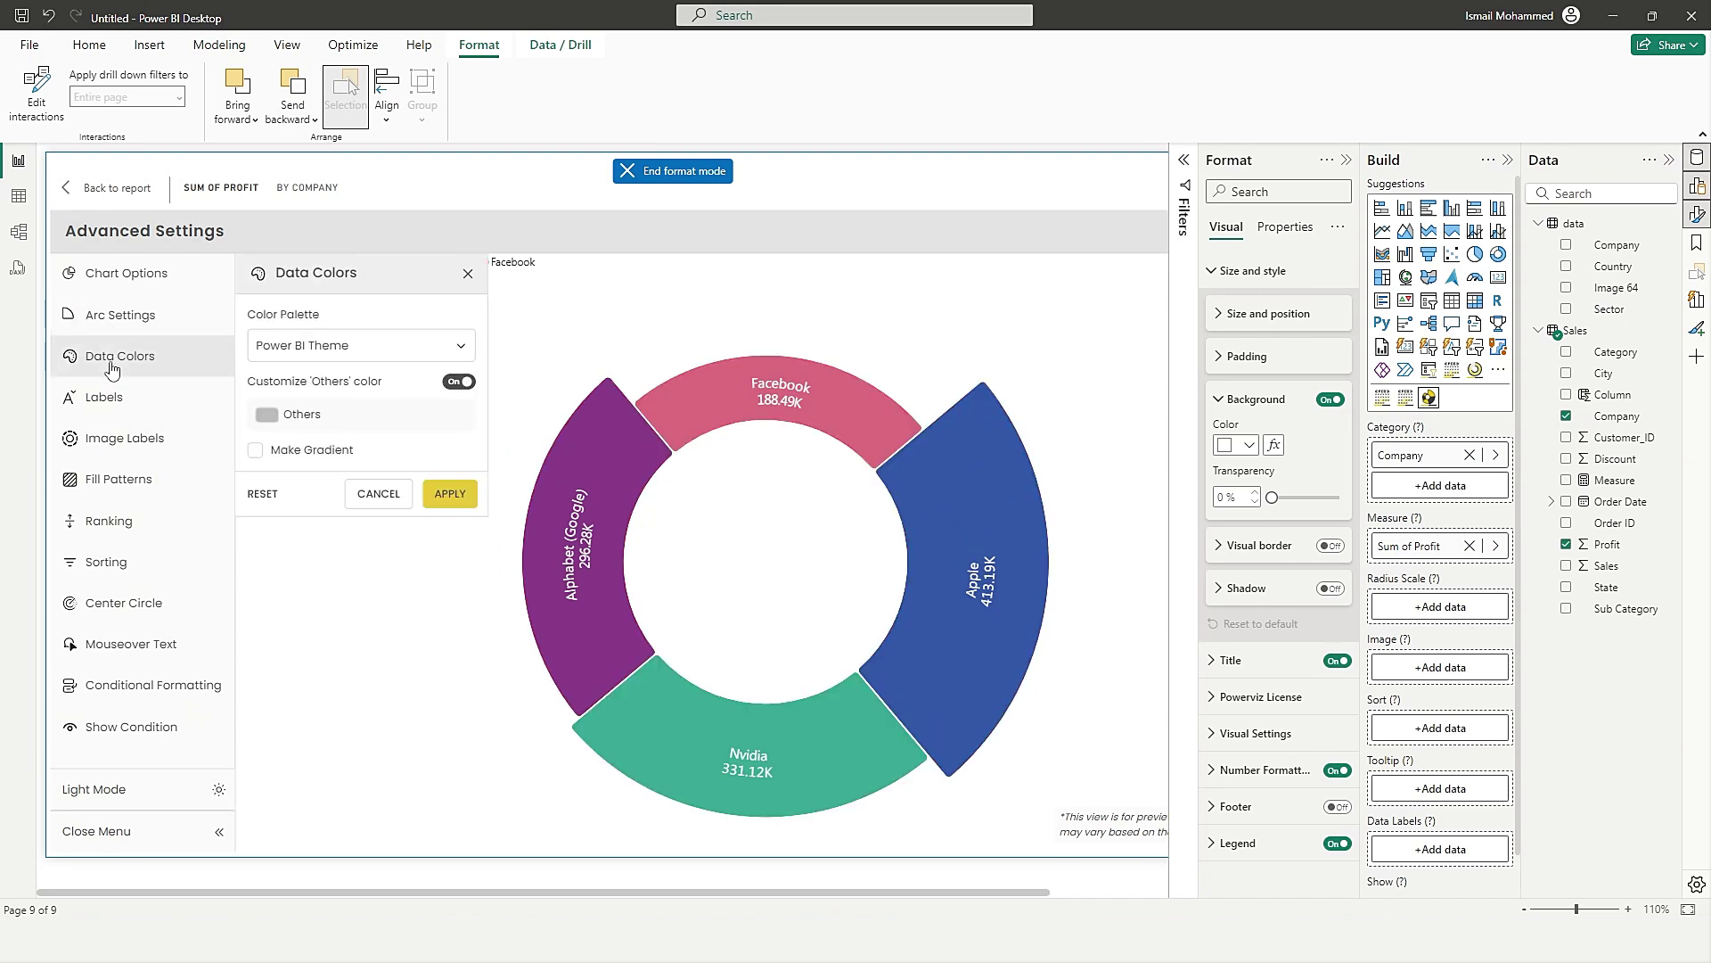
{"action": "left_click", "coordinate": [356, 355]}
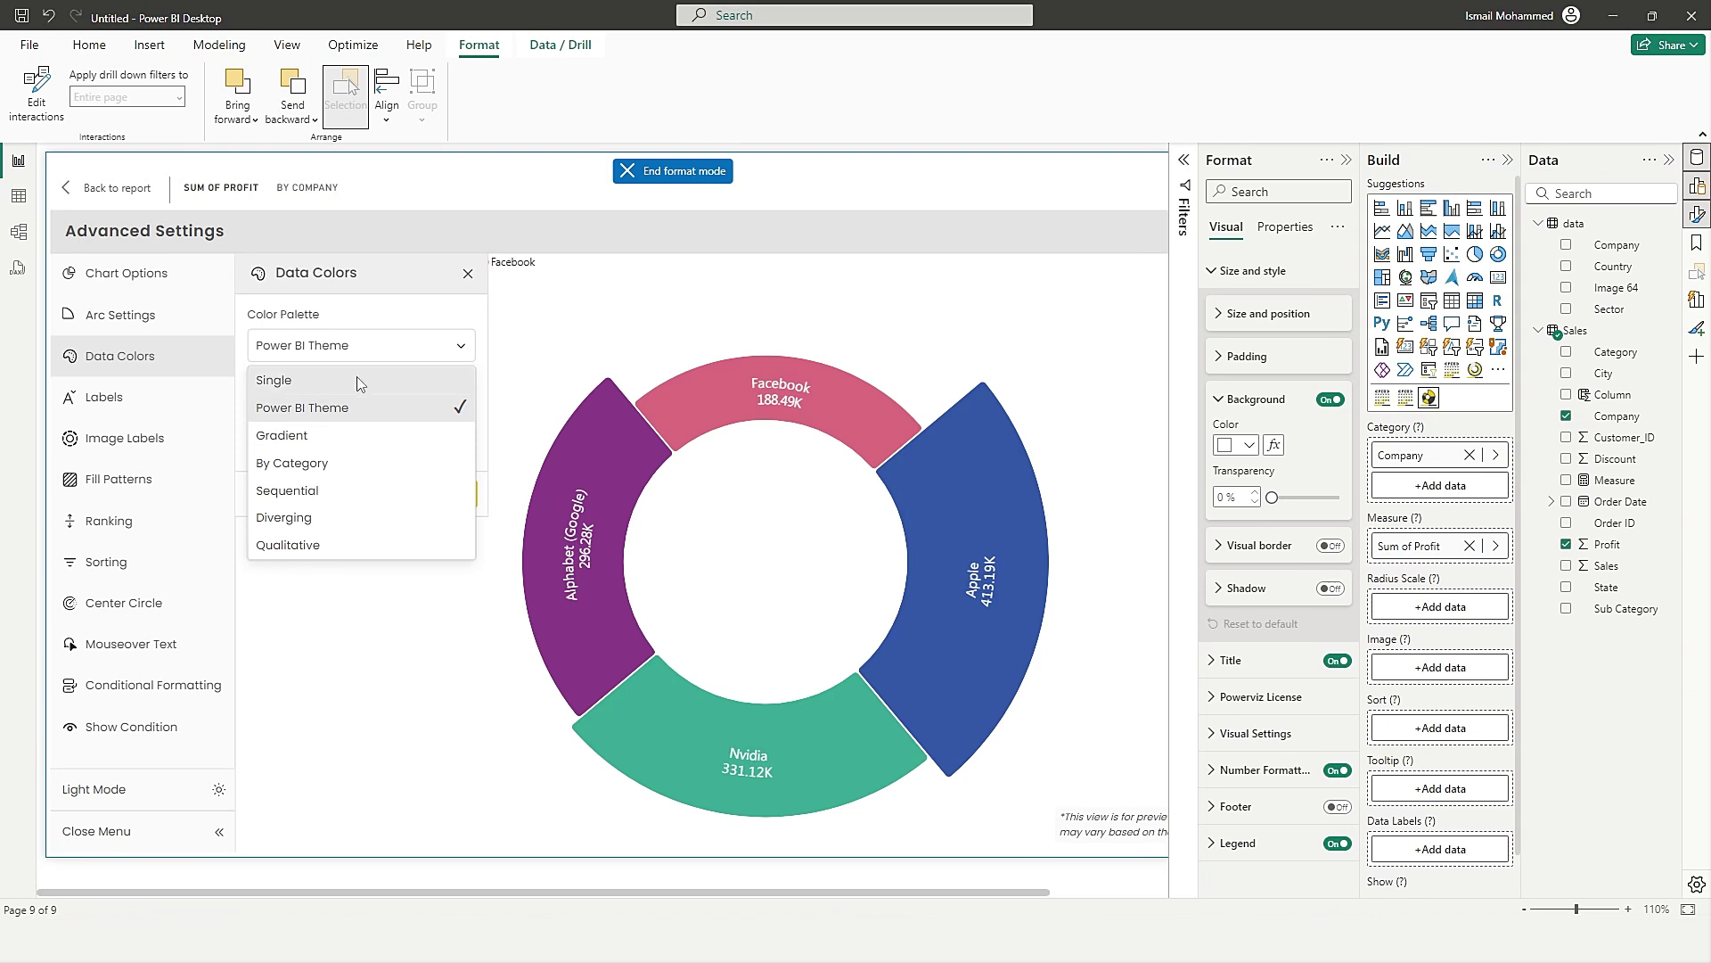
{"action": "left_click", "coordinate": [290, 380]}
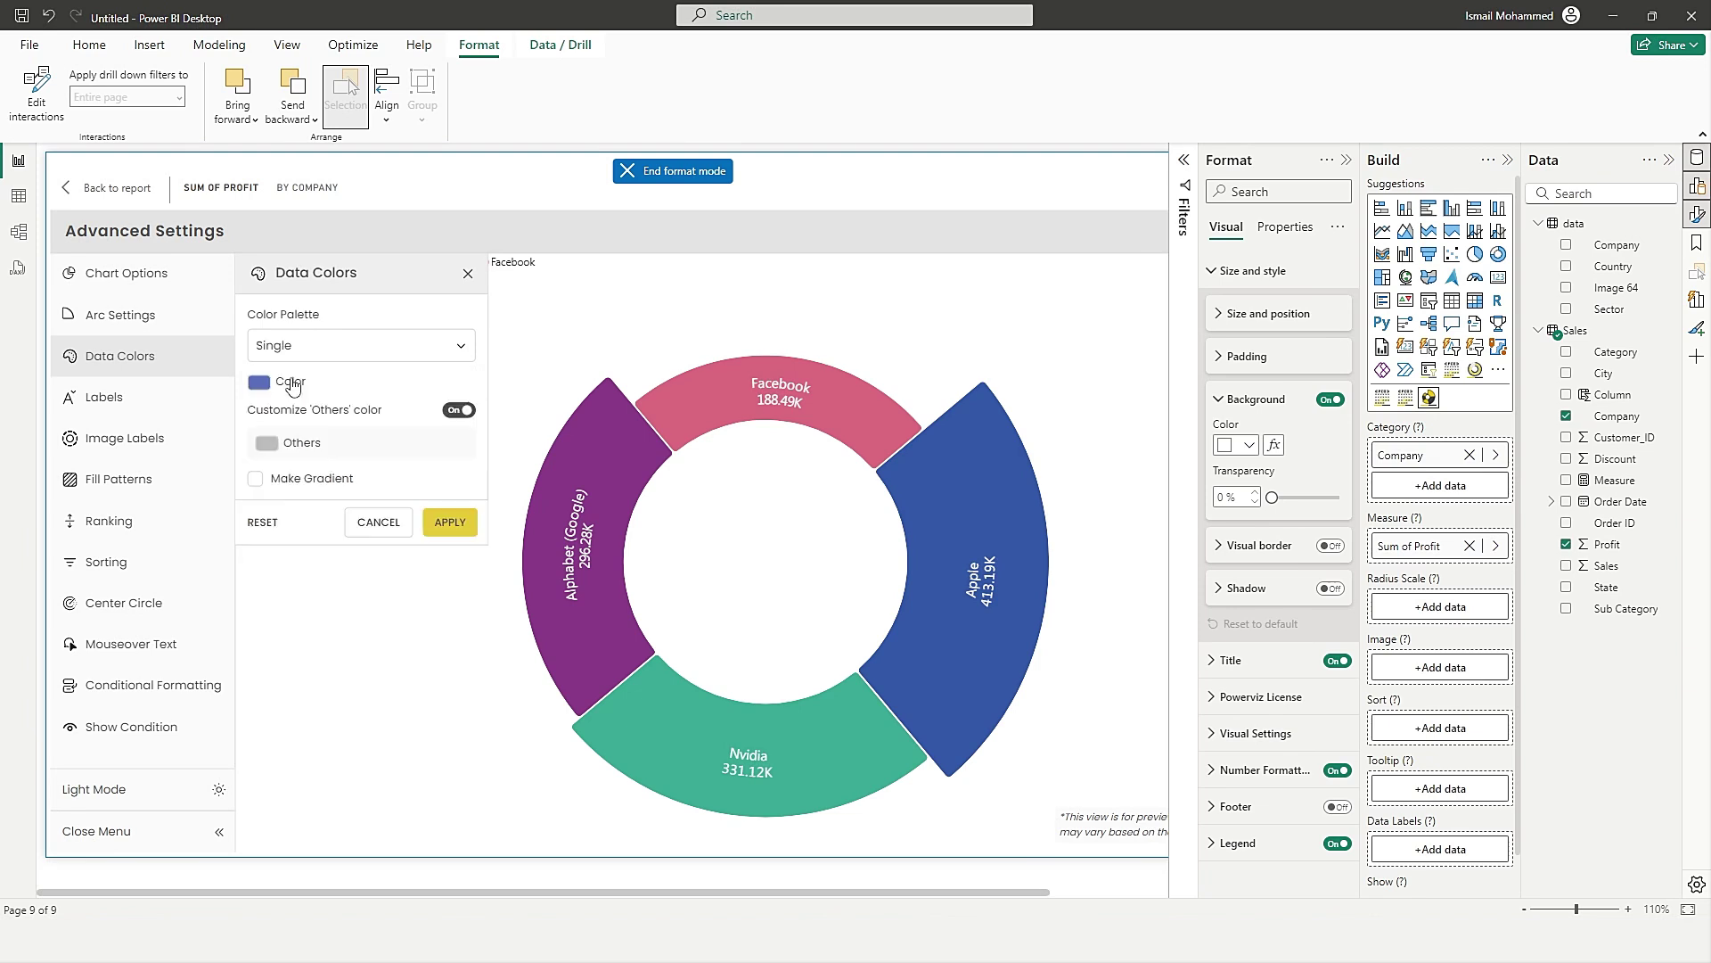
{"action": "left_click", "coordinate": [463, 529]}
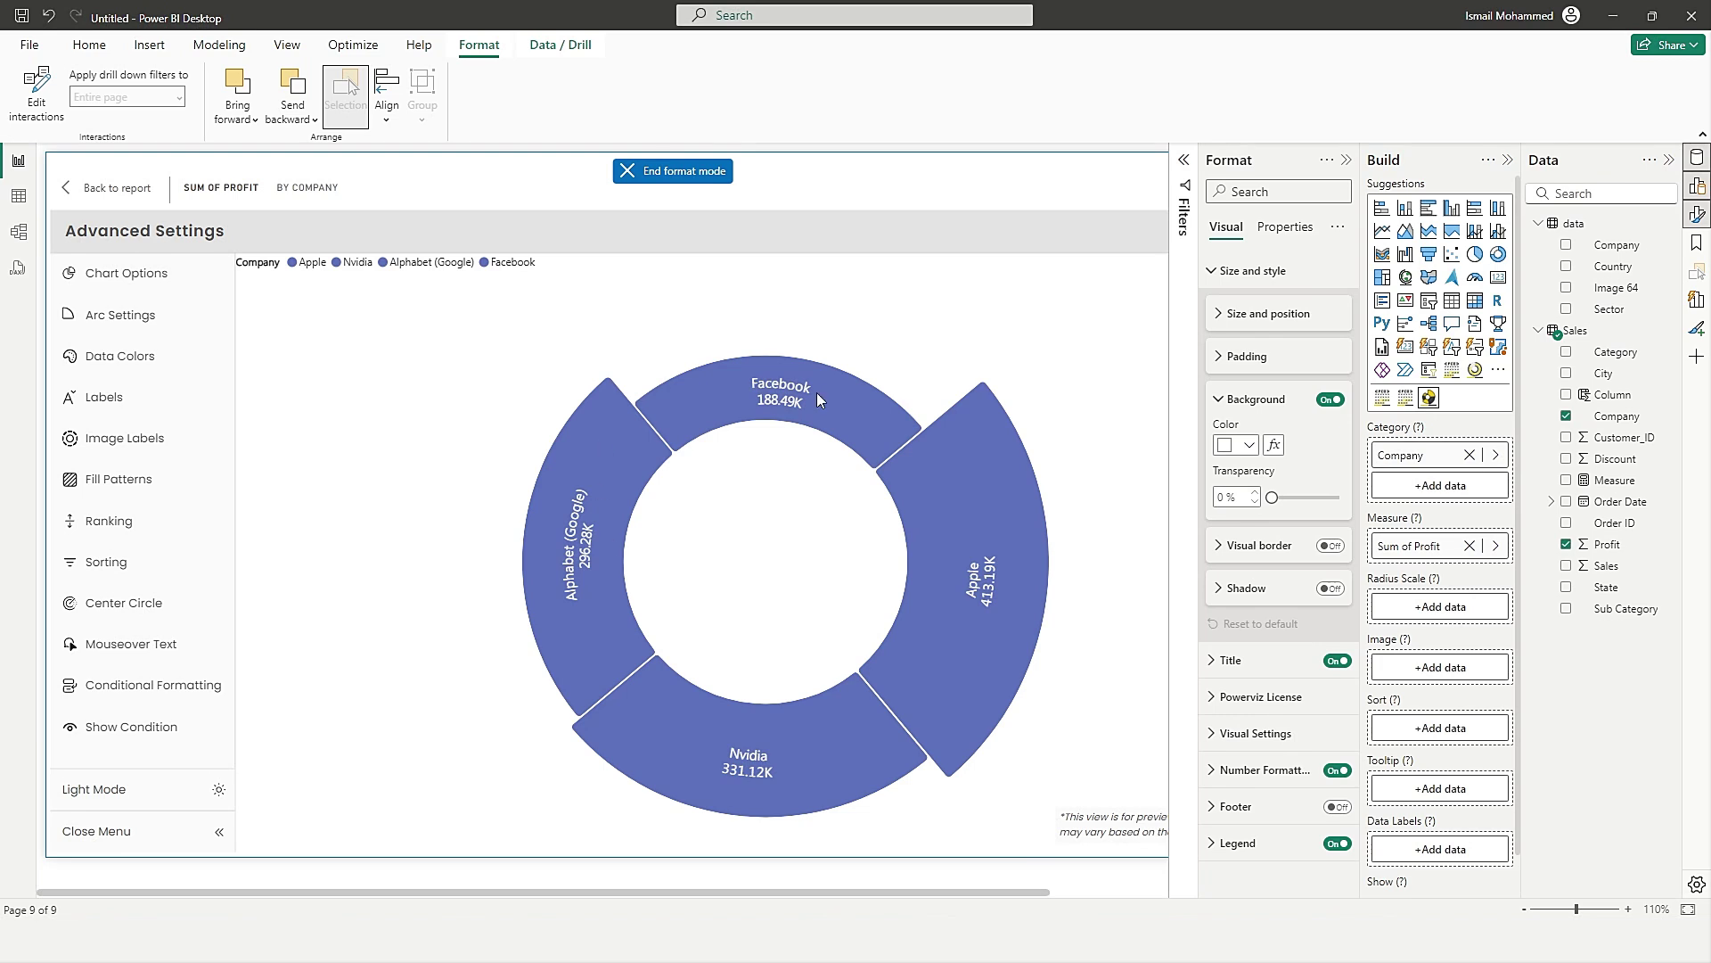
Switch the data colors back to the Power BI Theme palette and apply it.
{"action": "left_click", "coordinate": [154, 307]}
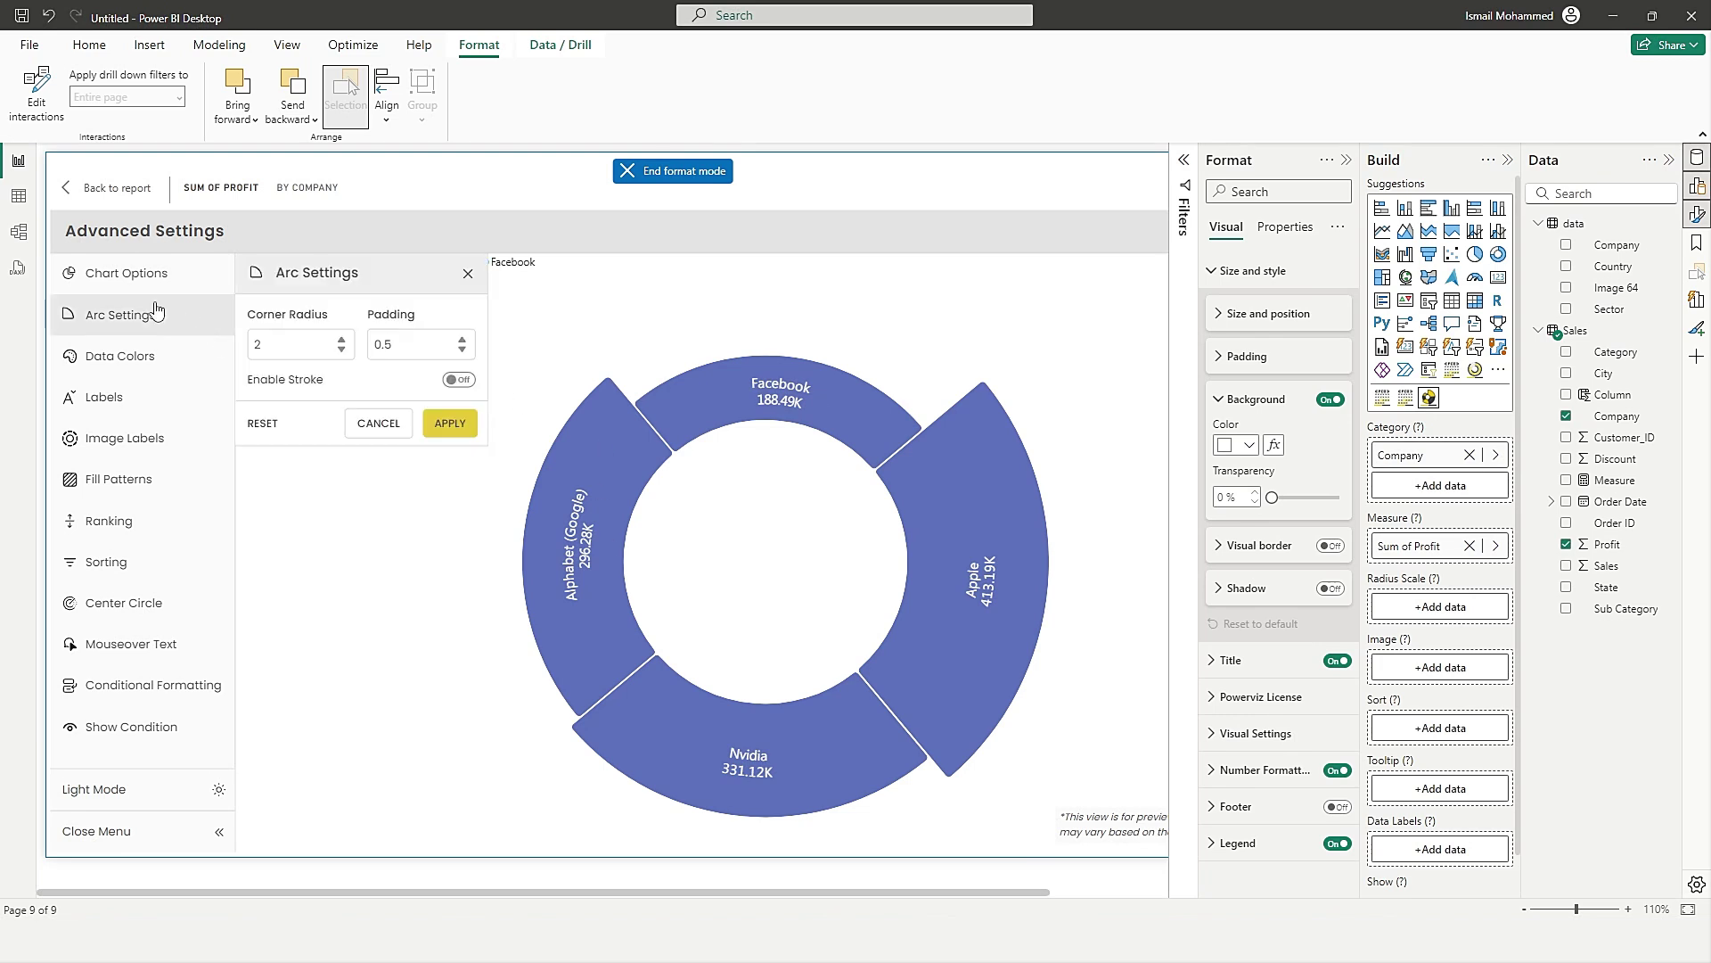
{"action": "left_click", "coordinate": [116, 365]}
{"action": "left_click", "coordinate": [310, 365]}
{"action": "left_click", "coordinate": [316, 401]}
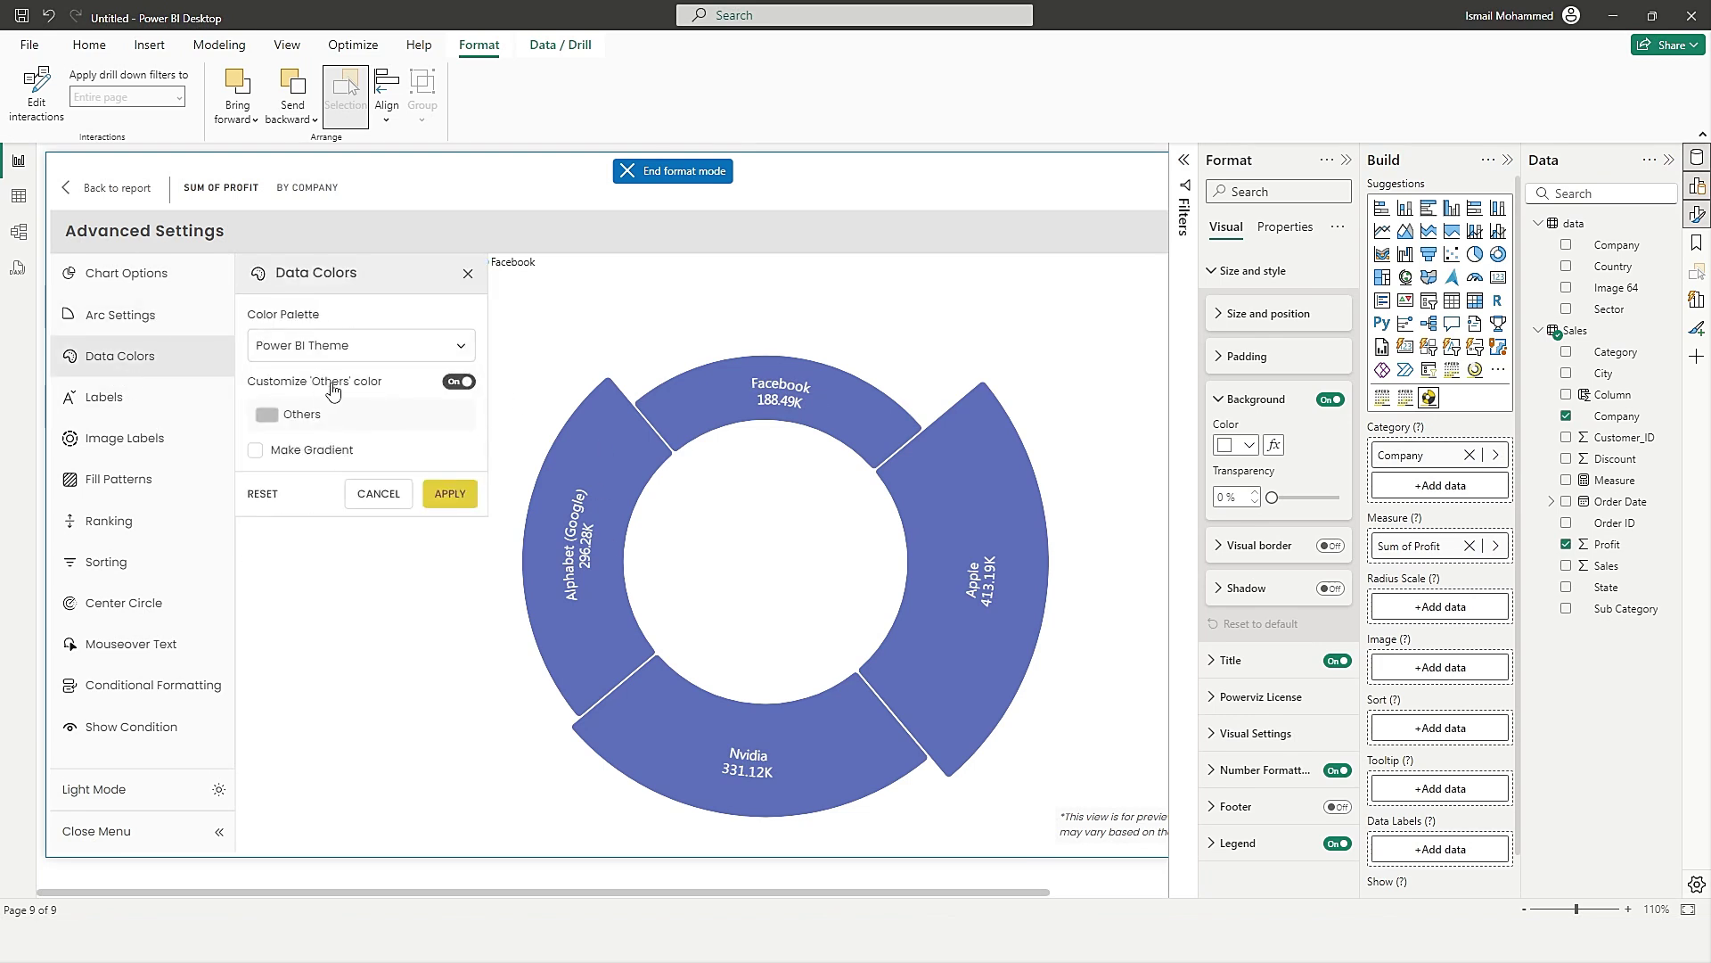
{"action": "left_click", "coordinate": [435, 497]}
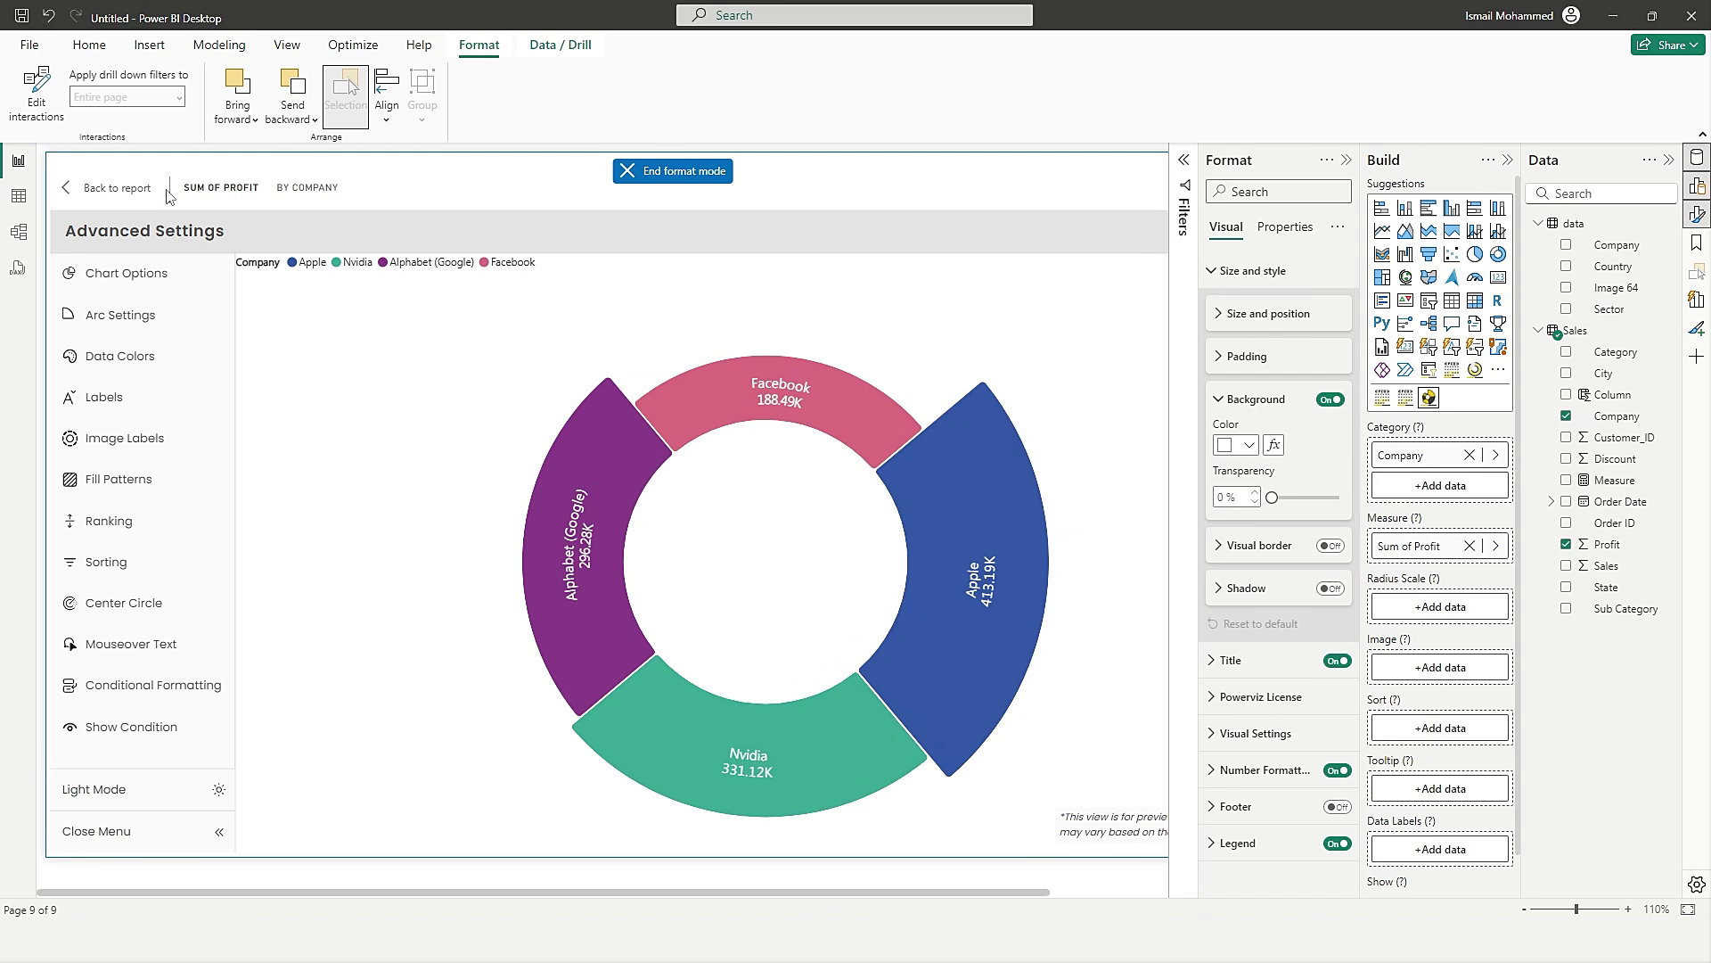
Look at the report themes that the Power BI Theme palette can draw its colors from.
{"action": "left_click", "coordinate": [287, 45]}
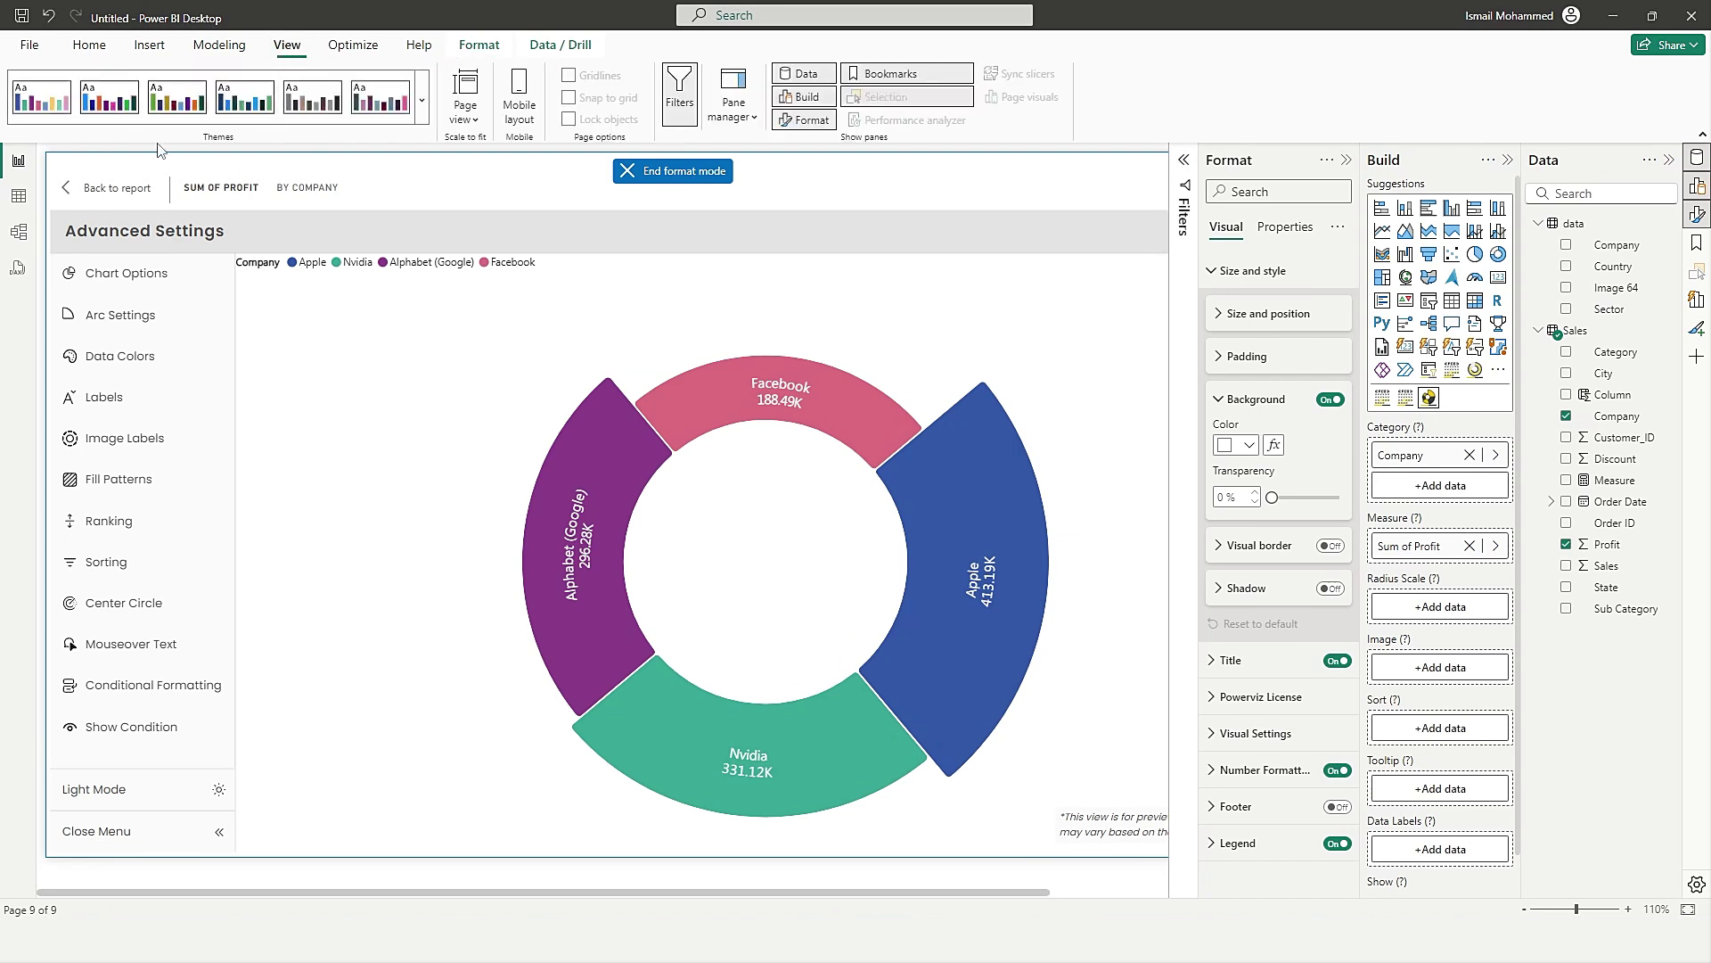
{"action": "left_click", "coordinate": [423, 101]}
{"action": "left_click", "coordinate": [176, 515]}
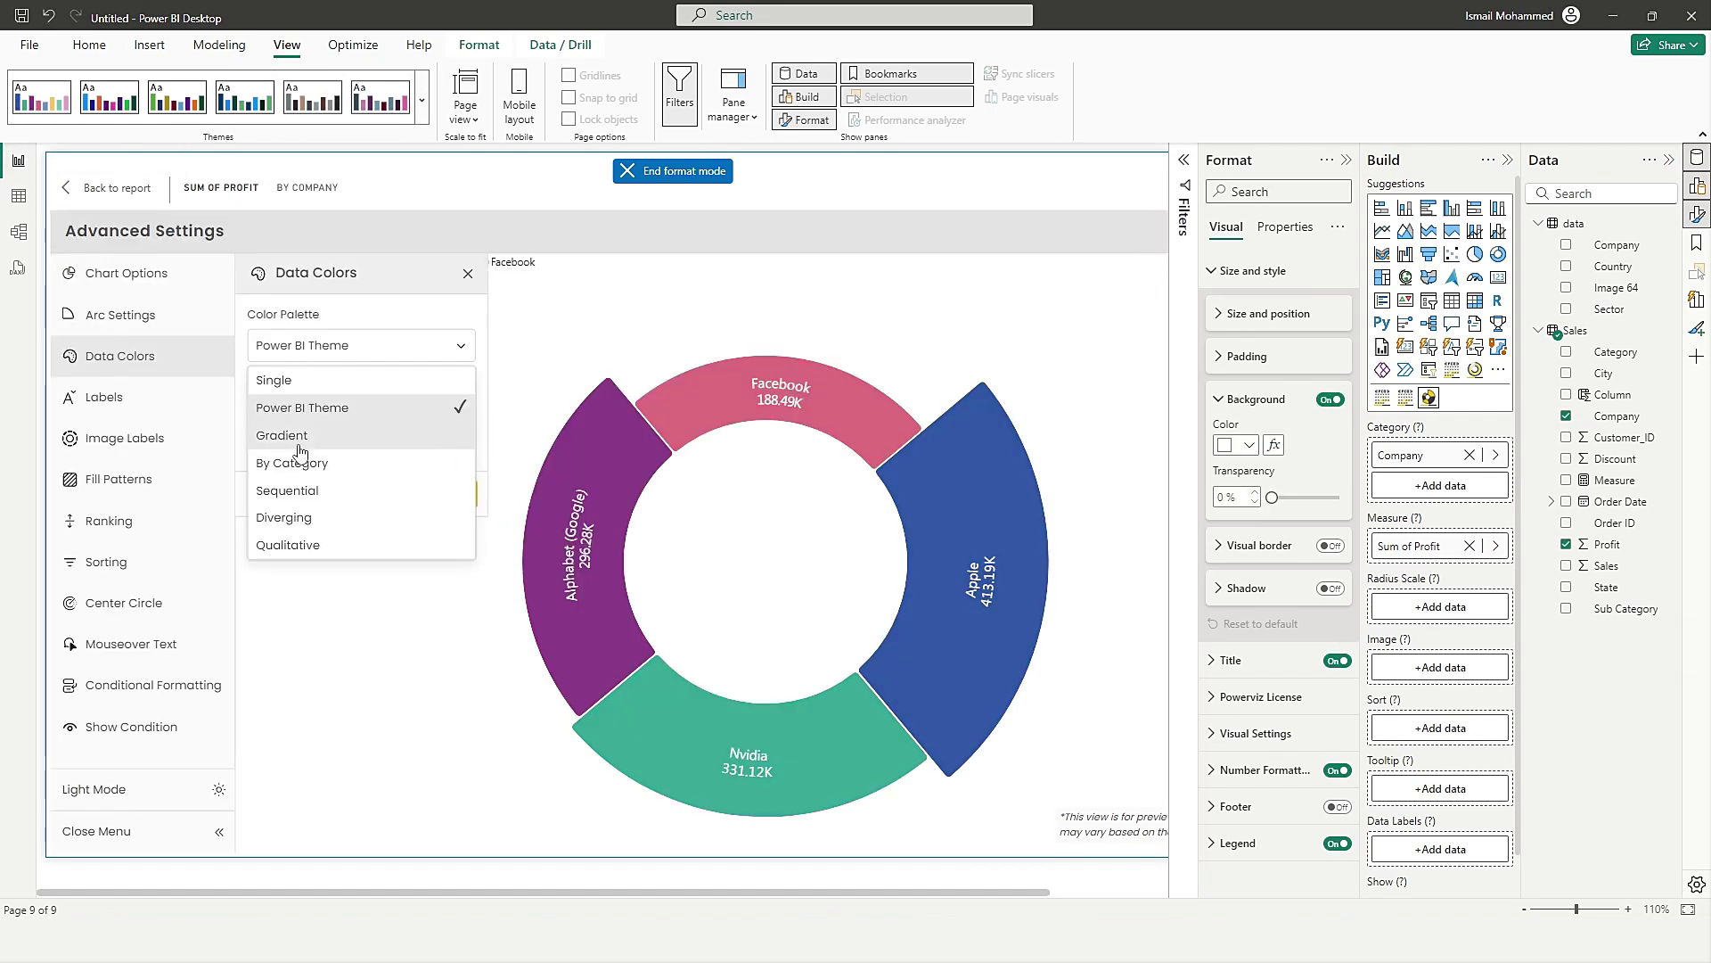
Apply the Gradient color palette by value with the middle color enabled.
{"action": "left_click", "coordinate": [300, 442]}
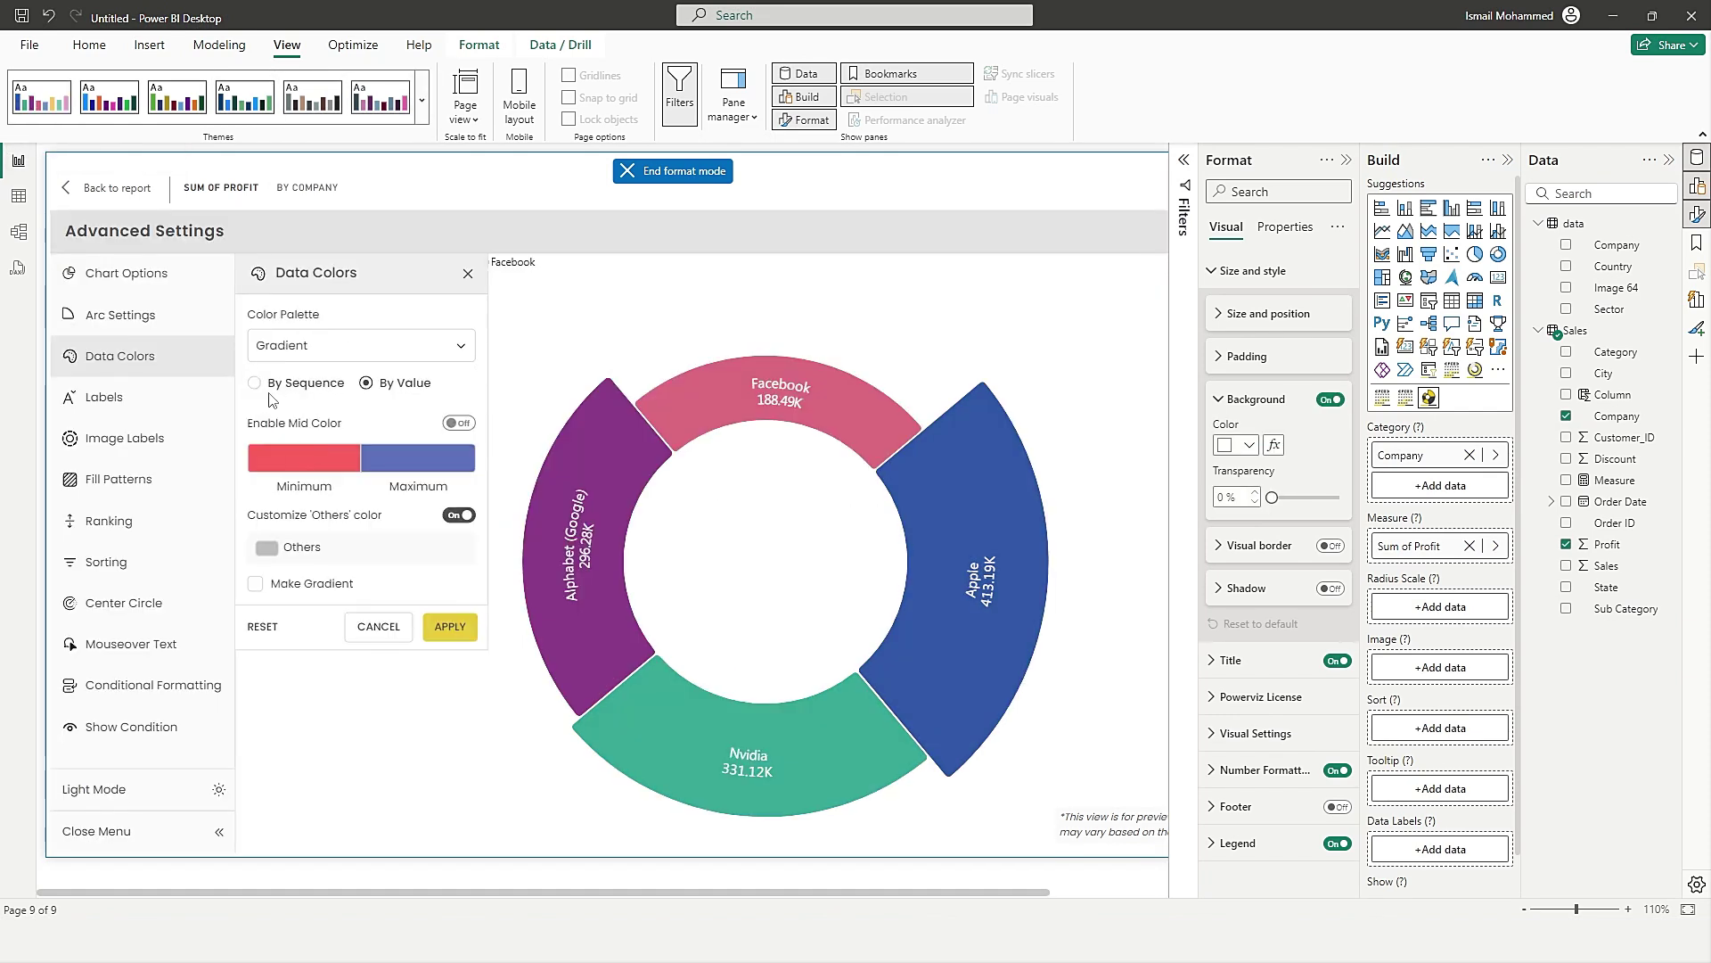
{"action": "left_click", "coordinate": [255, 382]}
{"action": "left_click", "coordinate": [365, 384]}
{"action": "left_click", "coordinate": [453, 424]}
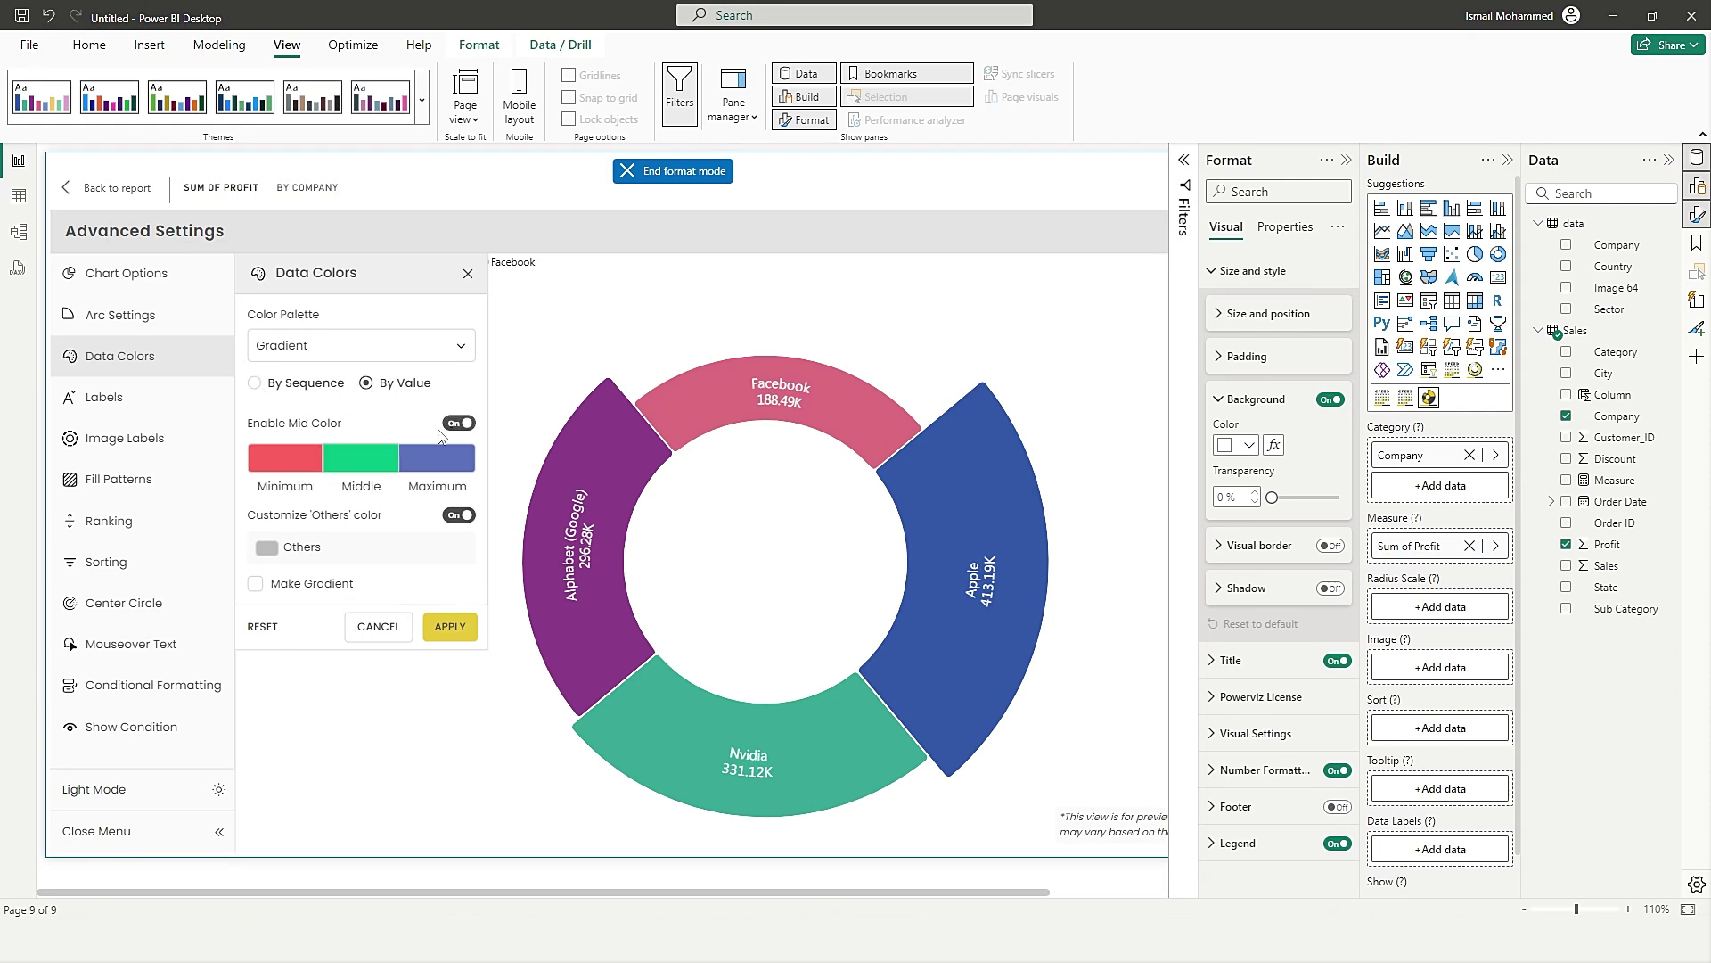
{"action": "left_click", "coordinate": [445, 626]}
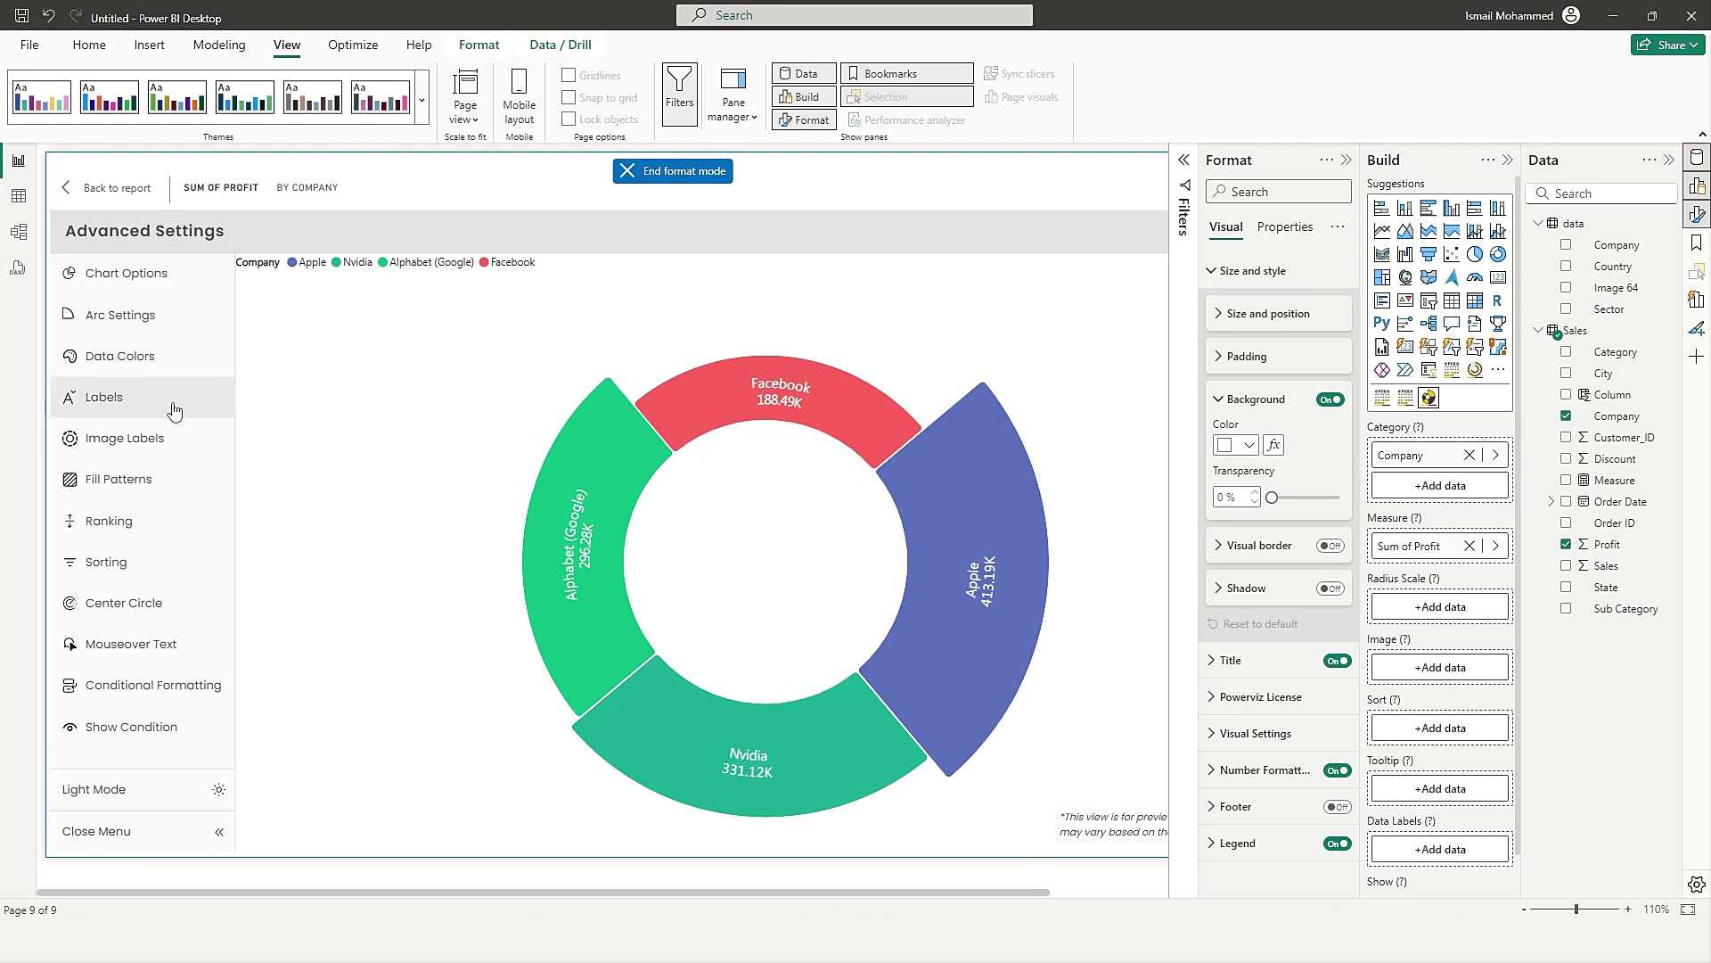
Apply the By Category color palette with the Facebook slice colored blue (2485FC).
{"action": "left_click", "coordinate": [159, 364]}
{"action": "left_click", "coordinate": [346, 353]}
{"action": "left_click", "coordinate": [332, 463]}
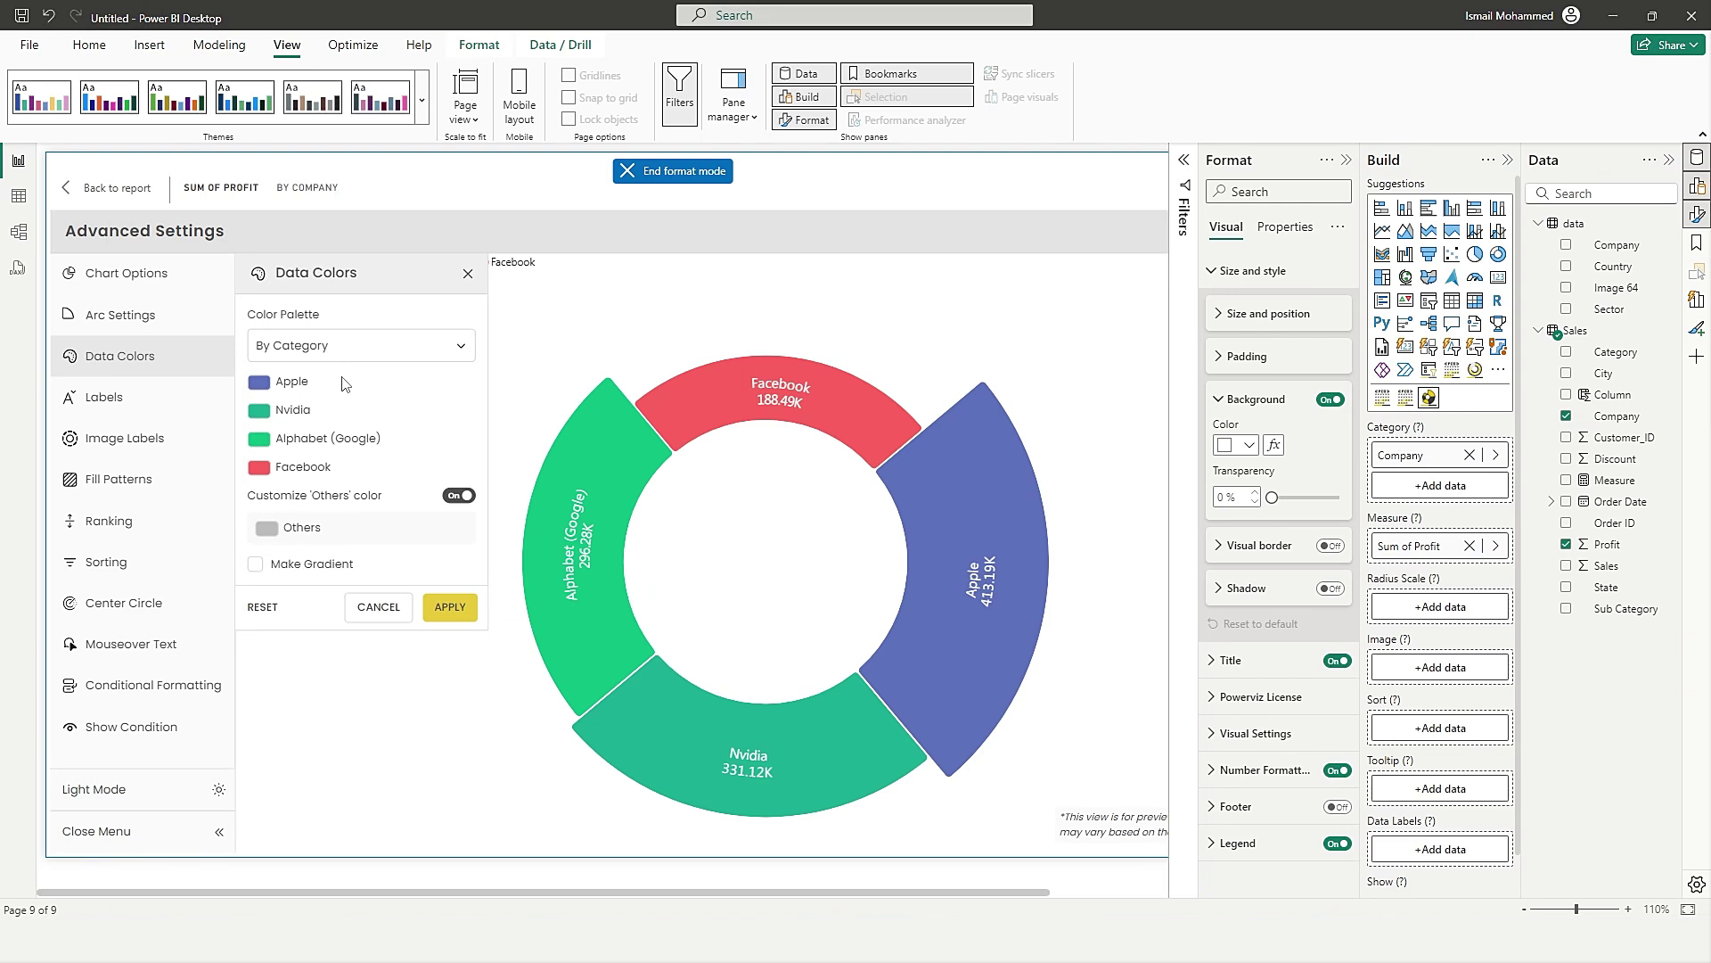
{"action": "left_click", "coordinate": [266, 467]}
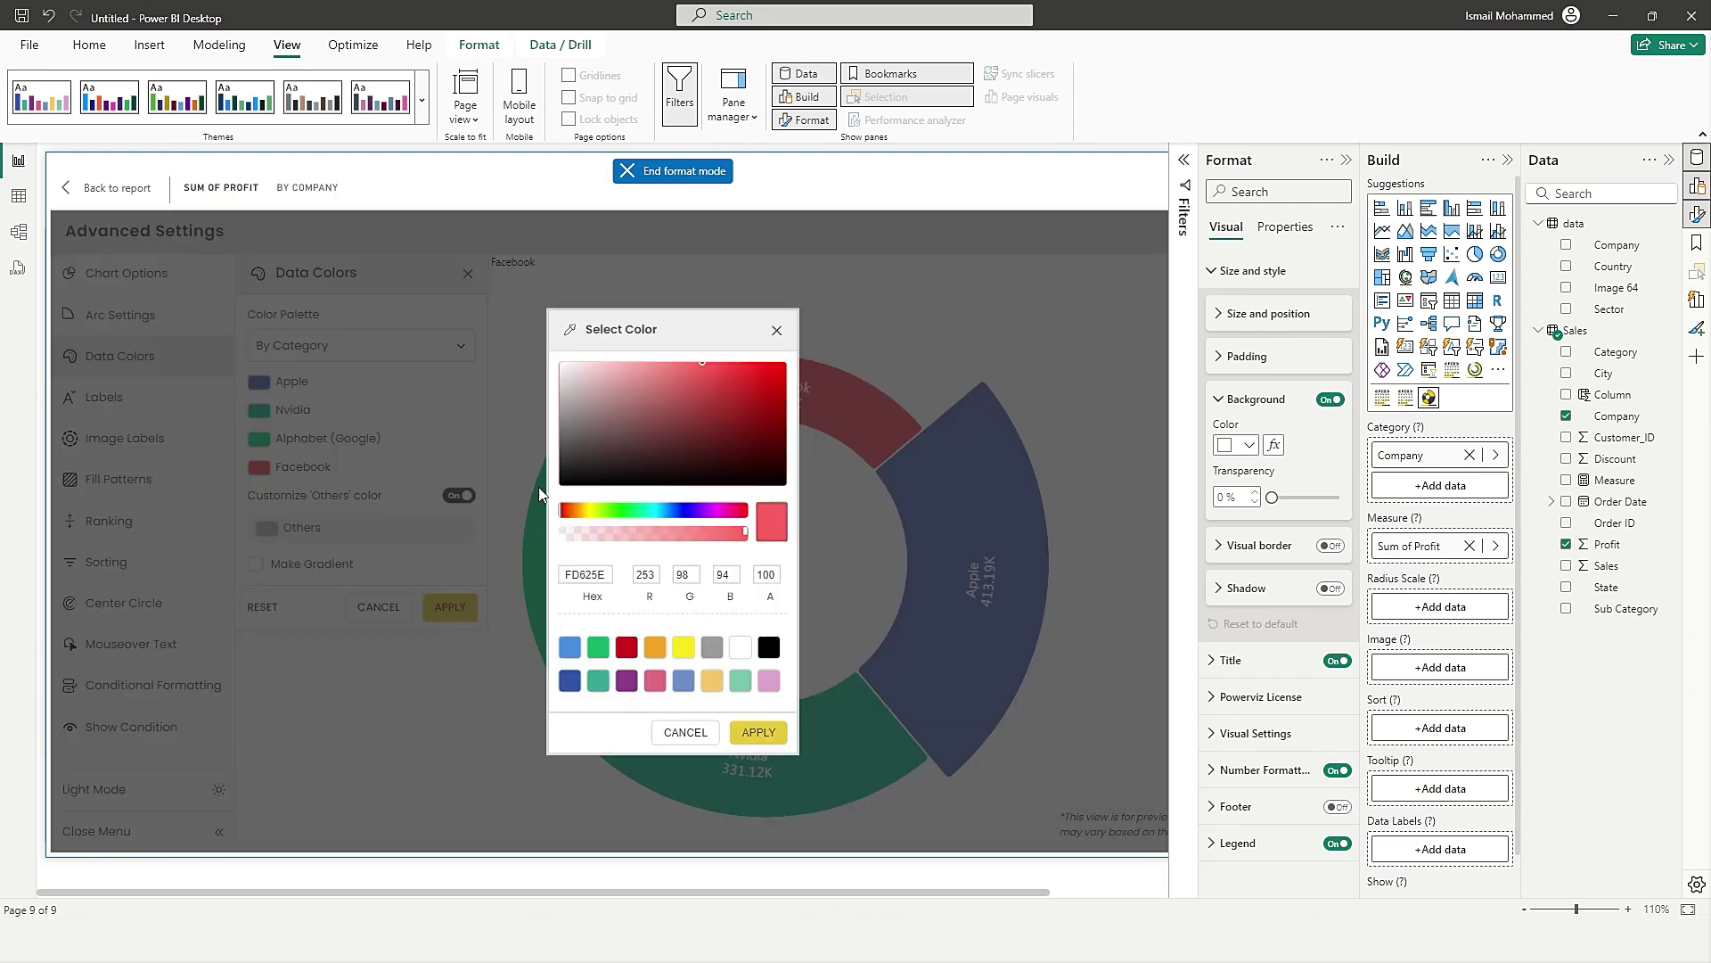
{"action": "left_click", "coordinate": [671, 511]}
{"action": "left_click", "coordinate": [756, 364]}
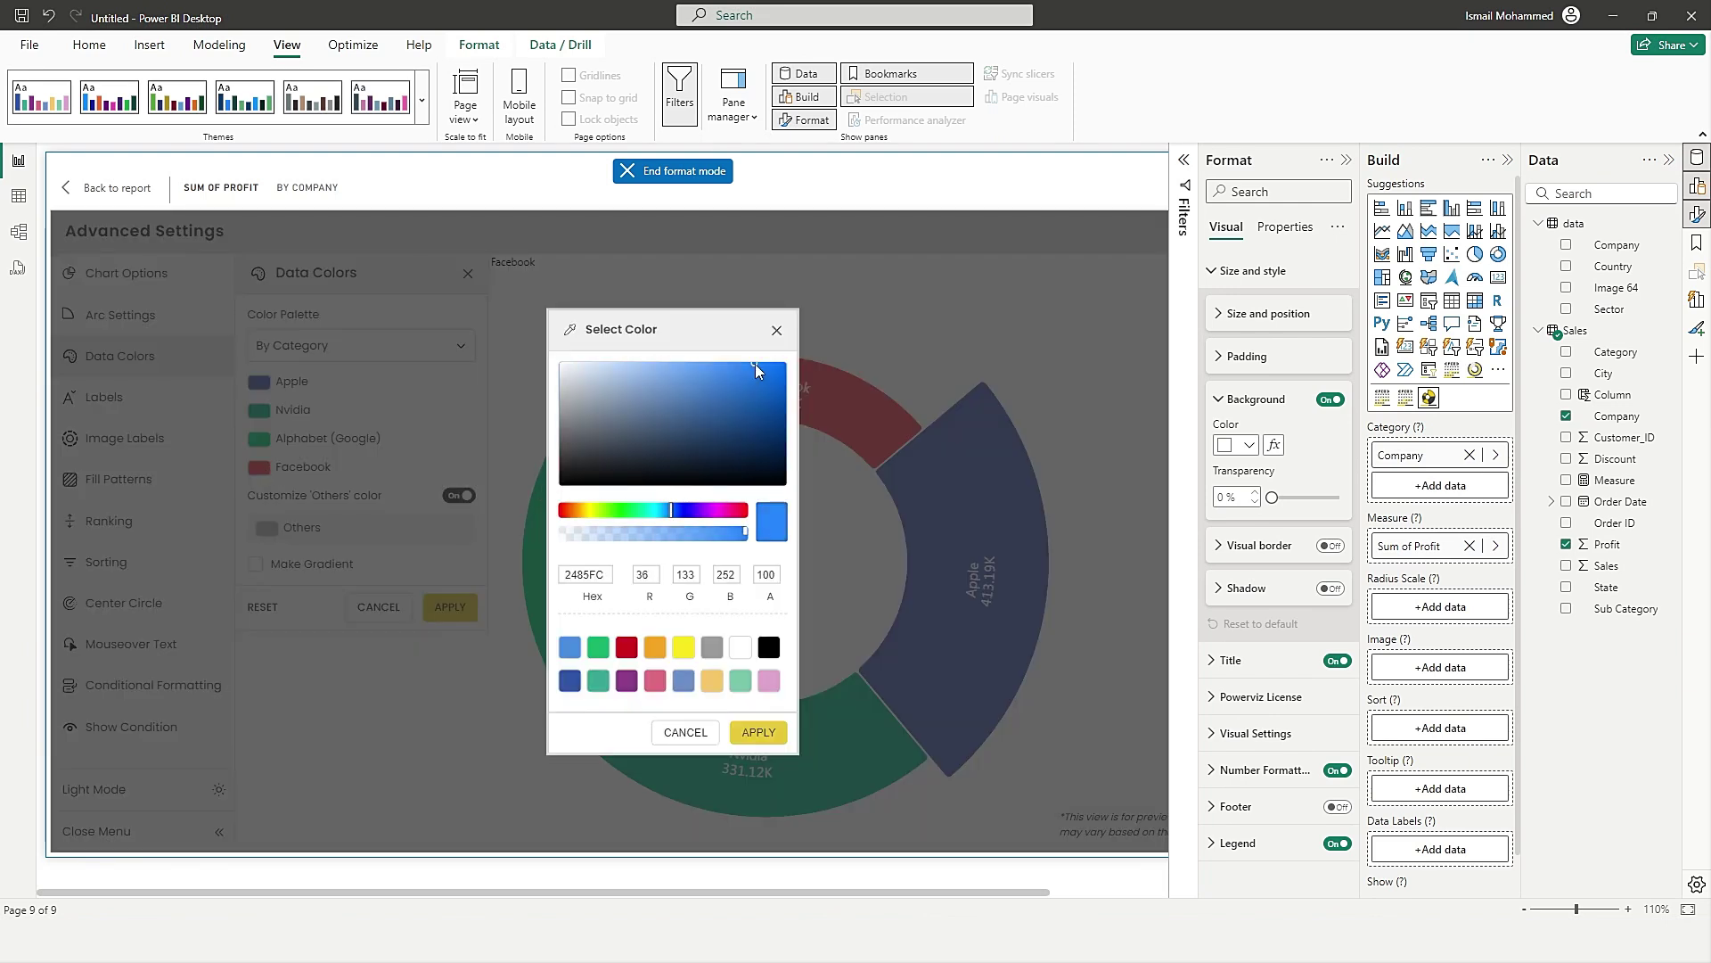
{"action": "left_click", "coordinate": [758, 732]}
{"action": "left_click", "coordinate": [451, 610]}
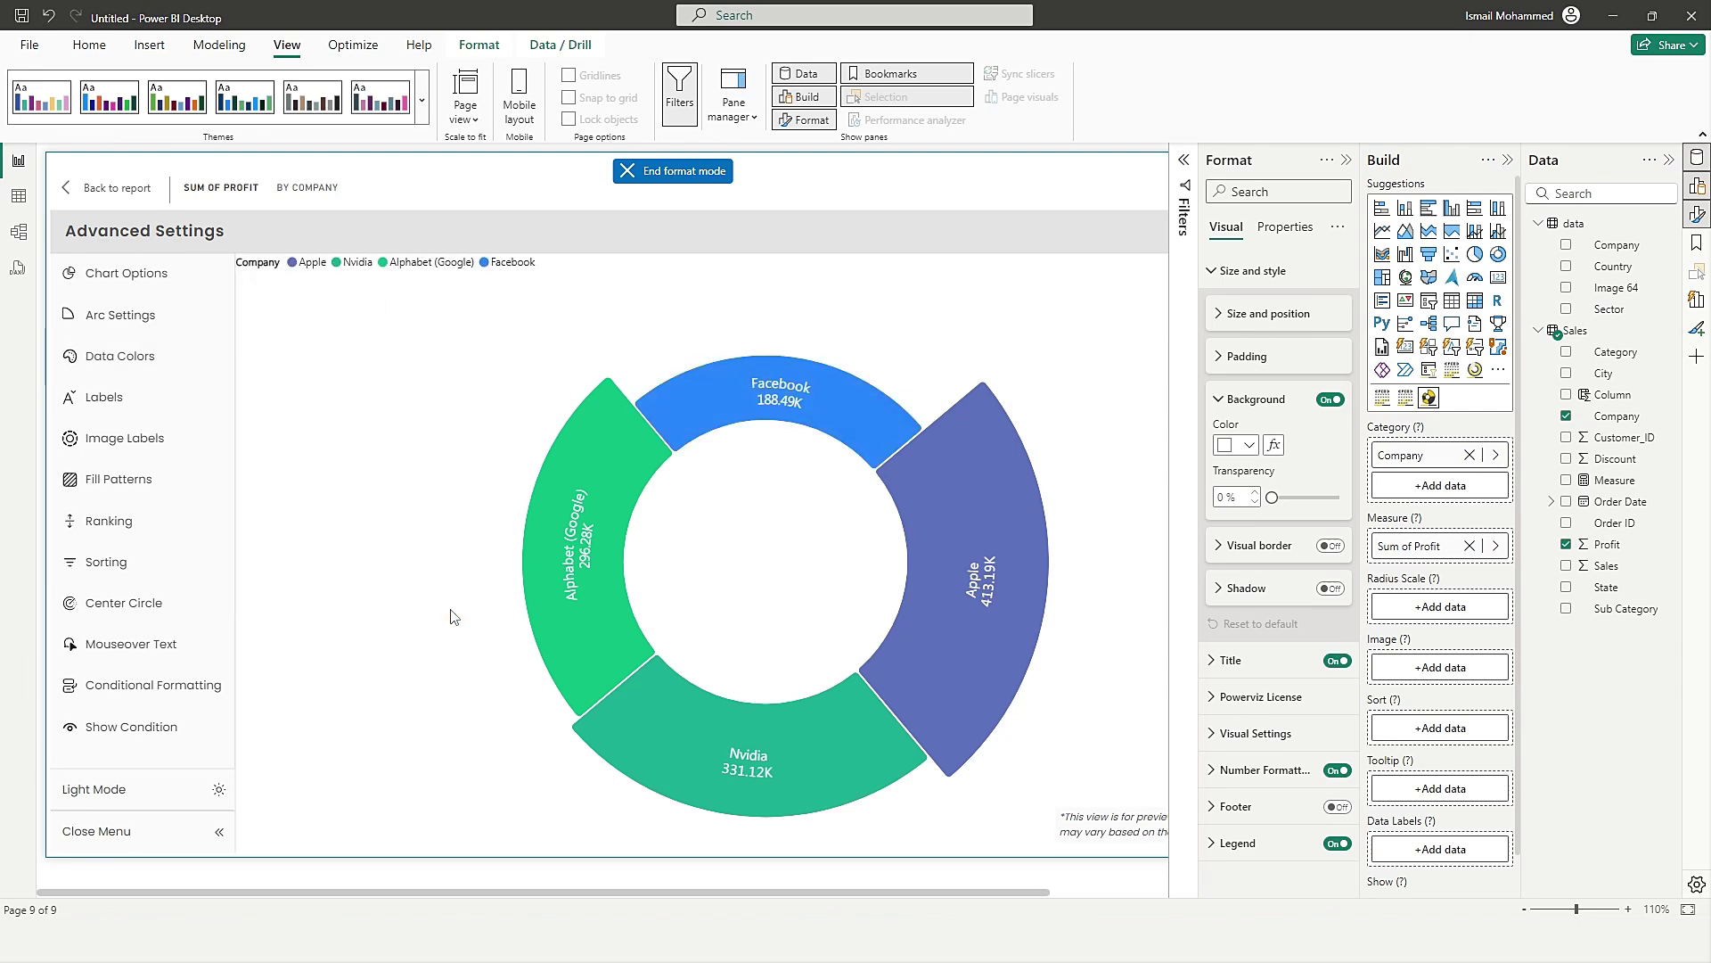
Apply the Sequential color palette to the slices using the Magneta color scheme.
{"action": "left_click", "coordinate": [120, 355]}
{"action": "left_click", "coordinate": [347, 347]}
{"action": "left_click", "coordinate": [329, 493]}
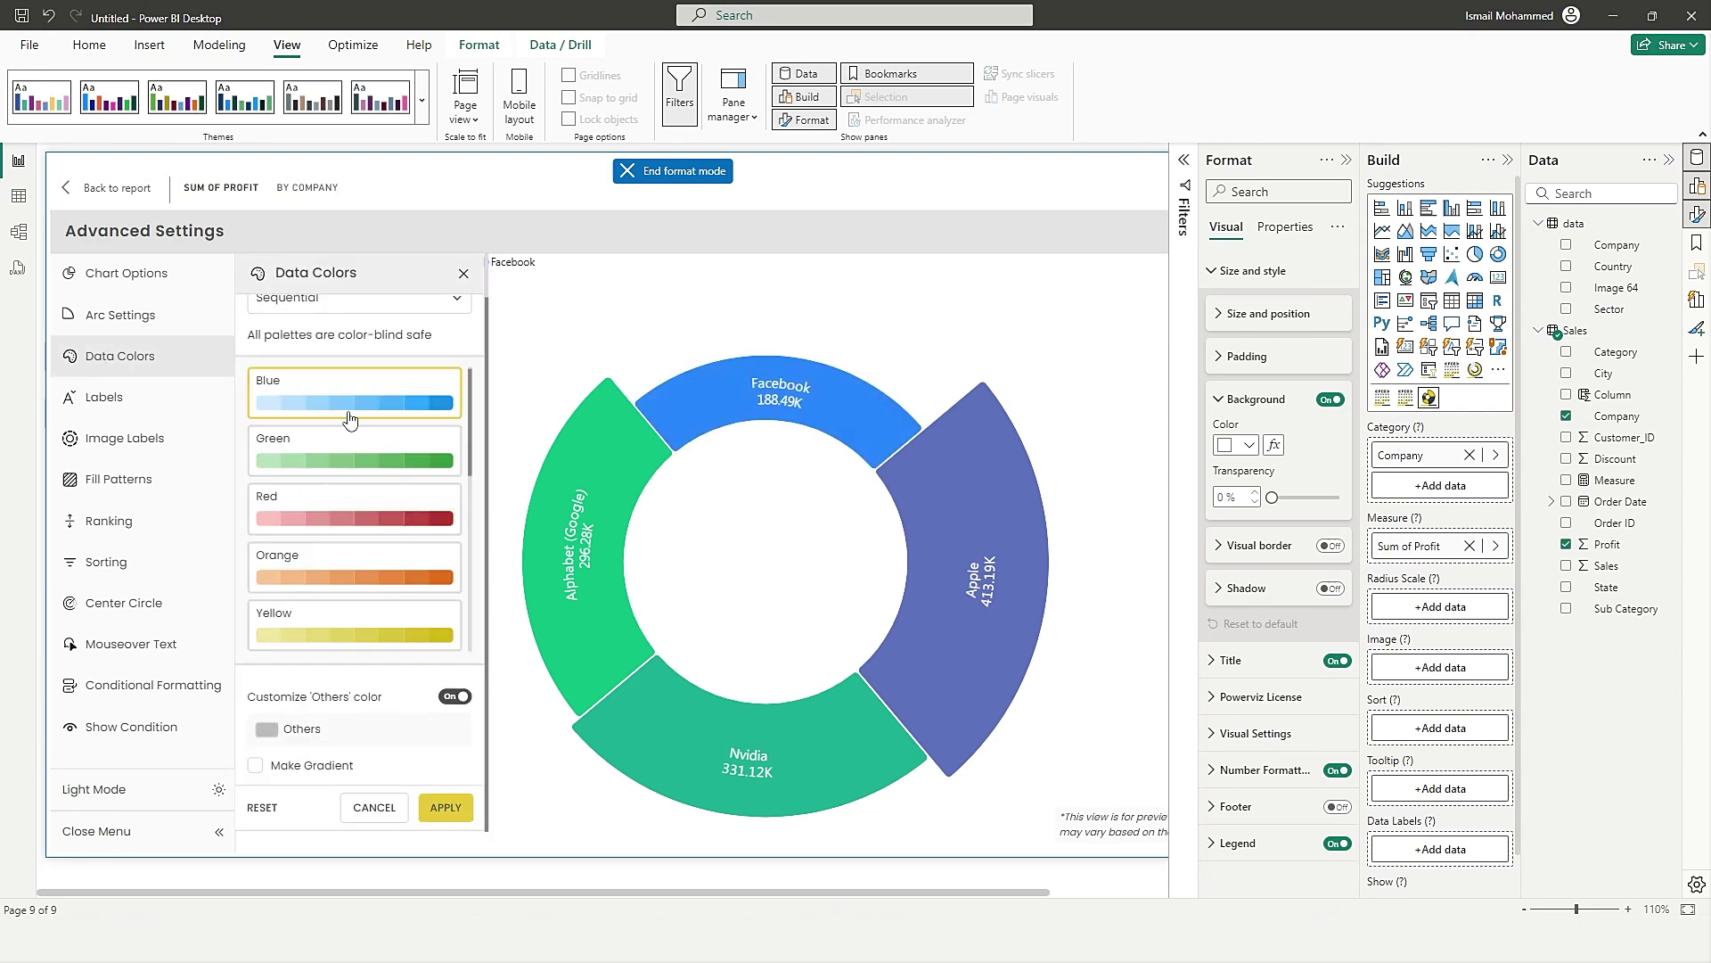
{"action": "left_click_drag", "start_coordinate": [471, 392], "coordinate": [463, 568]}
{"action": "left_click", "coordinate": [344, 462]}
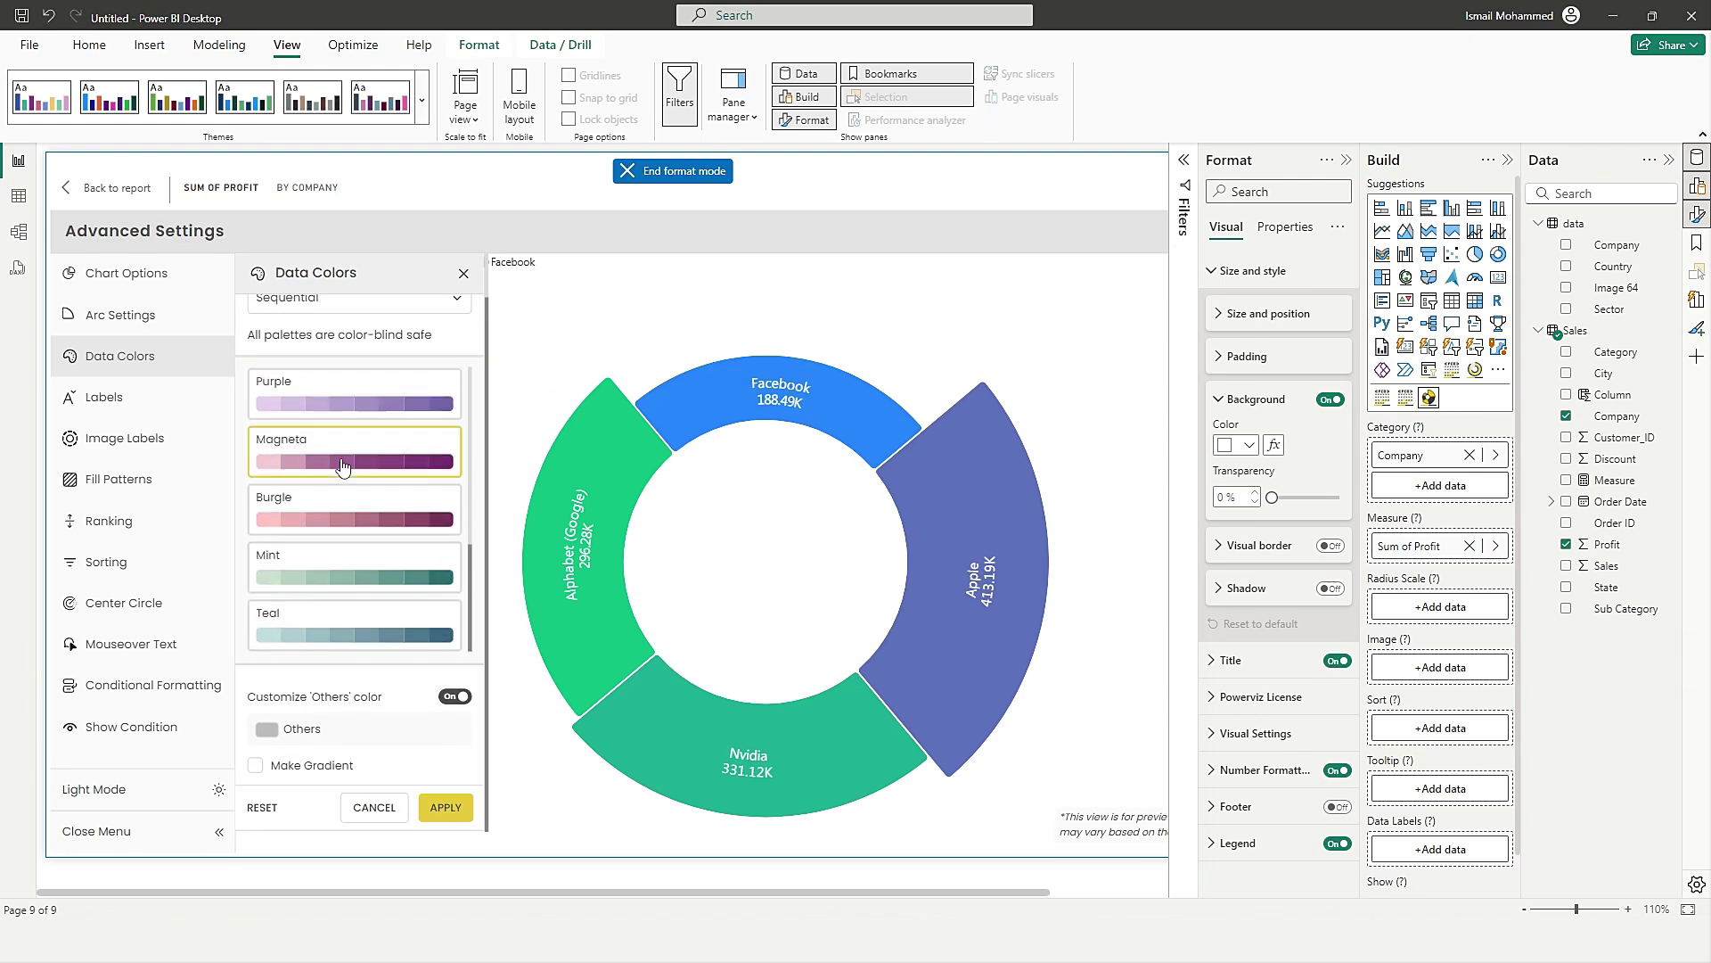
{"action": "left_click", "coordinate": [446, 809]}
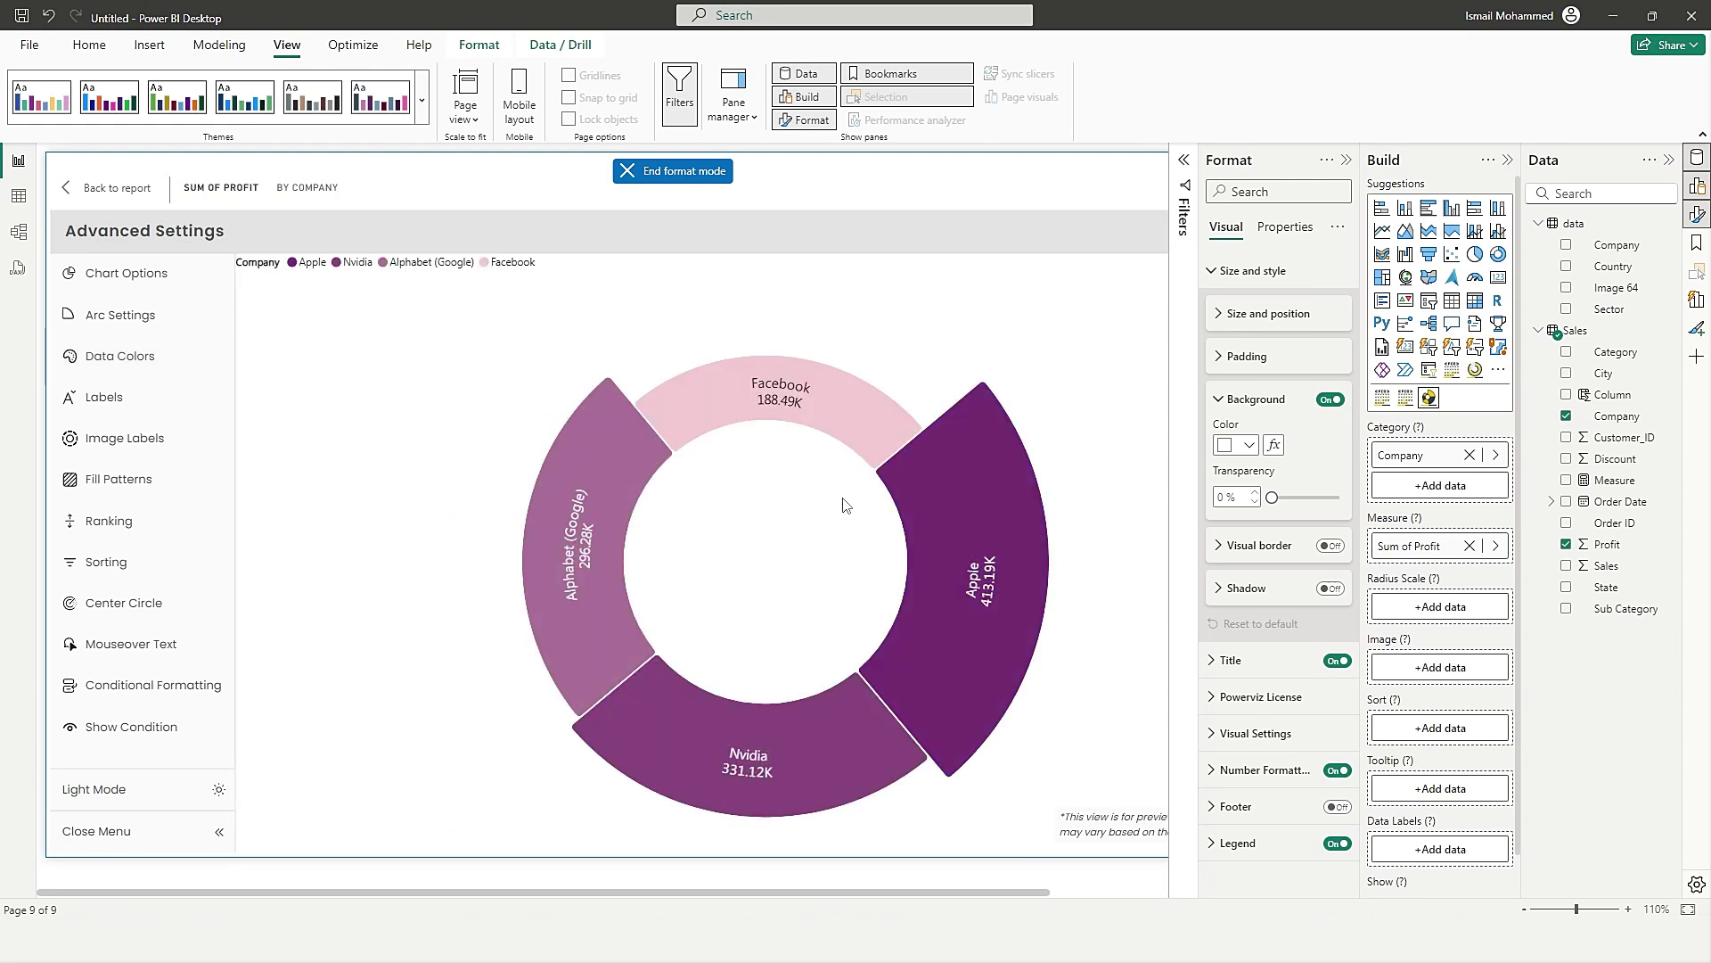
Look through the color schemes offered by the Diverging data color palette.
{"action": "left_click", "coordinate": [120, 356]}
{"action": "scroll", "coordinate": [412, 446], "scroll_direction": "up", "scroll_amount": 3}
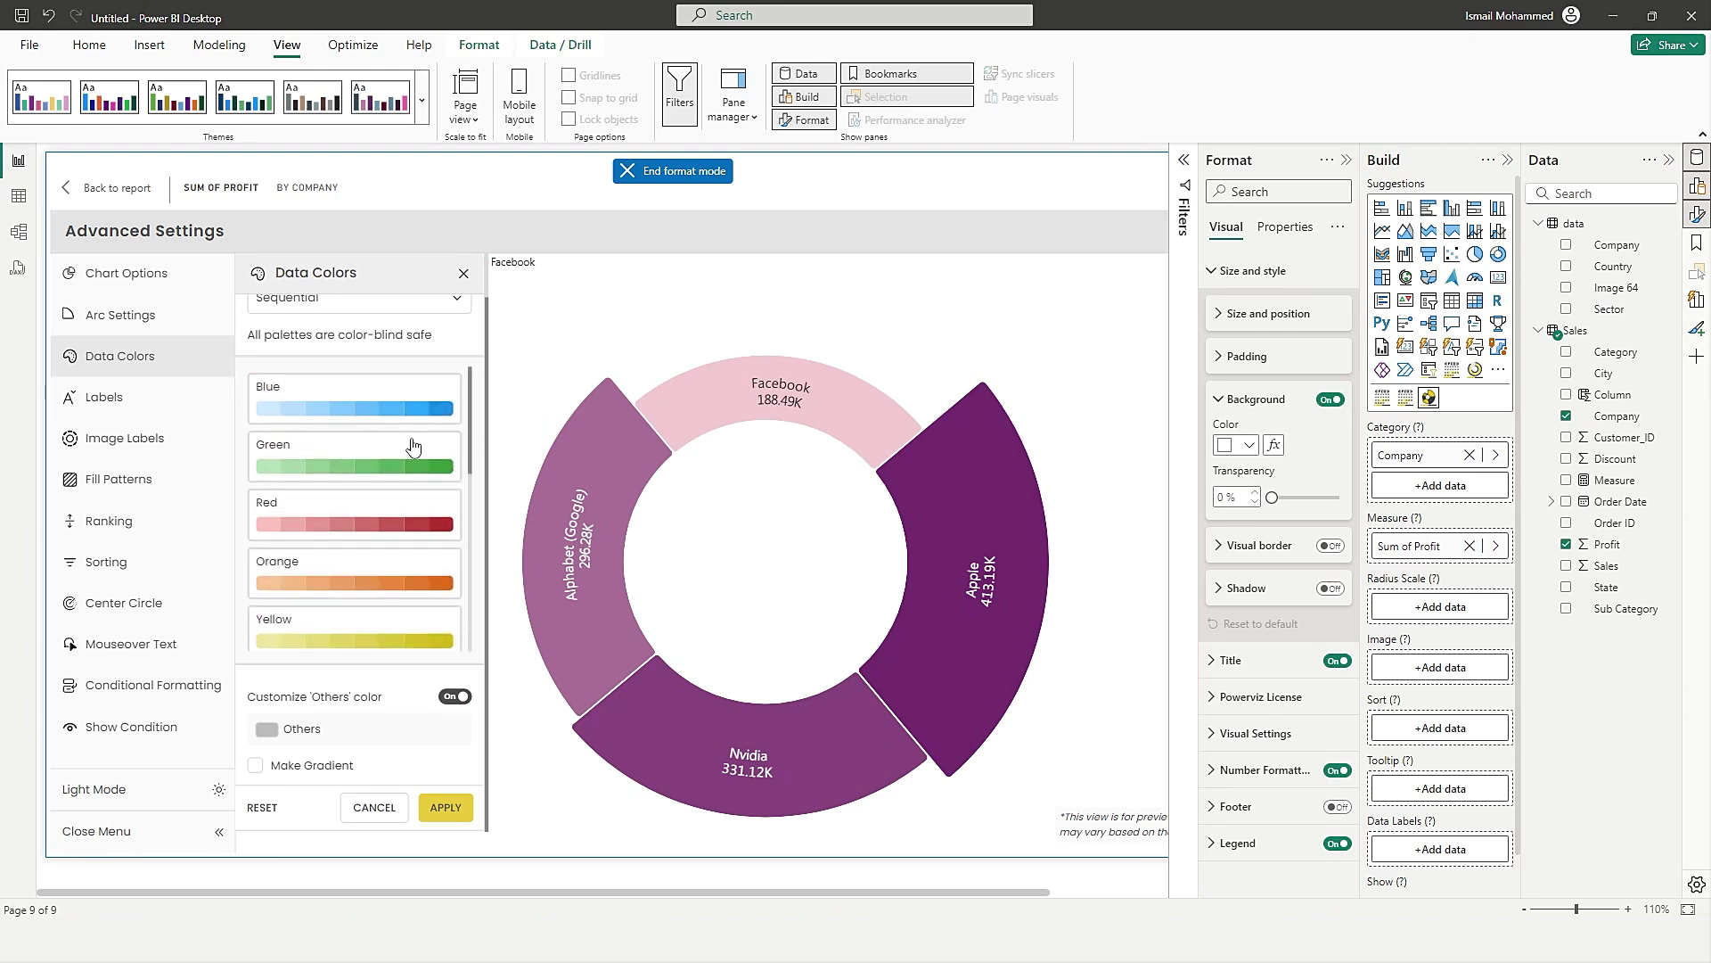
{"action": "left_click", "coordinate": [357, 299]}
{"action": "left_click", "coordinate": [323, 472]}
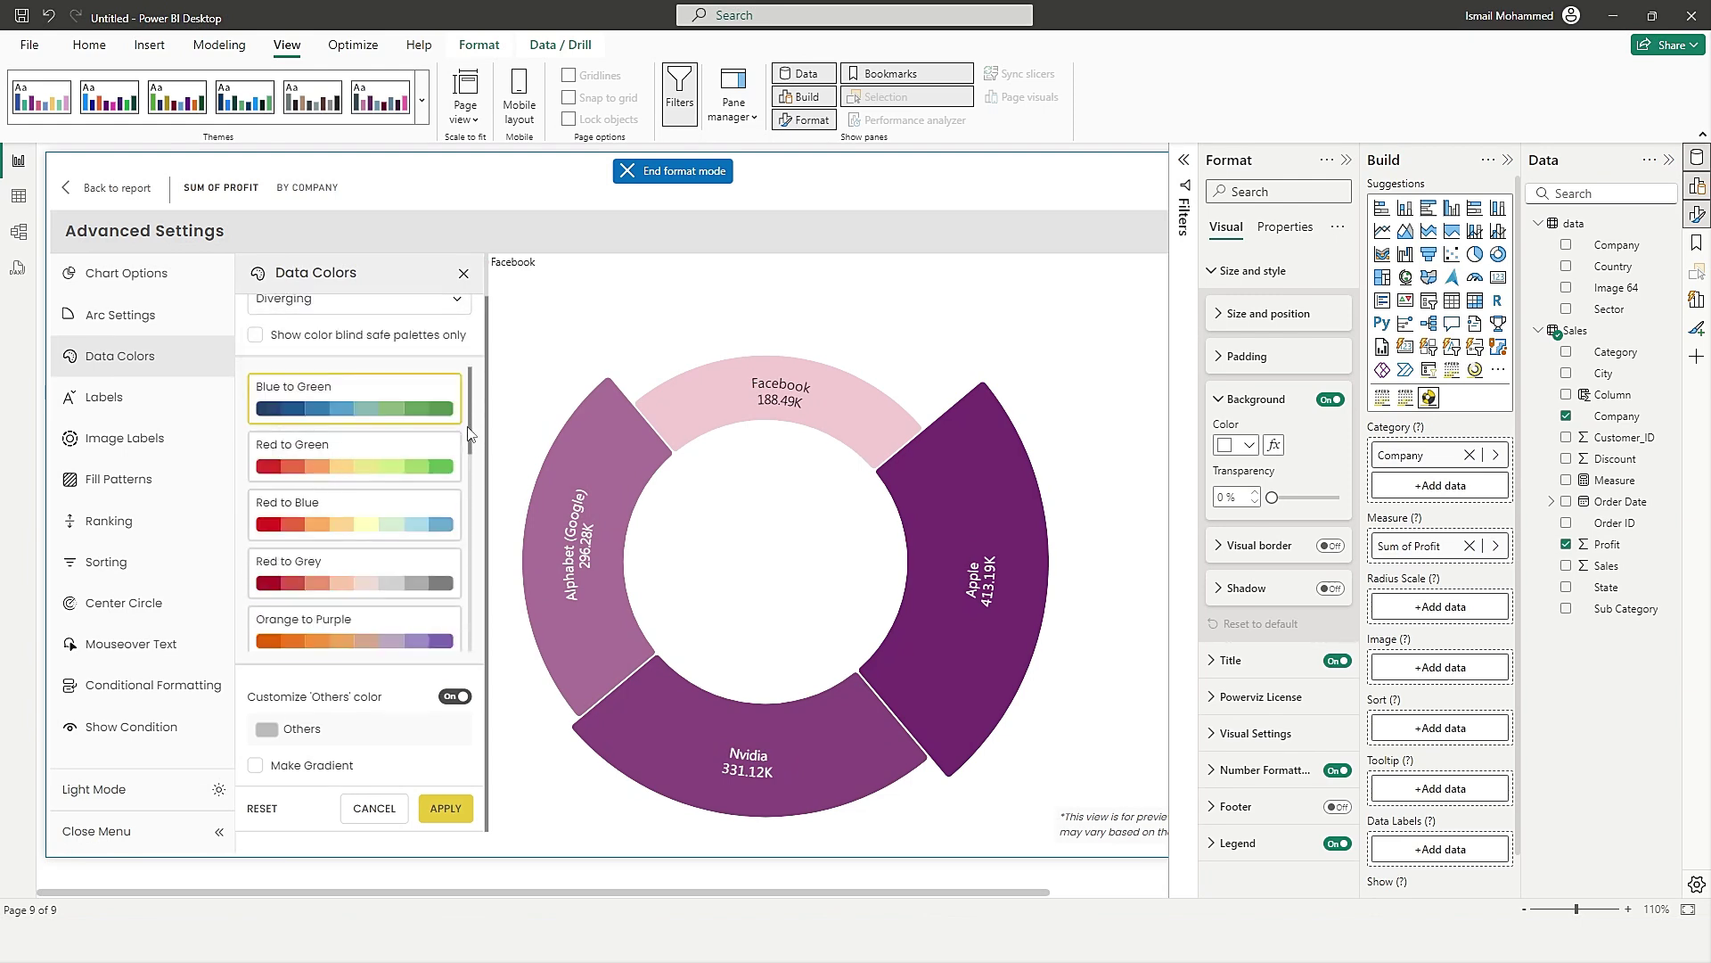
{"action": "left_click_drag", "start_coordinate": [470, 437], "coordinate": [446, 370]}
Apply the Qualitative color palette to the slices using the Vibrant color scheme.
{"action": "left_click", "coordinate": [457, 299]}
{"action": "left_click", "coordinate": [335, 498]}
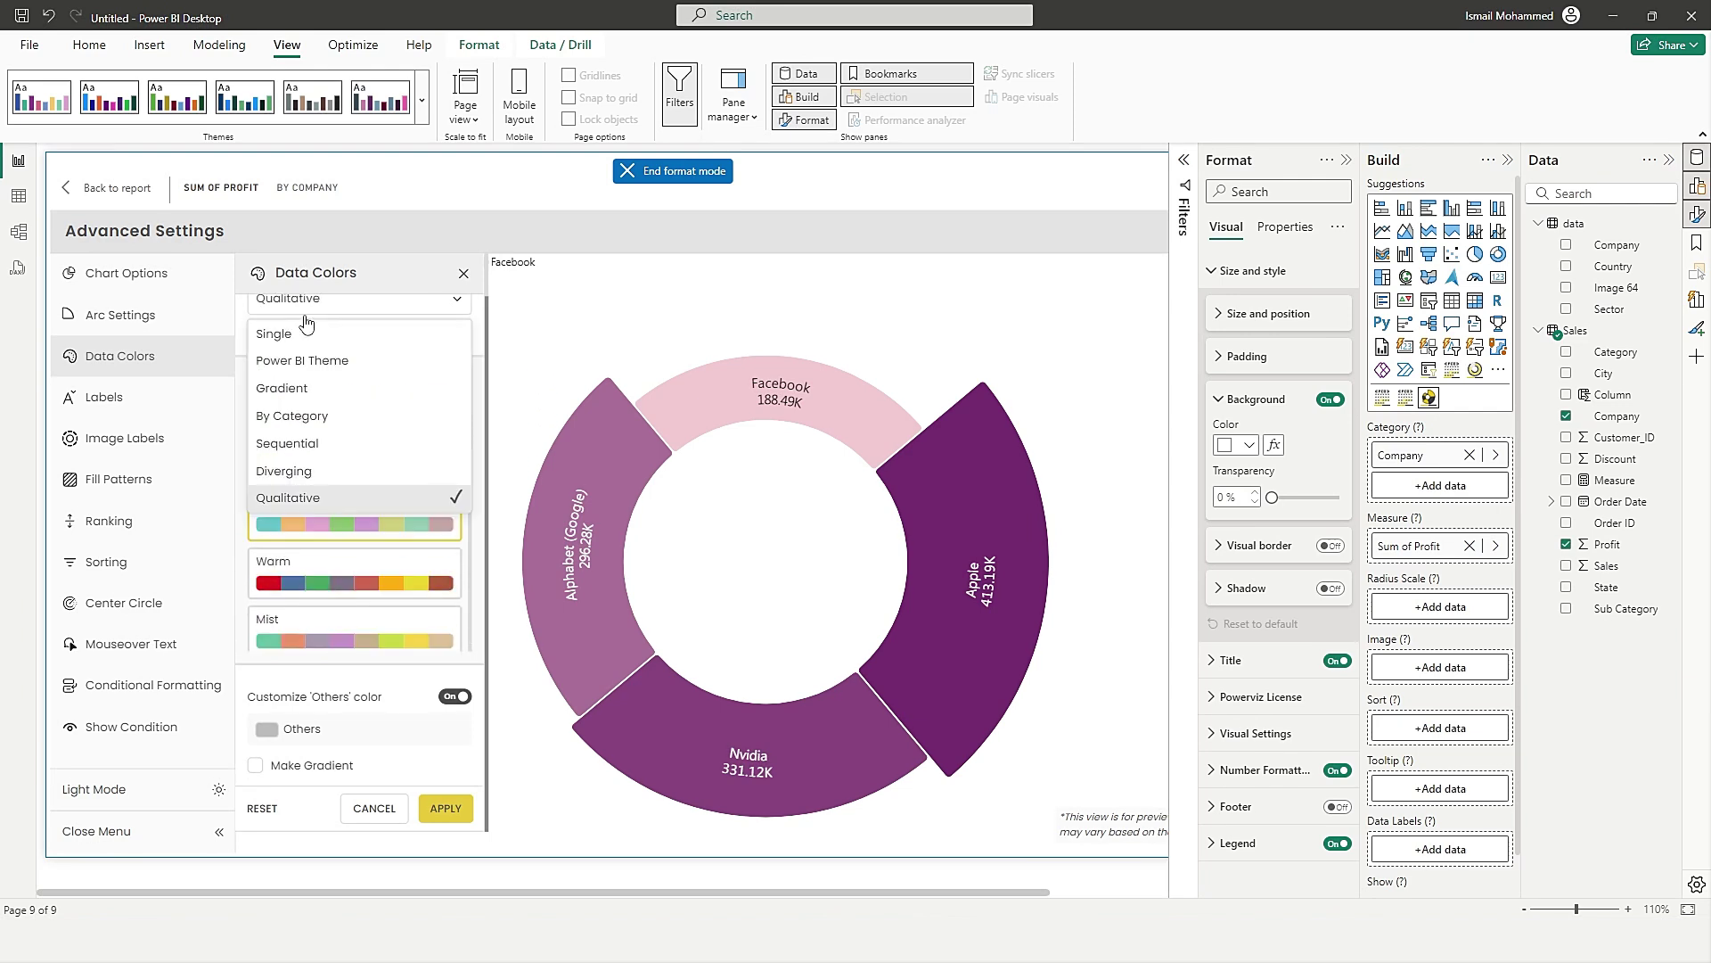
{"action": "left_click", "coordinate": [311, 499]}
{"action": "left_click_drag", "start_coordinate": [470, 382], "coordinate": [469, 586]}
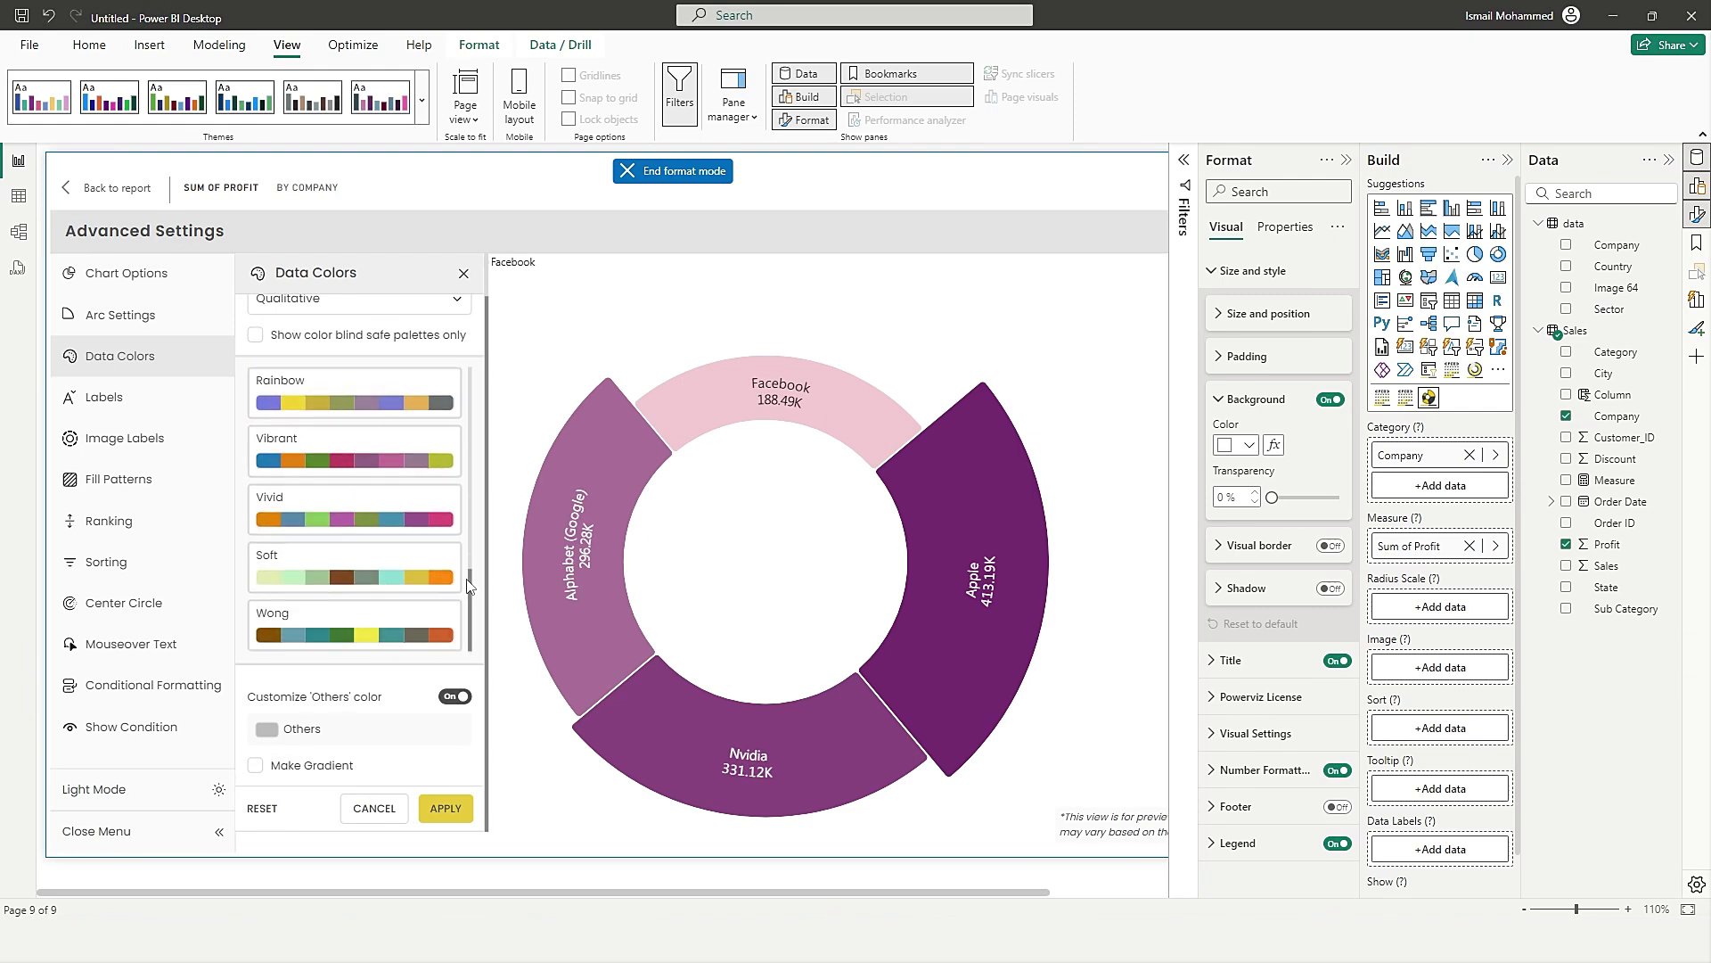
{"action": "left_click", "coordinate": [319, 452]}
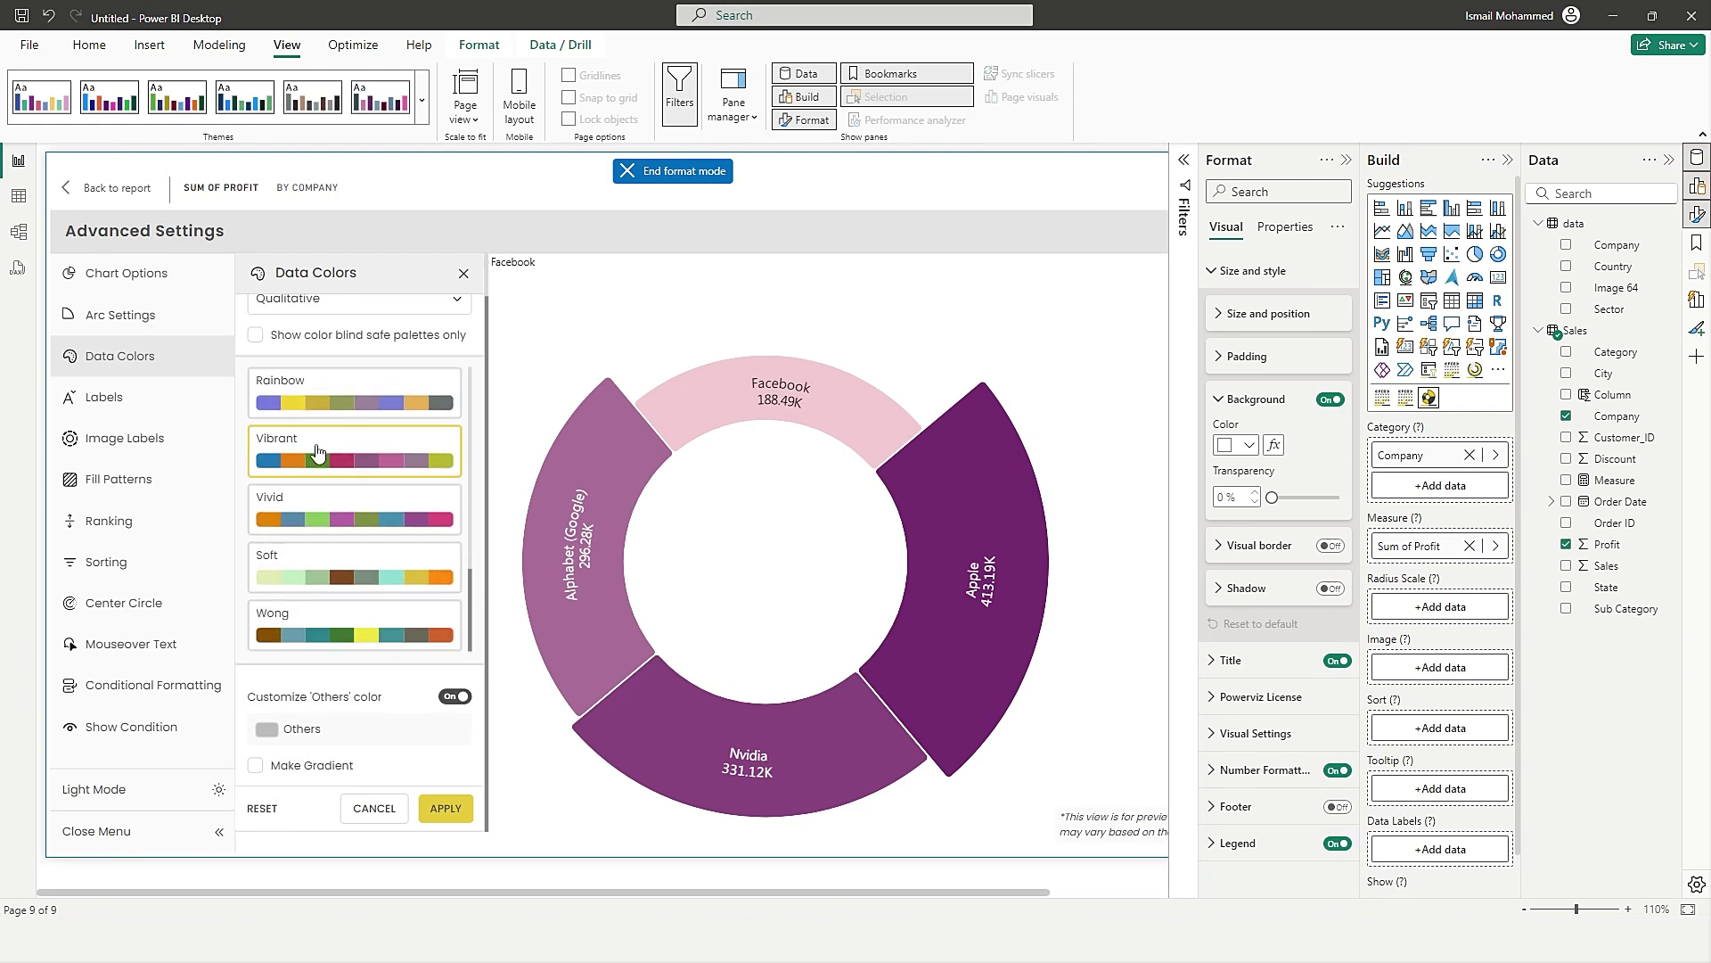
{"action": "left_click", "coordinate": [445, 809]}
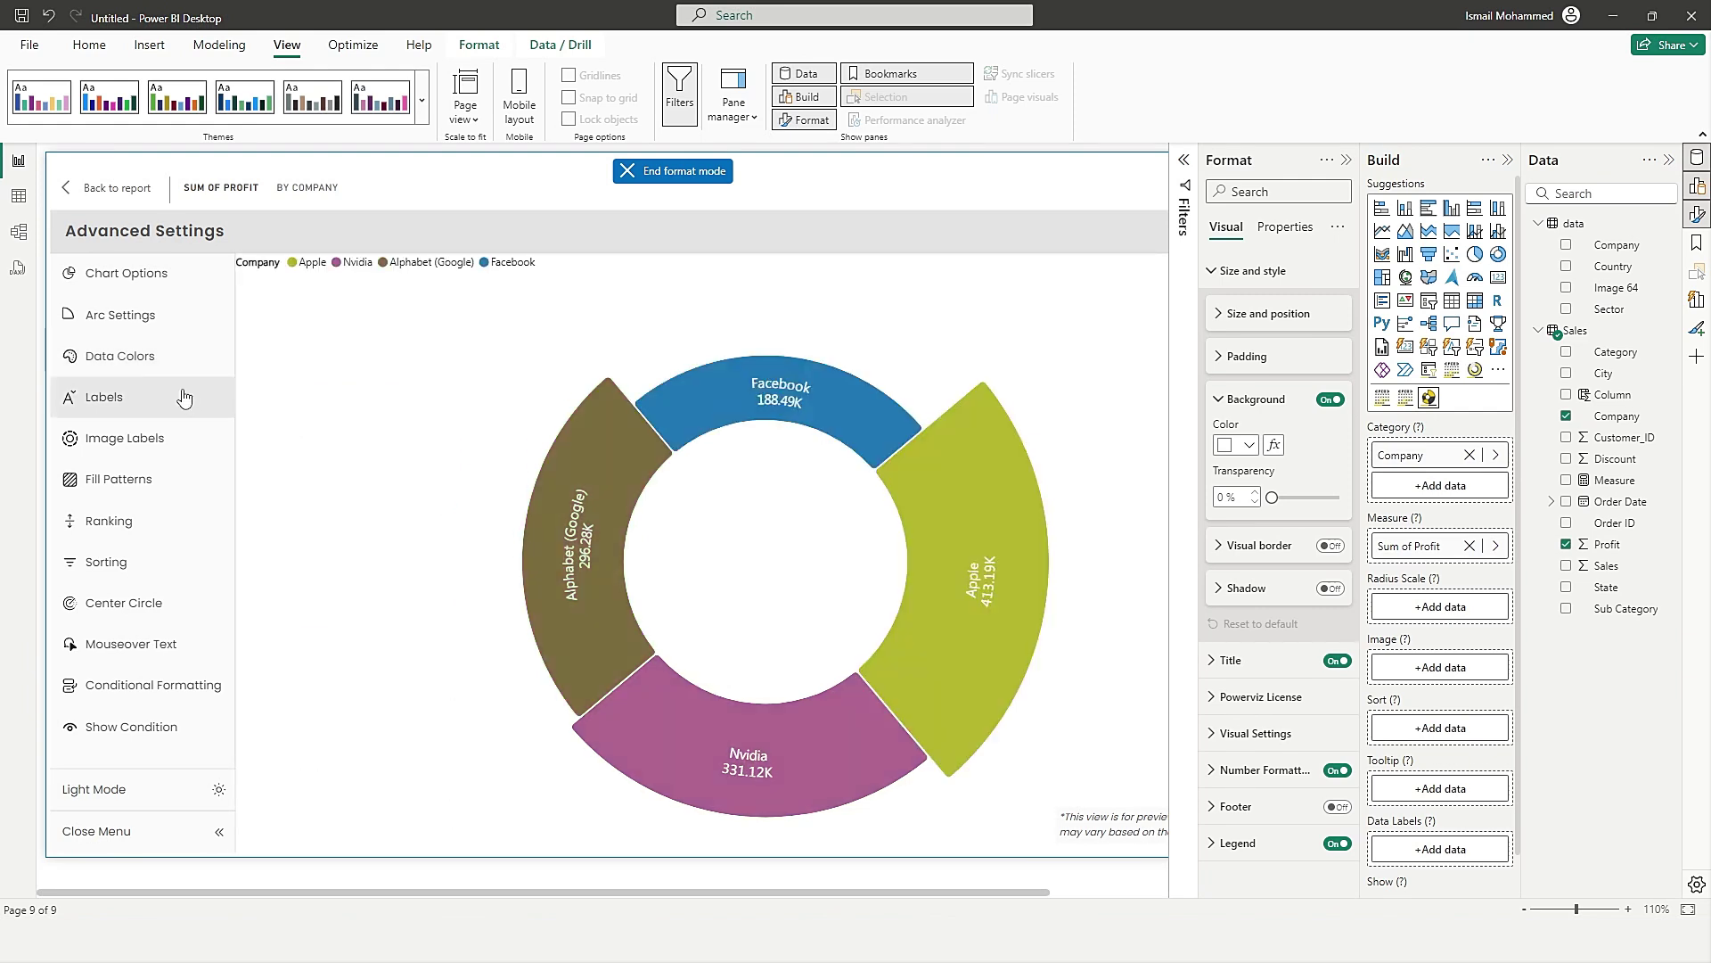
Turn off the data labels on the chart and apply the change.
{"action": "left_click", "coordinate": [129, 356]}
{"action": "left_click", "coordinate": [144, 398]}
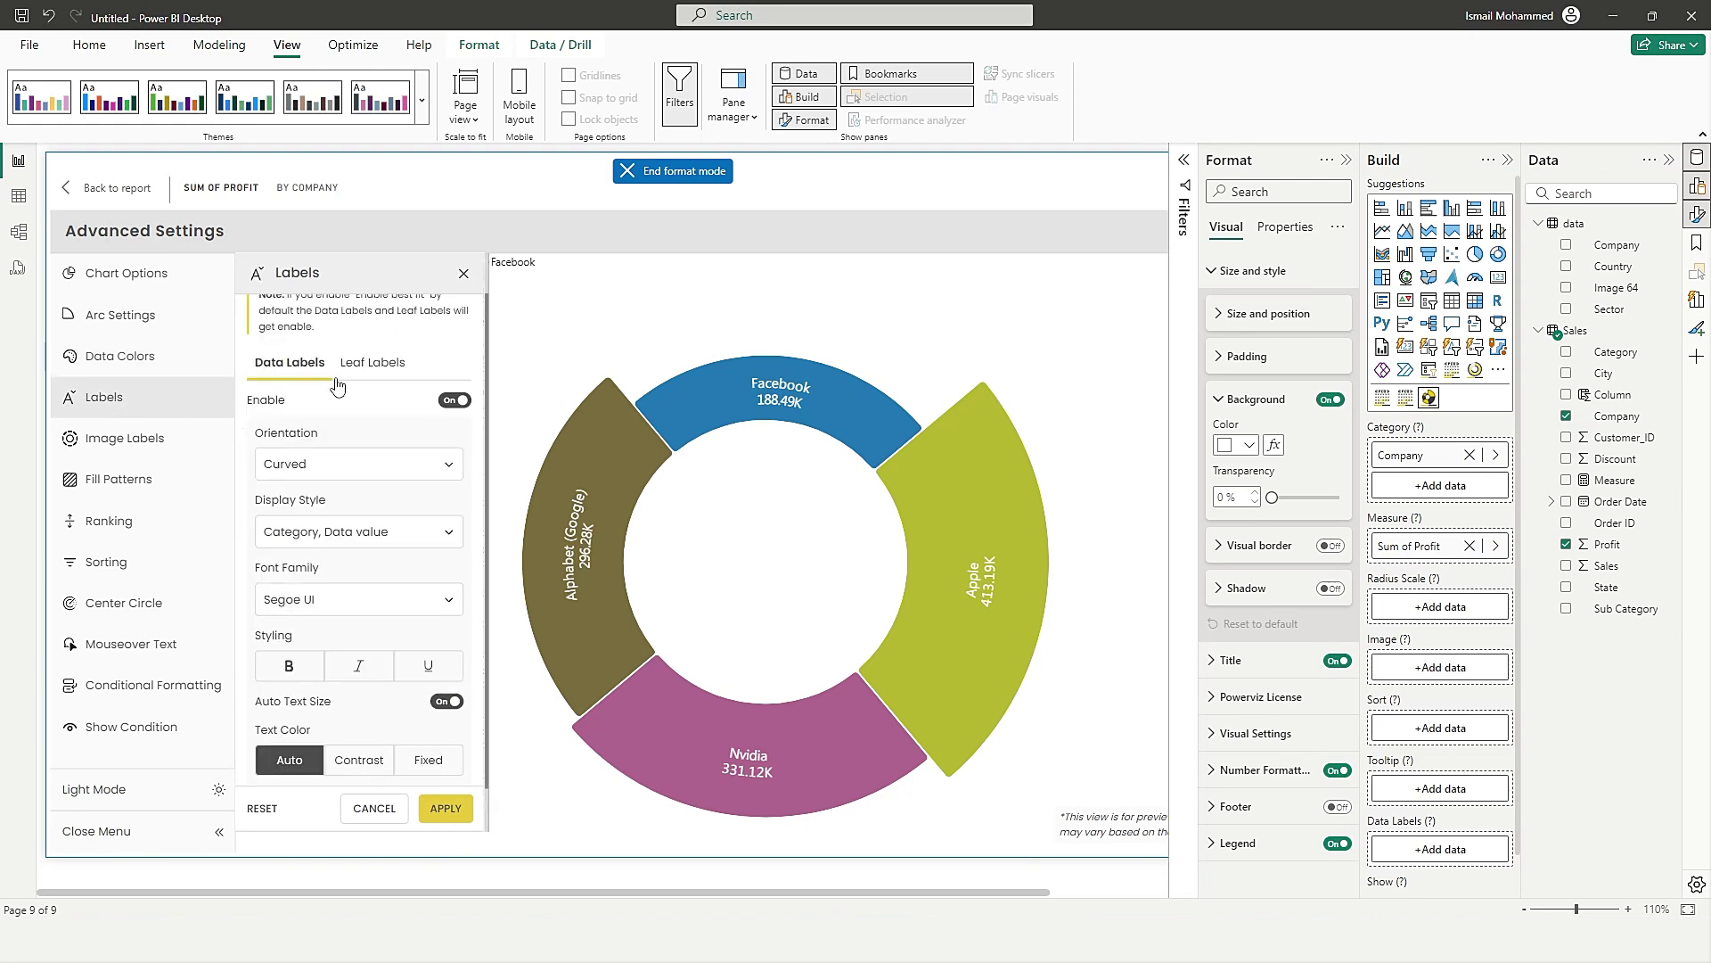
{"action": "left_click", "coordinate": [456, 401]}
{"action": "left_click", "coordinate": [451, 496]}
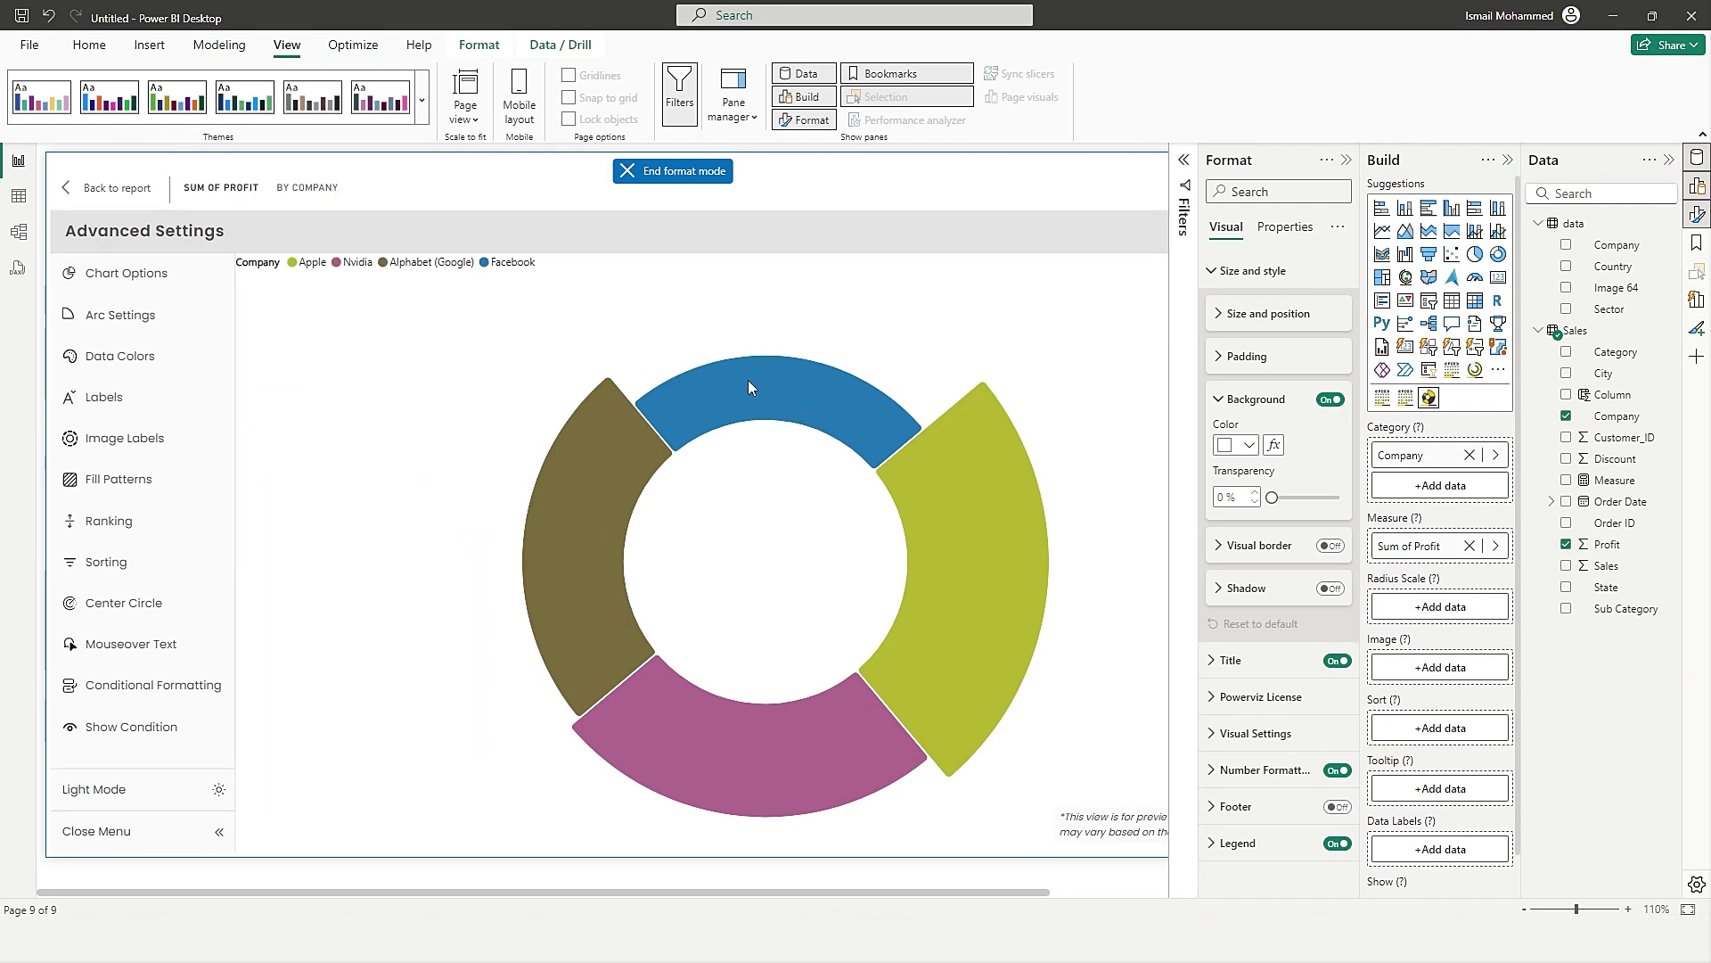
Enable the data labels again with the Curved orientation and apply them to the chart.
{"action": "left_click", "coordinate": [141, 397]}
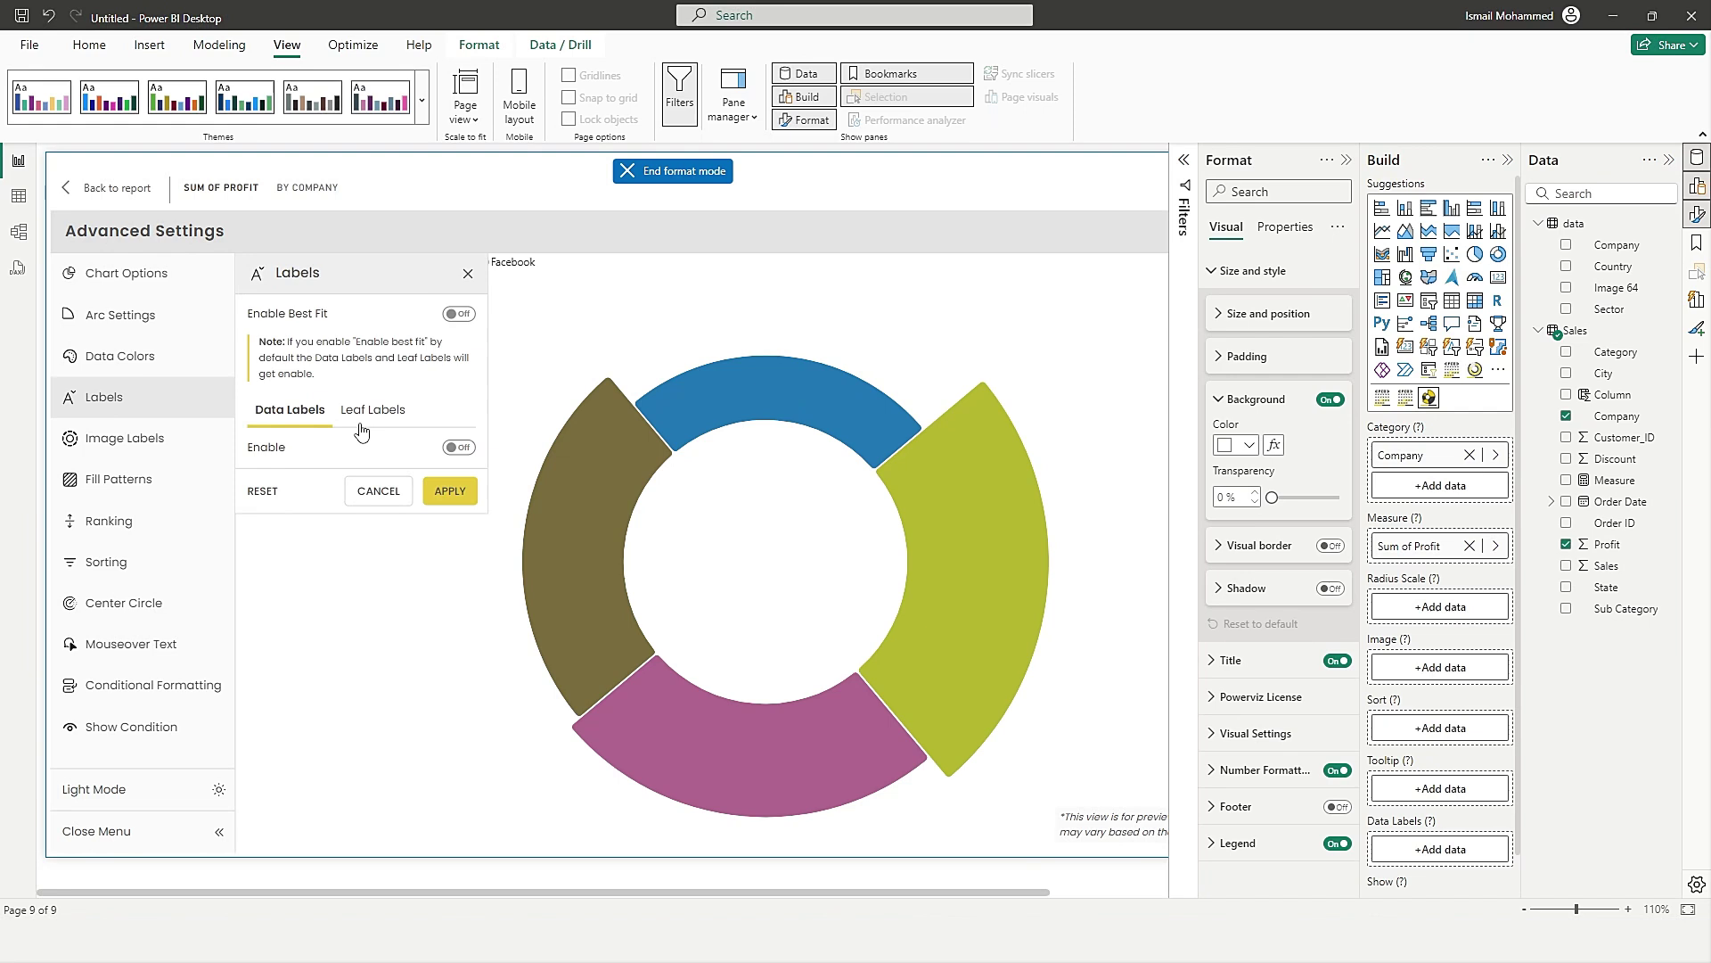
{"action": "left_click", "coordinate": [458, 447]}
{"action": "left_click", "coordinate": [332, 514]}
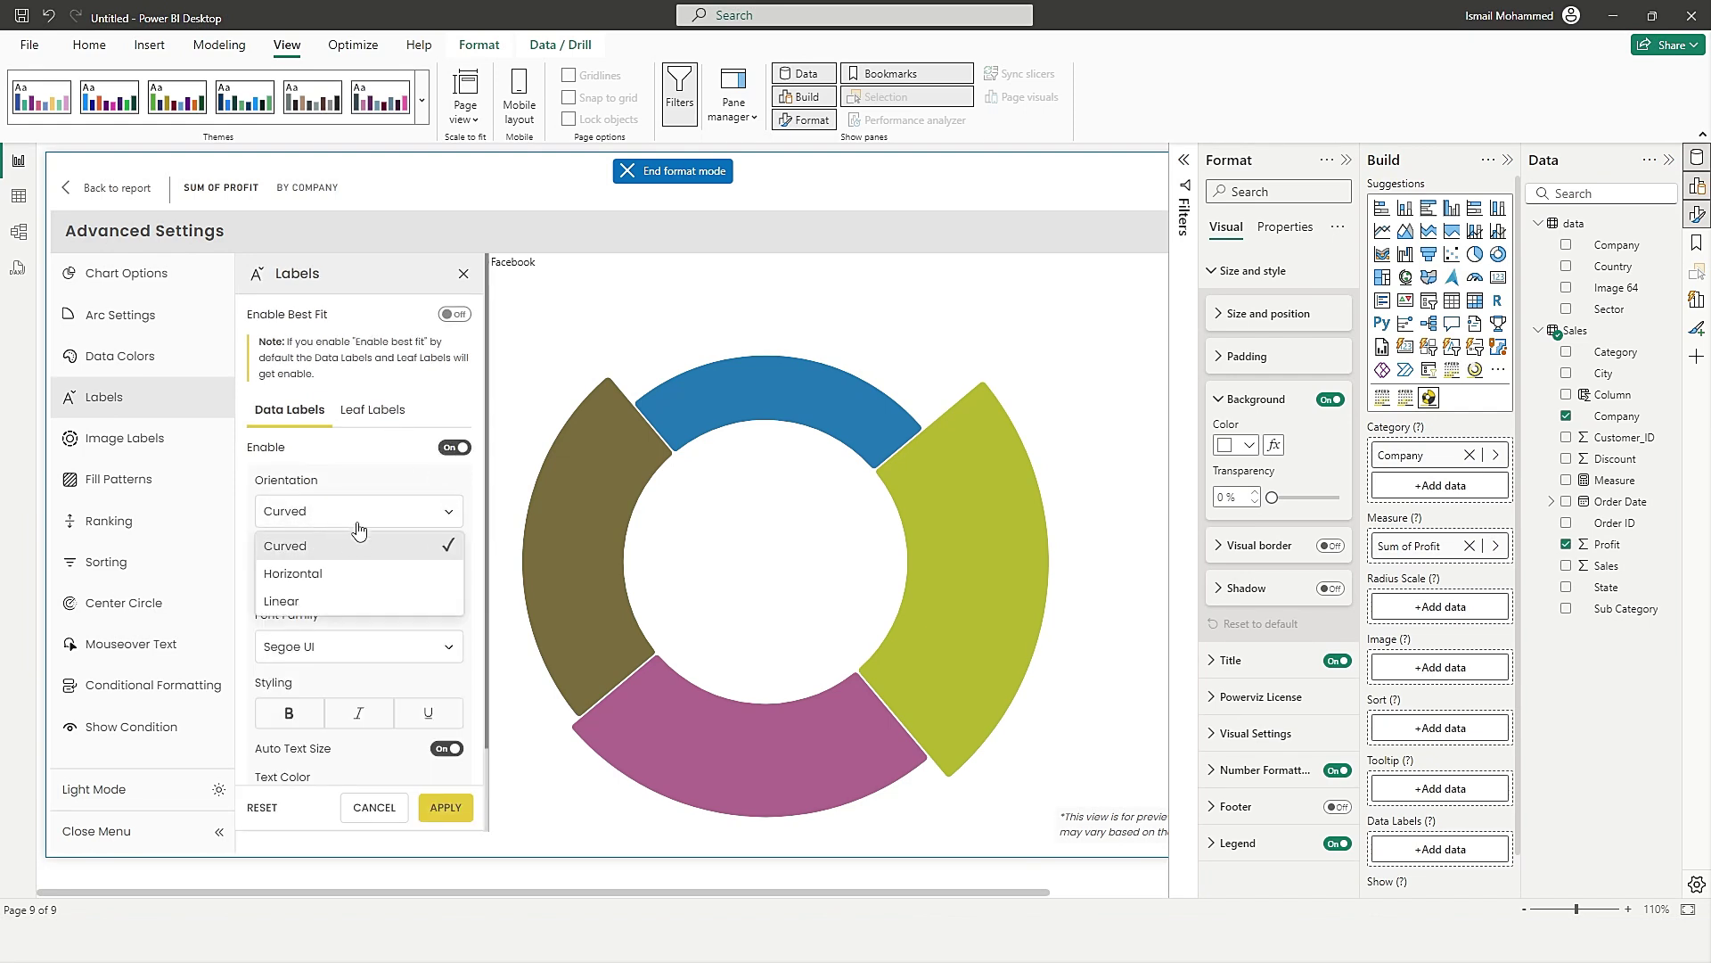
{"action": "left_click", "coordinate": [303, 545]}
{"action": "left_click", "coordinate": [446, 808]}
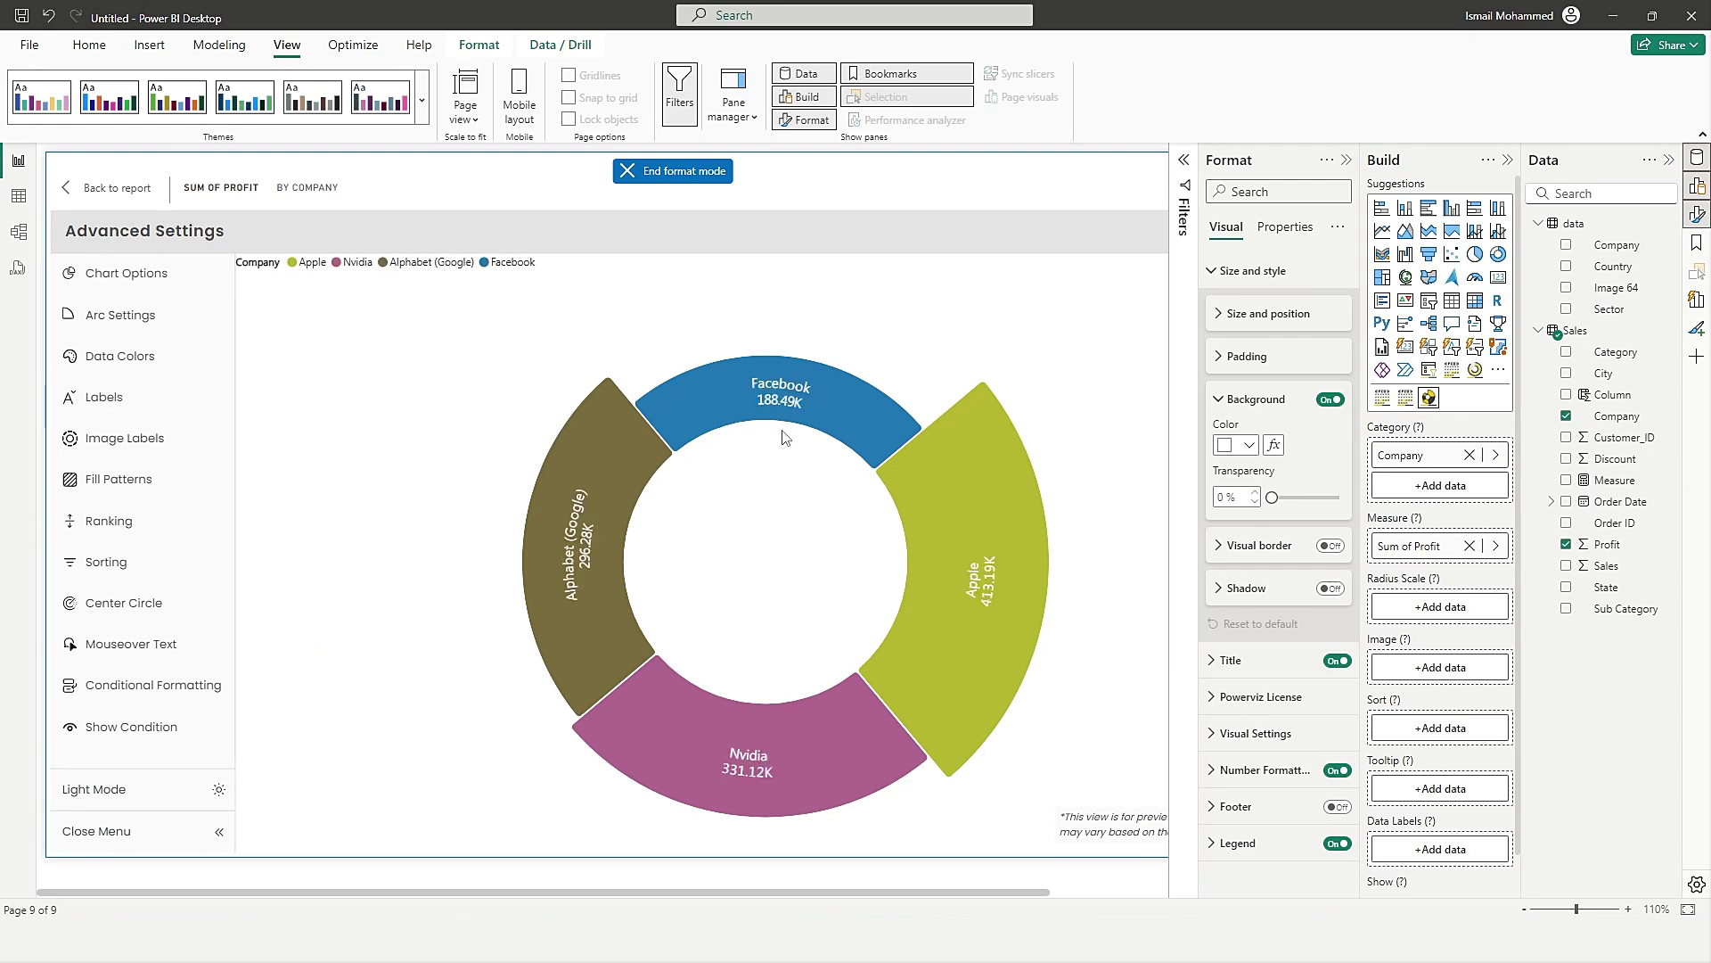
Apply the Horizontal orientation to the data labels.
{"action": "left_click", "coordinate": [134, 396]}
{"action": "left_click", "coordinate": [374, 510]}
{"action": "left_click", "coordinate": [337, 574]}
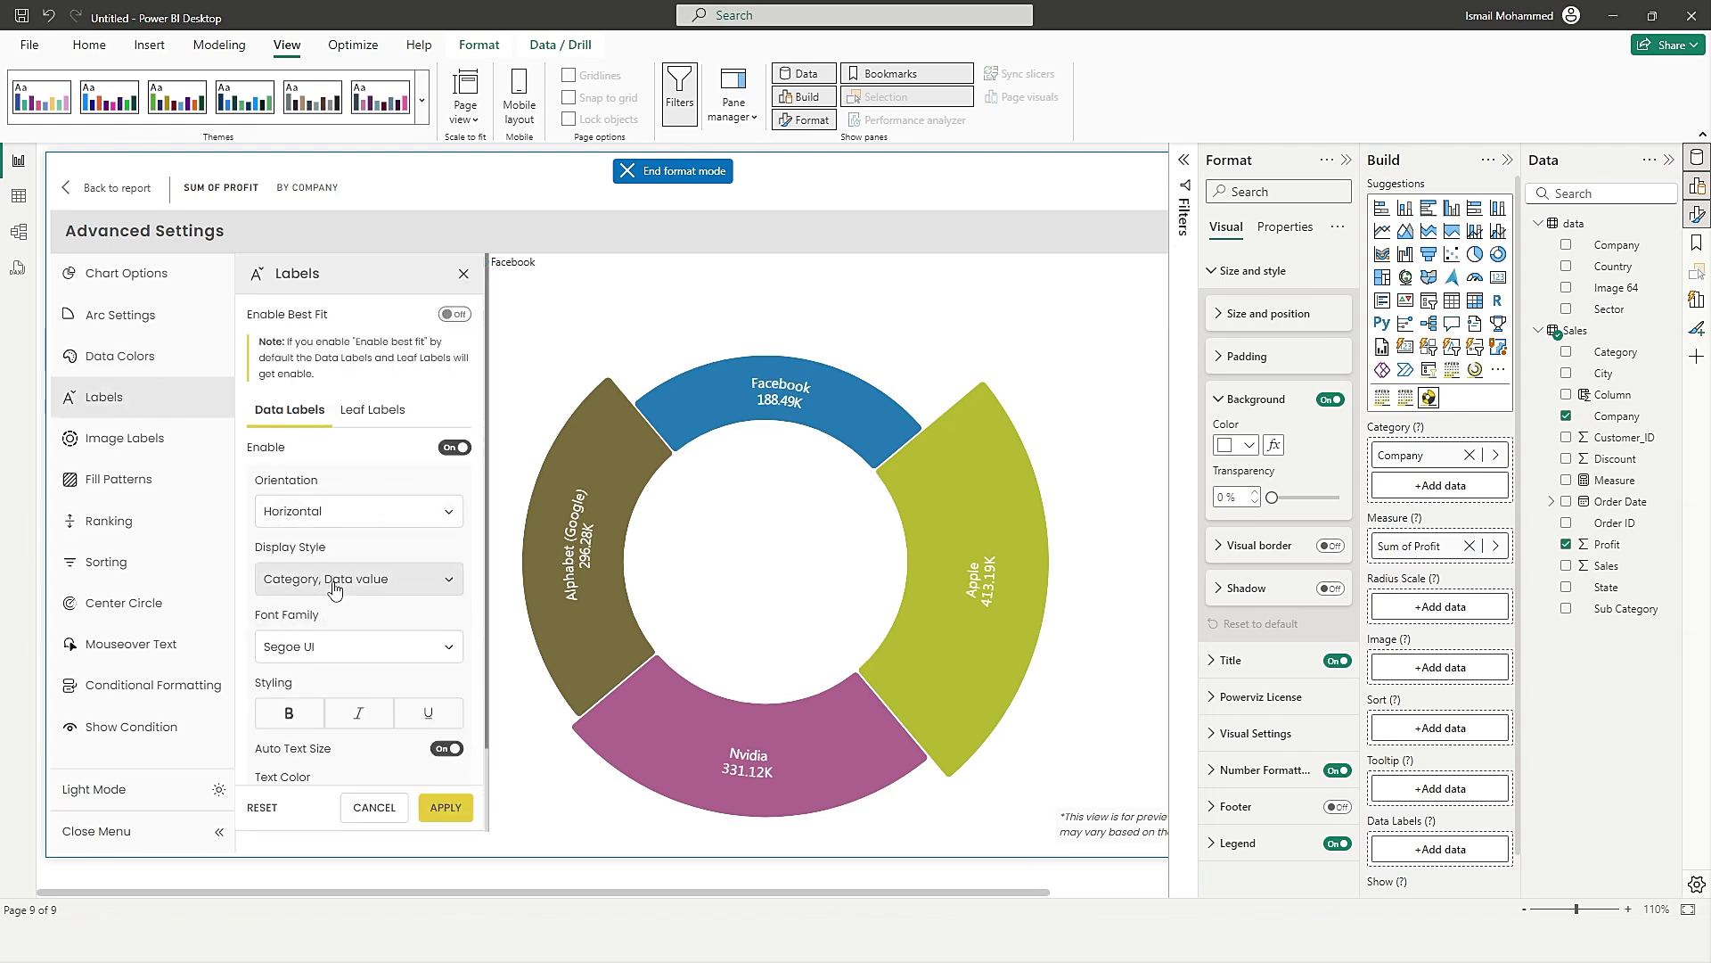
{"action": "left_click", "coordinate": [446, 808]}
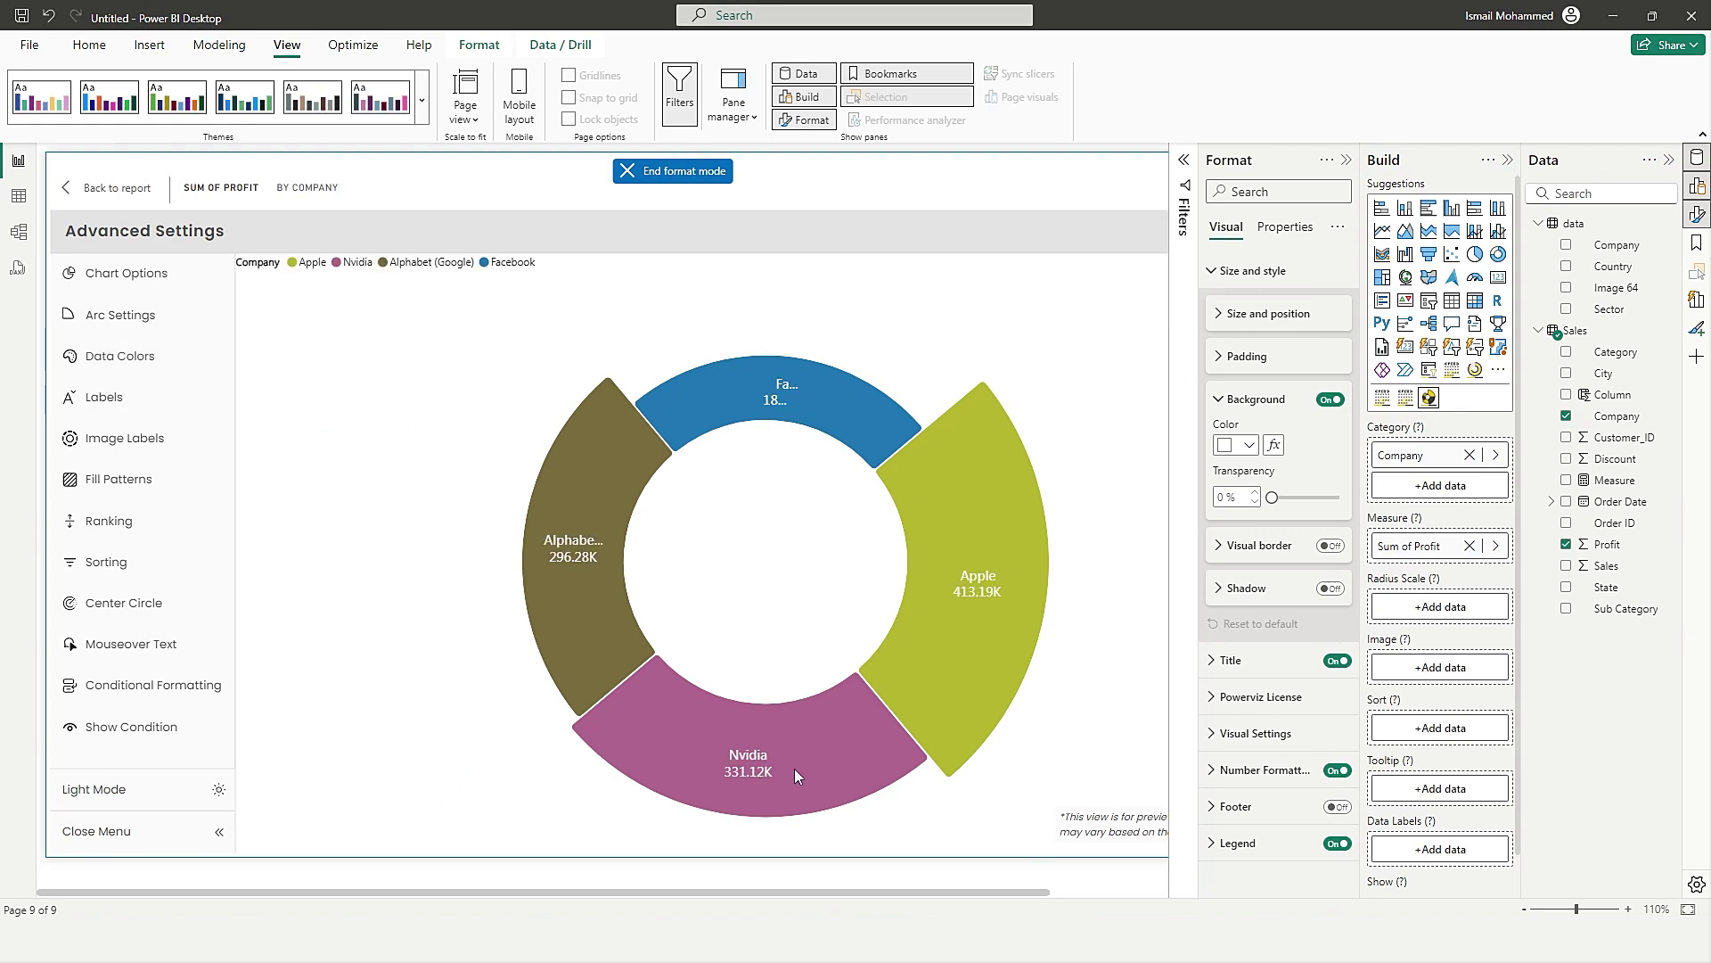
Apply the Linear orientation to the data labels.
{"action": "left_click", "coordinate": [156, 398]}
{"action": "left_click", "coordinate": [361, 511]}
{"action": "left_click", "coordinate": [312, 605]}
{"action": "left_click", "coordinate": [449, 808]}
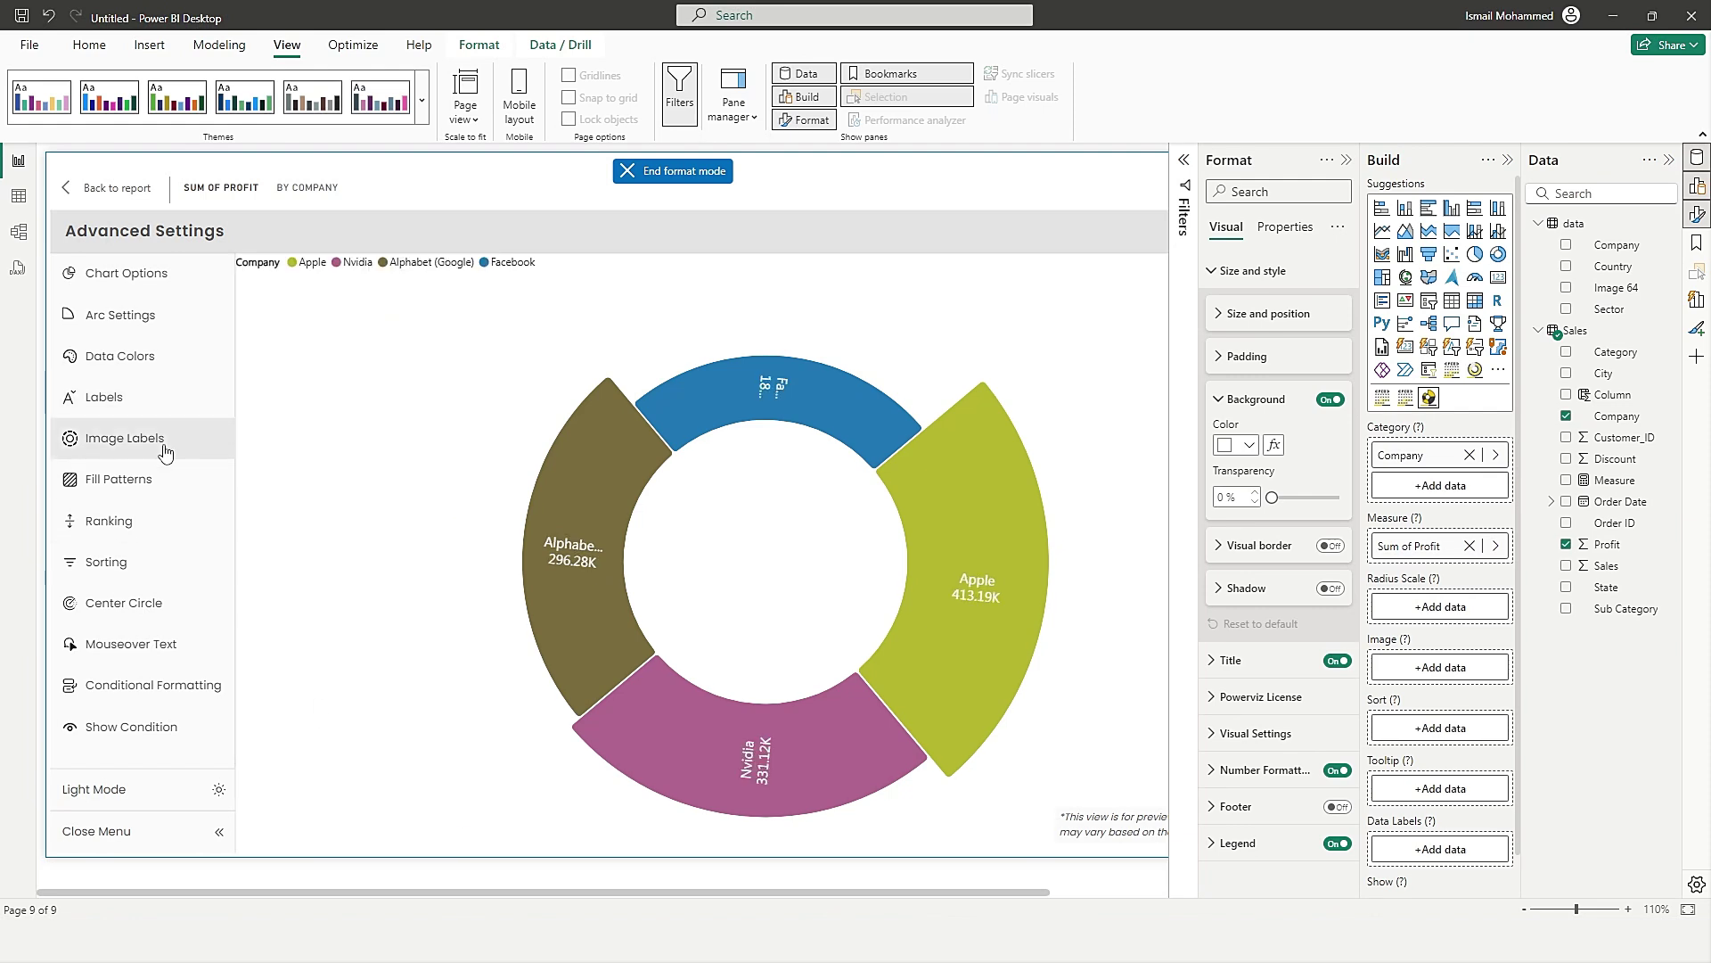
Apply the Category display style to the data labels.
{"action": "left_click", "coordinate": [124, 398]}
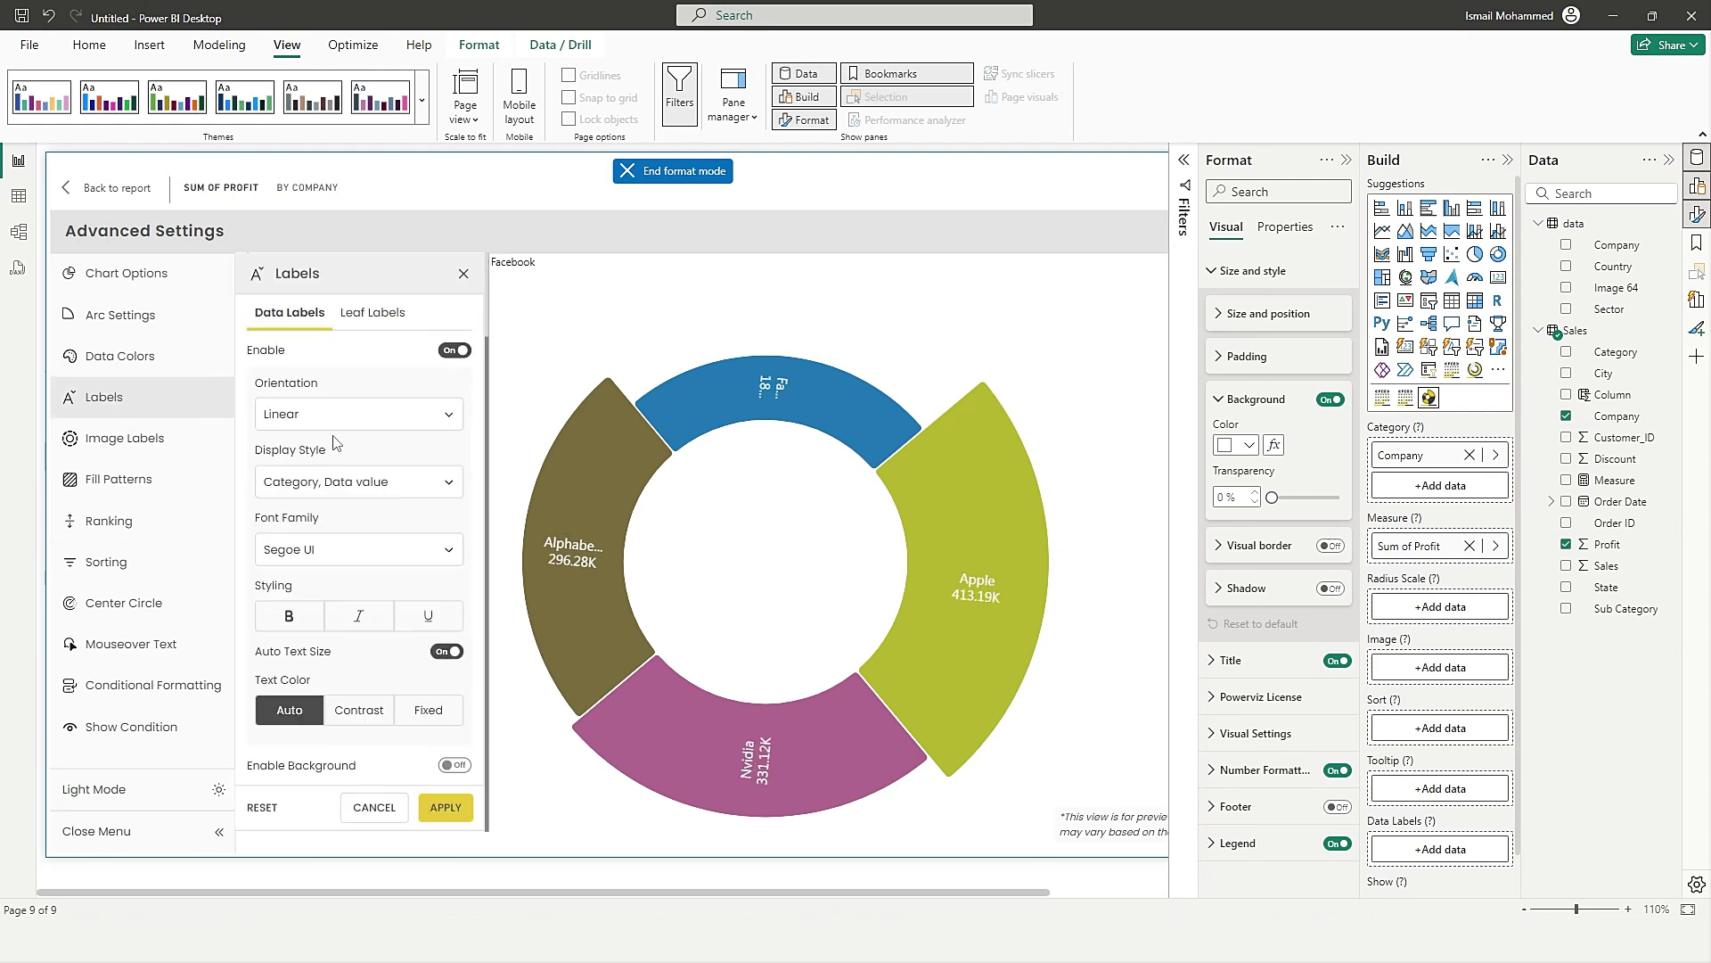
{"action": "left_click", "coordinate": [337, 482]}
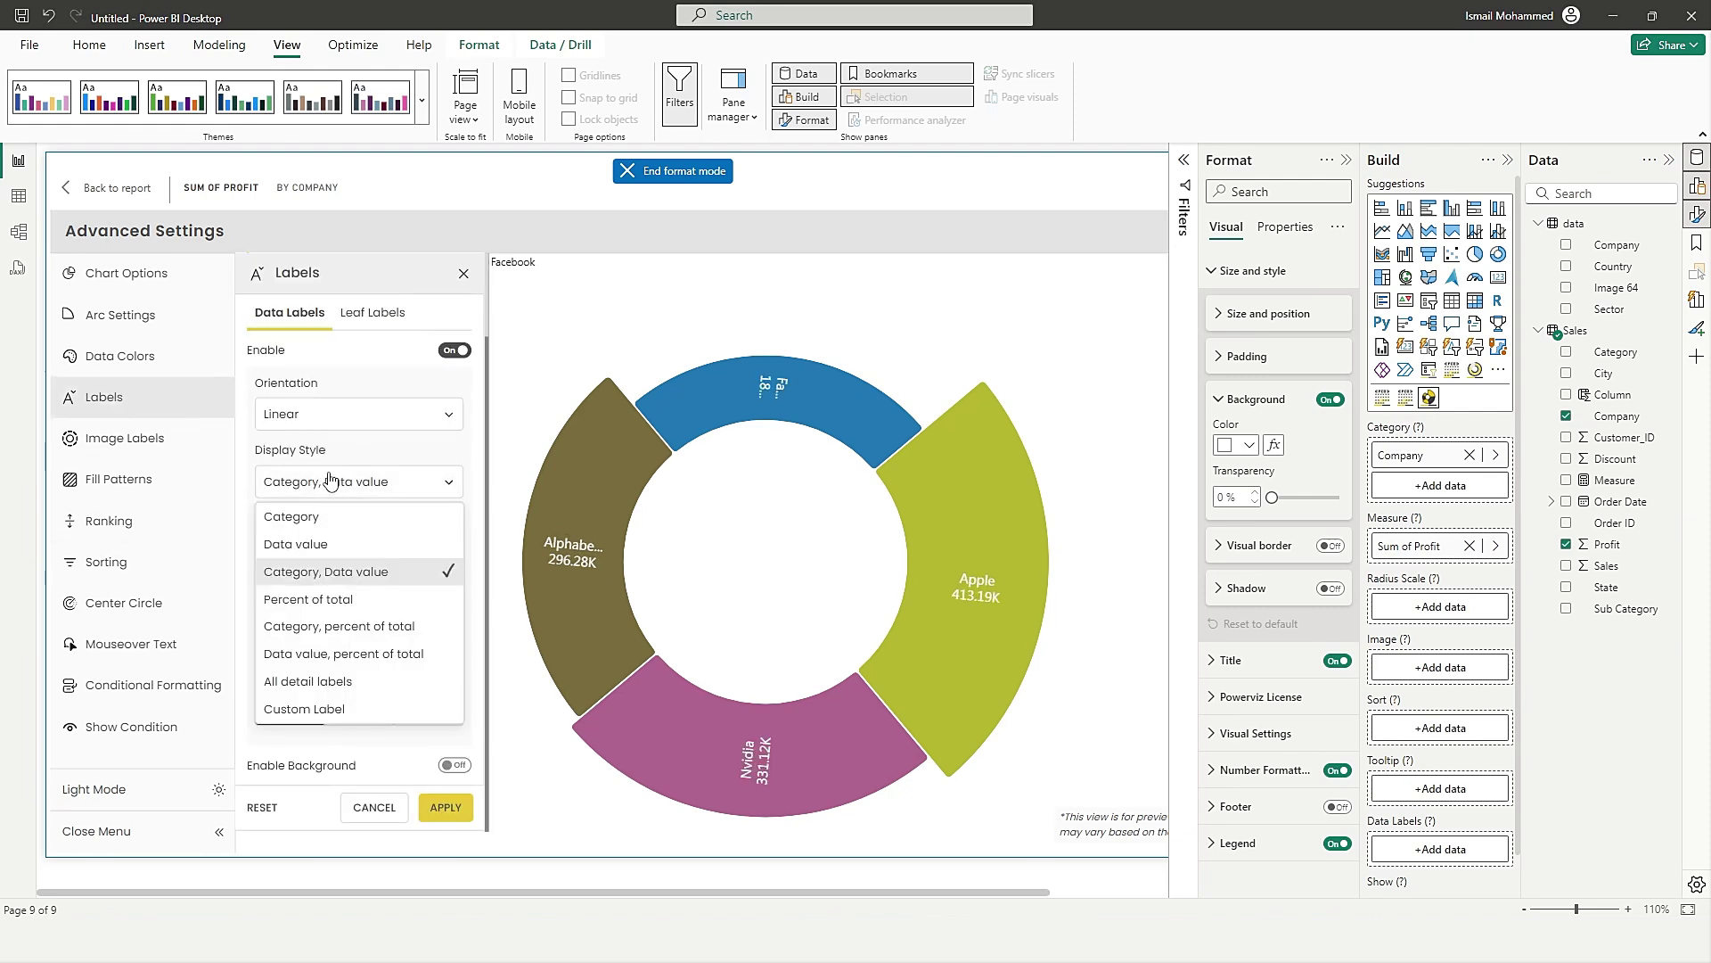
{"action": "left_click", "coordinate": [323, 529]}
{"action": "left_click", "coordinate": [450, 810]}
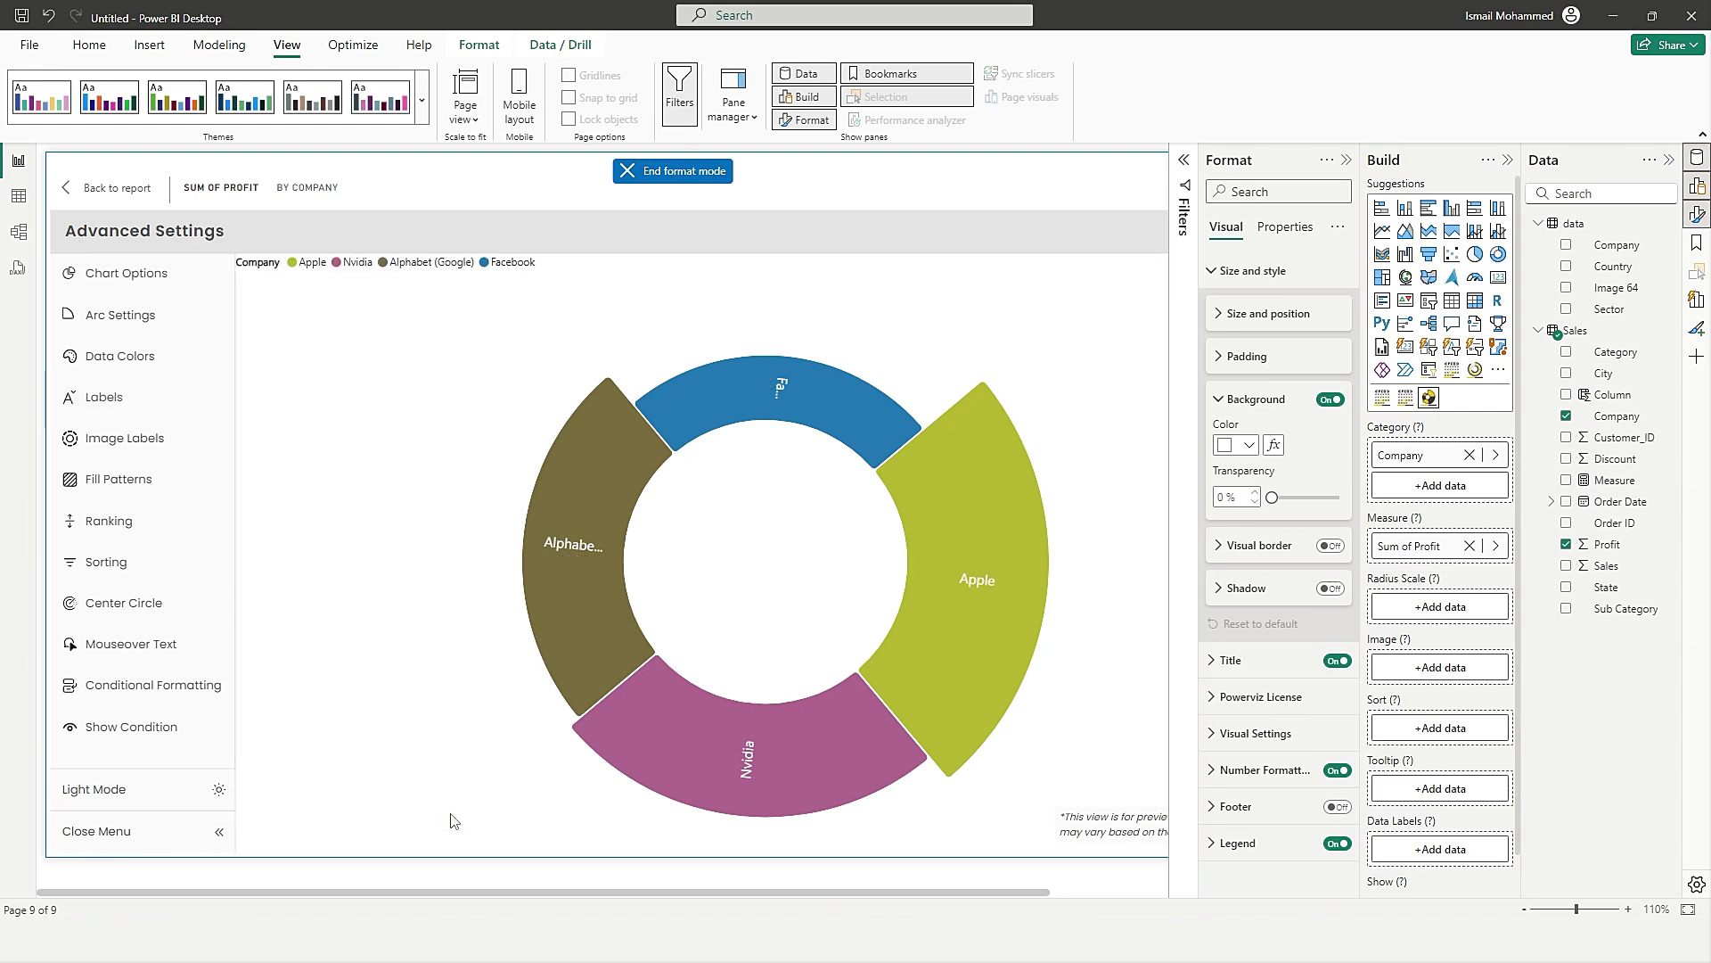
Apply the All detail labels display style to the data labels after trying Data value.
{"action": "left_click", "coordinate": [125, 437]}
{"action": "left_click", "coordinate": [103, 396]}
{"action": "left_click", "coordinate": [335, 511]}
{"action": "left_click", "coordinate": [335, 513]}
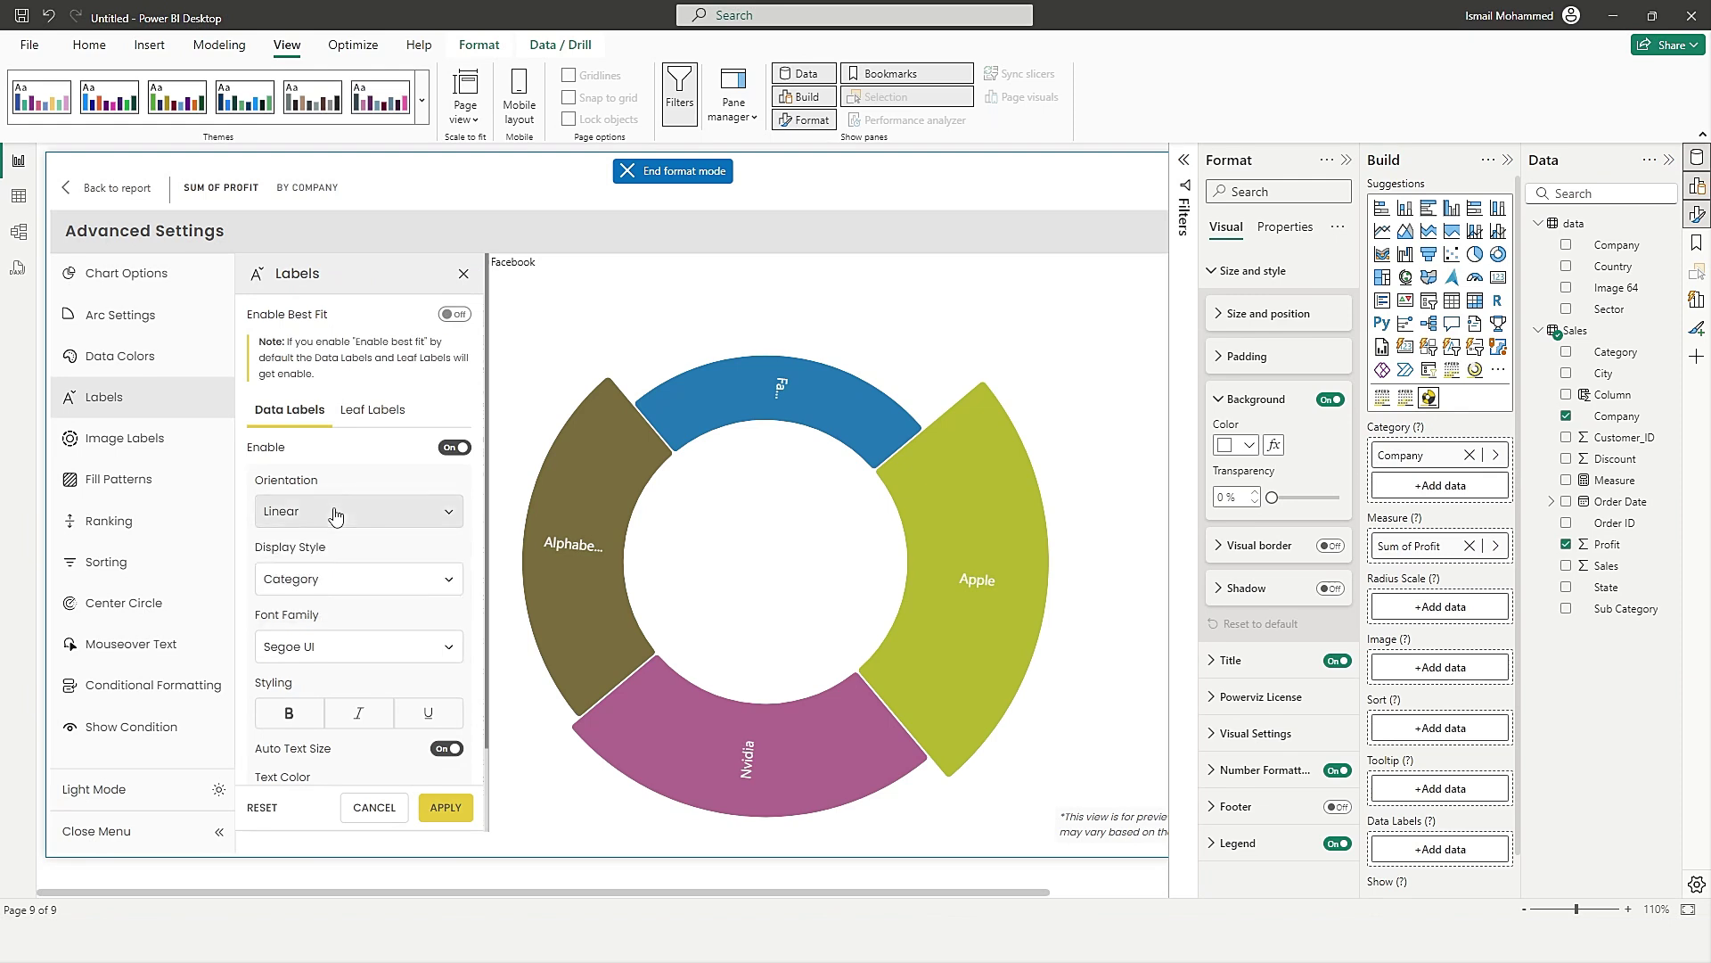
{"action": "left_click", "coordinate": [321, 580]}
{"action": "left_click", "coordinate": [329, 653]}
{"action": "left_click", "coordinate": [341, 589]}
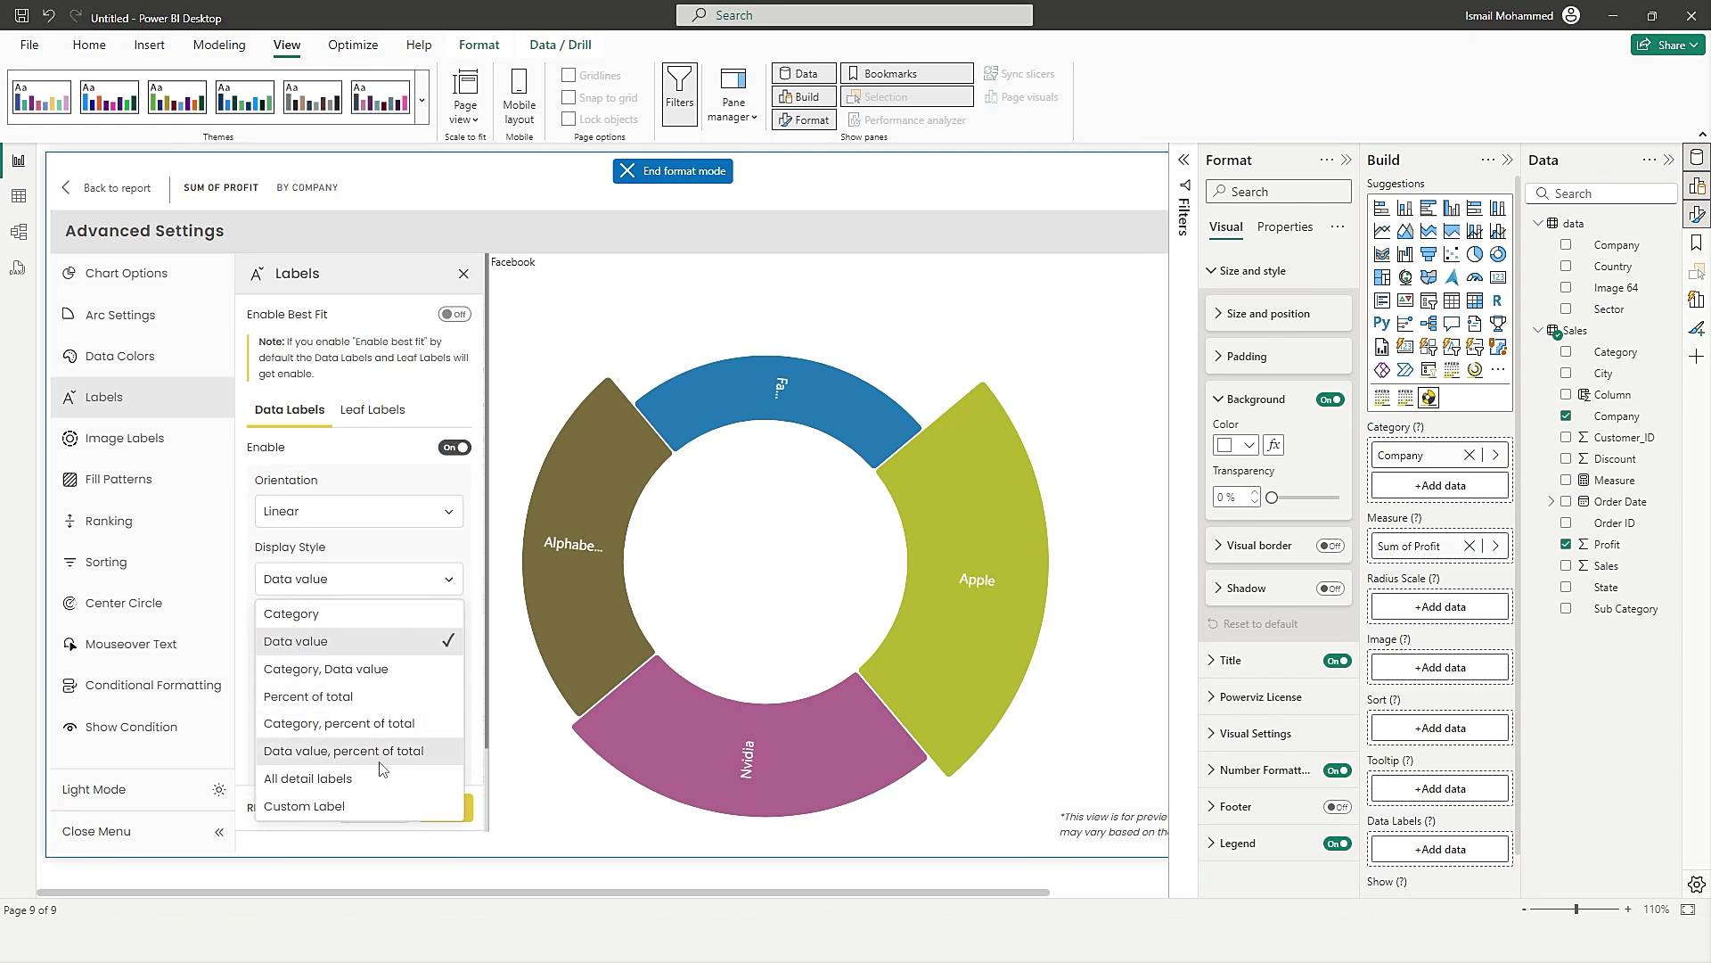
{"action": "left_click", "coordinate": [329, 780]}
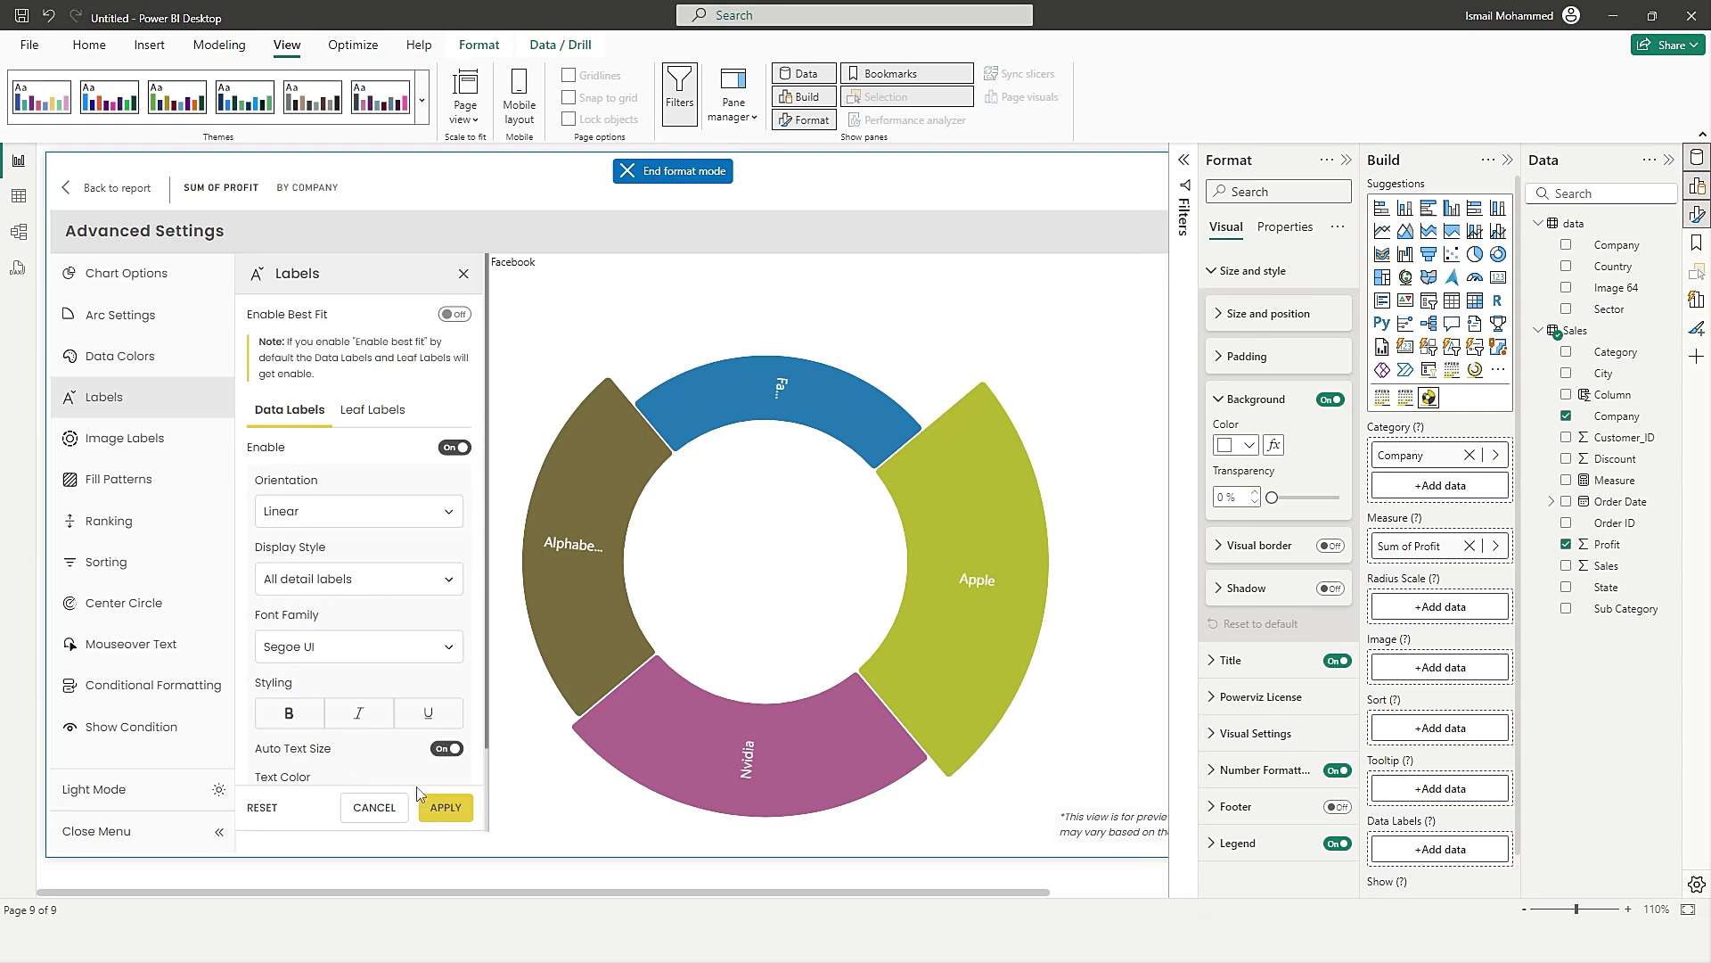
{"action": "left_click", "coordinate": [443, 808]}
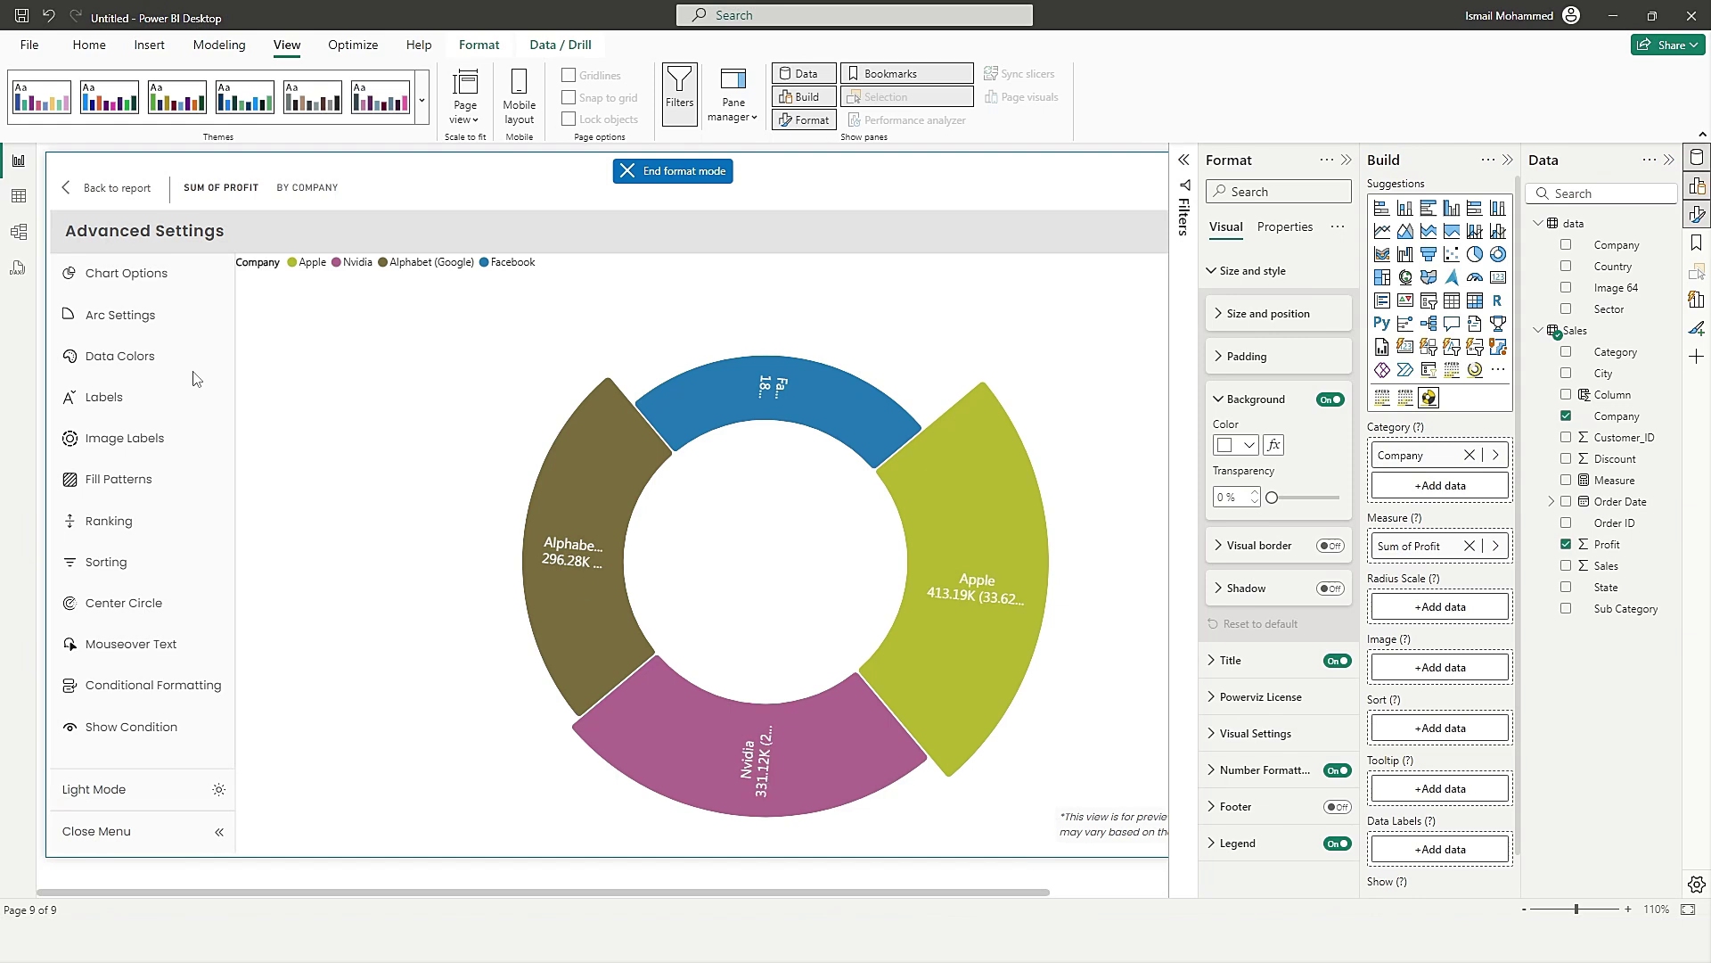
Return to the report page and enlarge the chart toward the page's upper-left corner.
{"action": "left_click", "coordinate": [73, 188]}
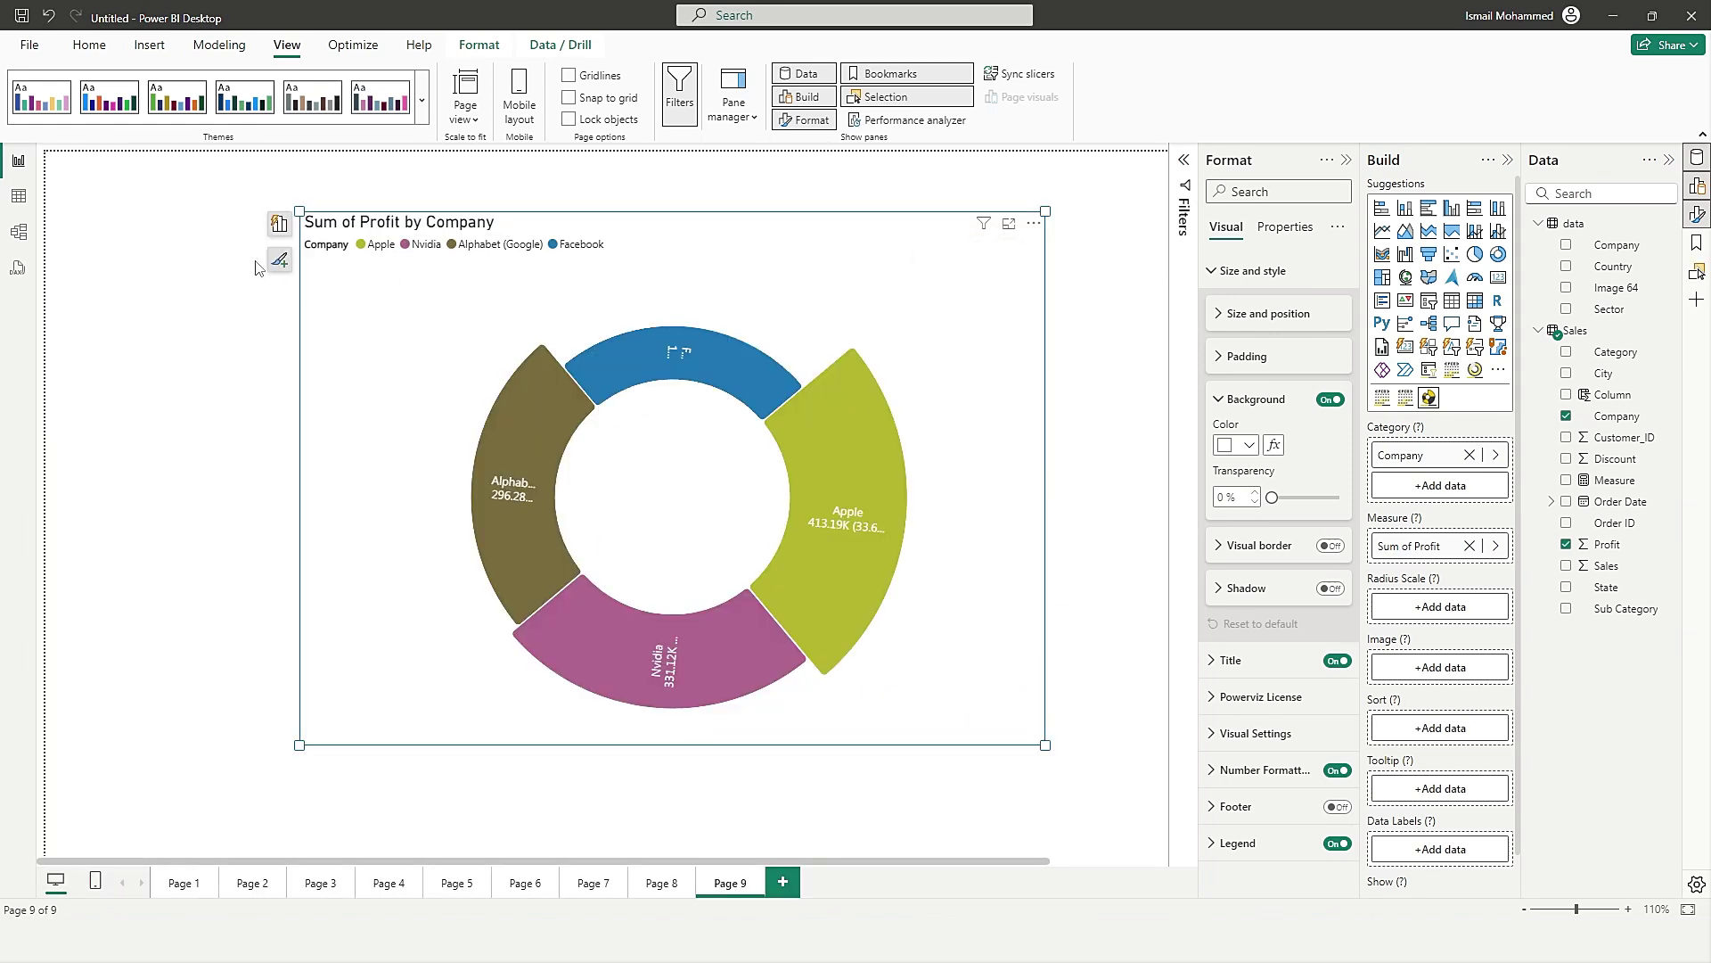
{"action": "left_click_drag", "start_coordinate": [299, 212], "coordinate": [116, 151]}
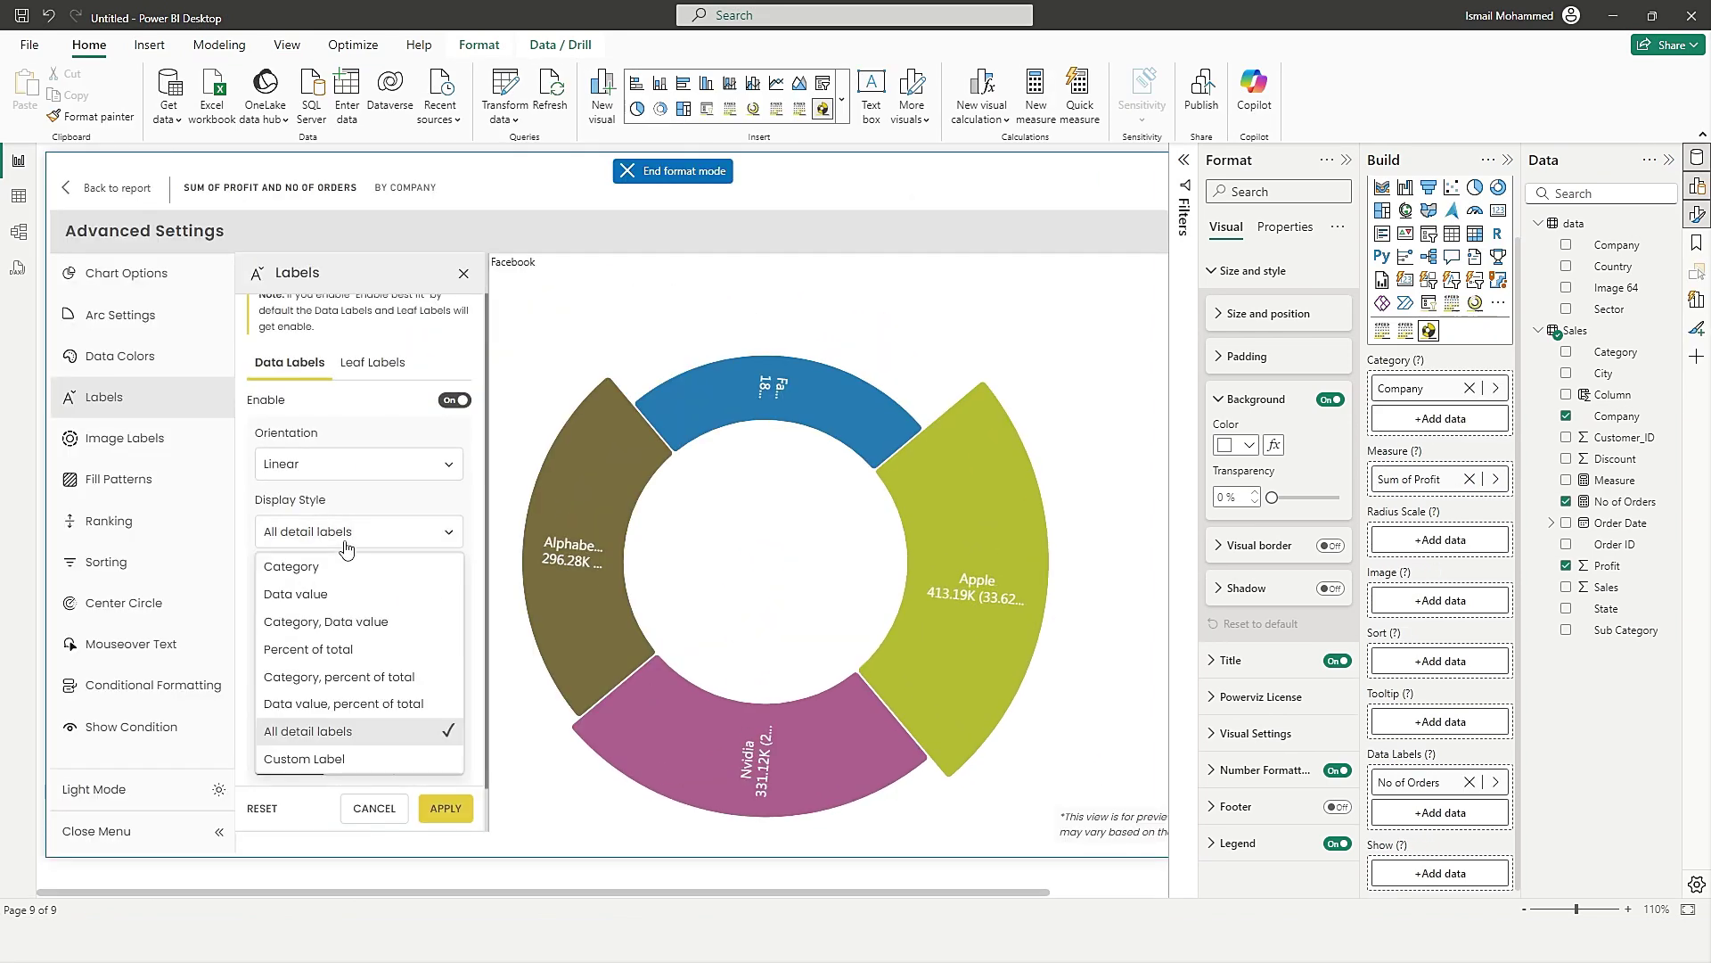
Set the label display style to Custom Label and examine the DISTINCTCOUNT formula of the No of Orders measure used for Data Labels.
{"action": "left_click", "coordinate": [324, 765]}
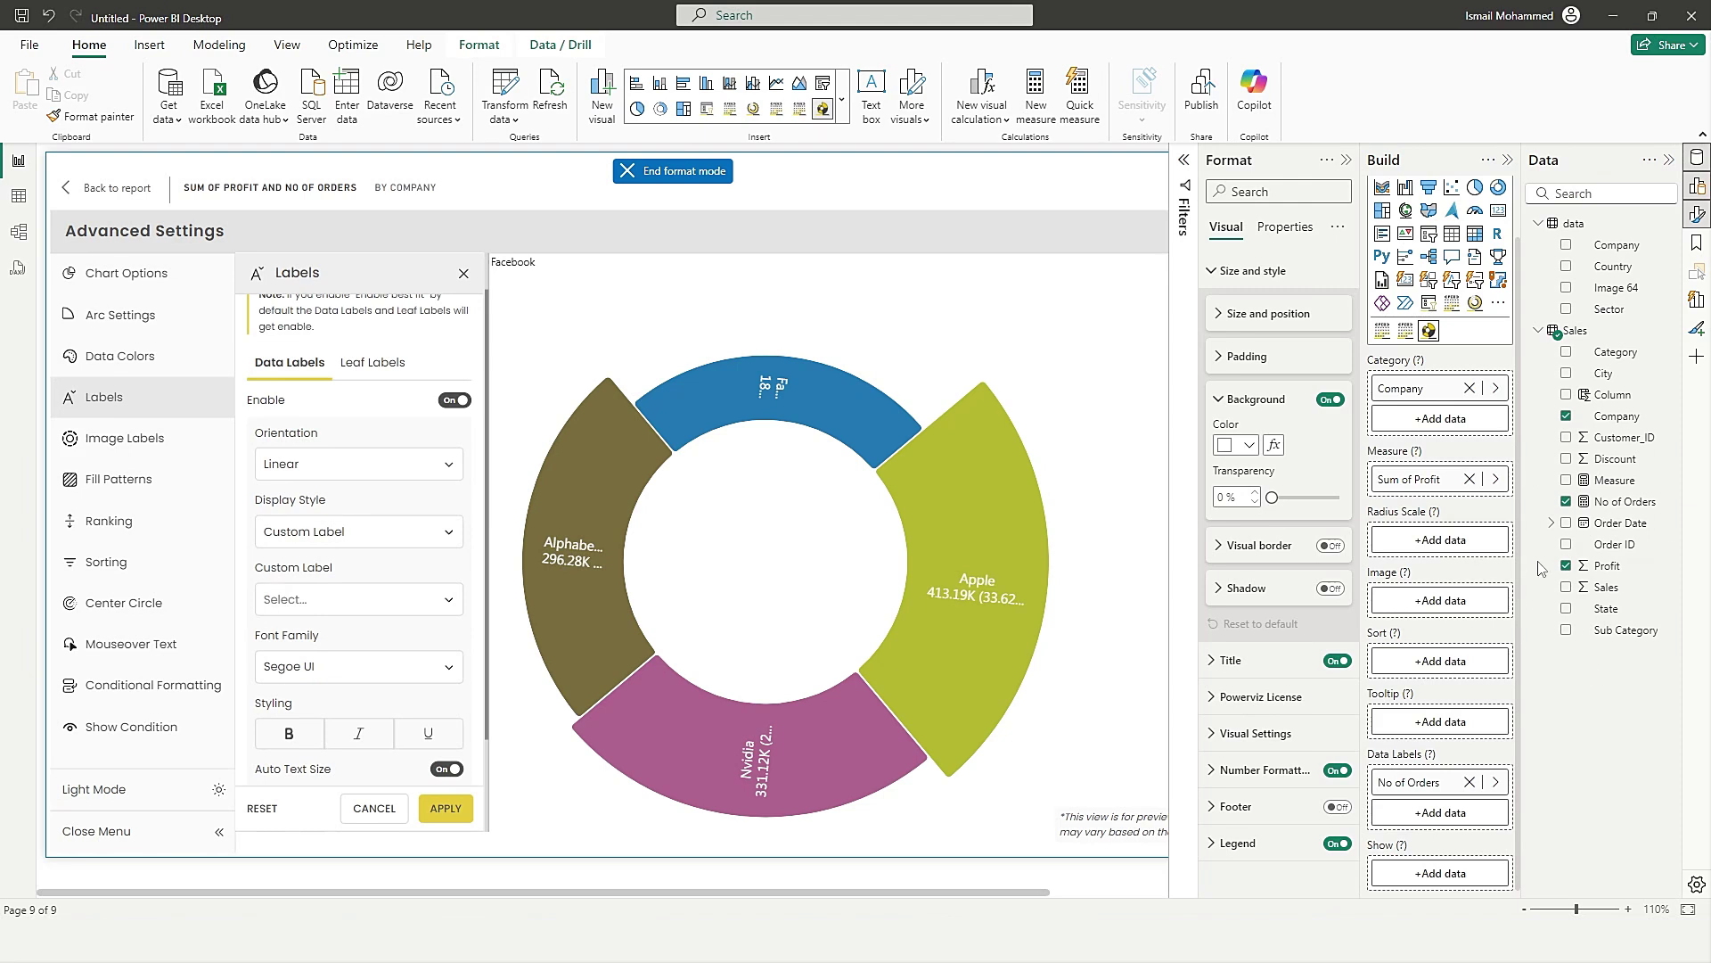
{"action": "left_click", "coordinate": [1615, 502]}
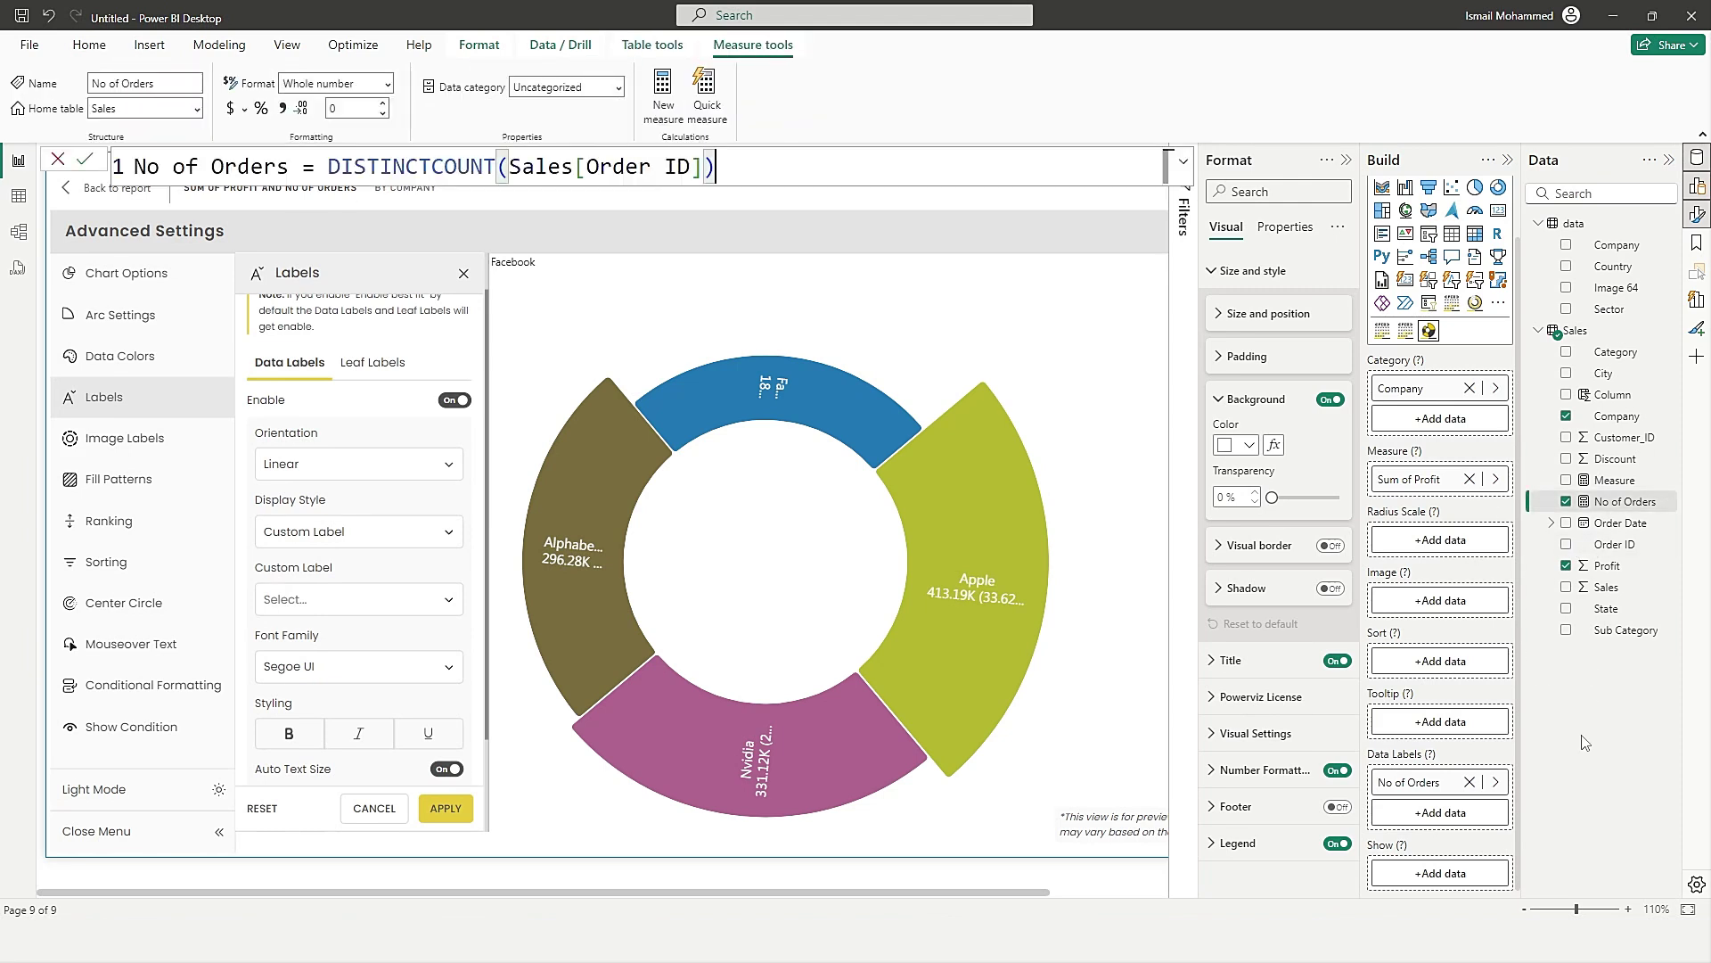
{"action": "left_click_drag", "start_coordinate": [289, 166], "coordinate": [122, 168]}
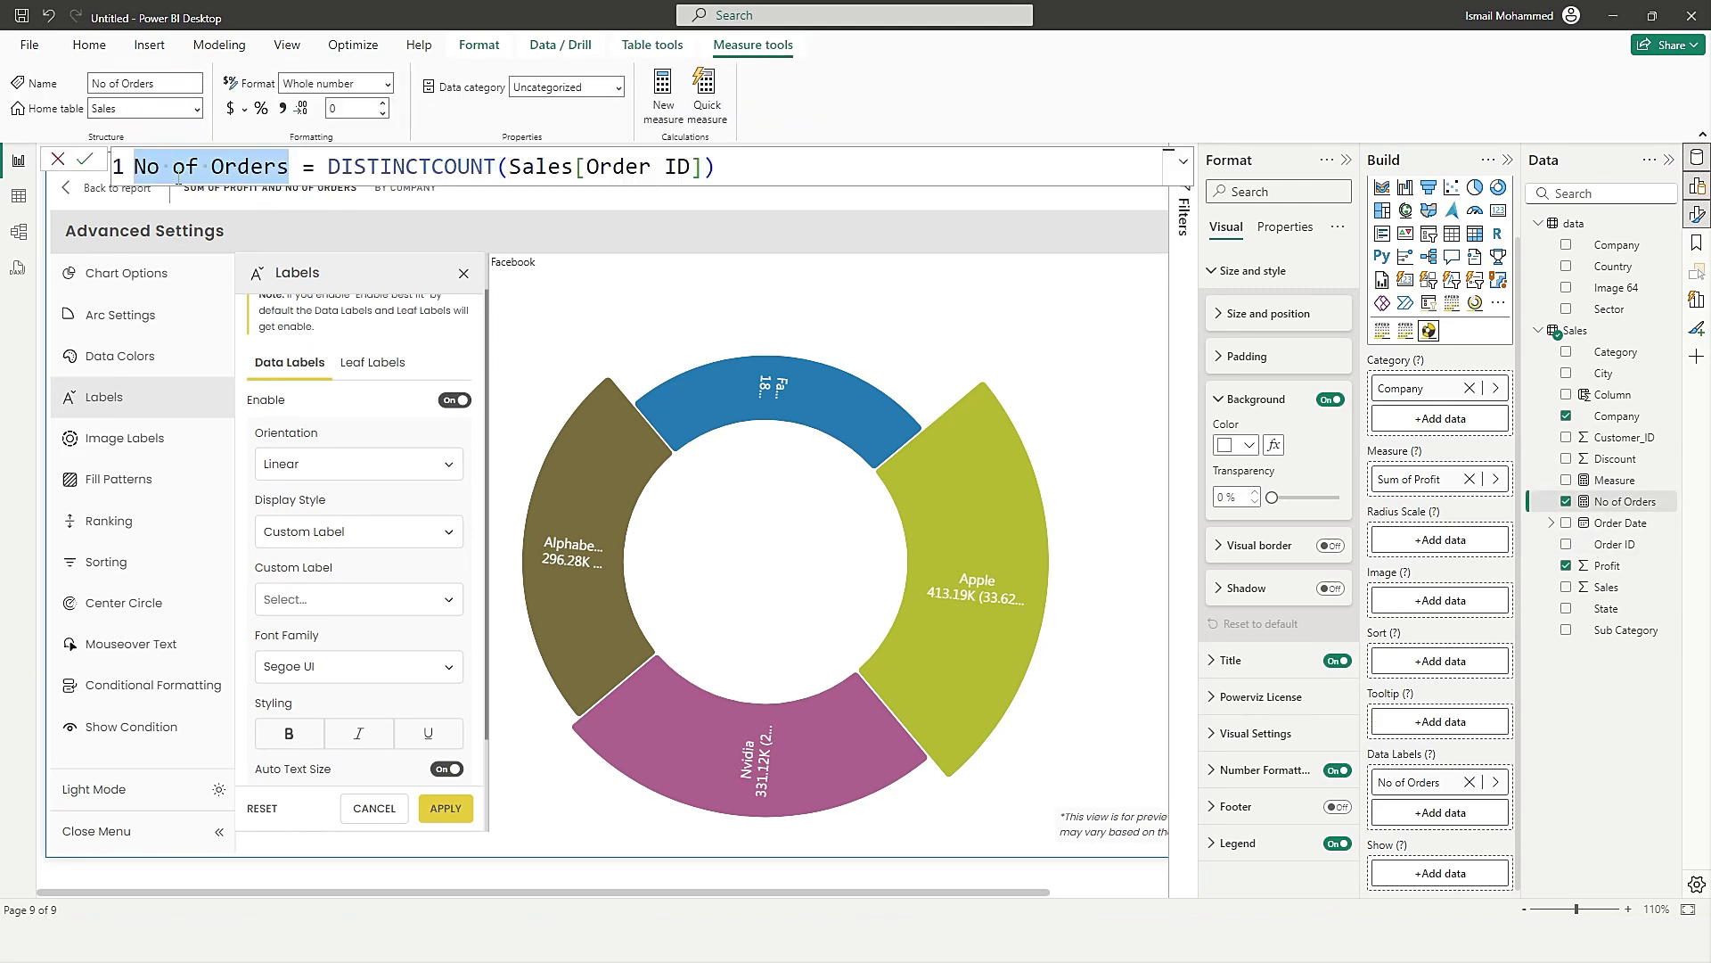
{"action": "left_click_drag", "start_coordinate": [333, 178], "coordinate": [718, 167]}
{"action": "left_click", "coordinate": [754, 172]}
{"action": "left_click_drag", "start_coordinate": [1626, 503], "coordinate": [1464, 821]}
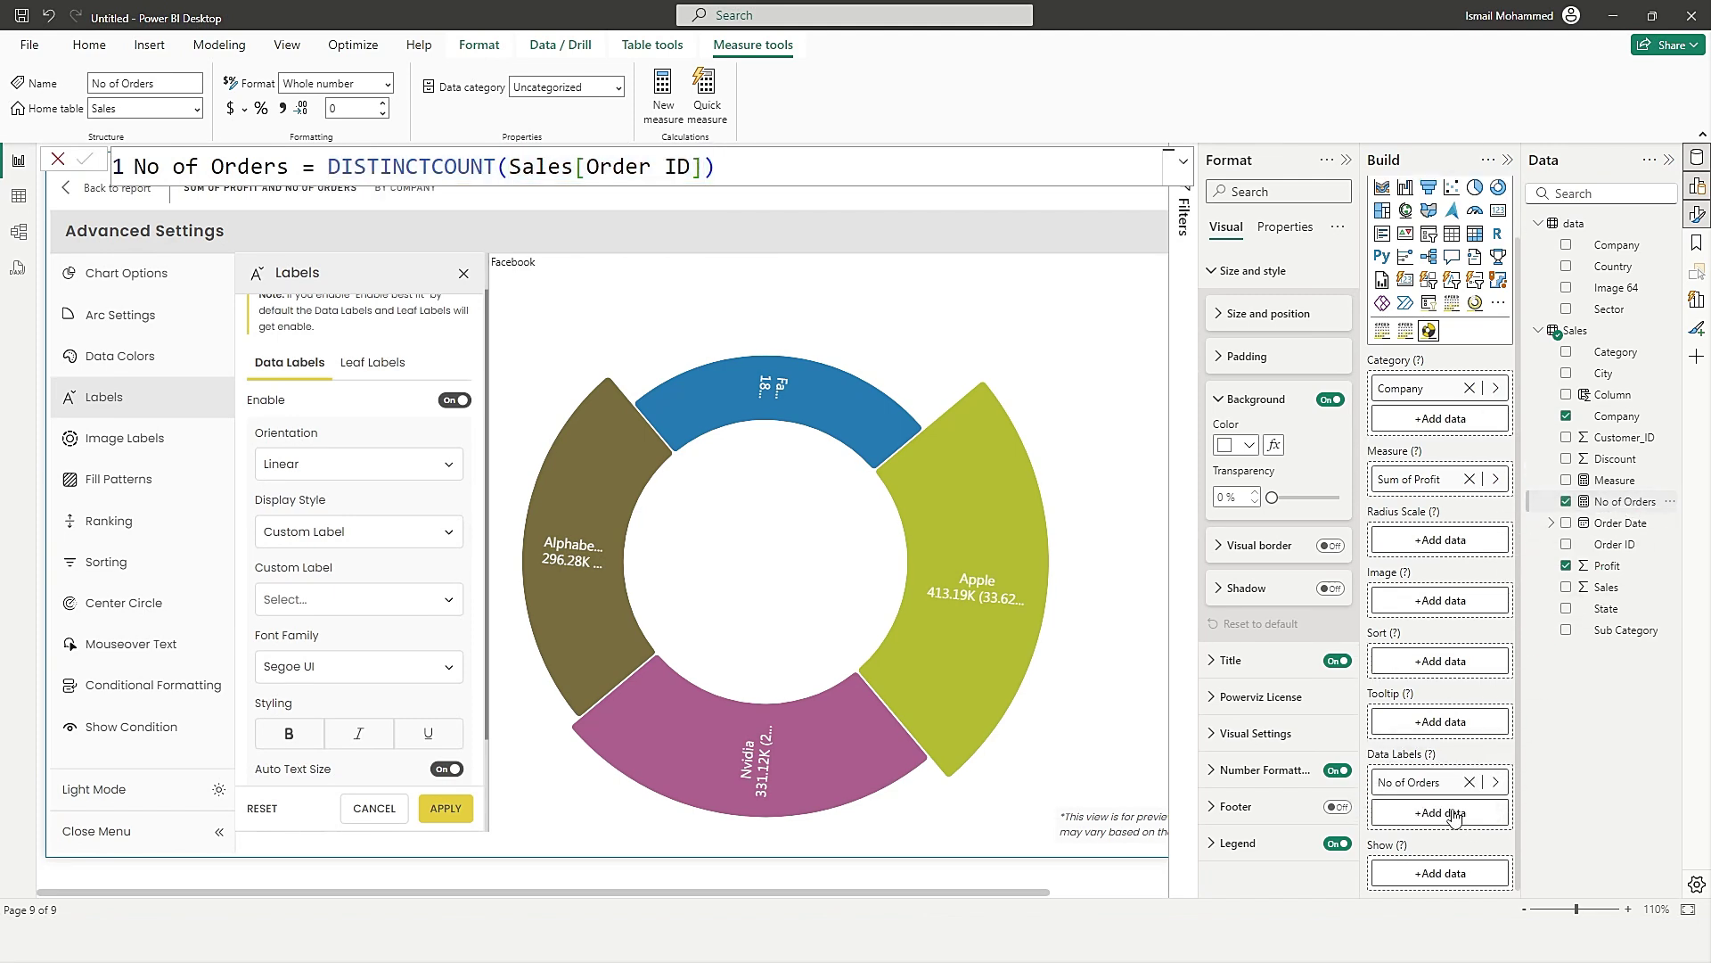
Choose No of Orders as the custom label and apply it to the chart.
{"action": "left_click", "coordinate": [325, 590]}
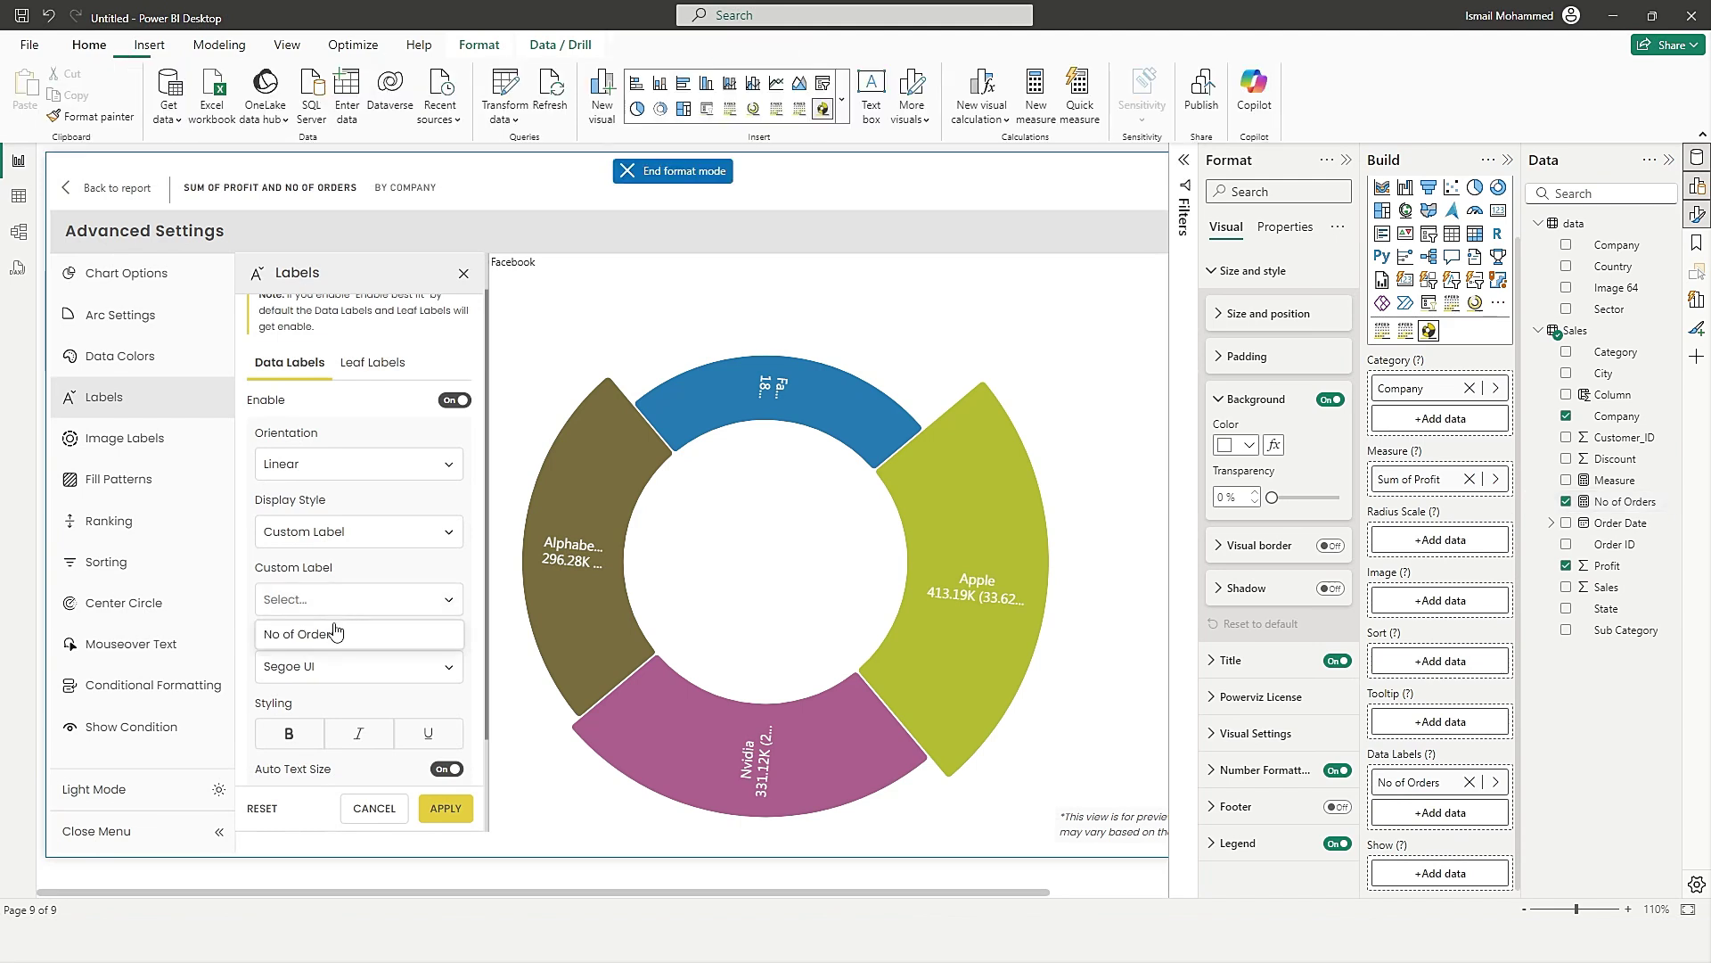
{"action": "left_click", "coordinate": [336, 635]}
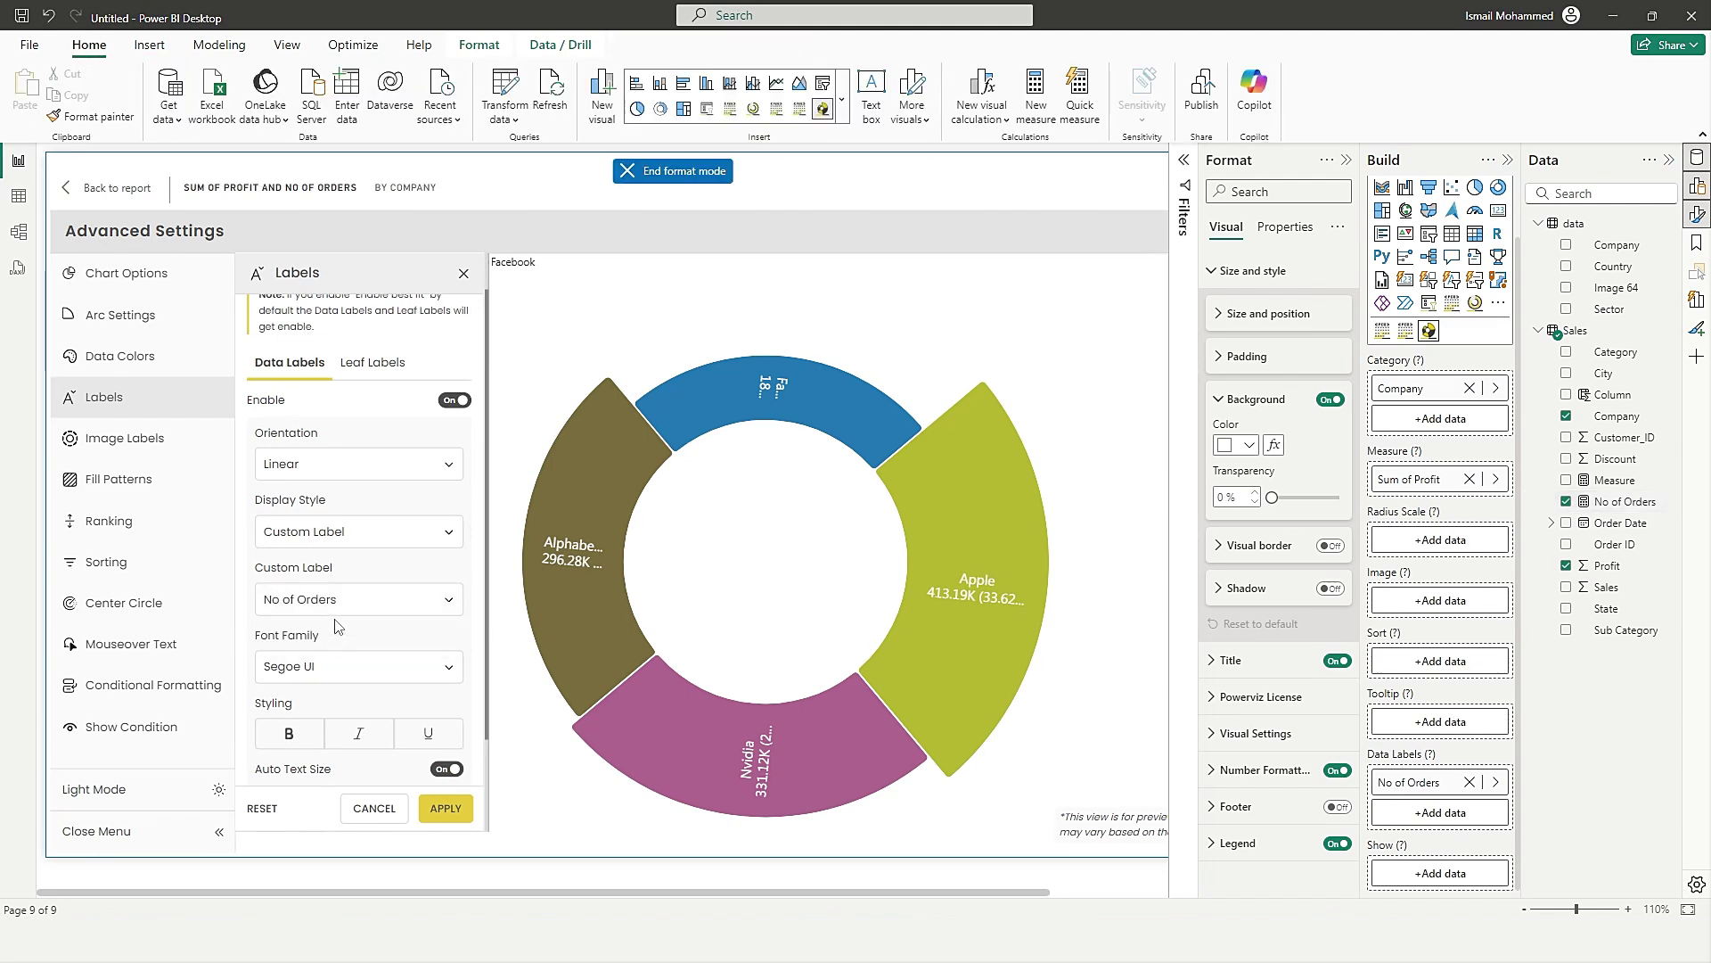
{"action": "left_click", "coordinate": [445, 809]}
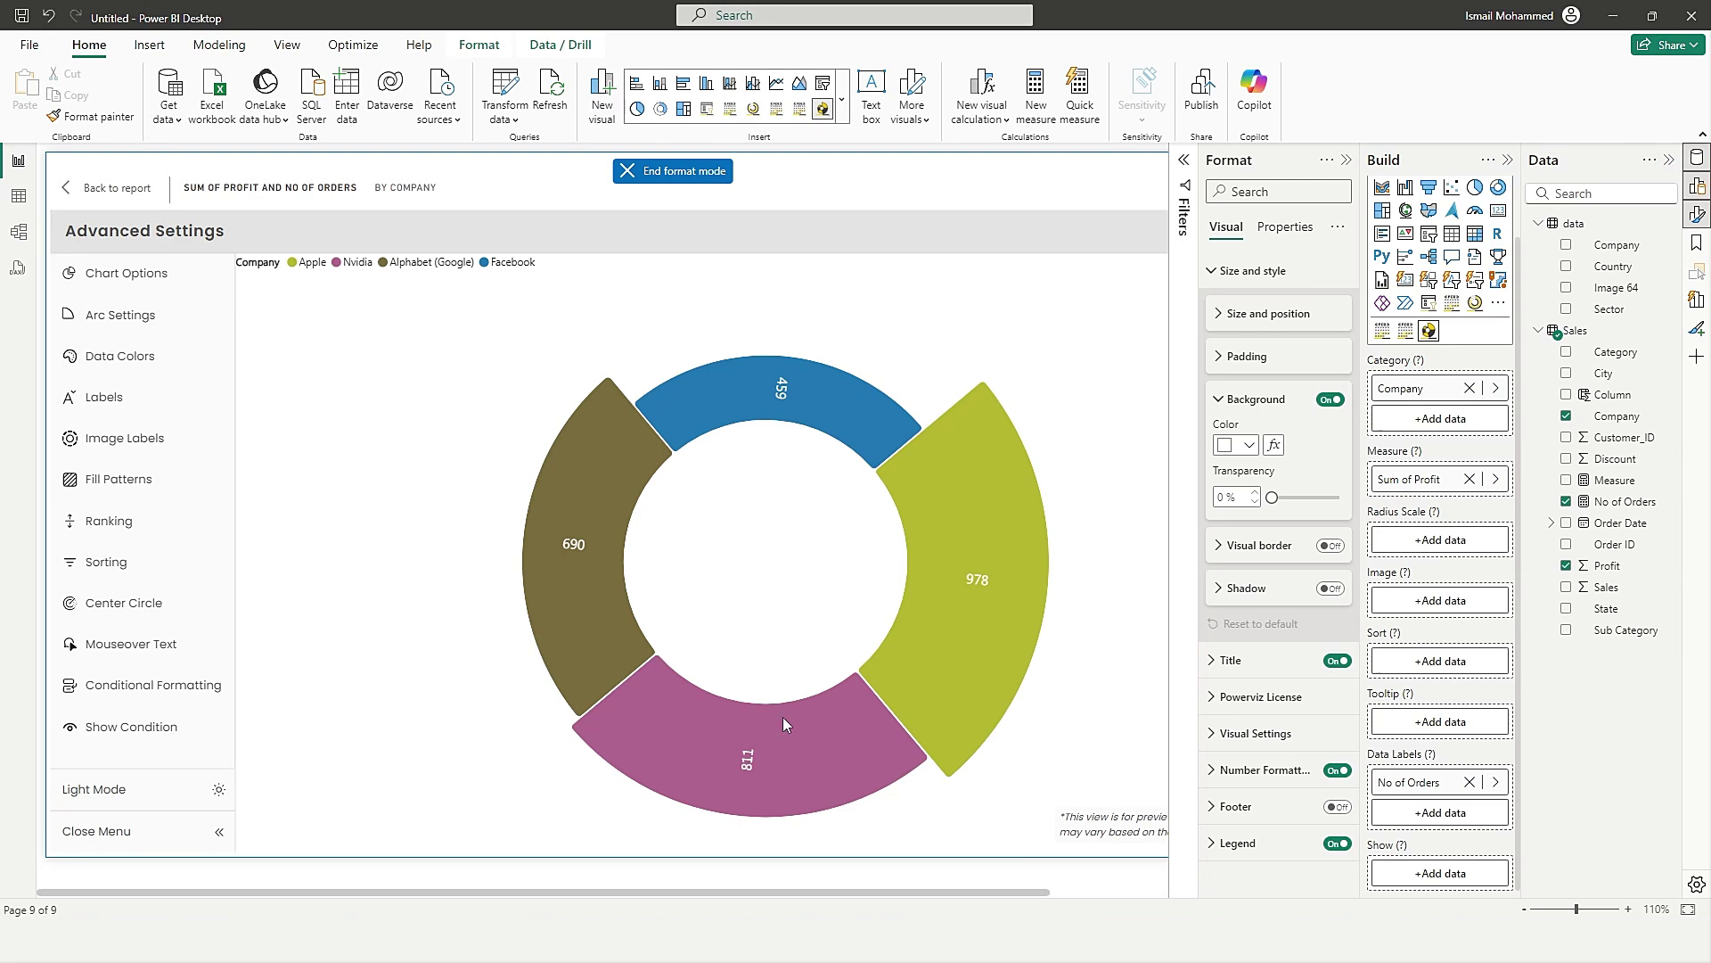
Look through the label font families and try bold, italic and underline styling on the data labels.
{"action": "left_click", "coordinate": [103, 397]}
{"action": "left_click", "coordinate": [326, 551]}
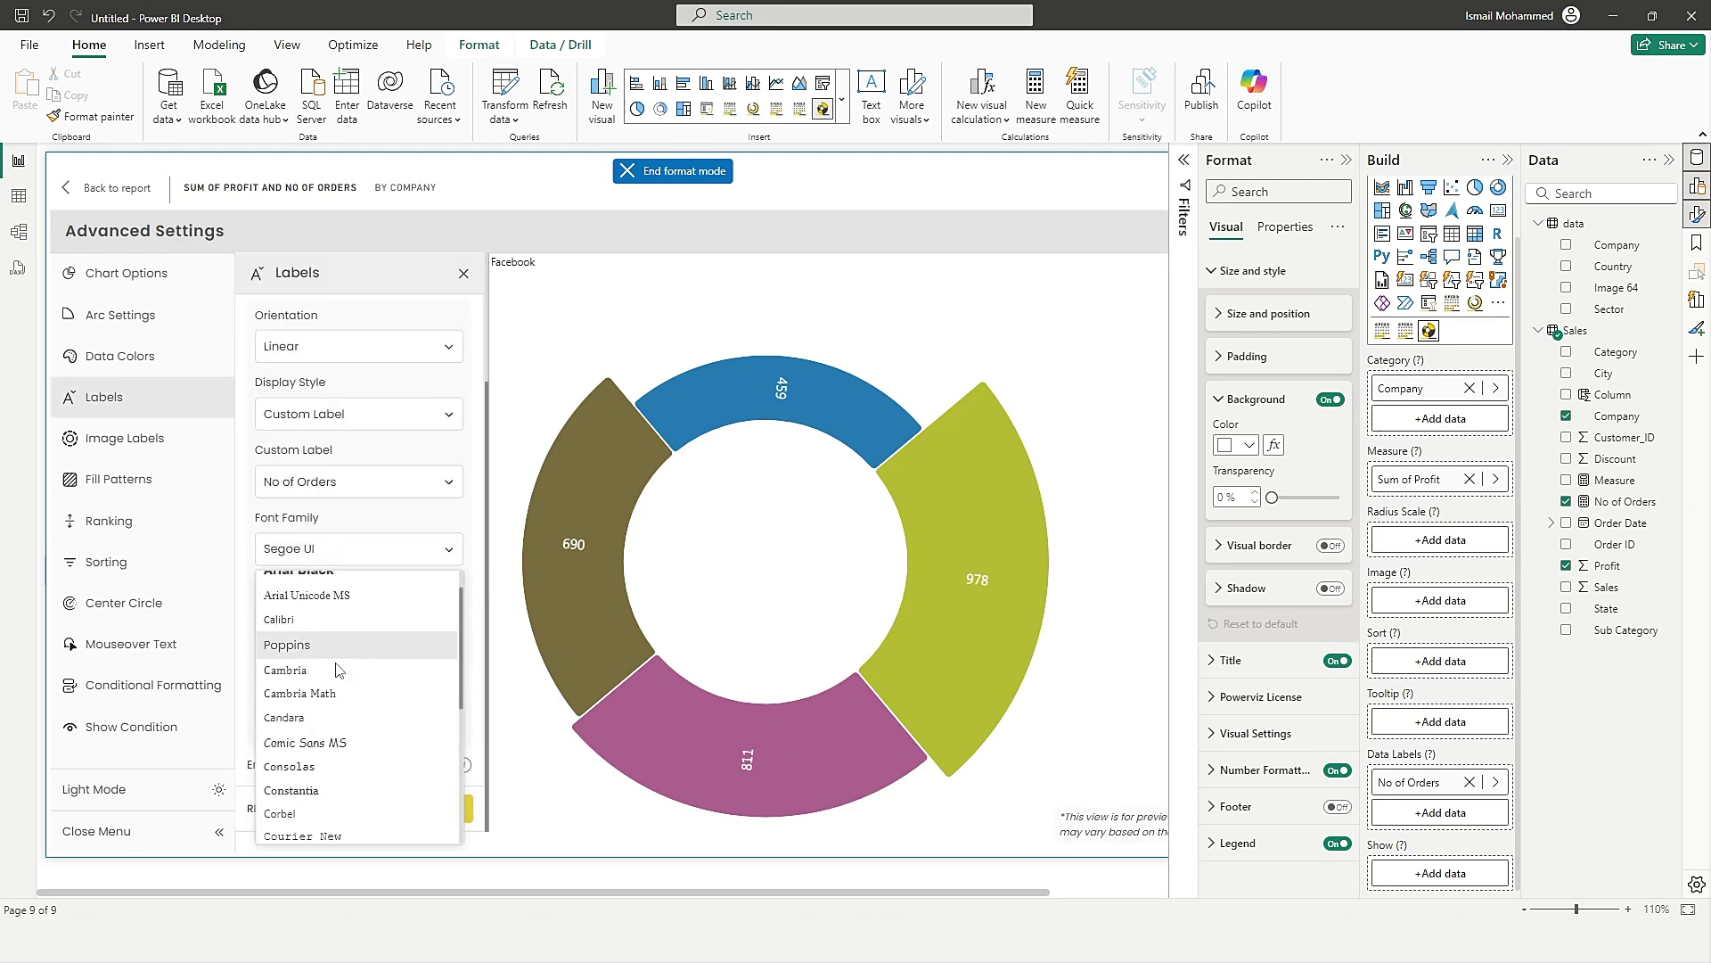
{"action": "left_click", "coordinate": [392, 544]}
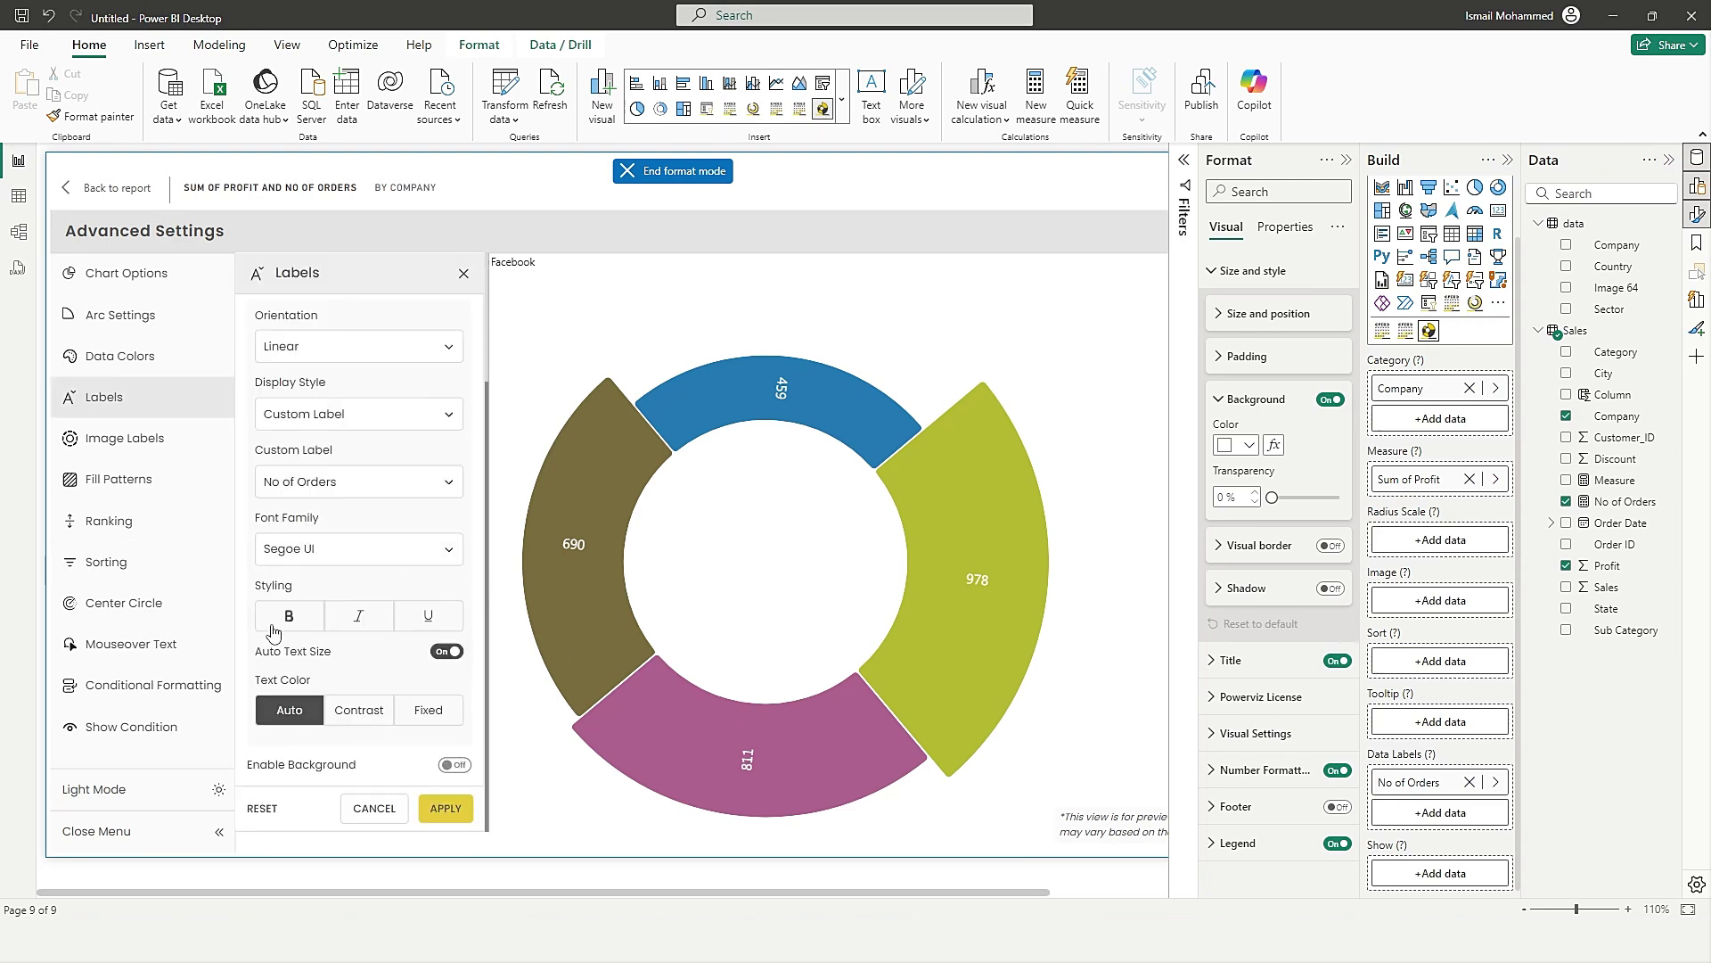
{"action": "left_click", "coordinate": [287, 627]}
{"action": "left_click", "coordinate": [357, 629]}
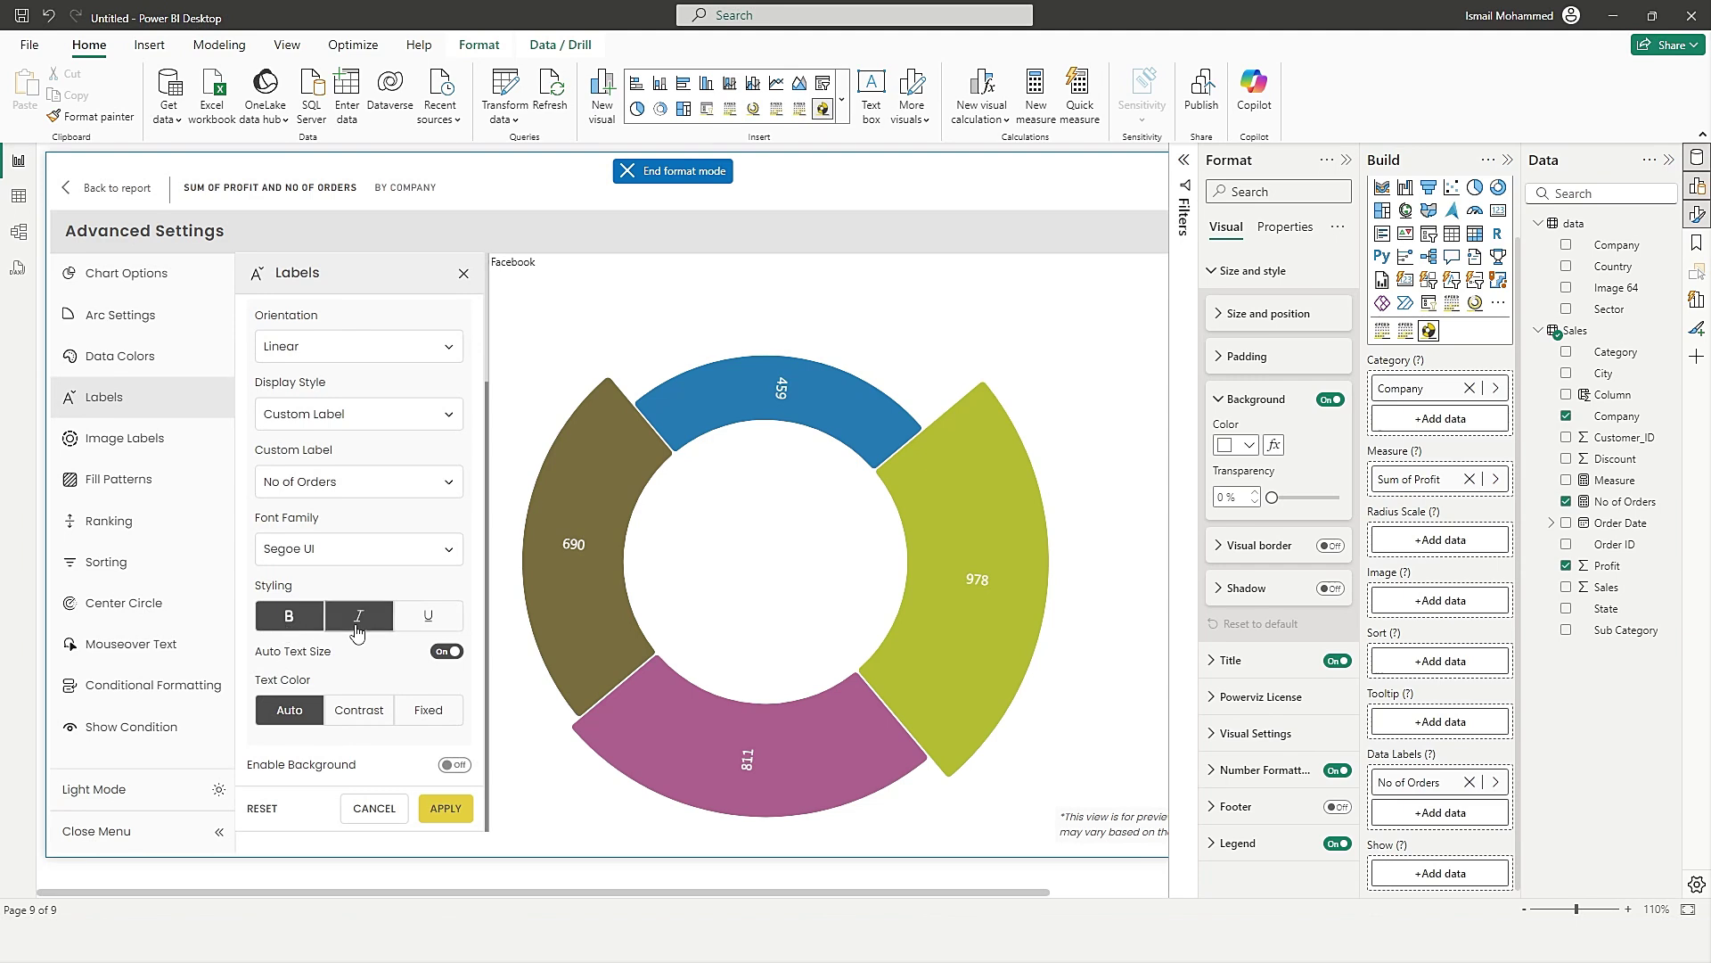
{"action": "left_click", "coordinate": [428, 629]}
{"action": "left_click", "coordinate": [312, 629]}
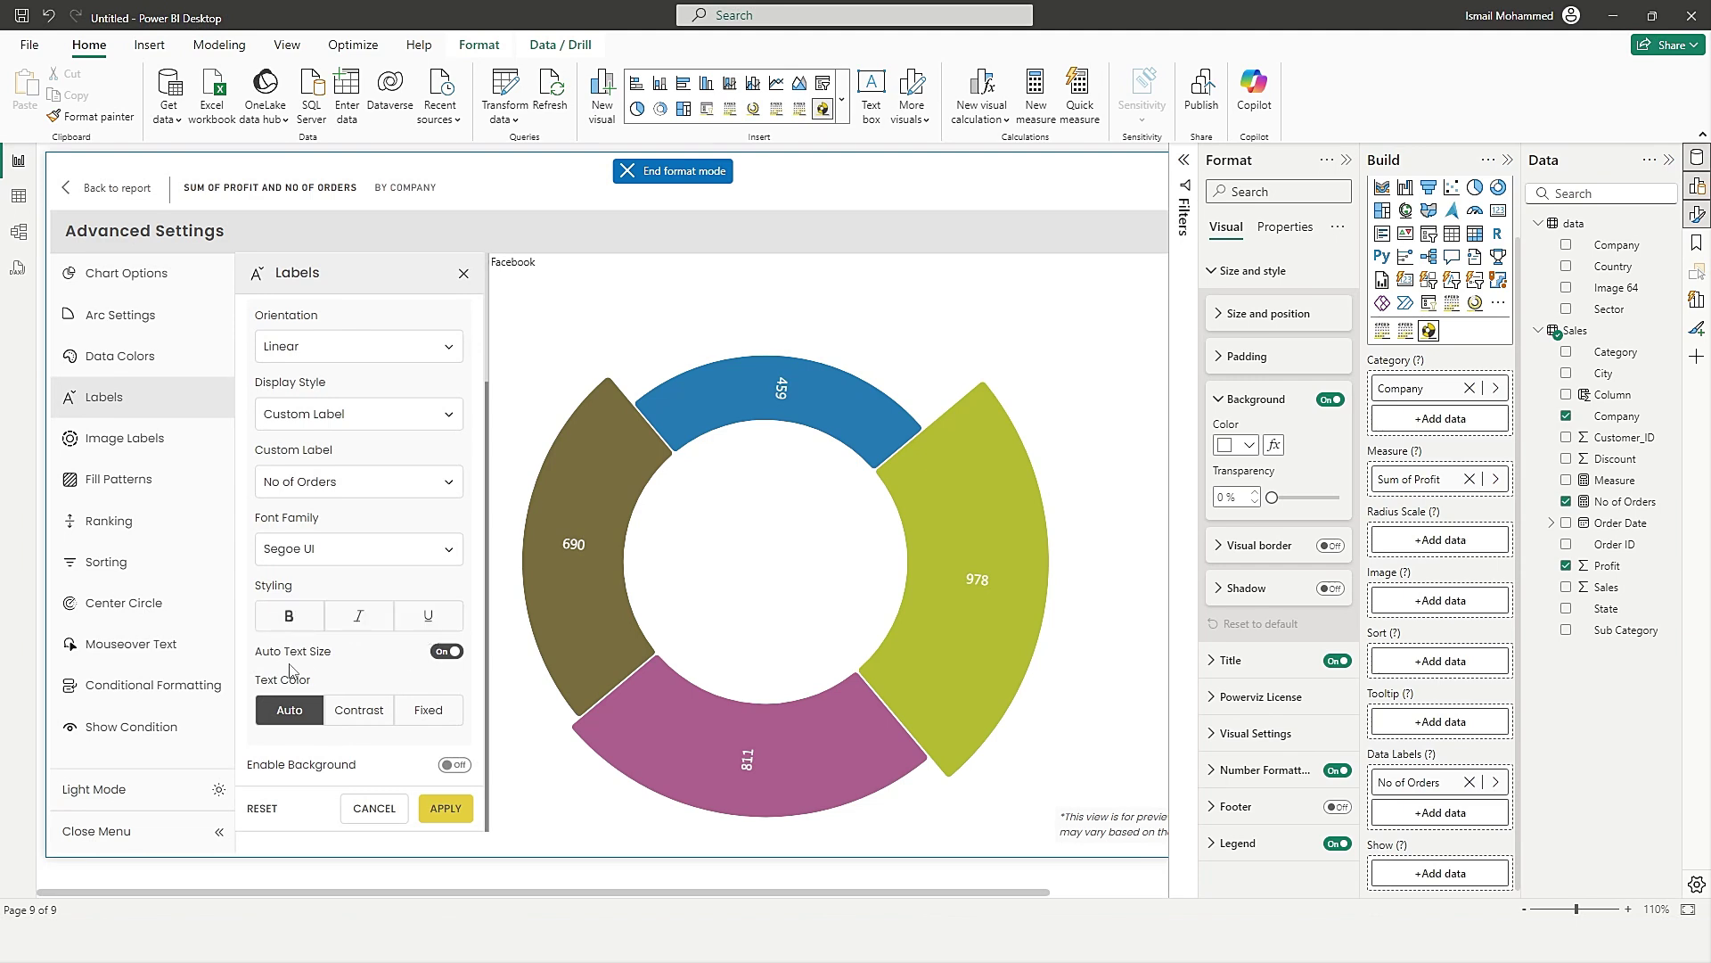
Turn off auto text size for the data labels, set the text size to 10 and apply it.
{"action": "left_click", "coordinate": [446, 653]}
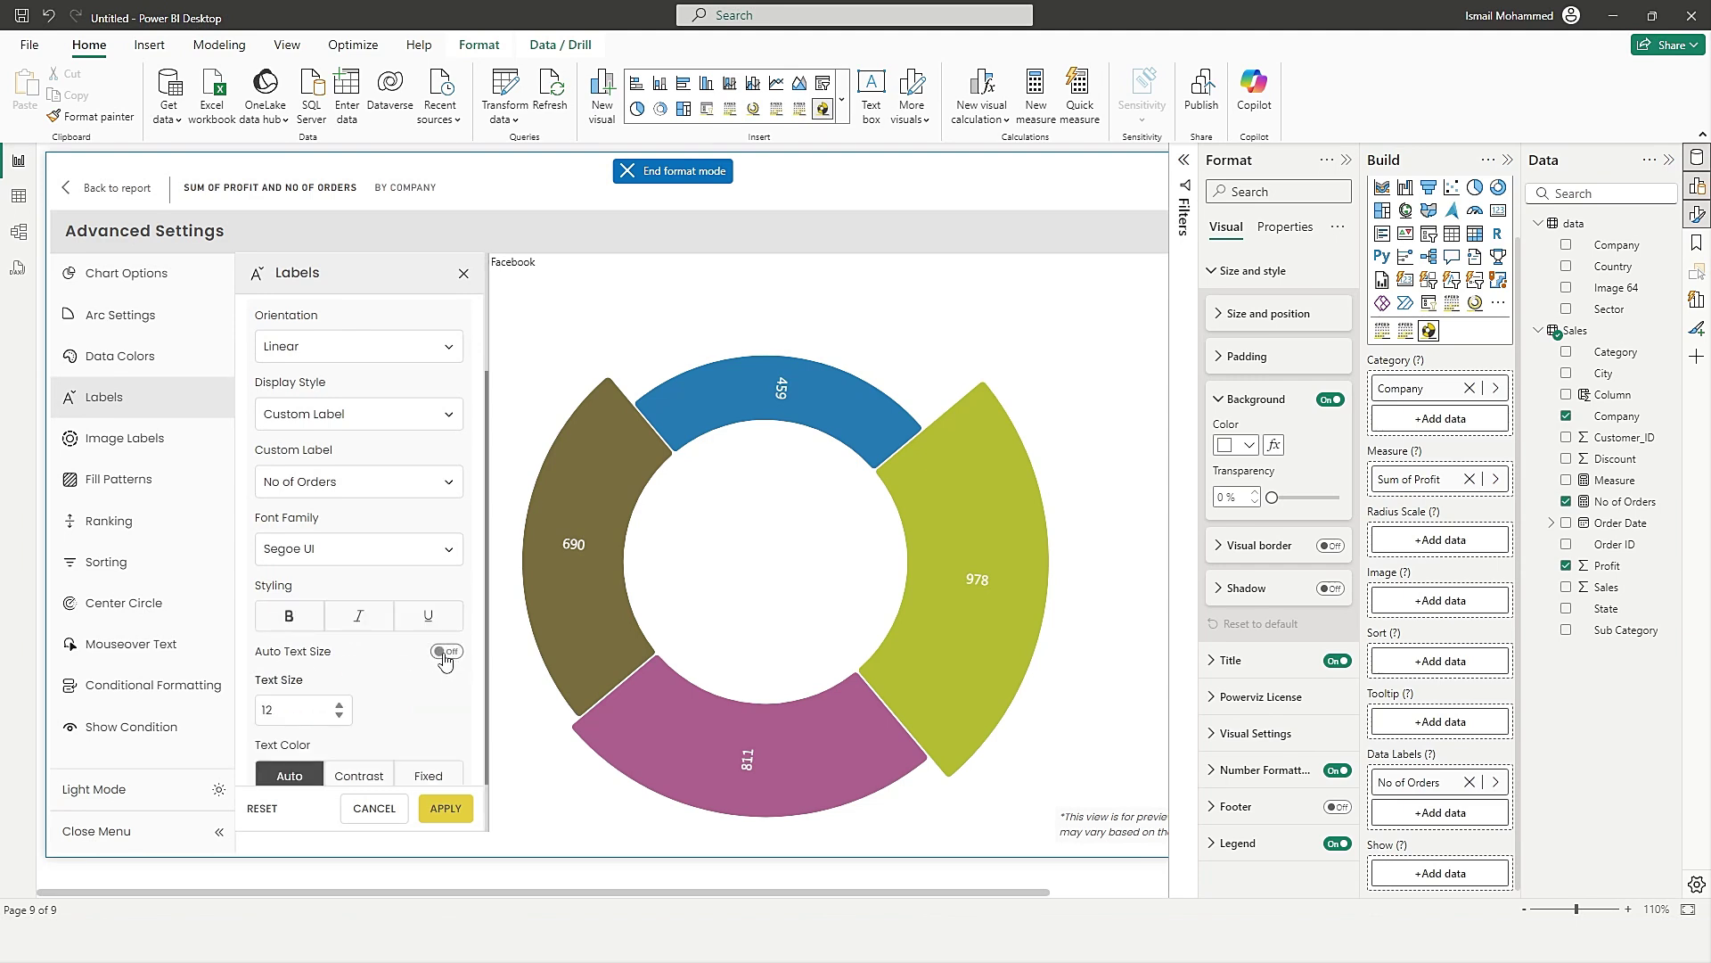
{"action": "left_click_drag", "start_coordinate": [299, 711], "coordinate": [258, 711]}
{"action": "left_click", "coordinate": [446, 809]}
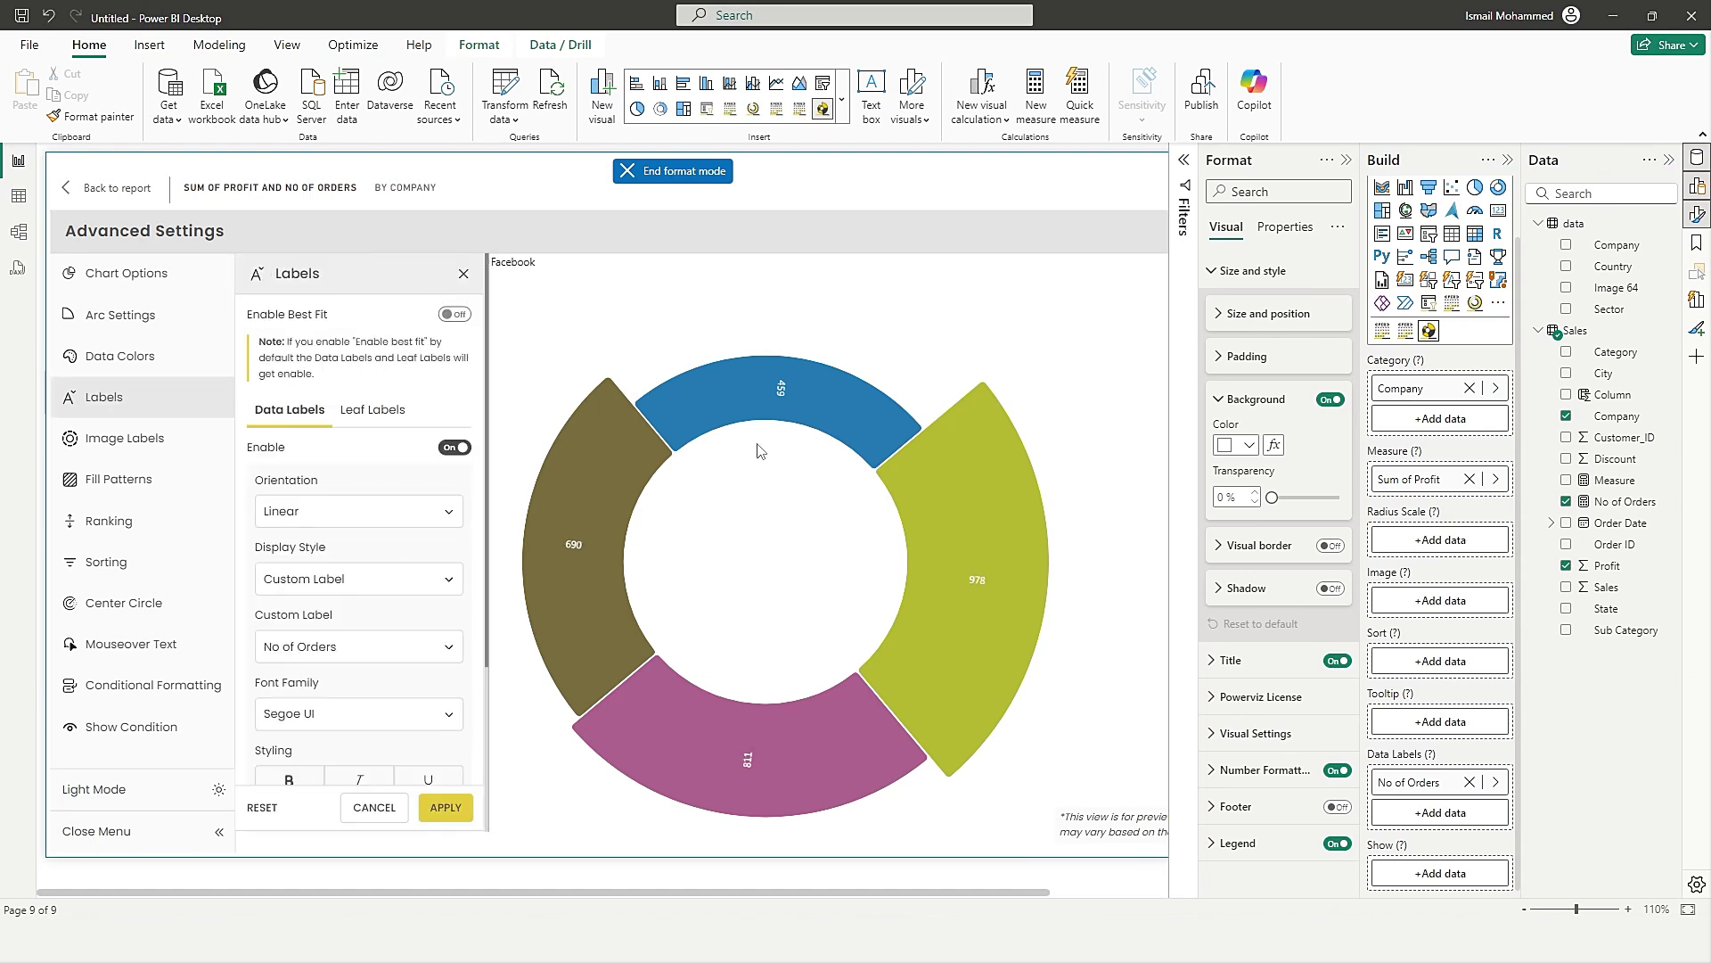
Try the Contrast text color option, then apply a Fixed data label color of blue 4A90E2.
{"action": "scroll", "coordinate": [413, 632], "scroll_direction": "down", "scroll_amount": 3}
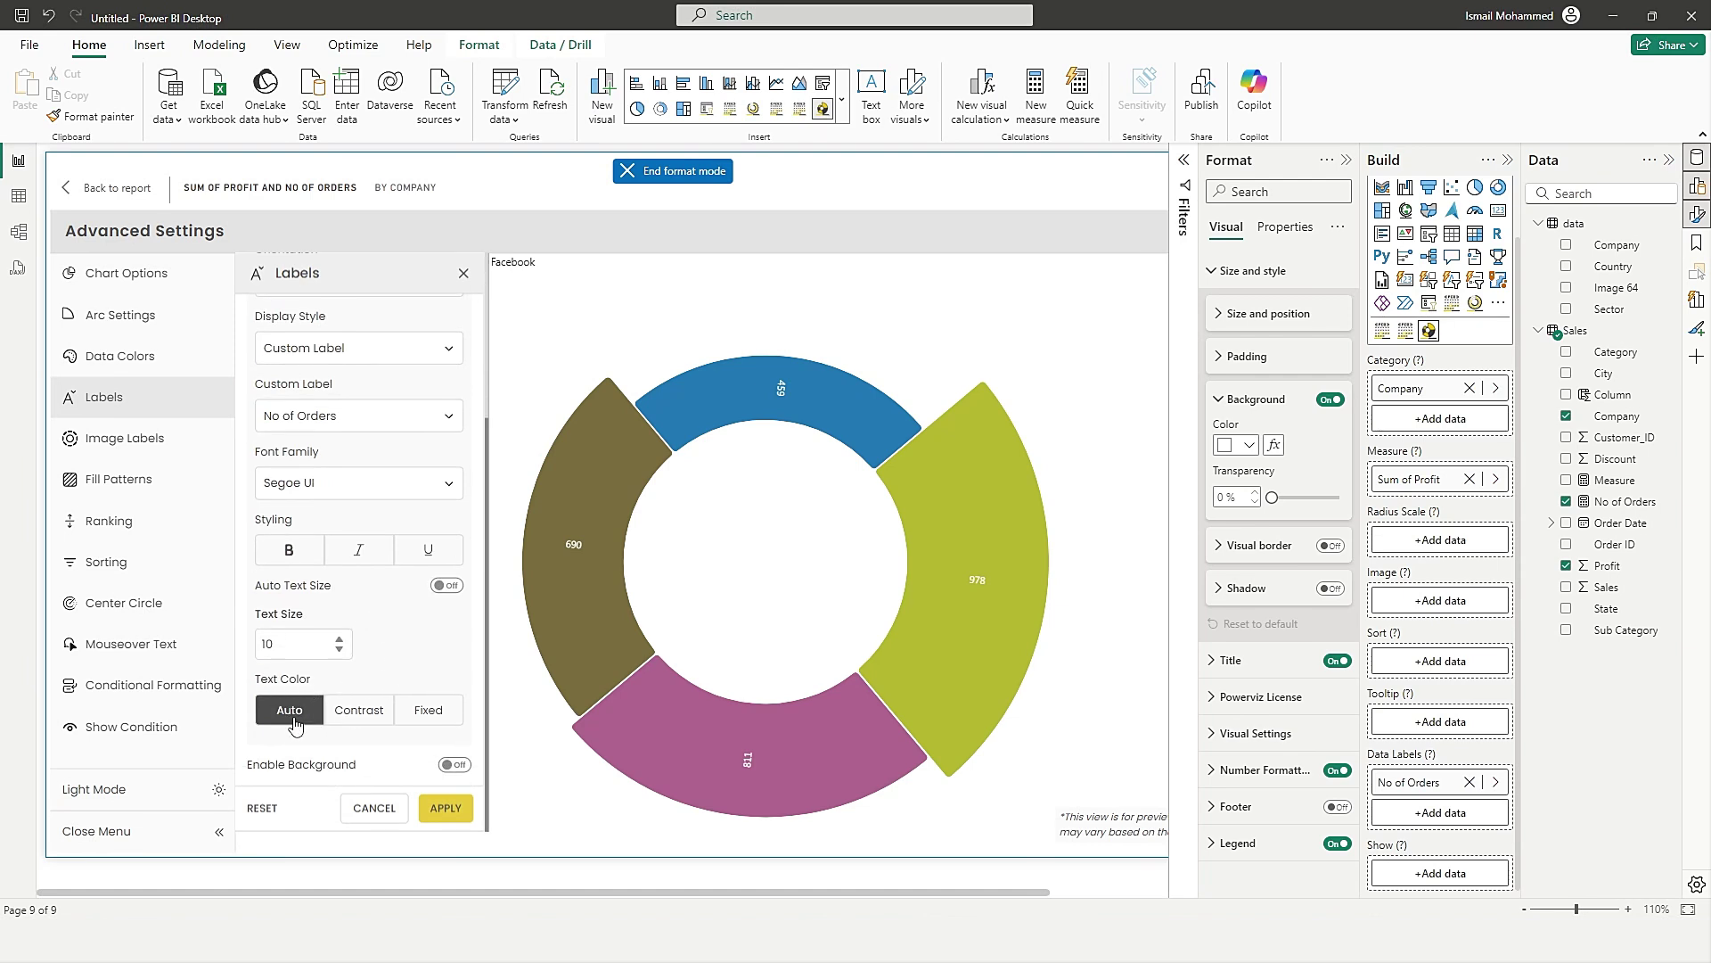
{"action": "left_click", "coordinate": [352, 719]}
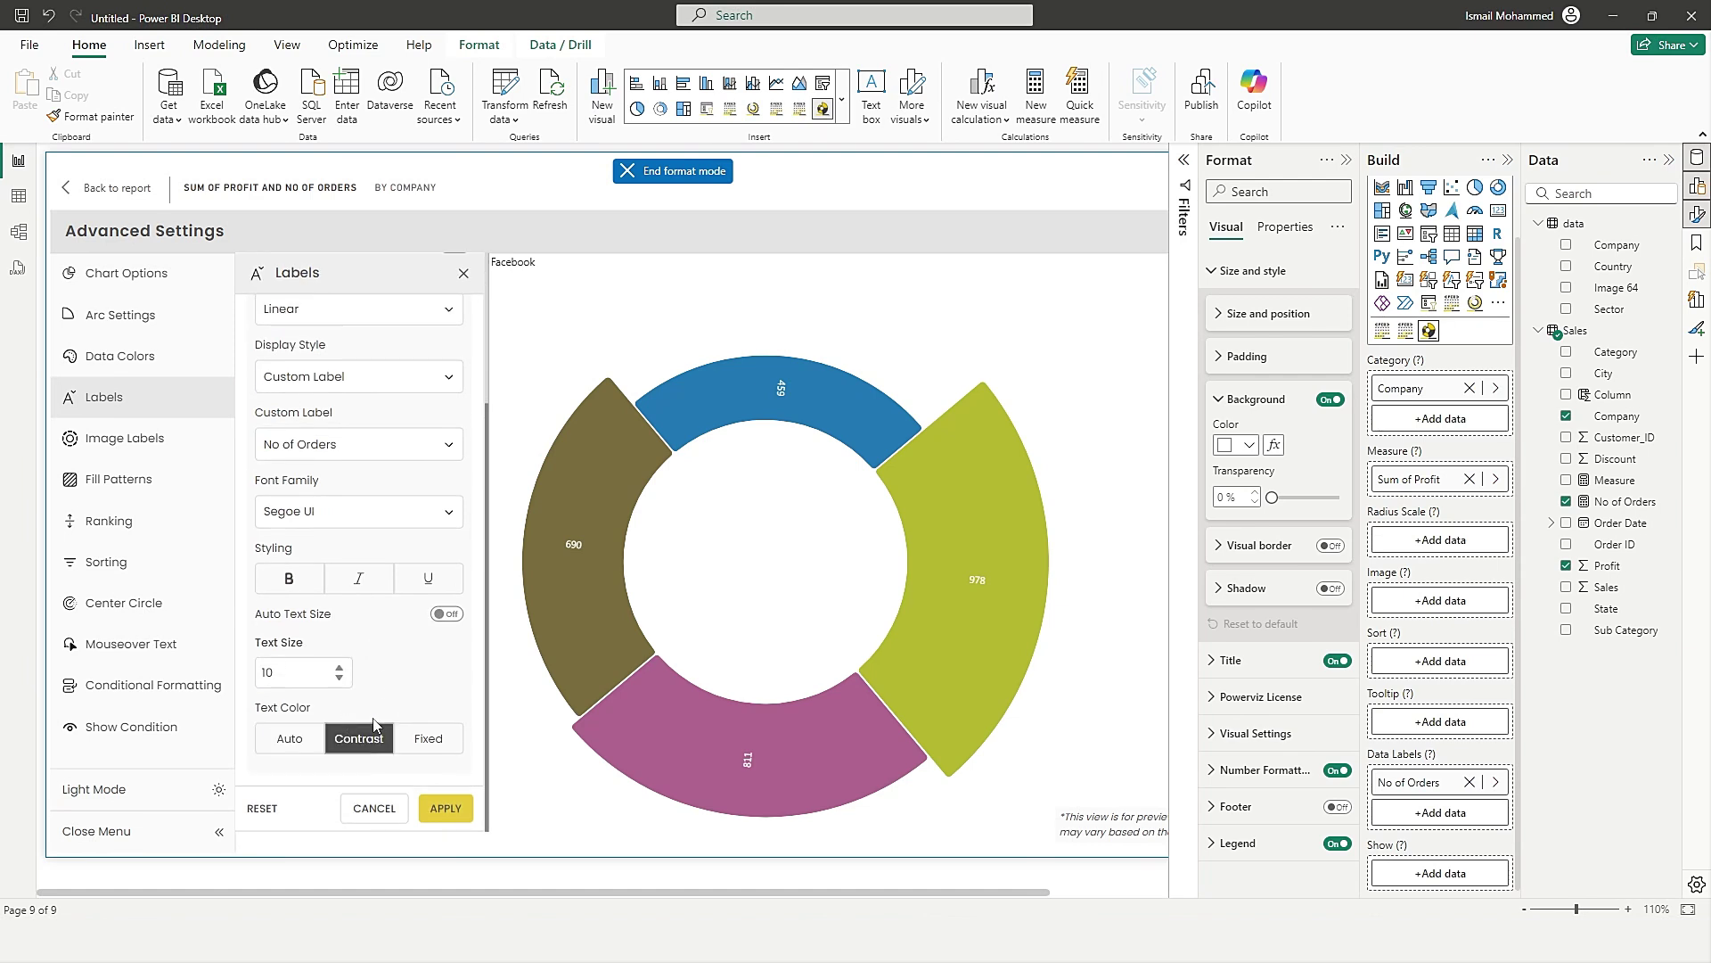
{"action": "left_click", "coordinate": [426, 747]}
{"action": "left_click", "coordinate": [267, 729]}
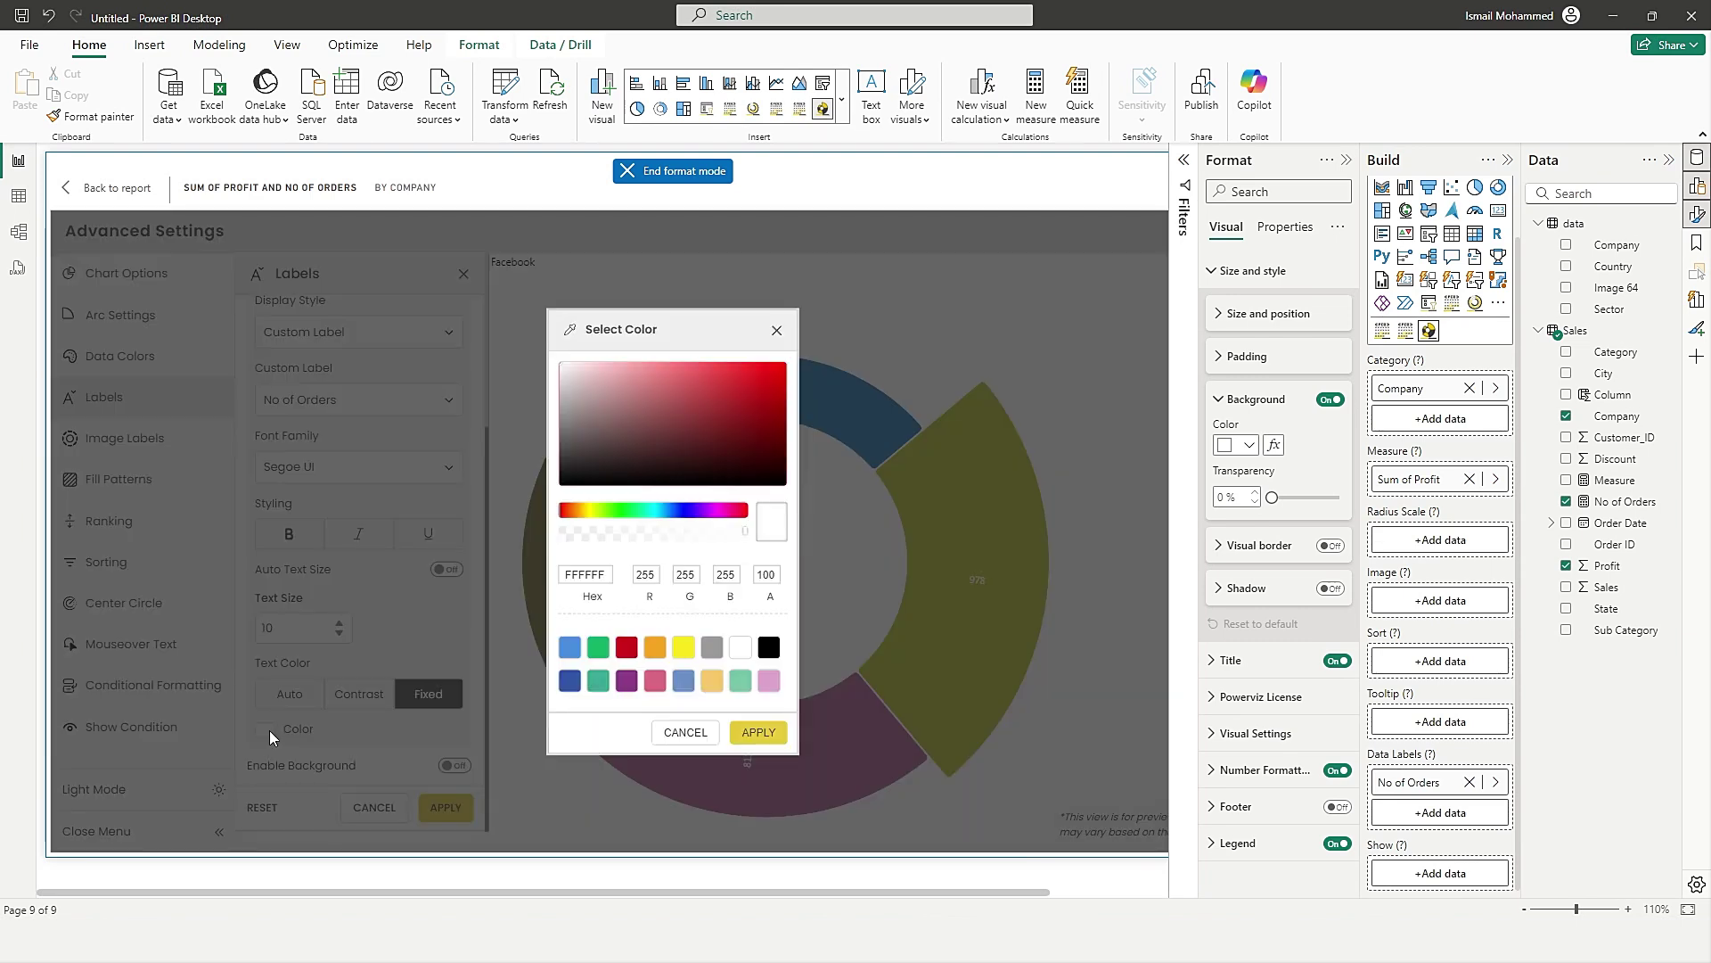
{"action": "left_click", "coordinate": [571, 655]}
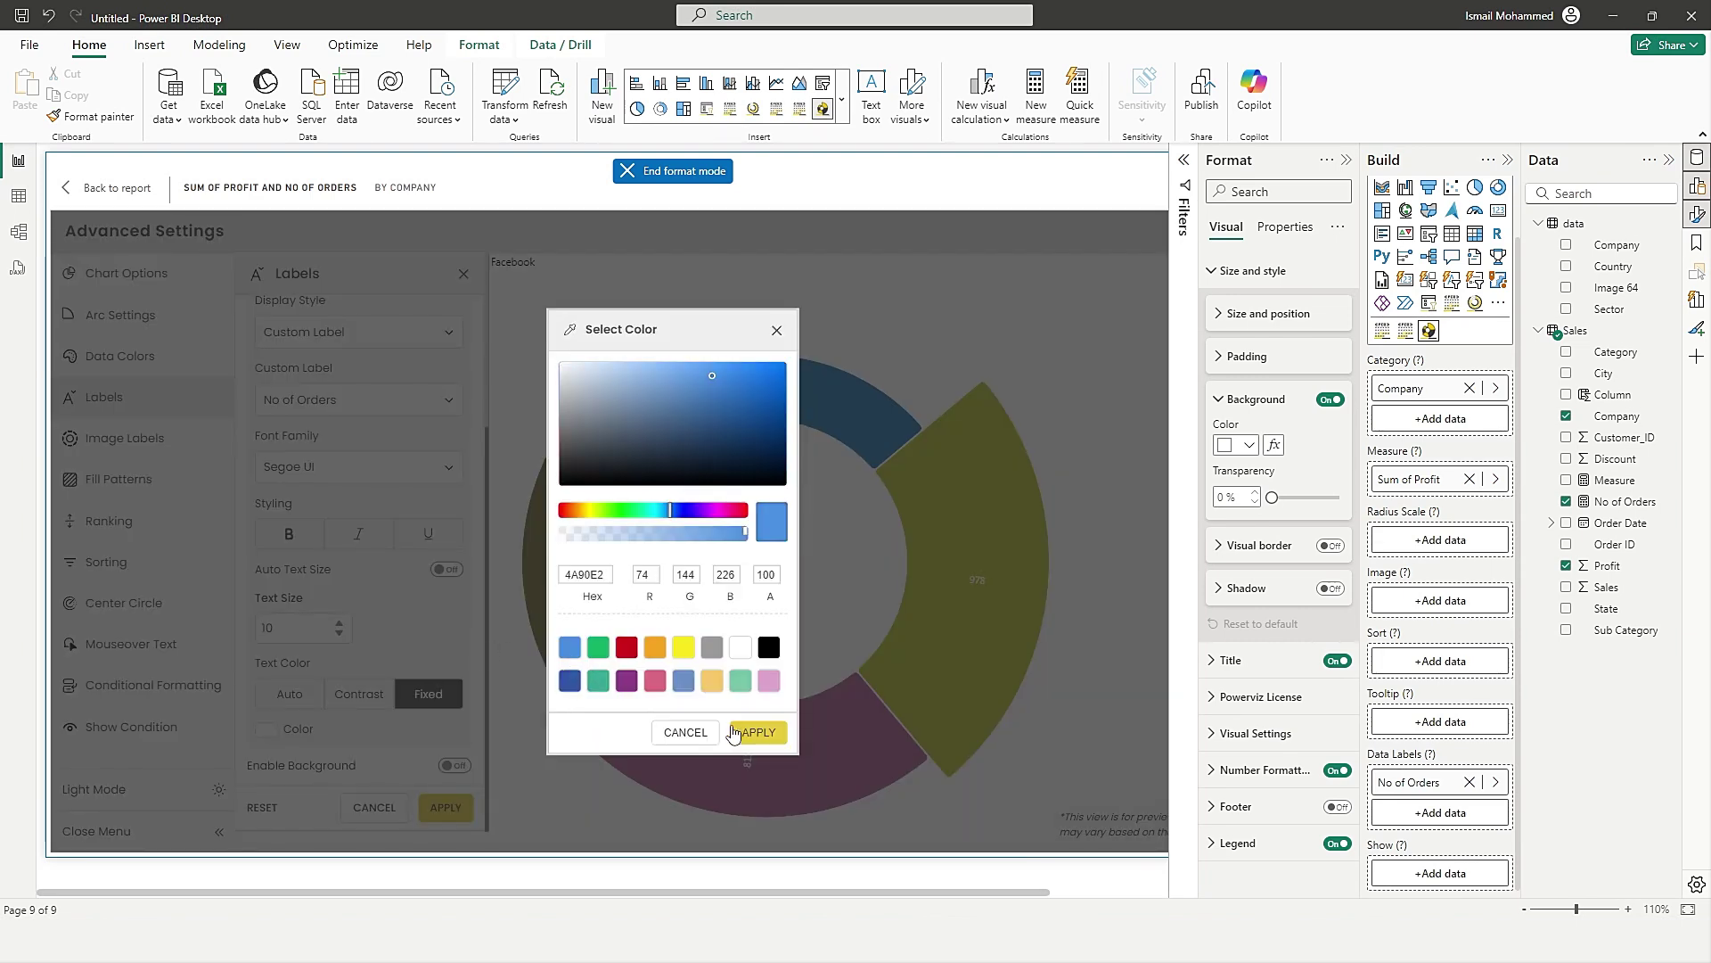
{"action": "left_click", "coordinate": [753, 732]}
{"action": "left_click", "coordinate": [454, 813]}
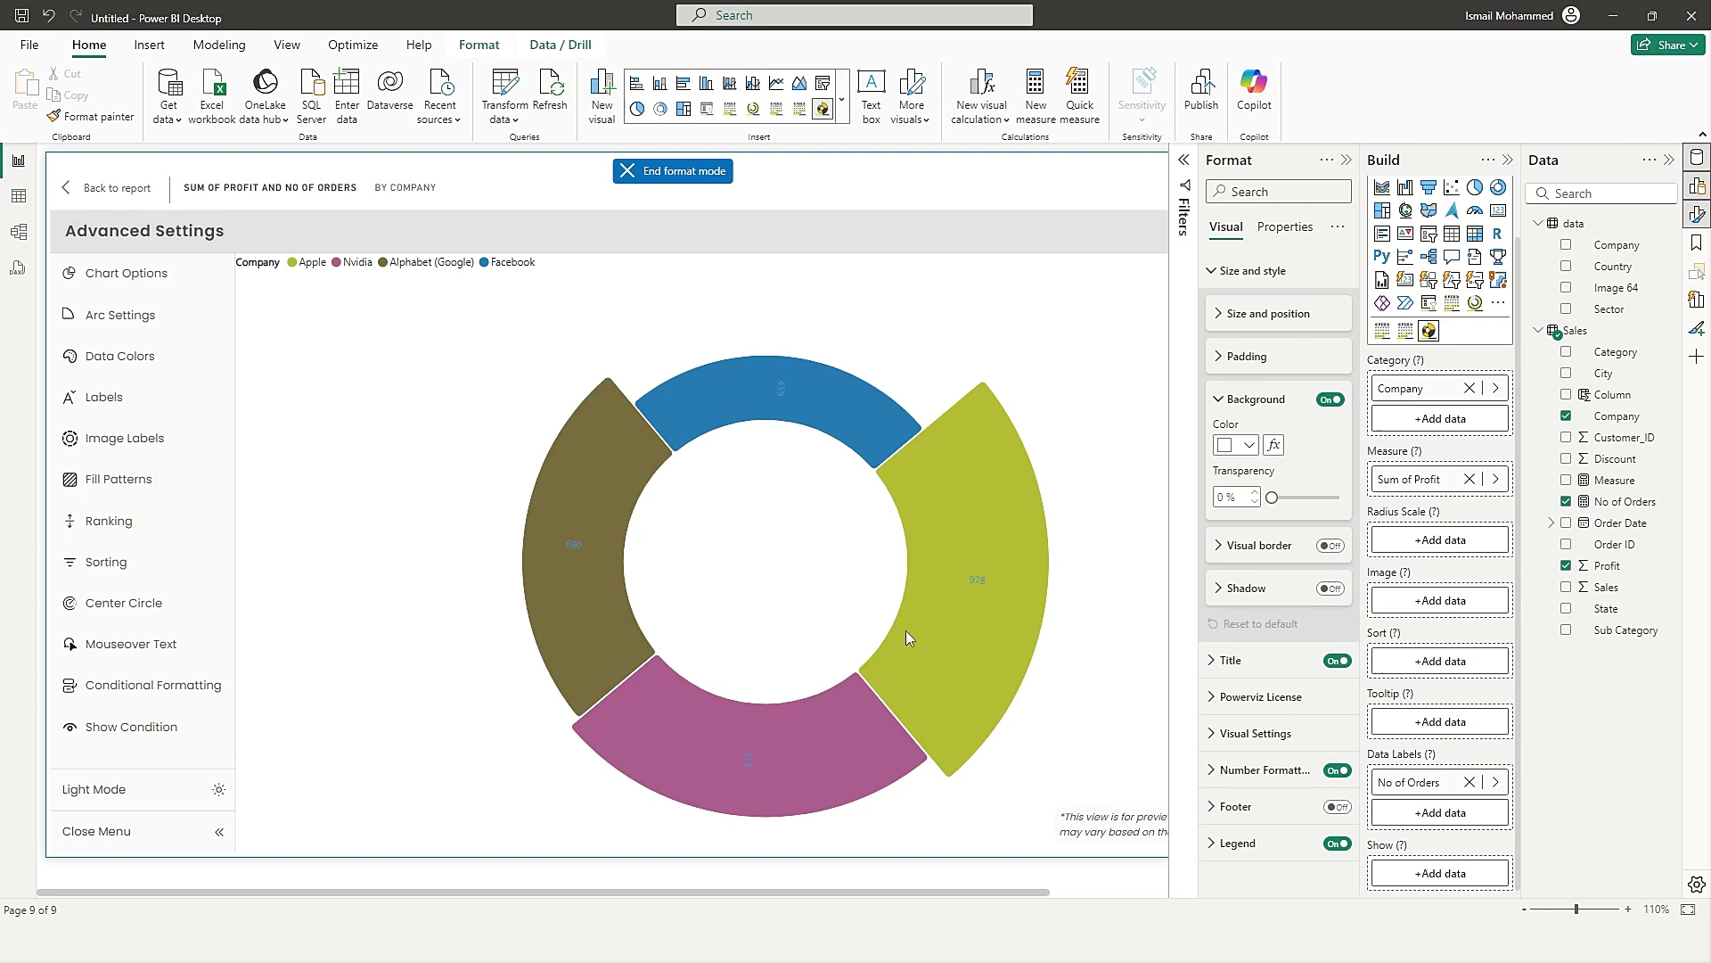
Enable leaf labels with the Data value display style and apply them to the chart.
{"action": "left_click", "coordinate": [112, 410]}
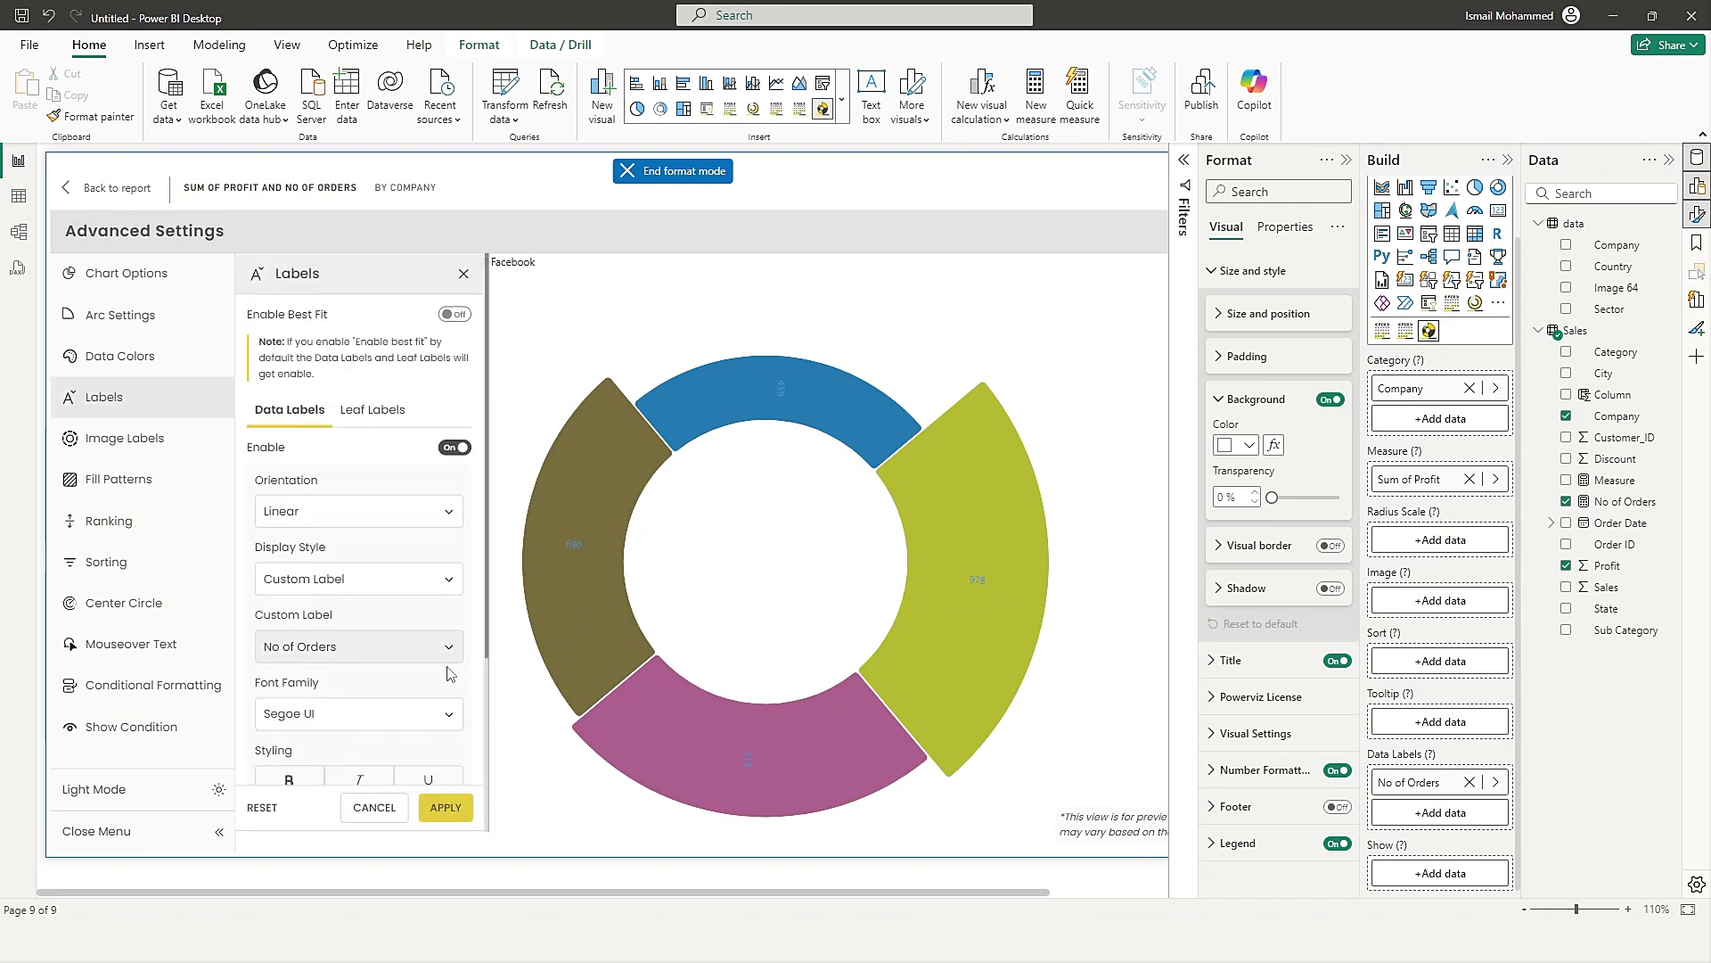
{"action": "left_click", "coordinate": [361, 415]}
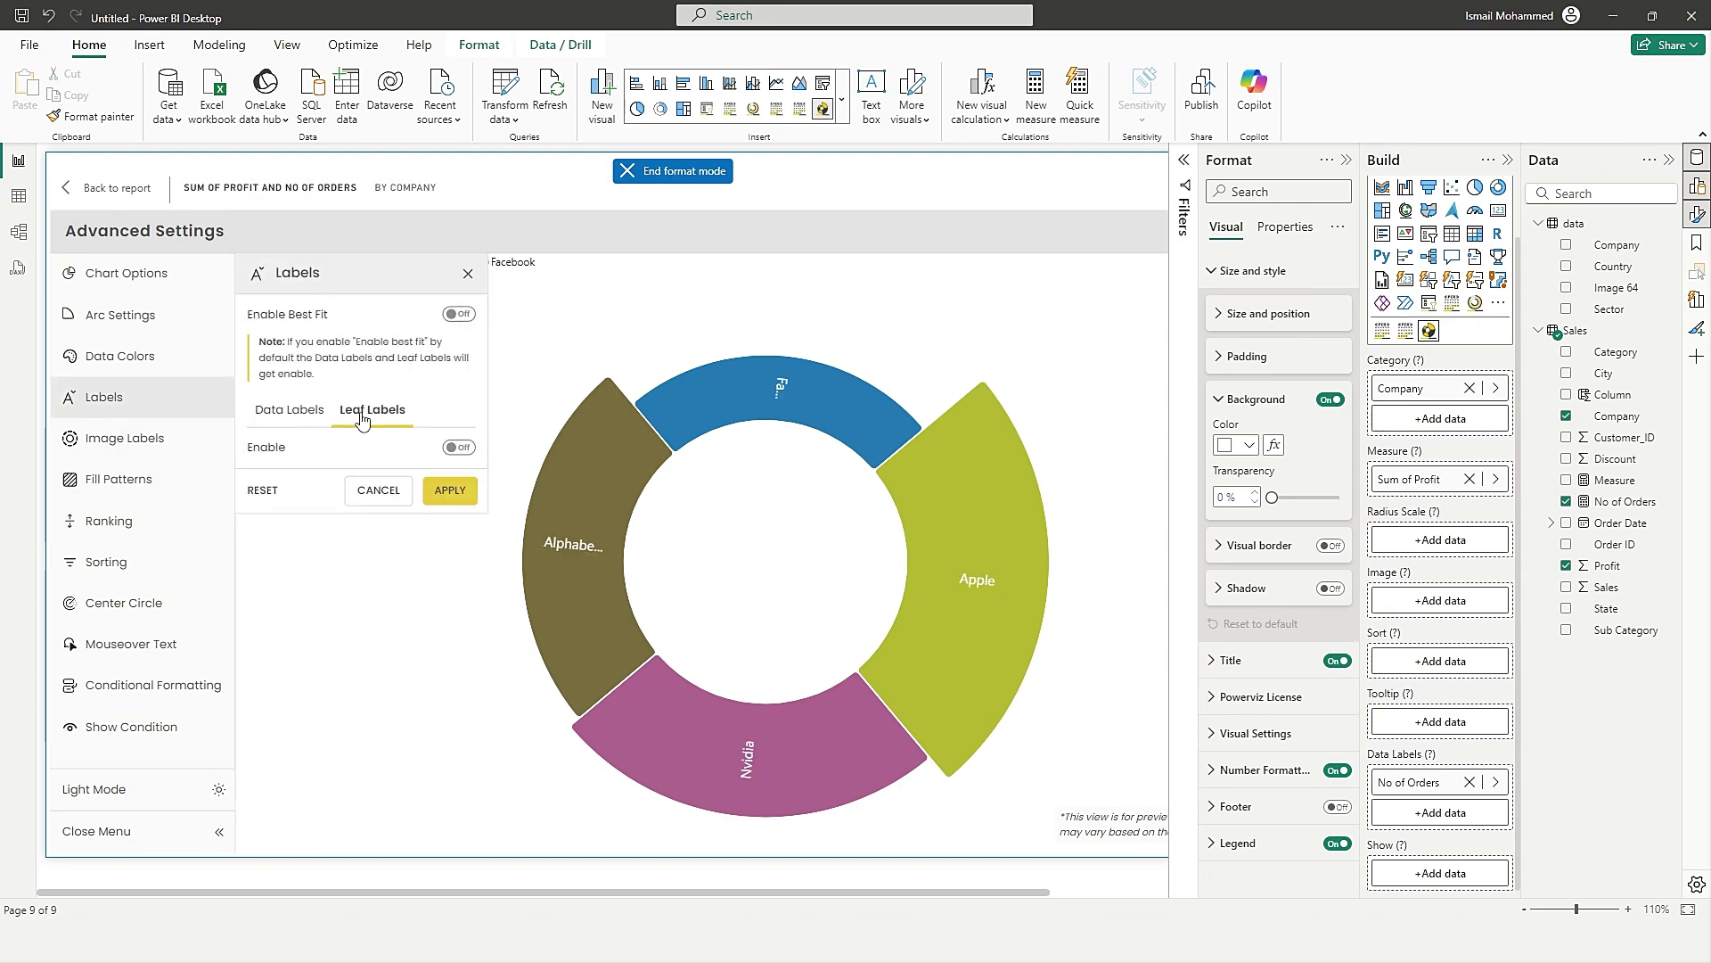
{"action": "left_click", "coordinate": [459, 446]}
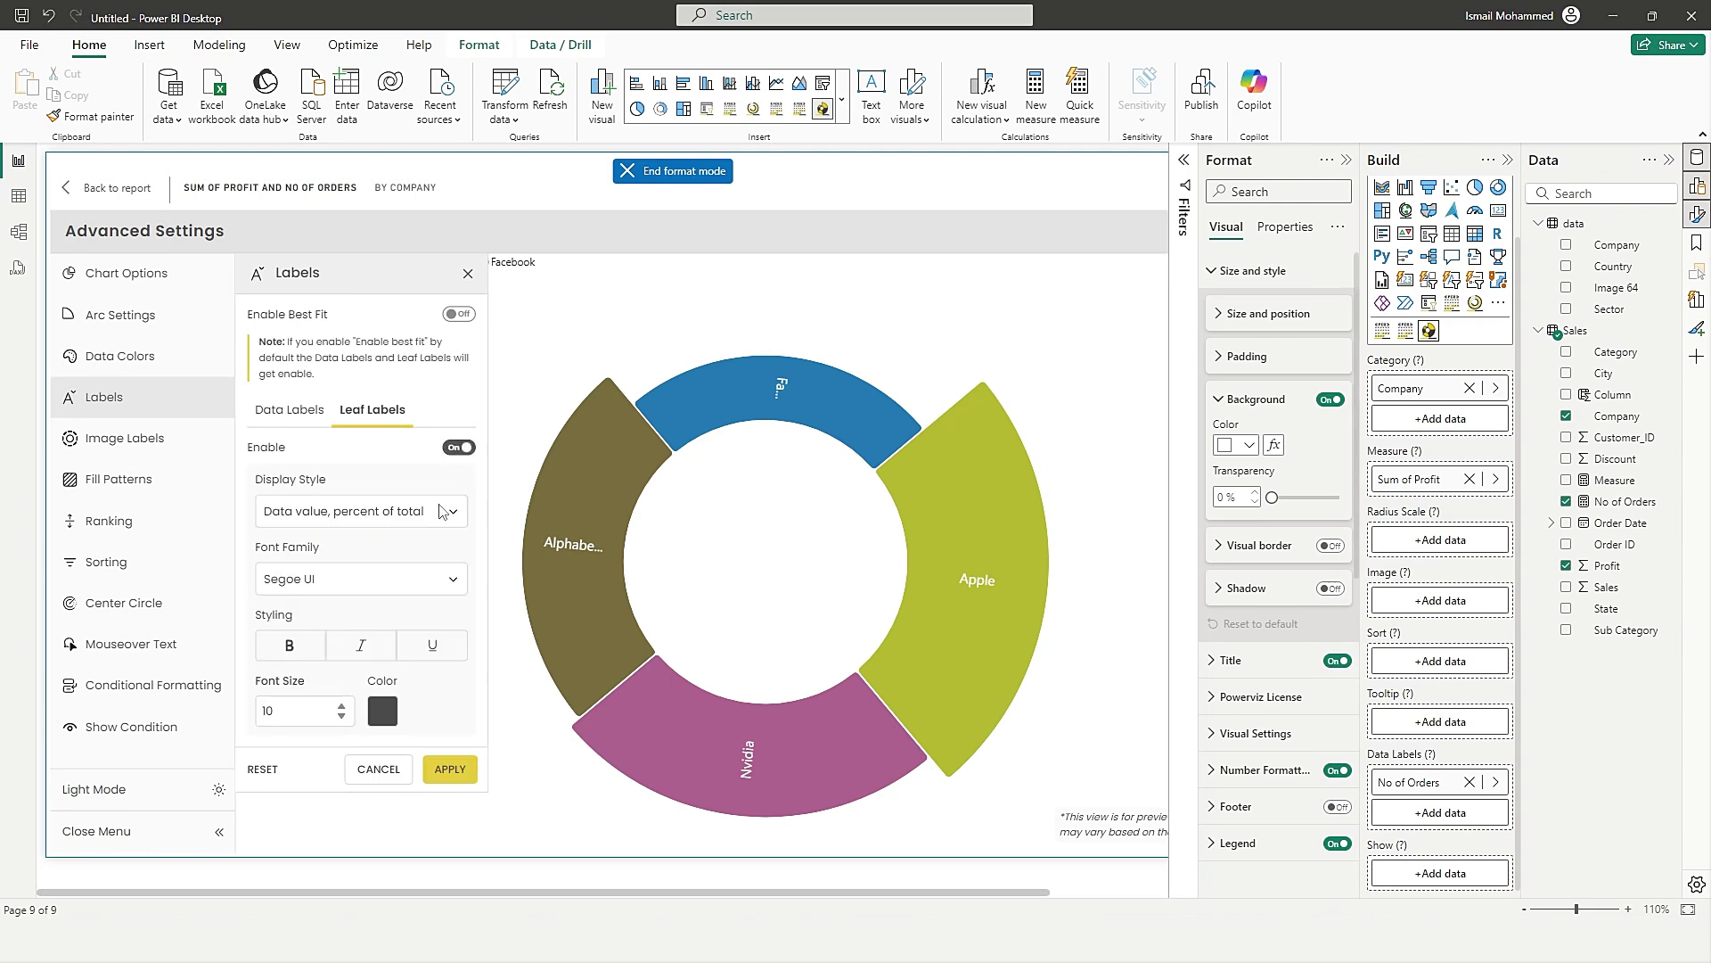
{"action": "left_click", "coordinate": [337, 519]}
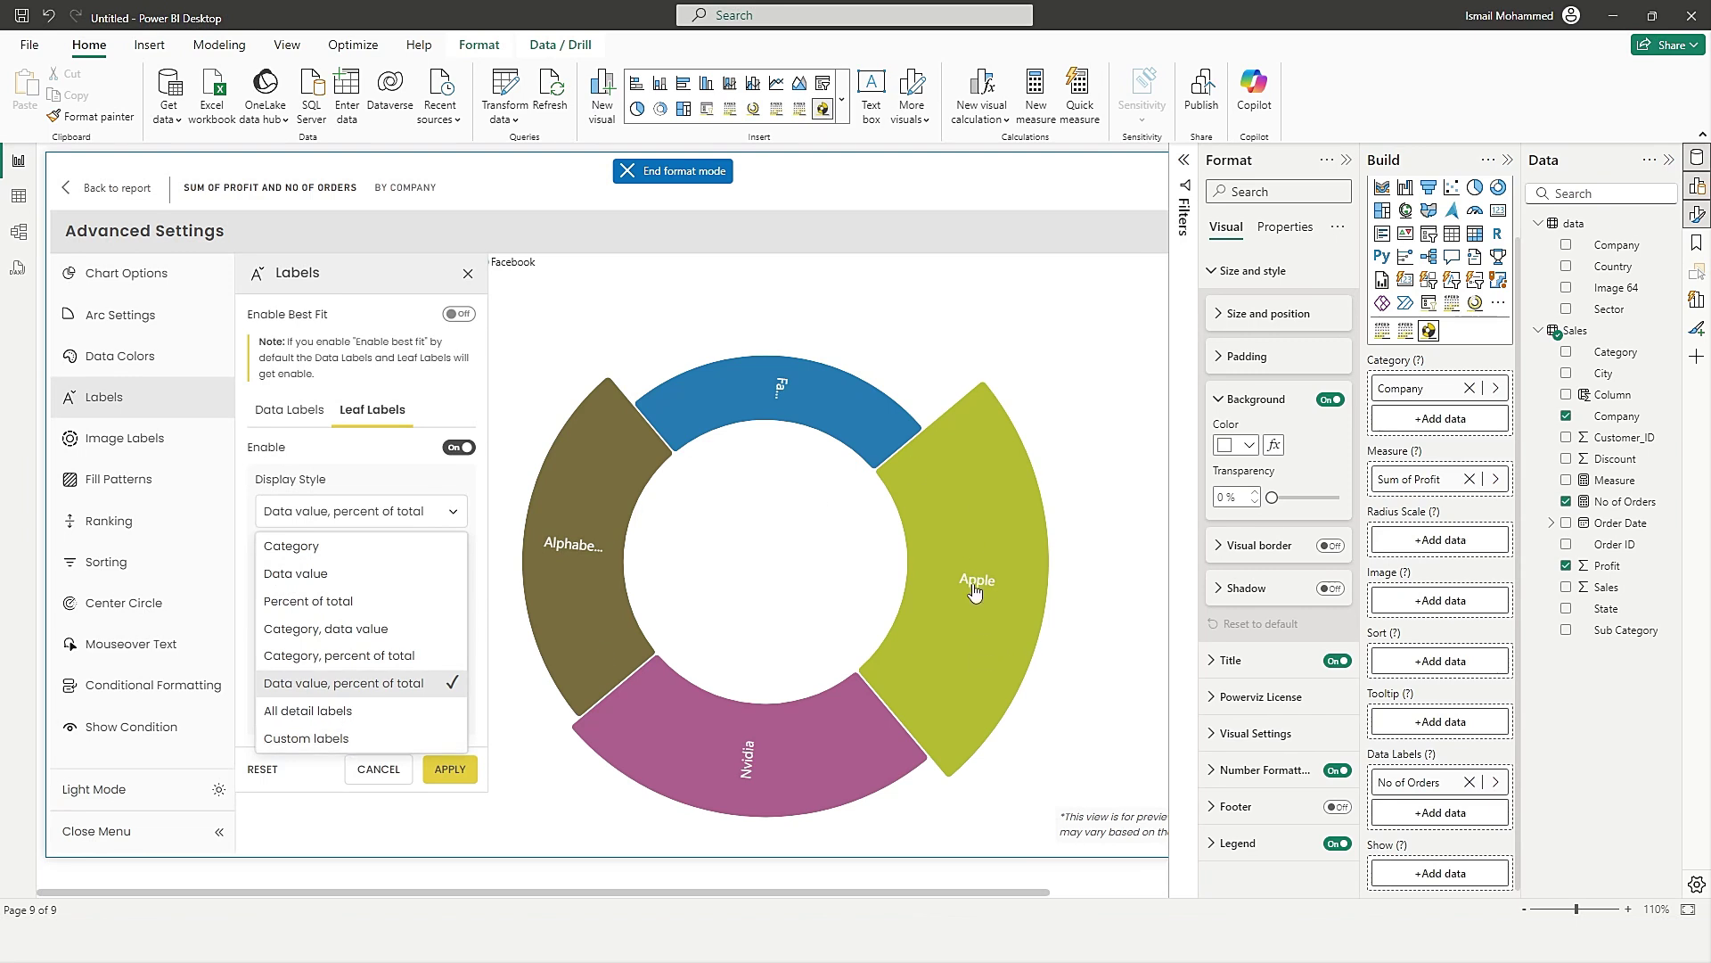
{"action": "left_click", "coordinate": [339, 577]}
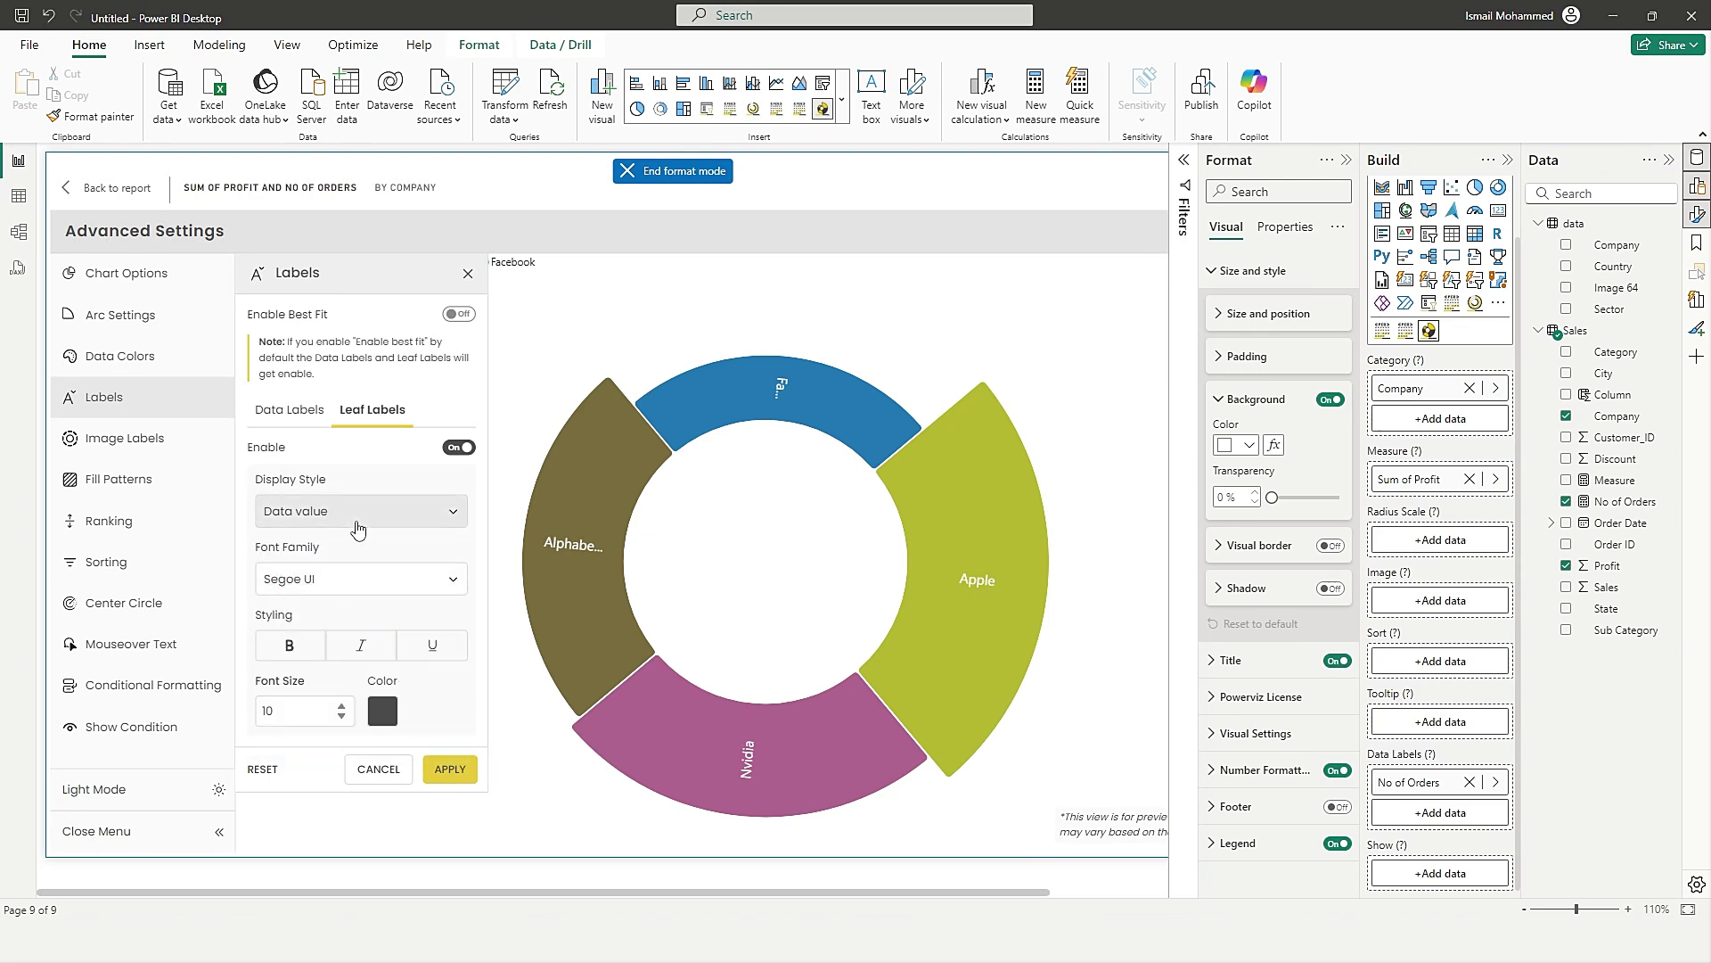
{"action": "left_click", "coordinate": [445, 770]}
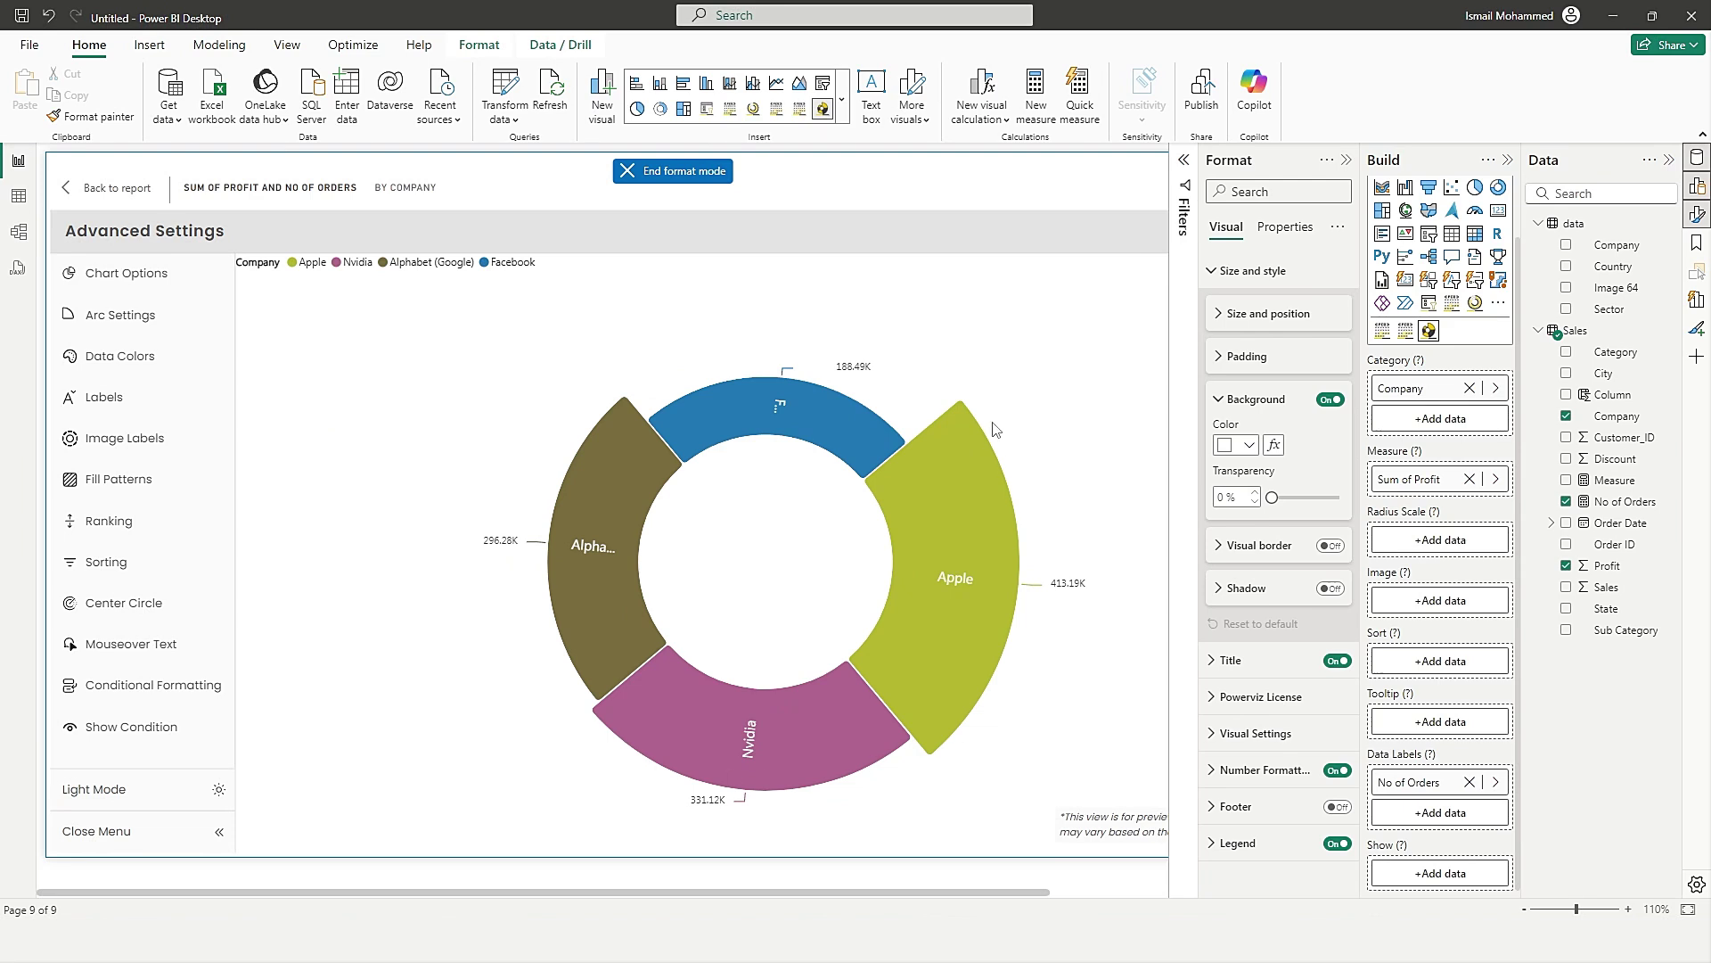
Add the Image 64 field to the chart's Image field well and enable image labels.
{"action": "left_click", "coordinate": [123, 437]}
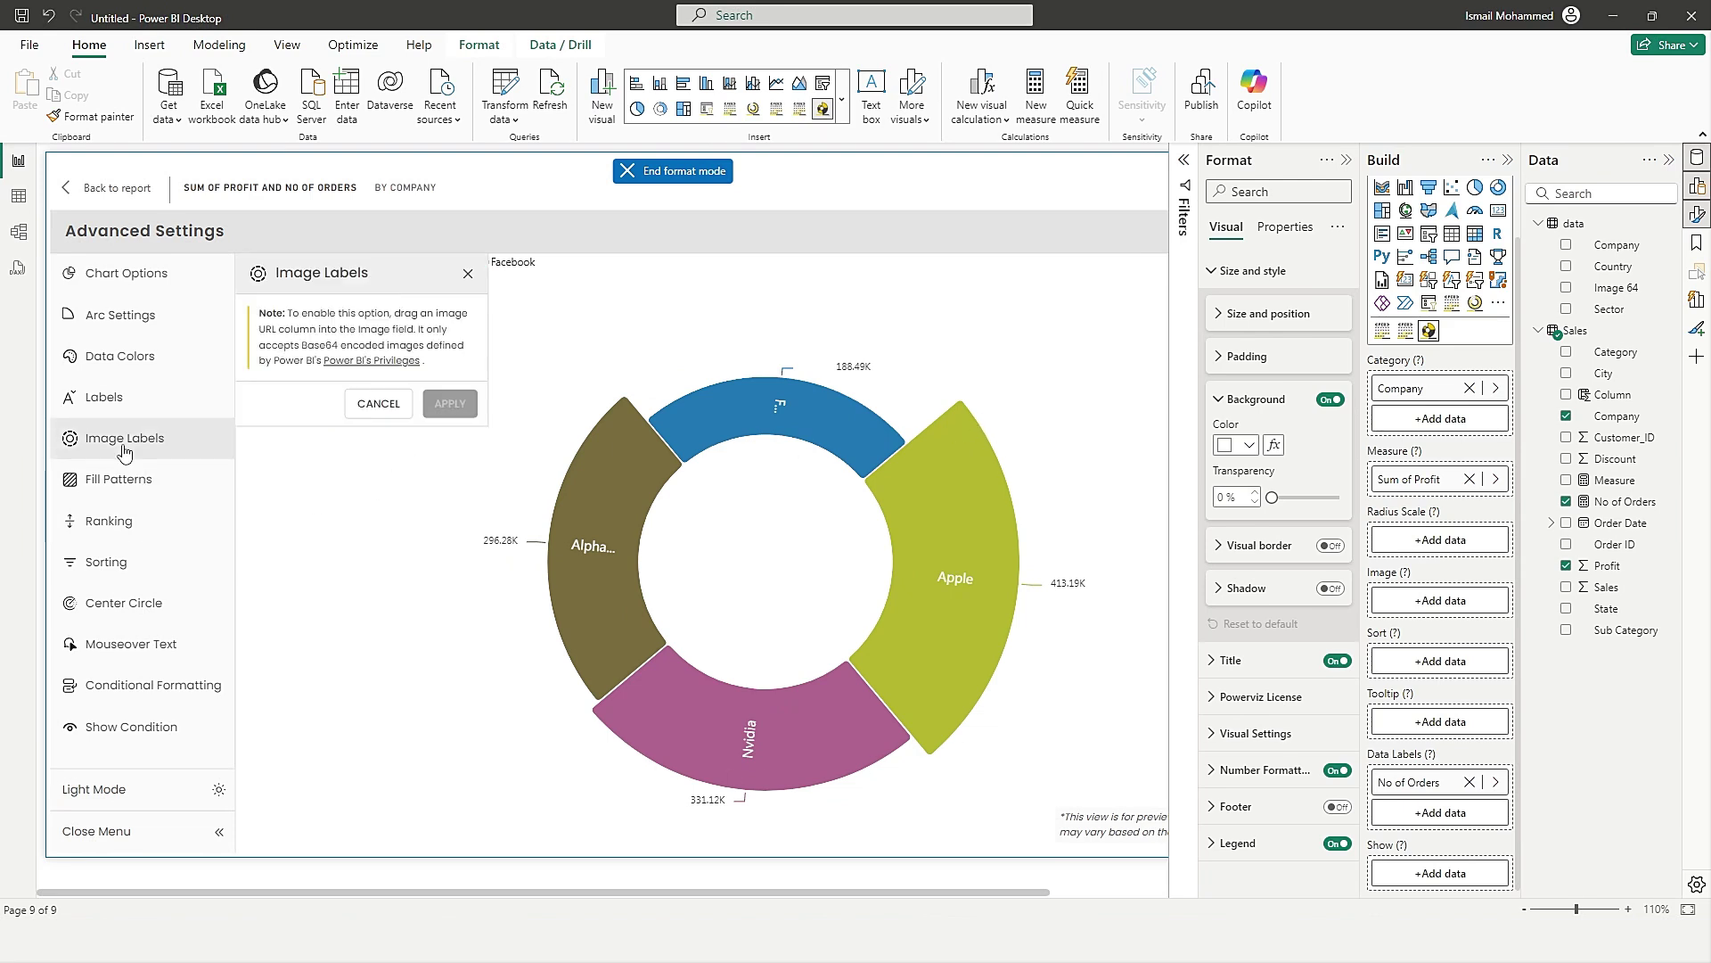
{"action": "left_click", "coordinate": [104, 397]}
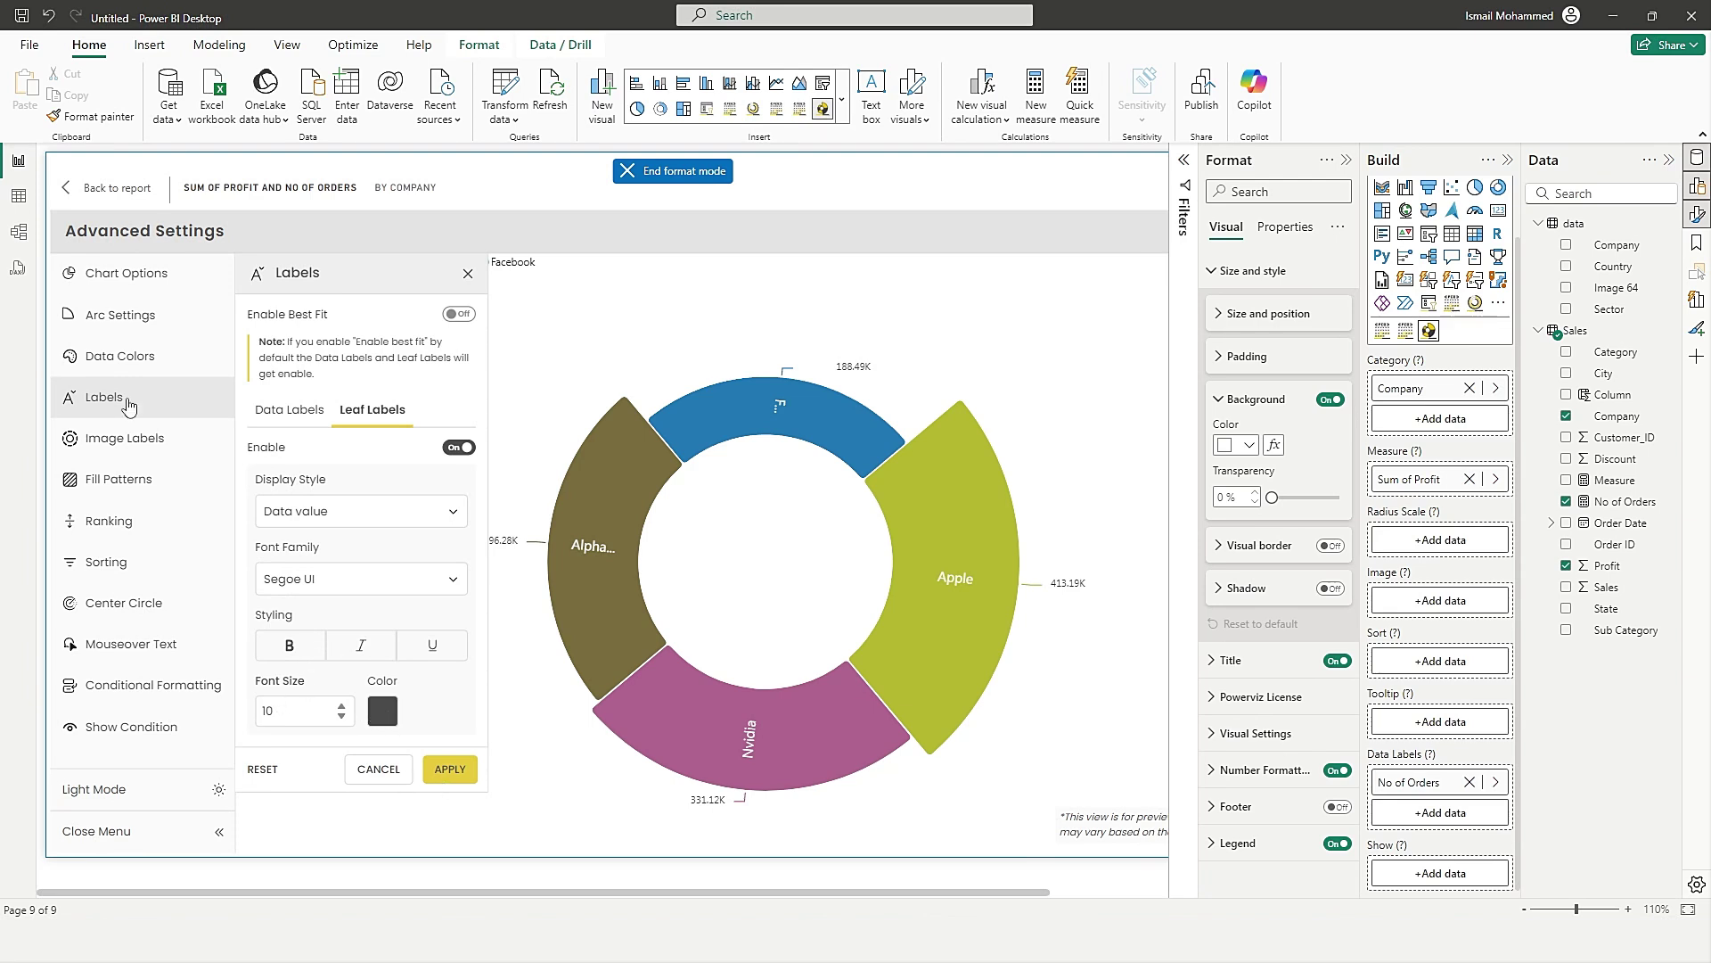
{"action": "left_click", "coordinate": [130, 443]}
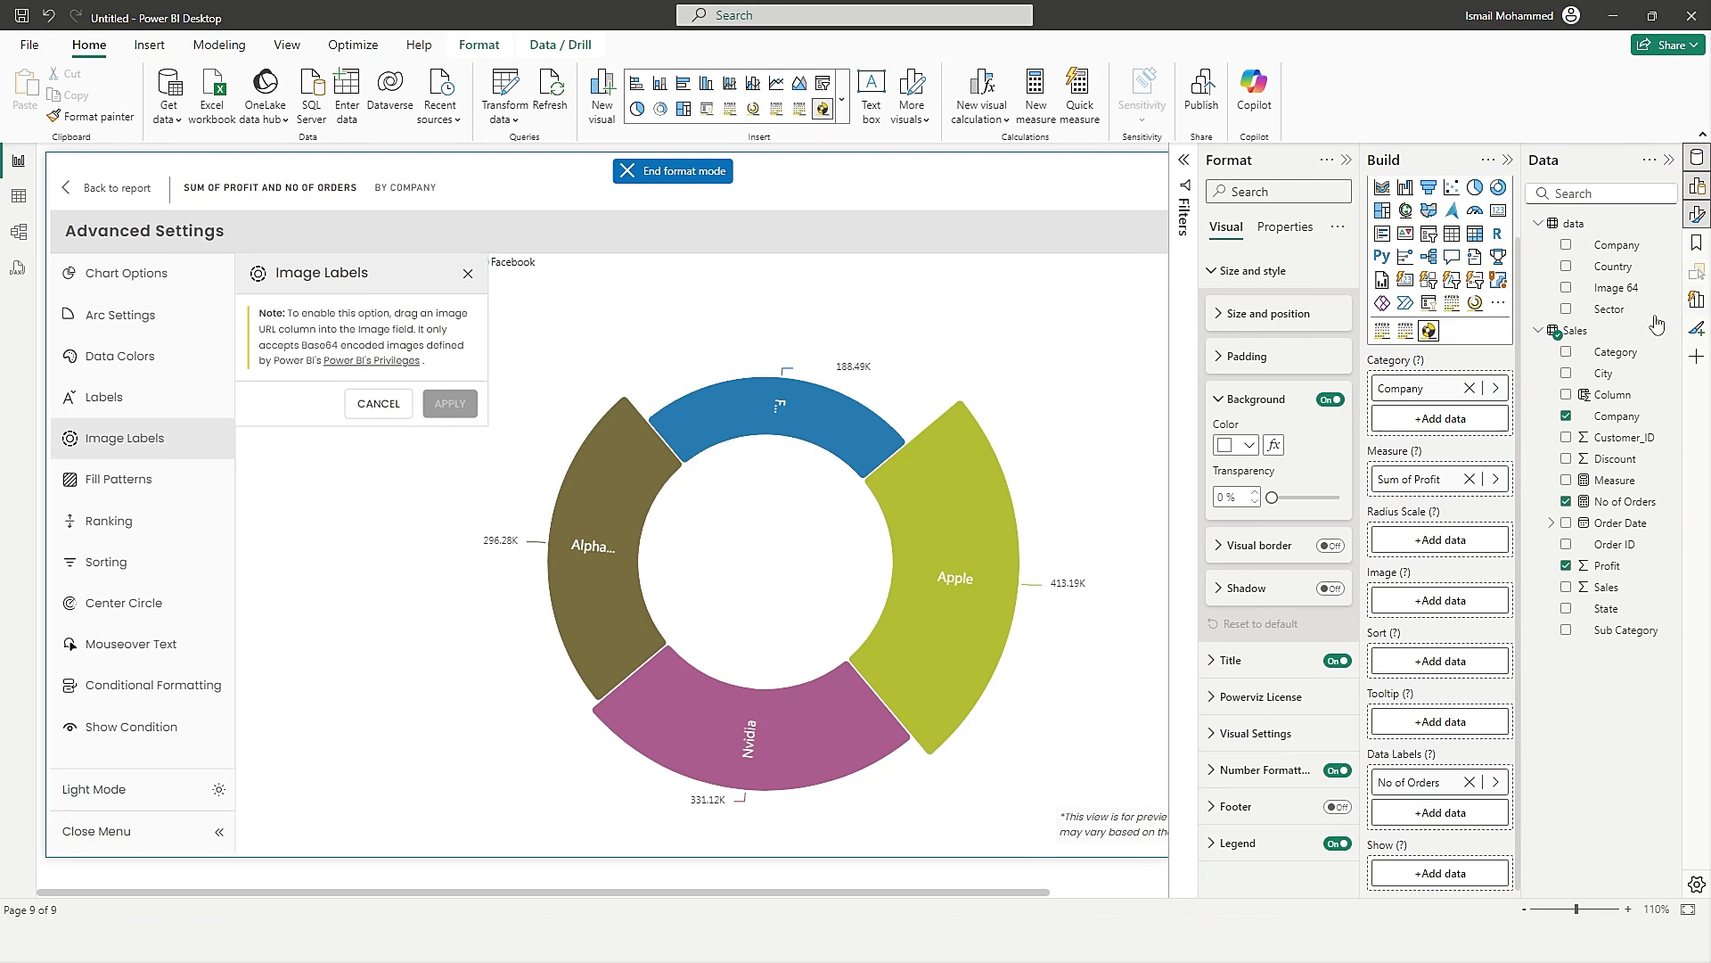
{"action": "left_click_drag", "start_coordinate": [1630, 299], "coordinate": [1450, 609]}
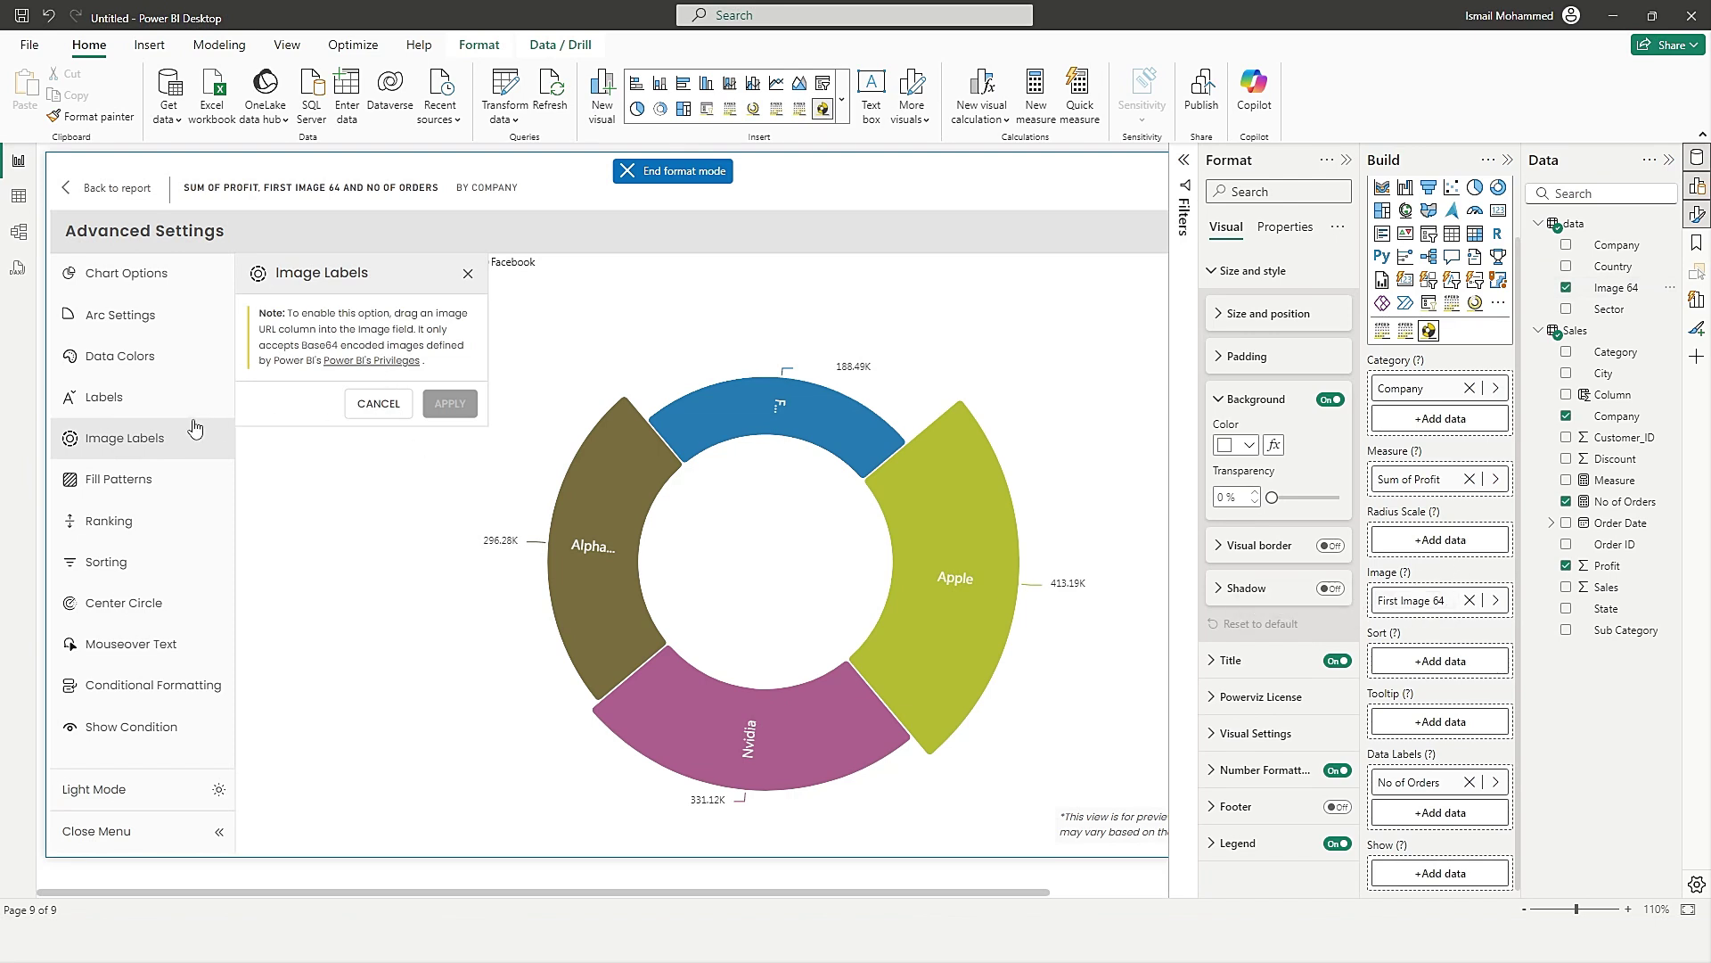
{"action": "left_click", "coordinate": [152, 396]}
{"action": "left_click", "coordinate": [162, 438]}
{"action": "left_click", "coordinate": [458, 314]}
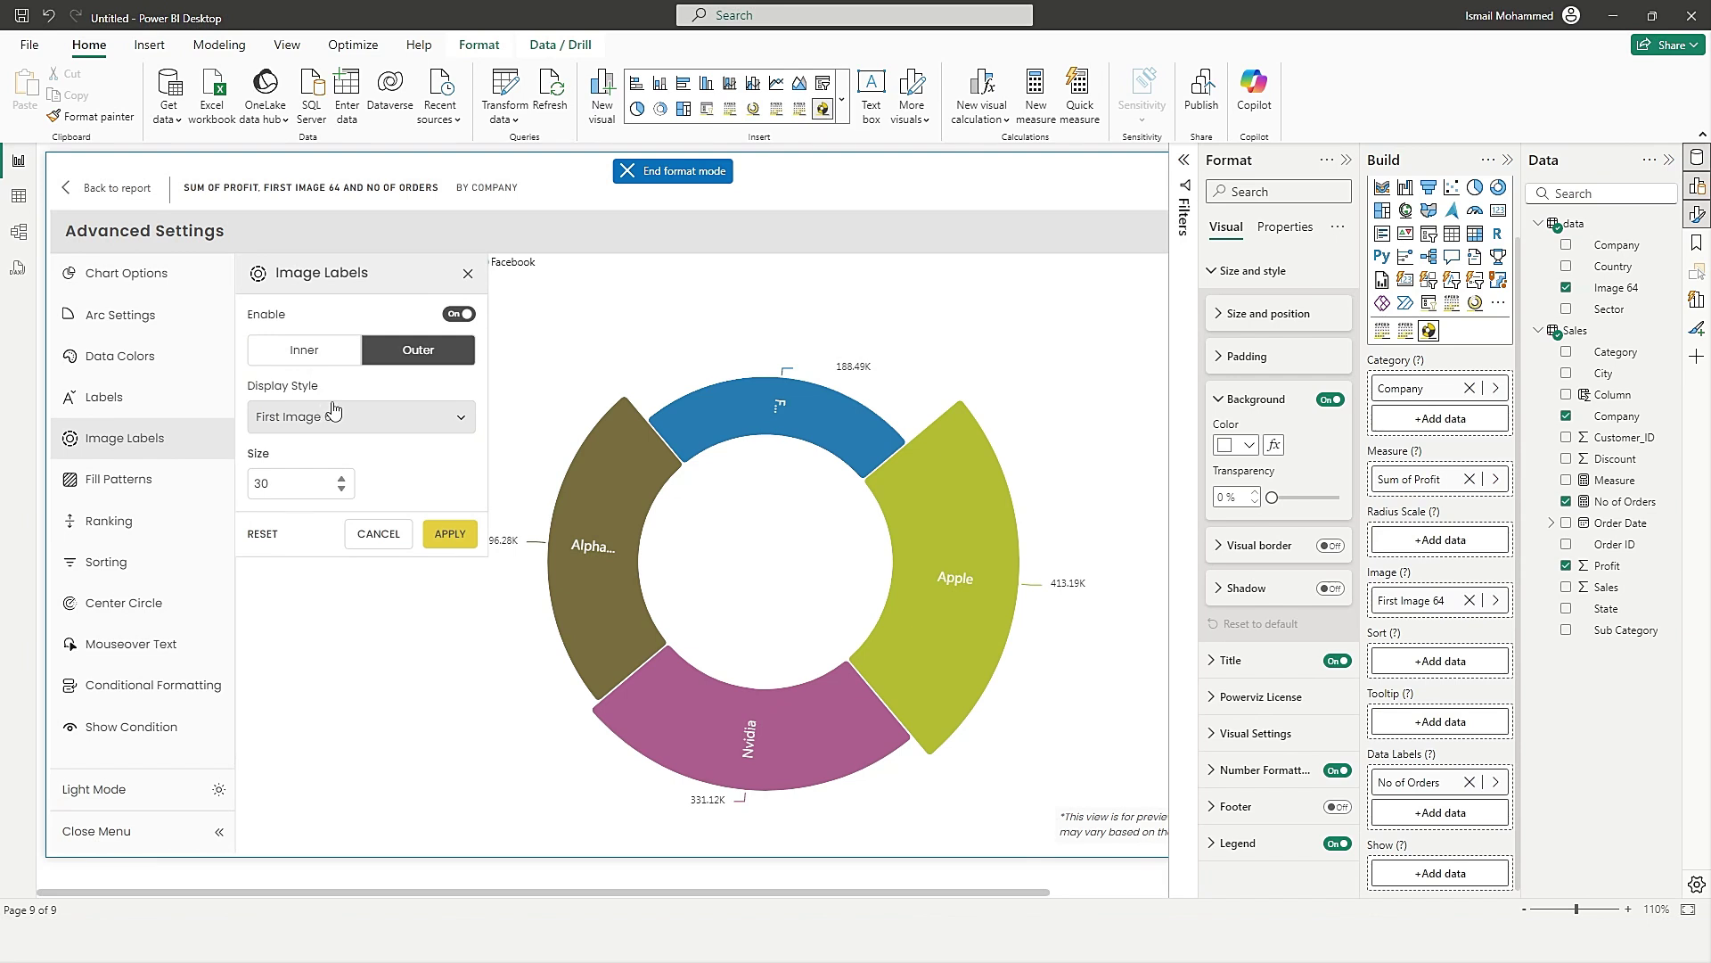
Compare the Inner and Outer image label options and apply Outer image labels with First Image 64 as the display style.
{"action": "left_click", "coordinate": [319, 354]}
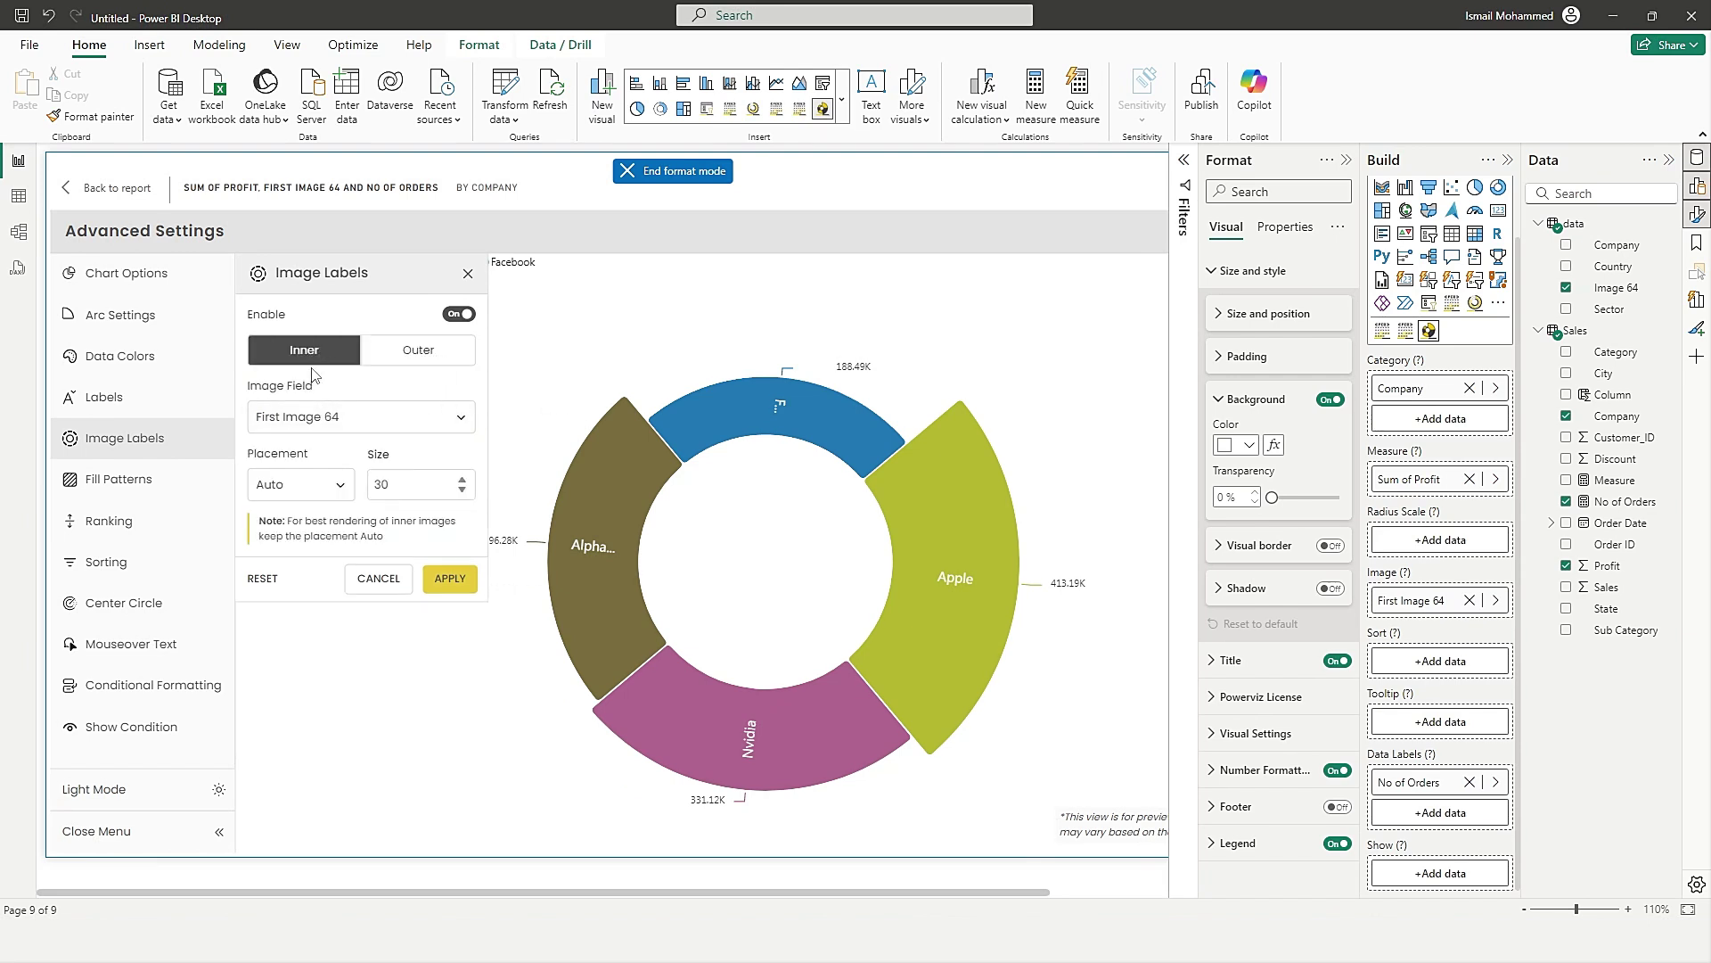
{"action": "left_click", "coordinate": [412, 361]}
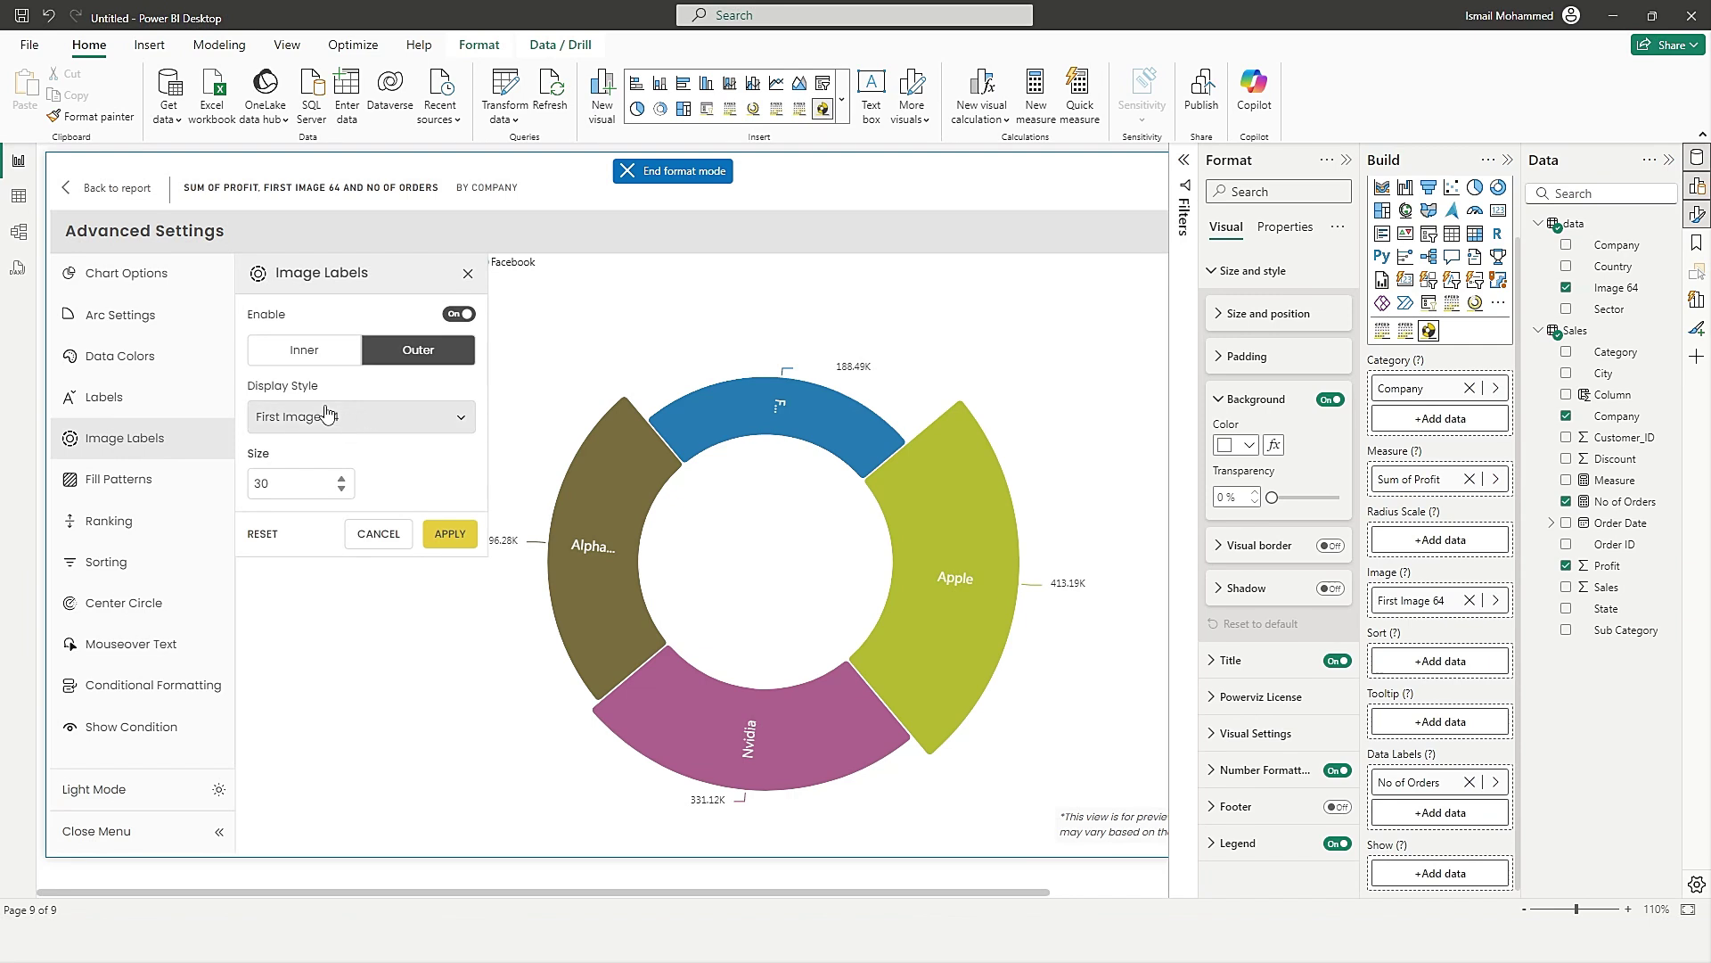
{"action": "left_click", "coordinate": [344, 424]}
{"action": "left_click", "coordinate": [347, 461]}
{"action": "double_click", "coordinate": [302, 482]}
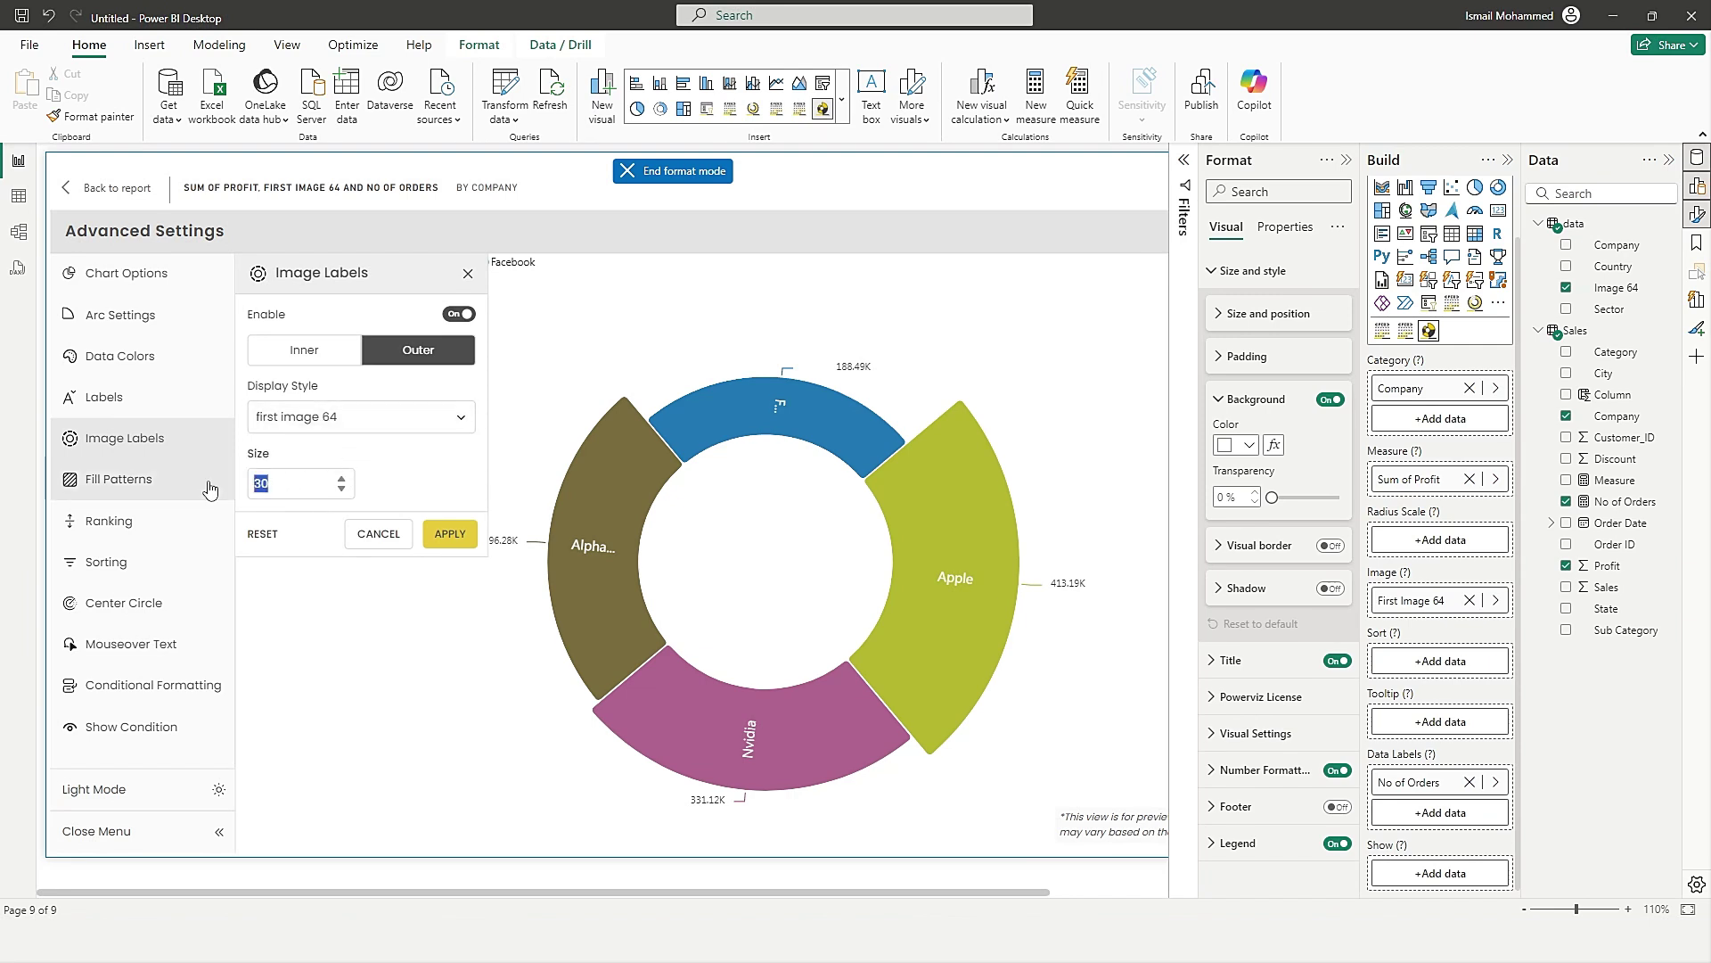
{"action": "left_click", "coordinate": [443, 541]}
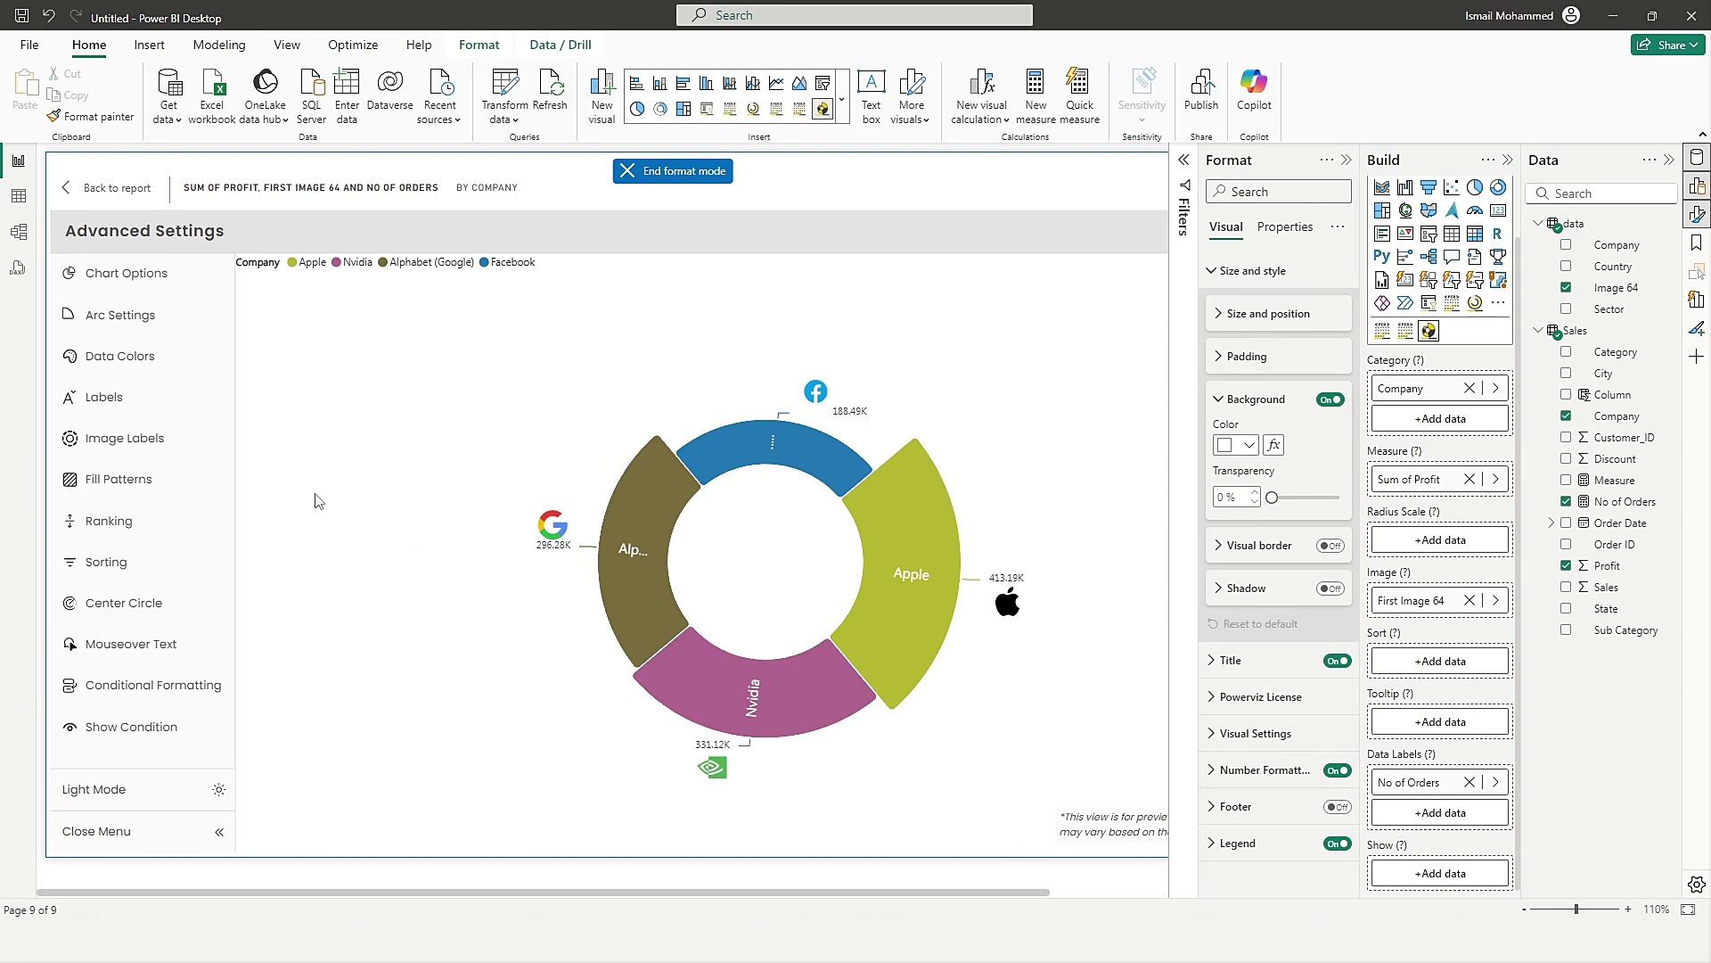
Switch the image labels to Inner, set their size to 50 and apply the changes.
{"action": "left_click", "coordinate": [155, 439]}
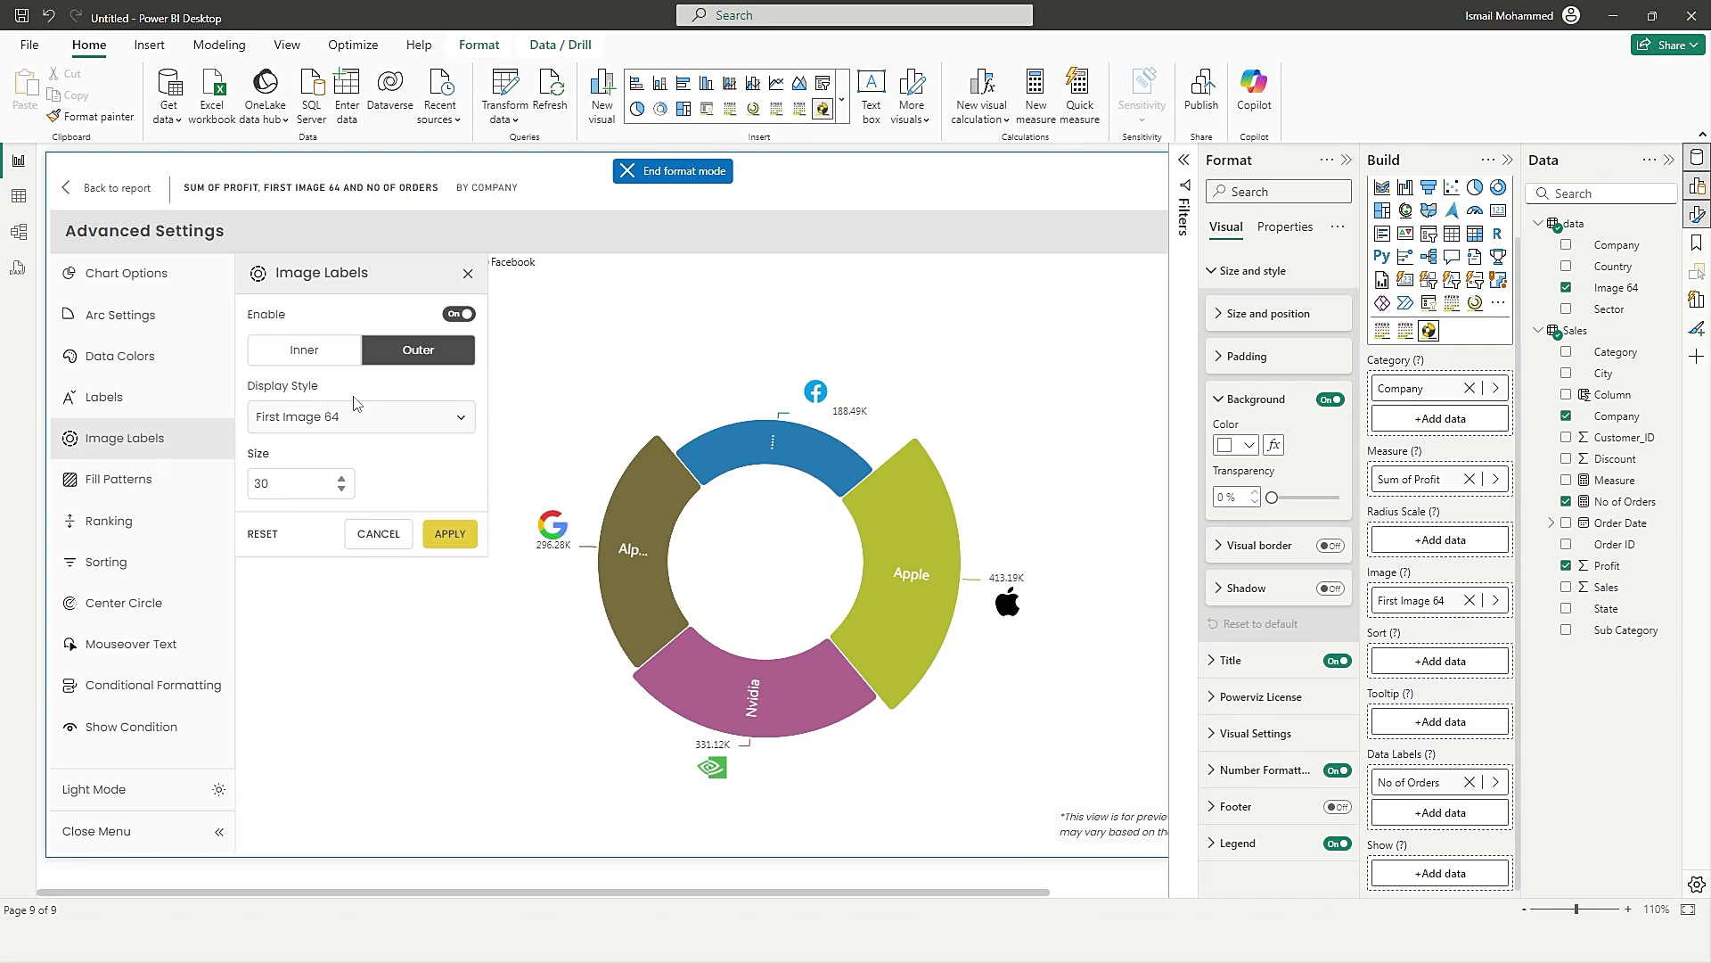
{"action": "left_click", "coordinate": [320, 369]}
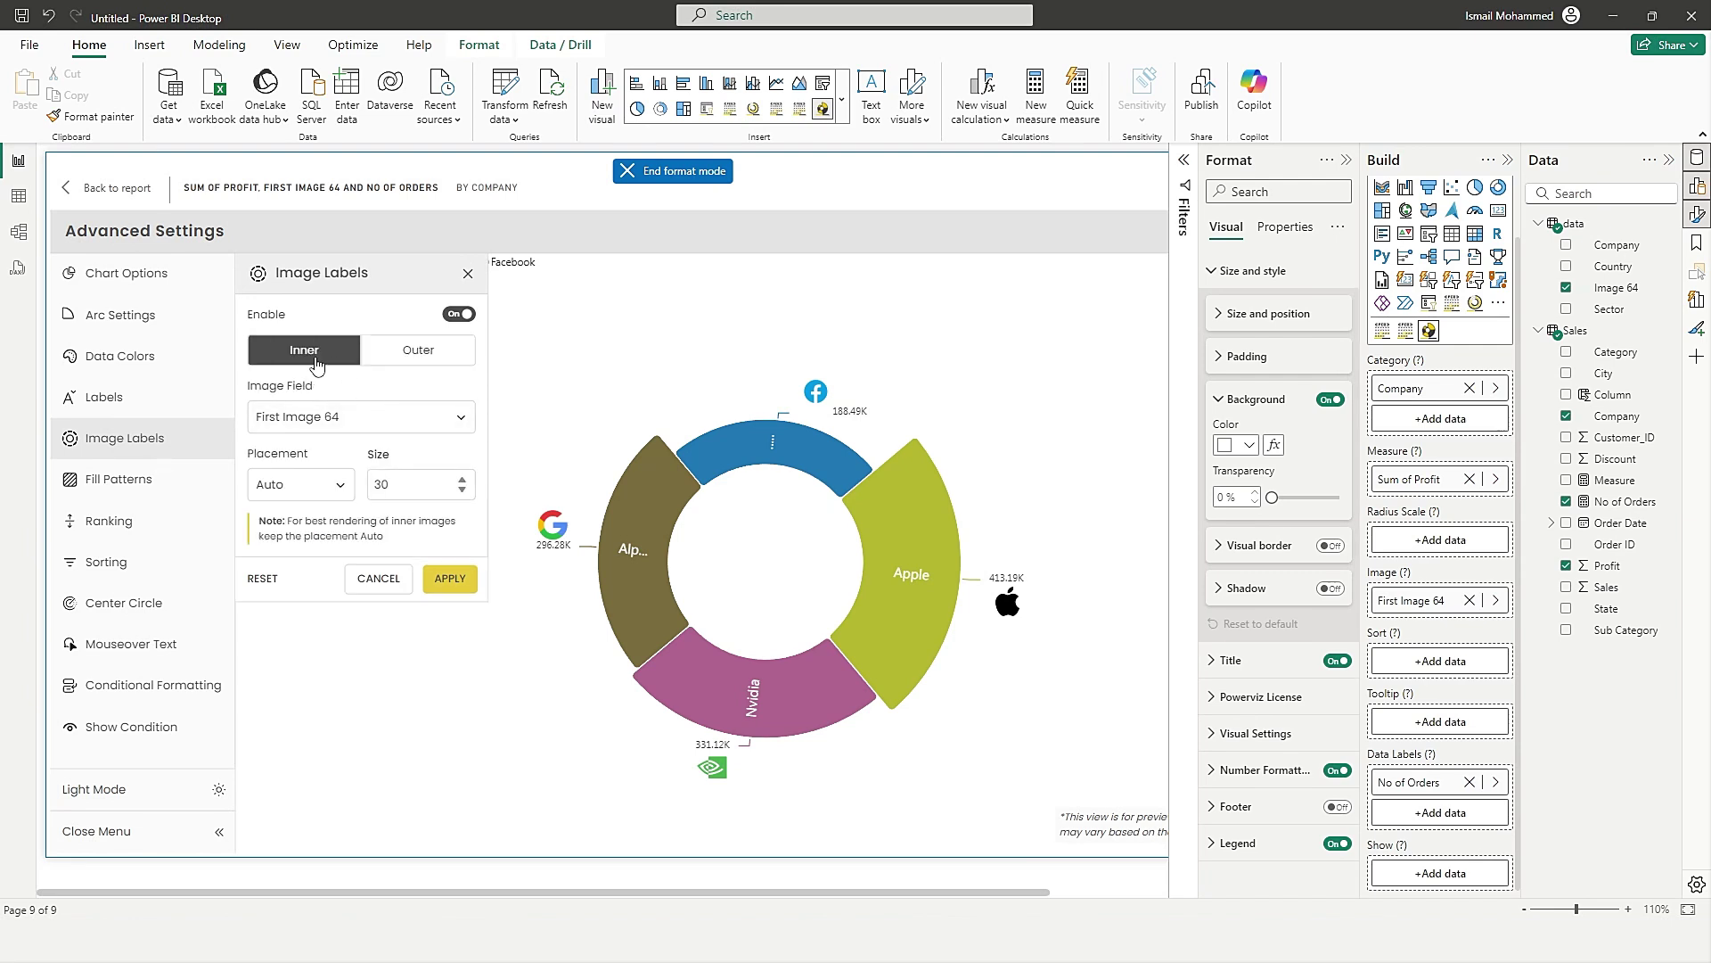
{"action": "left_click", "coordinate": [439, 581]}
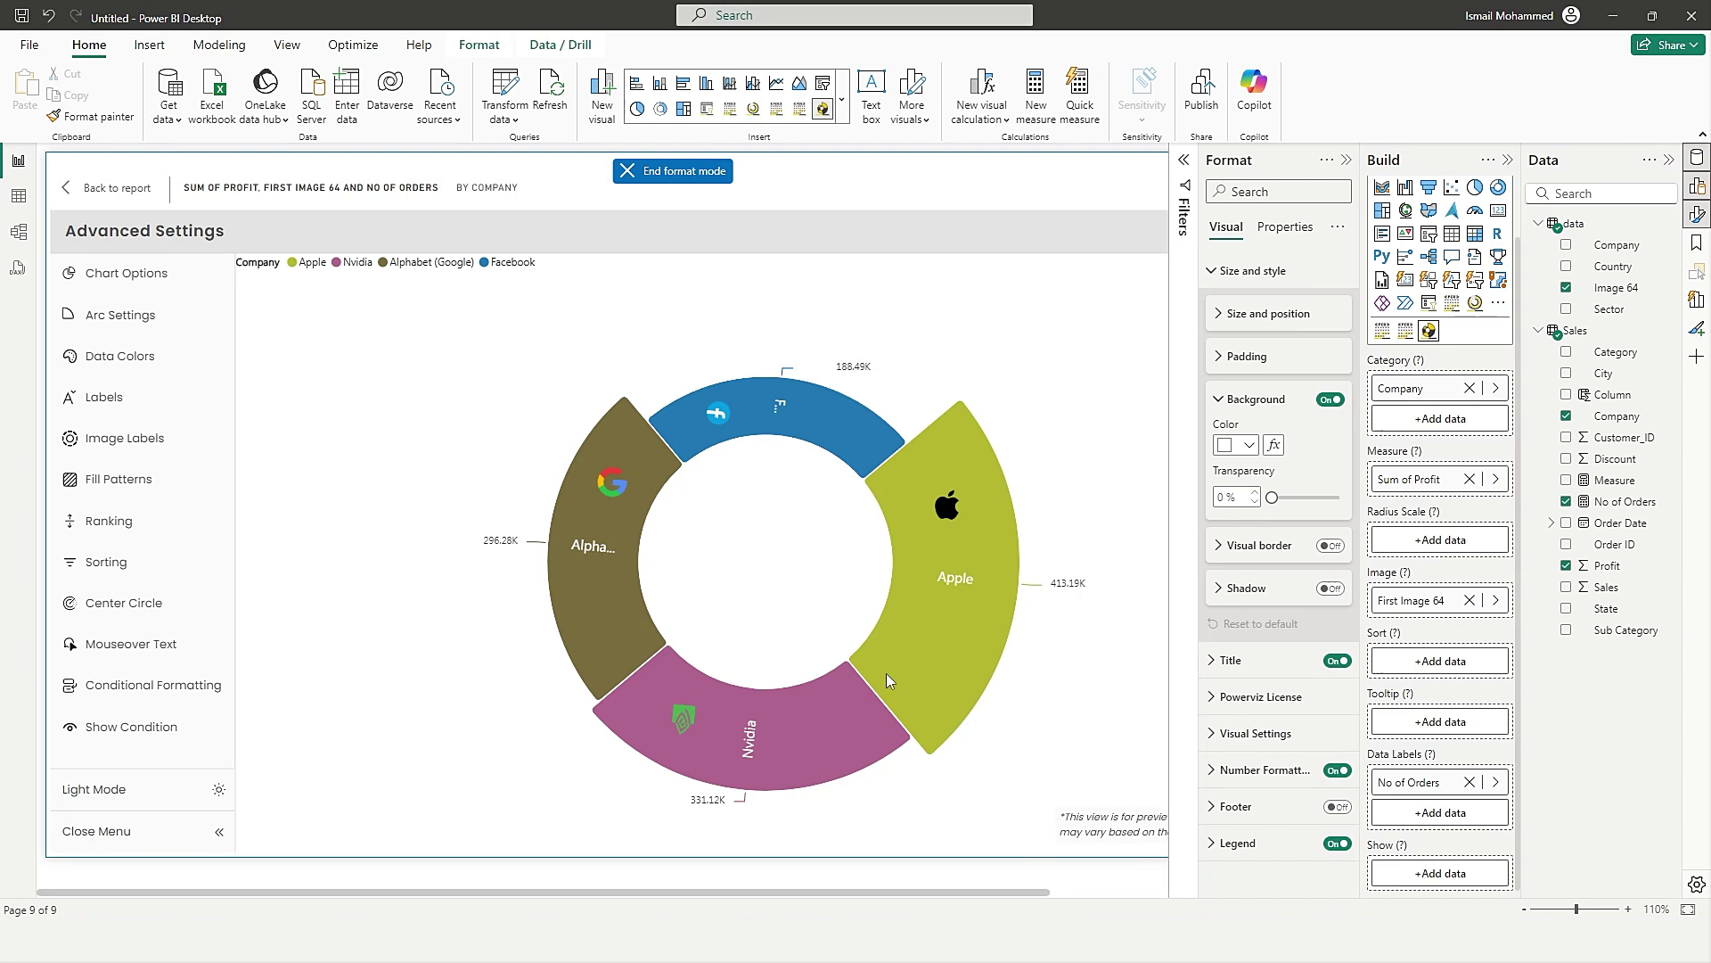
{"action": "left_click", "coordinate": [124, 437]}
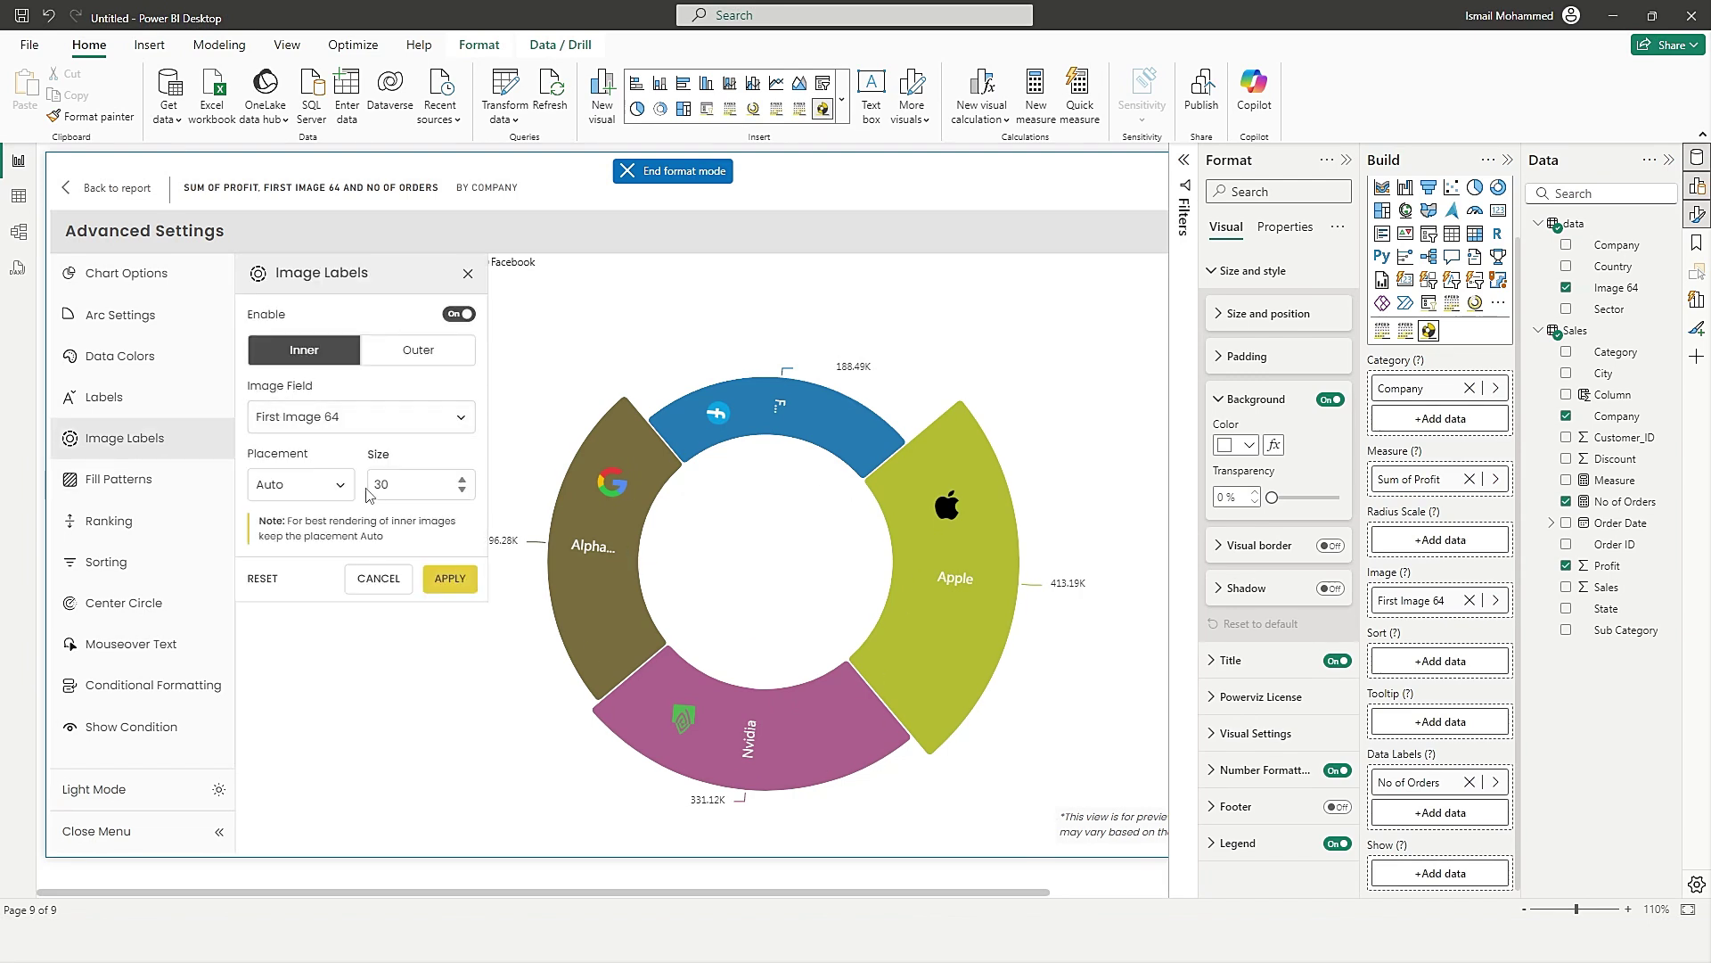
{"action": "left_click_drag", "start_coordinate": [399, 489], "coordinate": [367, 496]}
{"action": "type", "text": "50"}
{"action": "left_click", "coordinate": [450, 581]}
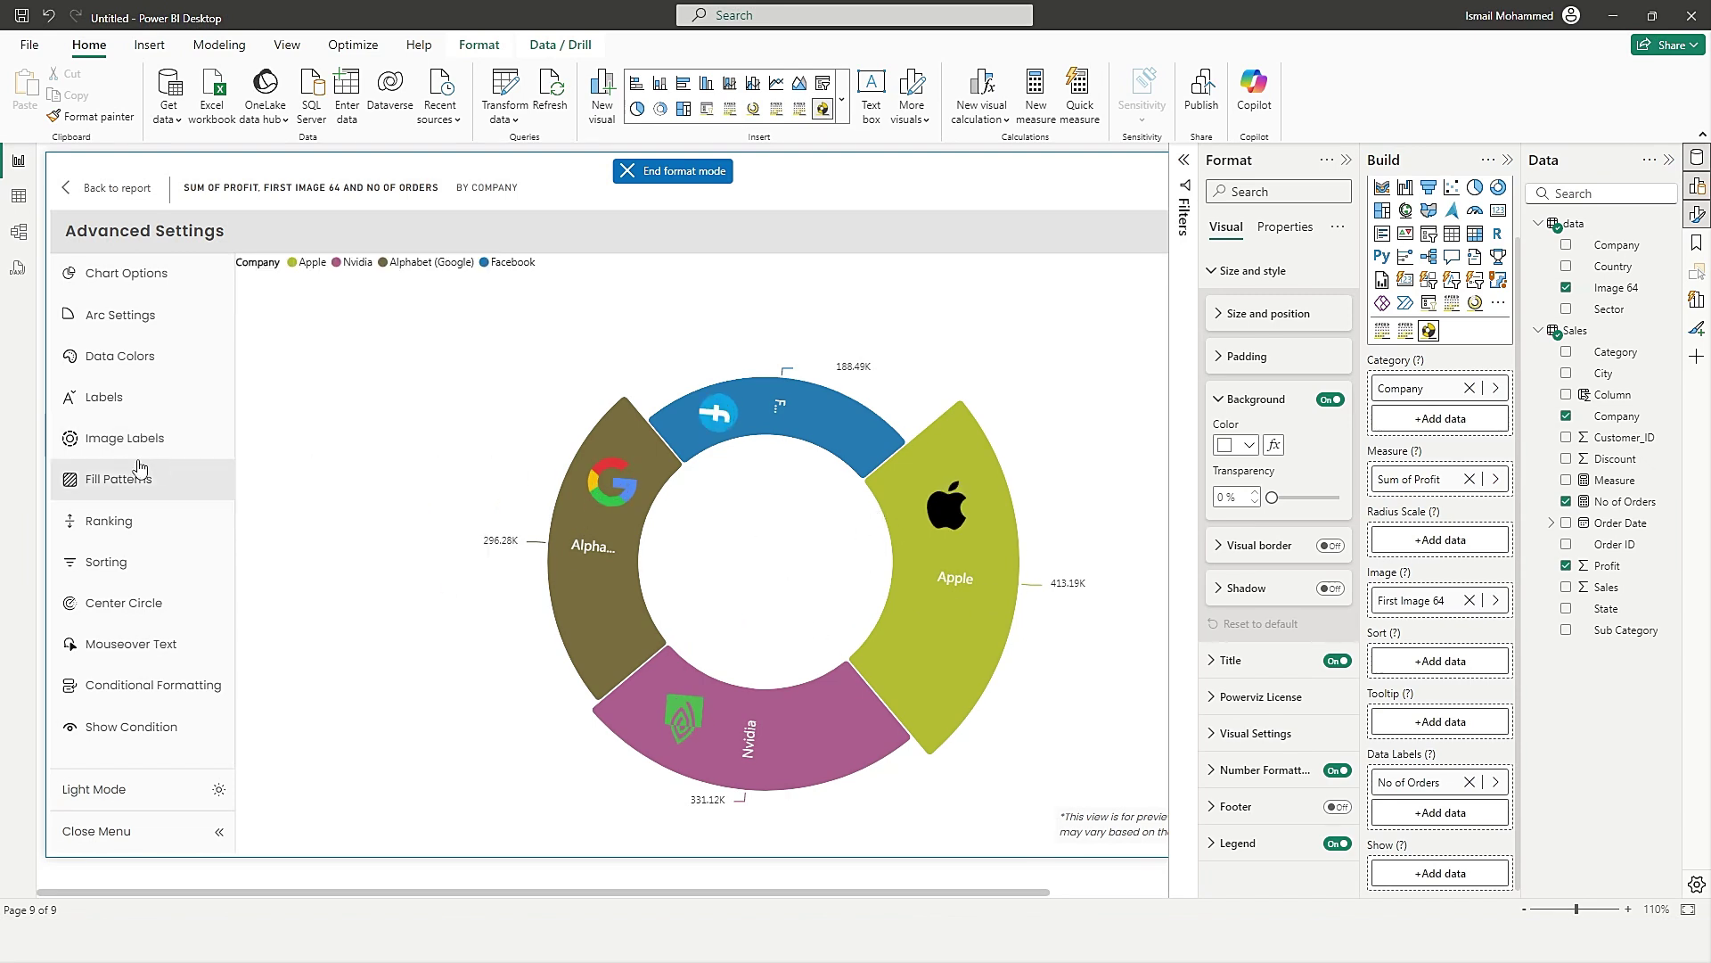
Enable fill patterns and apply the Circles pattern to the Apple arc.
{"action": "left_click", "coordinate": [114, 437]}
{"action": "left_click", "coordinate": [122, 488]}
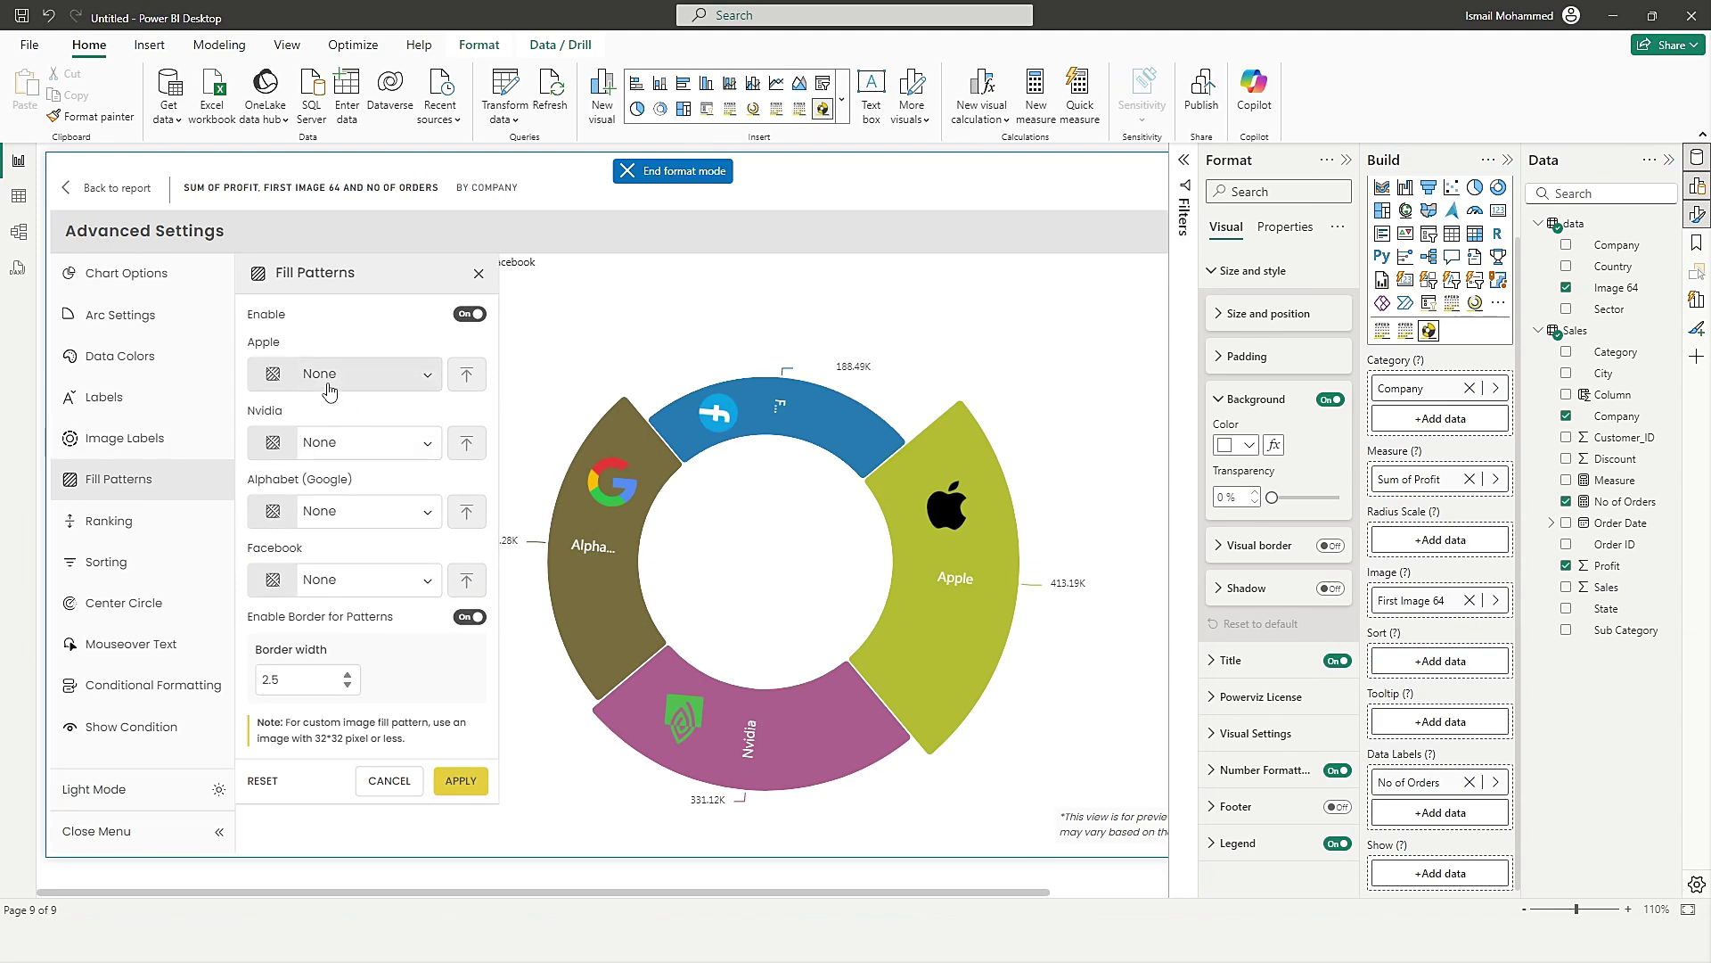
{"action": "left_click", "coordinate": [406, 390]}
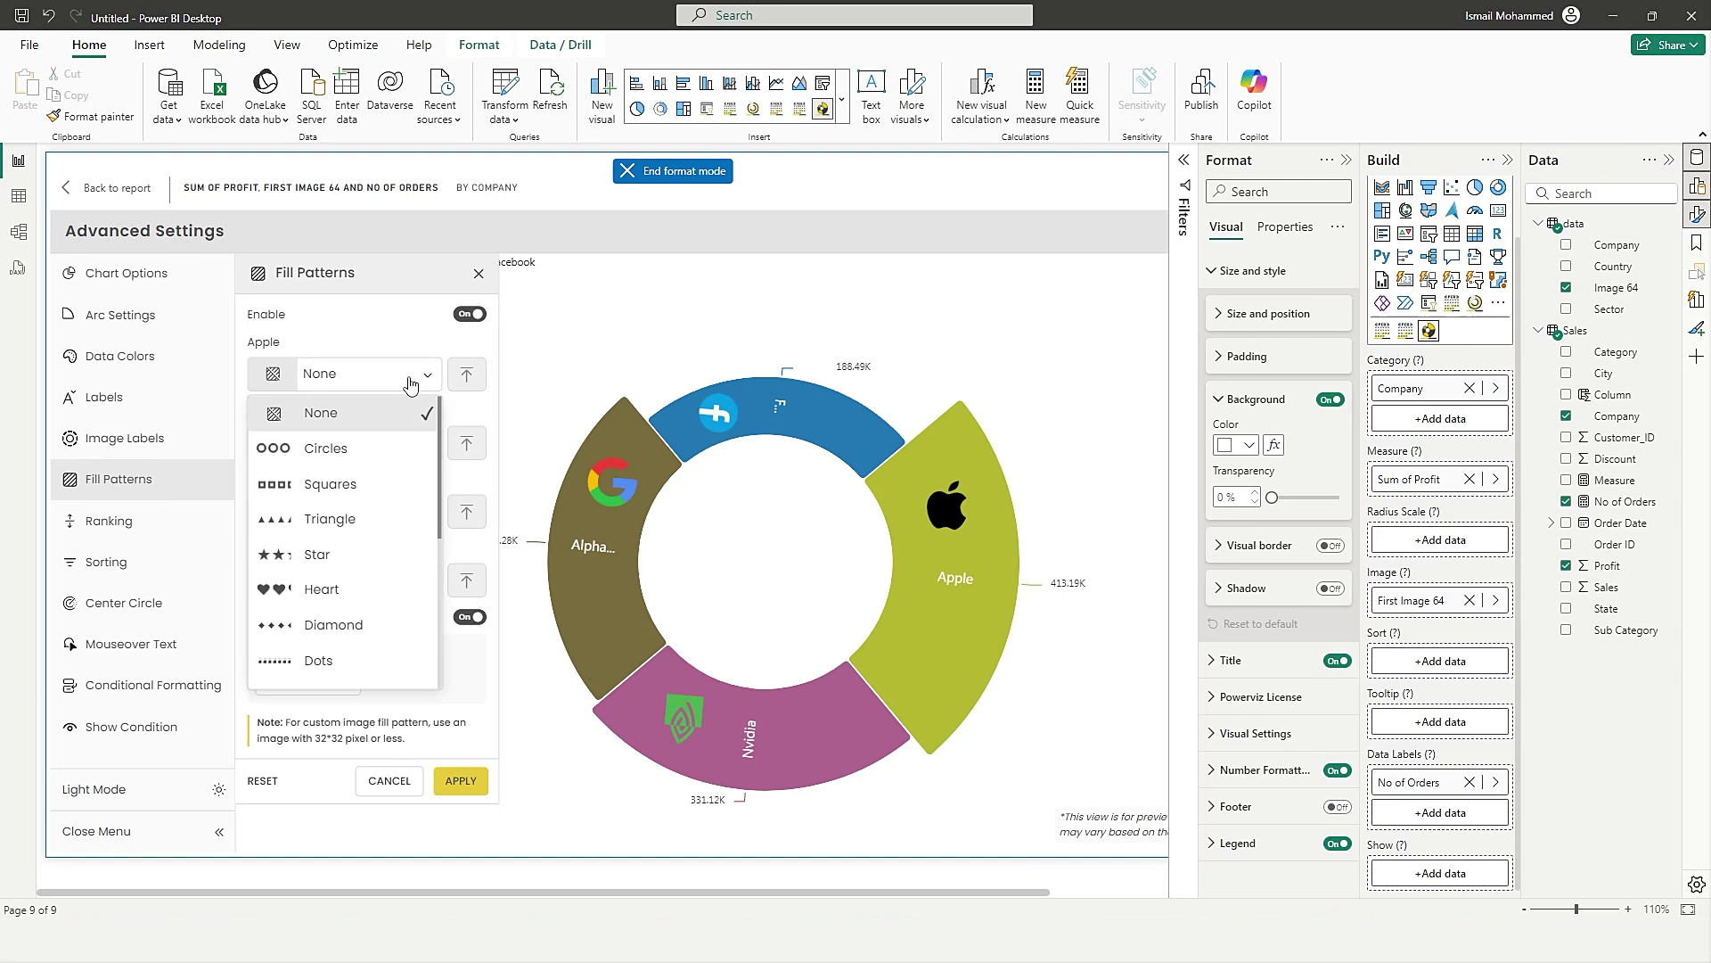
{"action": "left_click", "coordinate": [326, 448]}
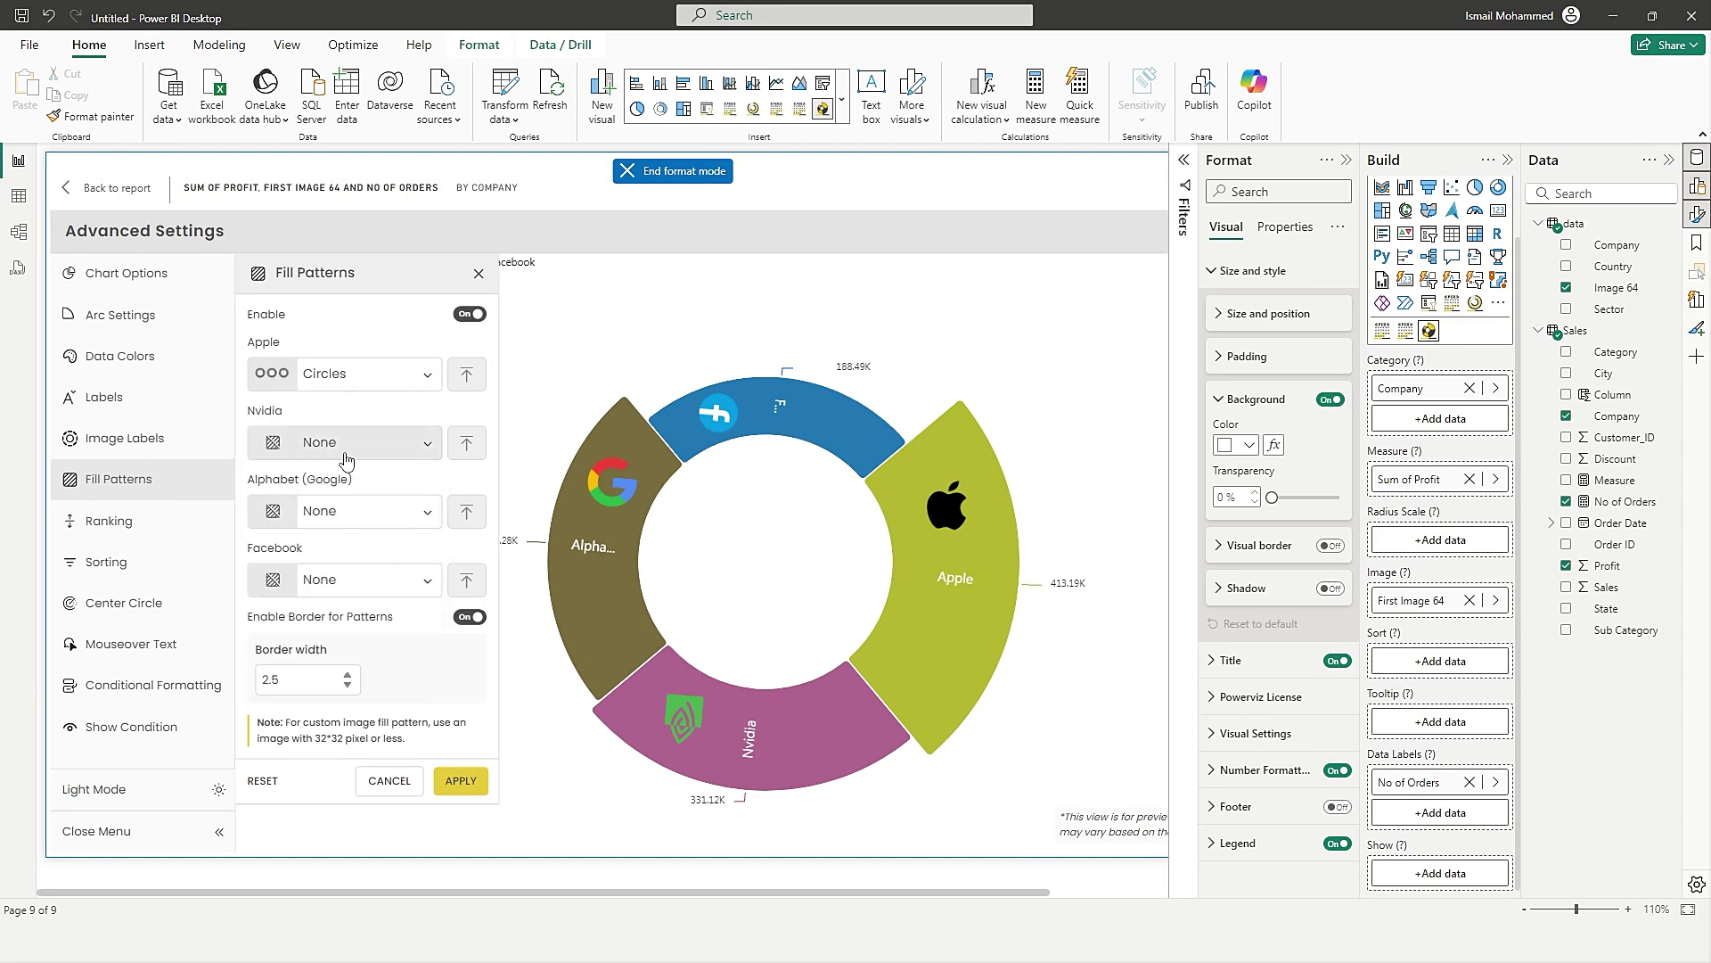
{"action": "left_click", "coordinate": [459, 781]}
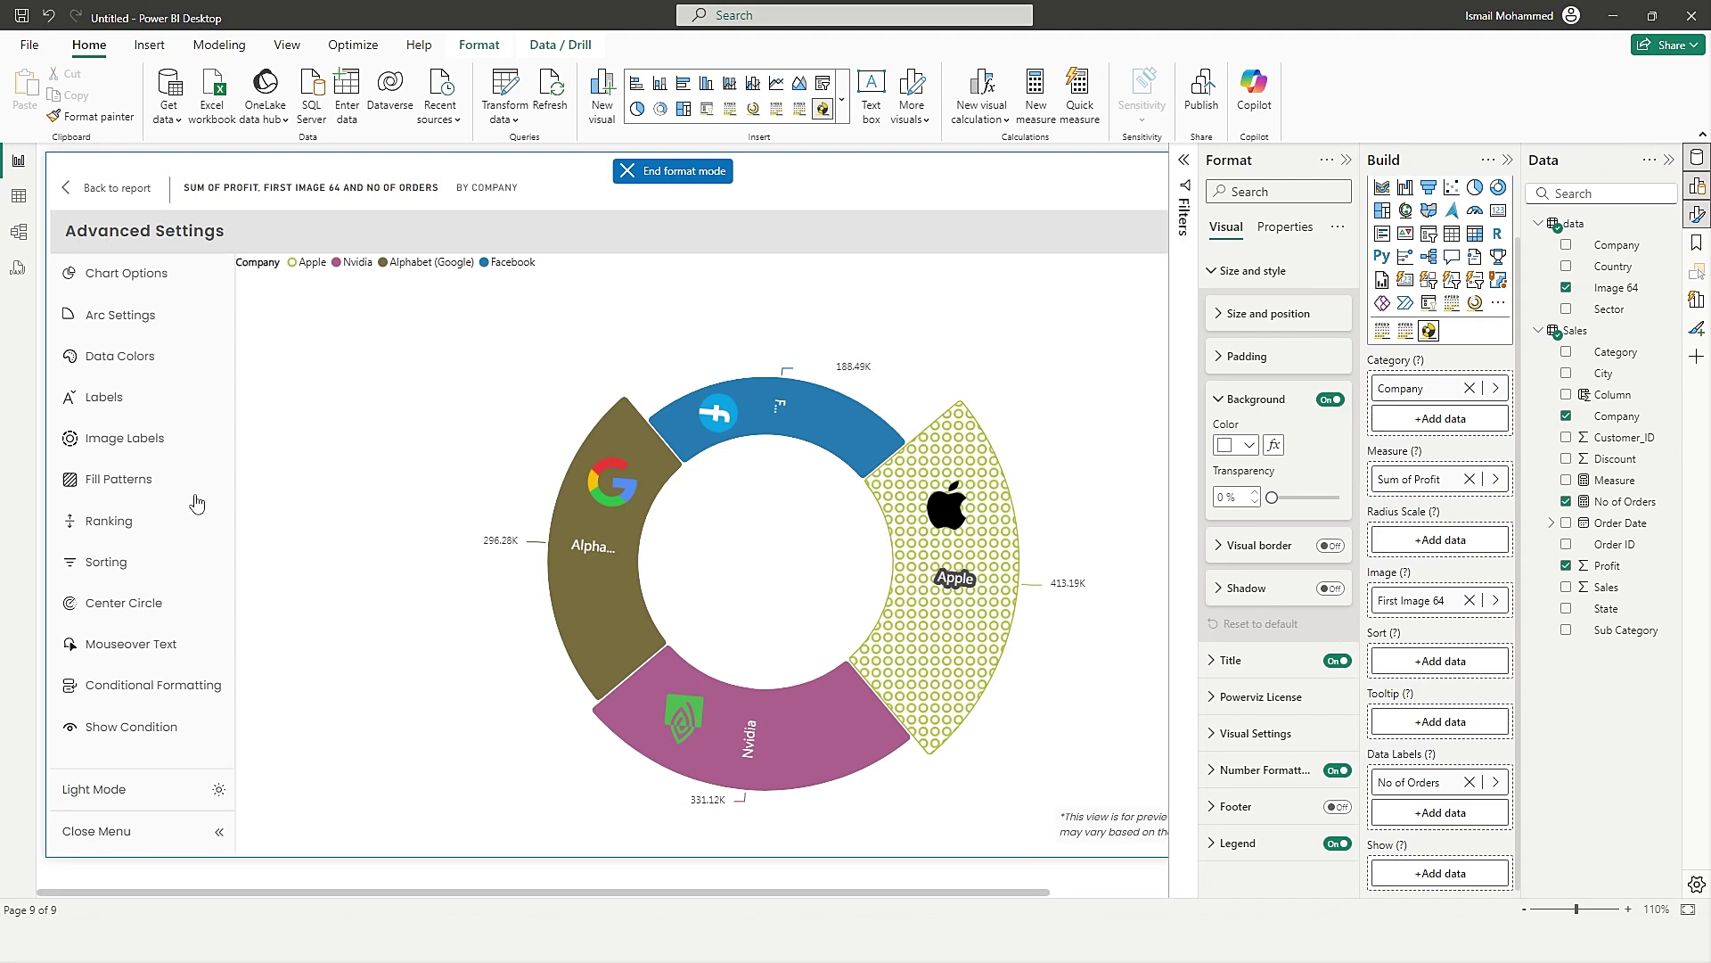
Apply the Flowing Lines fill pattern to the Nvidia arc.
{"action": "left_click", "coordinate": [127, 481]}
{"action": "left_click", "coordinate": [408, 446]}
{"action": "scroll", "coordinate": [392, 585], "scroll_direction": "down", "scroll_amount": 5}
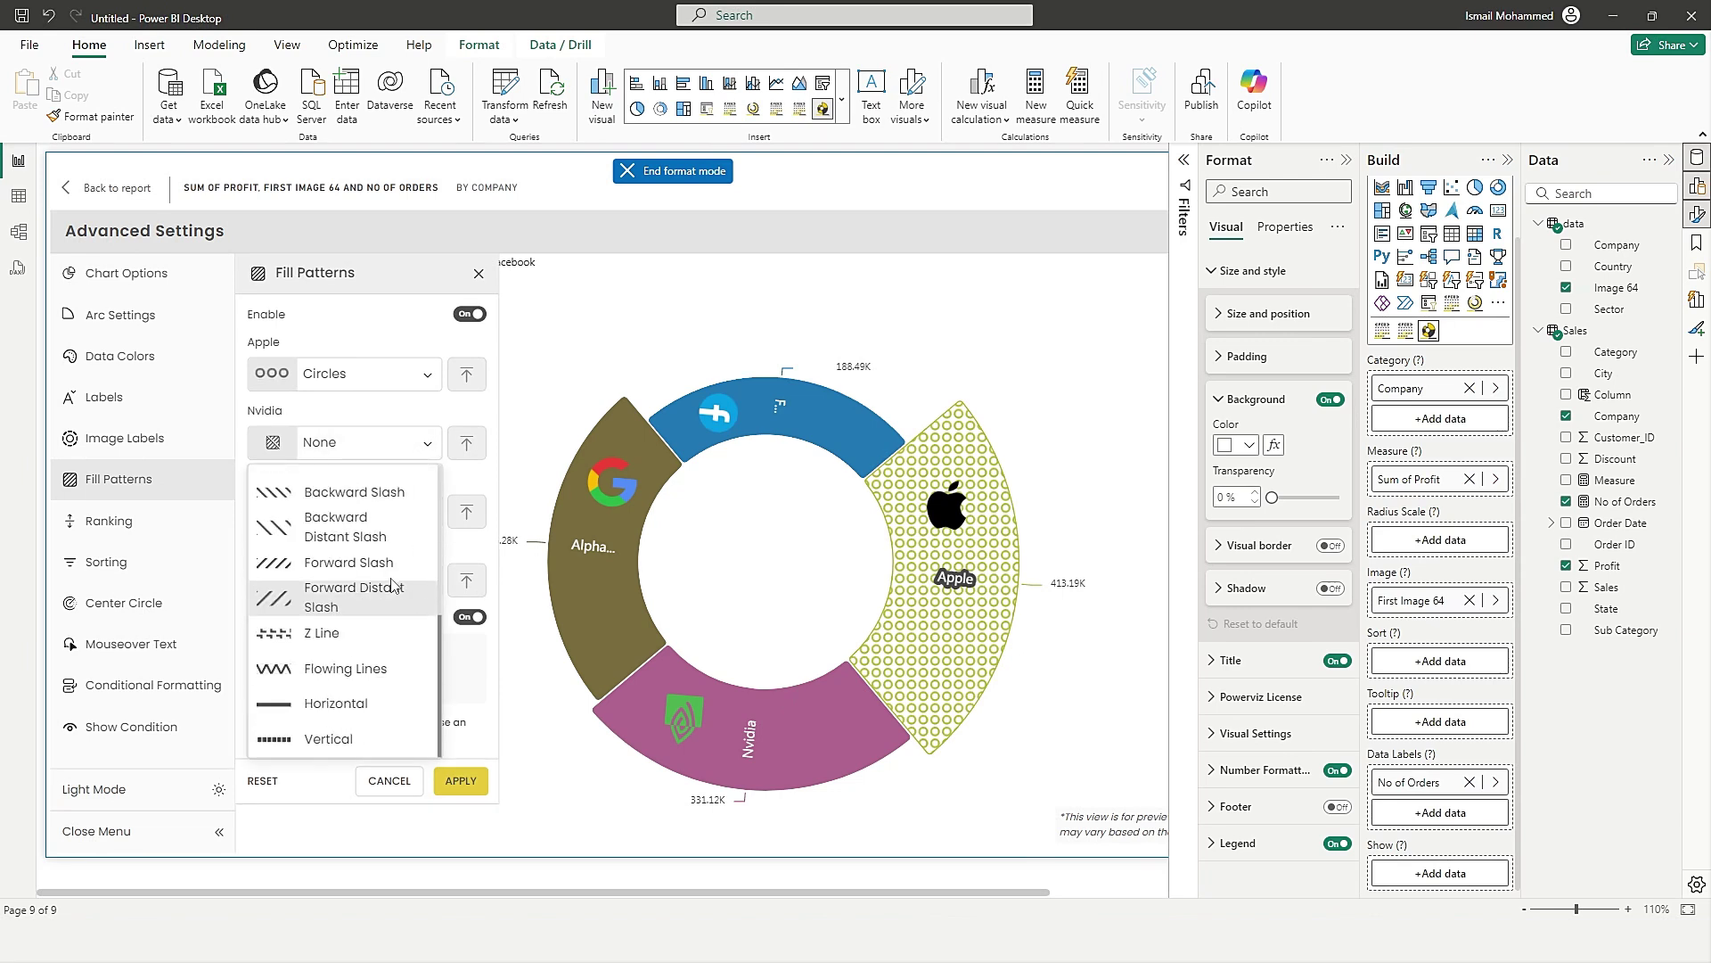
{"action": "left_click", "coordinate": [343, 668]}
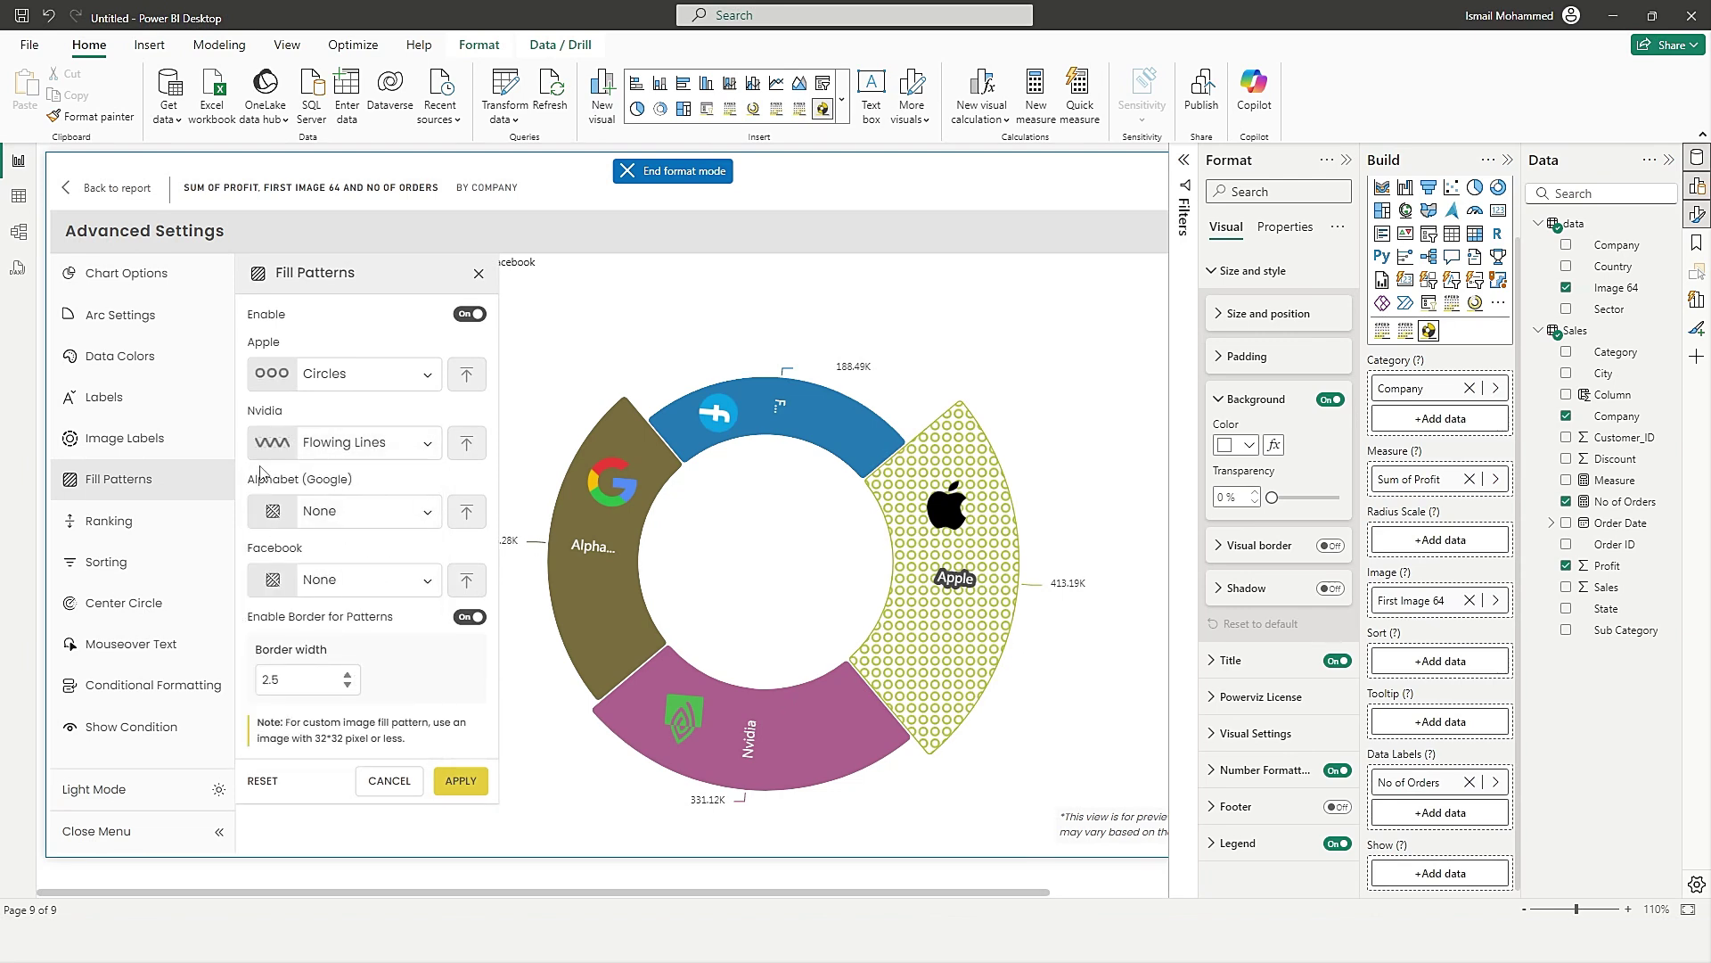
{"action": "left_click", "coordinate": [459, 782]}
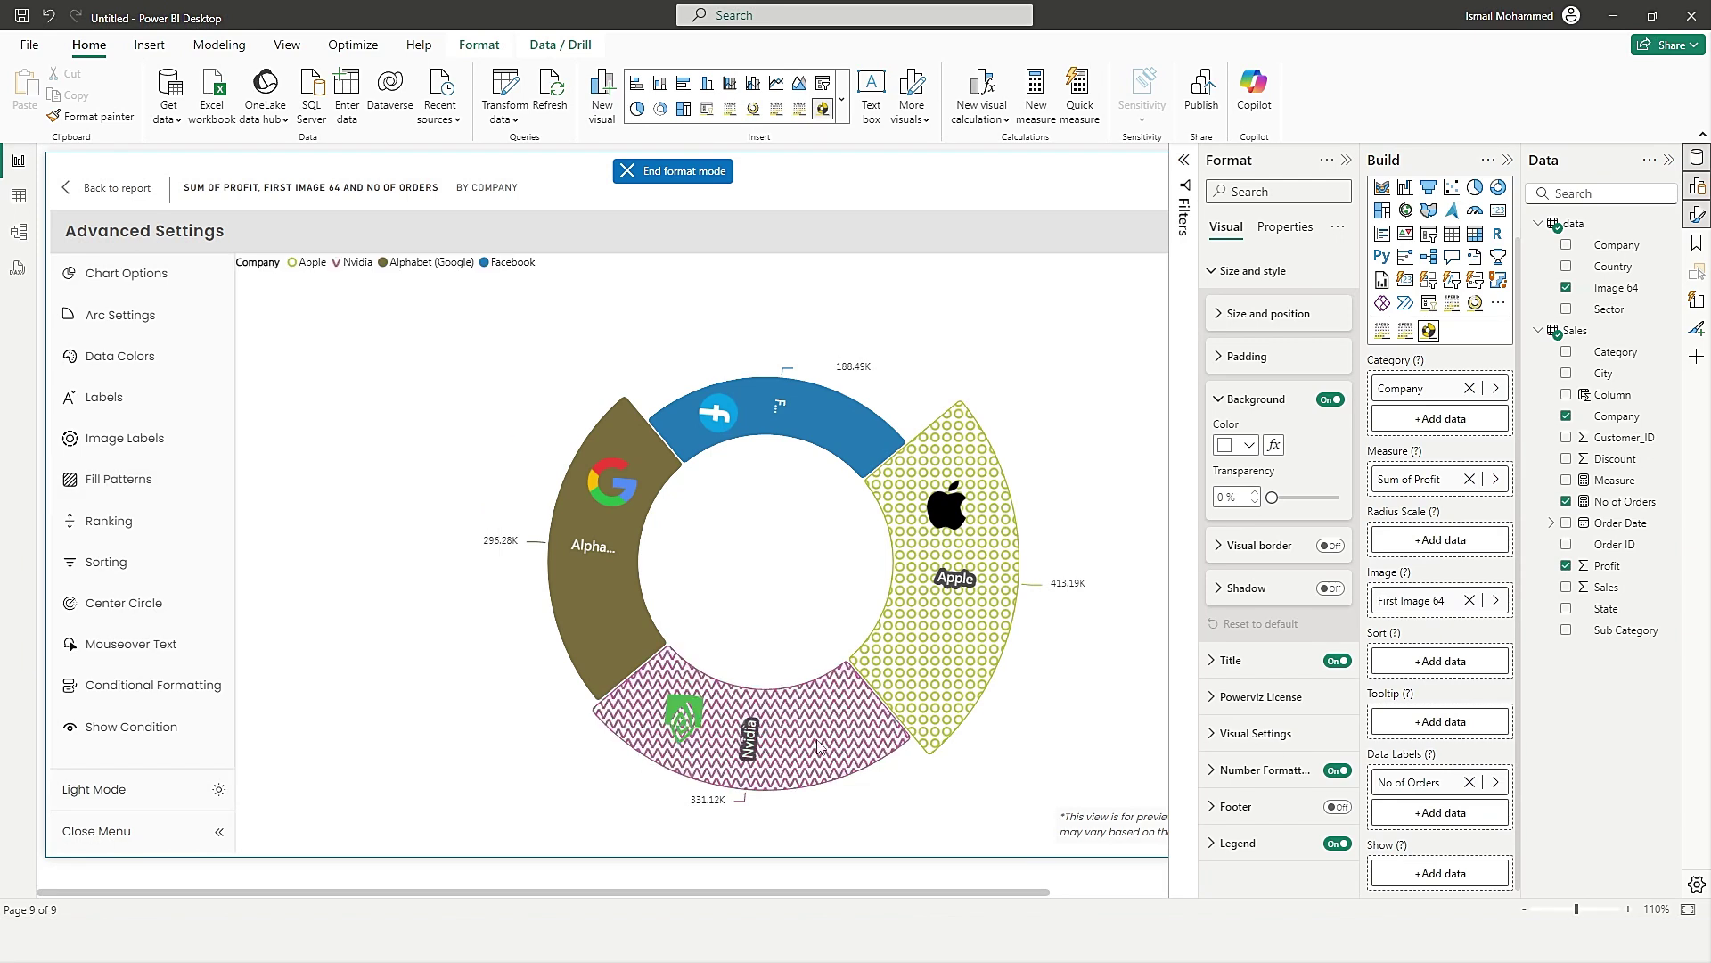
{"action": "left_click", "coordinate": [134, 438]}
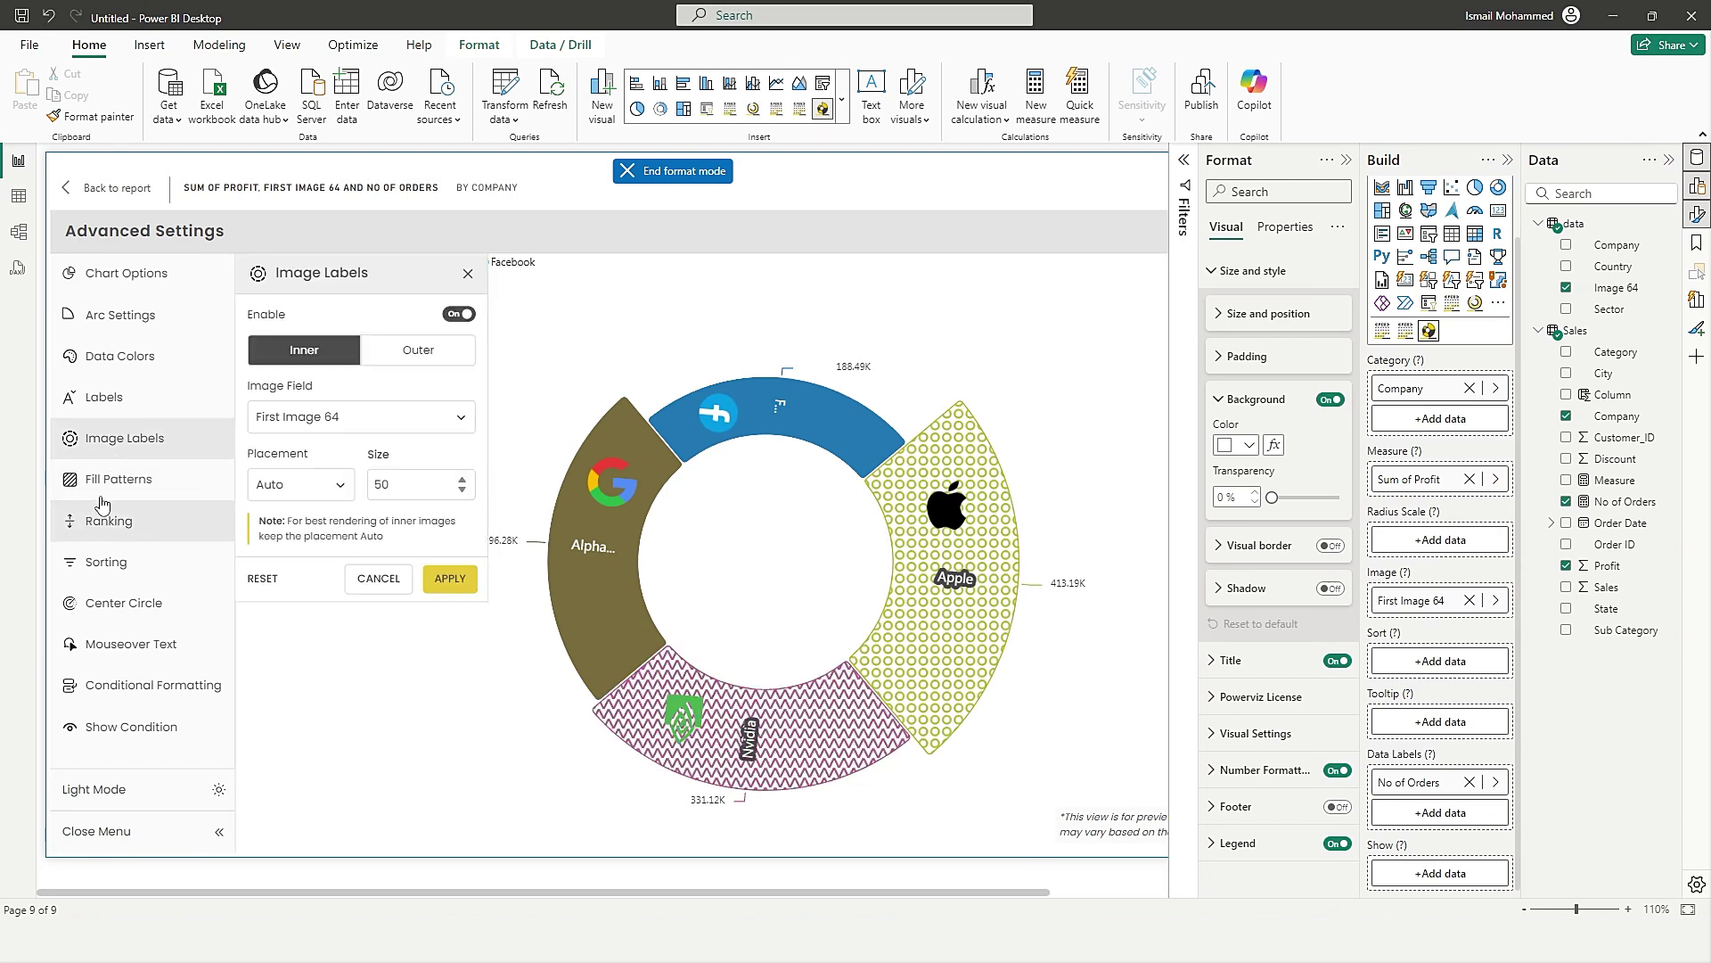
Turn off the chart's fill patterns and return from the advanced settings to the report without changing the ranking.
{"action": "left_click", "coordinate": [165, 481]}
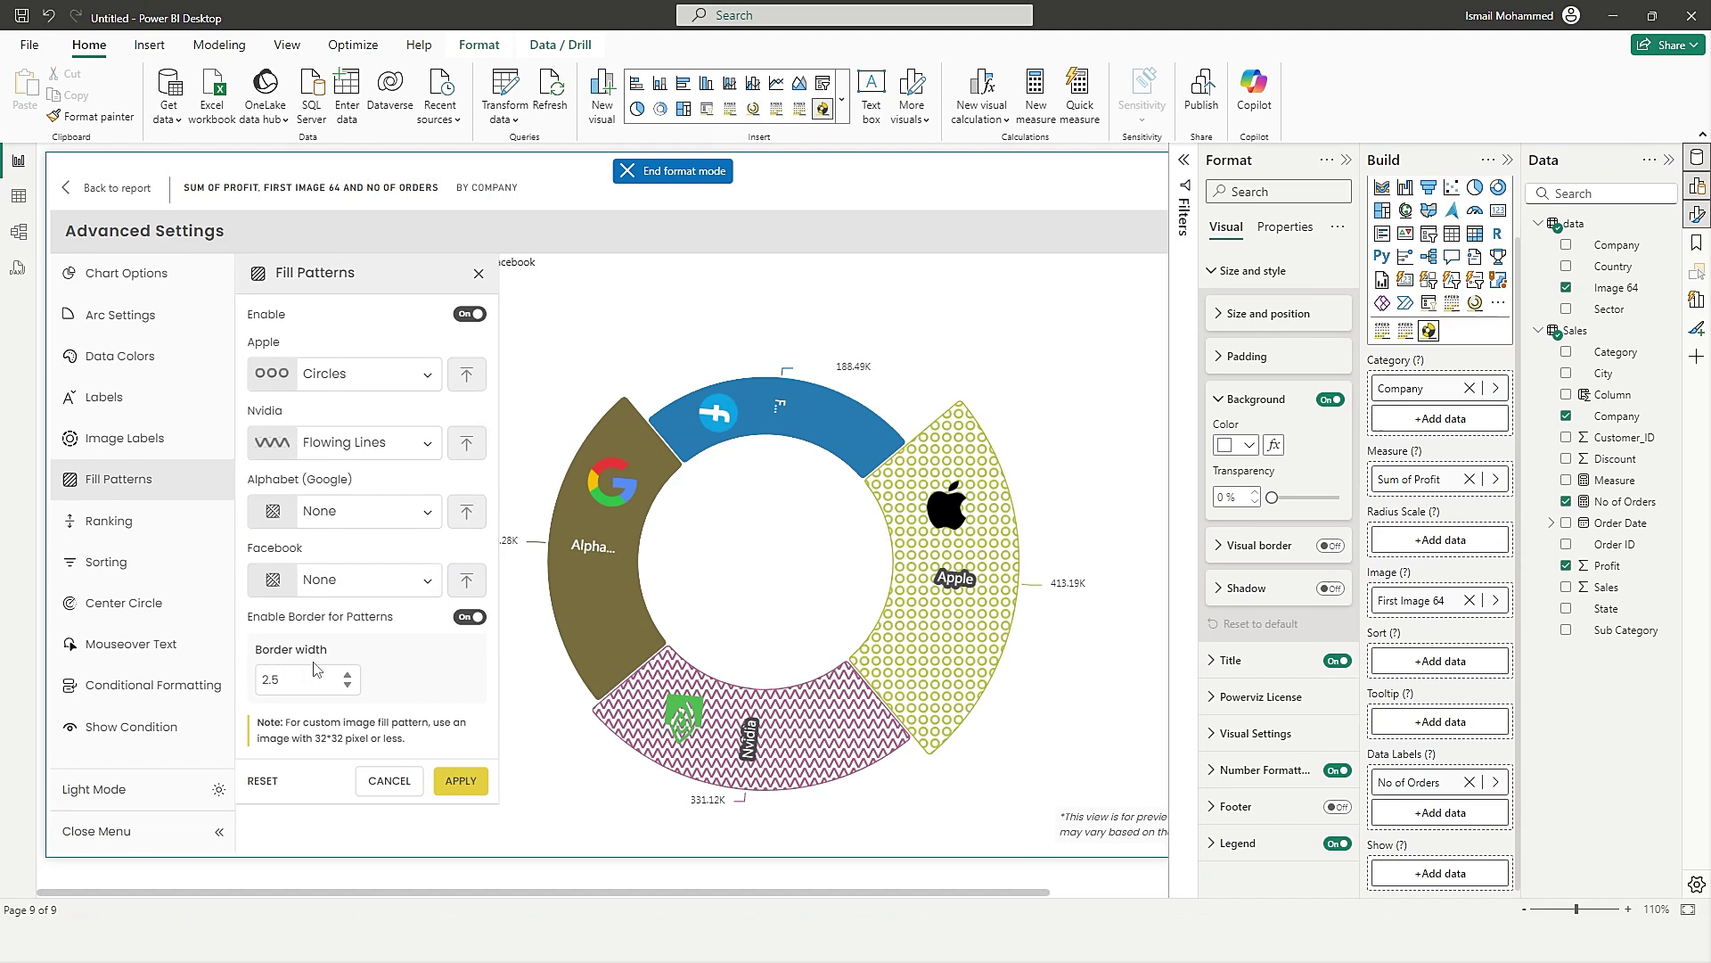
{"action": "left_click", "coordinate": [164, 499]}
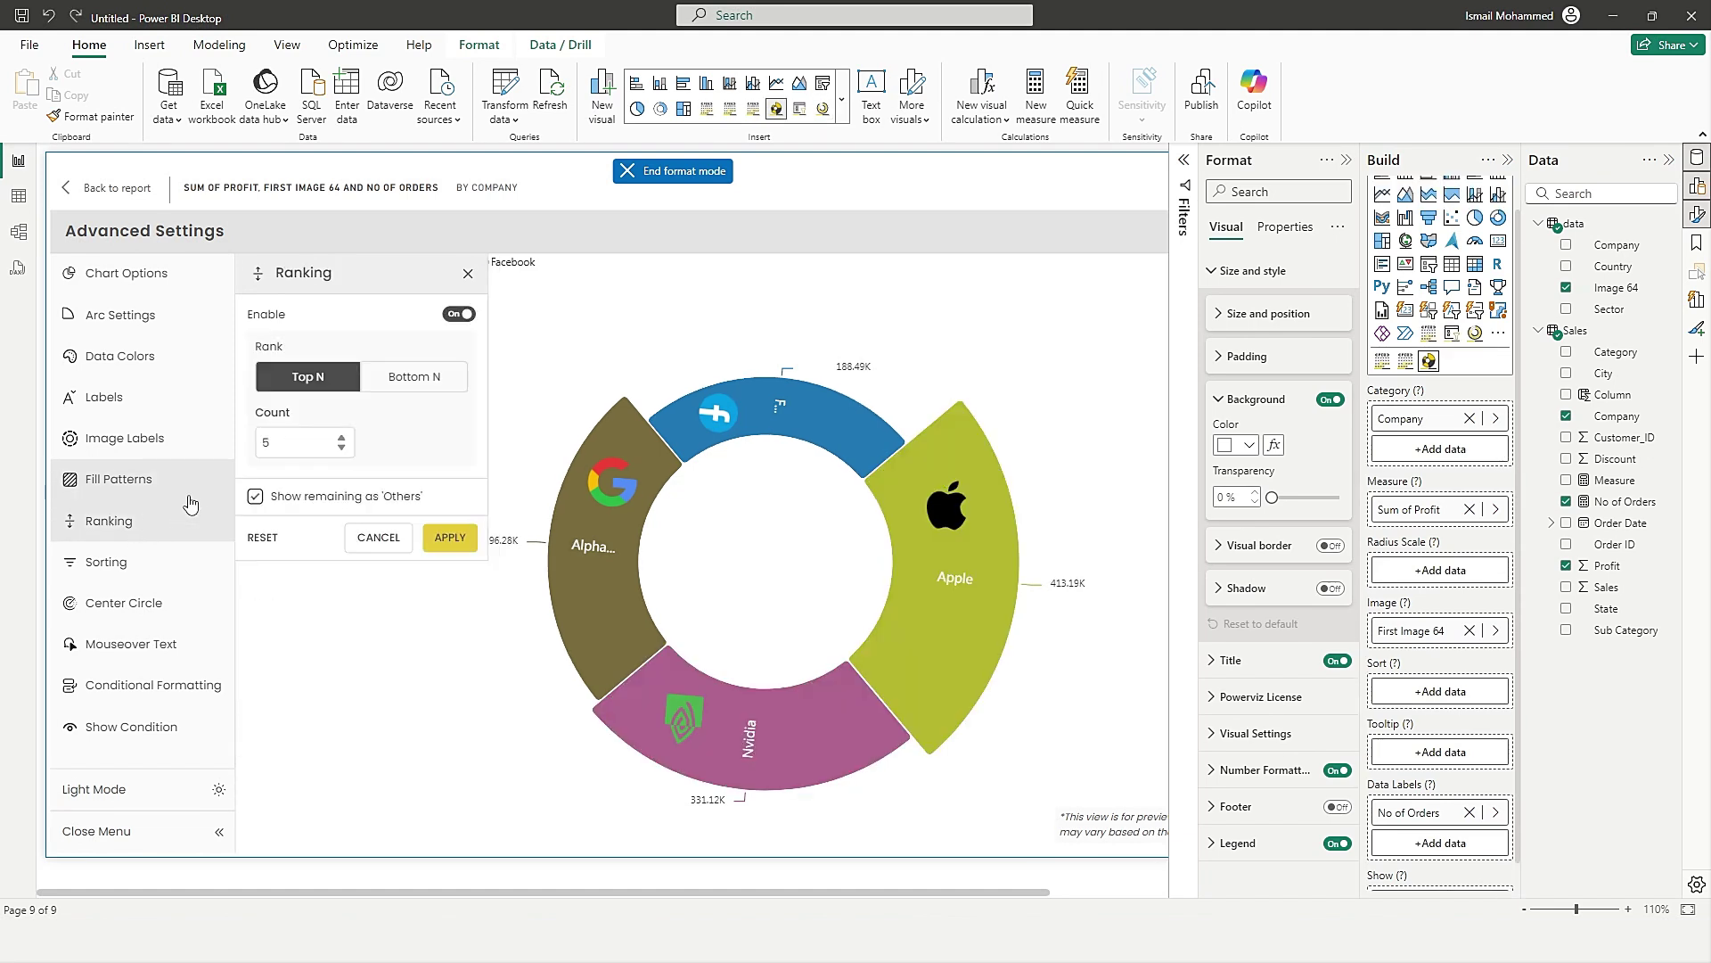
{"action": "left_click", "coordinate": [378, 537]}
{"action": "left_click", "coordinate": [111, 187]}
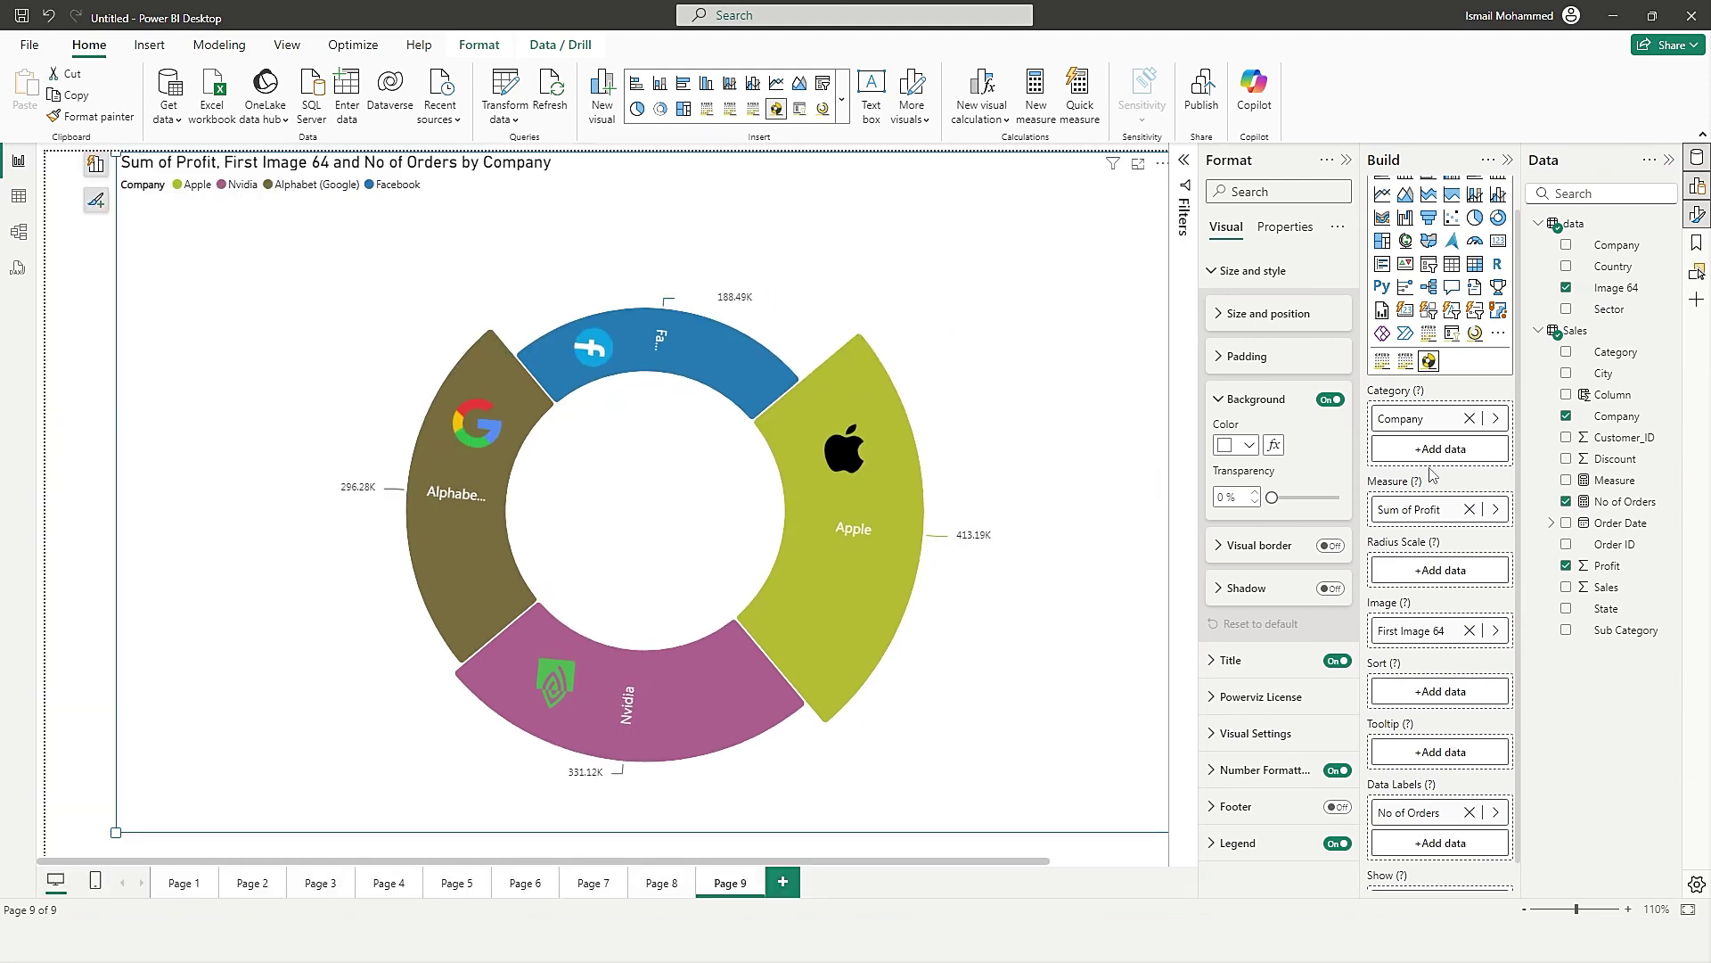
Replace Company with the Category field as the chart's category.
{"action": "left_click", "coordinate": [1469, 418]}
{"action": "left_click_drag", "start_coordinate": [1609, 361], "coordinate": [1435, 422]}
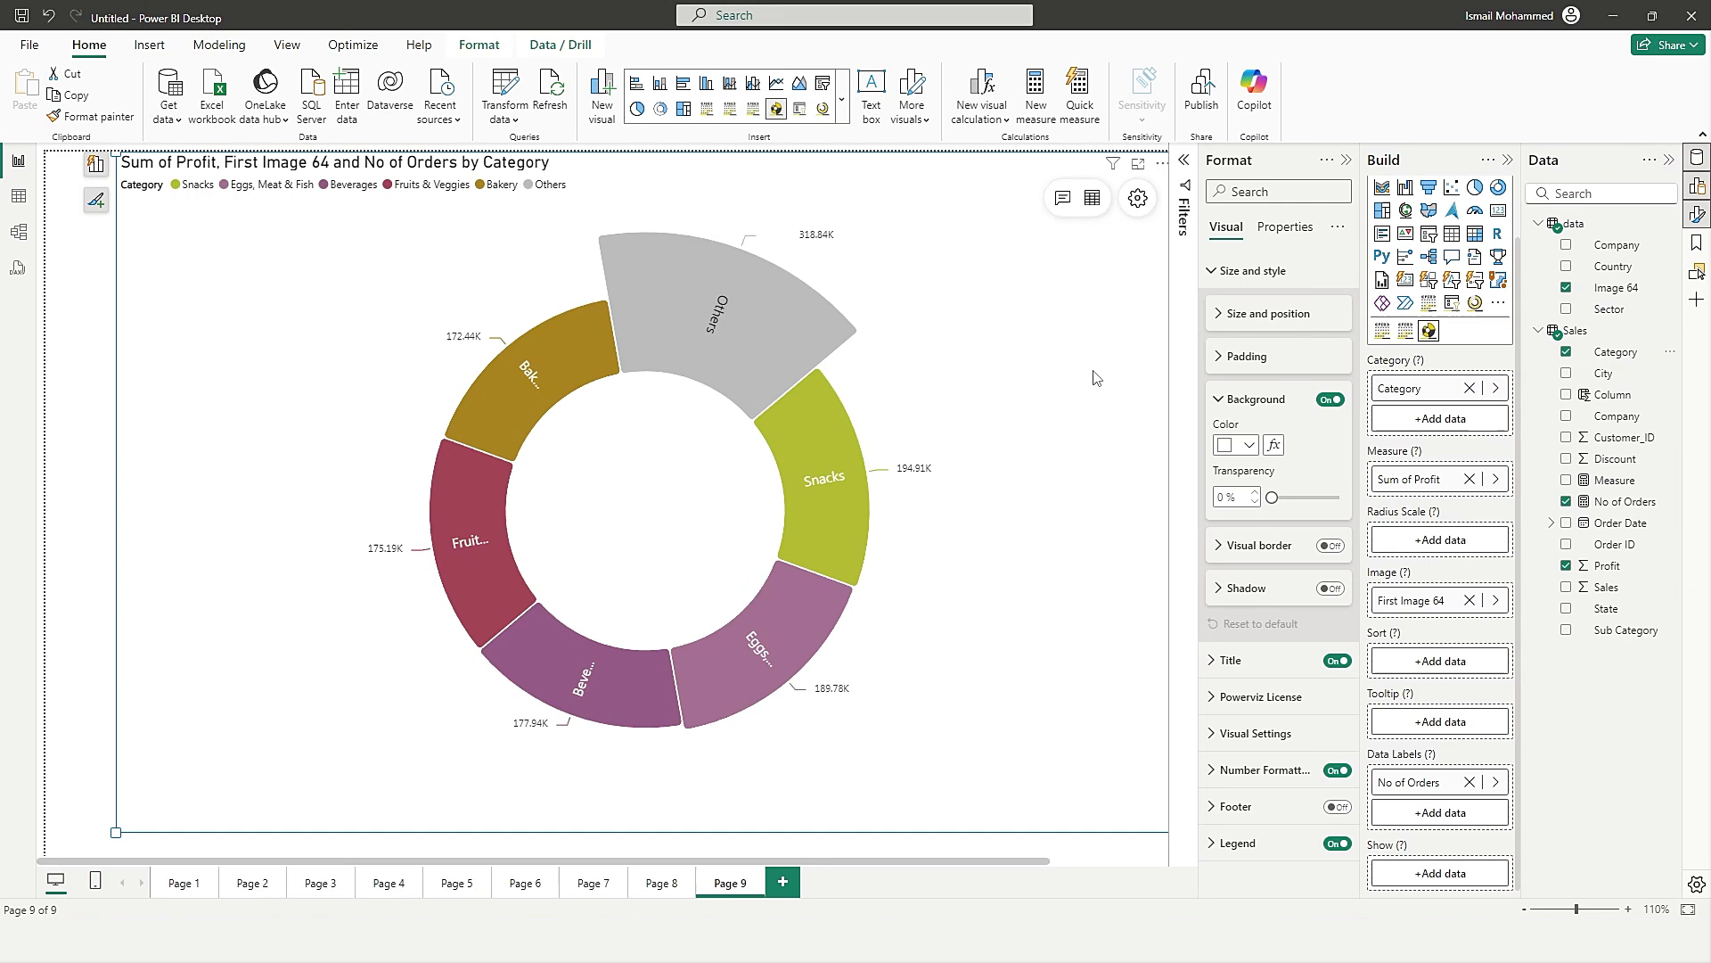
Review the Top N ranking with a count of 5 and inspect the Snacks and Others arcs.
{"action": "left_click", "coordinate": [1137, 198]}
{"action": "left_click", "coordinate": [124, 532]}
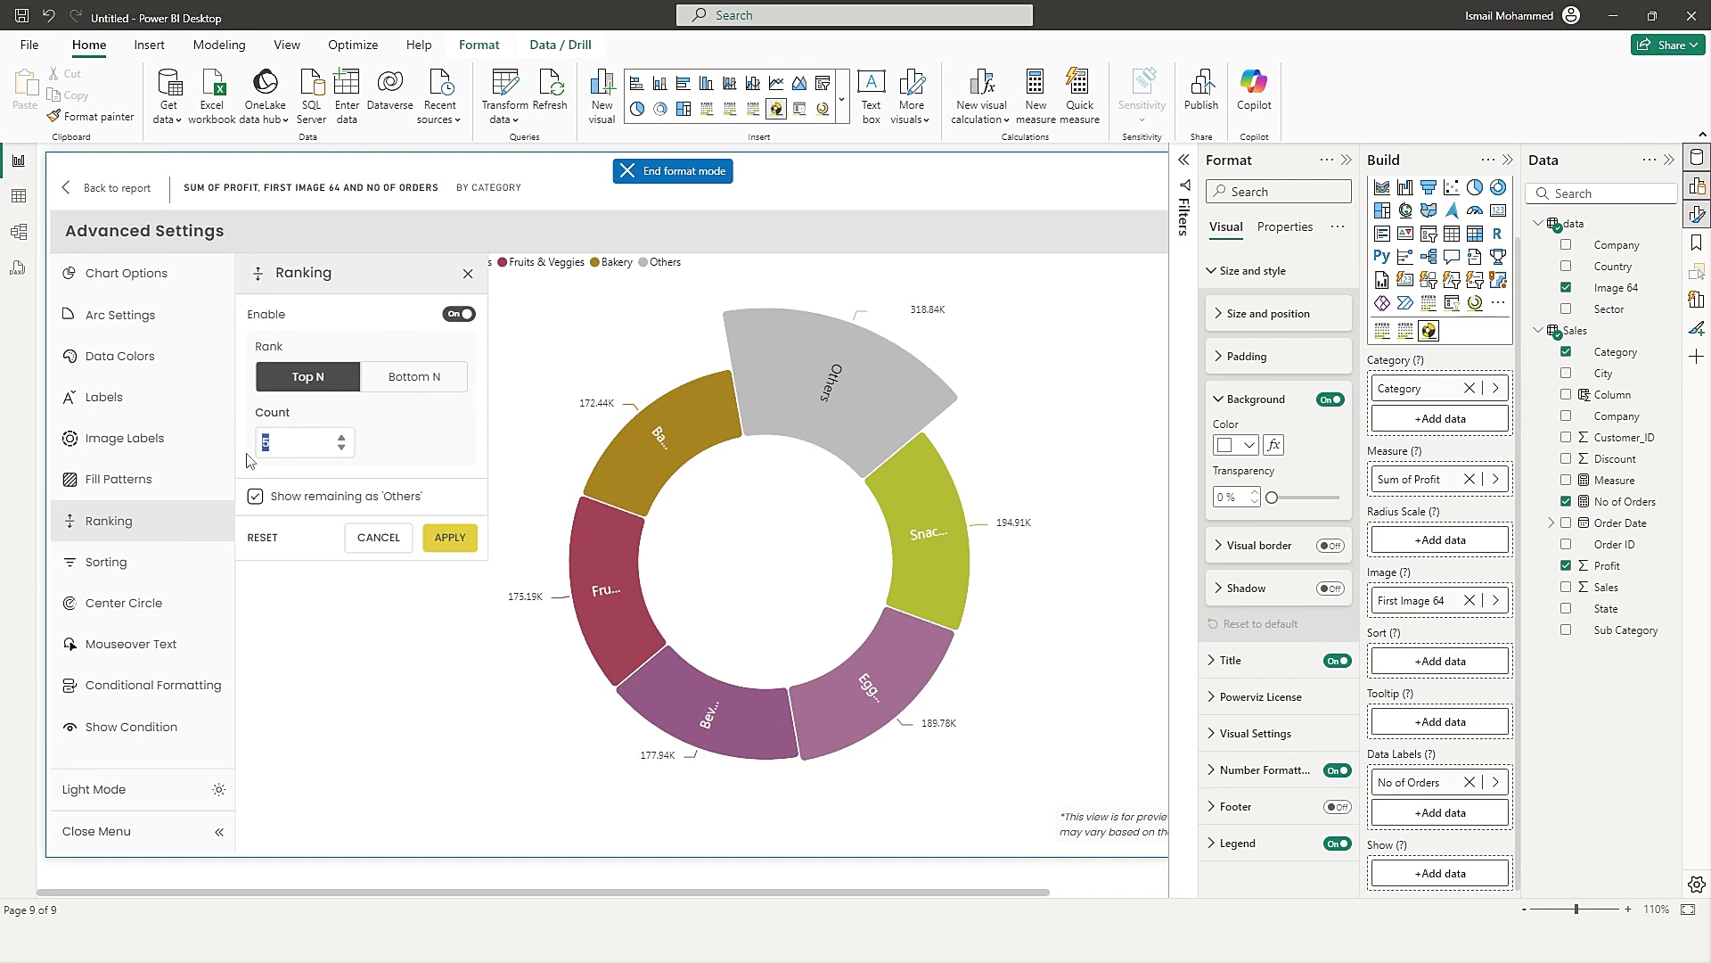
{"action": "left_click", "coordinate": [455, 542]}
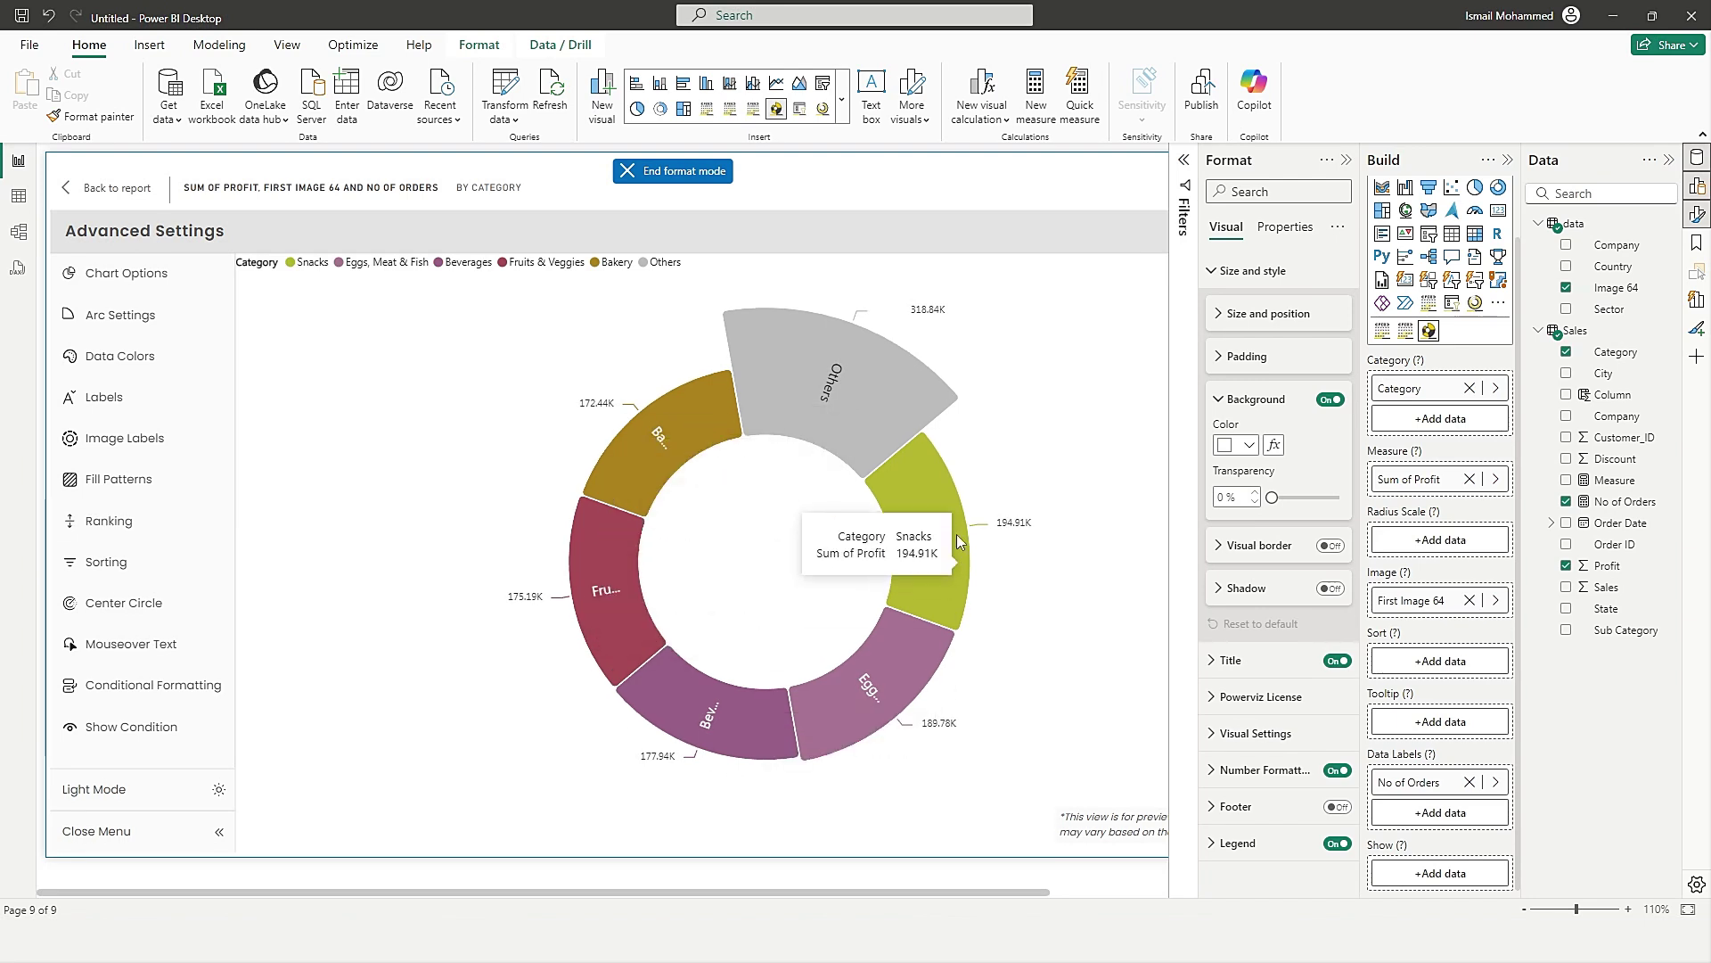
{"action": "mouse_move", "coordinate": [956, 530]}
{"action": "mouse_move", "coordinate": [845, 430]}
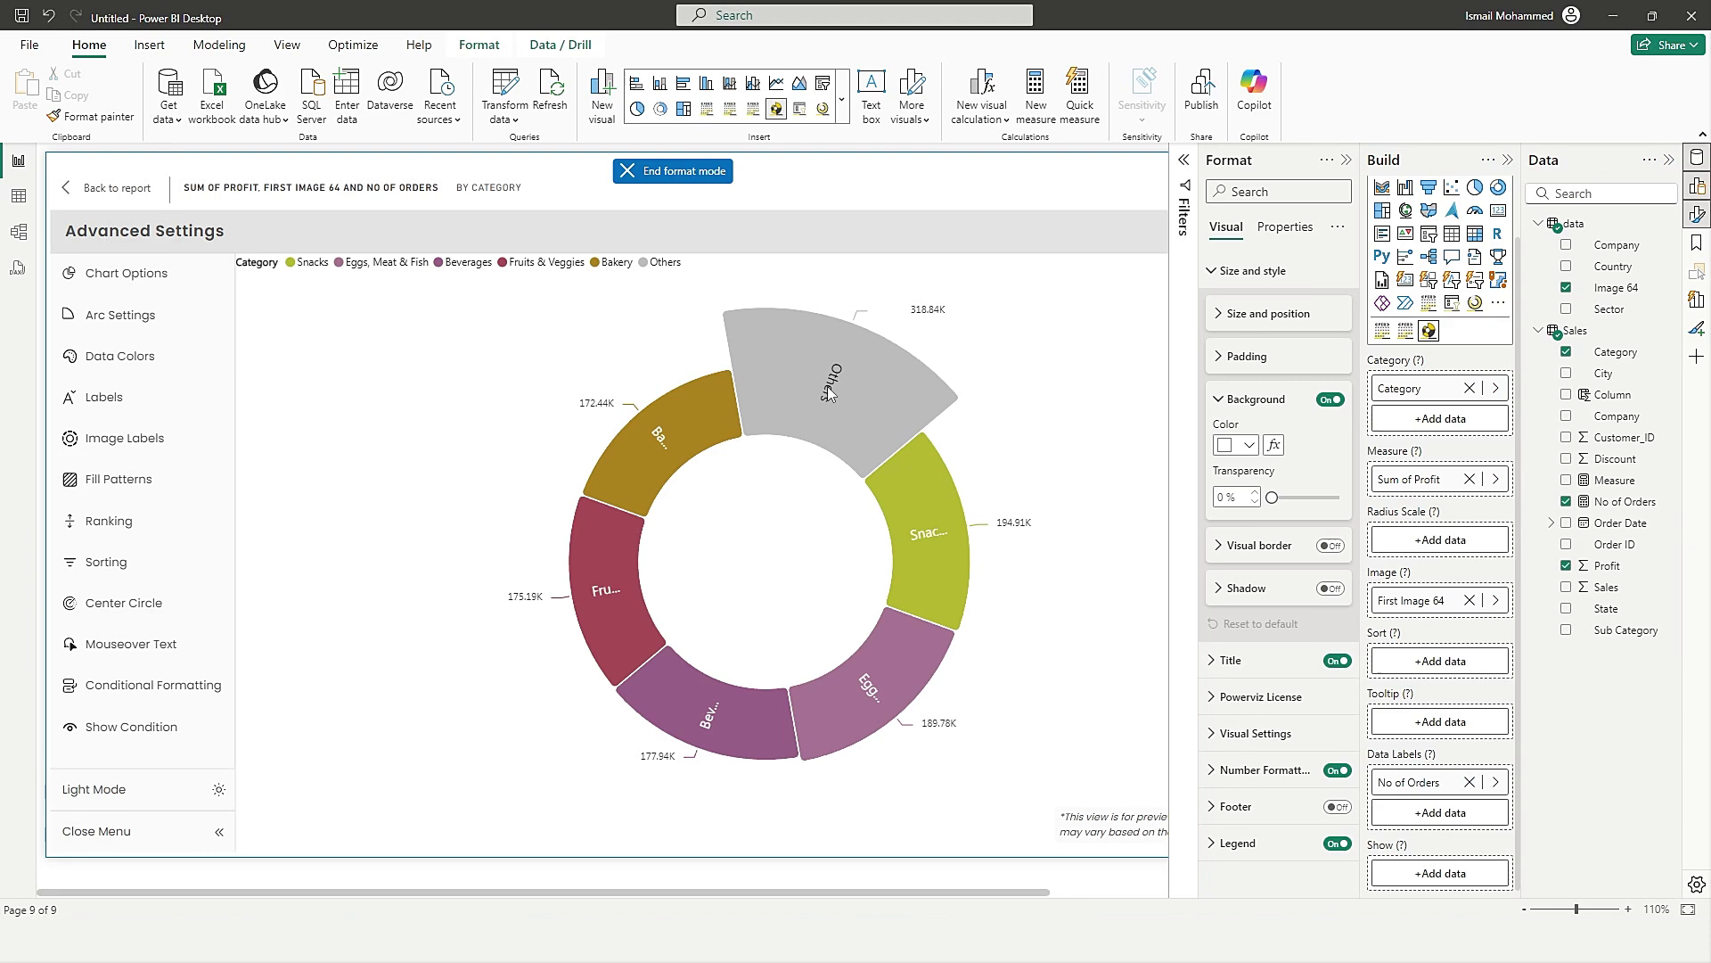
Remove First Image 64 from the chart's image field and stop showing the remaining categories as 'Others'.
{"action": "left_click", "coordinate": [109, 521]}
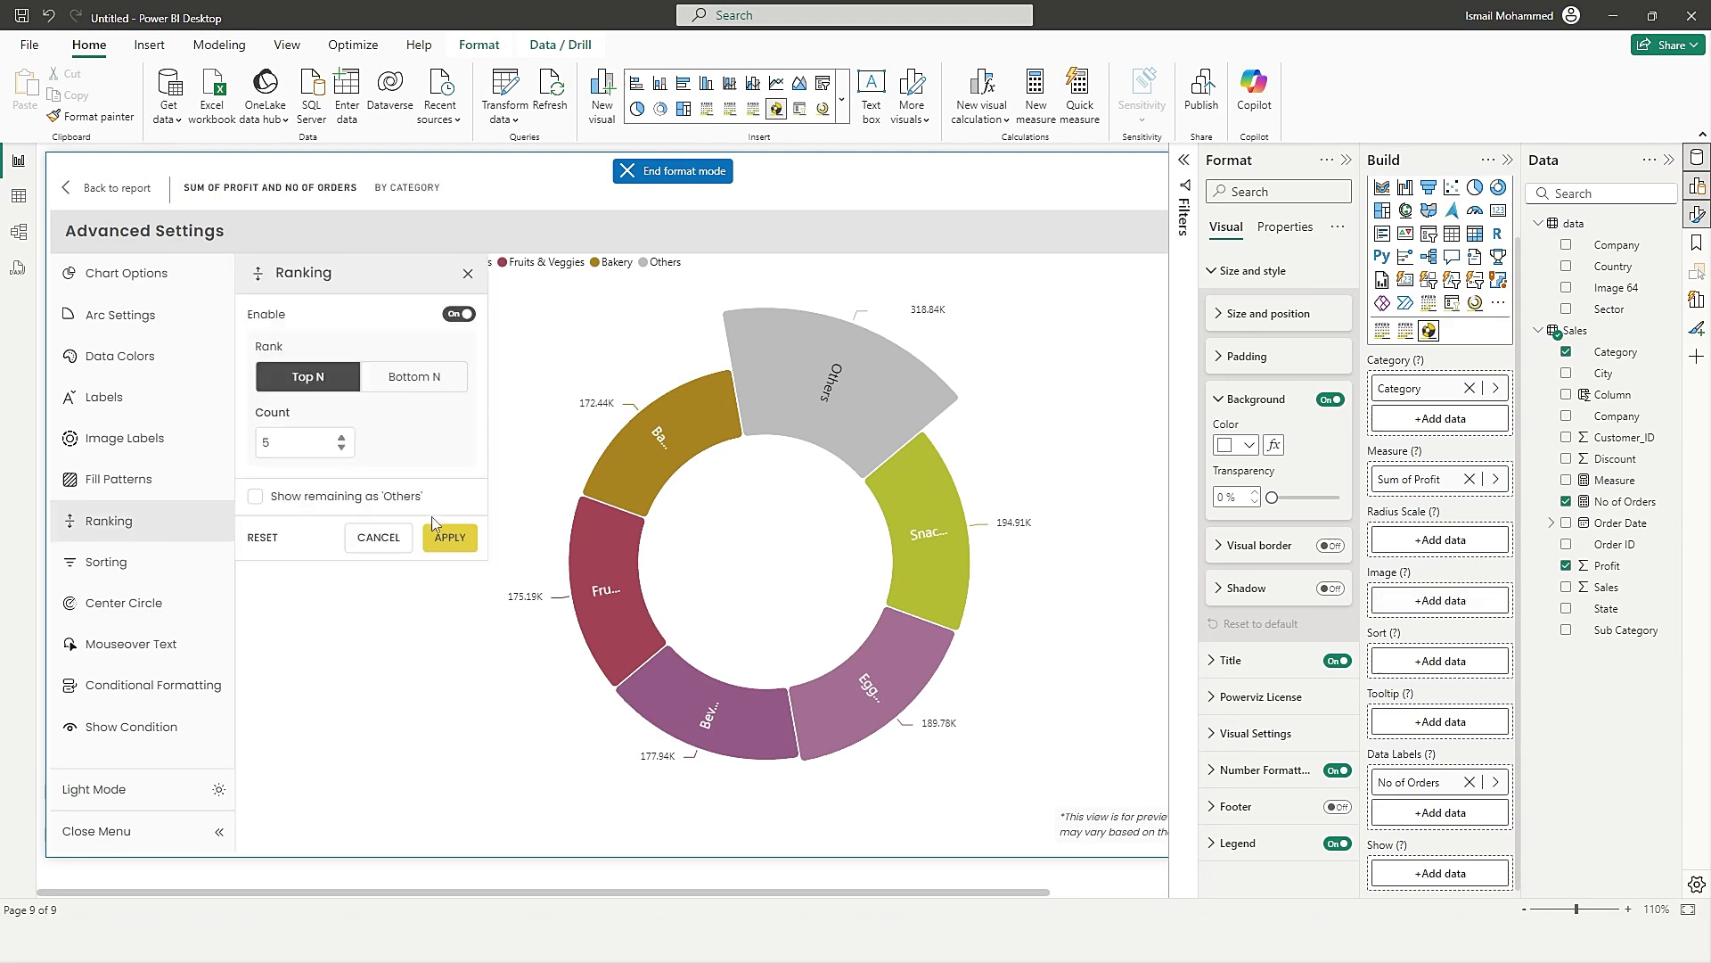
{"action": "left_click", "coordinate": [450, 537]}
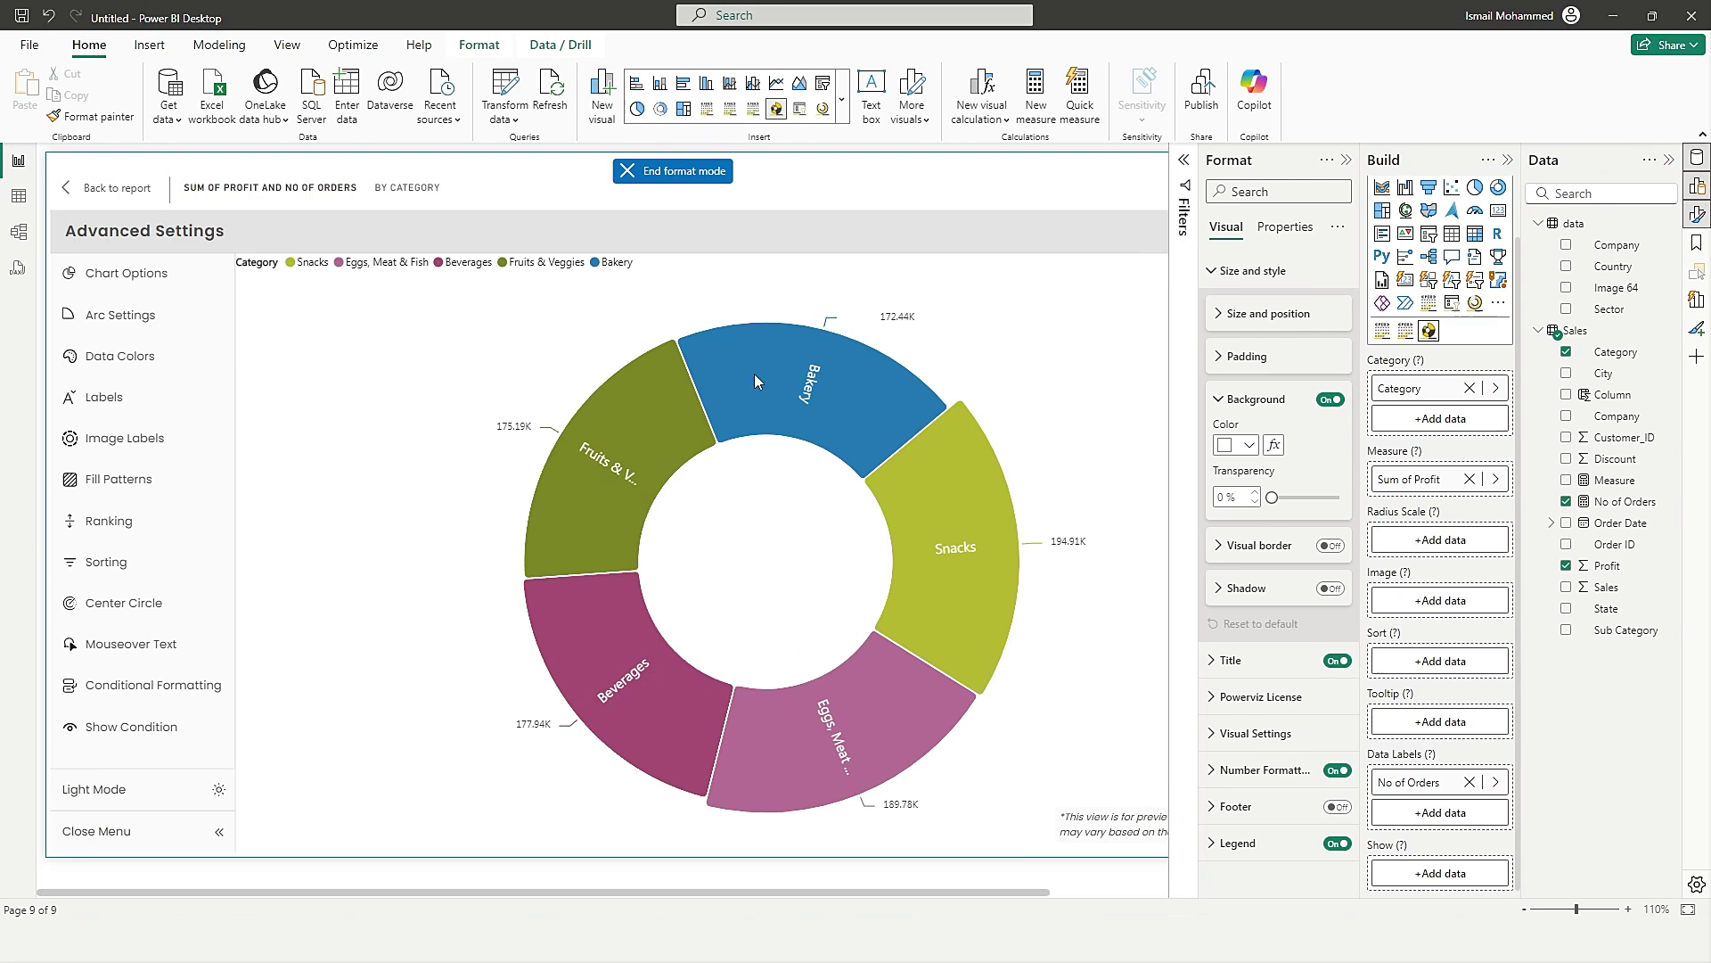
Set the Top N ranking count to 10 and apply it to the chart.
{"action": "left_click", "coordinate": [134, 524]}
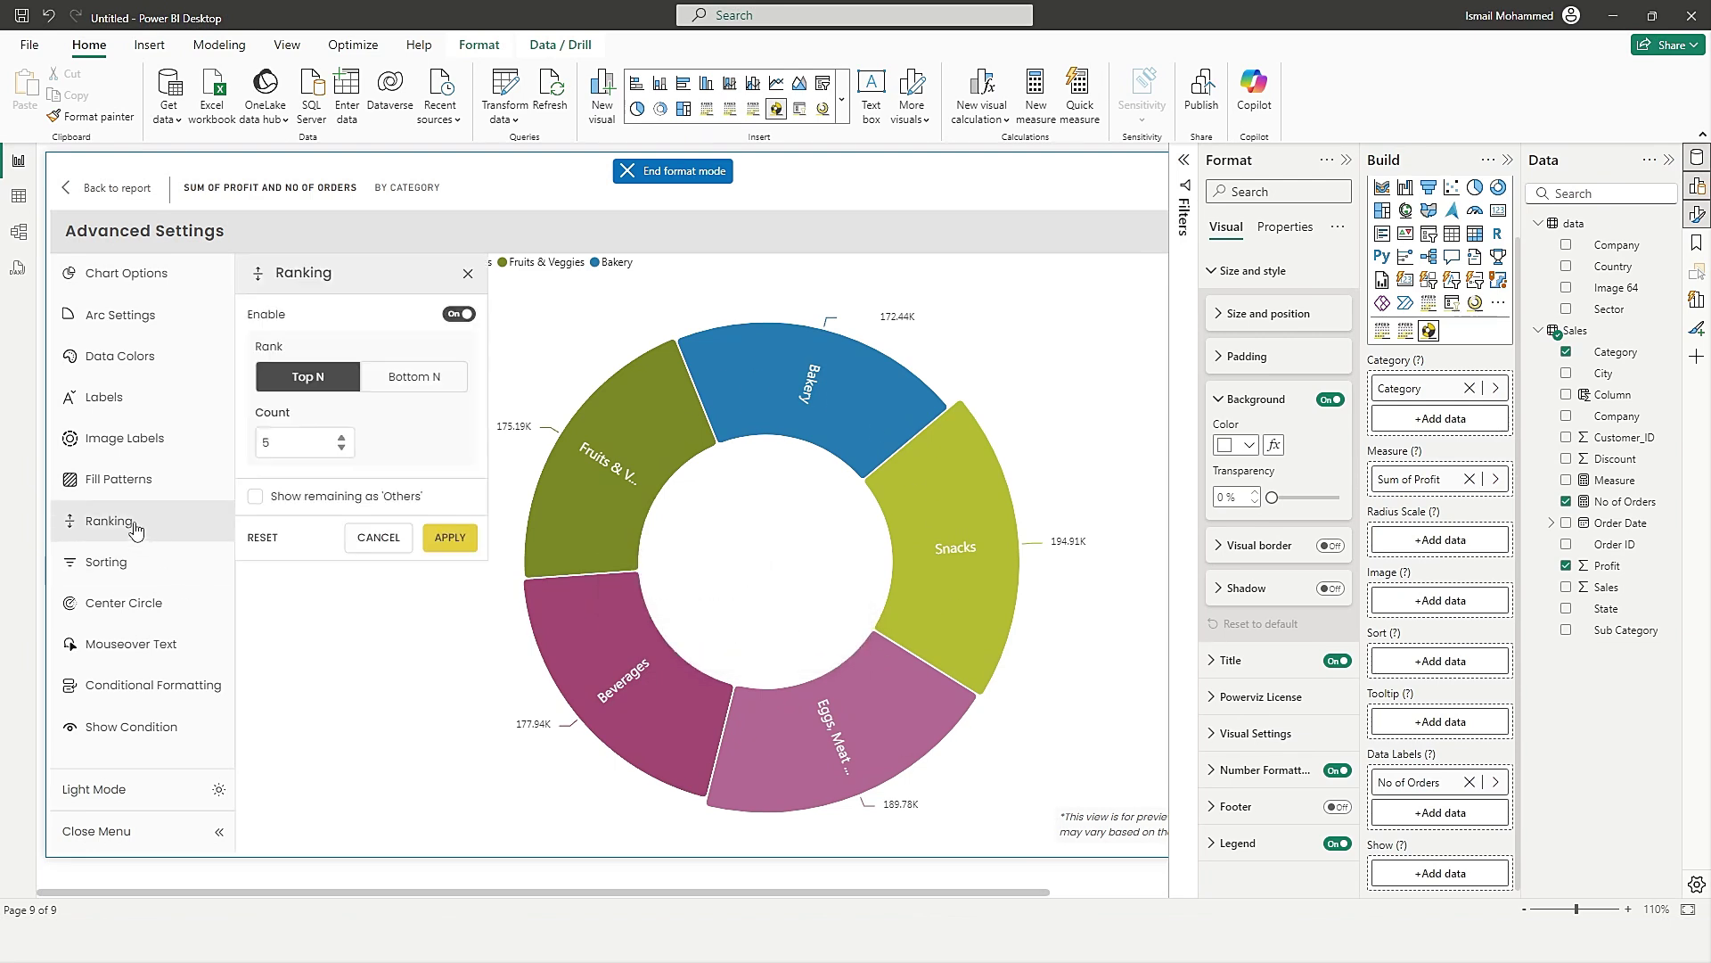
{"action": "double_click", "coordinate": [254, 444]}
{"action": "left_click", "coordinate": [437, 538]}
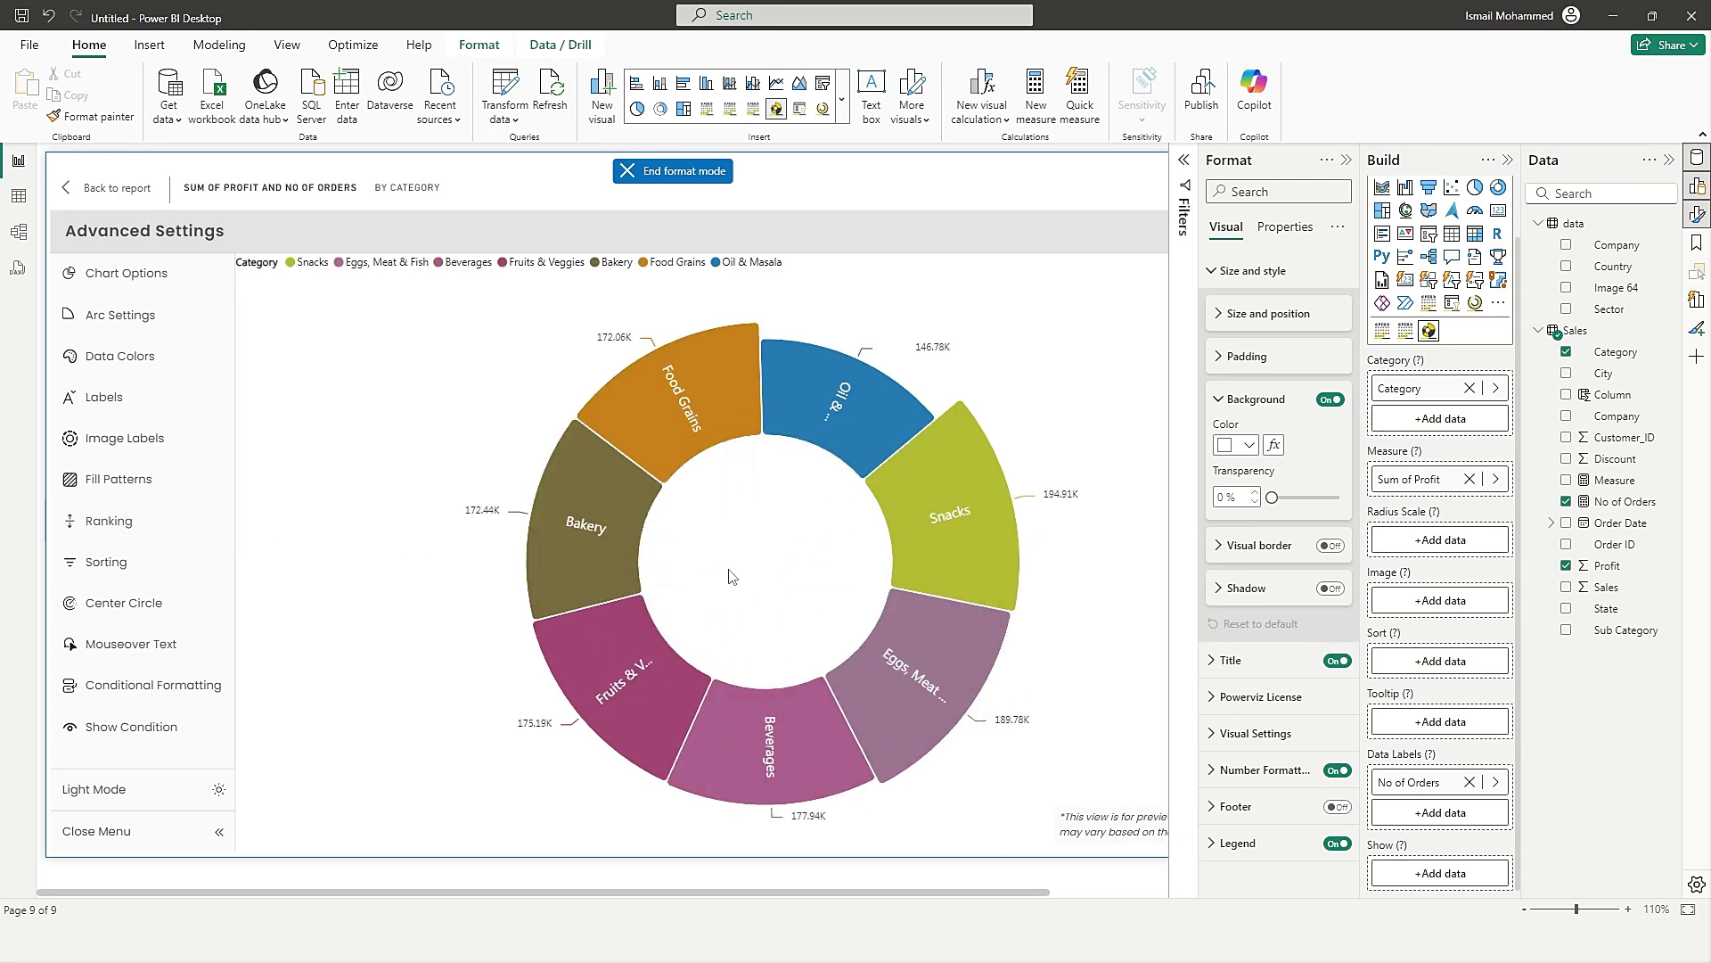
Switch the ranking to Bottom N with a count of 5 and apply it.
{"action": "left_click", "coordinate": [103, 533]}
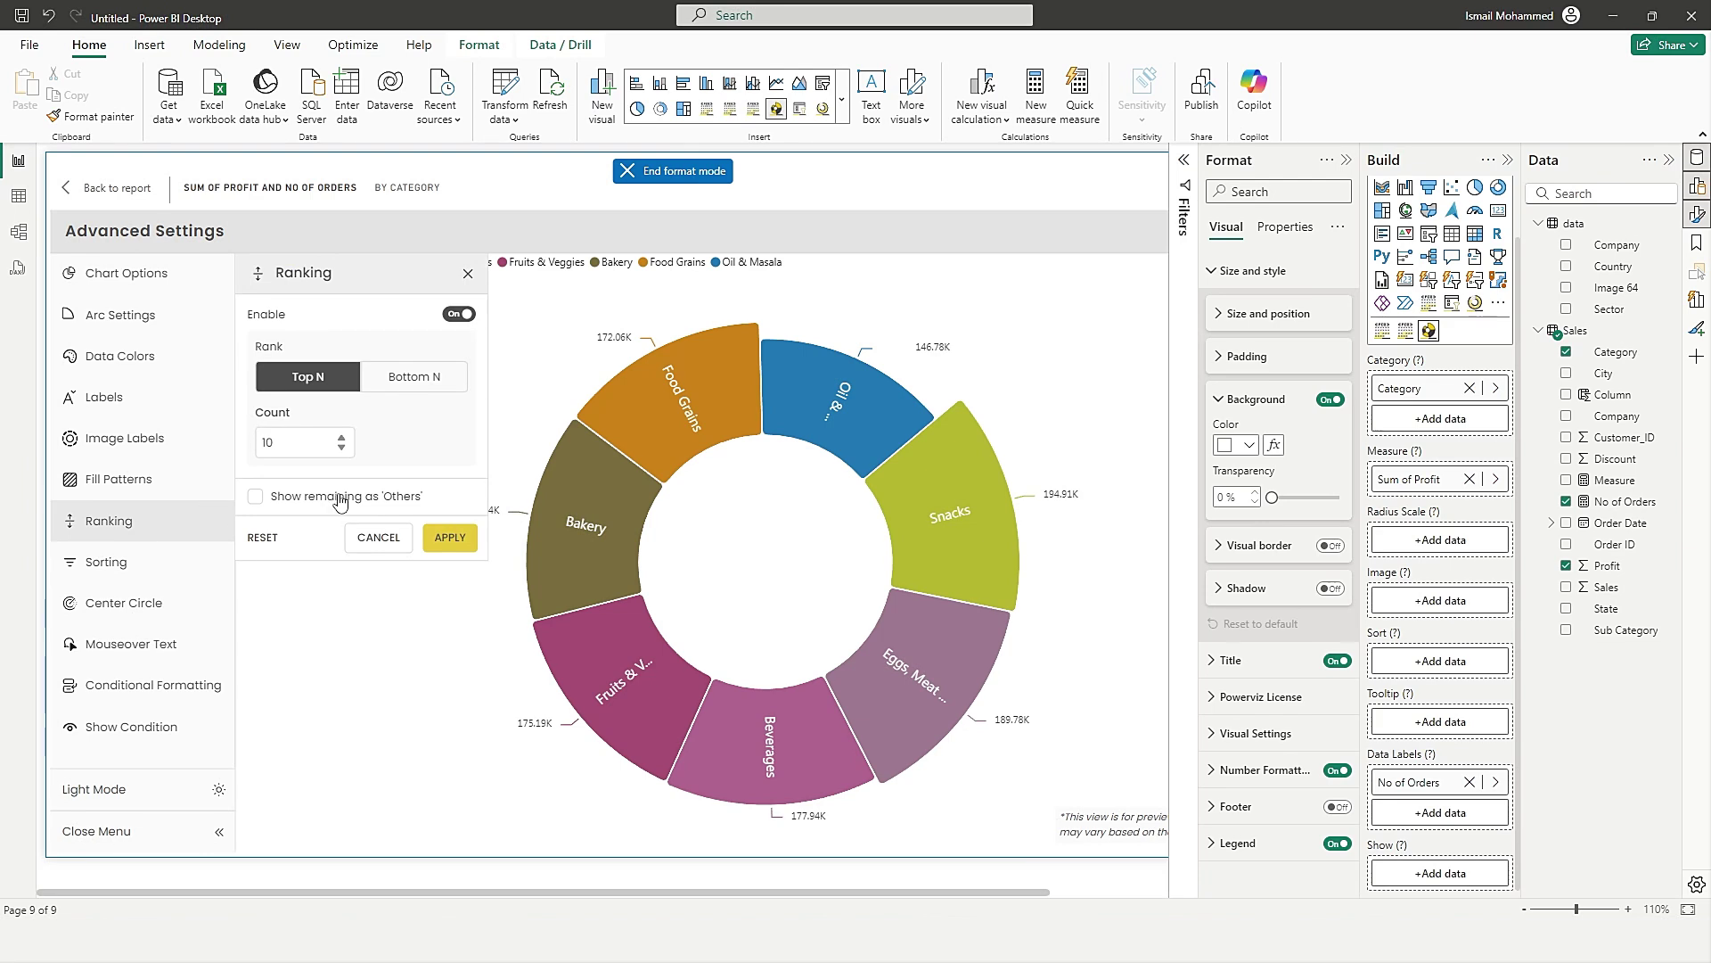
{"action": "left_click", "coordinate": [410, 397]}
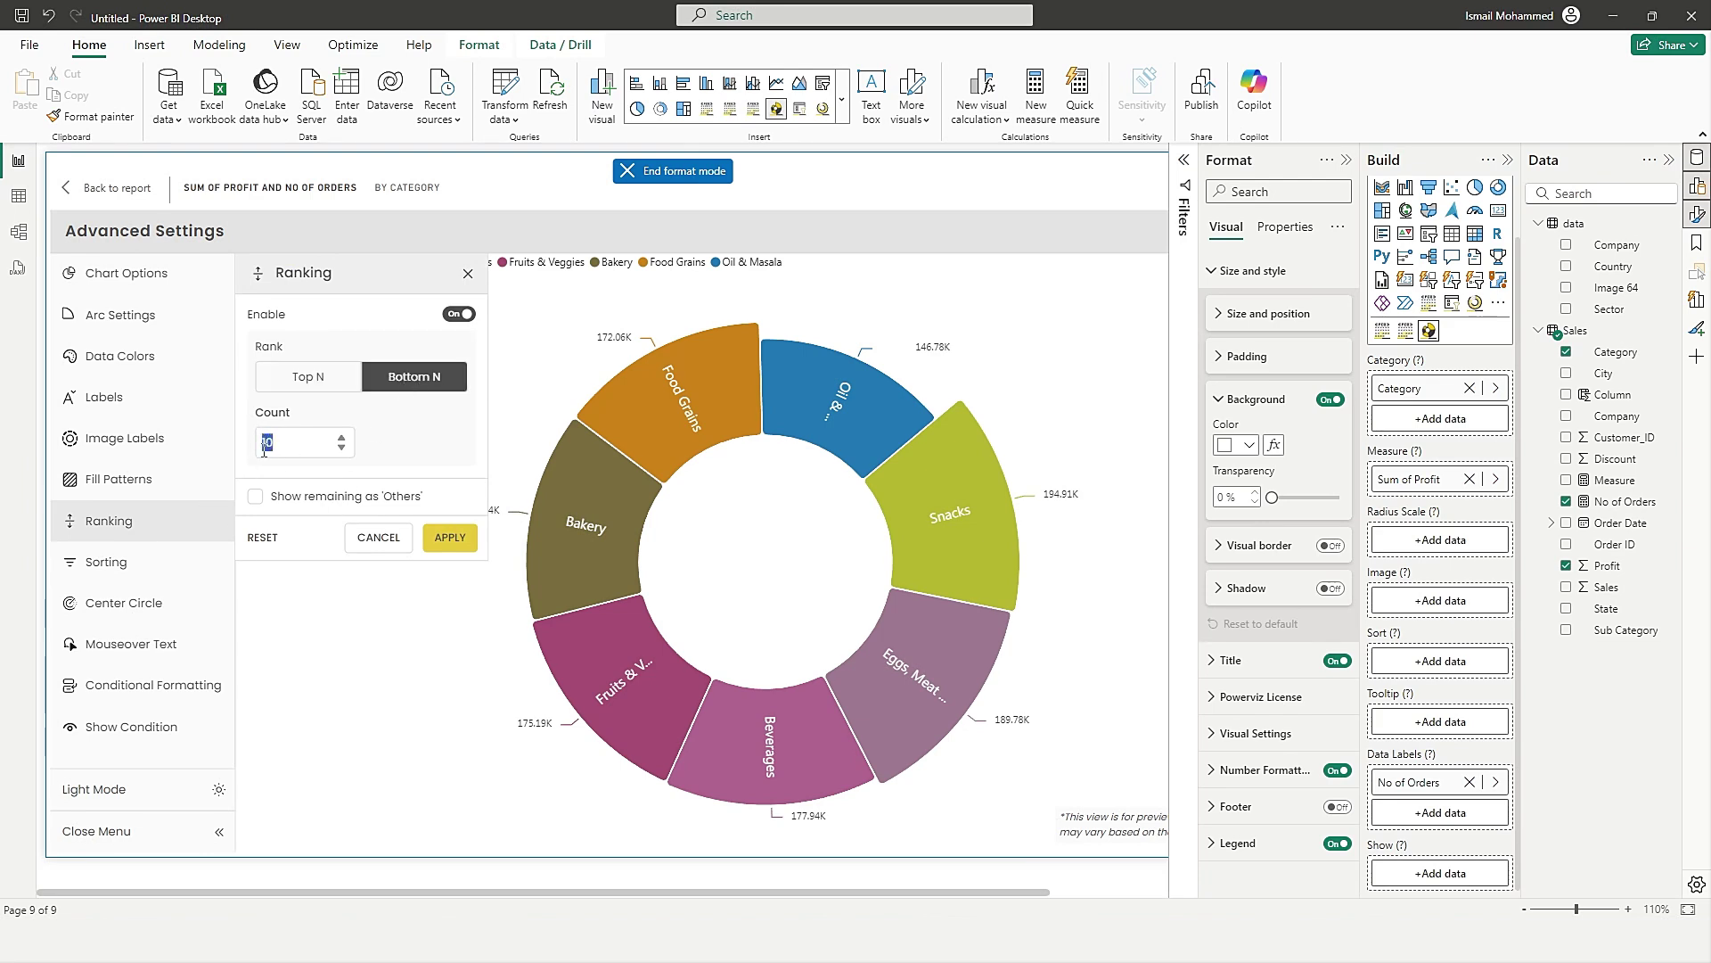
{"action": "left_click", "coordinate": [450, 538]}
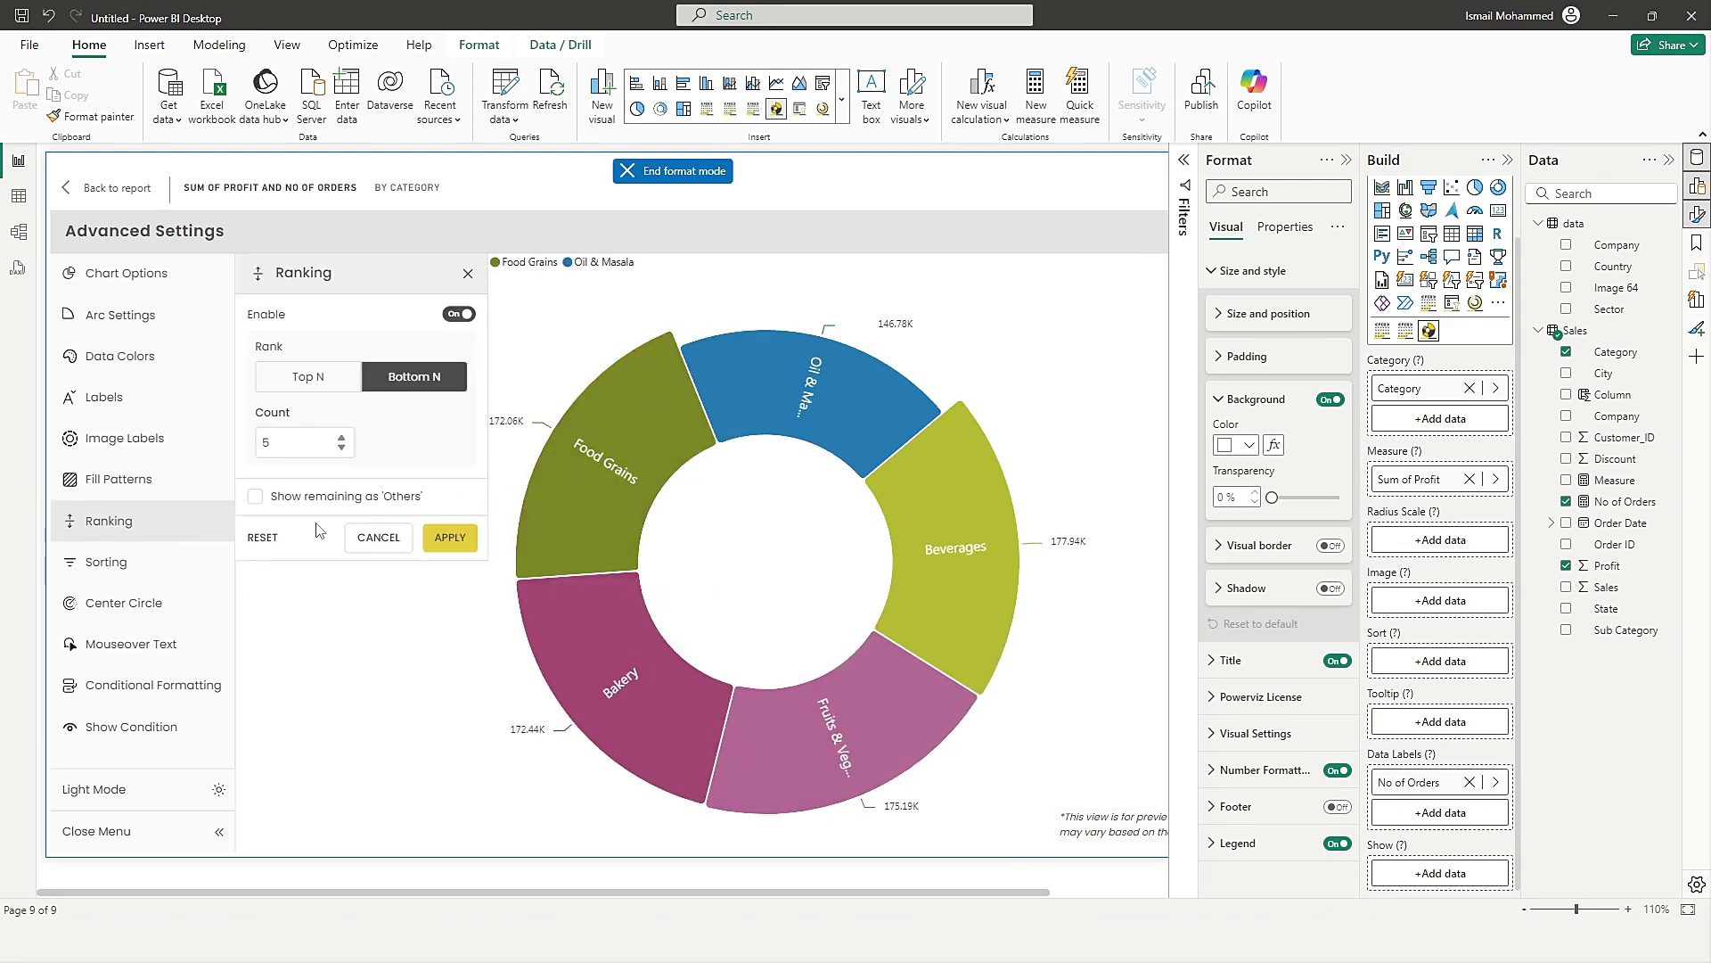
Show the remaining categories as 'Others' and change the ranking to Top N with a count of 7.
{"action": "left_click", "coordinate": [254, 497]}
{"action": "left_click", "coordinate": [452, 541]}
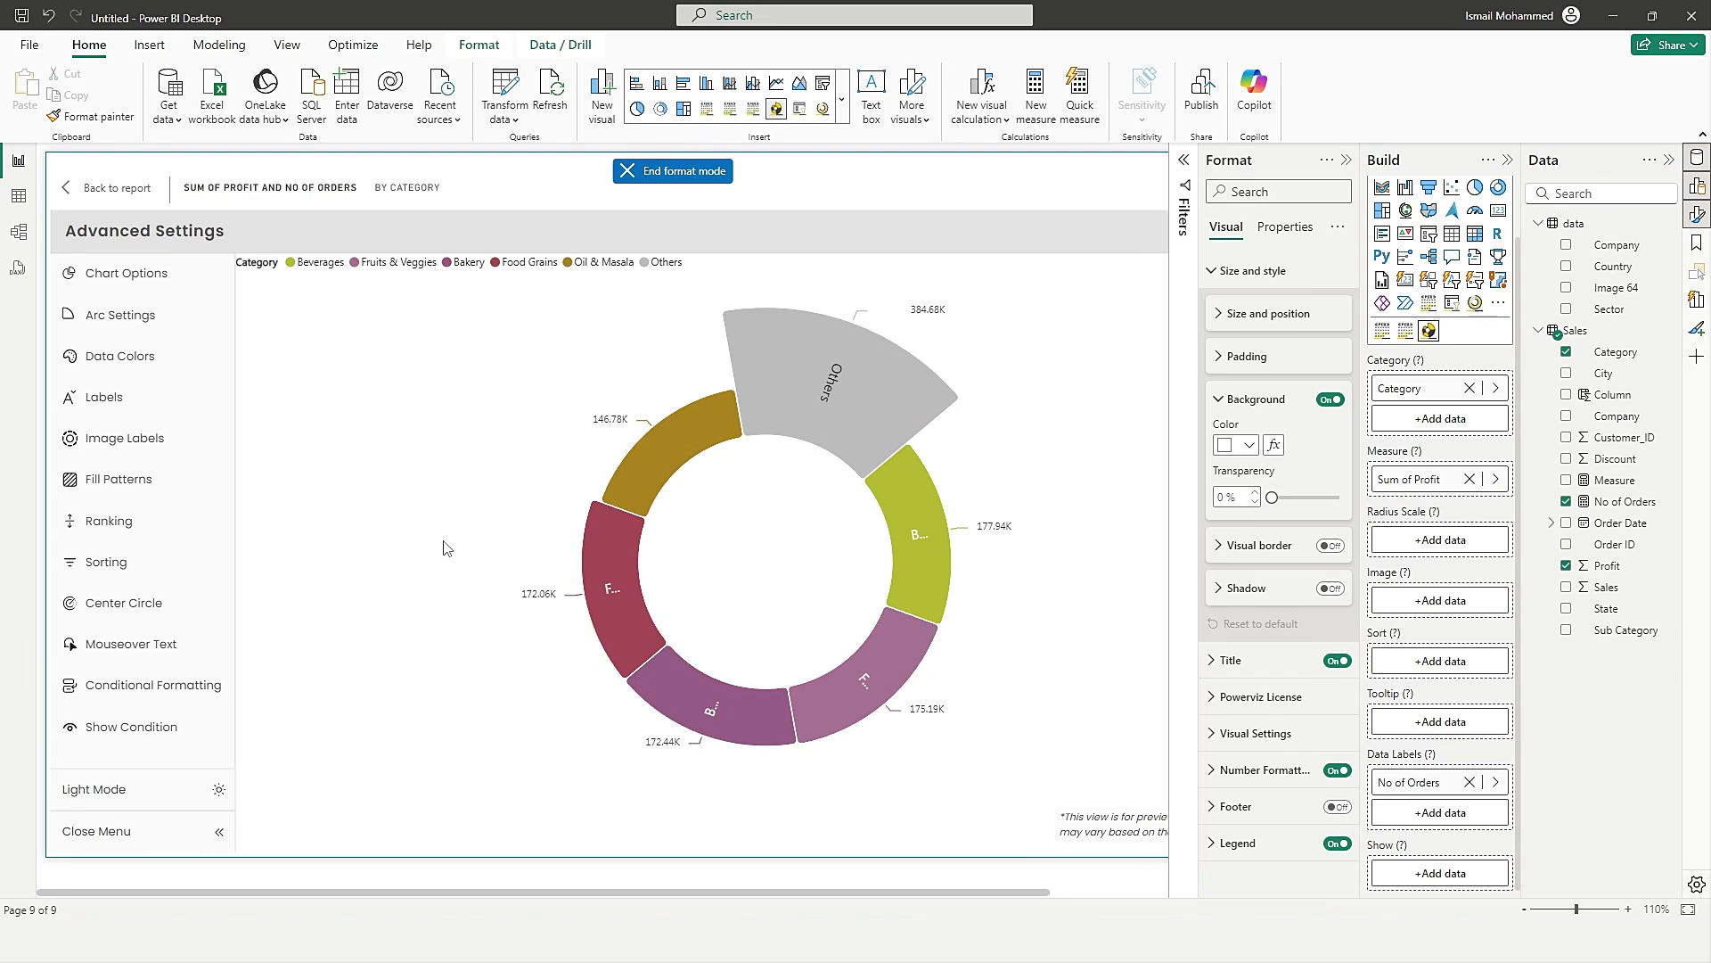
{"action": "mouse_move", "coordinate": [843, 417]}
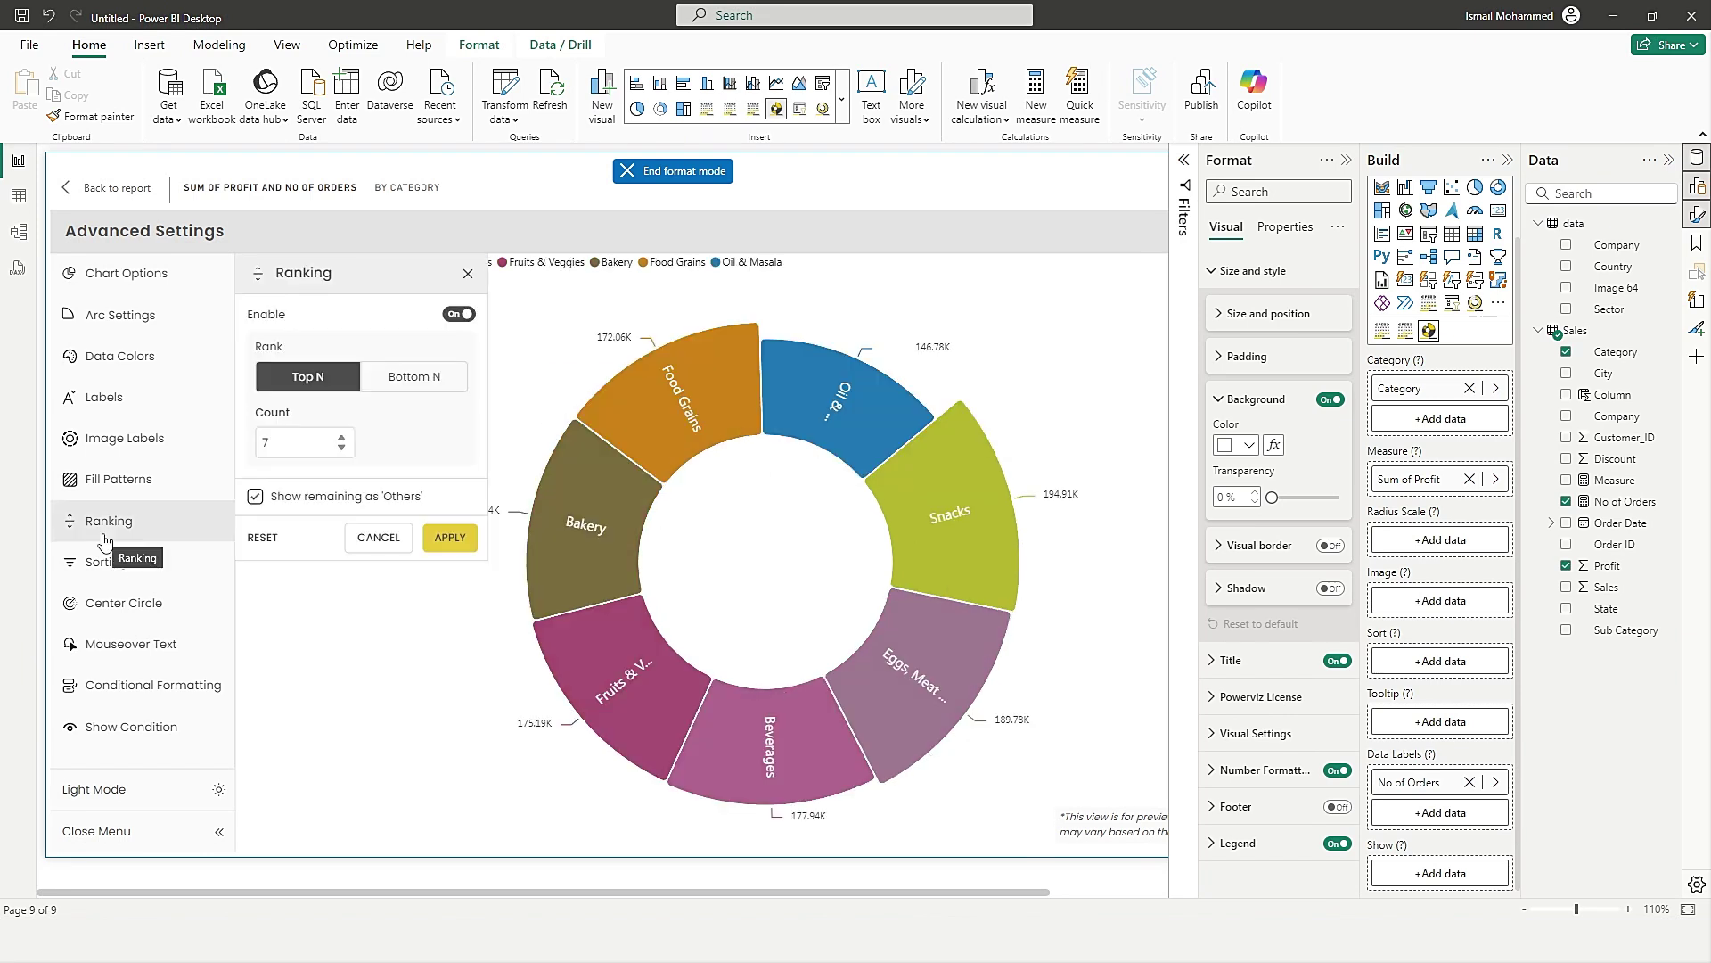
Enable sorting by Sum of Profit in Descending order and apply it to the chart.
{"action": "left_click", "coordinate": [118, 574]}
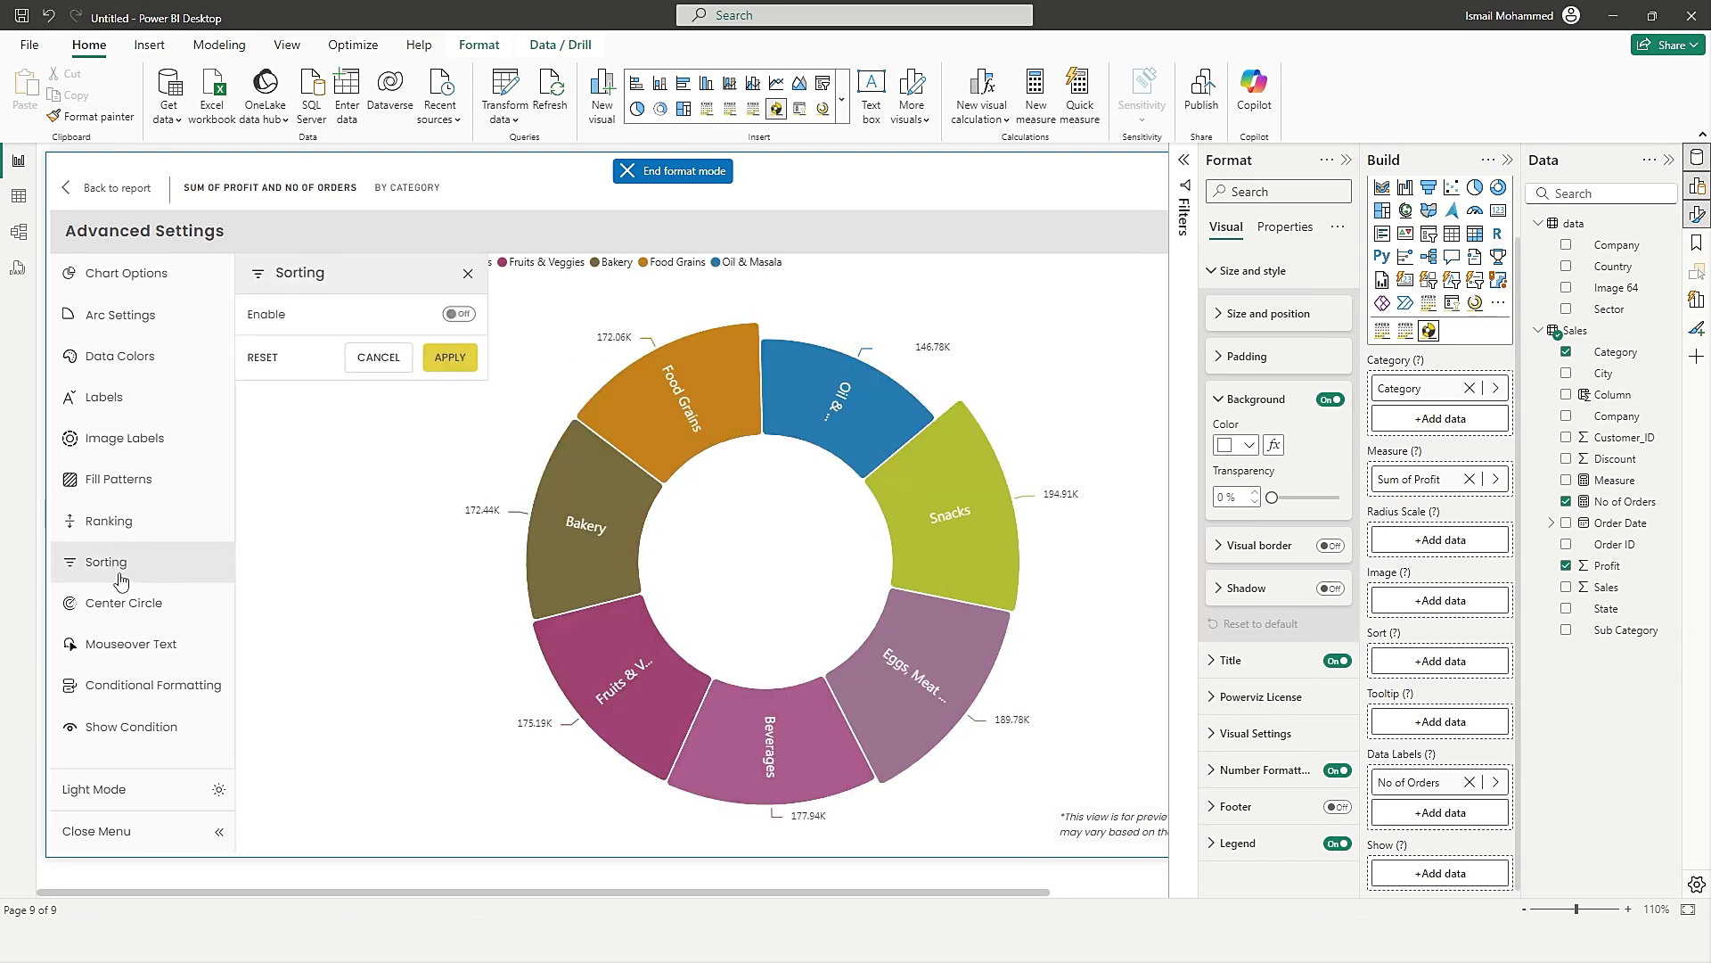
{"action": "left_click", "coordinate": [459, 314]}
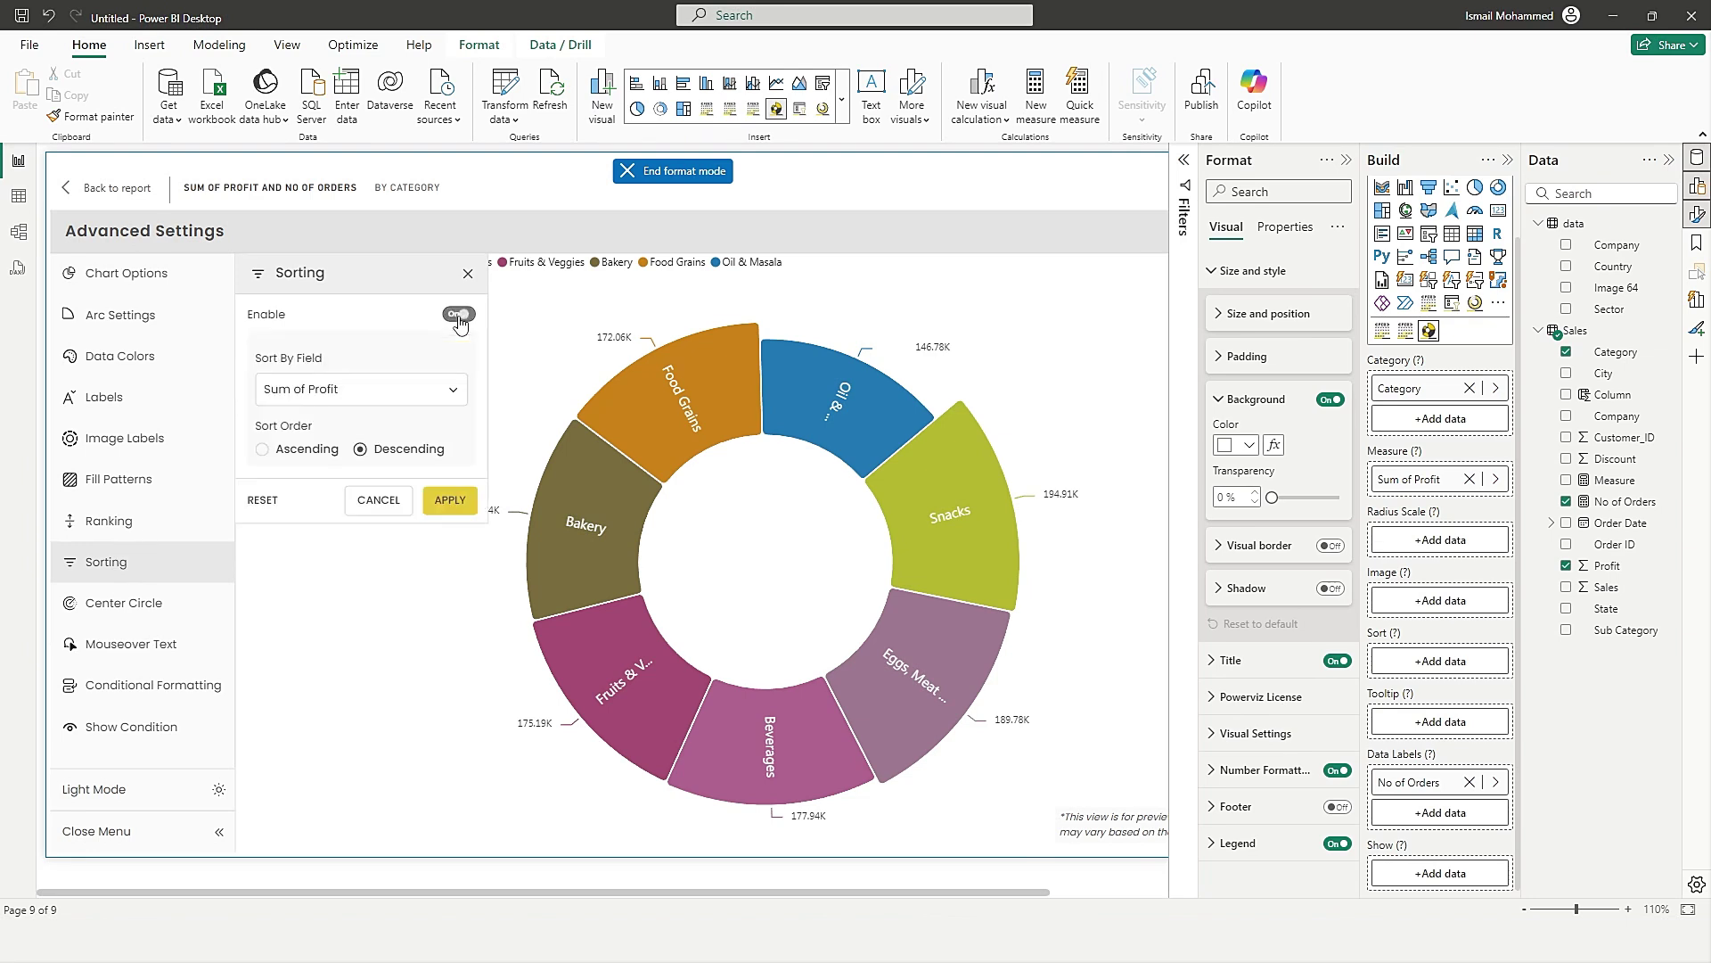
{"action": "left_click", "coordinate": [362, 392]}
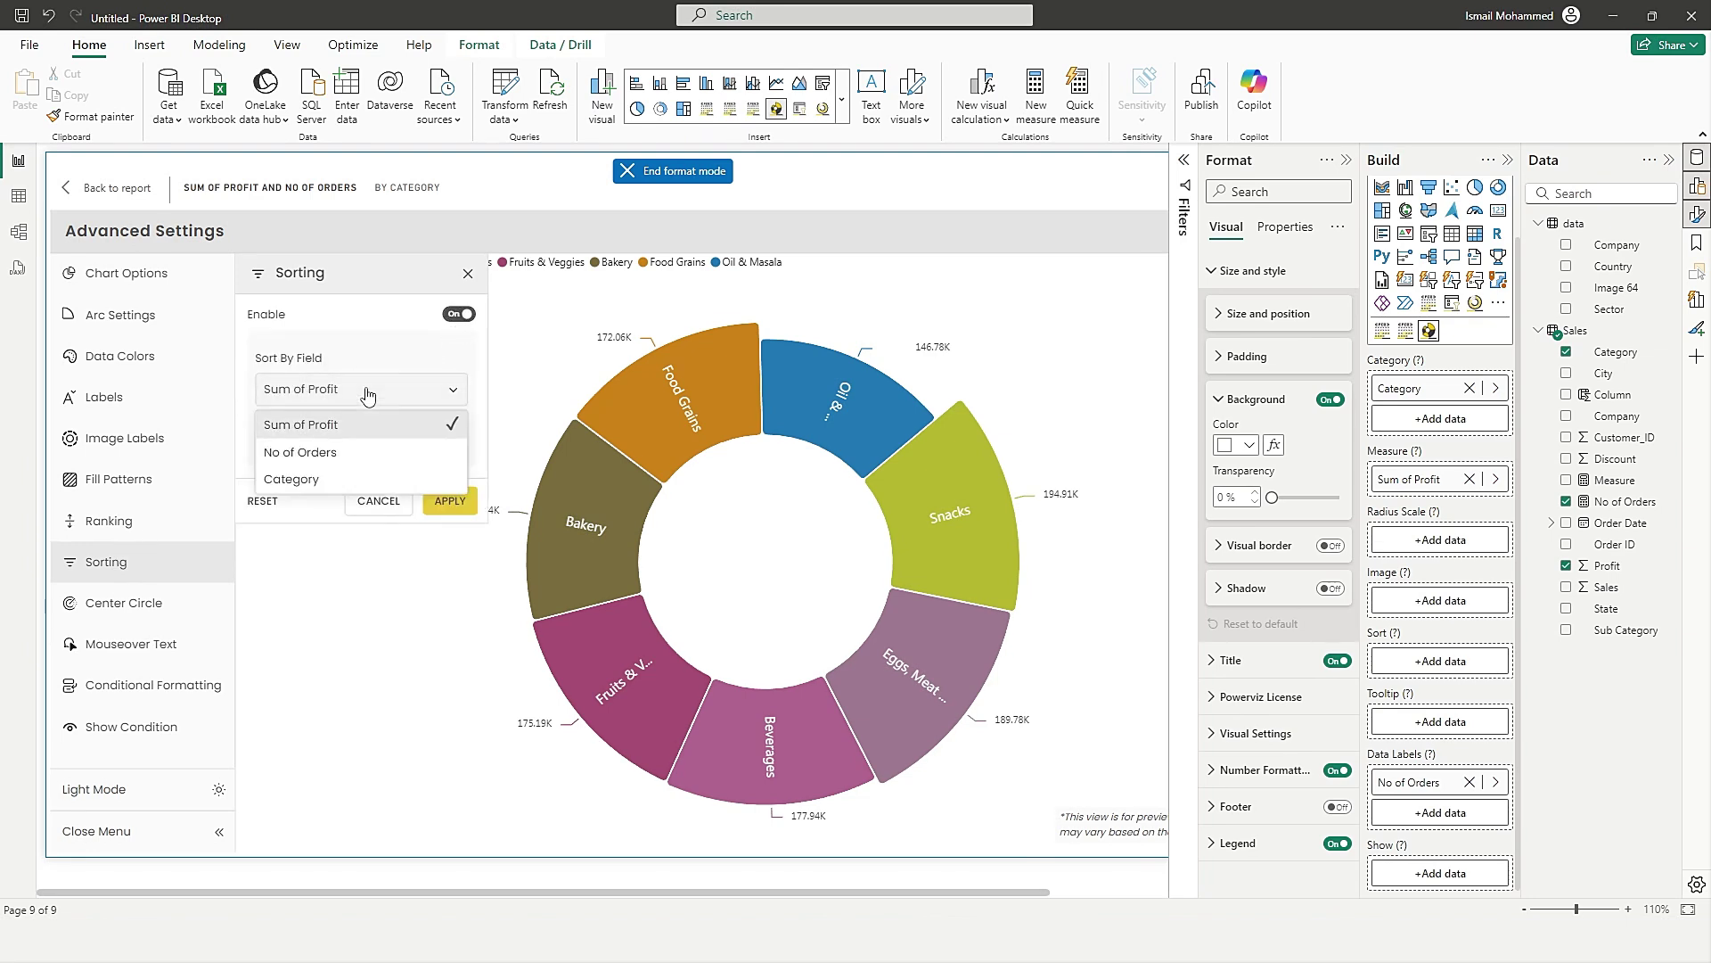
{"action": "left_click", "coordinate": [309, 432]}
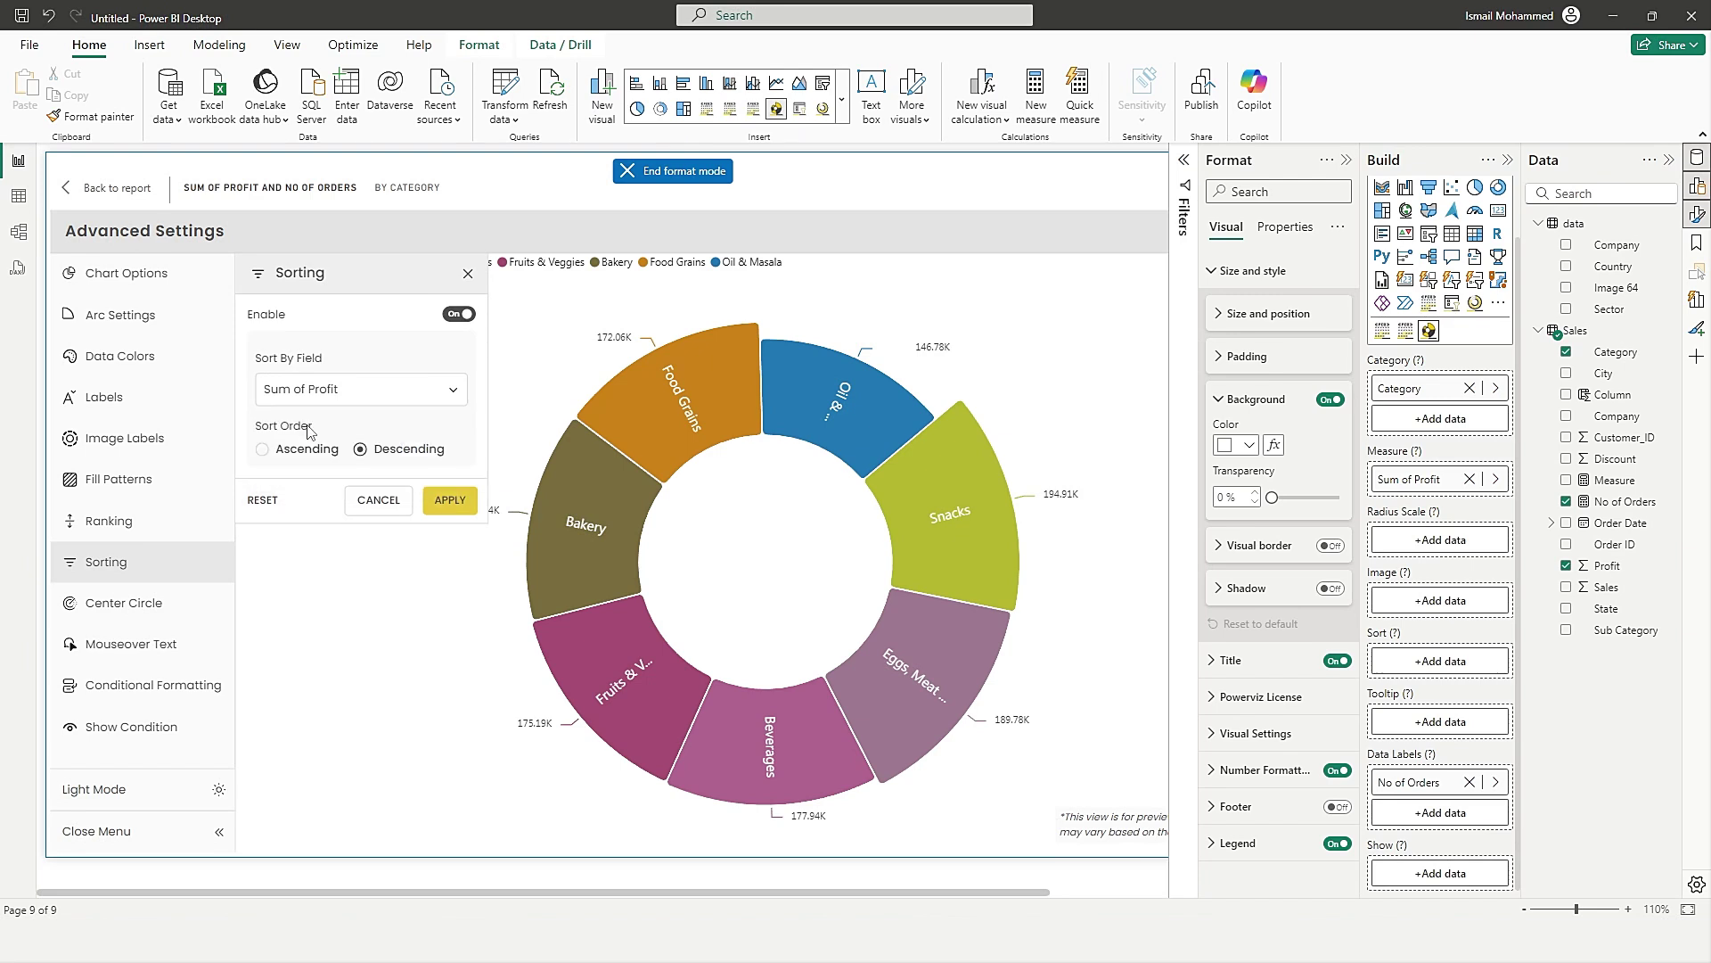
{"action": "left_click", "coordinate": [262, 449]}
{"action": "left_click", "coordinate": [360, 450]}
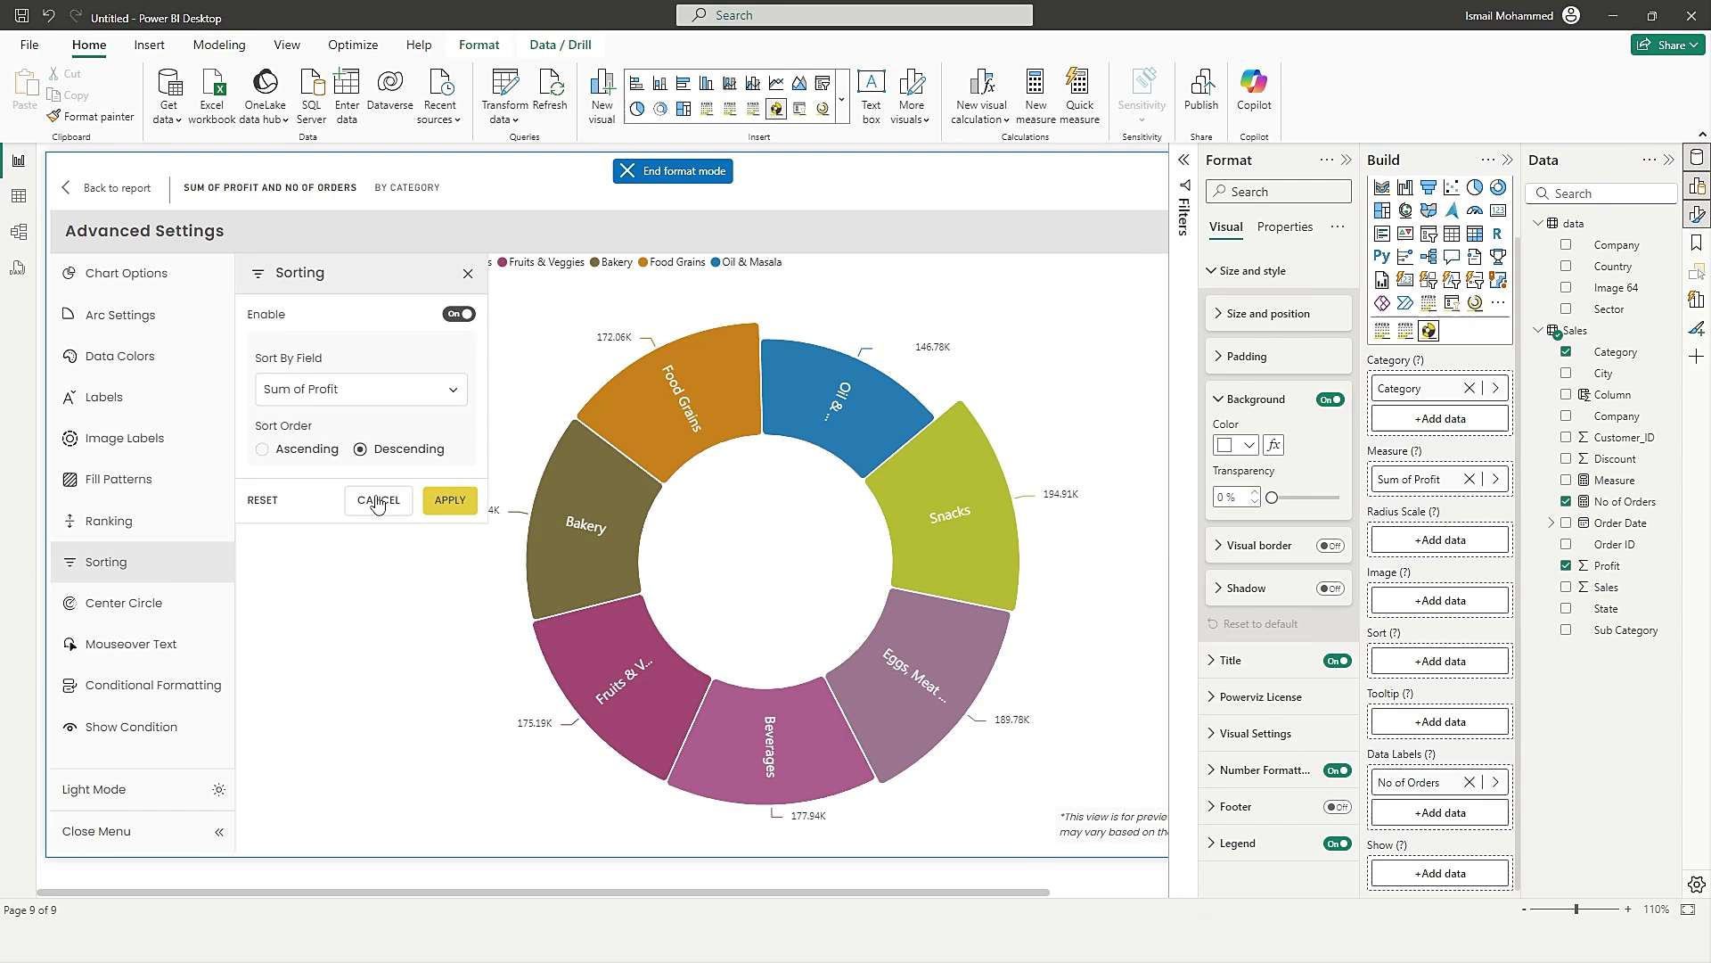
{"action": "left_click", "coordinate": [451, 505]}
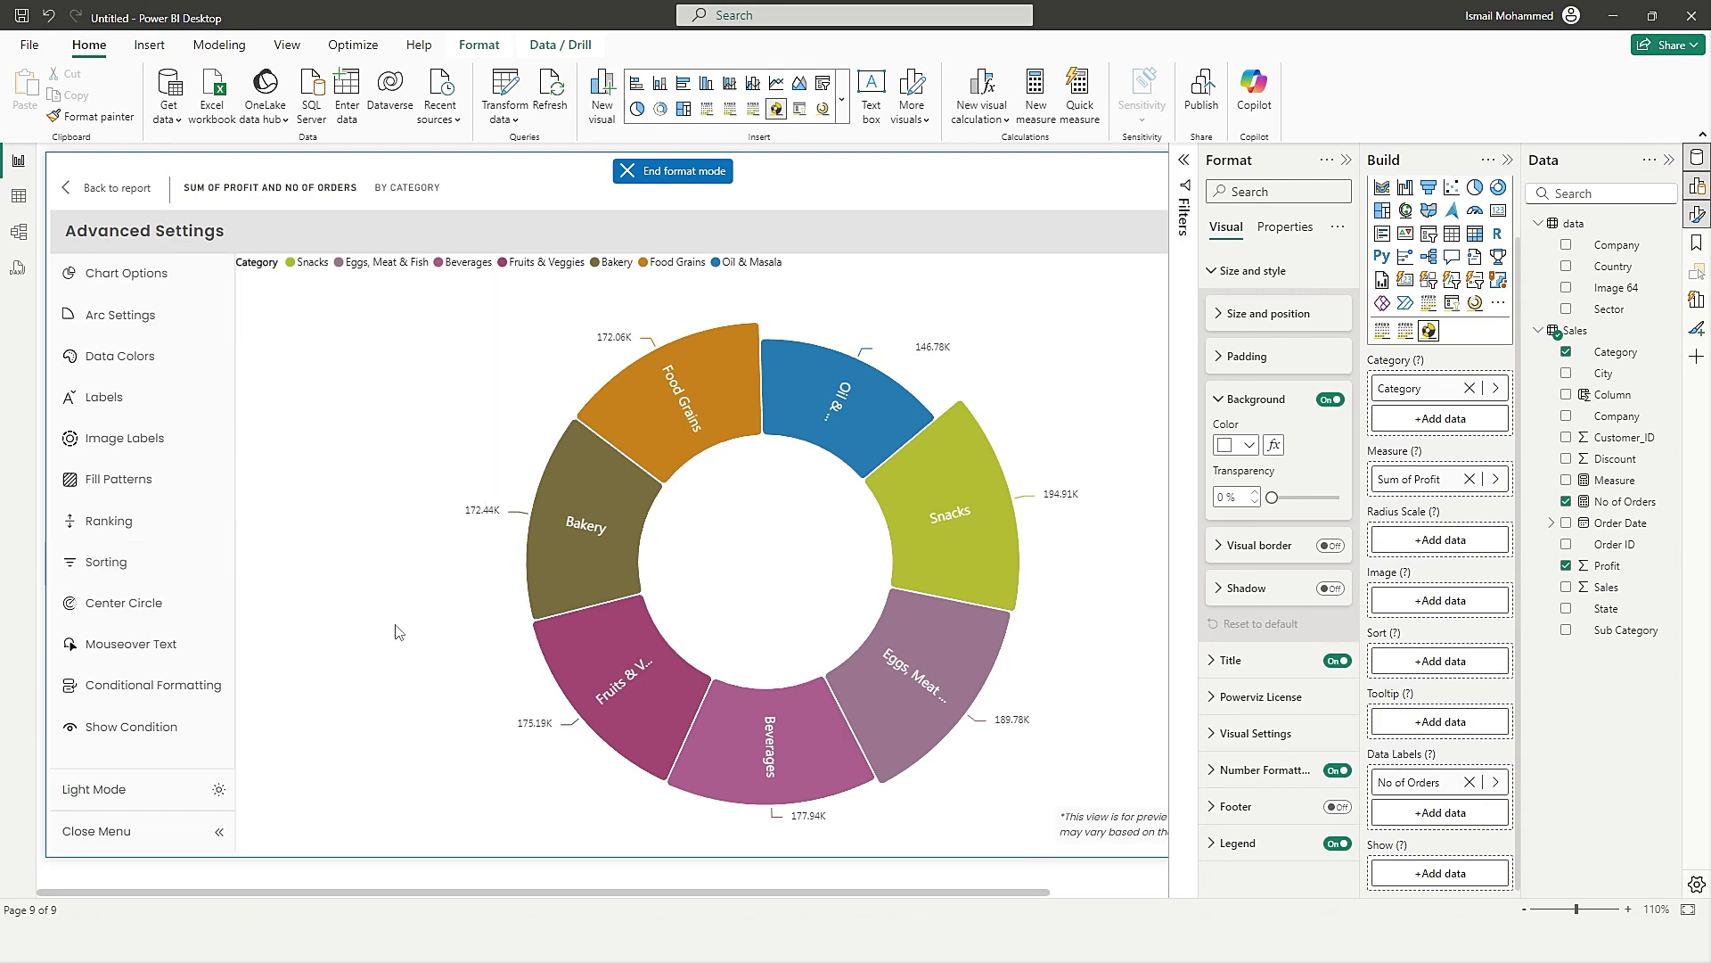
Change the sort order of Sum of Profit to Ascending and apply it.
{"action": "left_click", "coordinate": [142, 563]}
{"action": "left_click", "coordinate": [276, 453]}
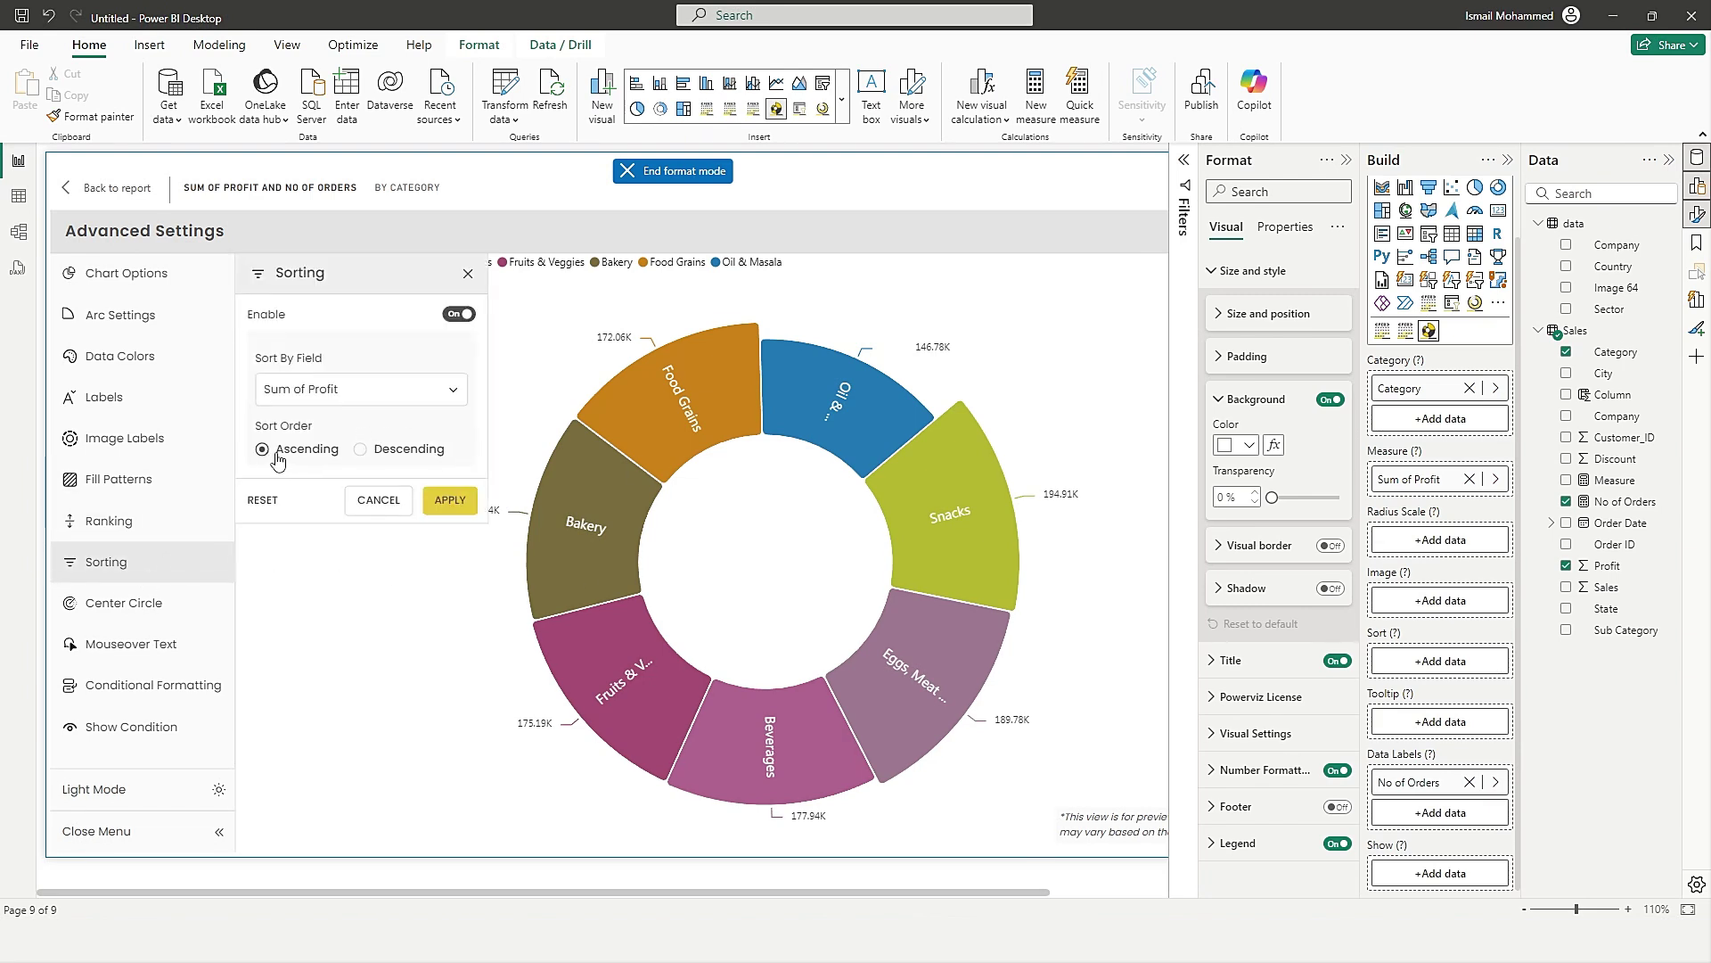
{"action": "left_click", "coordinate": [450, 500]}
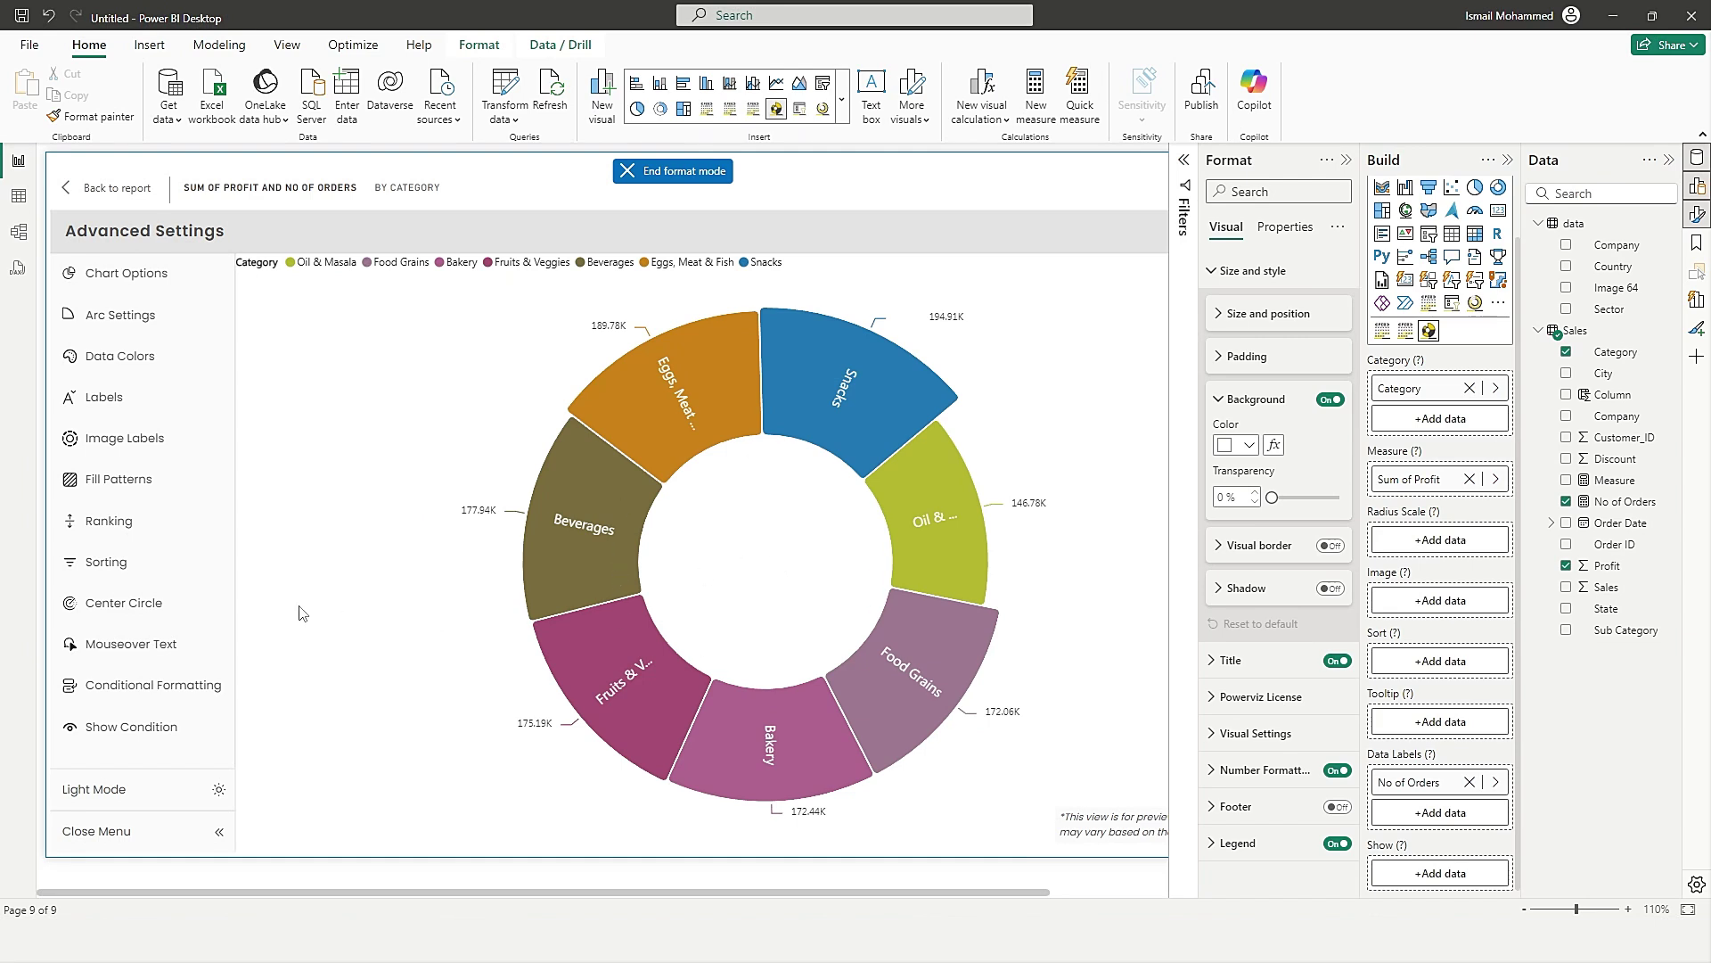
{"action": "left_click", "coordinate": [125, 561]}
Start a center circle layer and review its Measure, Icon and Image layer options.
{"action": "left_click", "coordinate": [125, 604]}
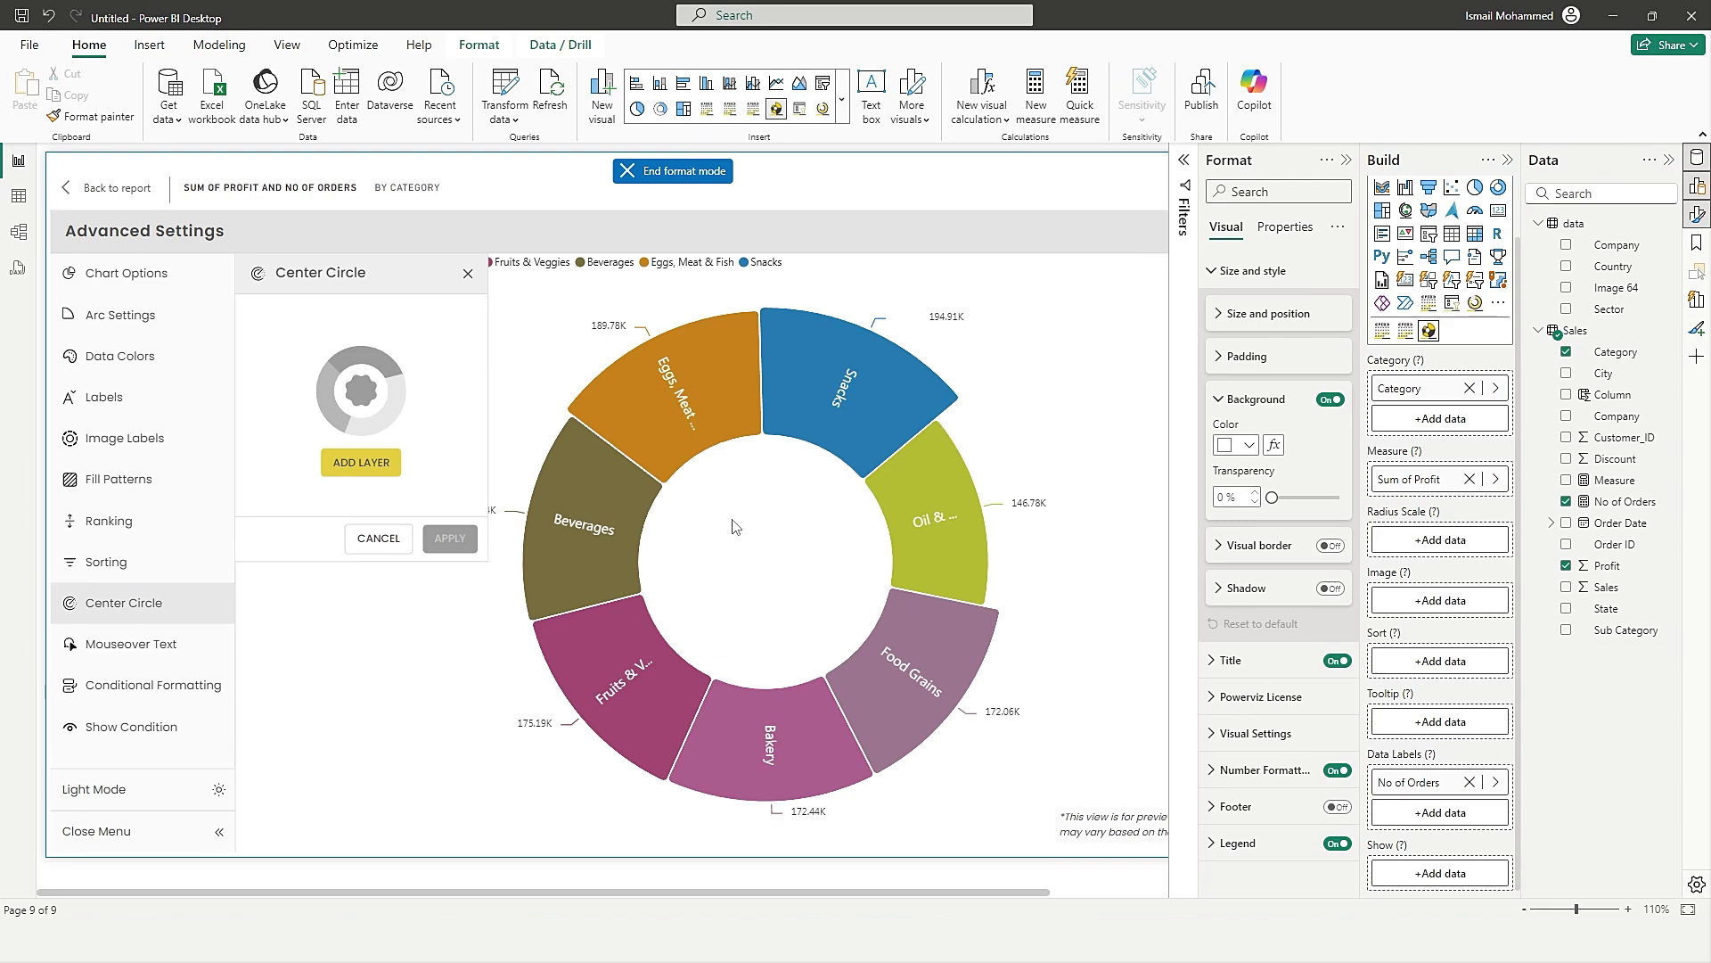
{"action": "left_click", "coordinate": [362, 463]}
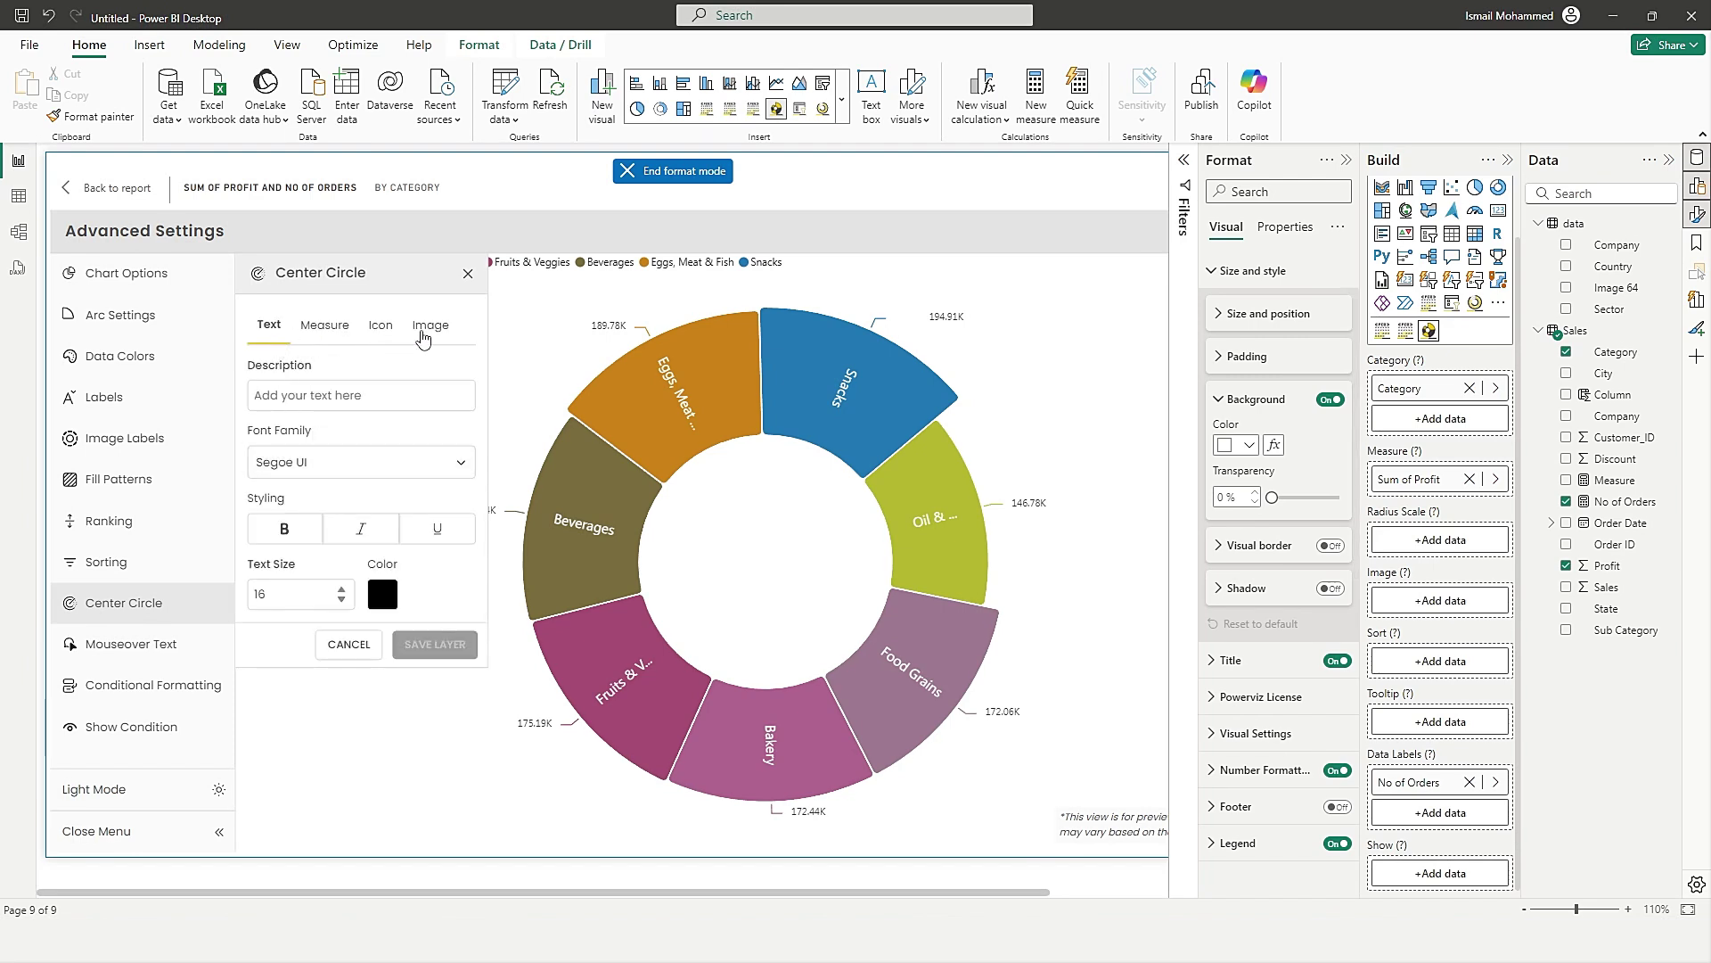
{"action": "left_click", "coordinate": [326, 341]}
{"action": "left_click", "coordinate": [380, 336]}
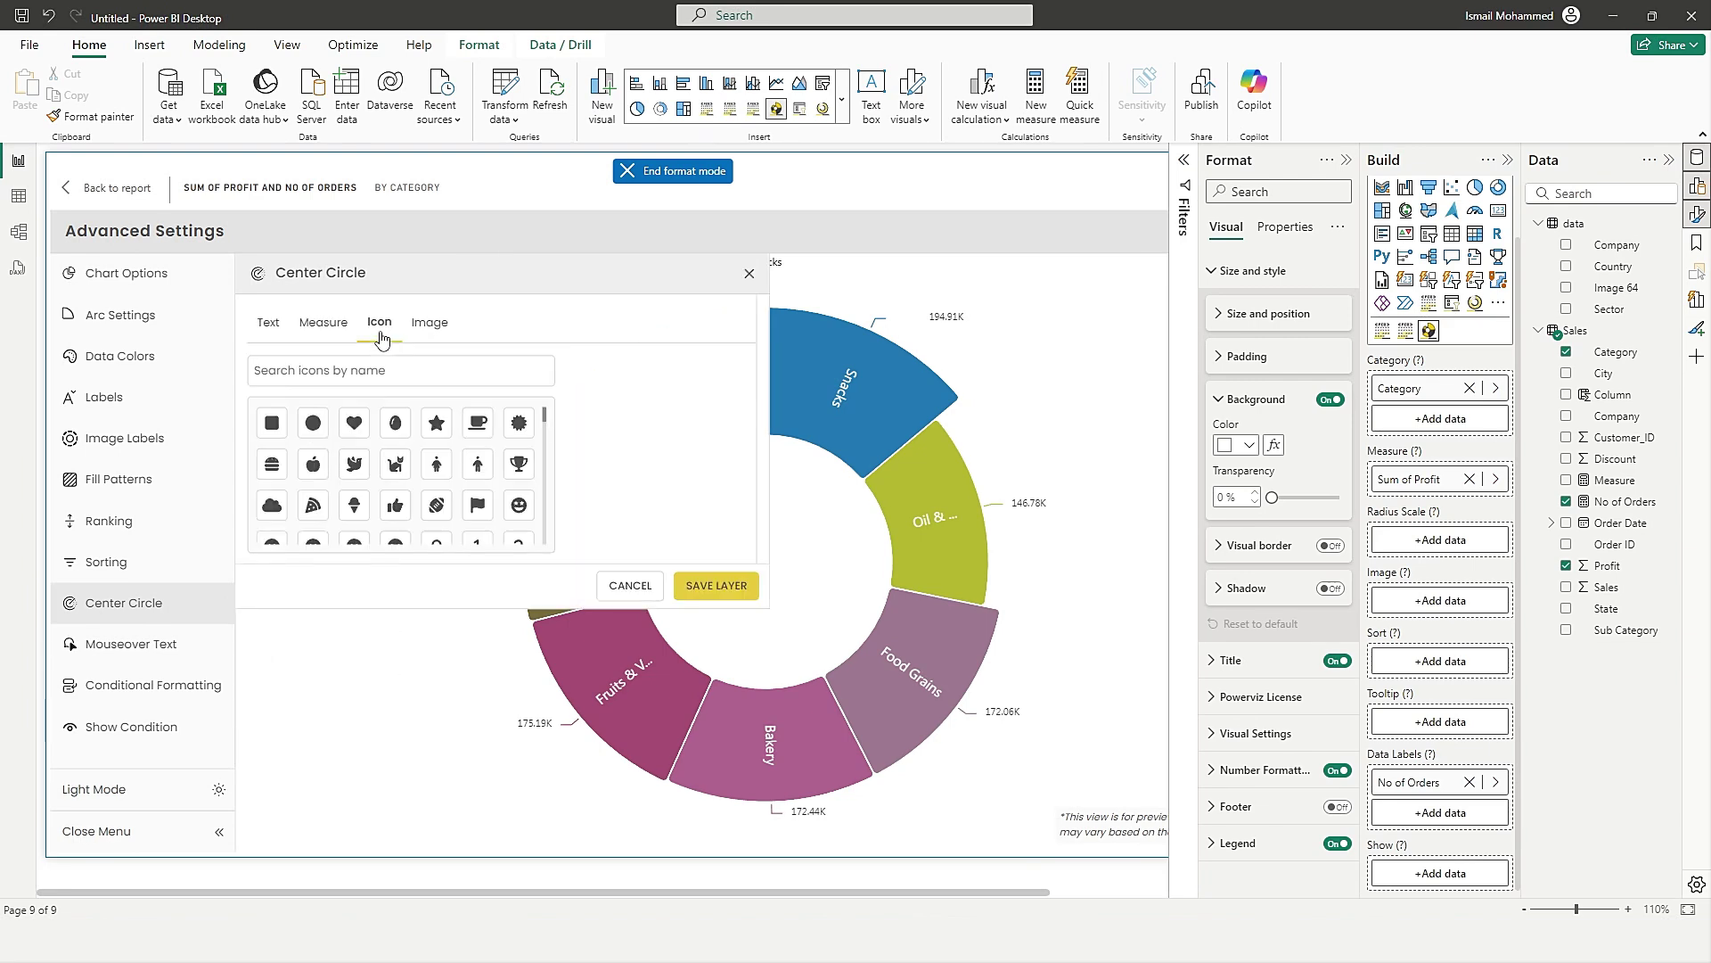
{"action": "left_click", "coordinate": [422, 336]}
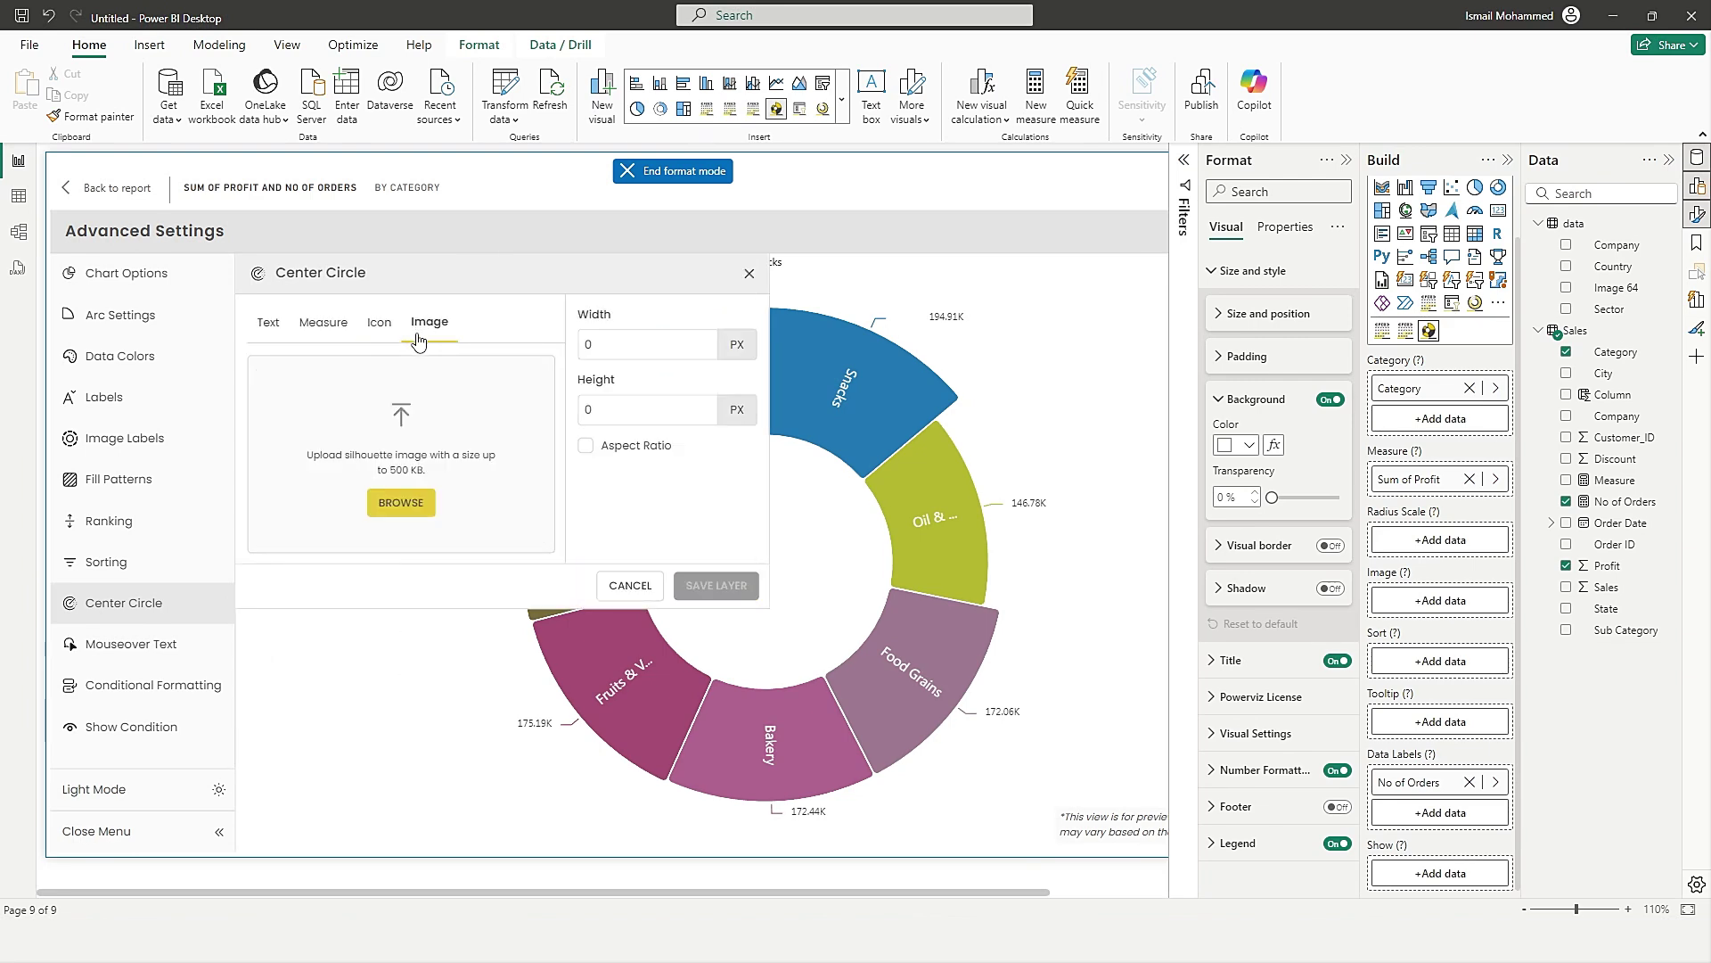
Add a center circle text layer reading "Test Description" in Segoe UI, size 16, and save it to the chart.
{"action": "left_click", "coordinate": [269, 335]}
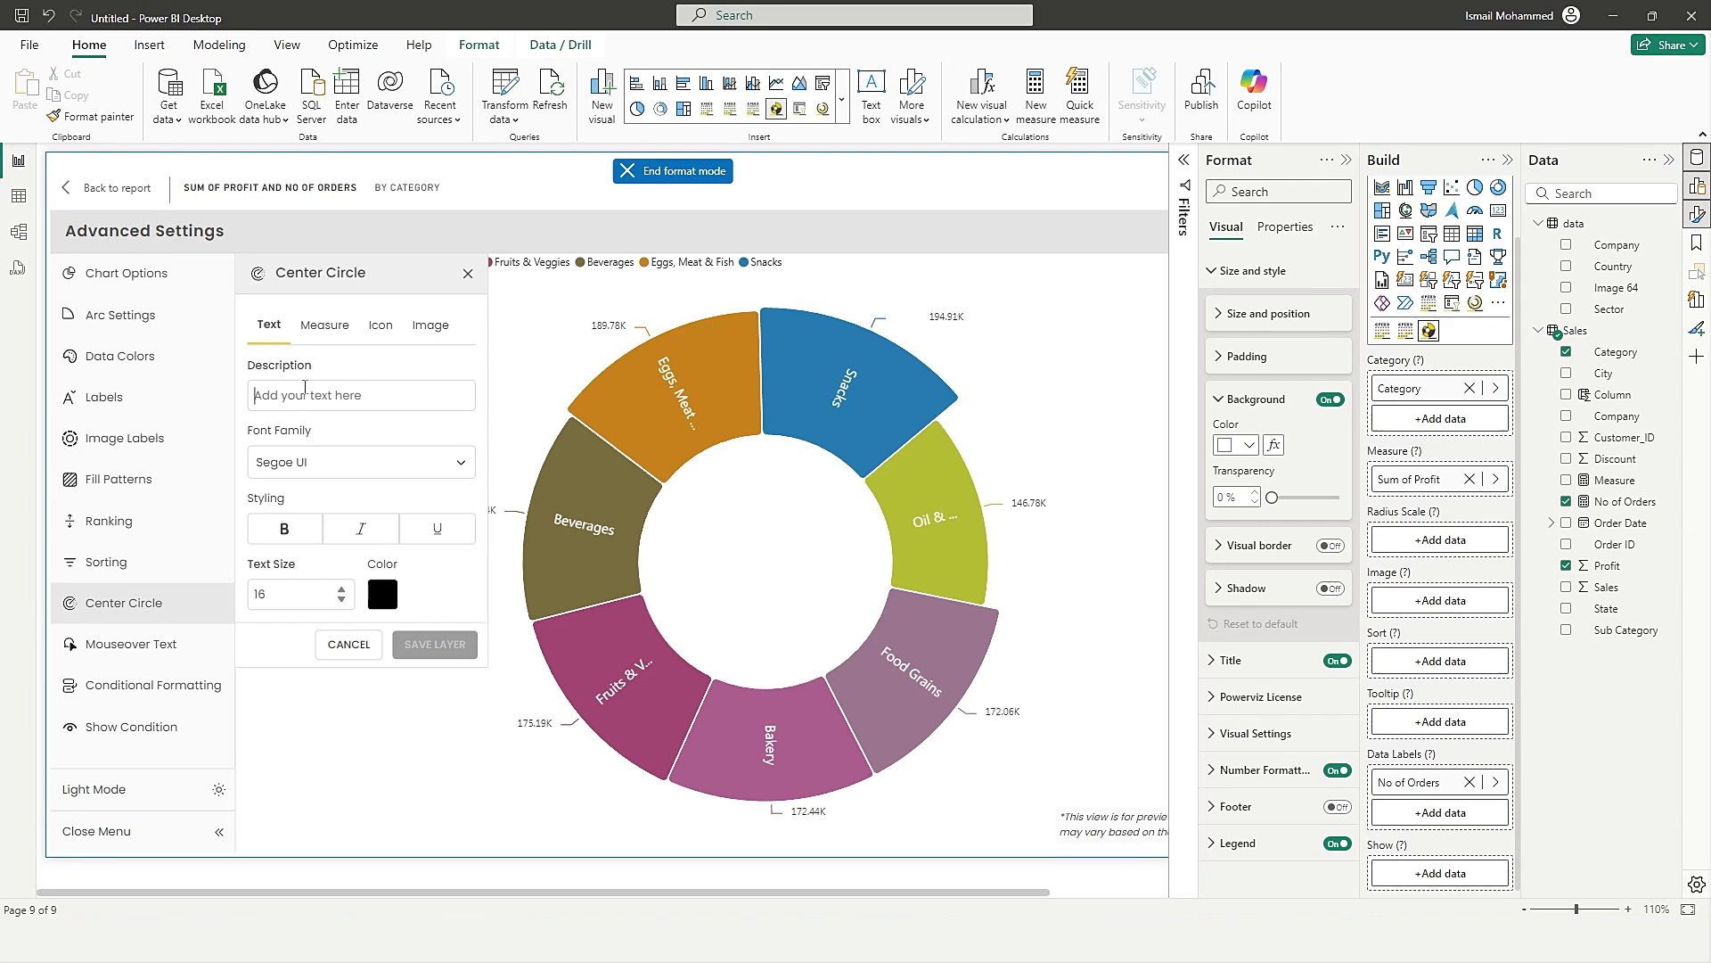
{"action": "type", "text": "Tes"}
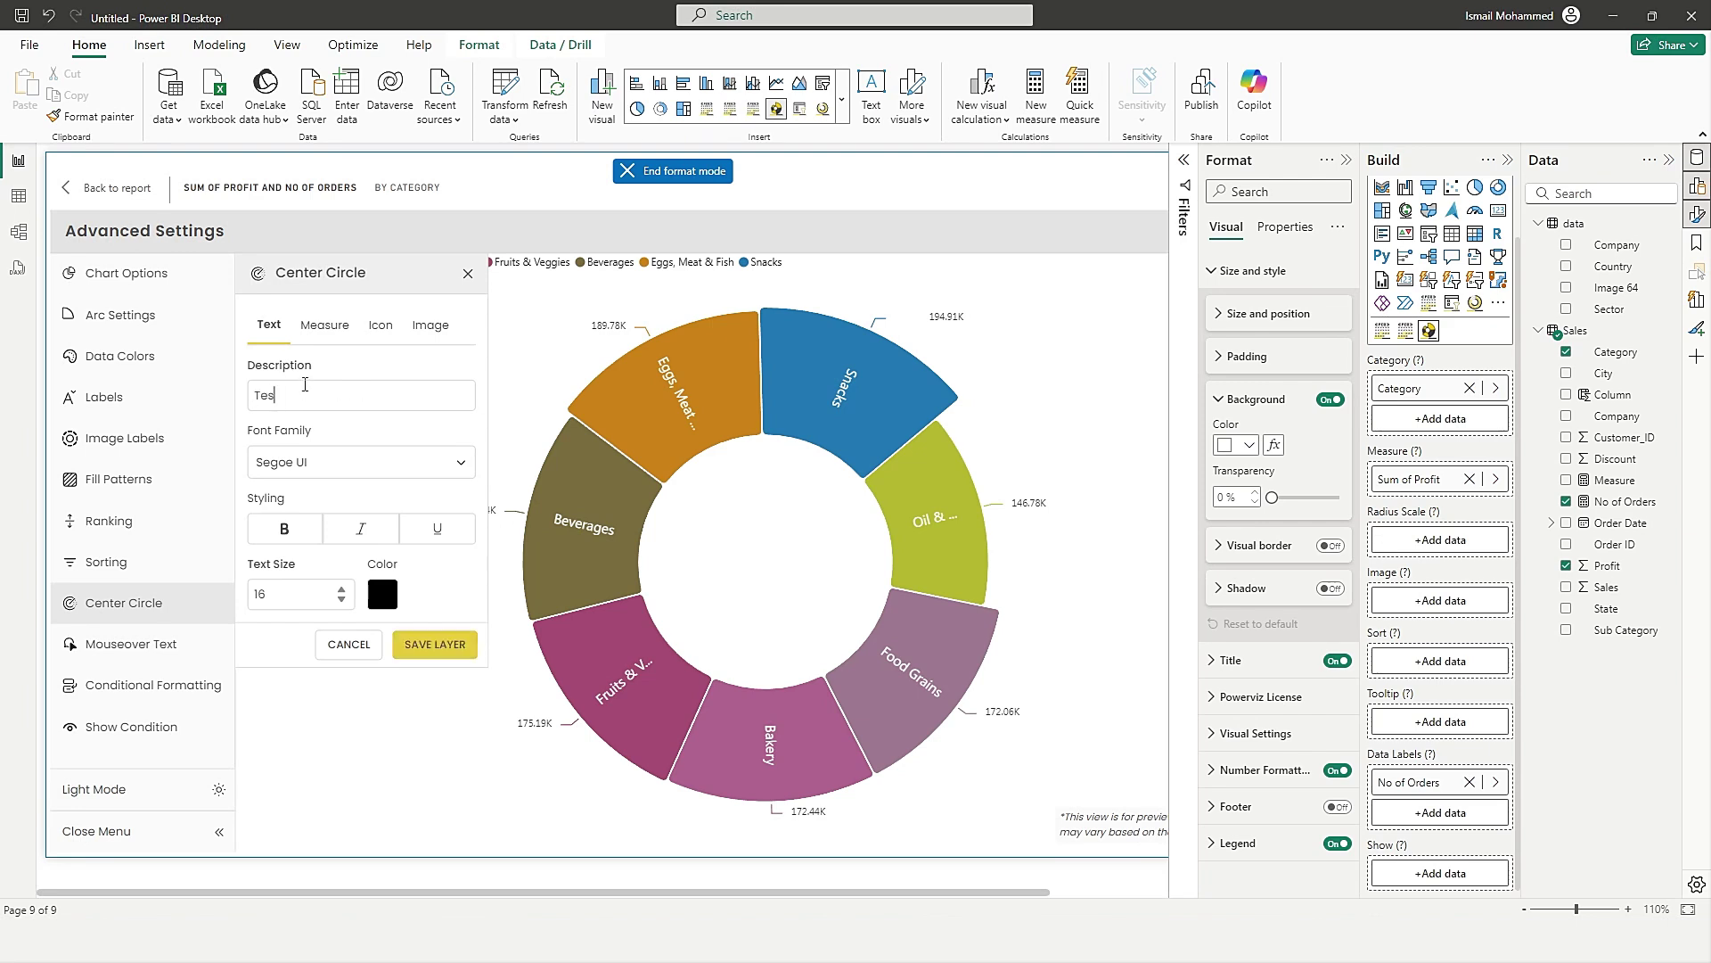
{"action": "type", "text": "t Description"}
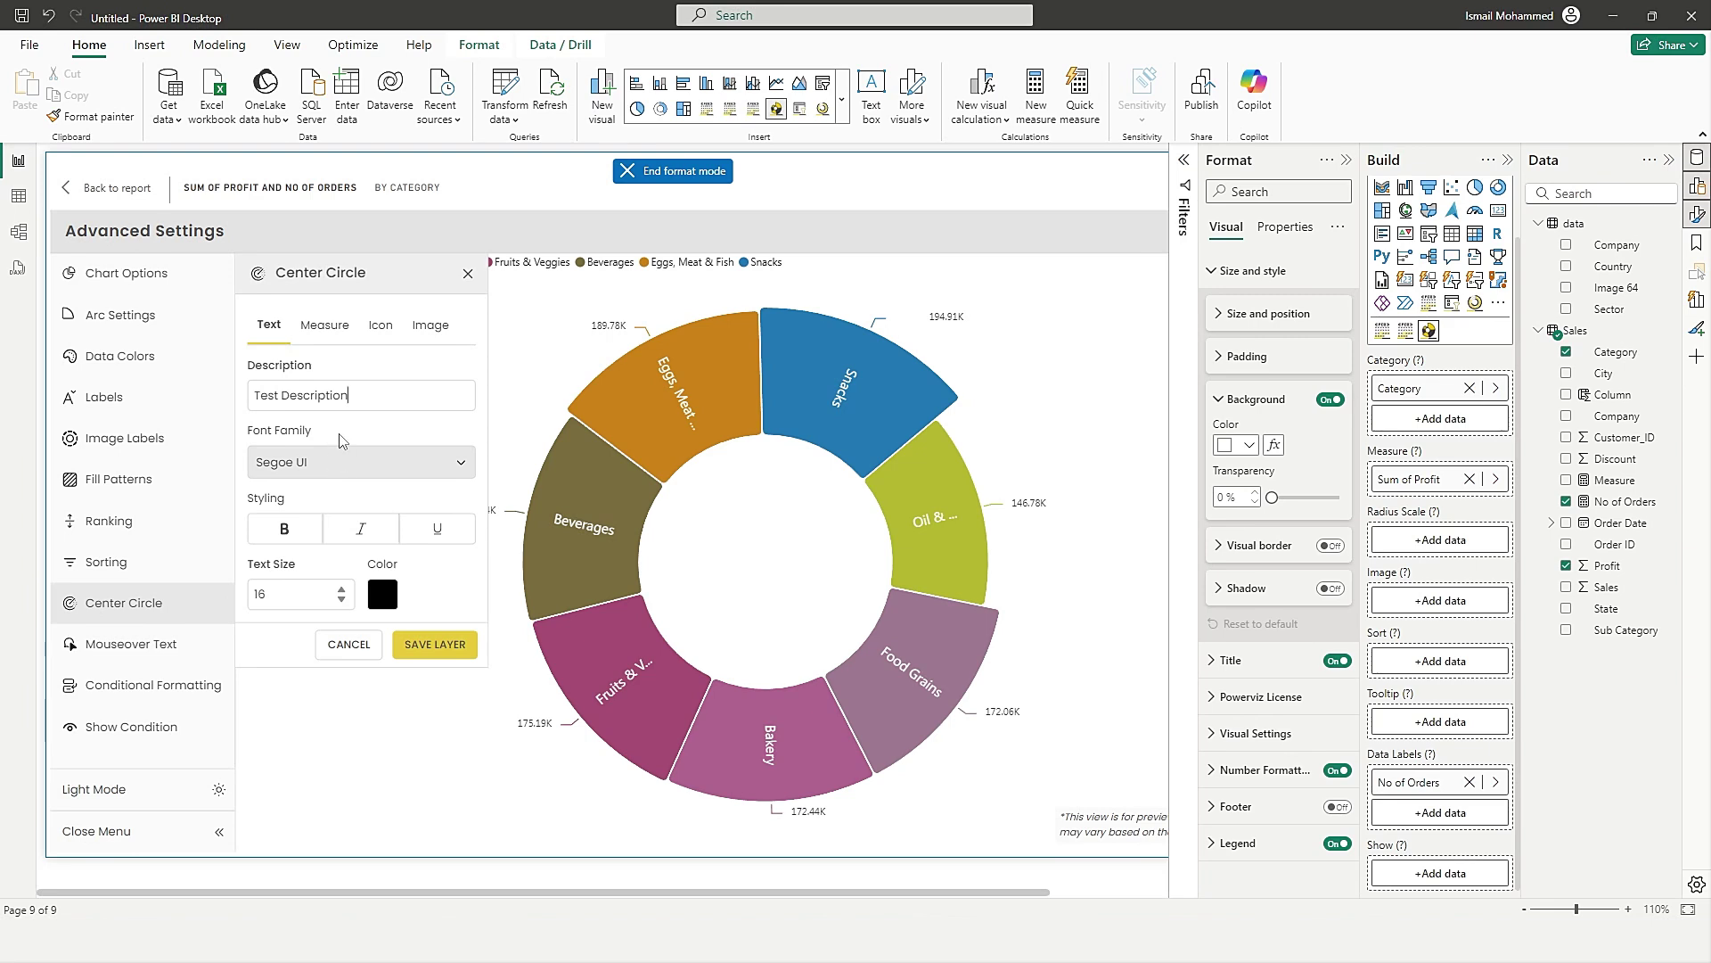
{"action": "left_click", "coordinate": [319, 466]}
{"action": "left_click", "coordinate": [328, 470]}
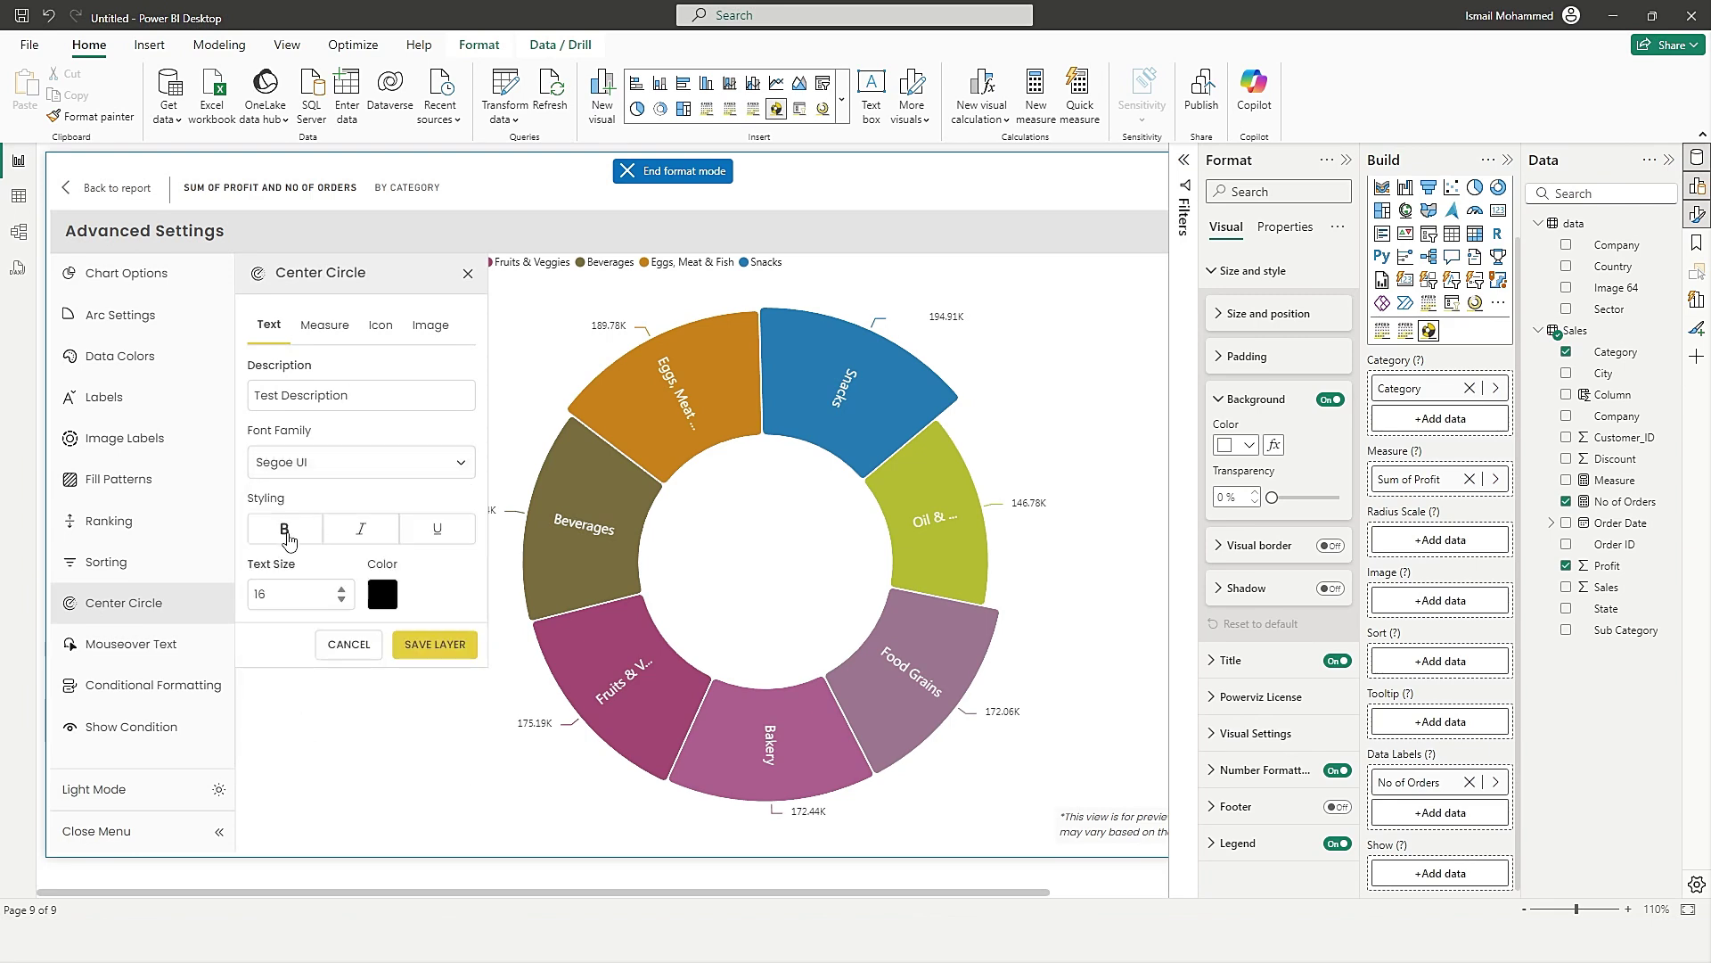
{"action": "left_click", "coordinate": [423, 649]}
{"action": "left_click", "coordinate": [477, 466]}
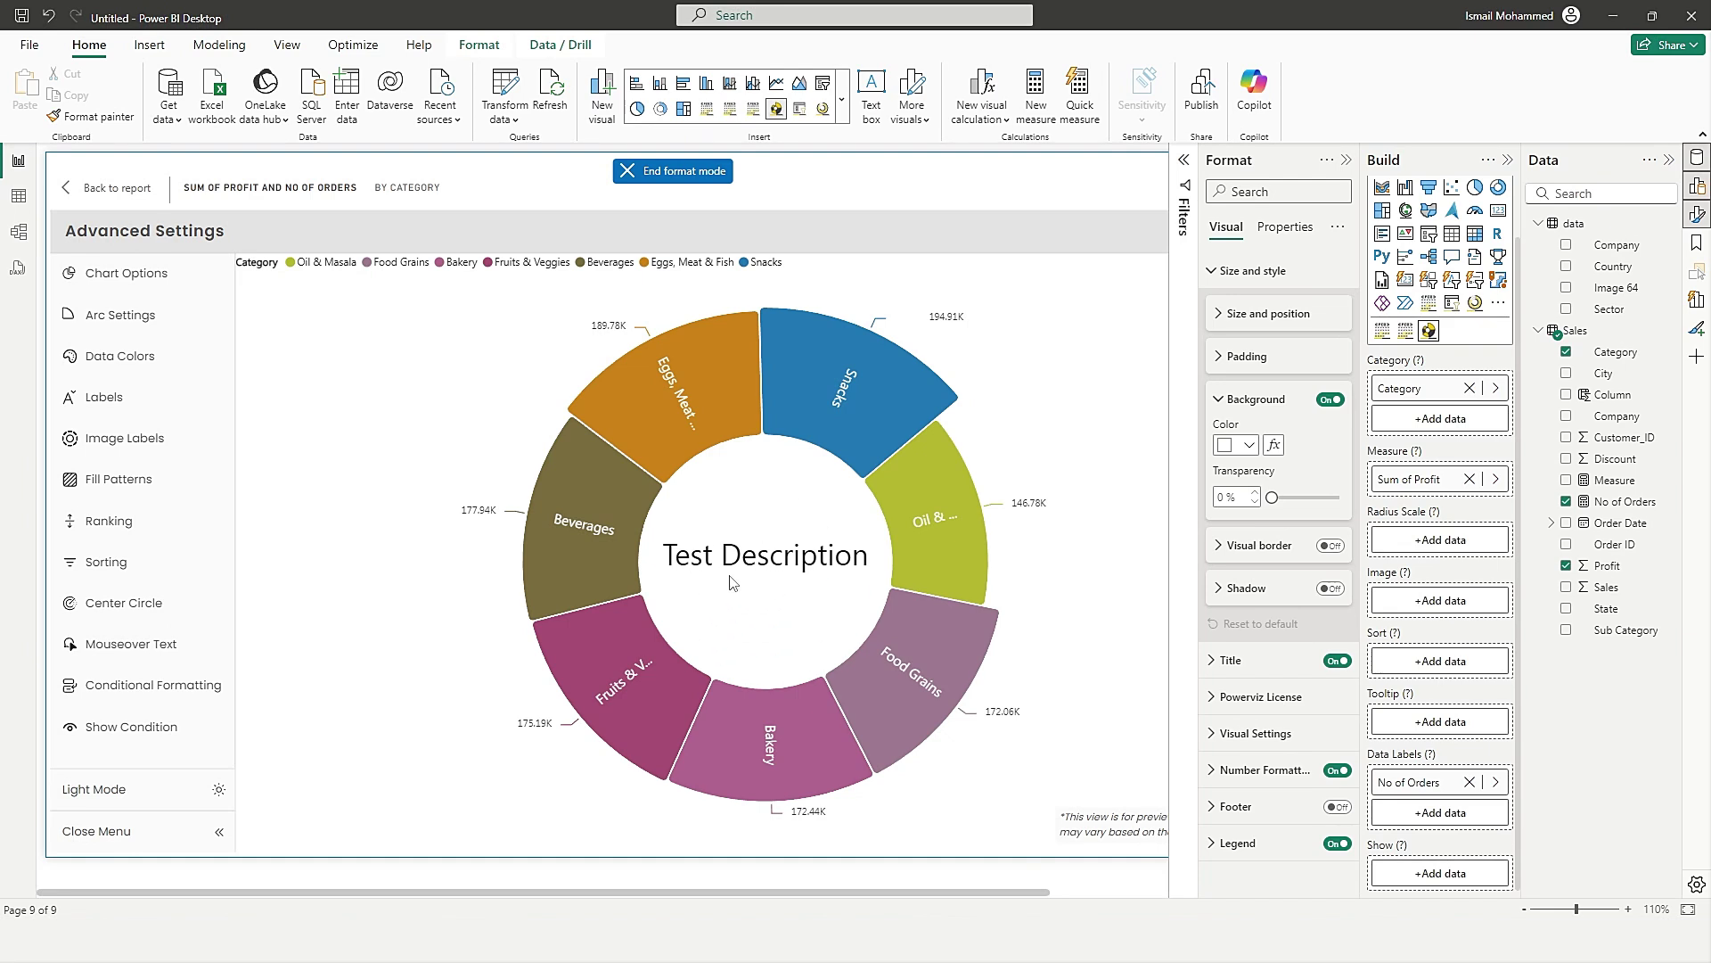
Add a center circle measure layer for No of Orders with SUM aggregation and save it to the chart.
{"action": "left_click", "coordinate": [123, 608]}
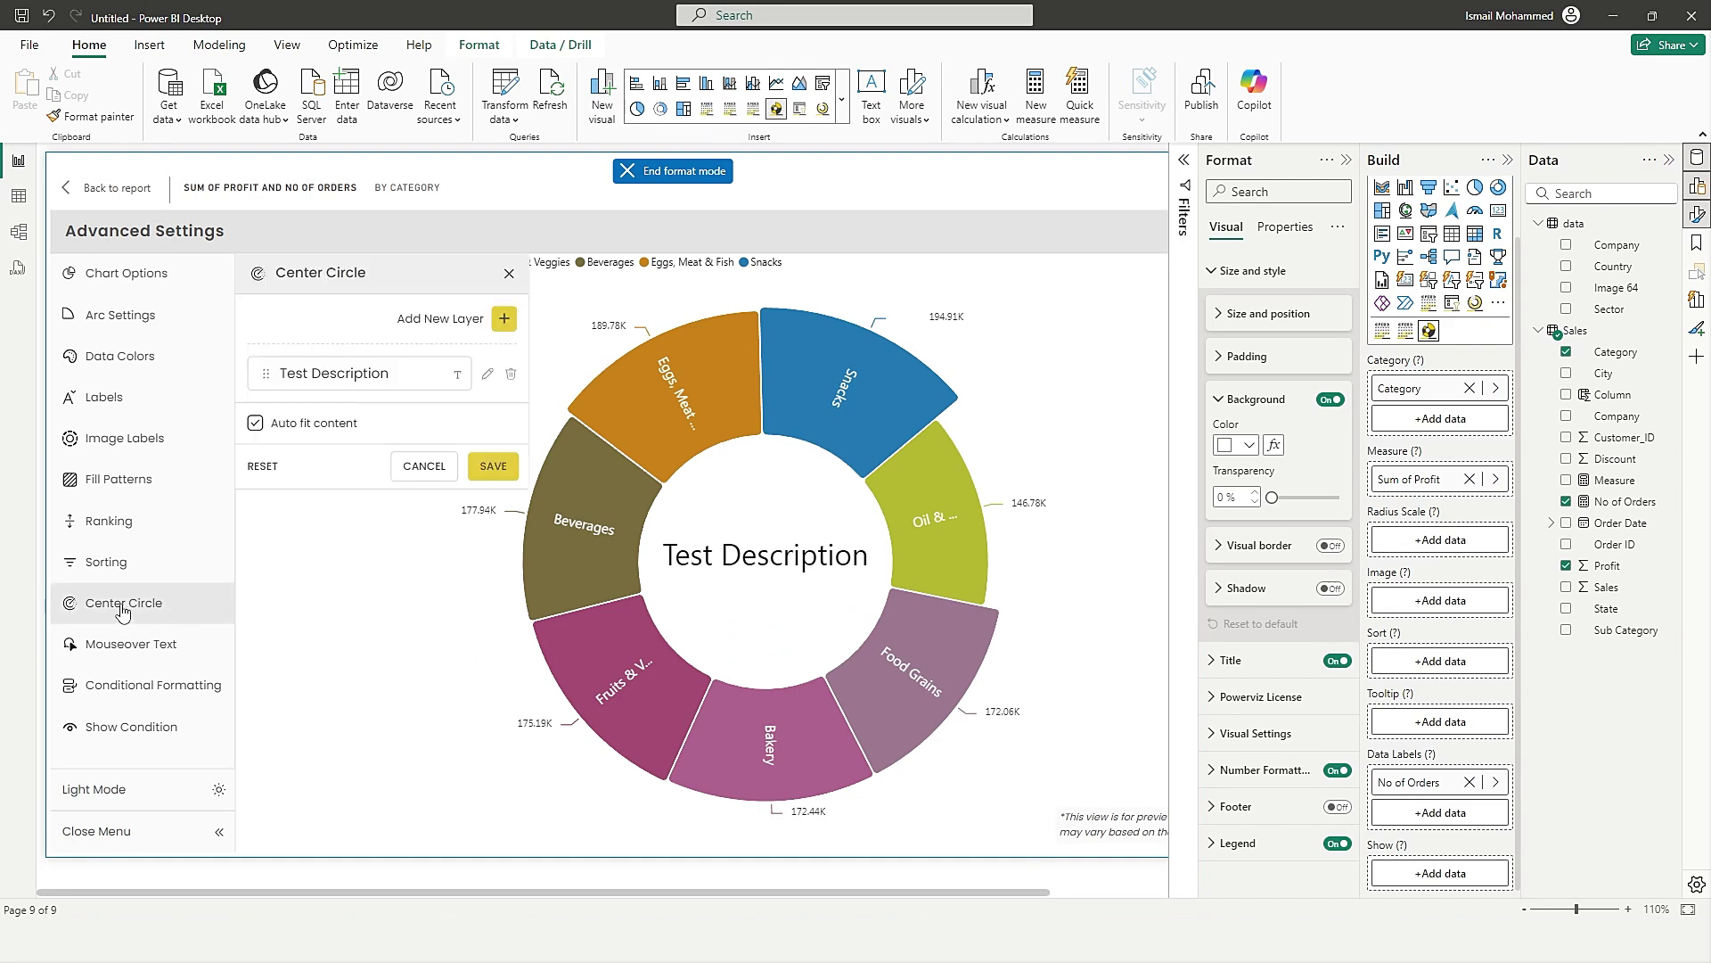
{"action": "left_click", "coordinate": [505, 330]}
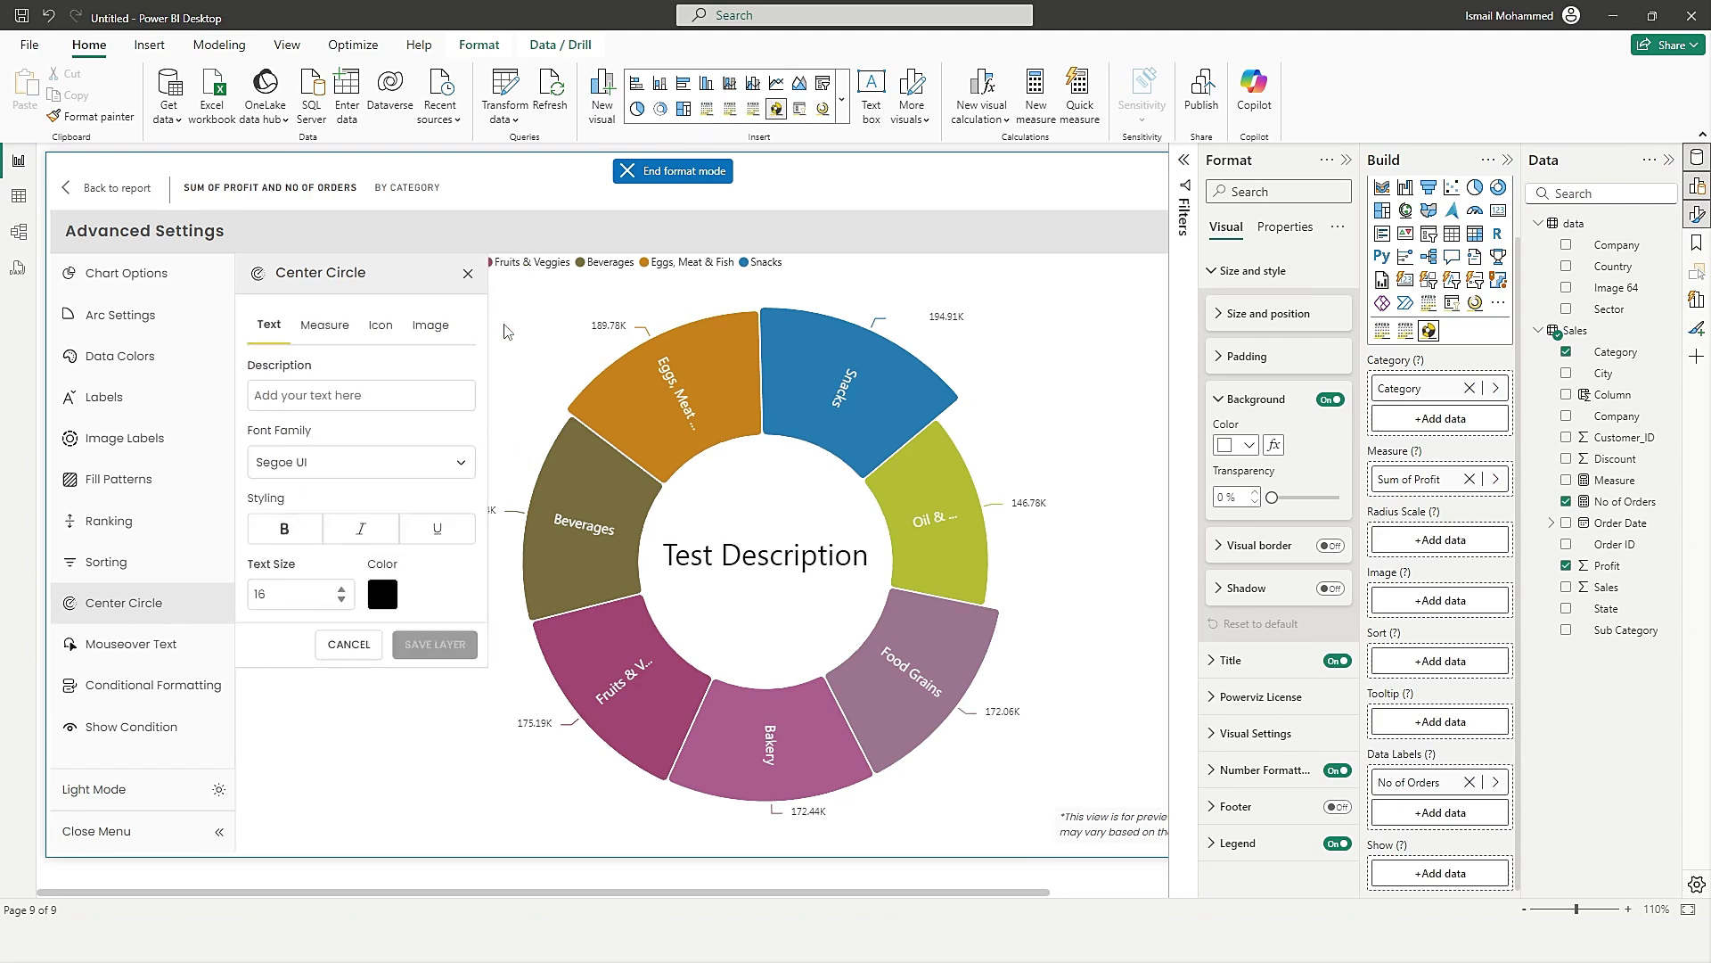
{"action": "left_click", "coordinate": [325, 341]}
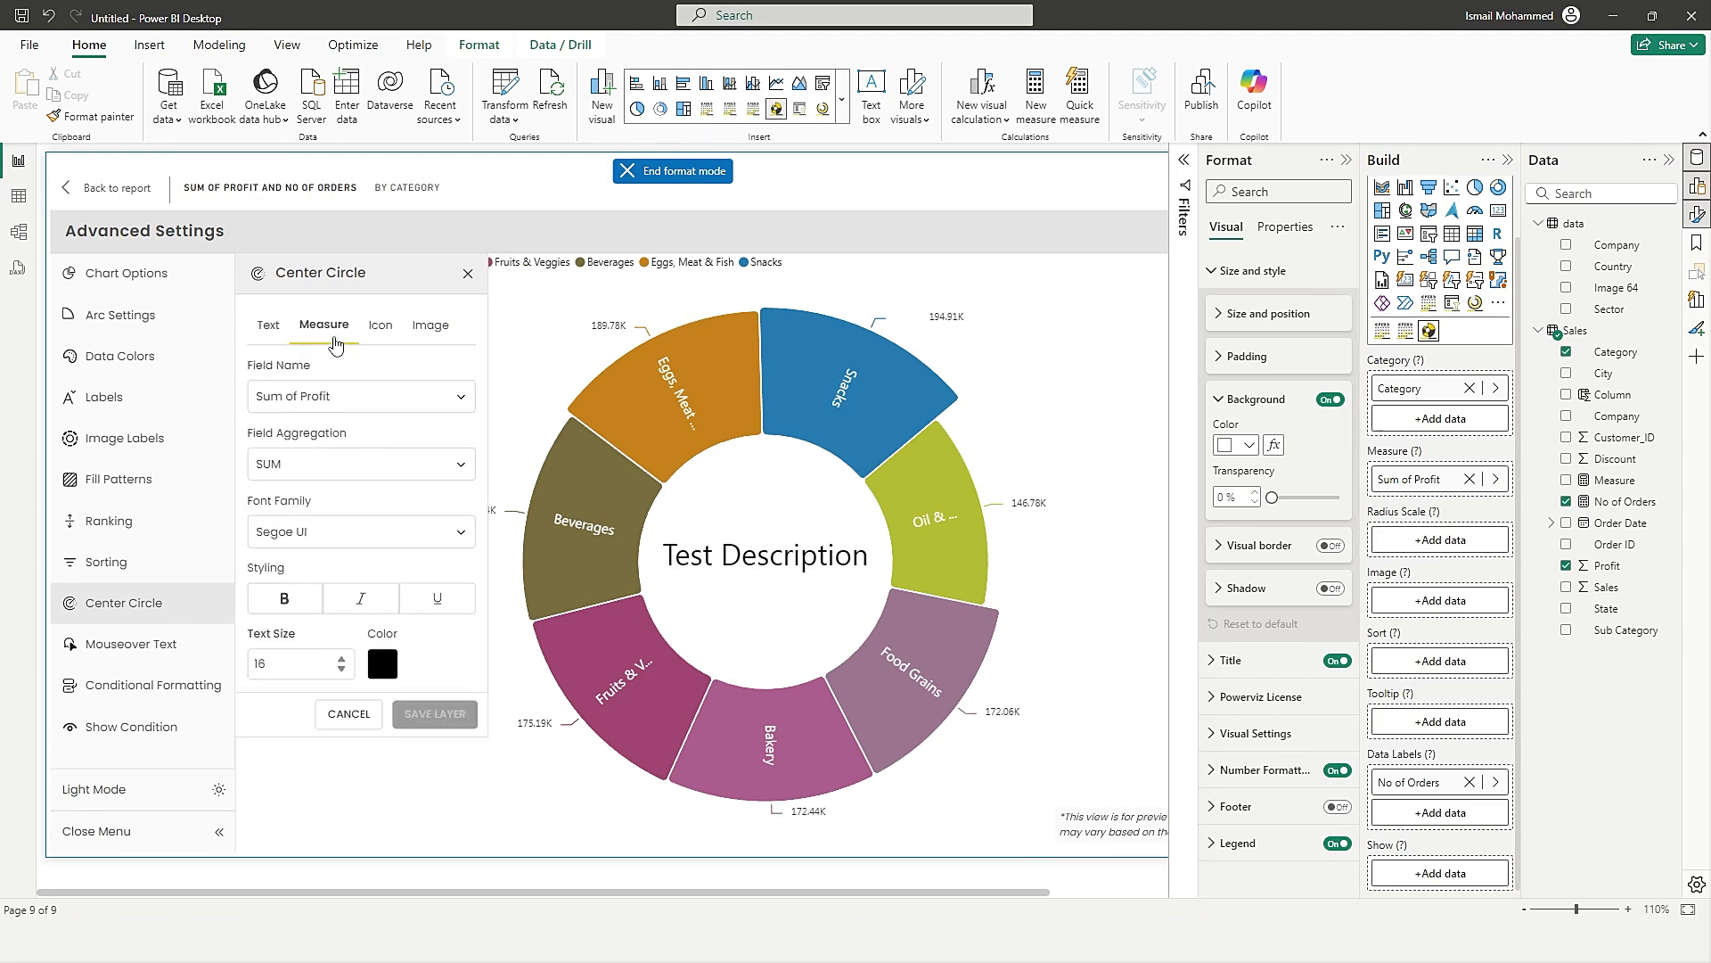
{"action": "left_click", "coordinate": [353, 393]}
{"action": "left_click", "coordinate": [341, 459]}
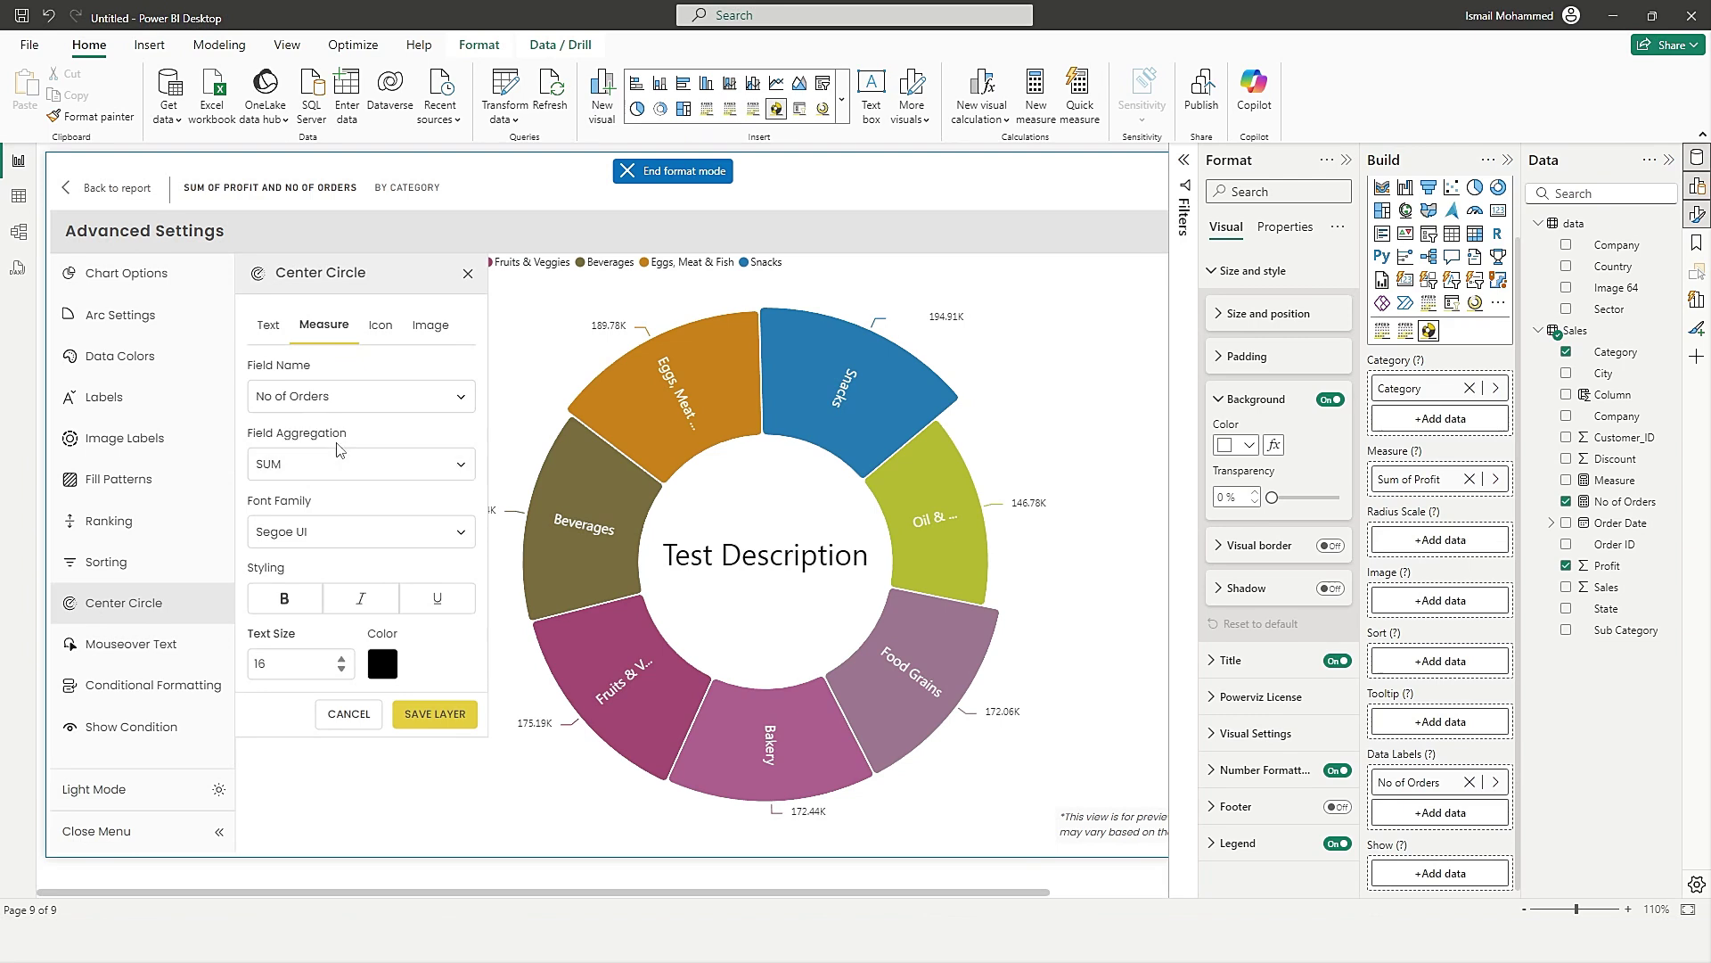
{"action": "left_click", "coordinate": [315, 468]}
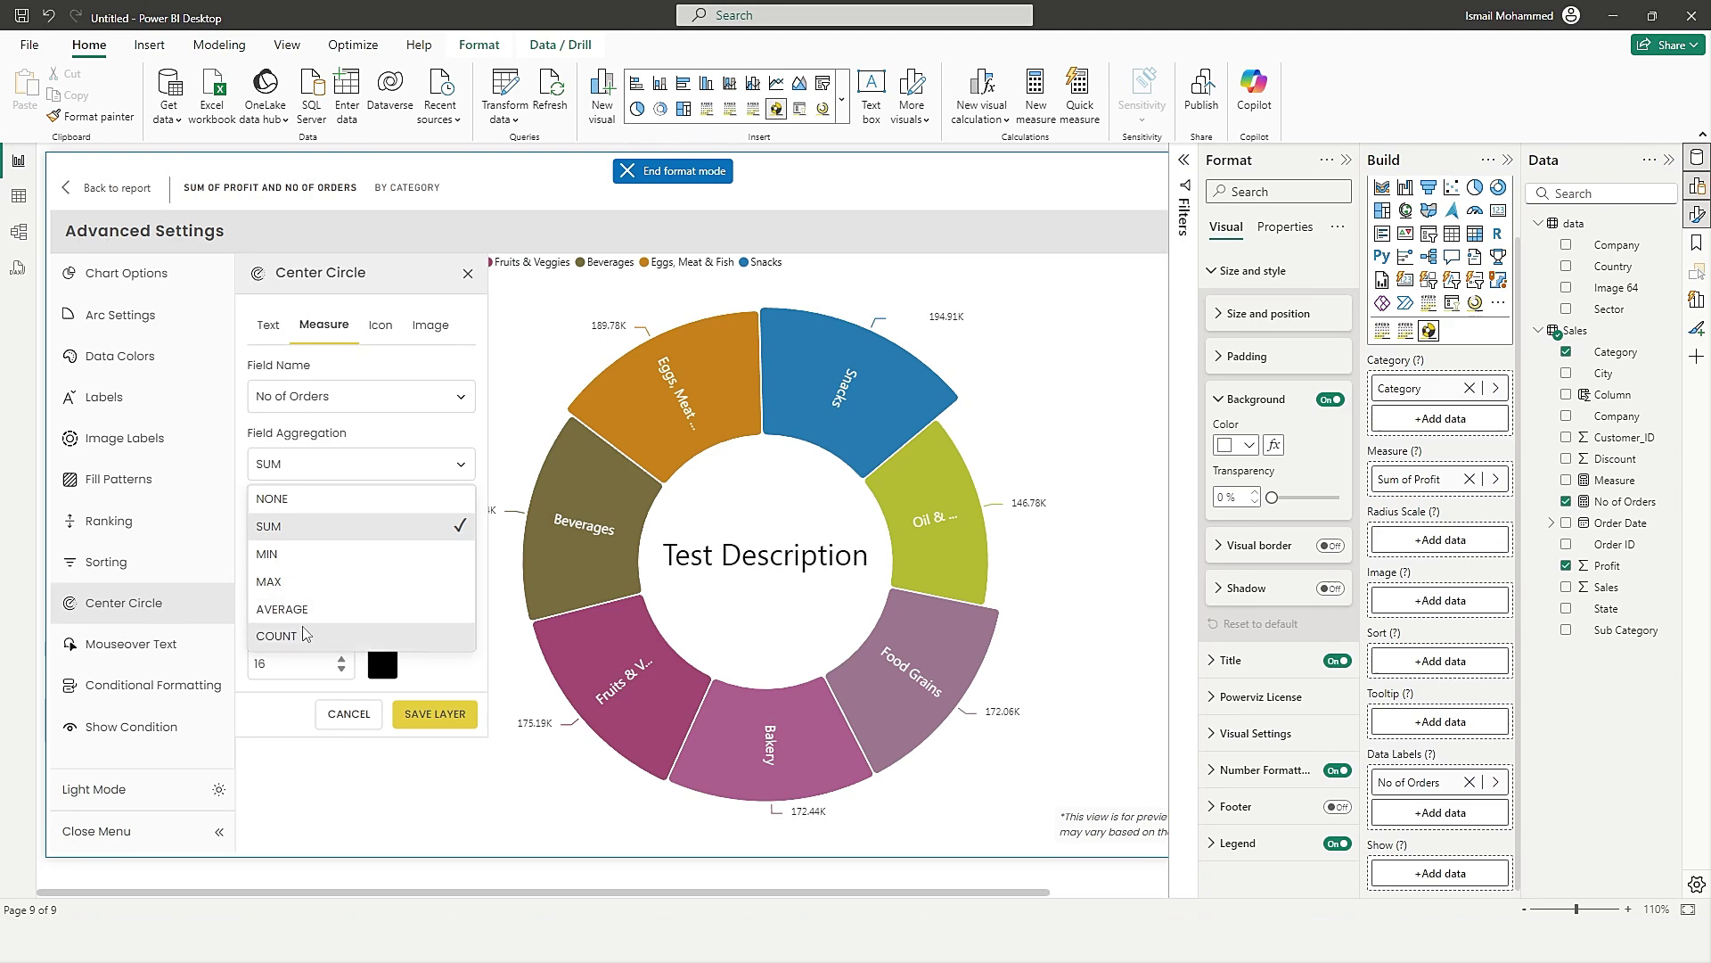
{"action": "left_click", "coordinate": [278, 533]}
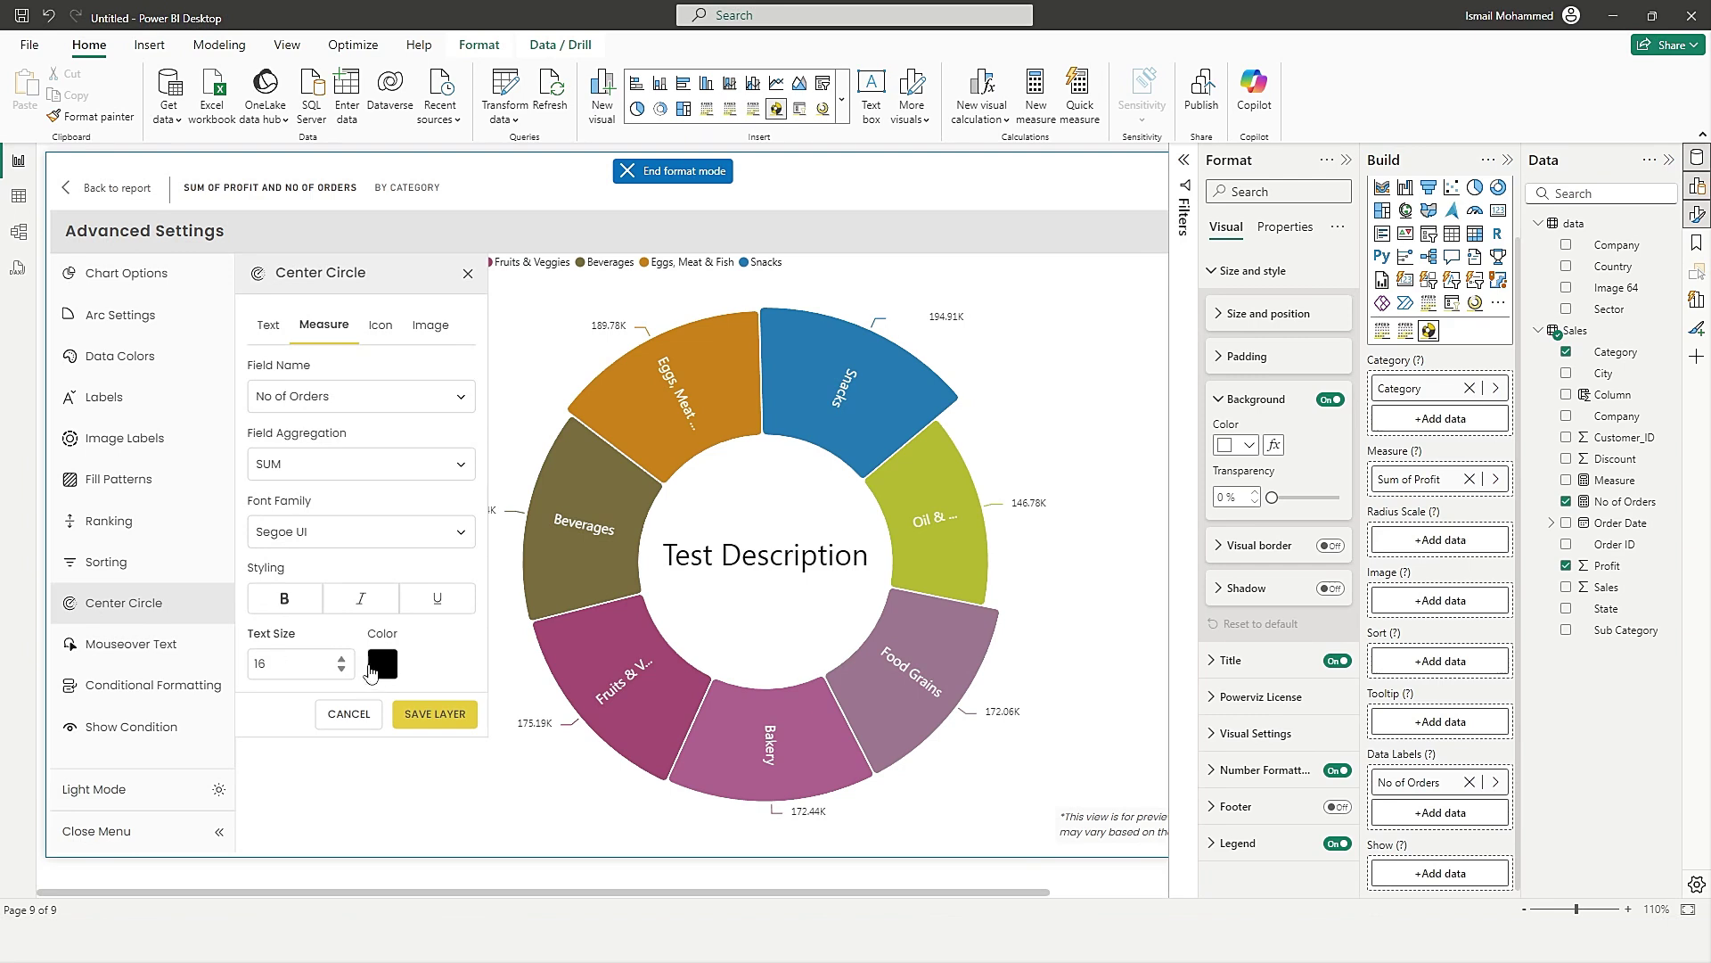
{"action": "left_click", "coordinate": [427, 714]}
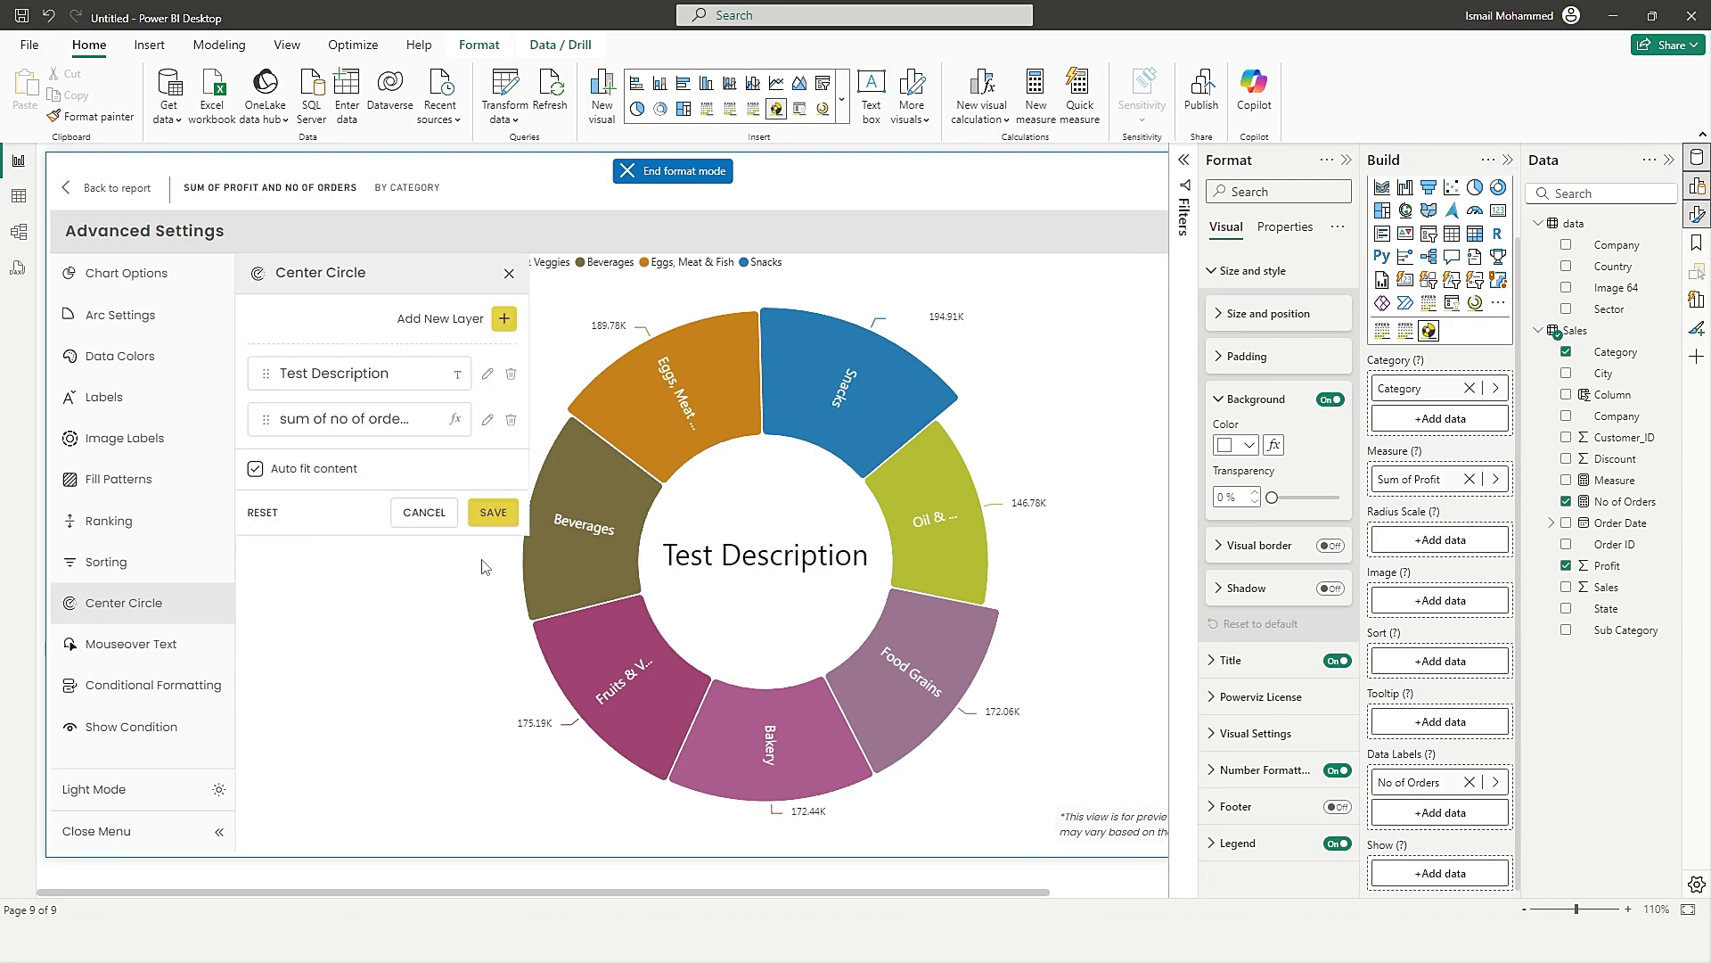
{"action": "left_click", "coordinate": [495, 517]}
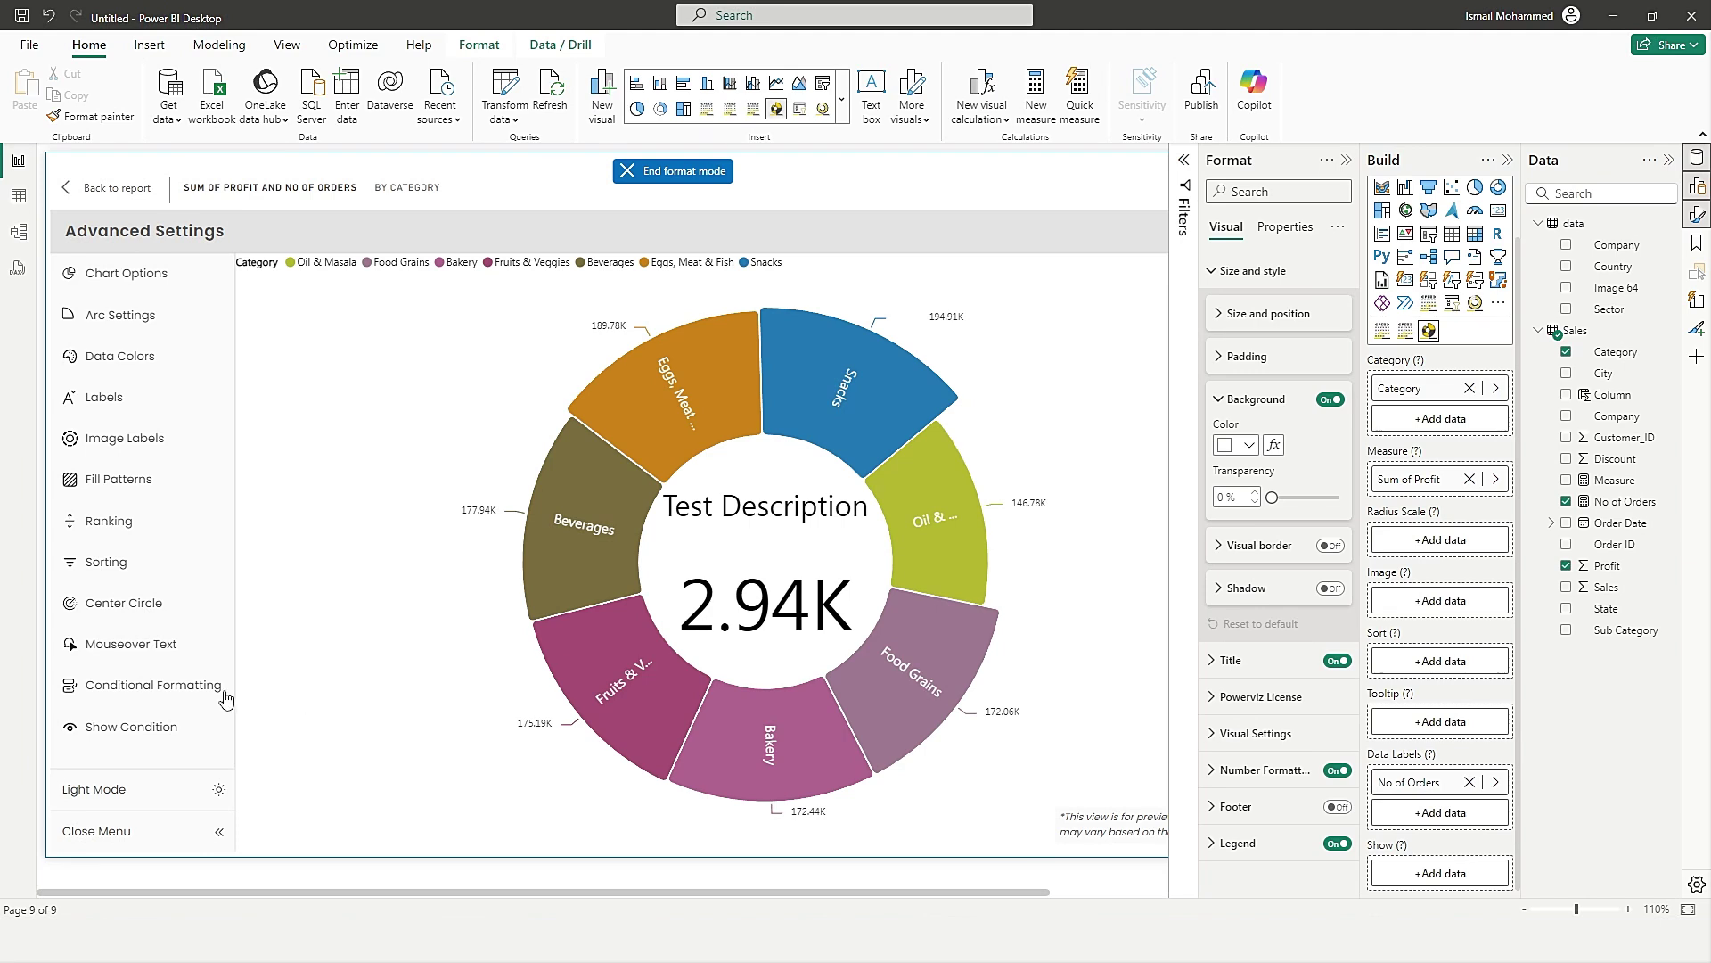
Set the No of Orders center circle layer's text size to 10 and save the change to the chart.
{"action": "left_click", "coordinate": [115, 608]}
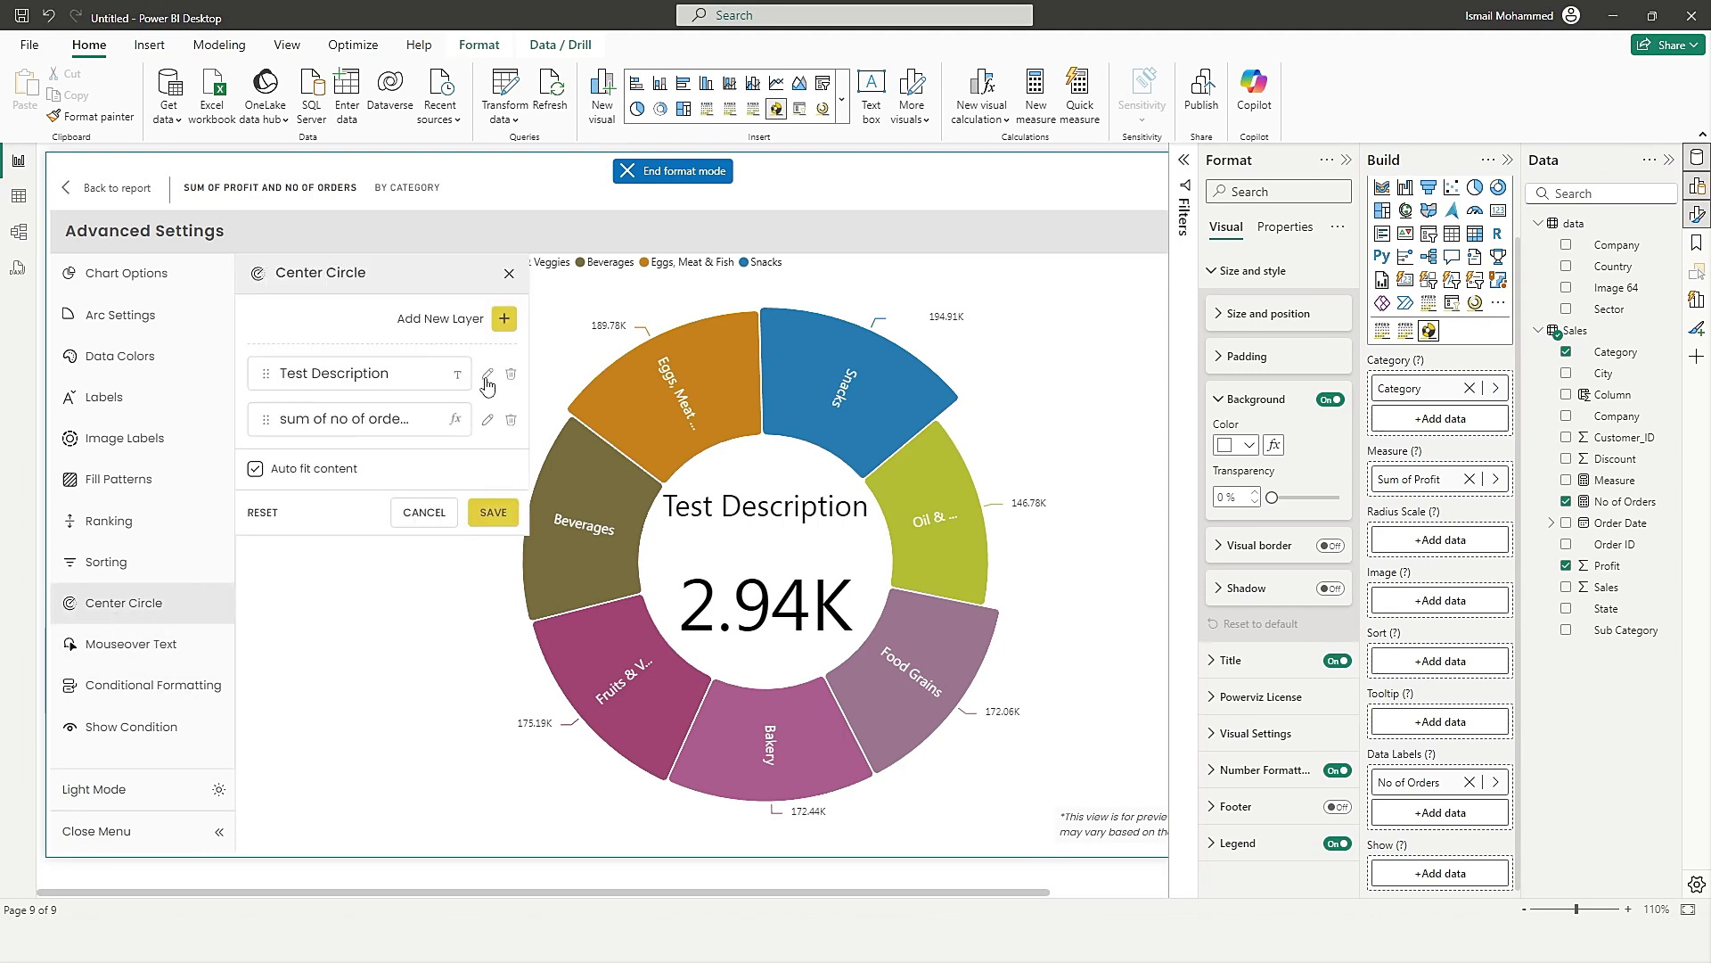
{"action": "left_click", "coordinate": [486, 419]}
{"action": "left_click_drag", "start_coordinate": [317, 673], "coordinate": [253, 669]}
{"action": "type", "text": "20"}
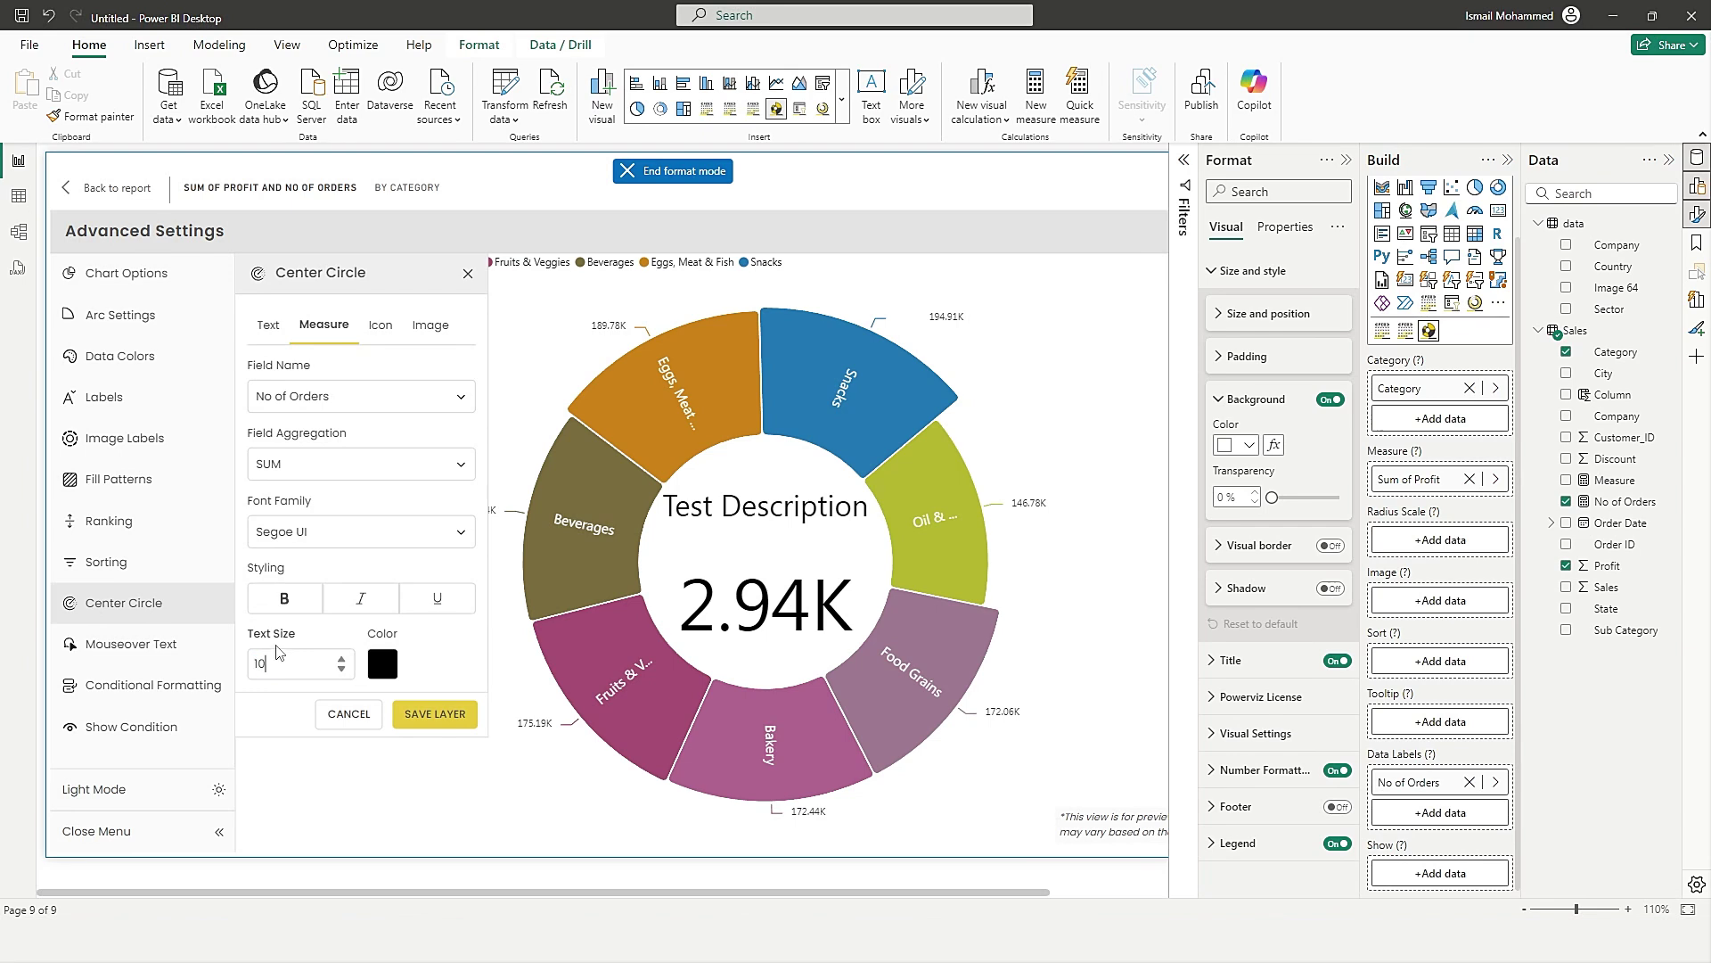
{"action": "left_click", "coordinate": [419, 718]}
{"action": "left_click", "coordinate": [488, 519]}
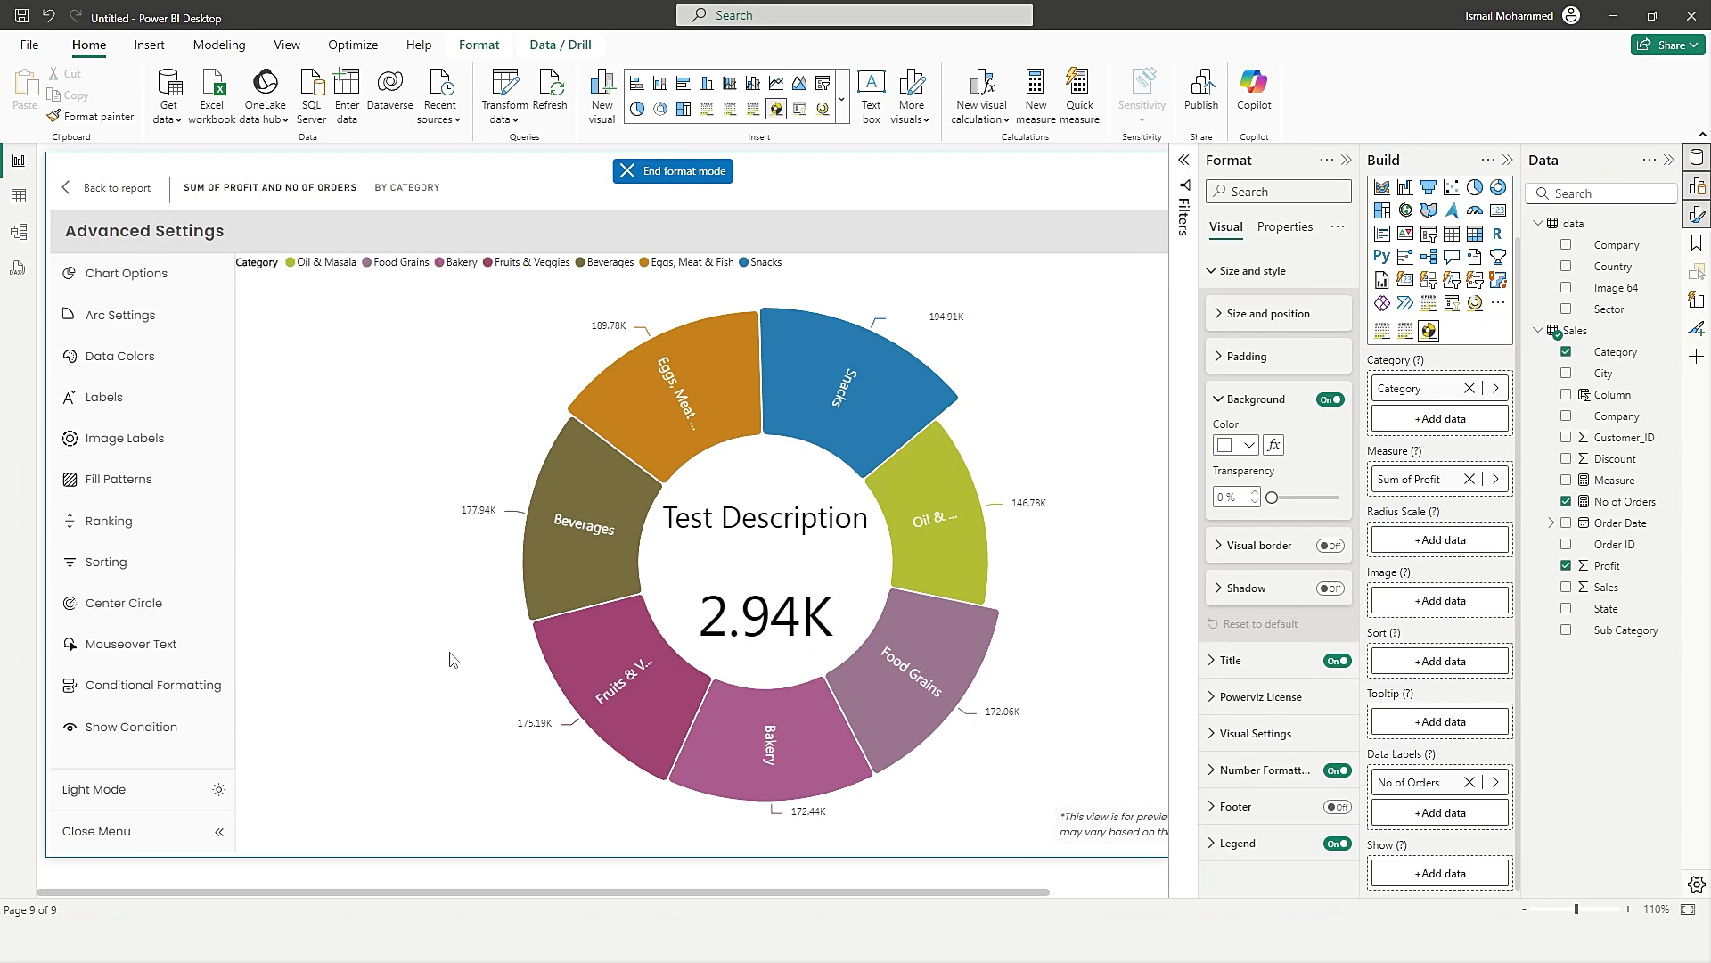
Start a new center circle icon layer and choose the star icon.
{"action": "left_click", "coordinate": [114, 604]}
{"action": "left_click", "coordinate": [500, 328]}
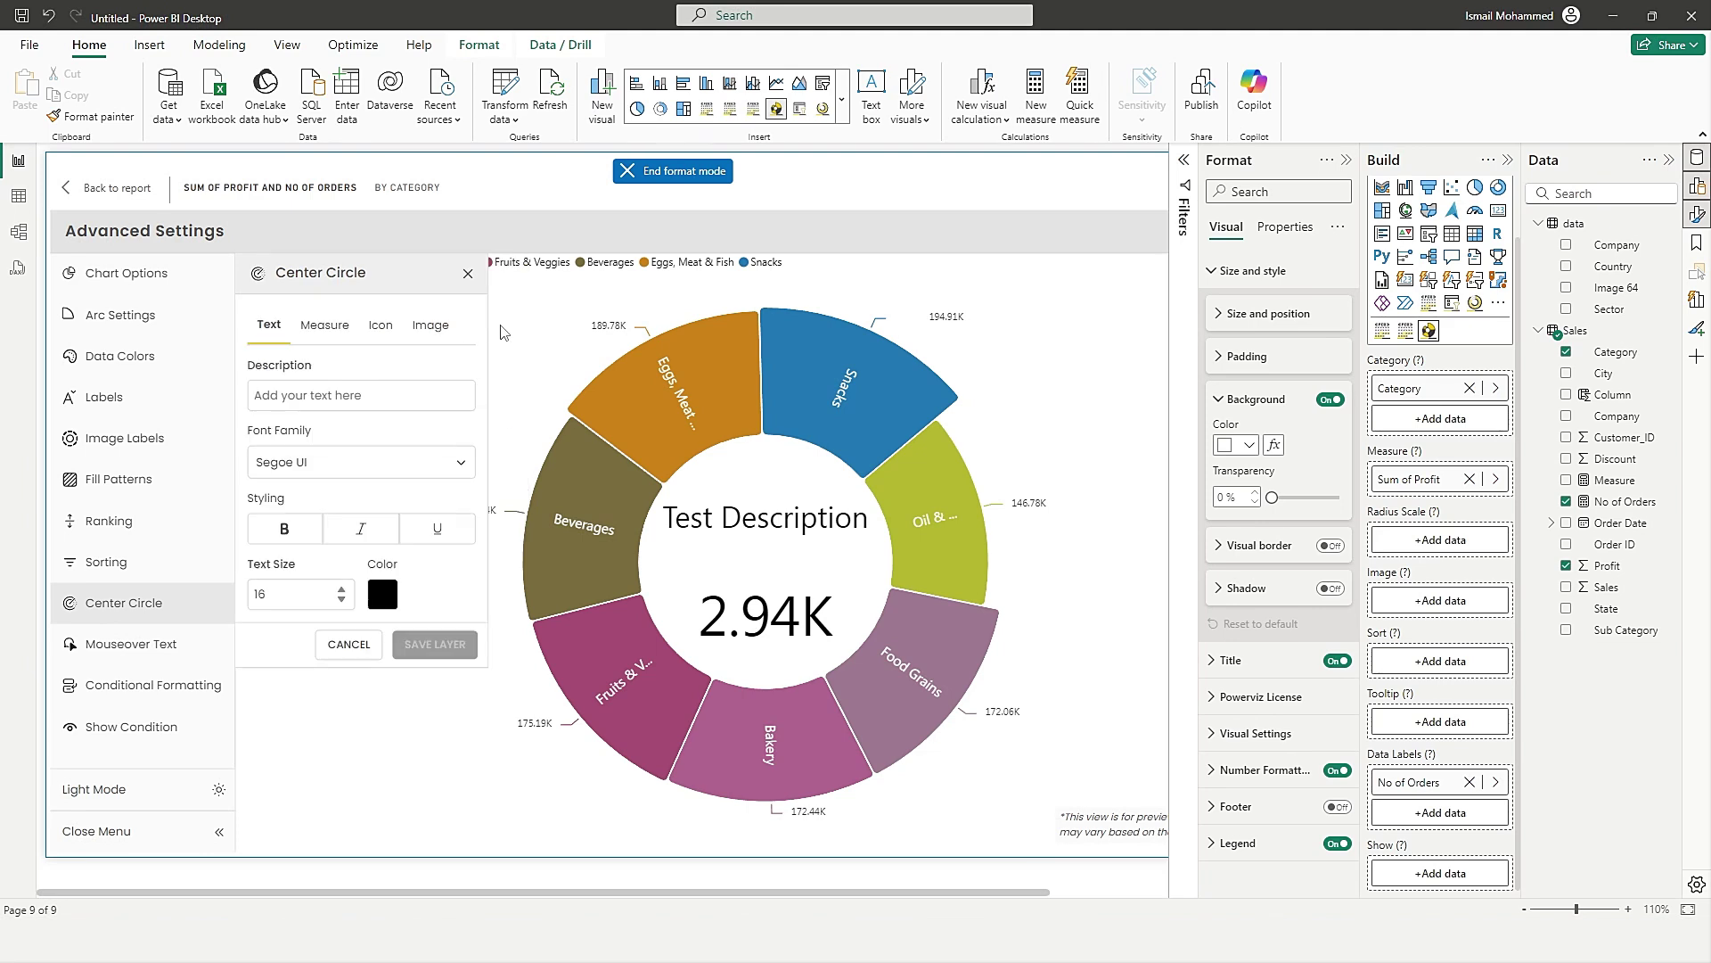
{"action": "left_click", "coordinate": [381, 324]}
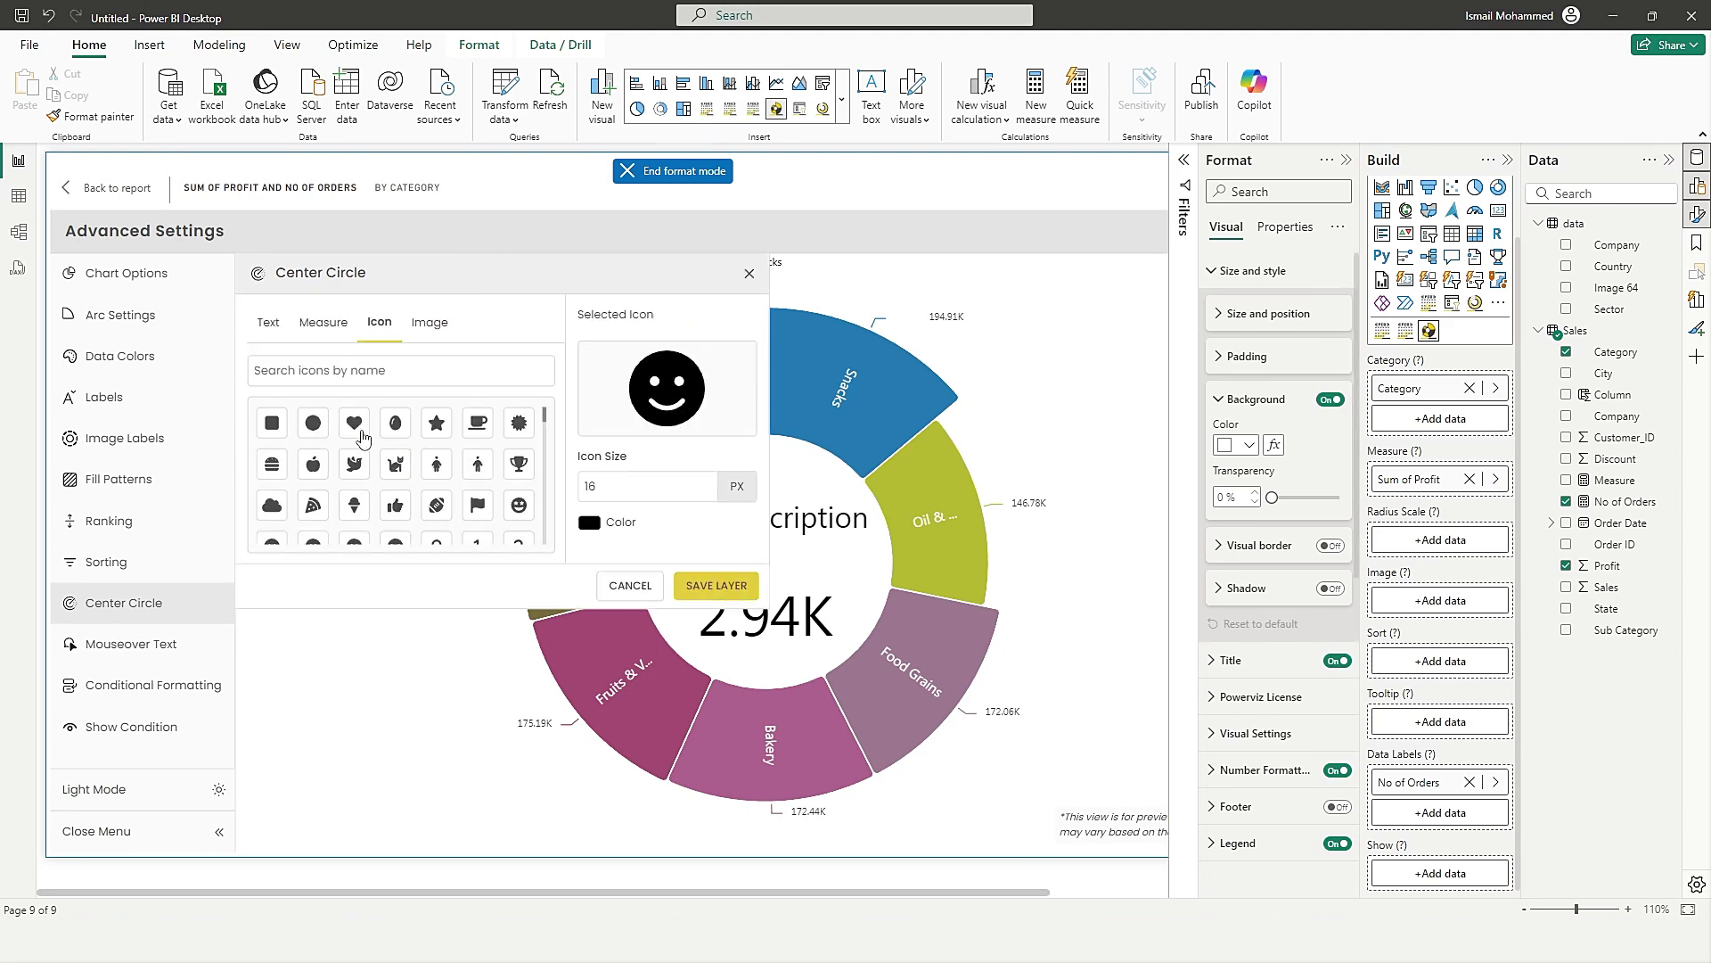
{"action": "scroll", "coordinate": [435, 472], "scroll_direction": "down", "scroll_amount": 5}
{"action": "scroll", "coordinate": [435, 472], "scroll_direction": "up", "scroll_amount": 5}
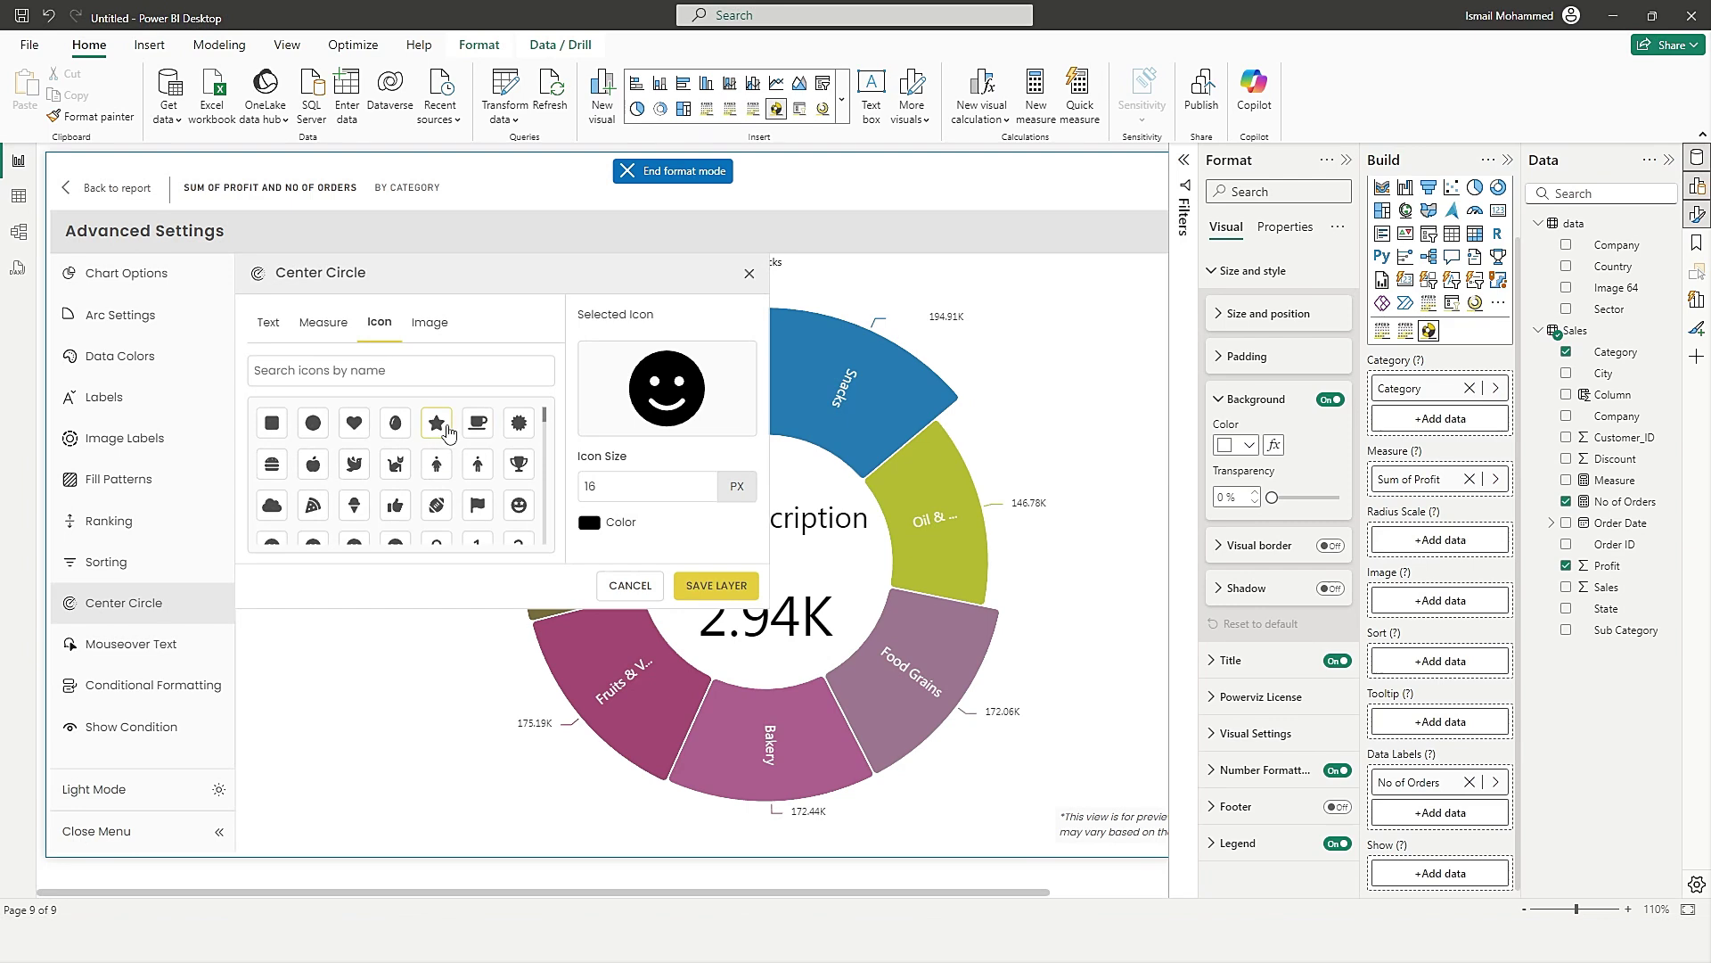
{"action": "left_click", "coordinate": [437, 424]}
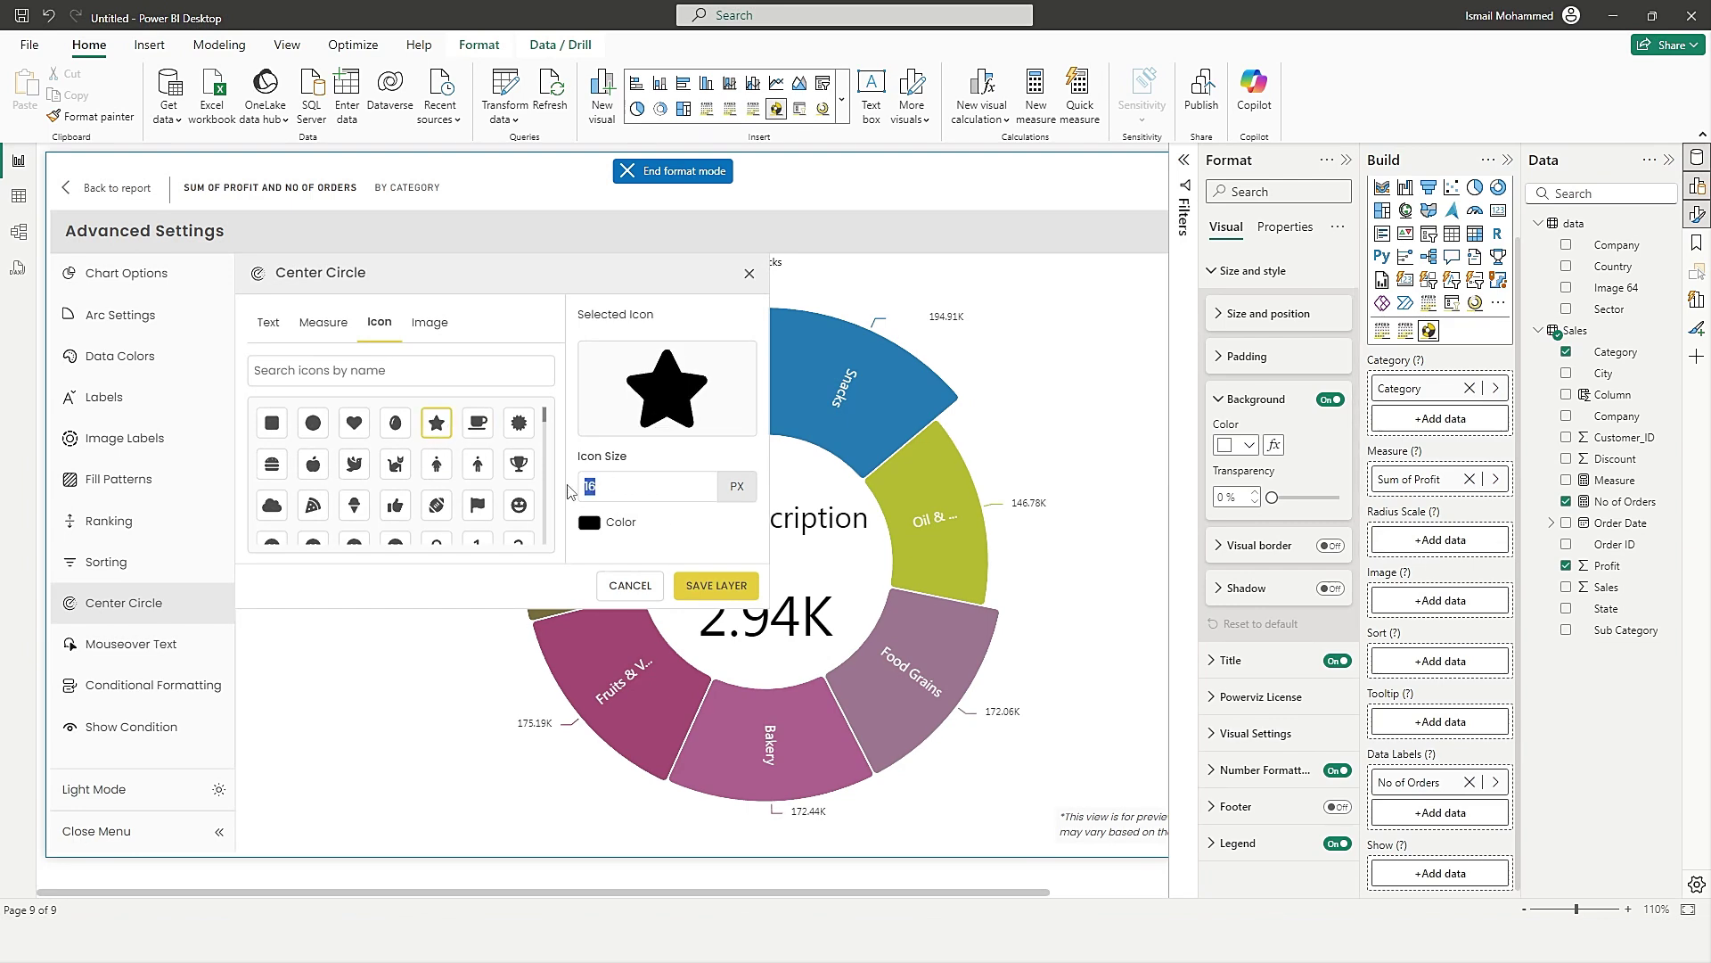
Color the star icon orange, keep its size at 16 px, and save the layer to the chart.
{"action": "left_click", "coordinate": [590, 522]}
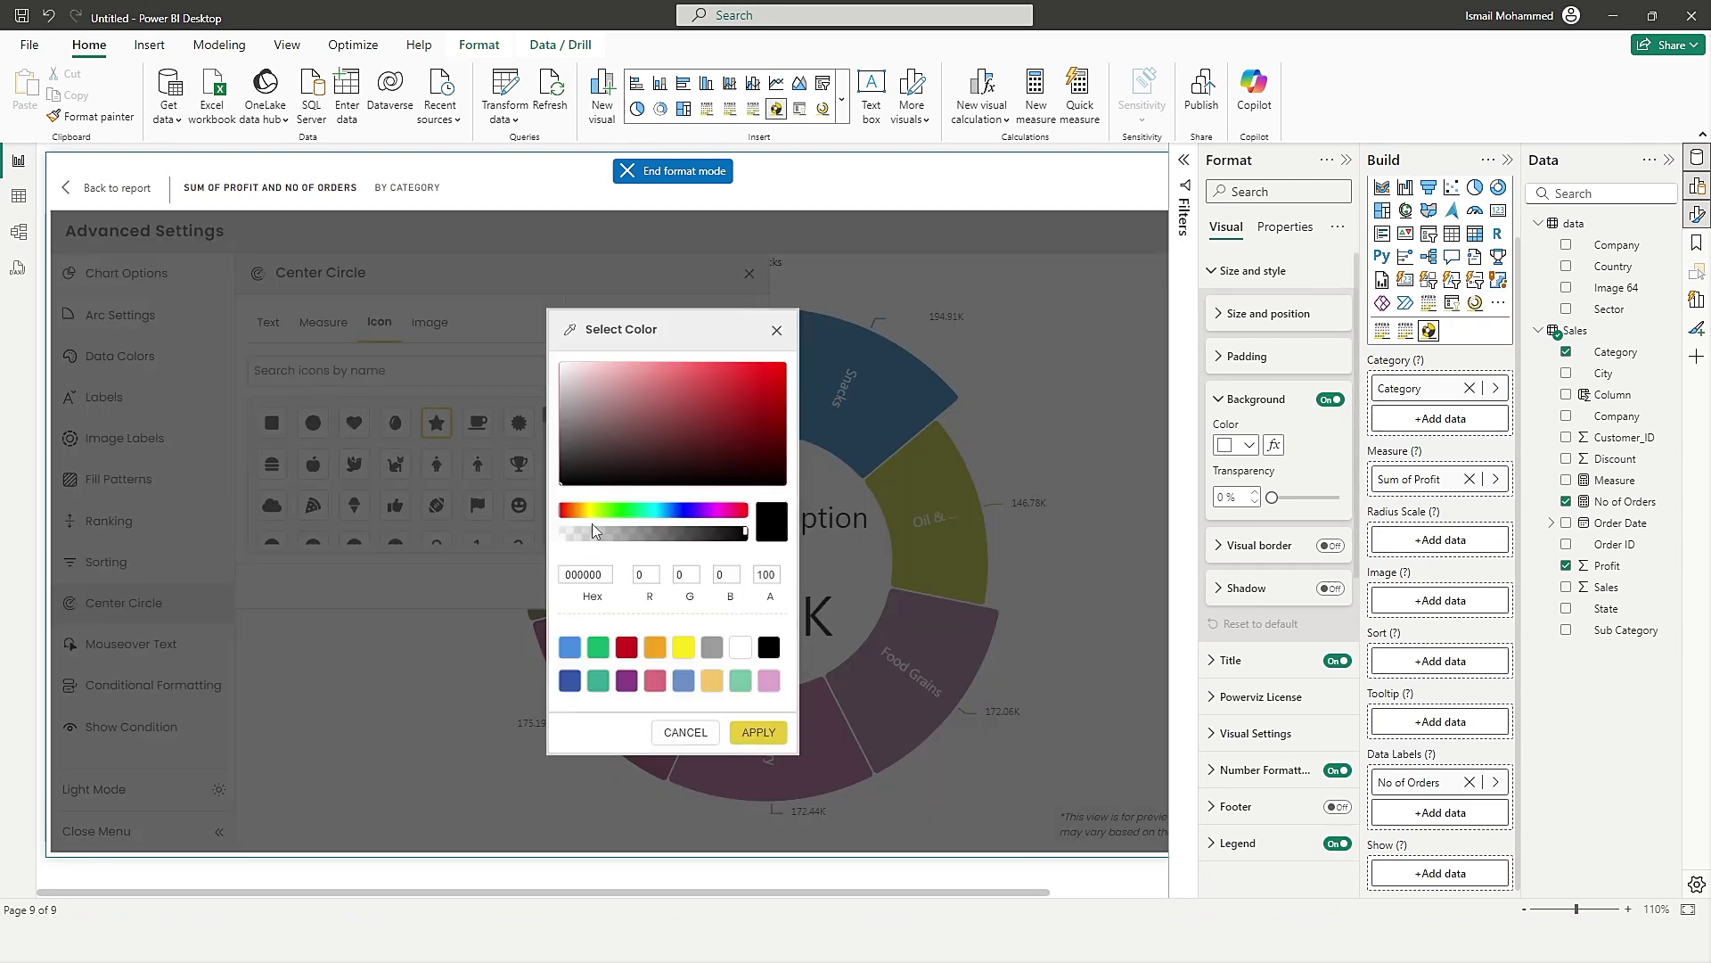
{"action": "left_click", "coordinate": [655, 646]}
{"action": "left_click", "coordinate": [759, 732]}
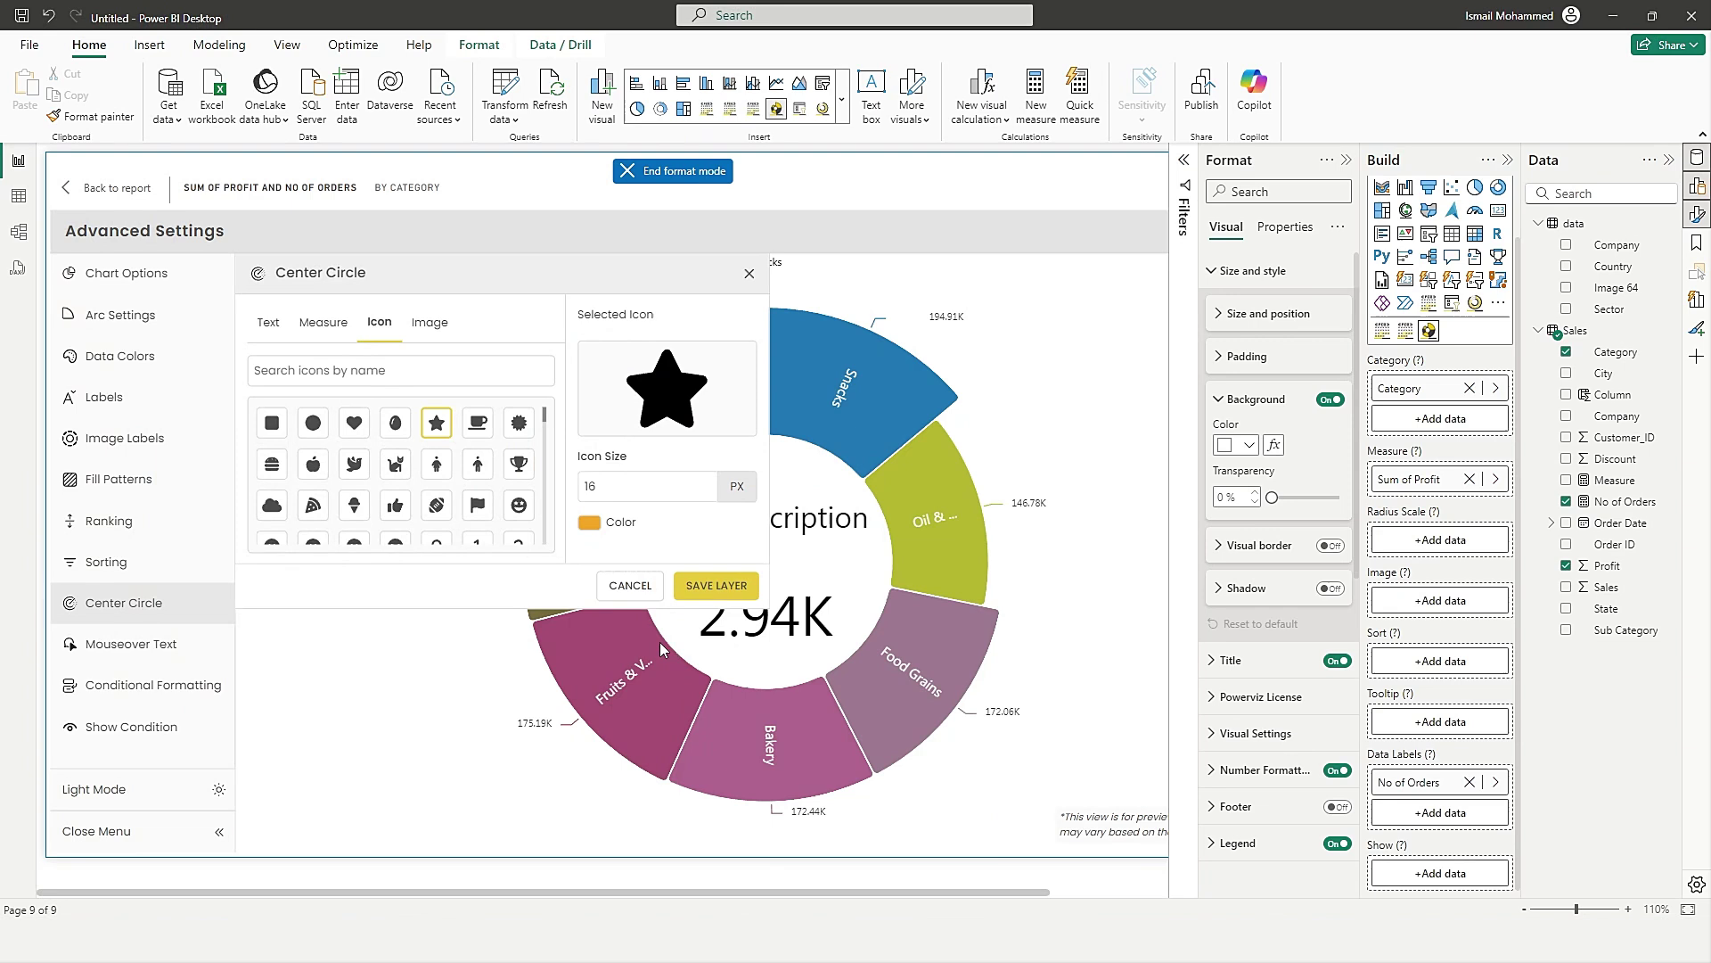
{"action": "left_click", "coordinate": [709, 591]}
{"action": "left_click", "coordinate": [493, 559]}
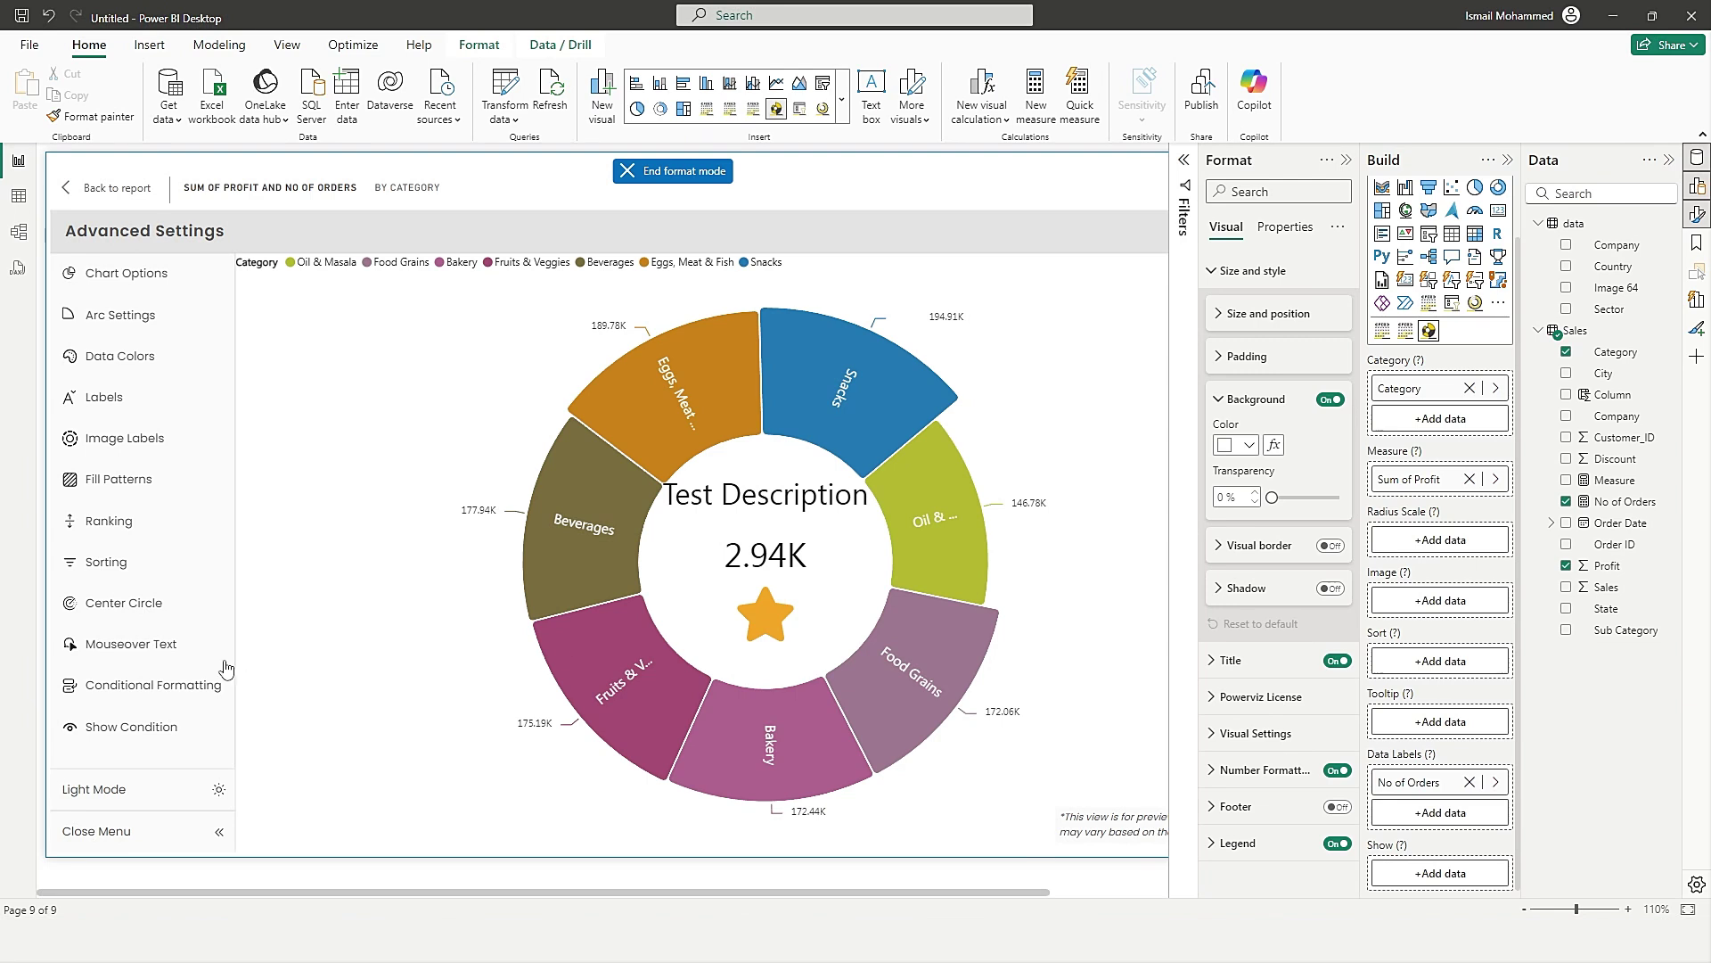
Review the Image options for a new center circle layer.
{"action": "left_click", "coordinate": [138, 624]}
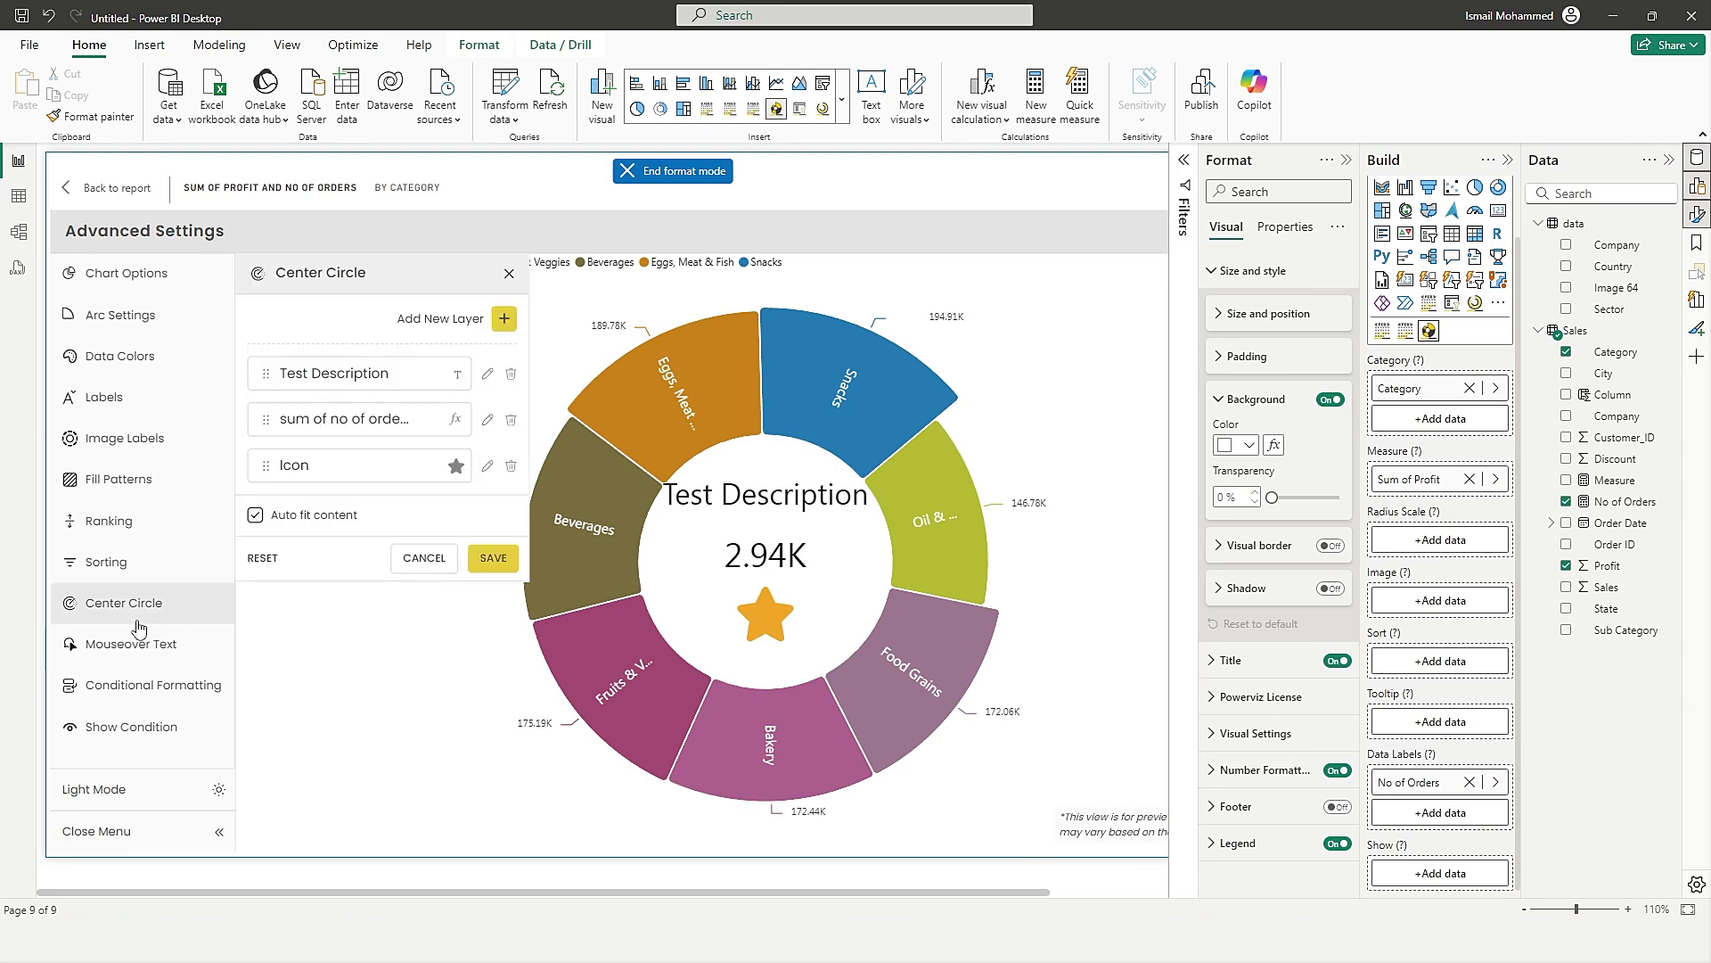
{"action": "left_click", "coordinate": [505, 319]}
{"action": "left_click", "coordinate": [429, 322]}
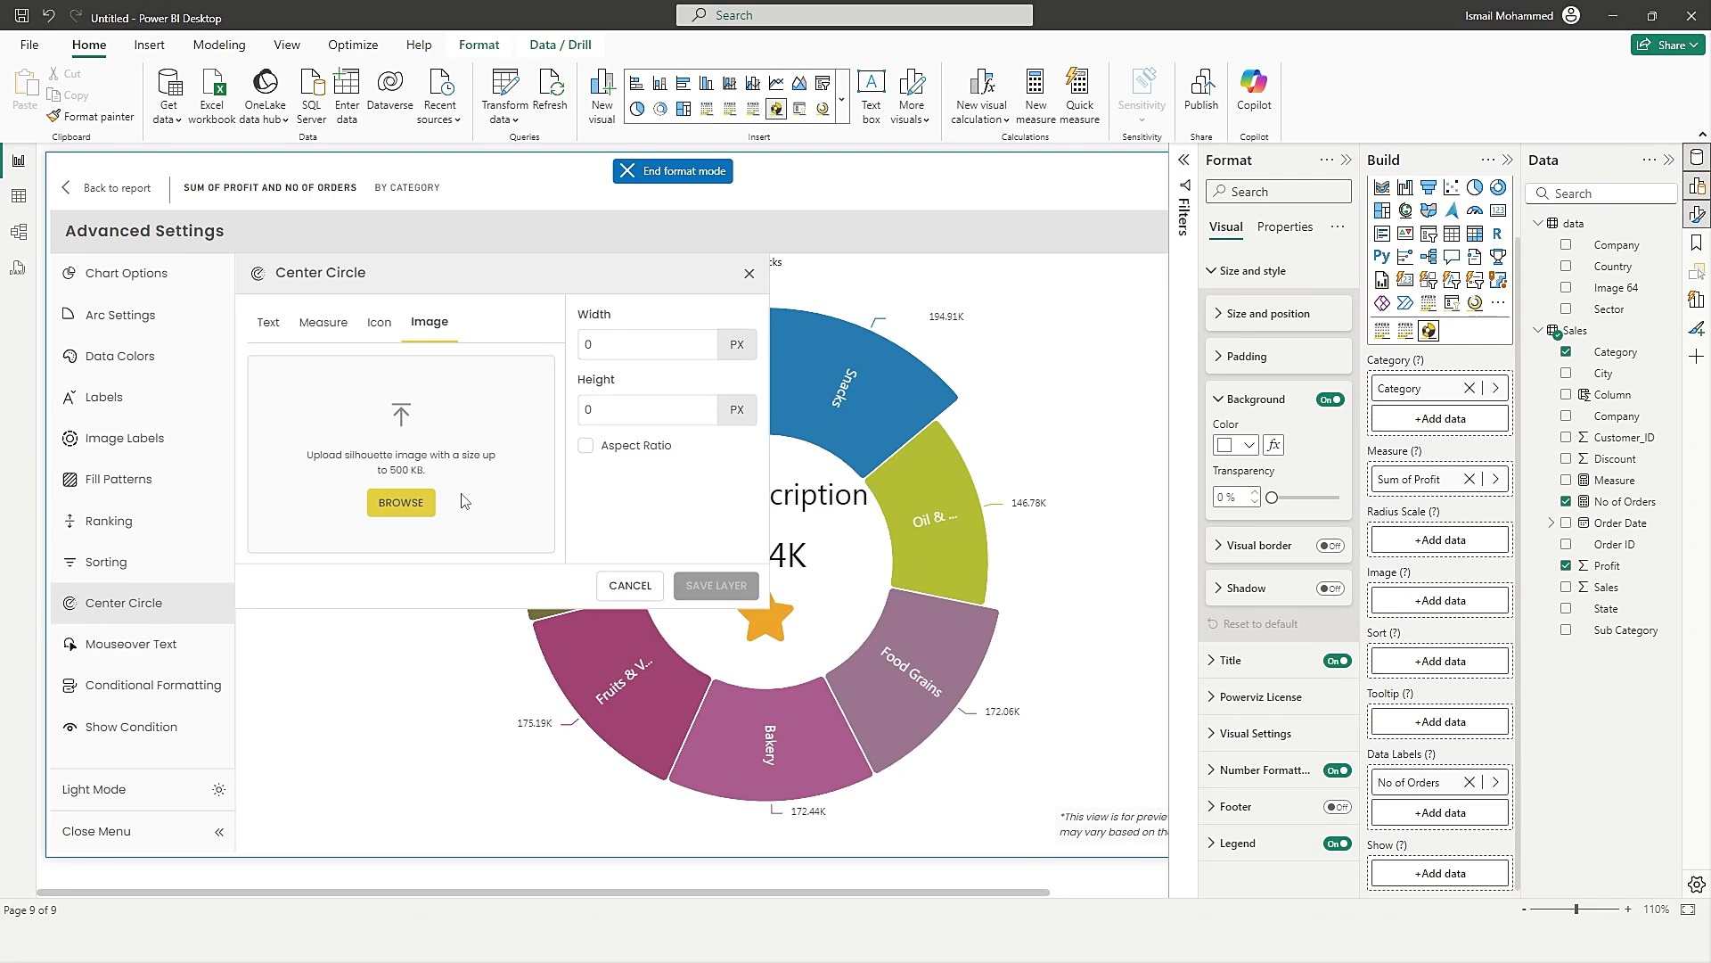
Enable mouseover text with the All detail labels display style, apply it, and check it on the chart's slices.
{"action": "left_click", "coordinate": [141, 653]}
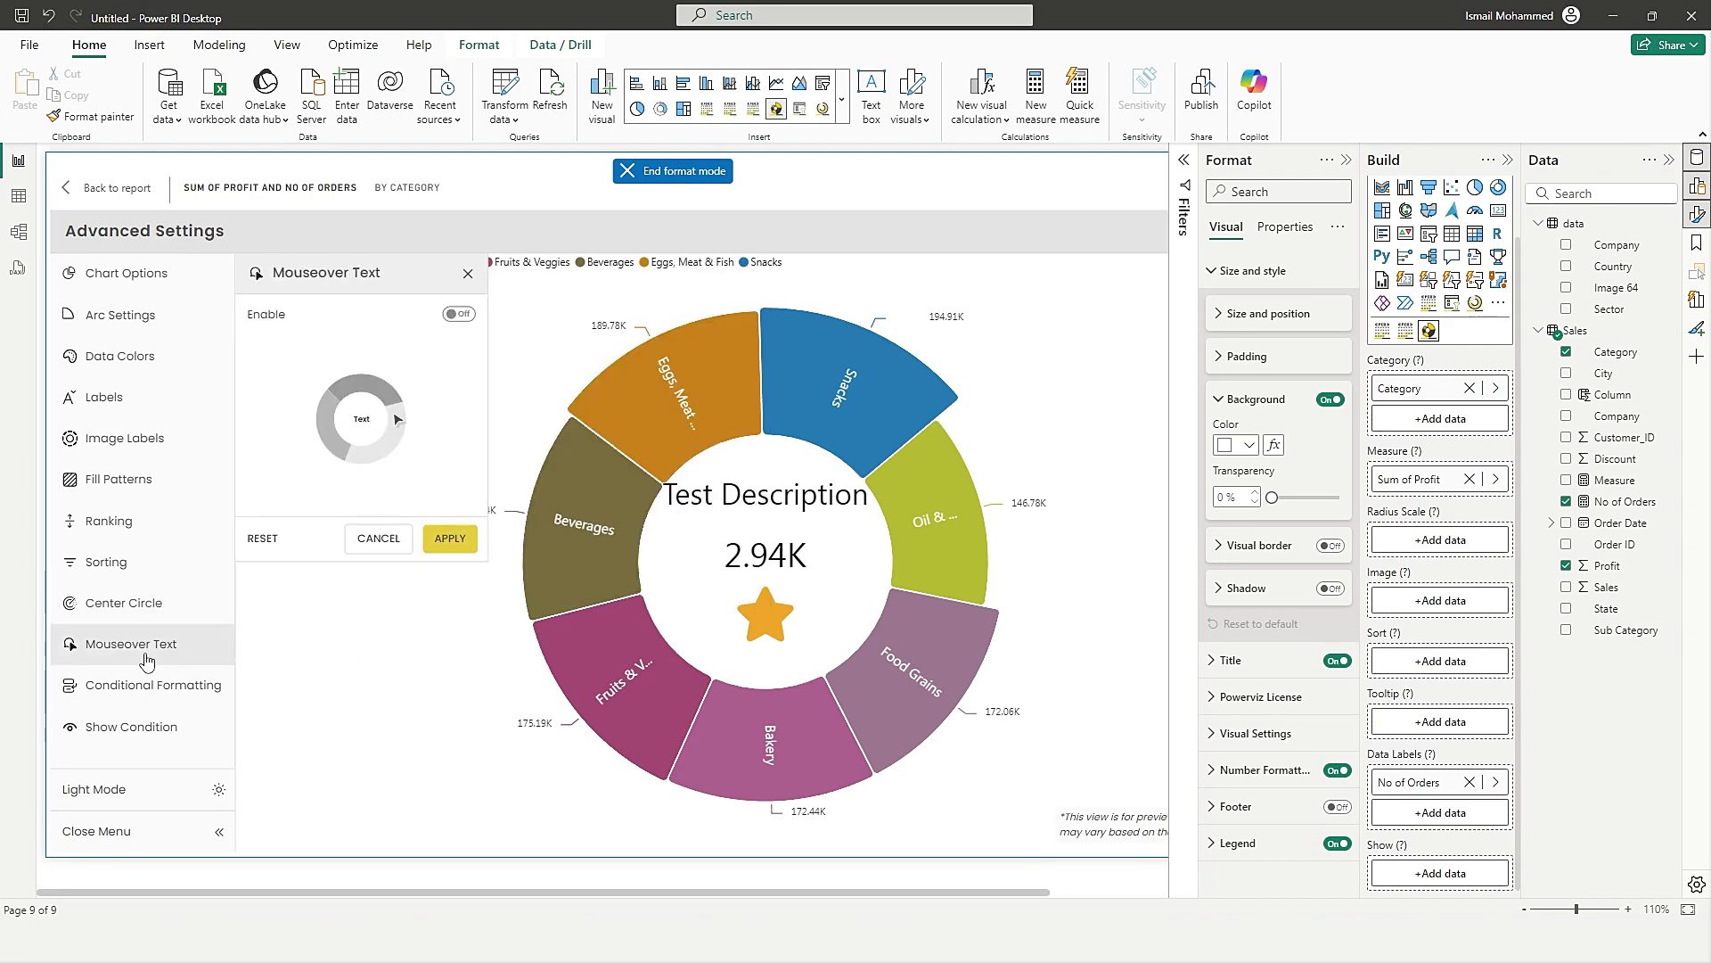
{"action": "left_click", "coordinate": [457, 315]}
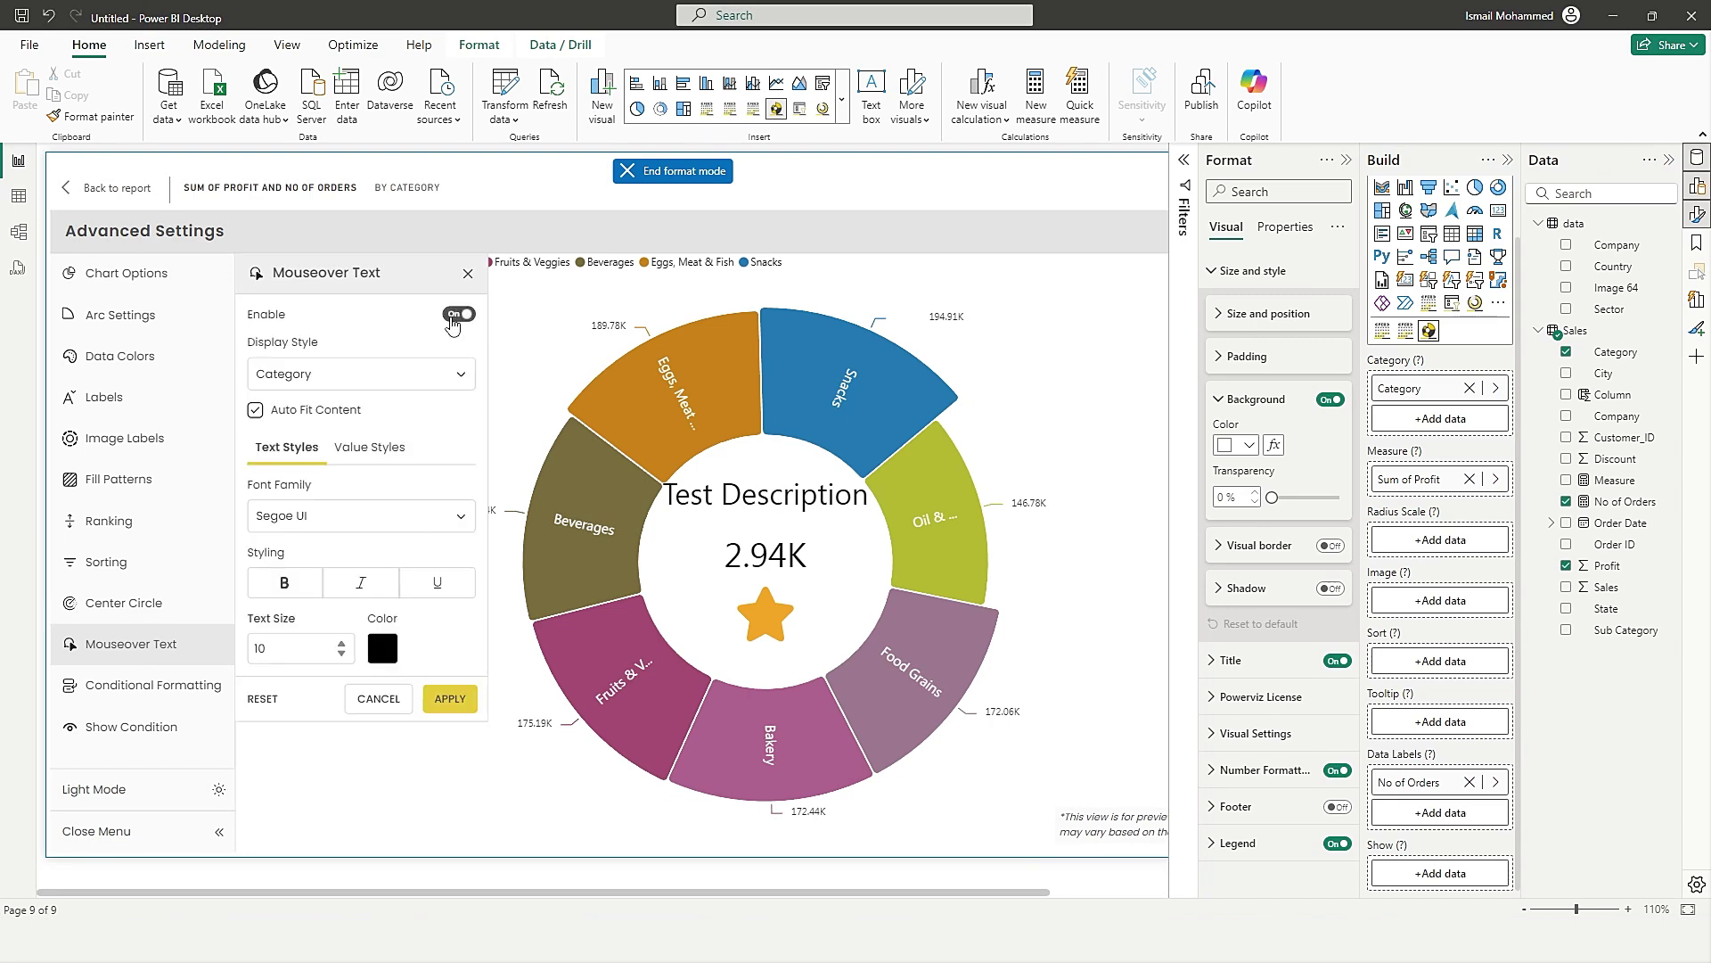
{"action": "left_click", "coordinate": [336, 390]}
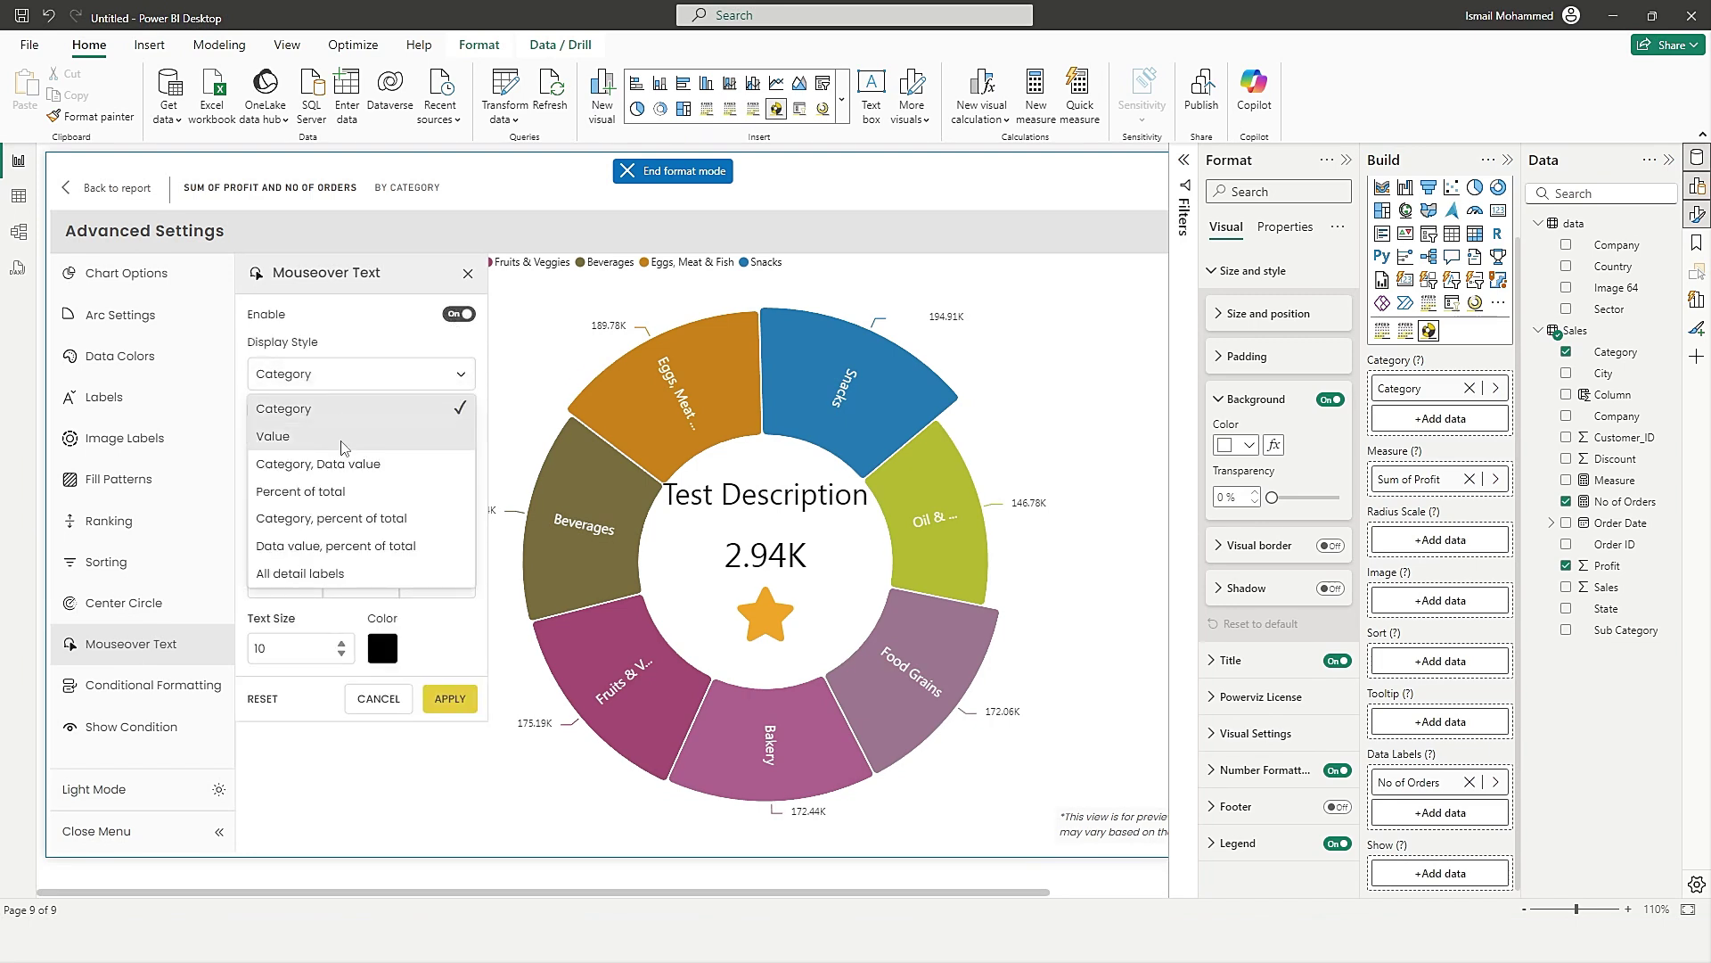
{"action": "left_click", "coordinate": [323, 574]}
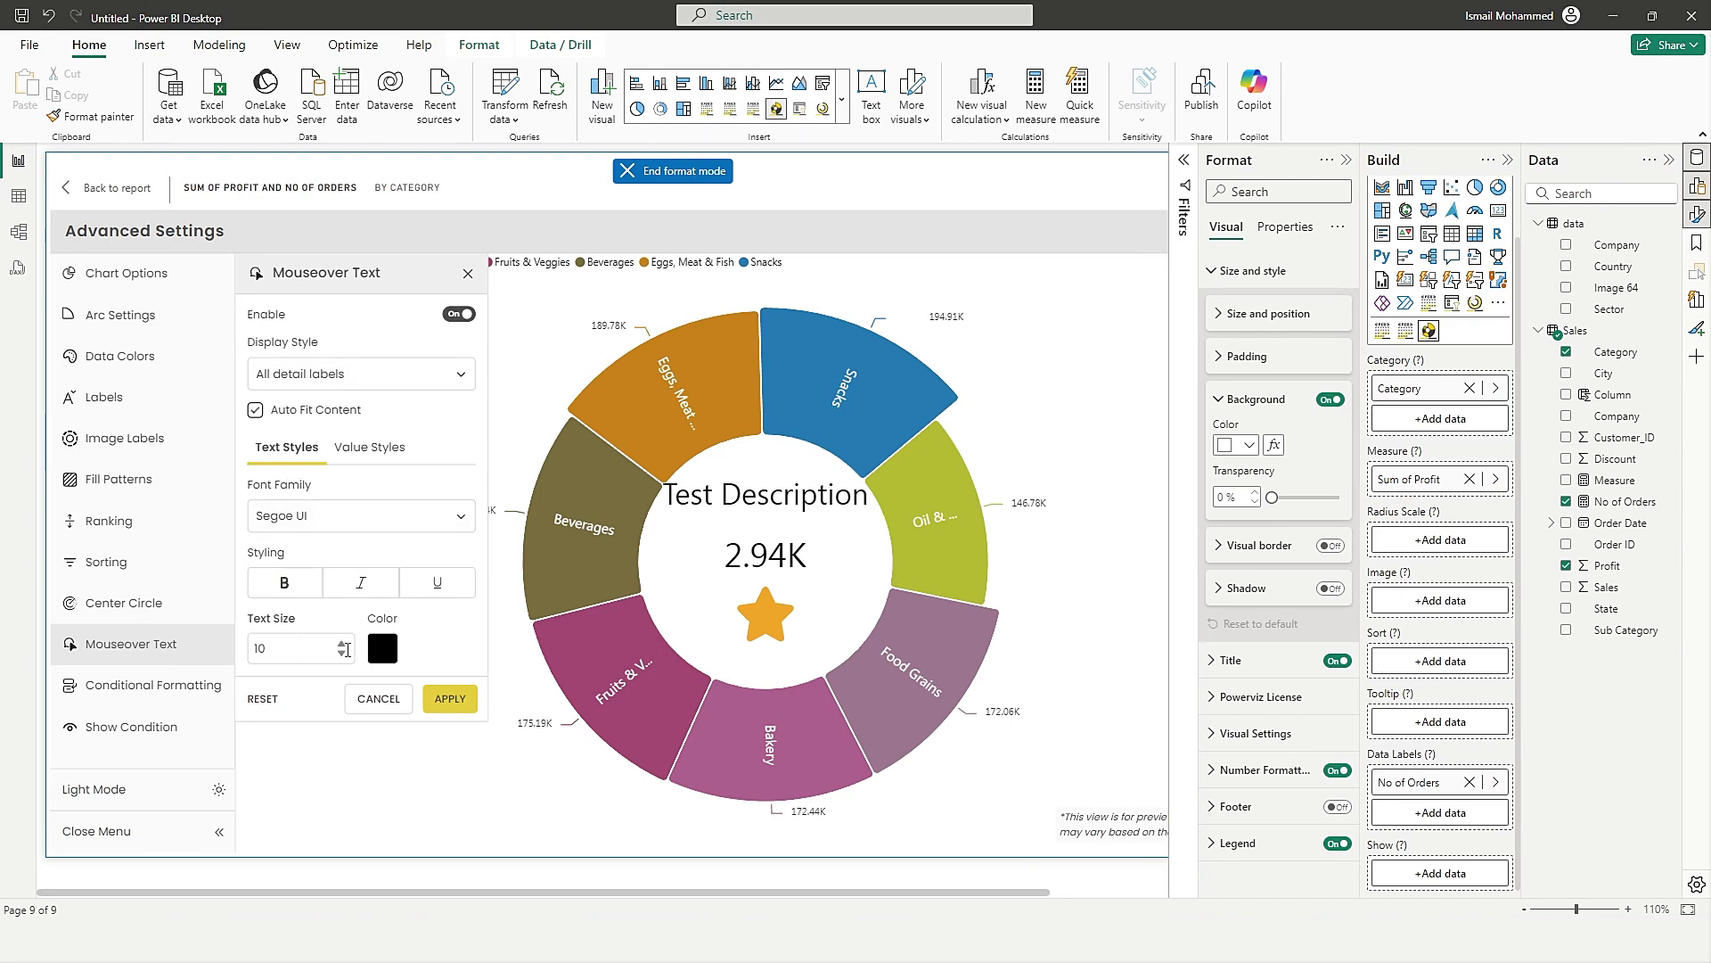
{"action": "left_click", "coordinate": [369, 448]}
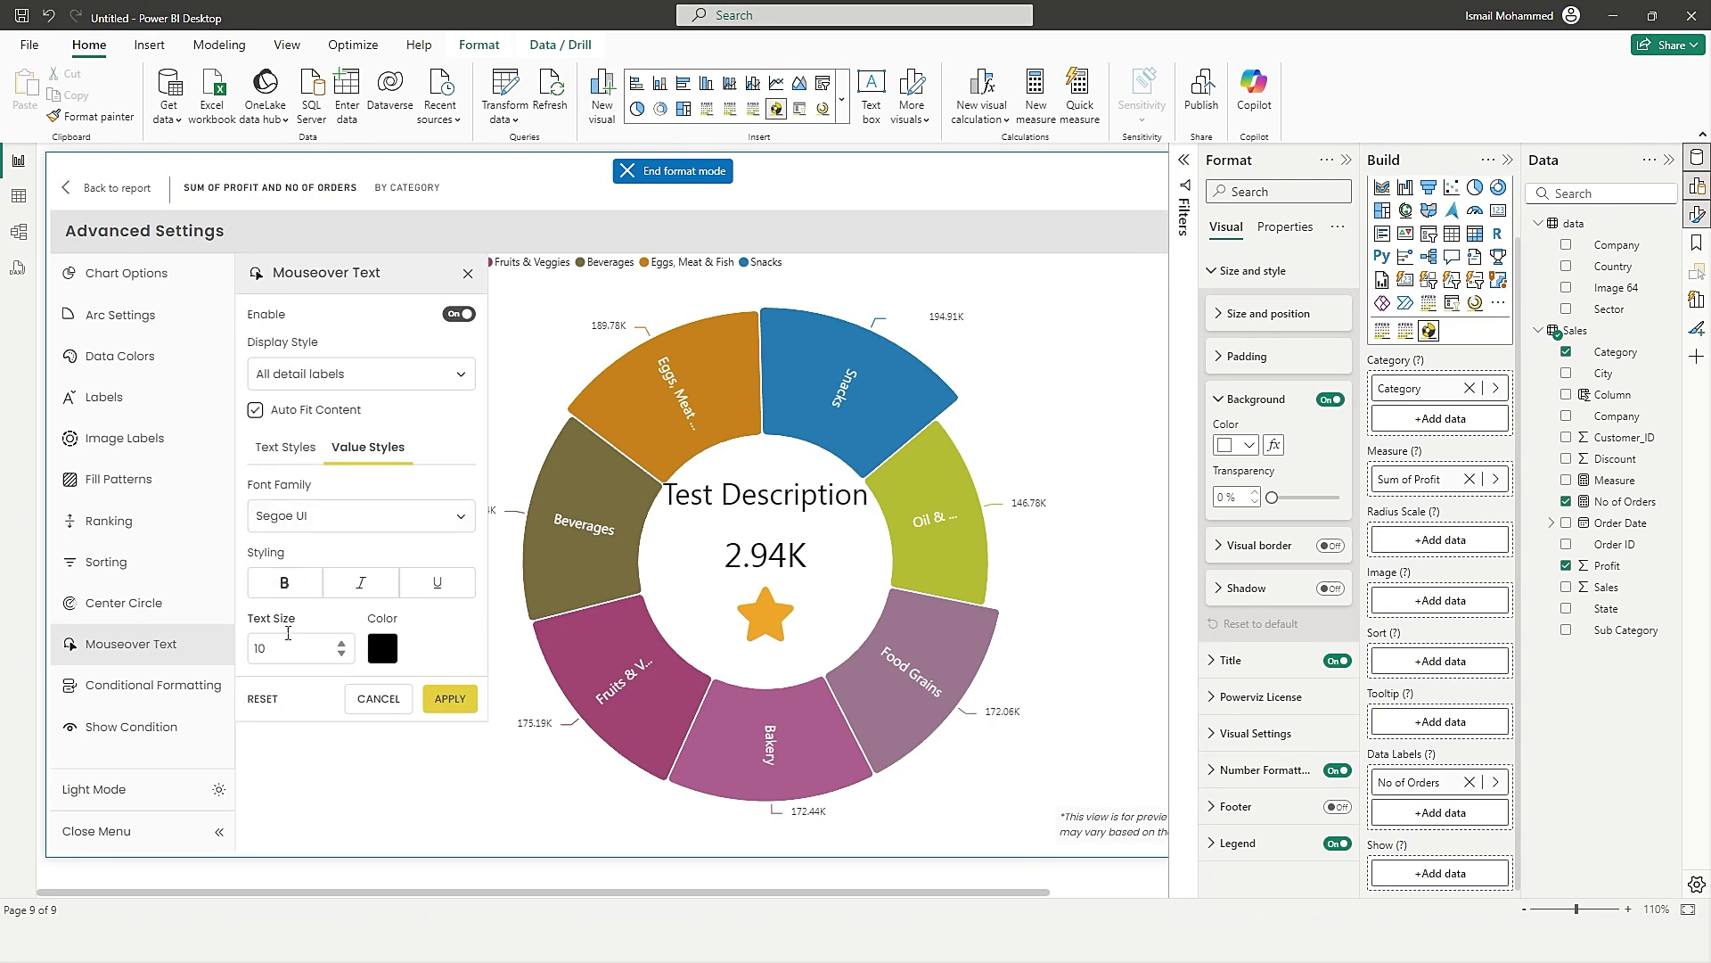
{"action": "left_click", "coordinate": [440, 700]}
{"action": "mouse_move", "coordinate": [830, 416]}
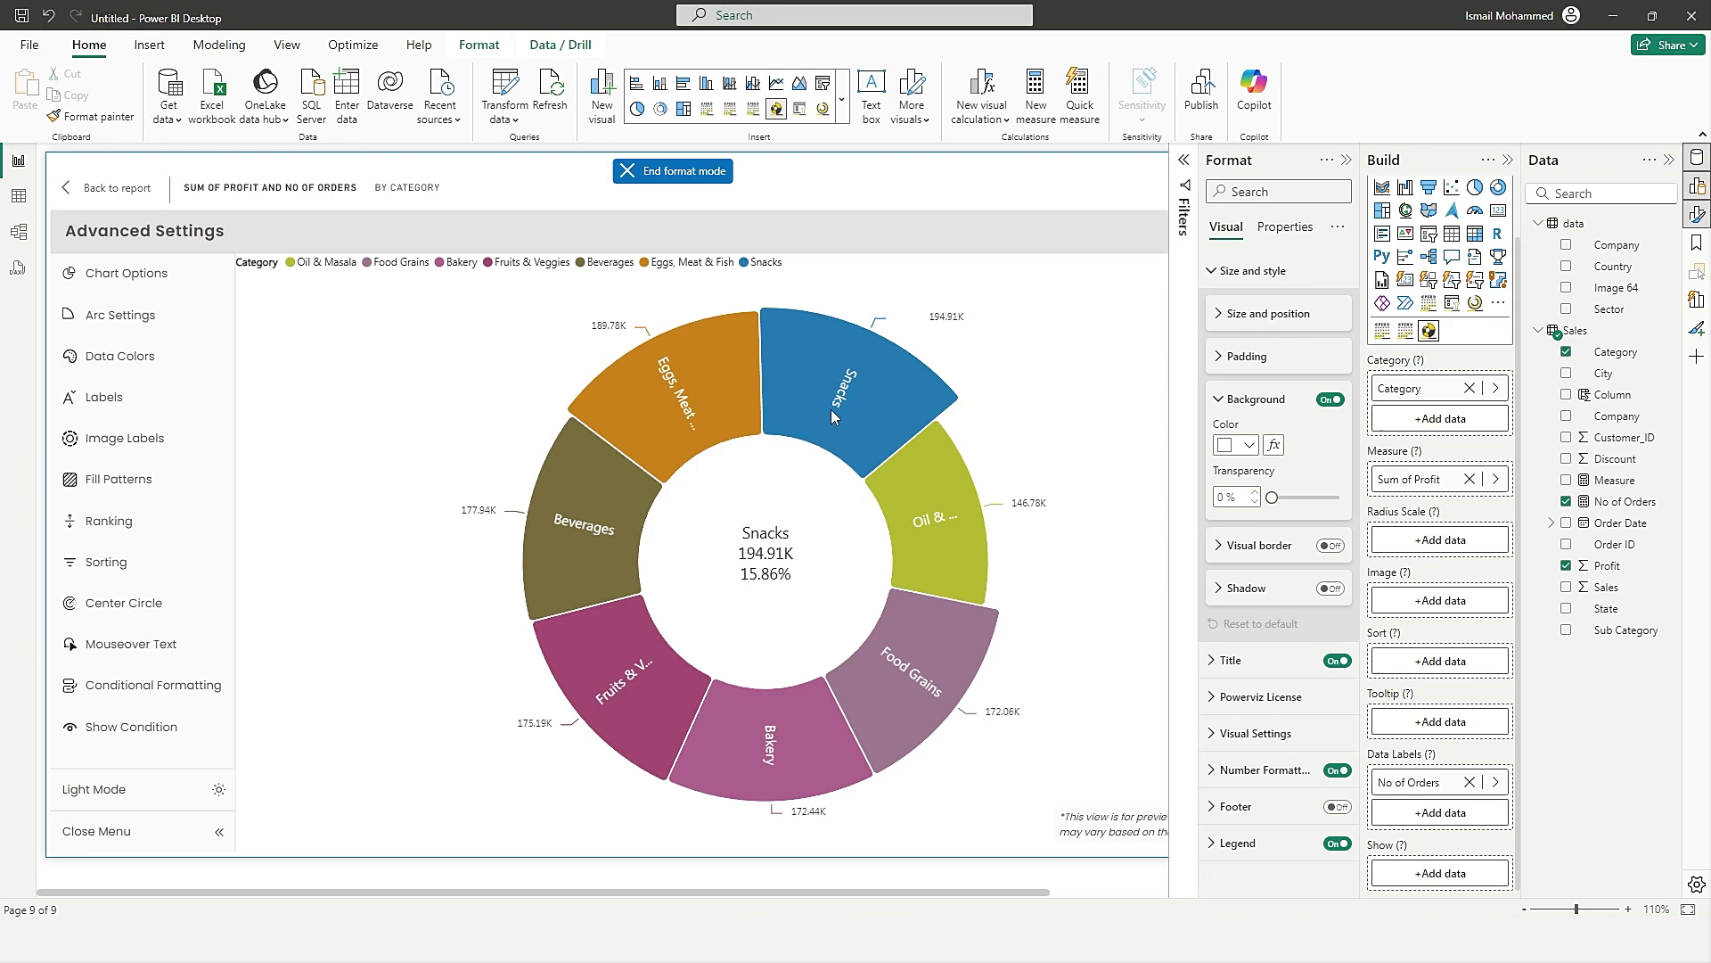
{"action": "mouse_move", "coordinate": [937, 634]}
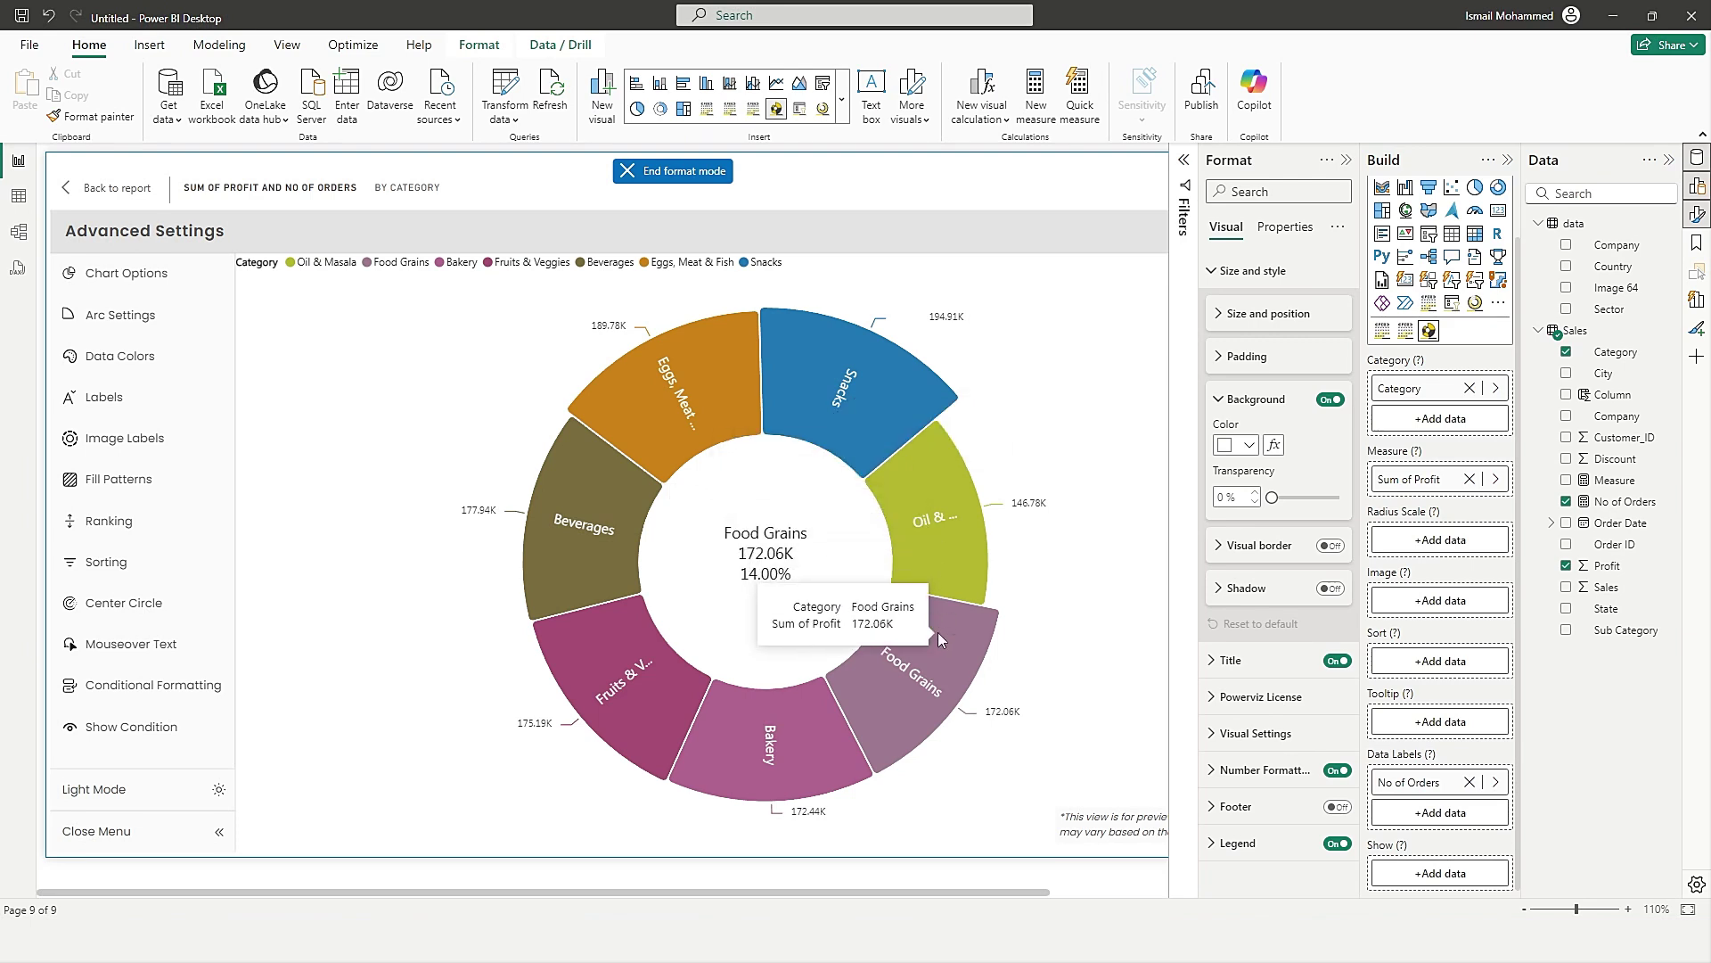
{"action": "mouse_move", "coordinate": [848, 738]}
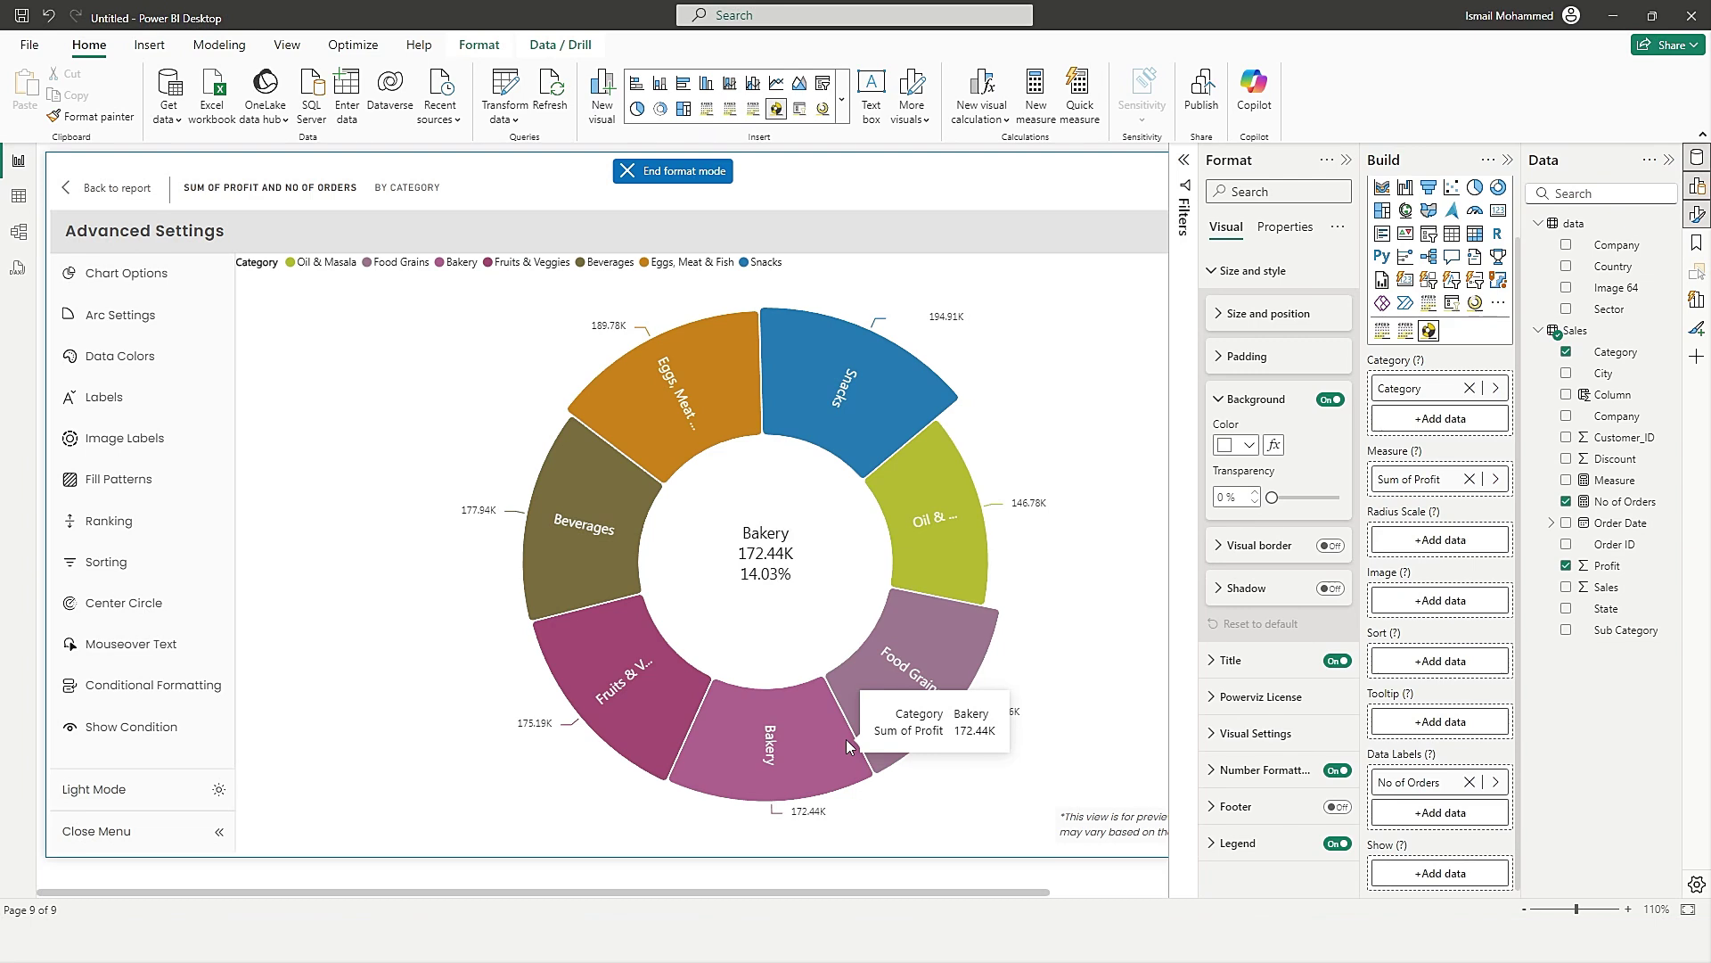
{"action": "left_click", "coordinate": [131, 644]}
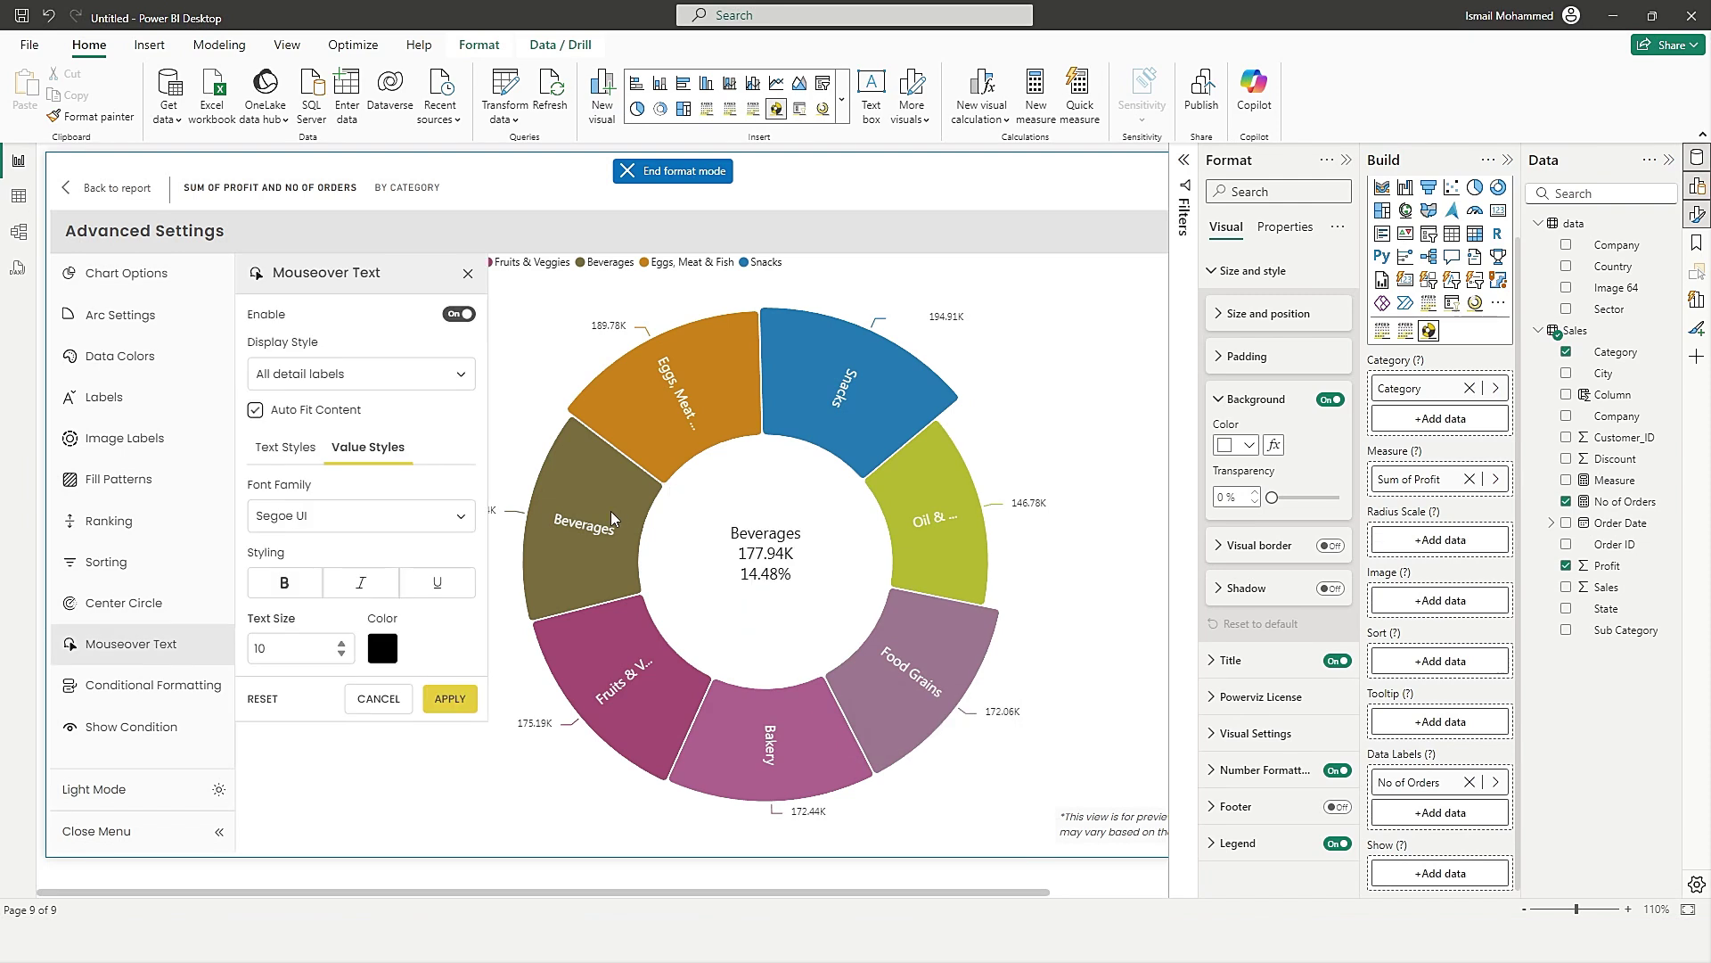
Add a conditional formatting rule based on Ranking that applies to the Top N with a value of 3.
{"action": "left_click", "coordinate": [148, 701]}
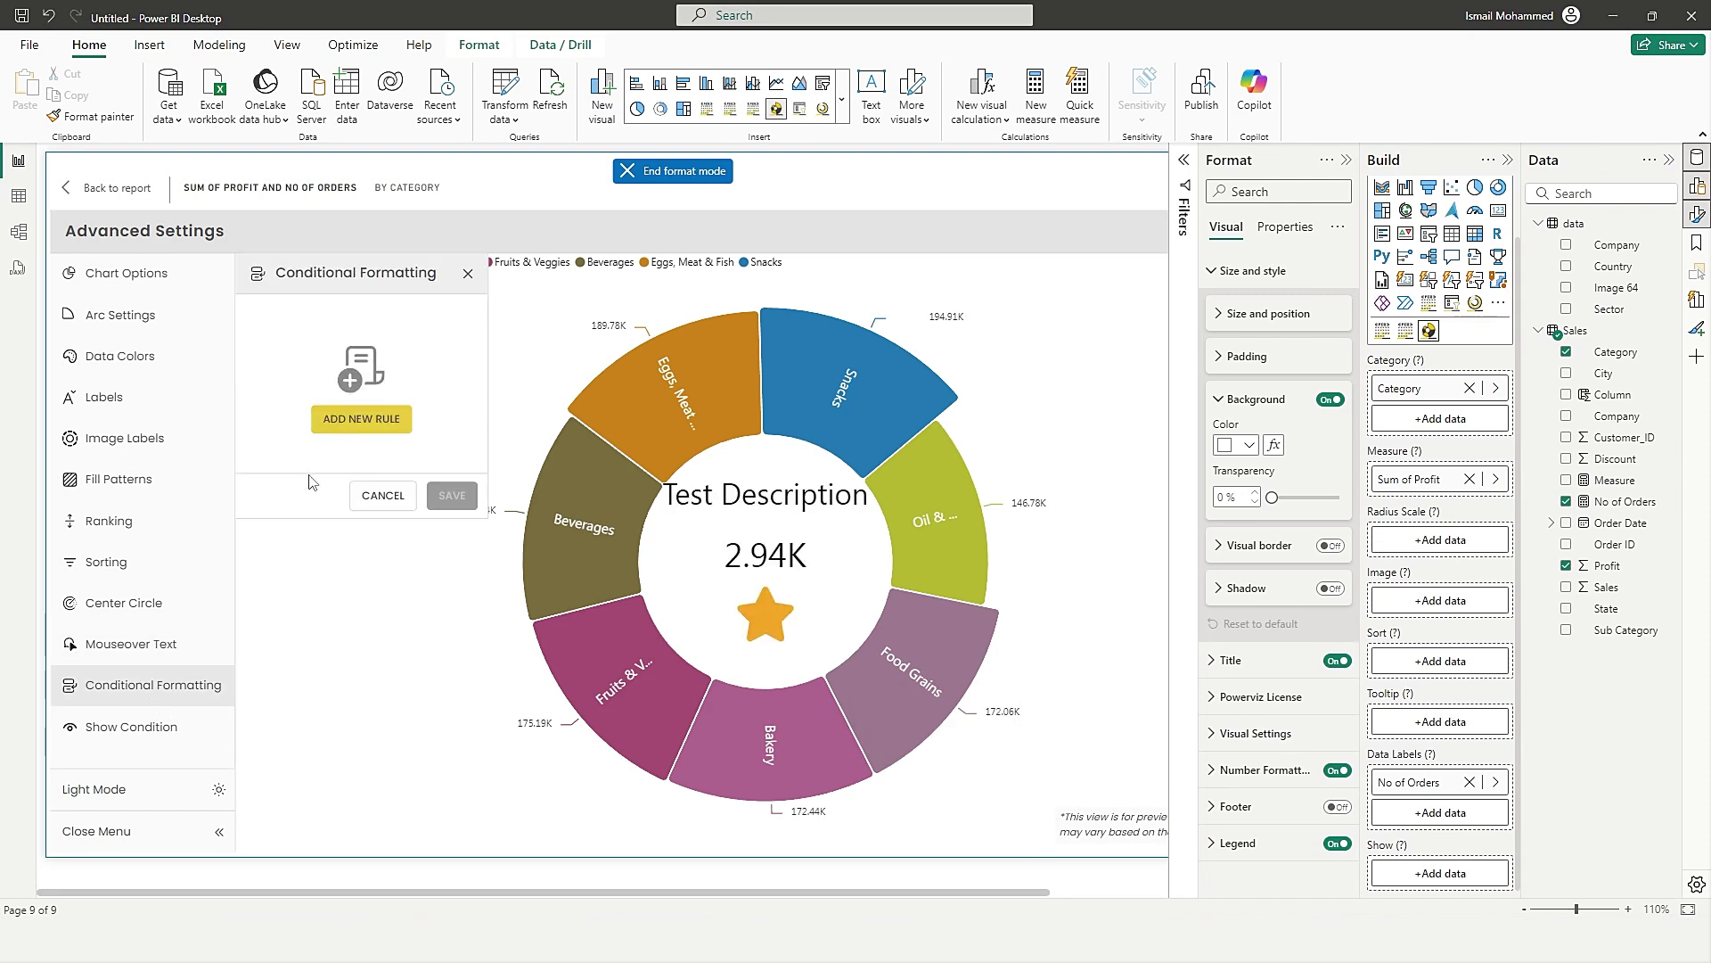
{"action": "left_click", "coordinate": [359, 426]}
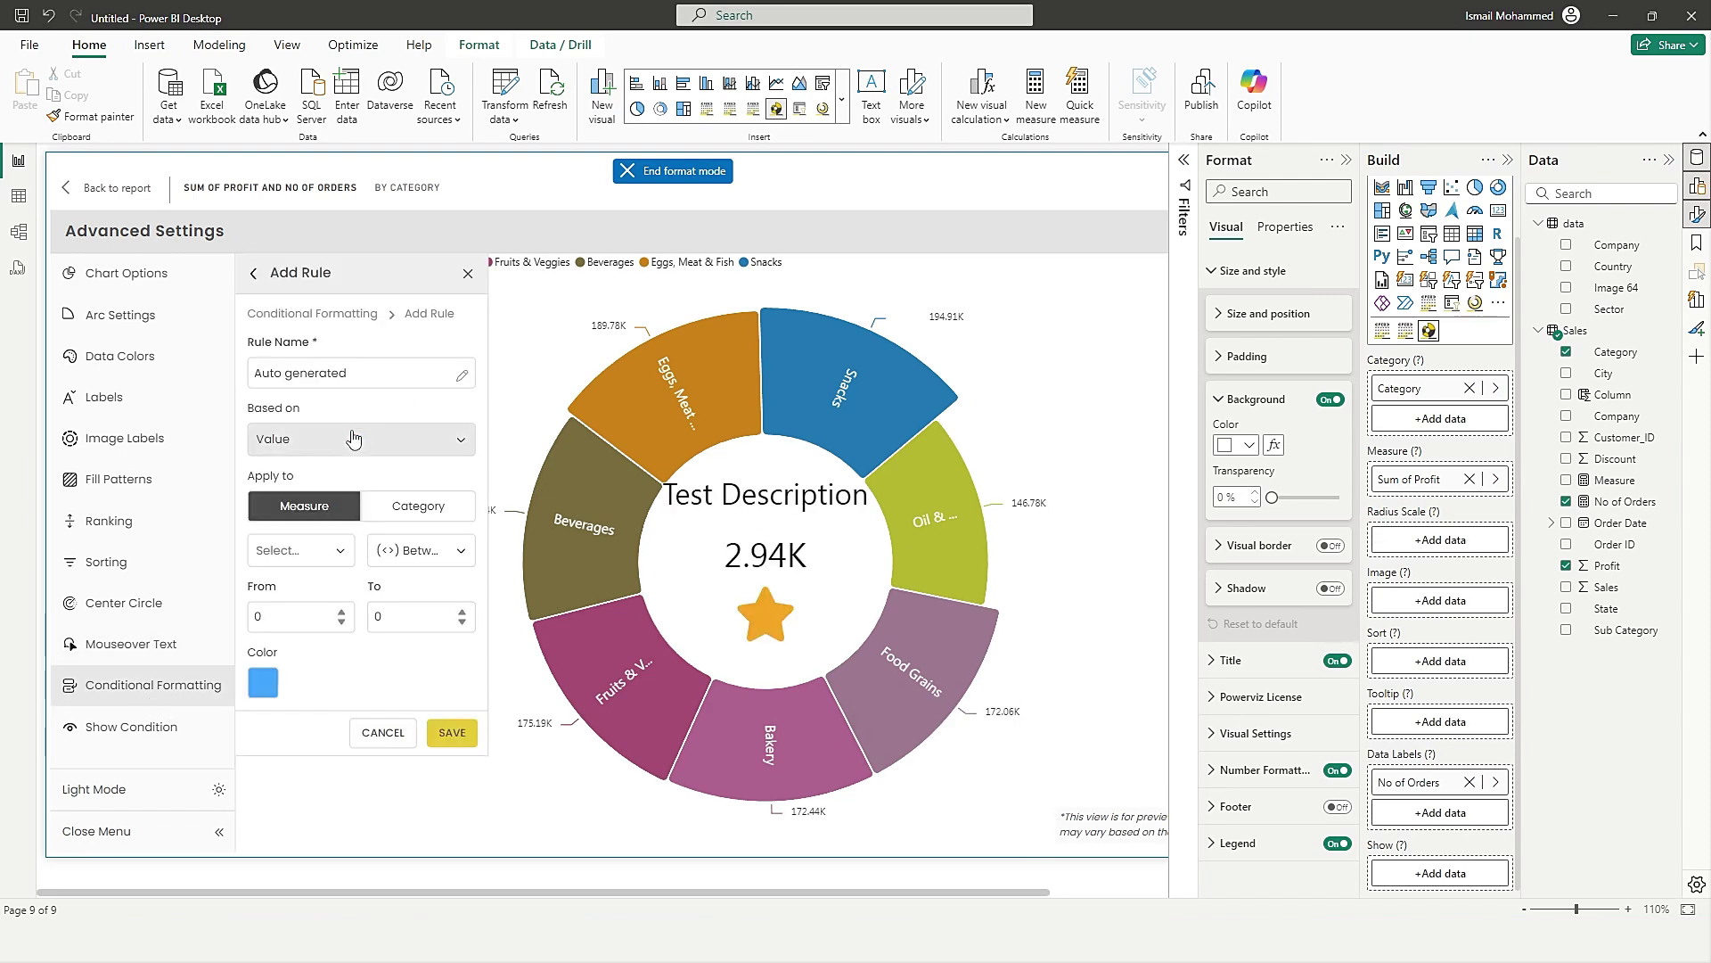
{"action": "left_click", "coordinate": [326, 440]}
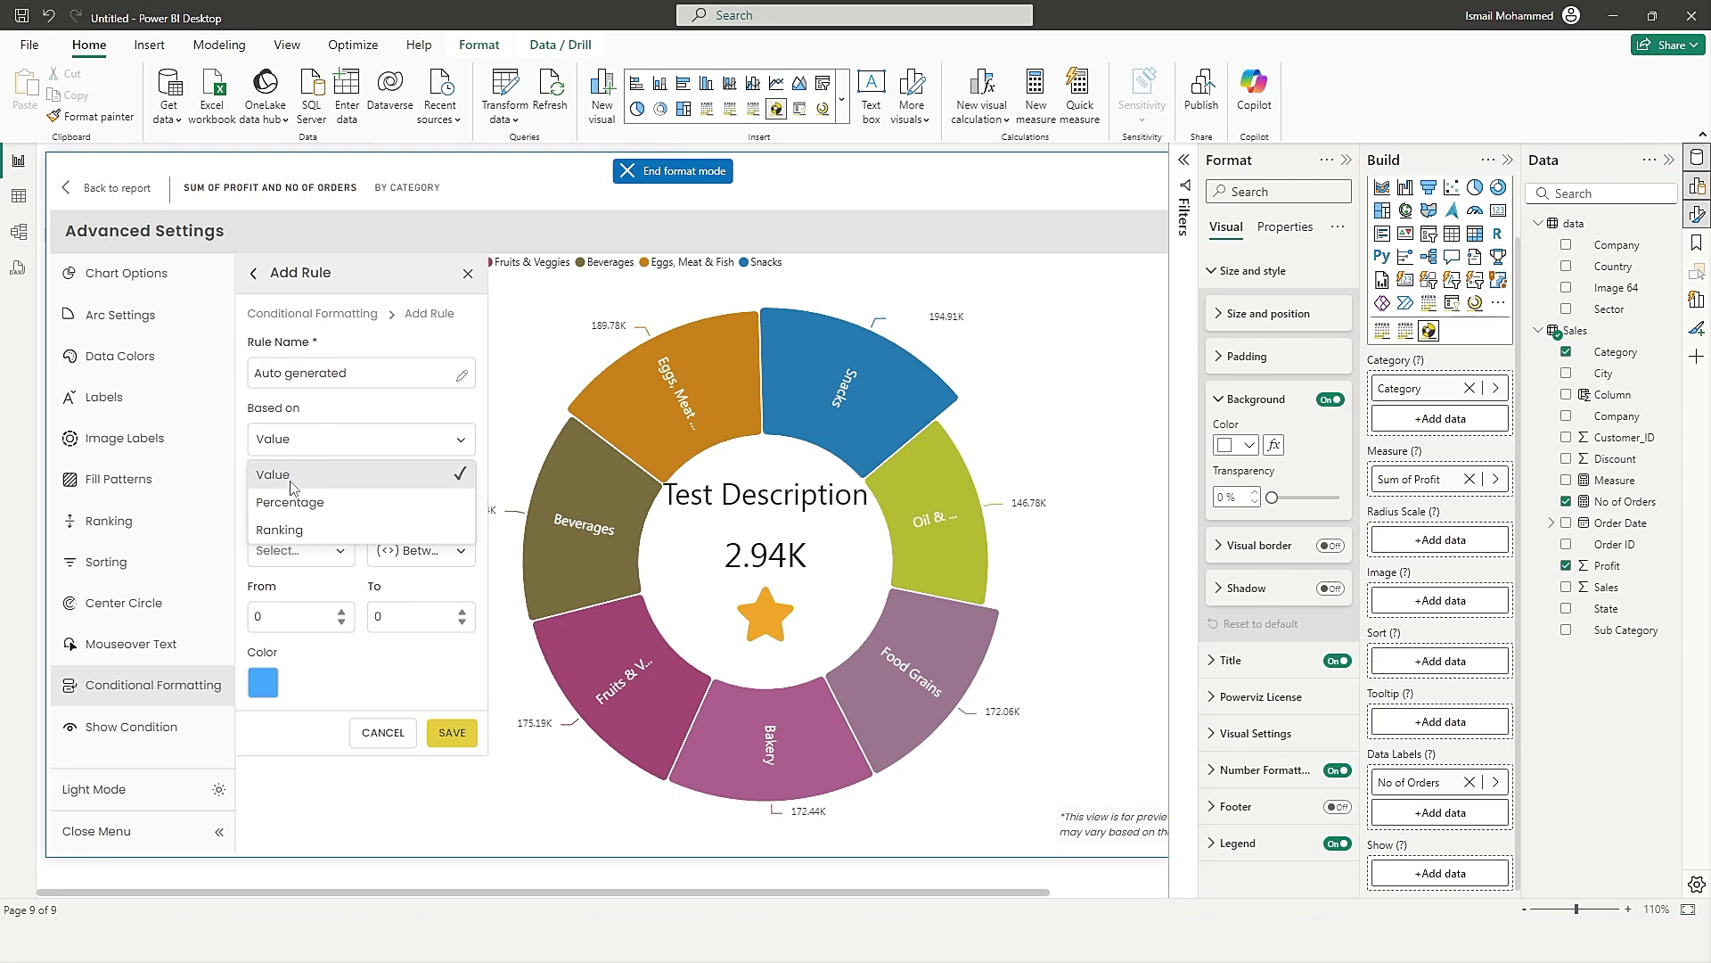
{"action": "left_click", "coordinate": [301, 533]}
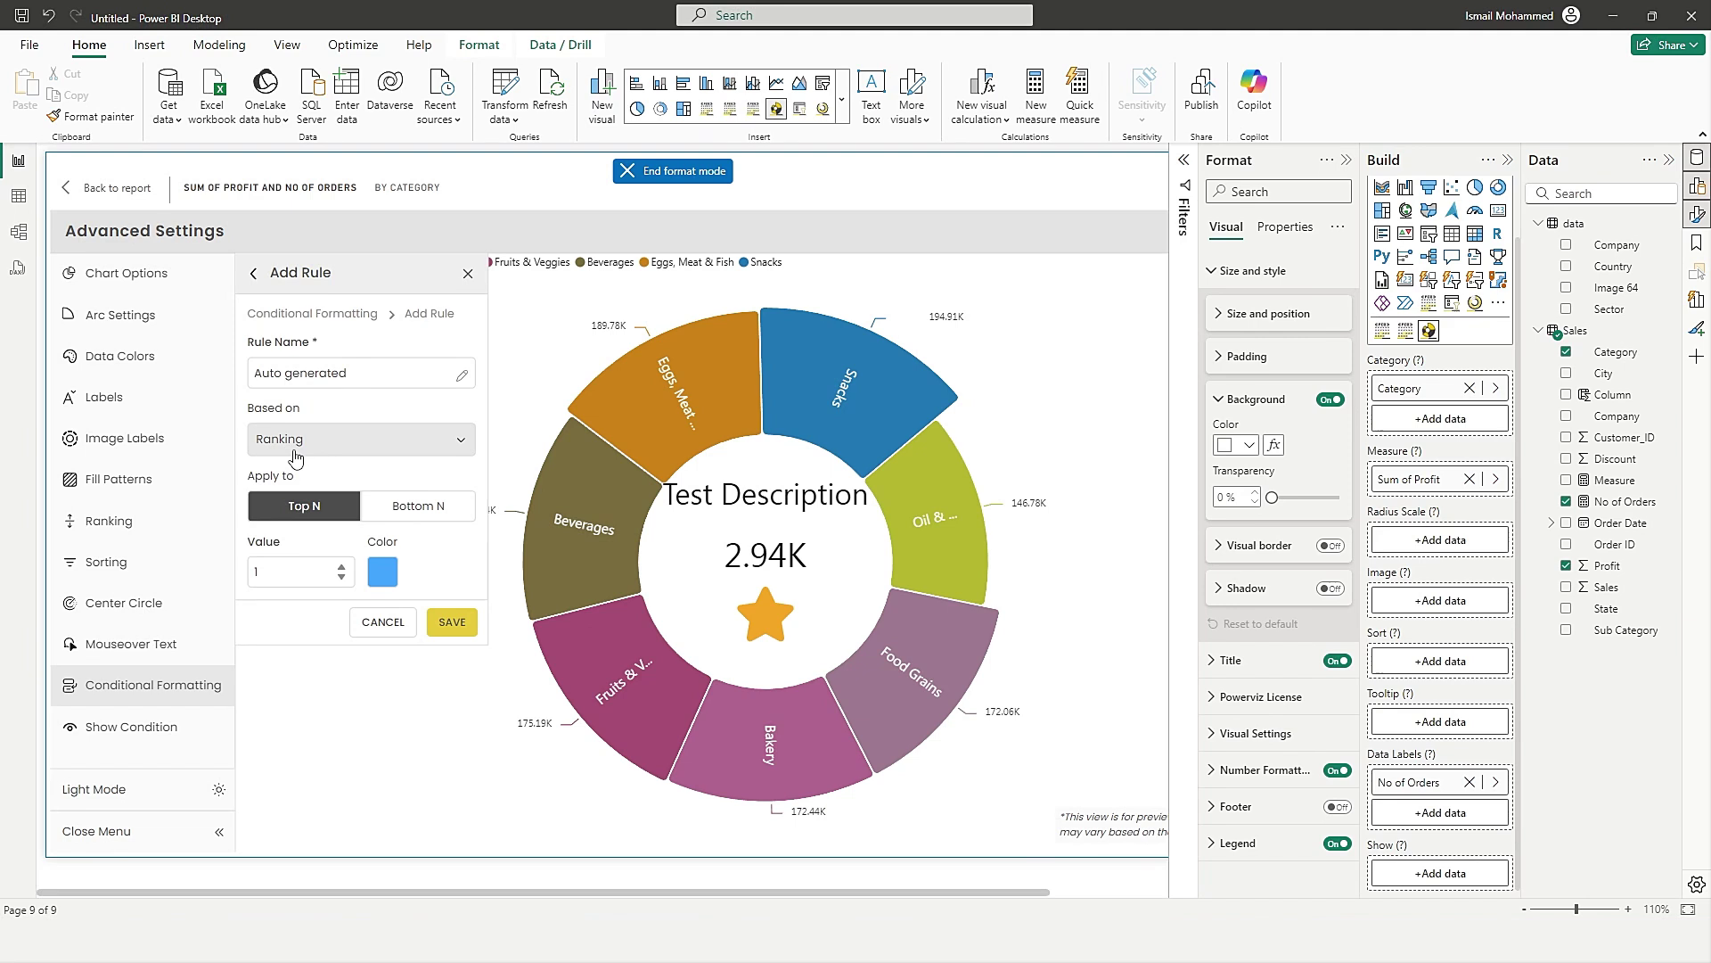
{"action": "left_click", "coordinate": [330, 583]}
{"action": "key", "text": "BackSpace"}
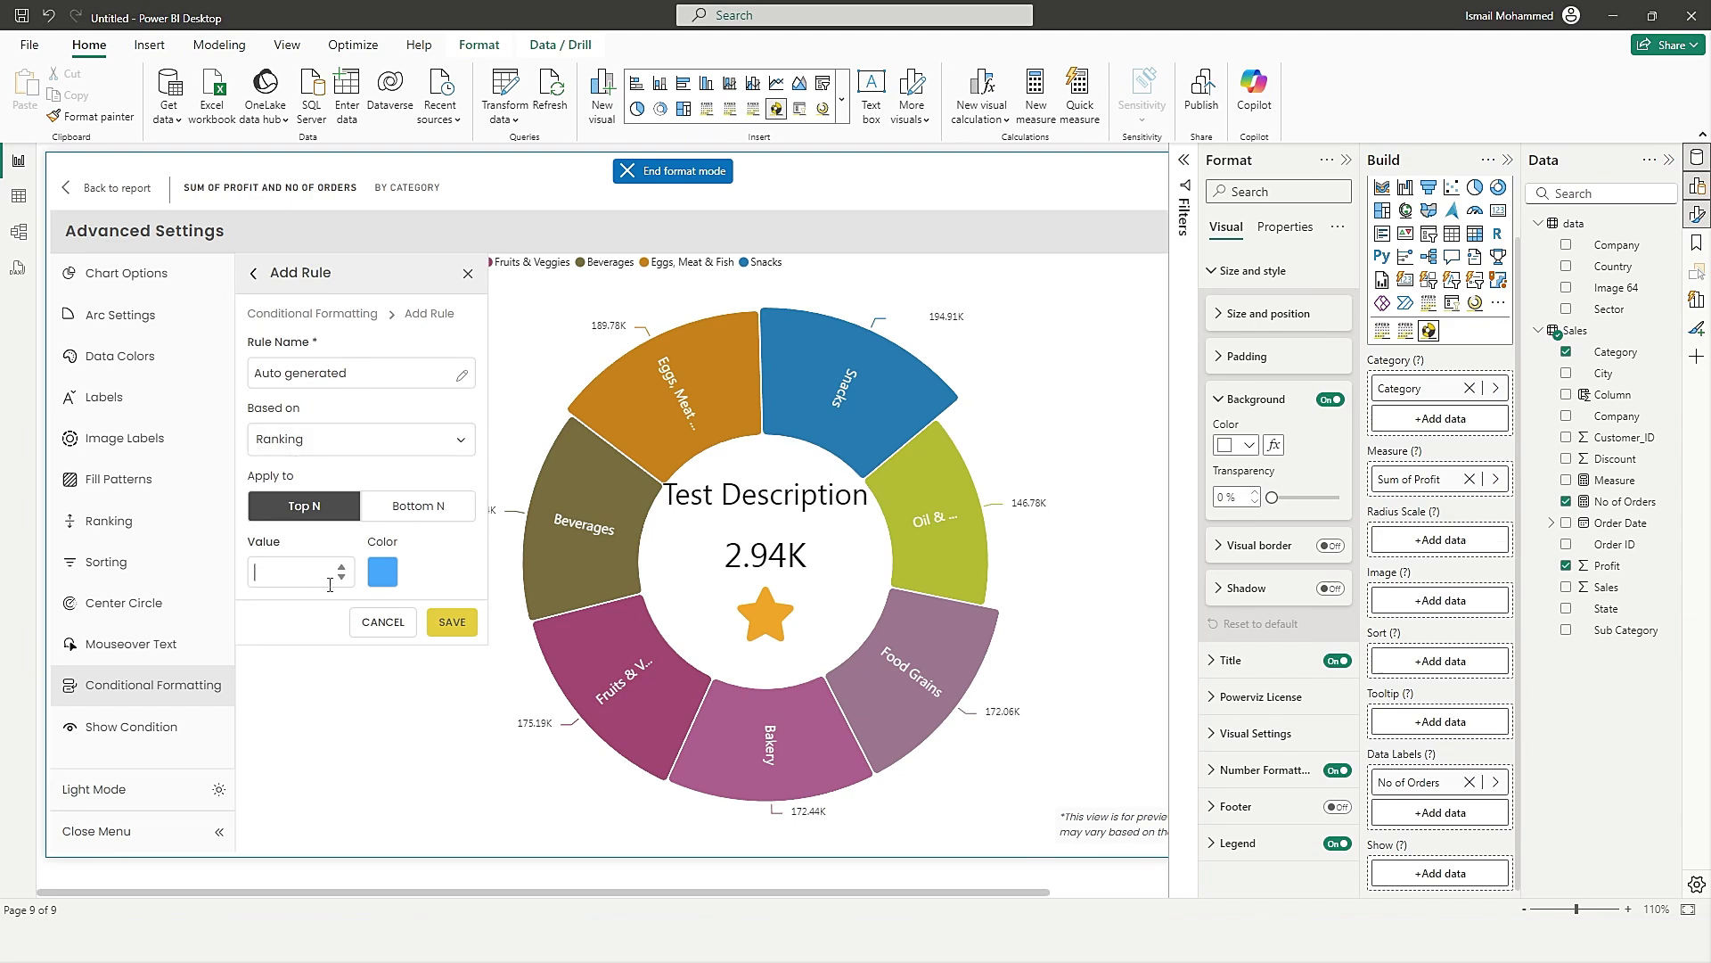
Color the Top 3 ranking rule green (17B169), save it, and check it on the chart's slices.
{"action": "left_click", "coordinate": [380, 584]}
{"action": "left_click", "coordinate": [595, 650]}
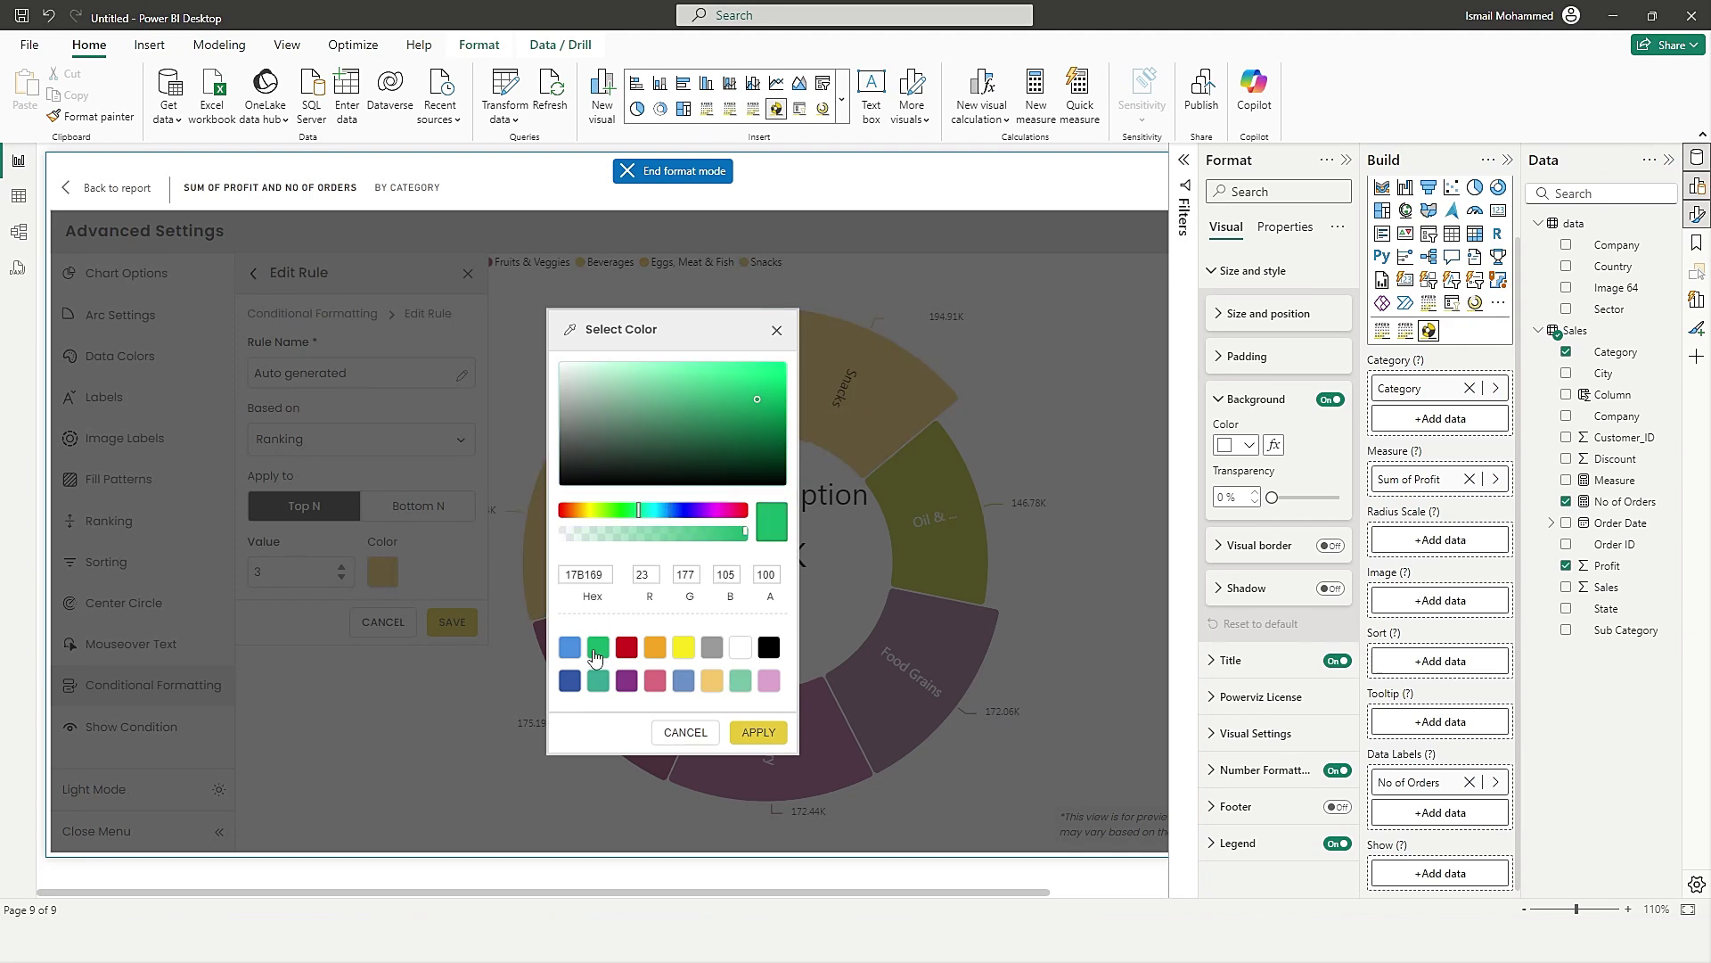
{"action": "left_click", "coordinate": [758, 735]}
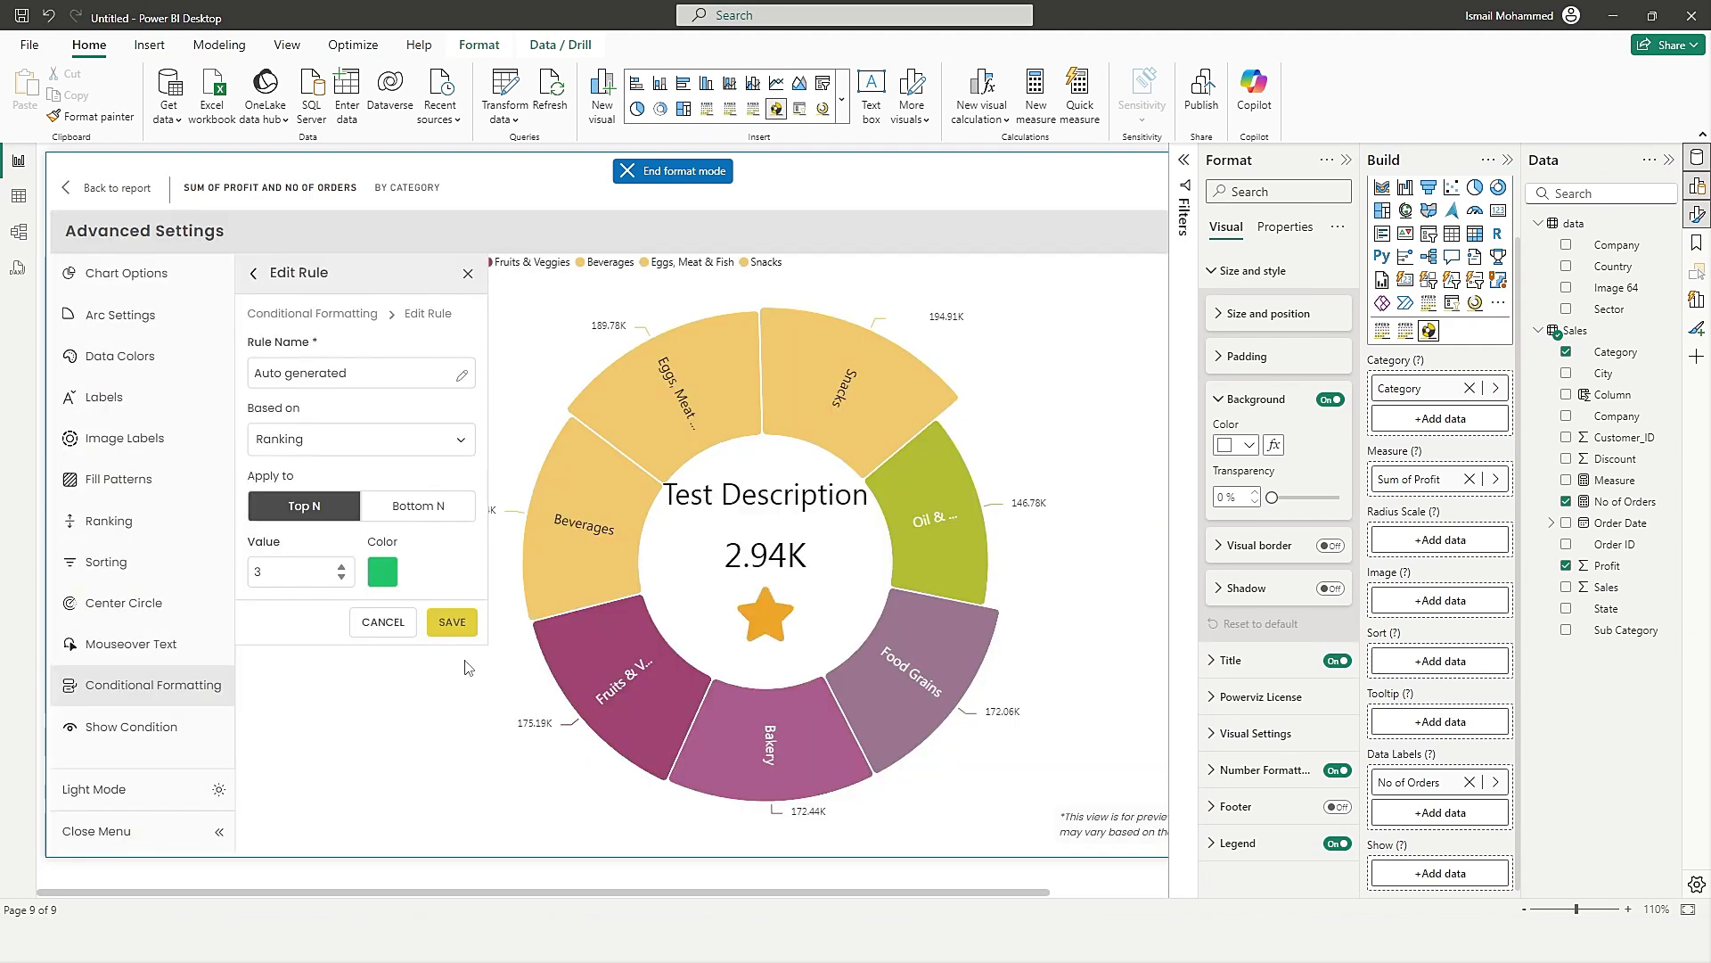
{"action": "left_click", "coordinate": [450, 626]}
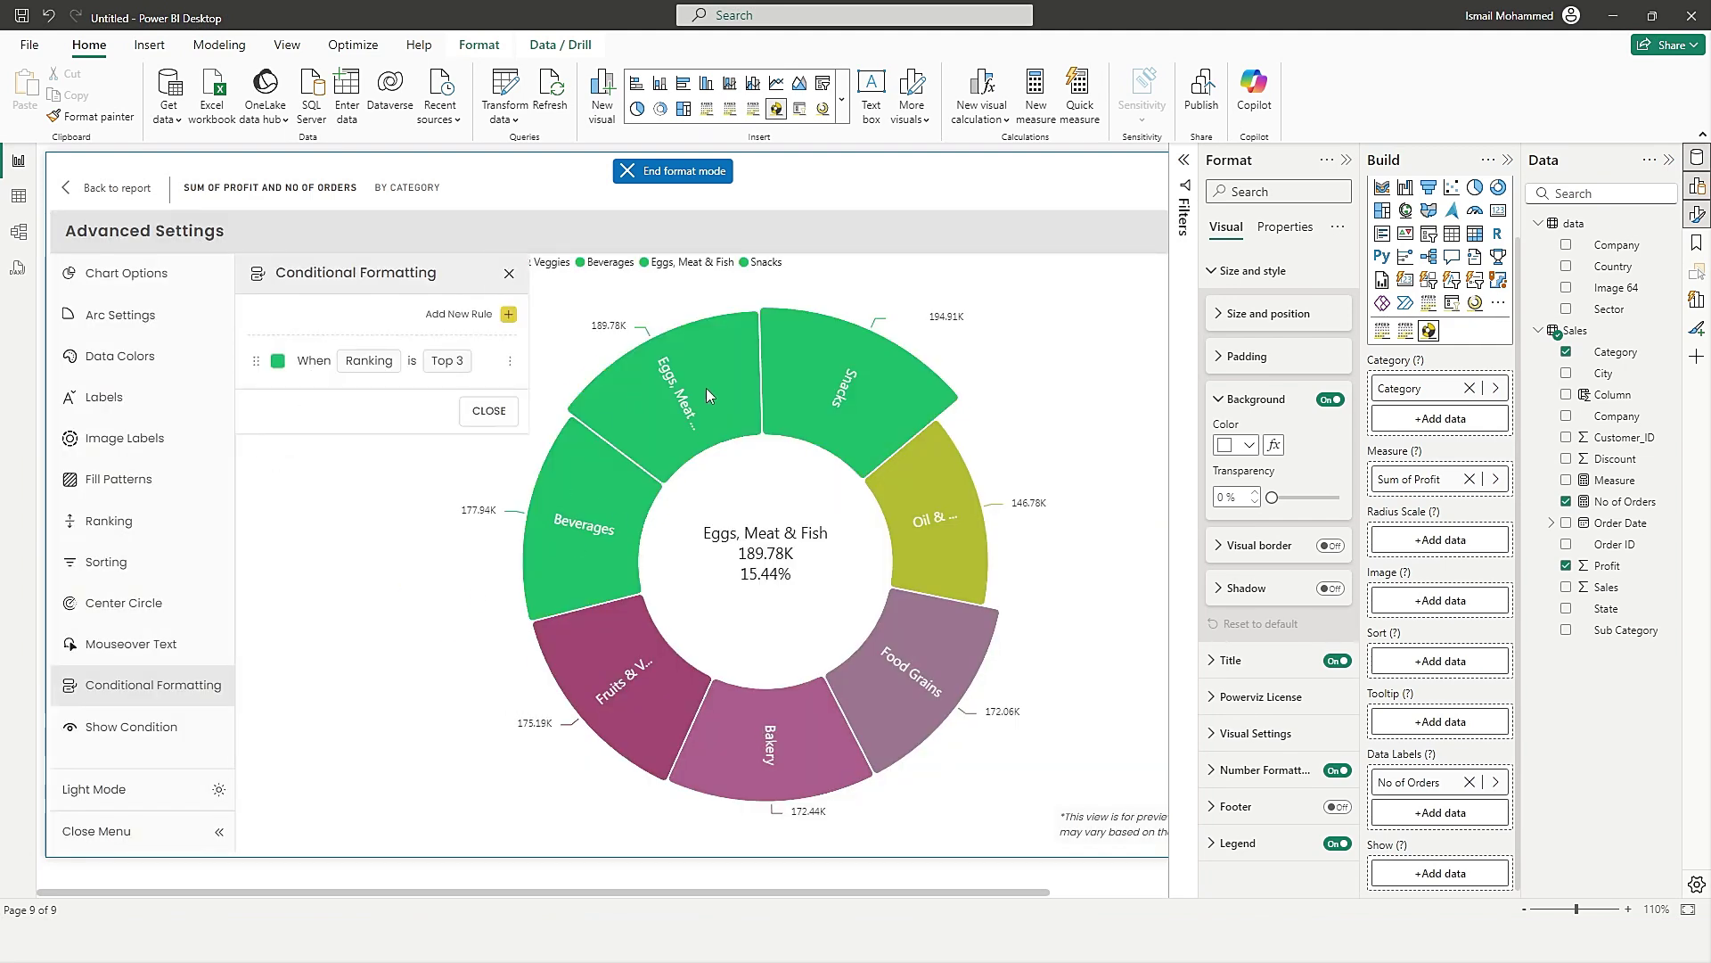
{"action": "mouse_move", "coordinate": [602, 528]}
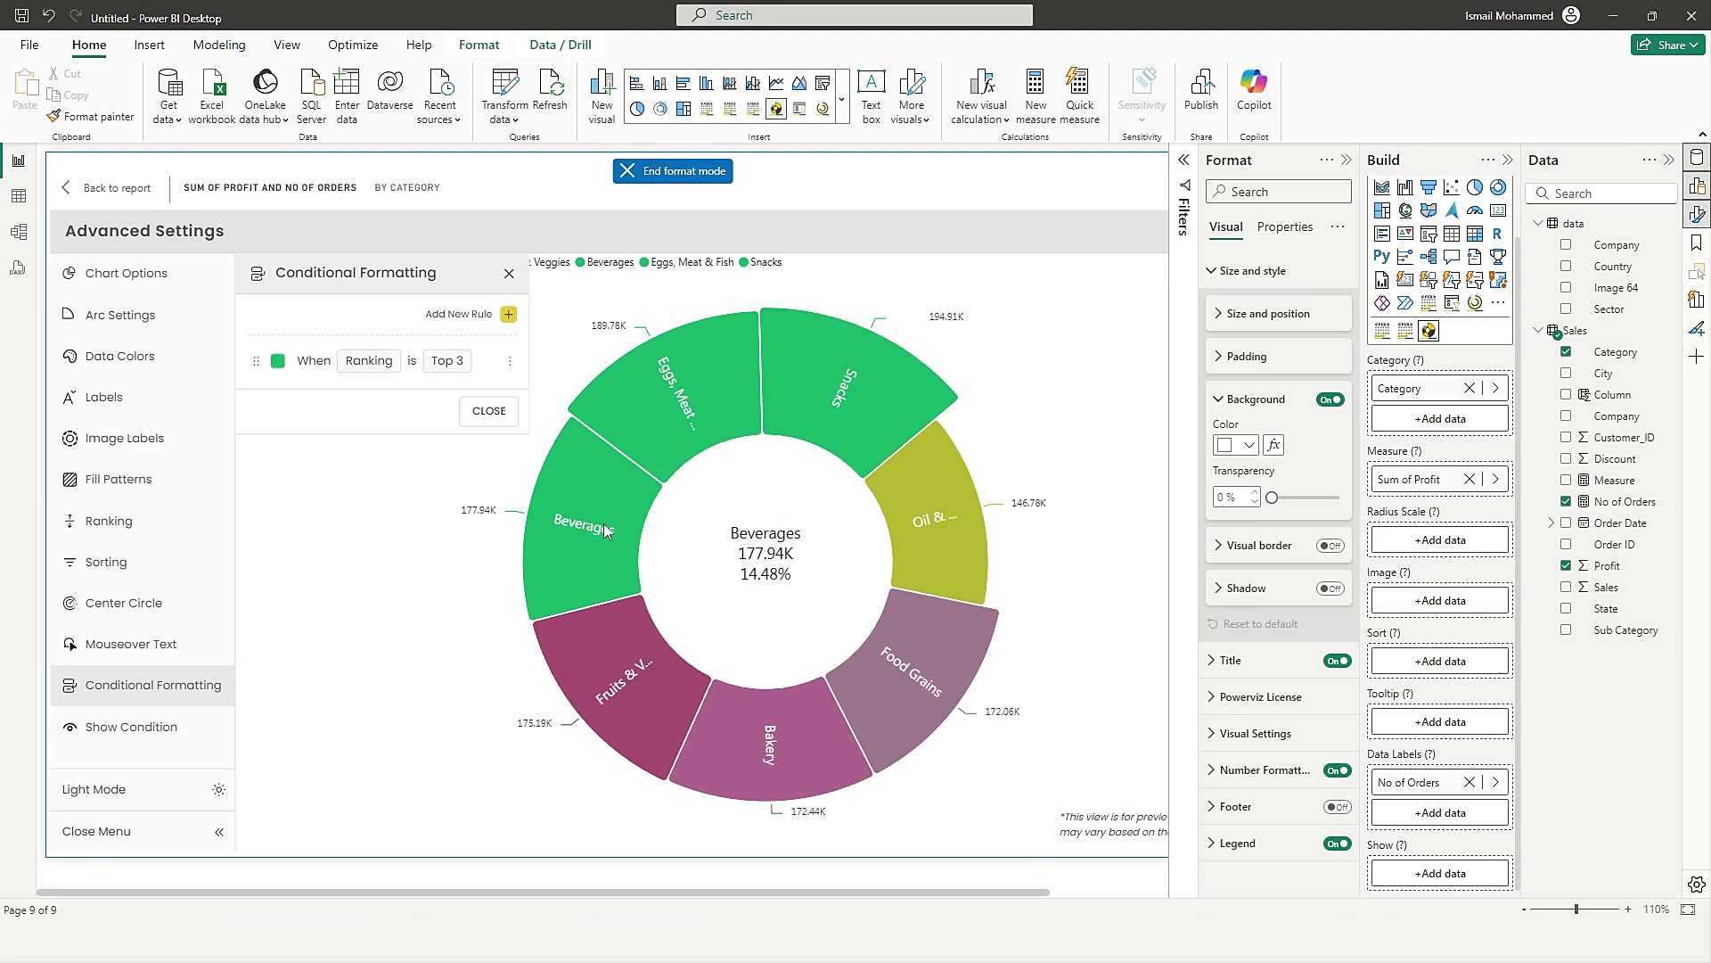
Review the Value-based options for Measure and Category in another new conditional formatting rule.
{"action": "left_click", "coordinate": [508, 314]}
{"action": "left_click", "coordinate": [357, 439]}
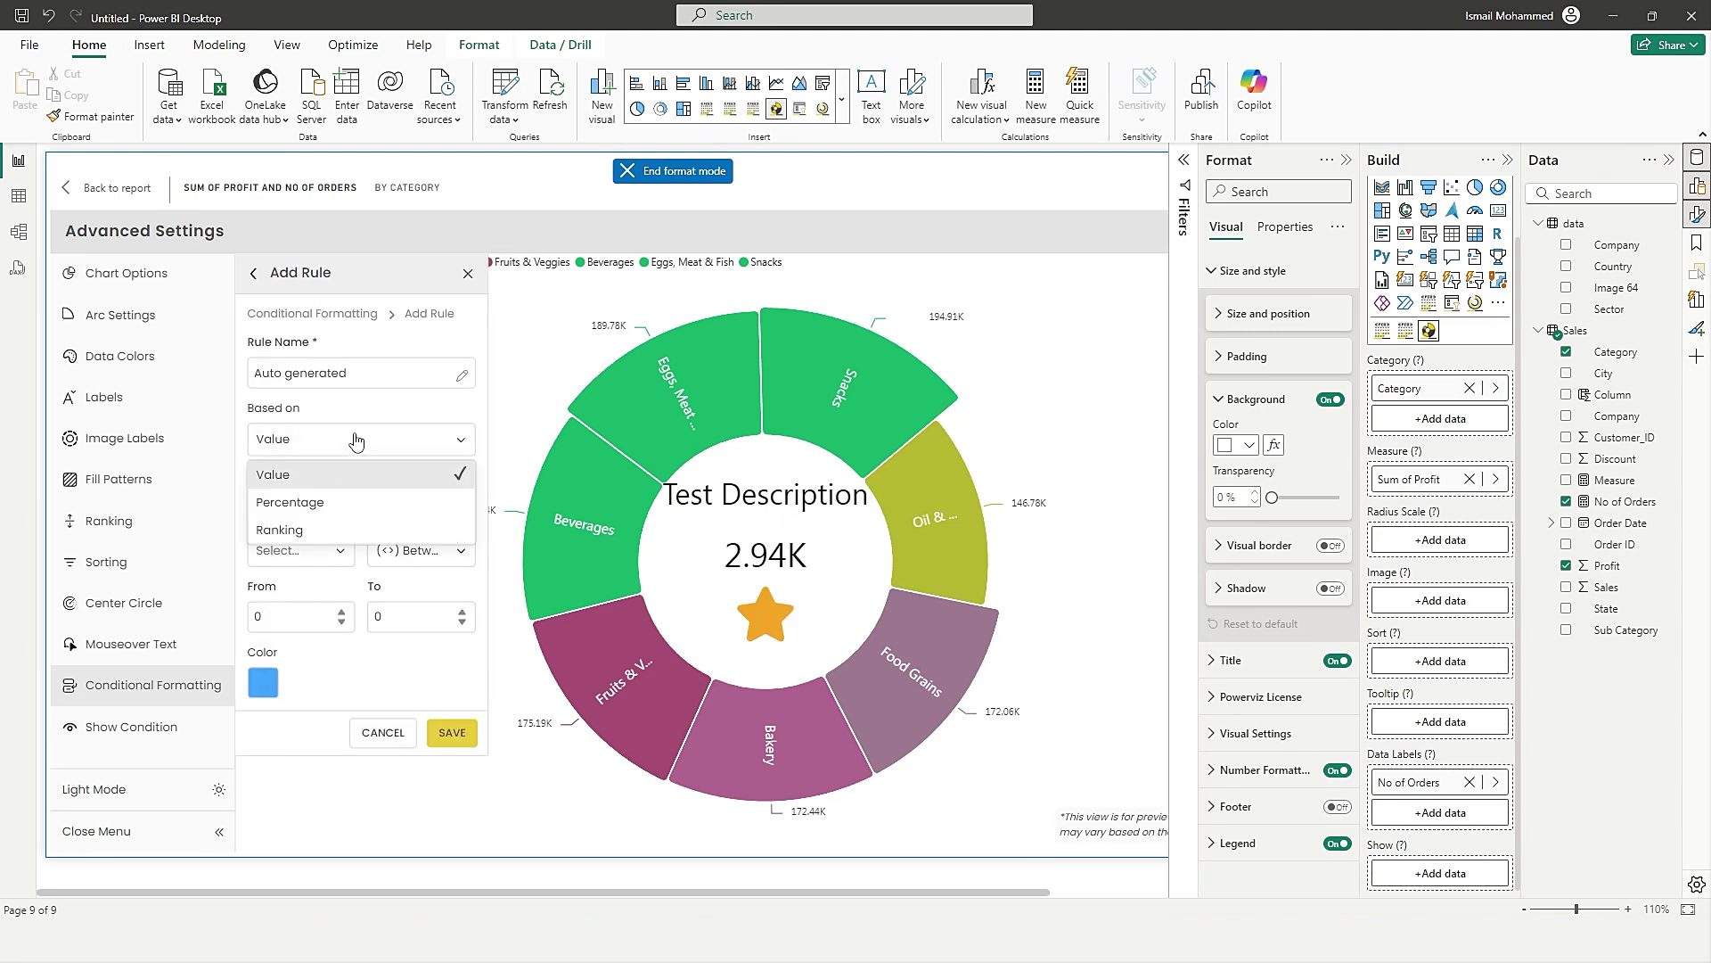
{"action": "left_click", "coordinate": [308, 475]}
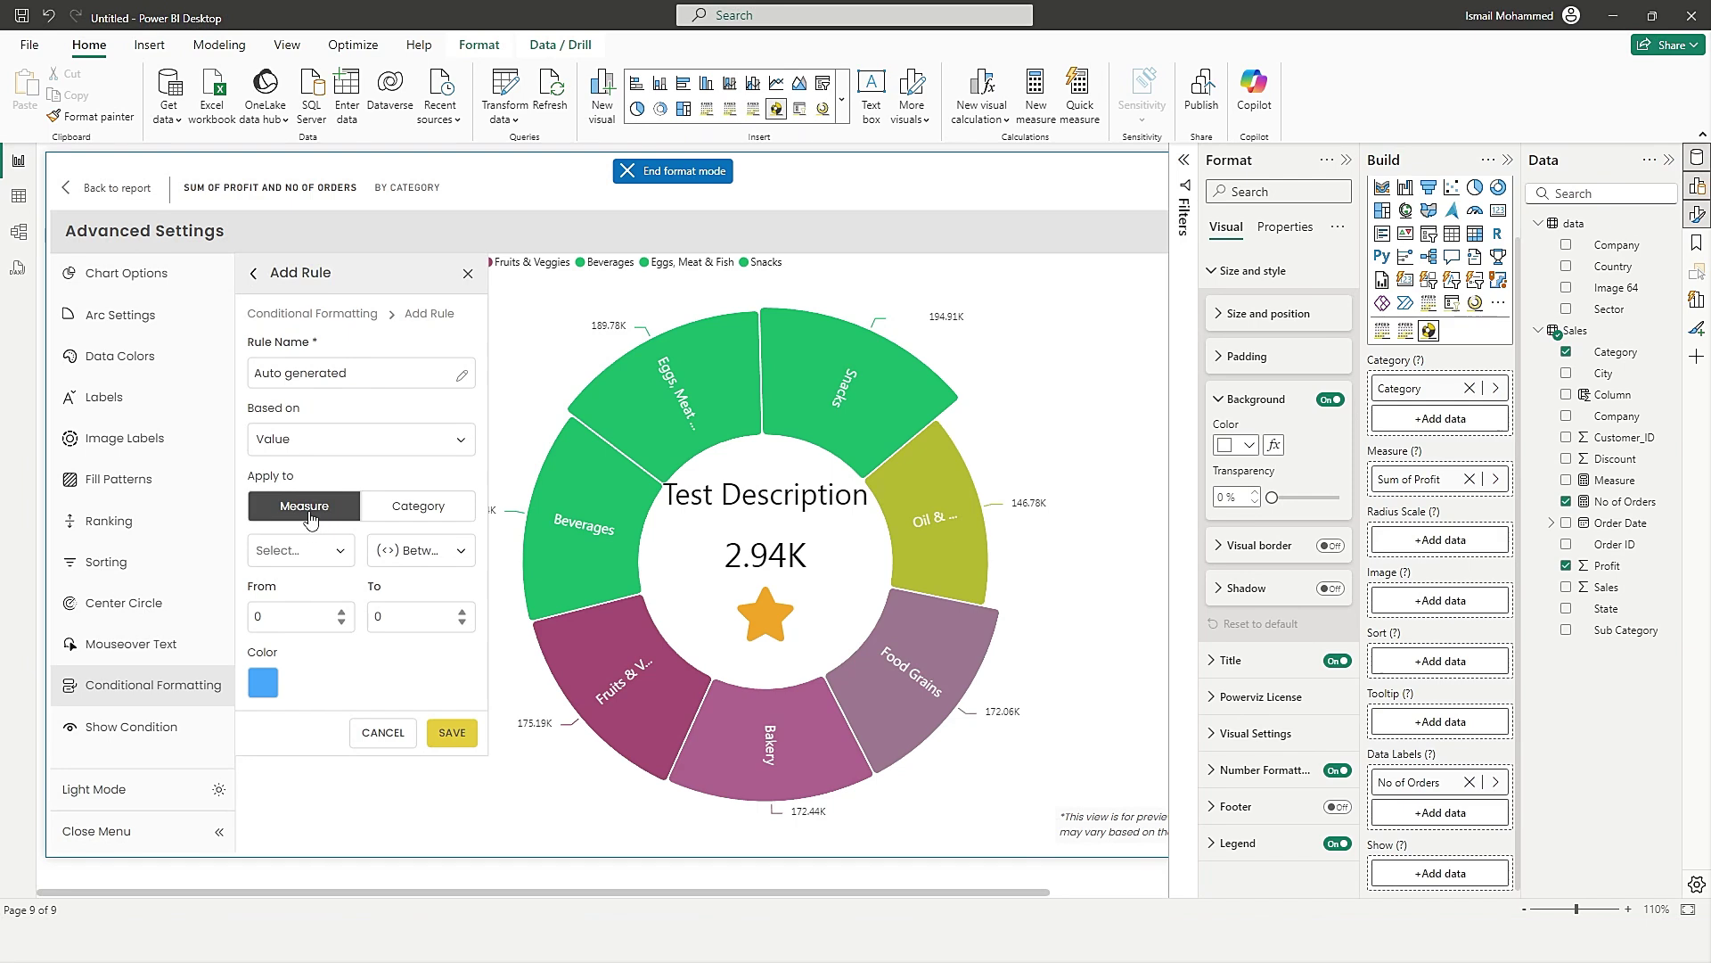
{"action": "left_click", "coordinate": [396, 513]}
{"action": "left_click", "coordinate": [308, 514]}
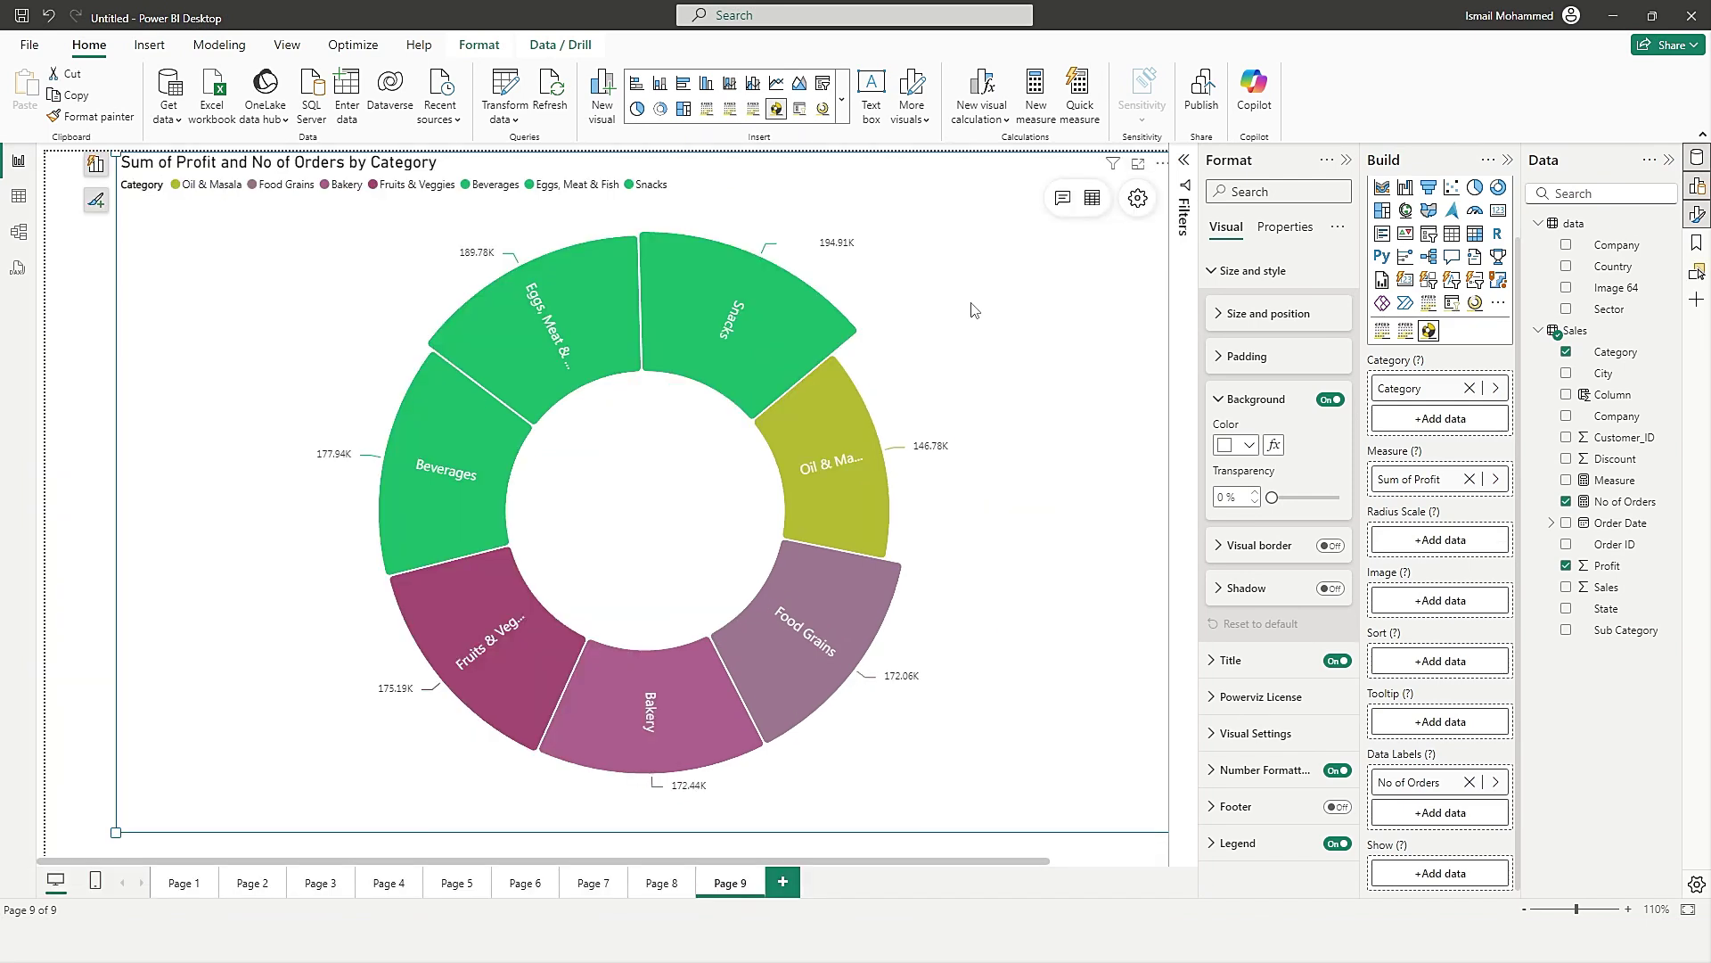
Annotate the Snacks slice with the text "This is a Test Annotation" and display the note from its badge.
{"action": "left_click", "coordinate": [1061, 200]}
{"action": "left_click", "coordinate": [1078, 228]}
{"action": "mouse_move", "coordinate": [773, 344]}
{"action": "left_click", "coordinate": [731, 327]}
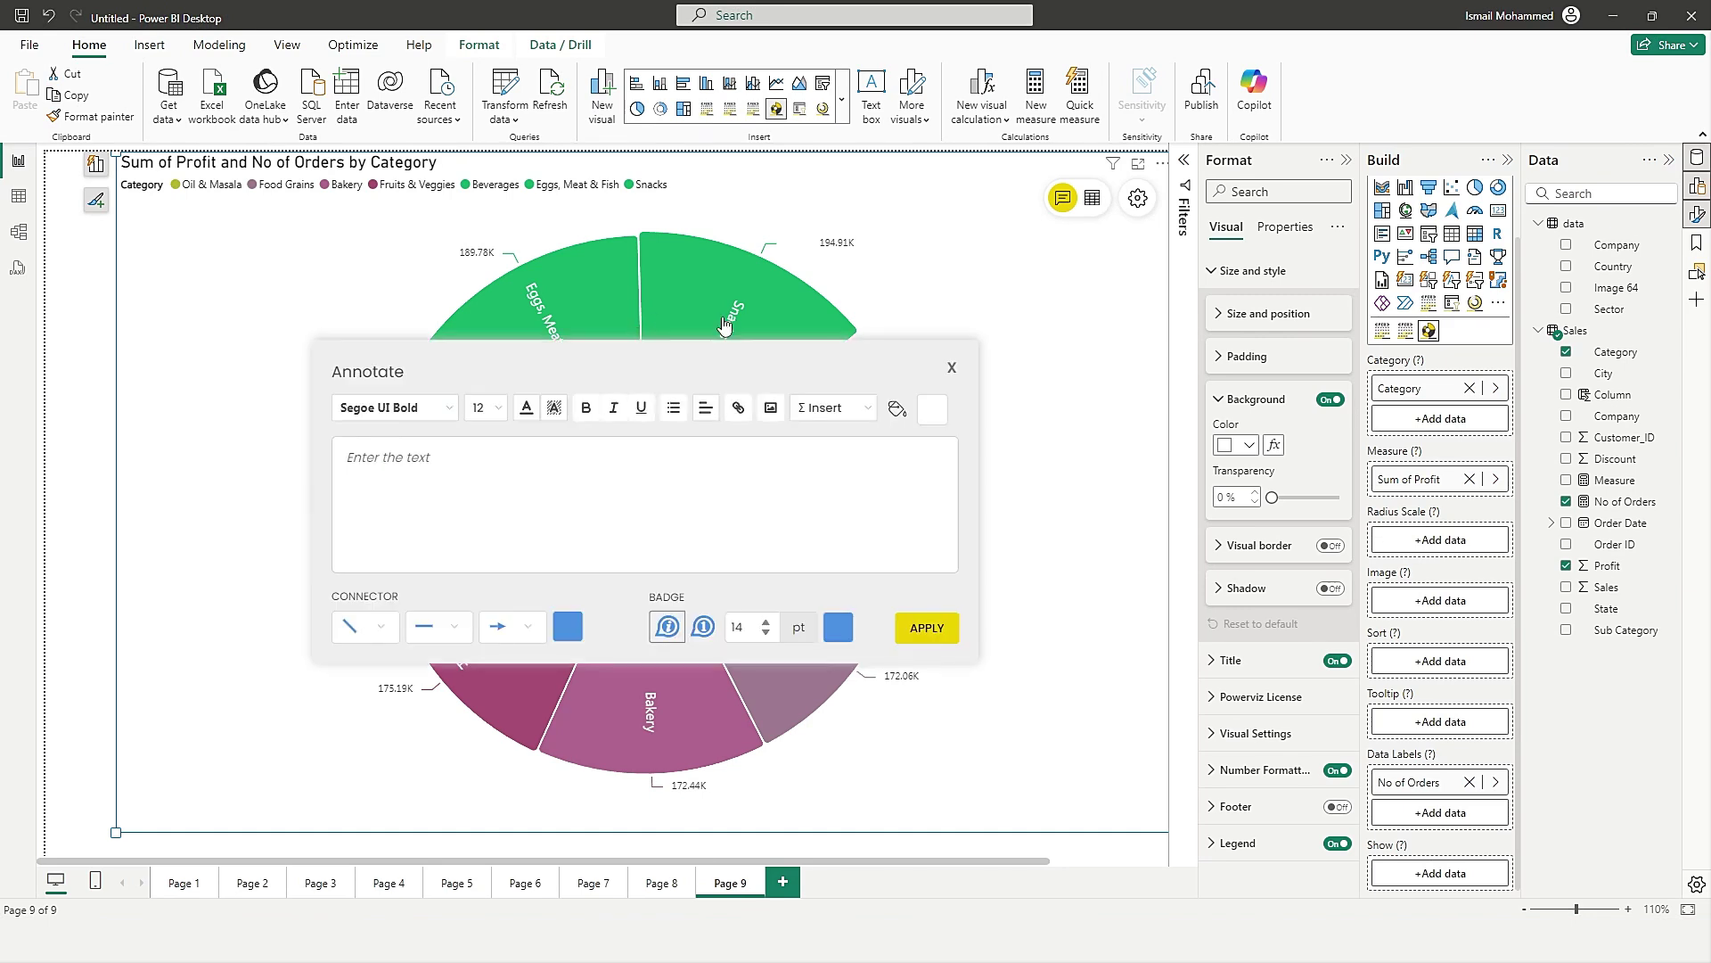
{"action": "left_click", "coordinate": [449, 463]}
{"action": "type", "text": "Thg"}
{"action": "key", "text": "BackSpace"}
{"action": "type", "text": "ation"}
{"action": "left_click", "coordinate": [928, 631]}
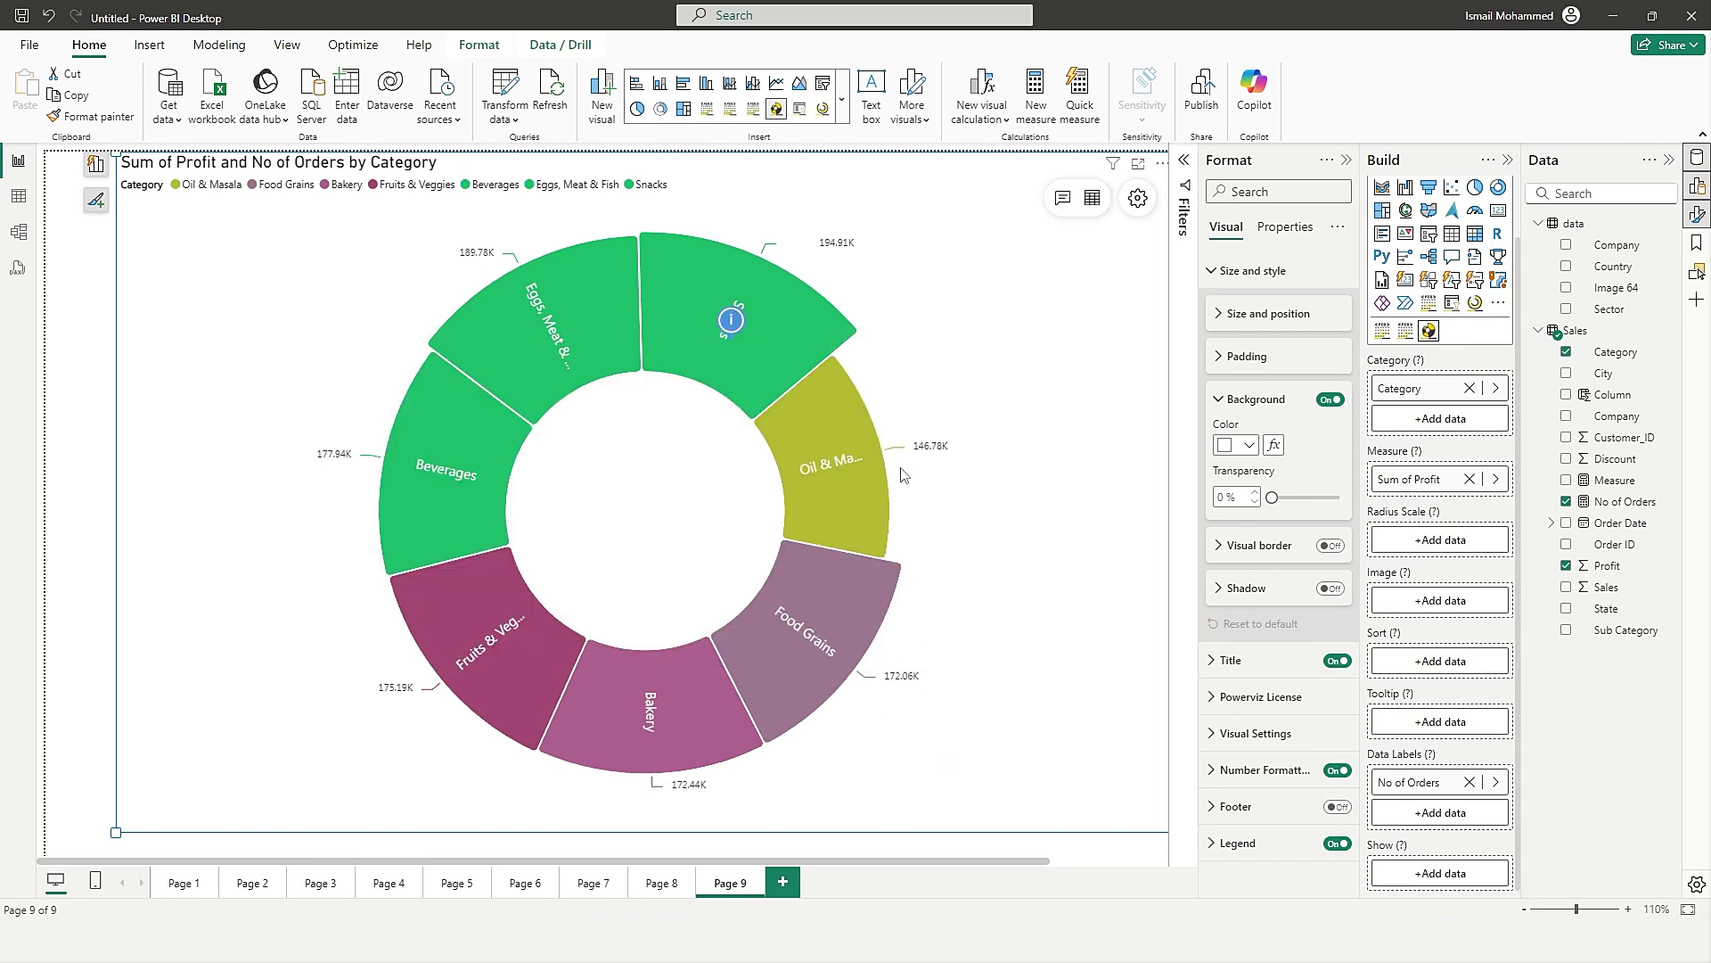
{"action": "mouse_move", "coordinate": [731, 319]}
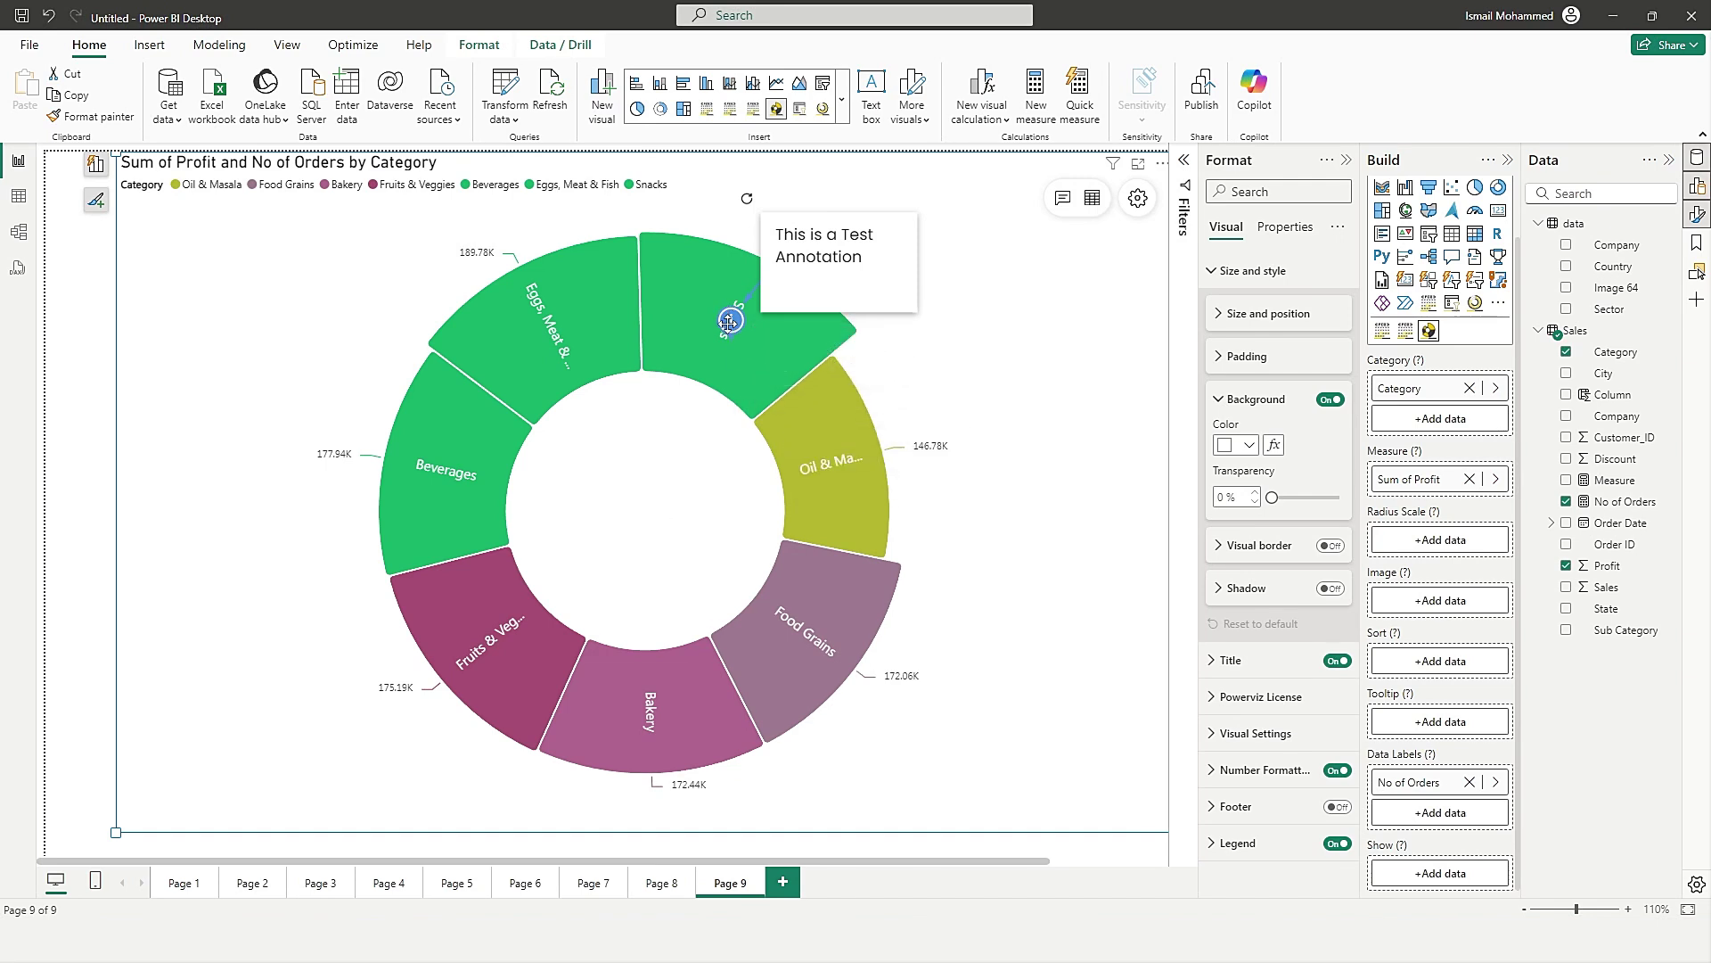
{"action": "mouse_move", "coordinate": [812, 282]}
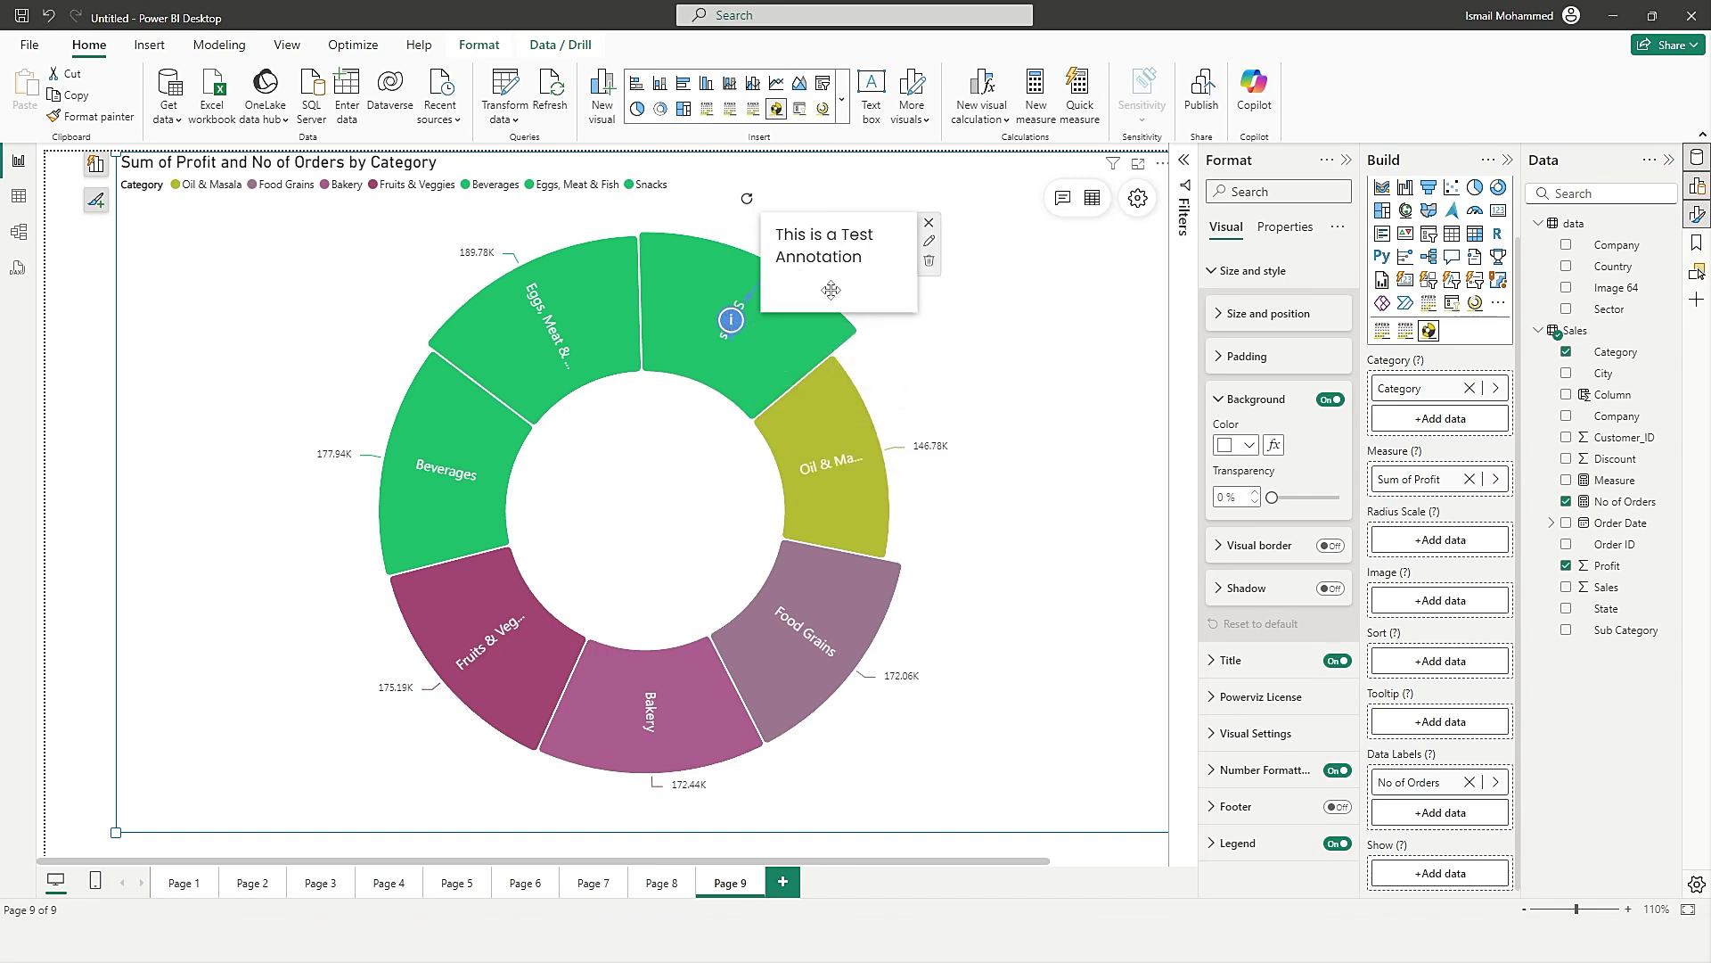
Look at the chart's data in grid view and review the Visual Settings options.
{"action": "left_click", "coordinate": [1092, 200]}
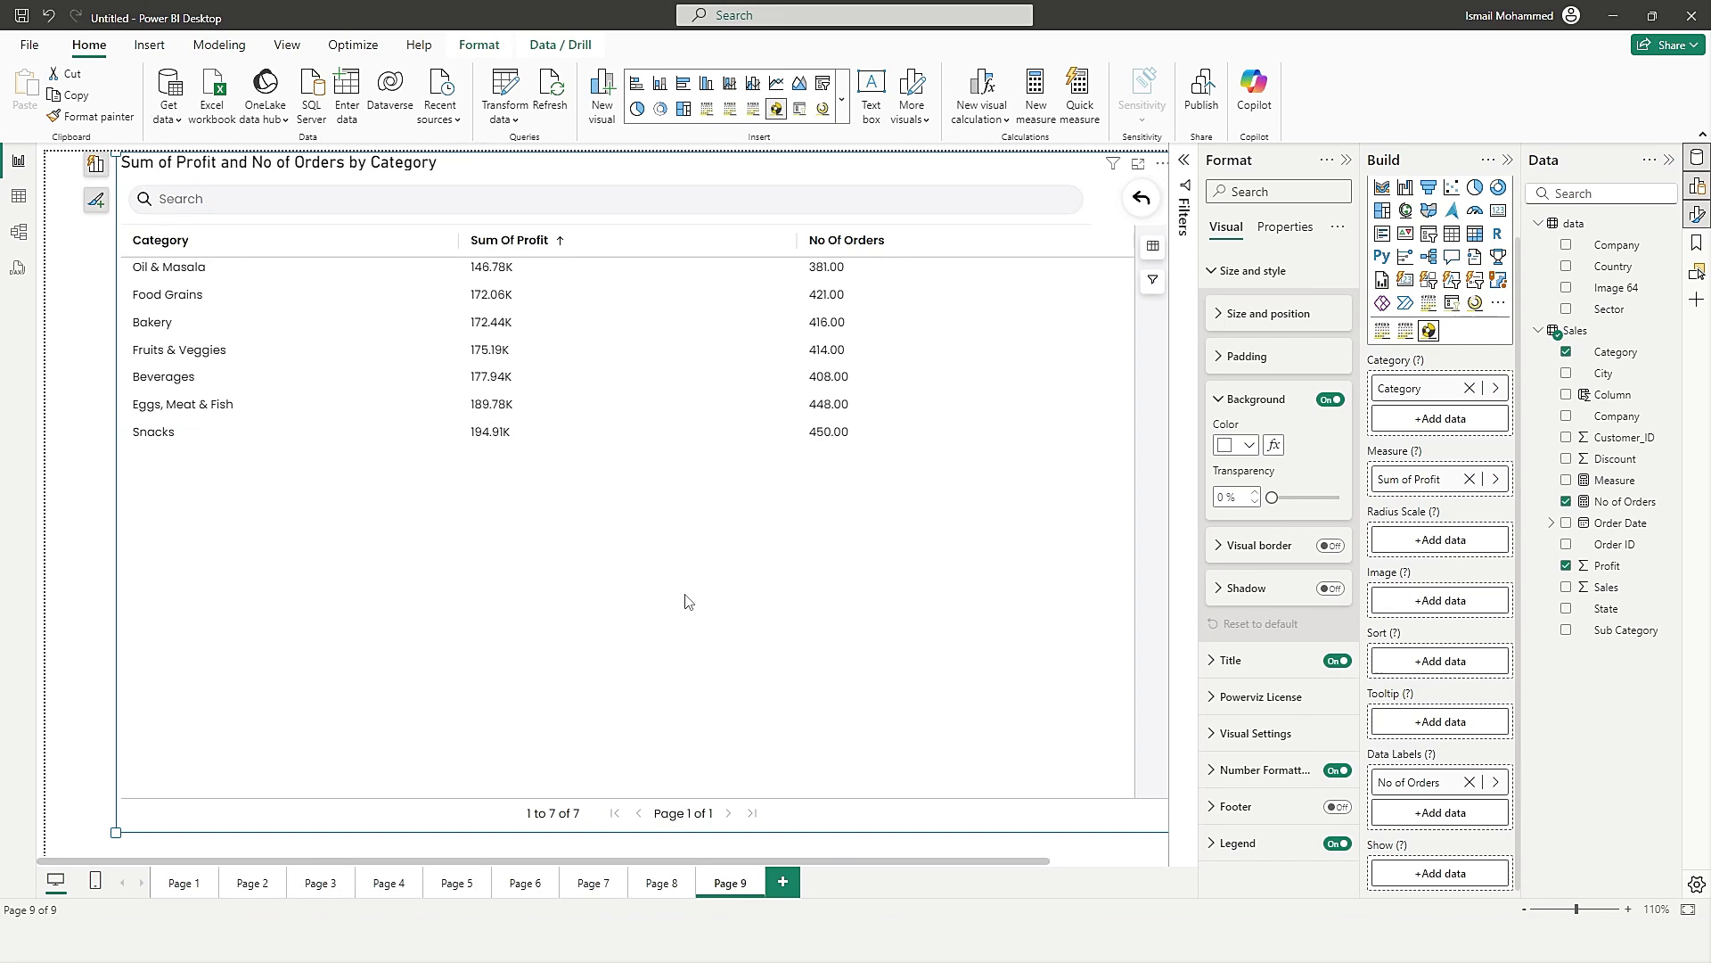
{"action": "left_click", "coordinate": [1141, 198]}
{"action": "left_click", "coordinate": [1237, 271]}
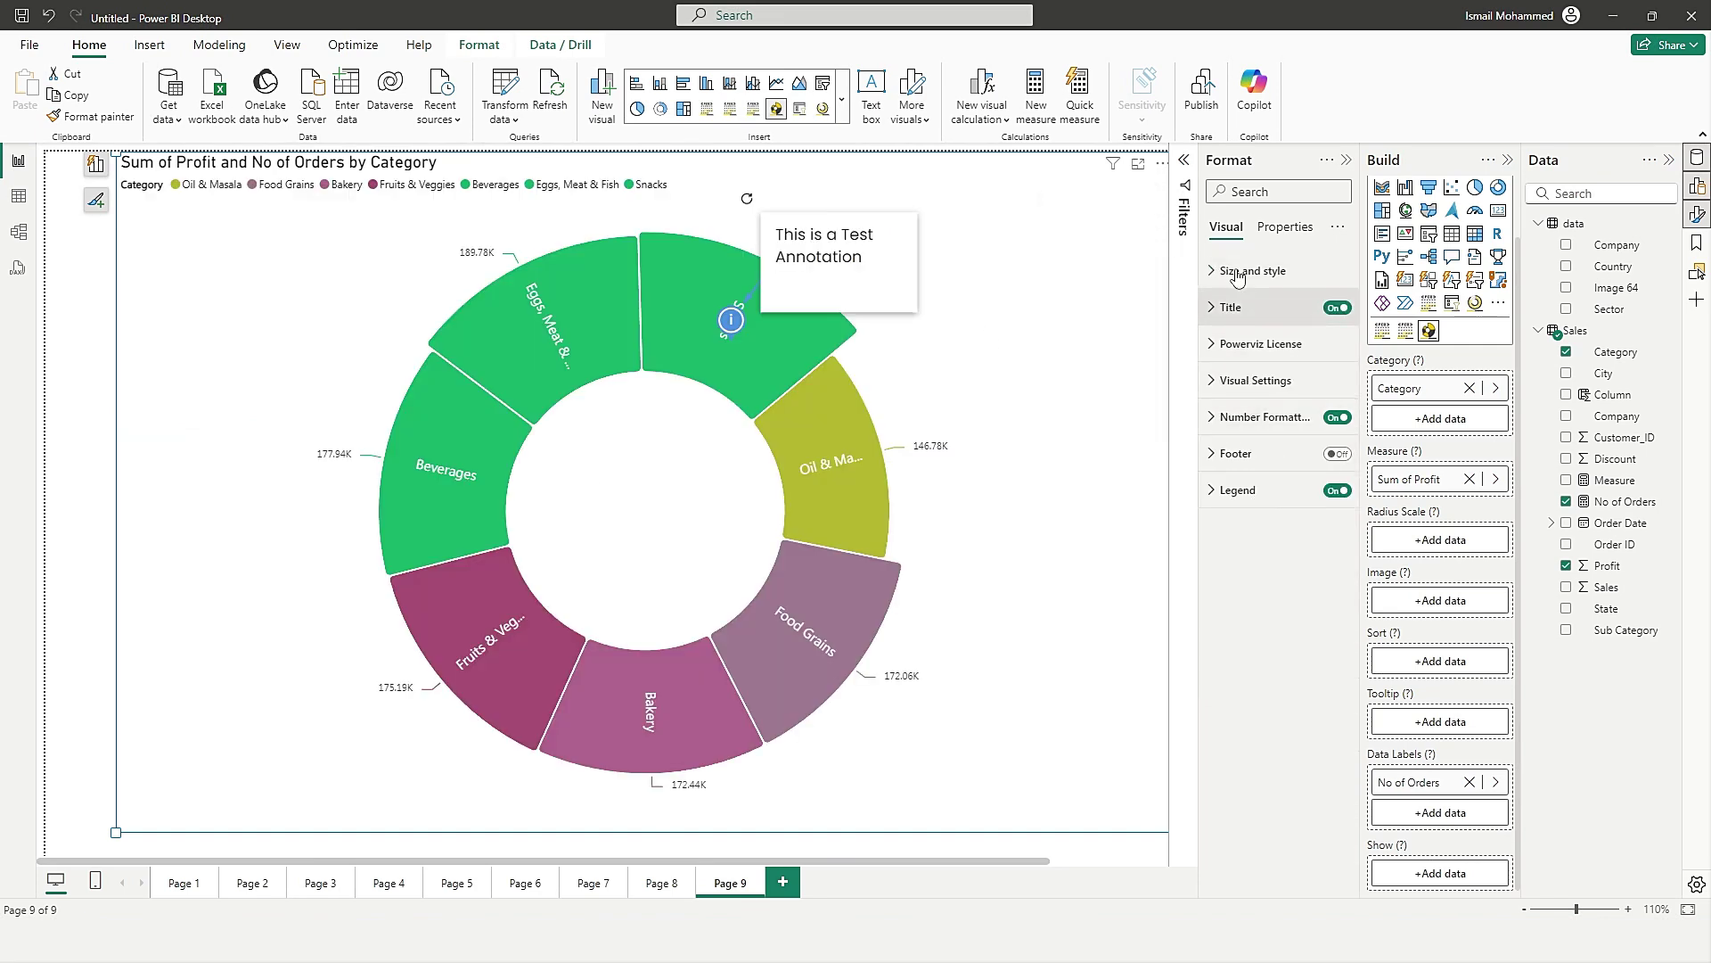
{"action": "left_click", "coordinate": [1231, 382]}
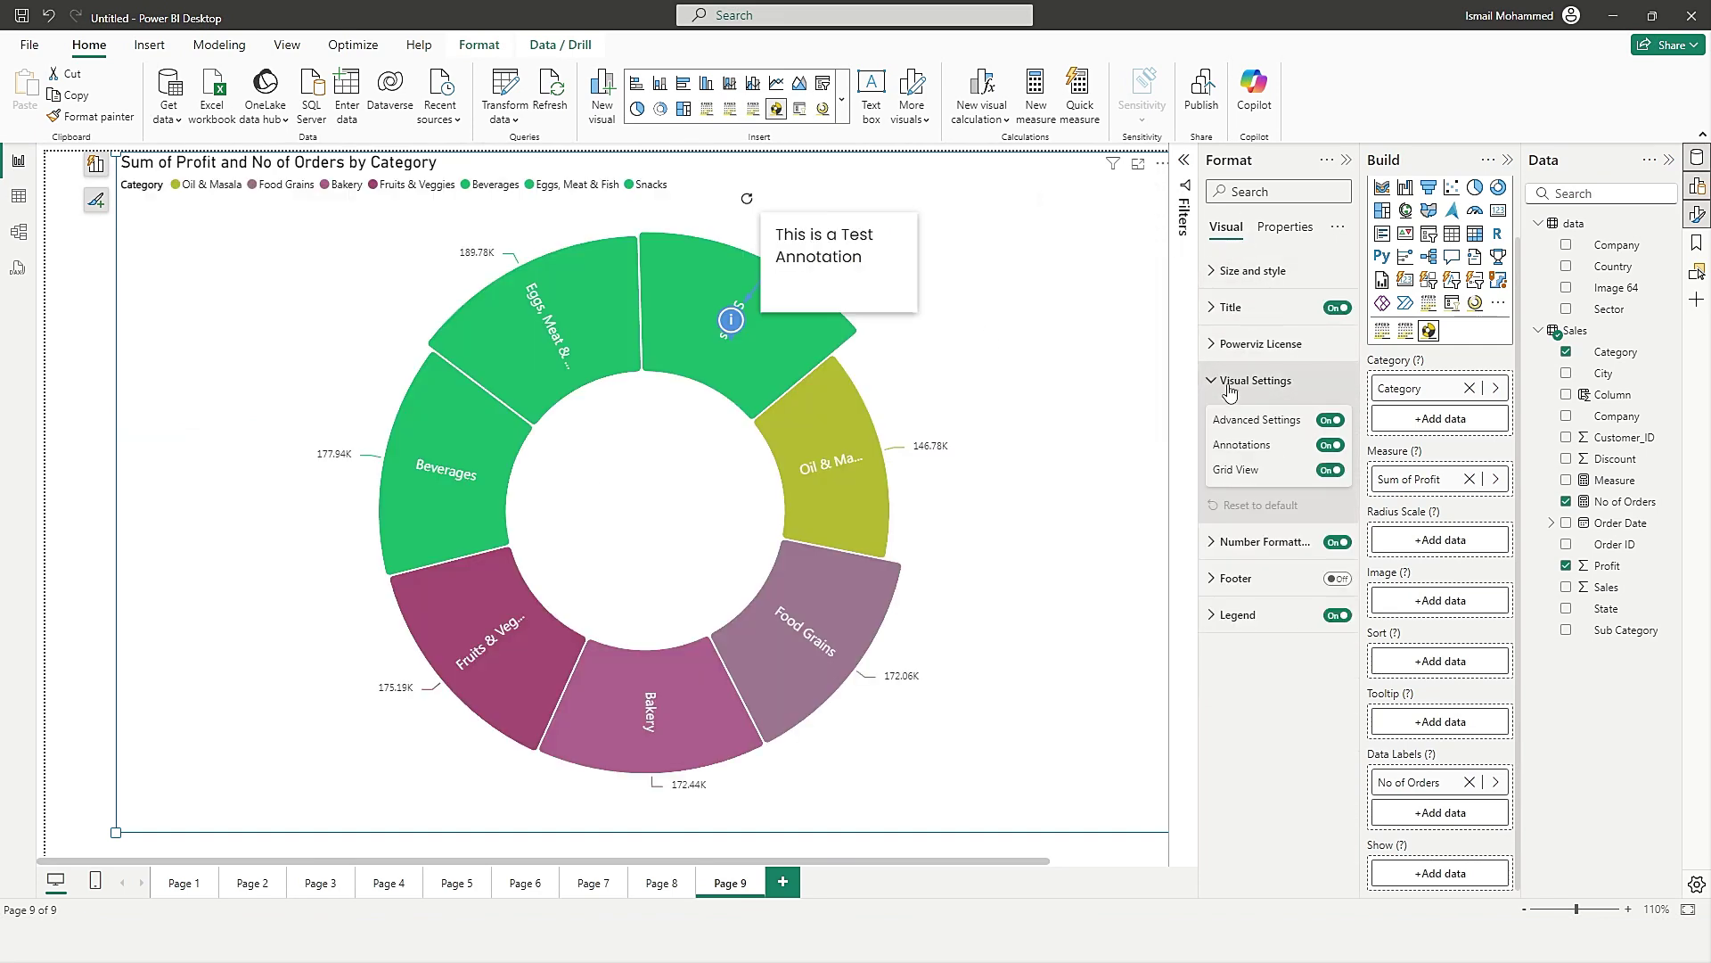
{"action": "mouse_move", "coordinate": [1051, 359]}
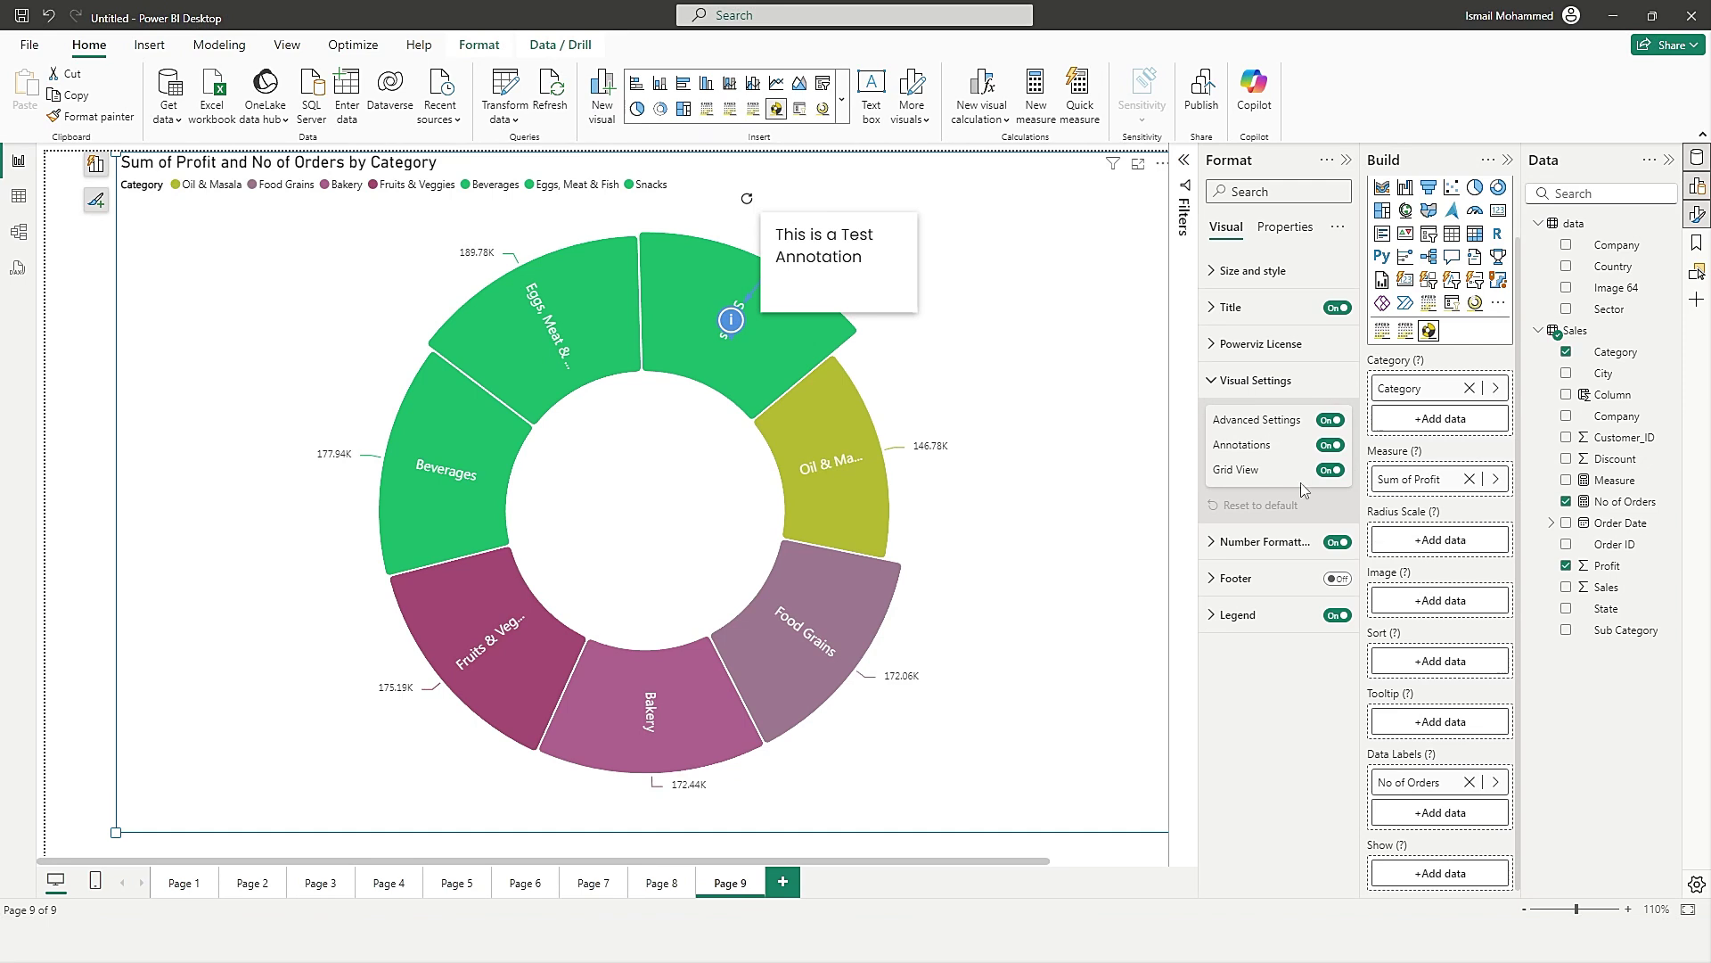
{"action": "left_click", "coordinate": [1248, 380]}
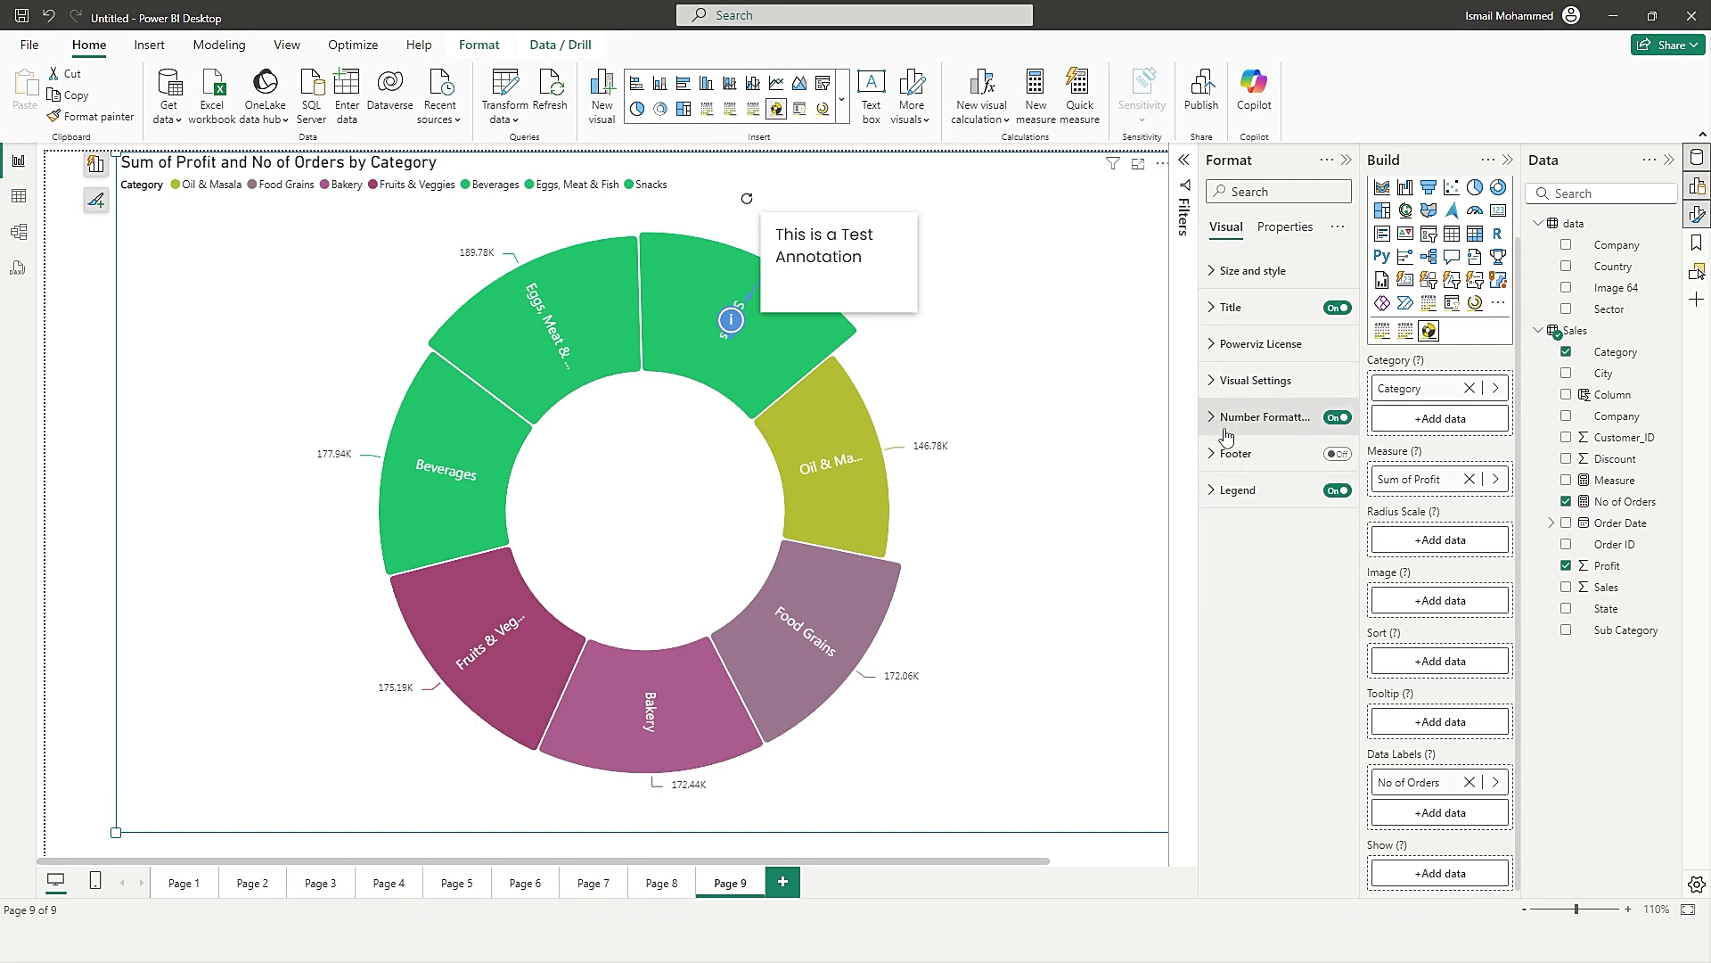
Review the number formatting options, including separators, decimal places, scaling display and prefix.
{"action": "left_click", "coordinate": [1228, 417]}
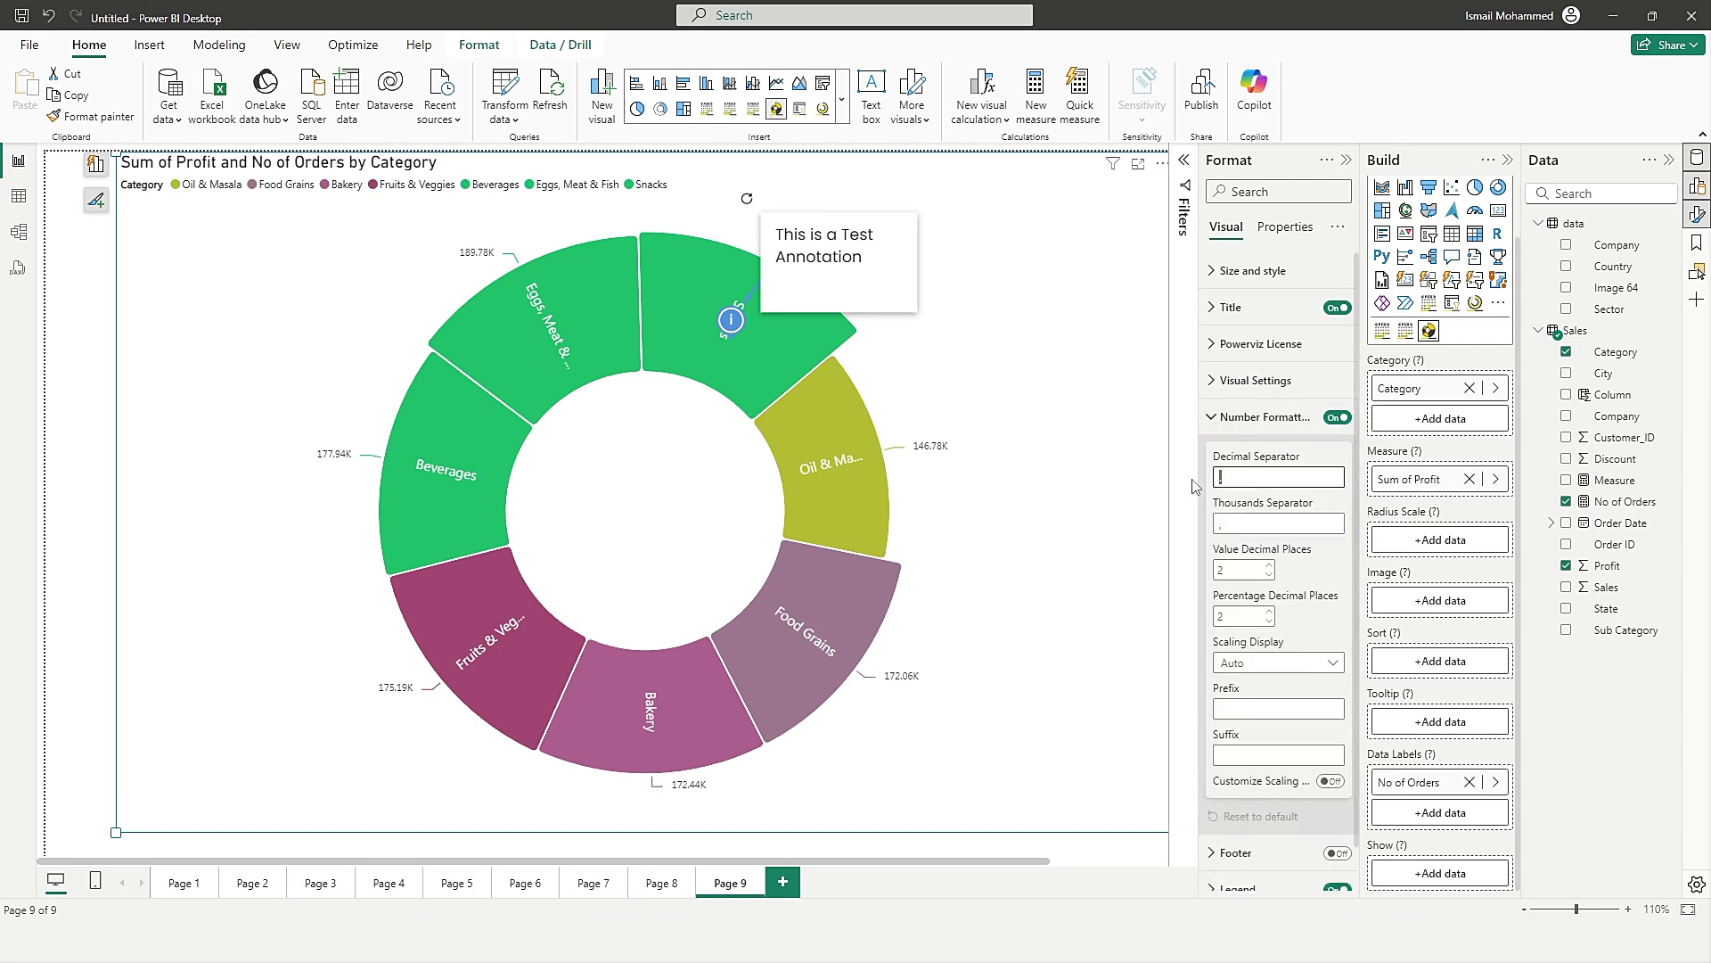
{"action": "left_click", "coordinate": [1285, 526]}
{"action": "scroll", "coordinate": [1284, 526], "scroll_direction": "down", "scroll_amount": 1}
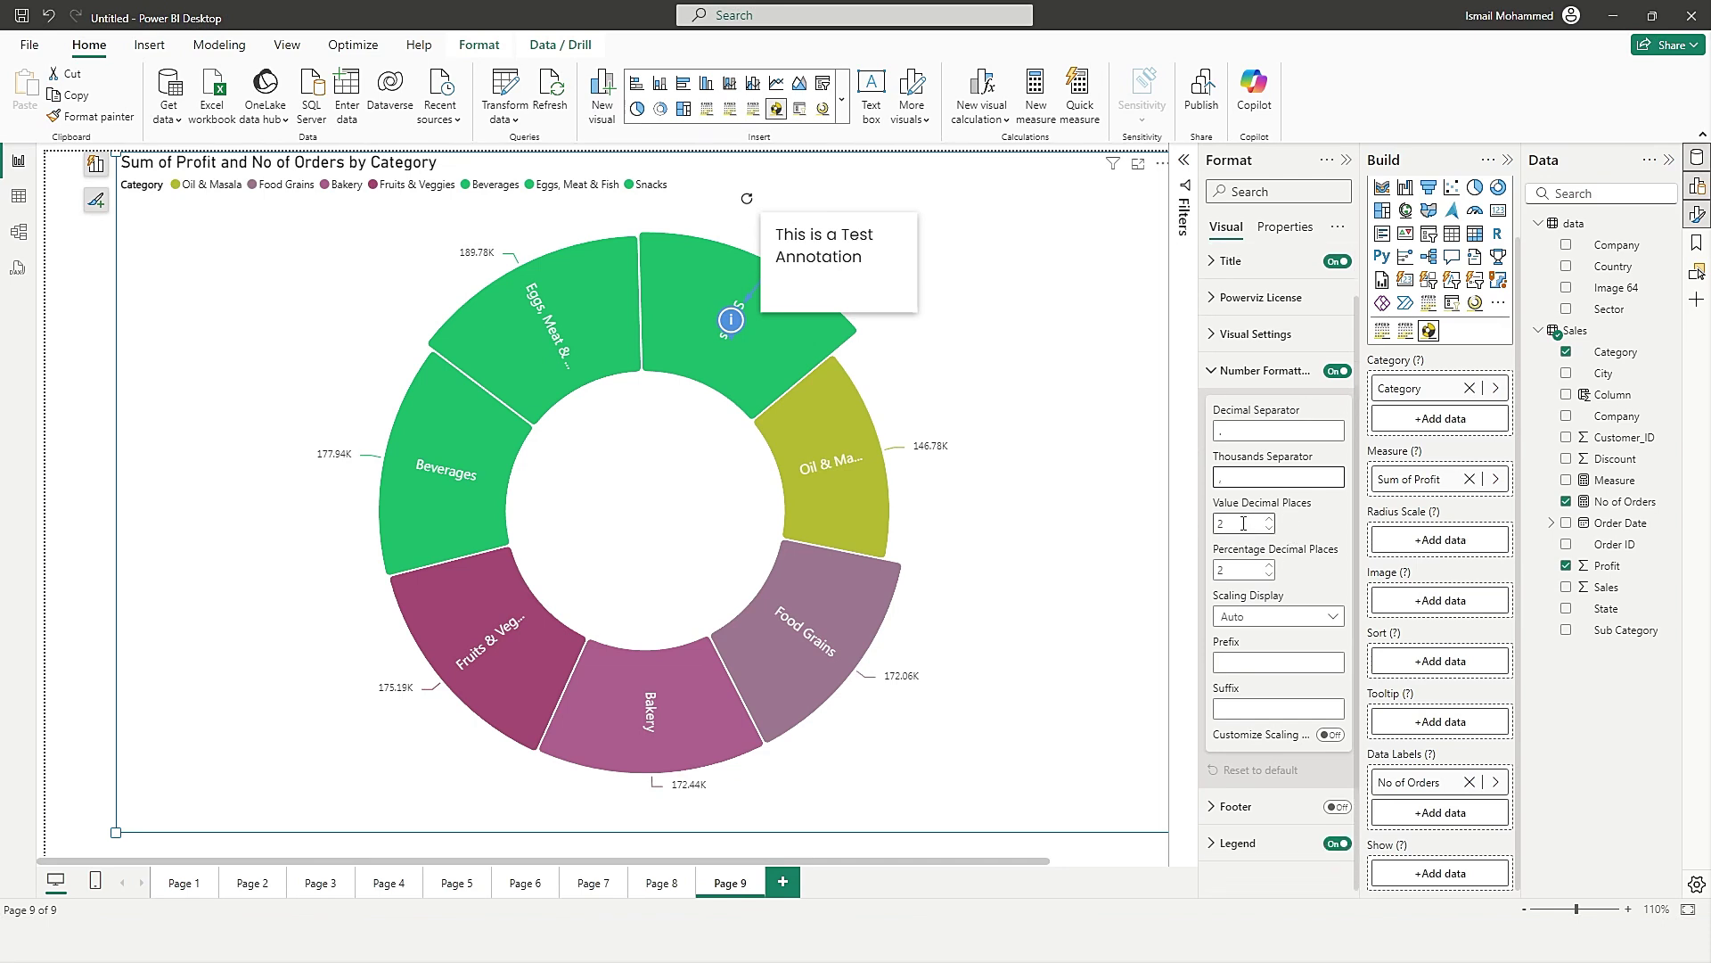
{"action": "left_click", "coordinate": [1245, 572]}
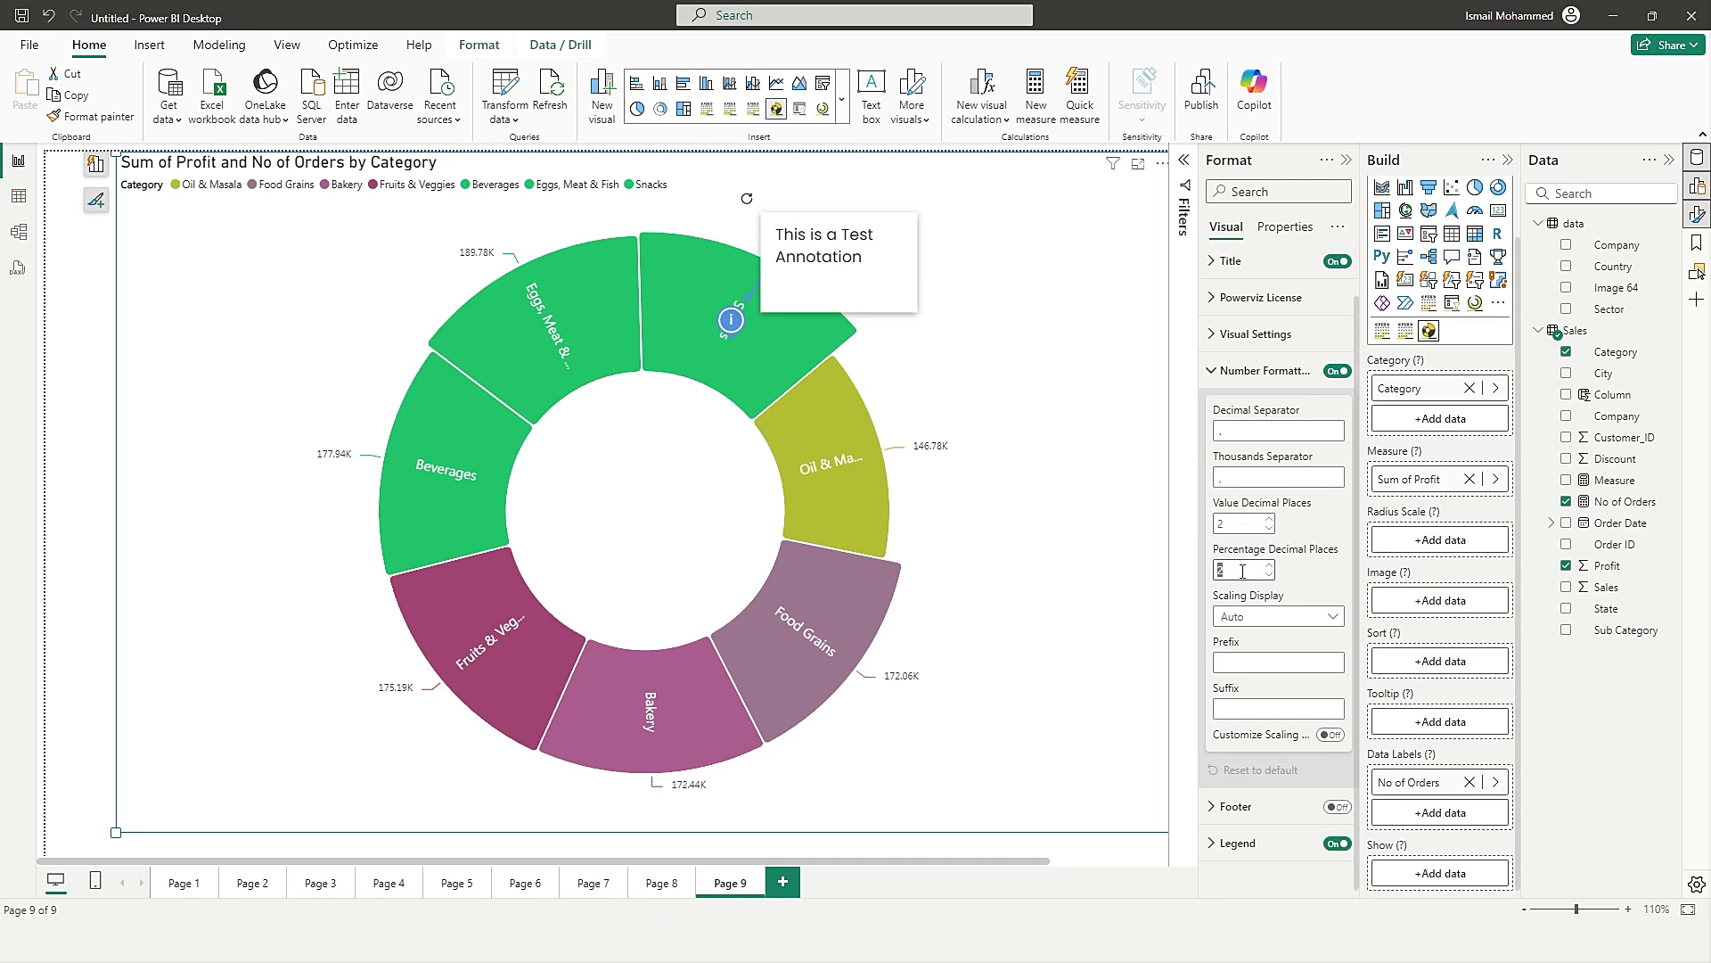
{"action": "left_click", "coordinate": [1275, 617]}
{"action": "left_click", "coordinate": [1274, 664]}
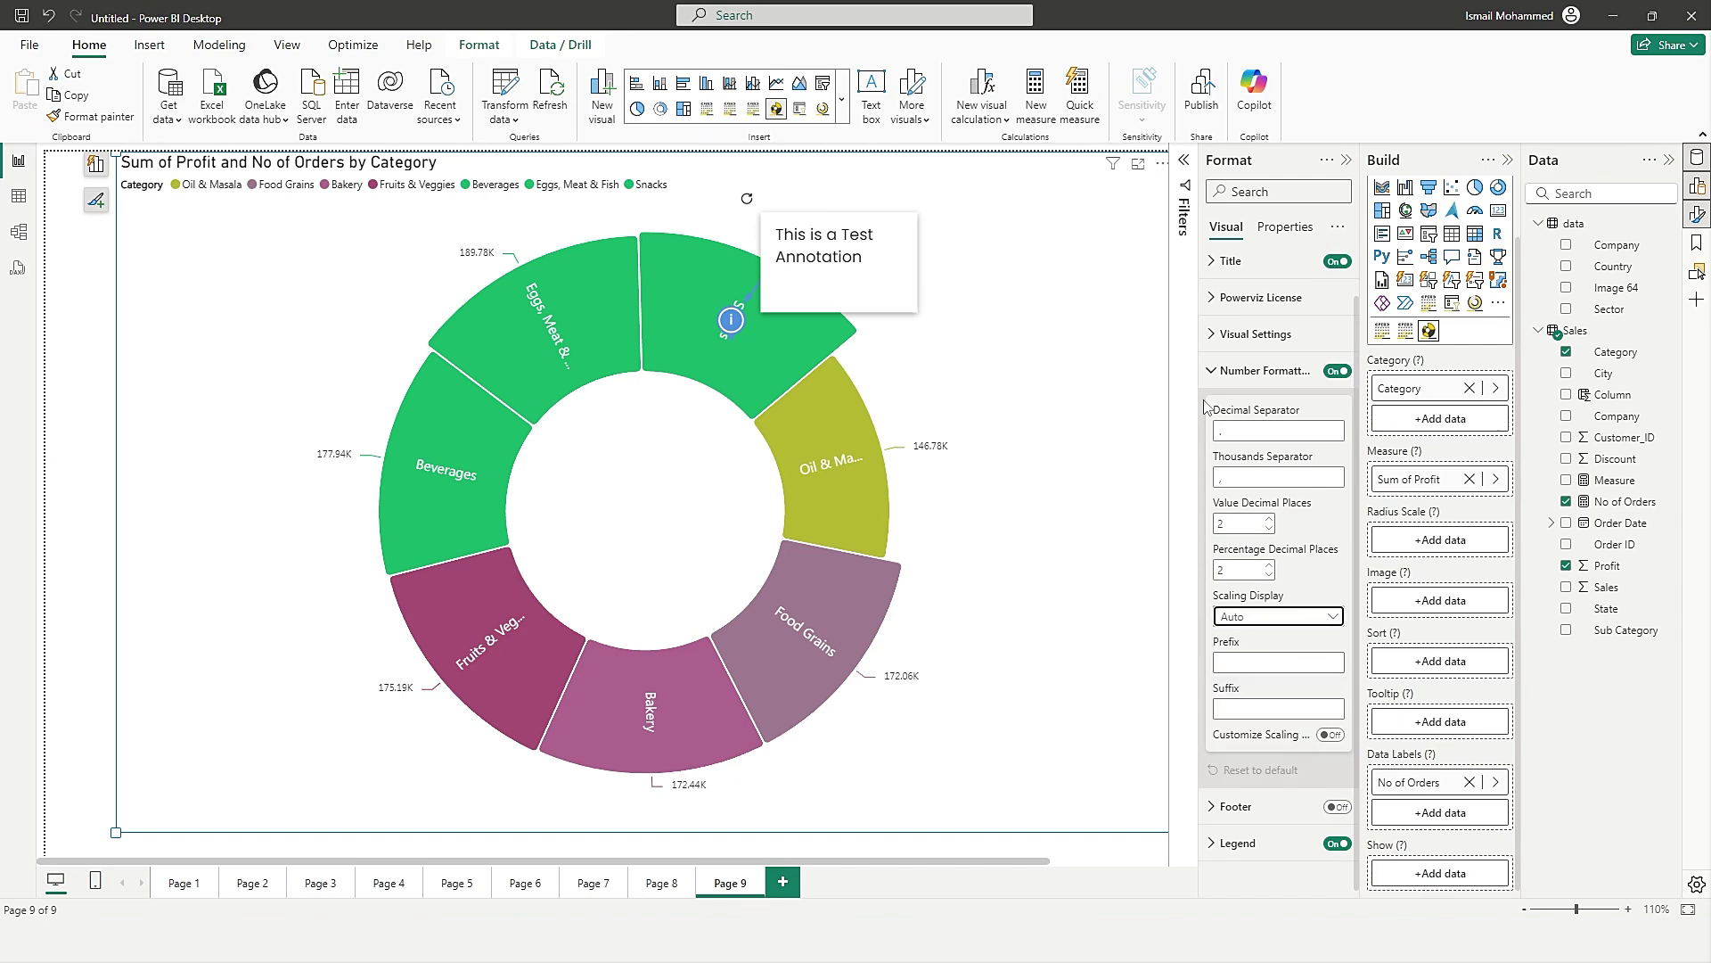
{"action": "left_click", "coordinate": [1214, 371]}
Turn on the chart's footer and preview its divider line, leaving the divider switched off.
{"action": "left_click", "coordinate": [1225, 463]}
{"action": "left_click", "coordinate": [1334, 454]}
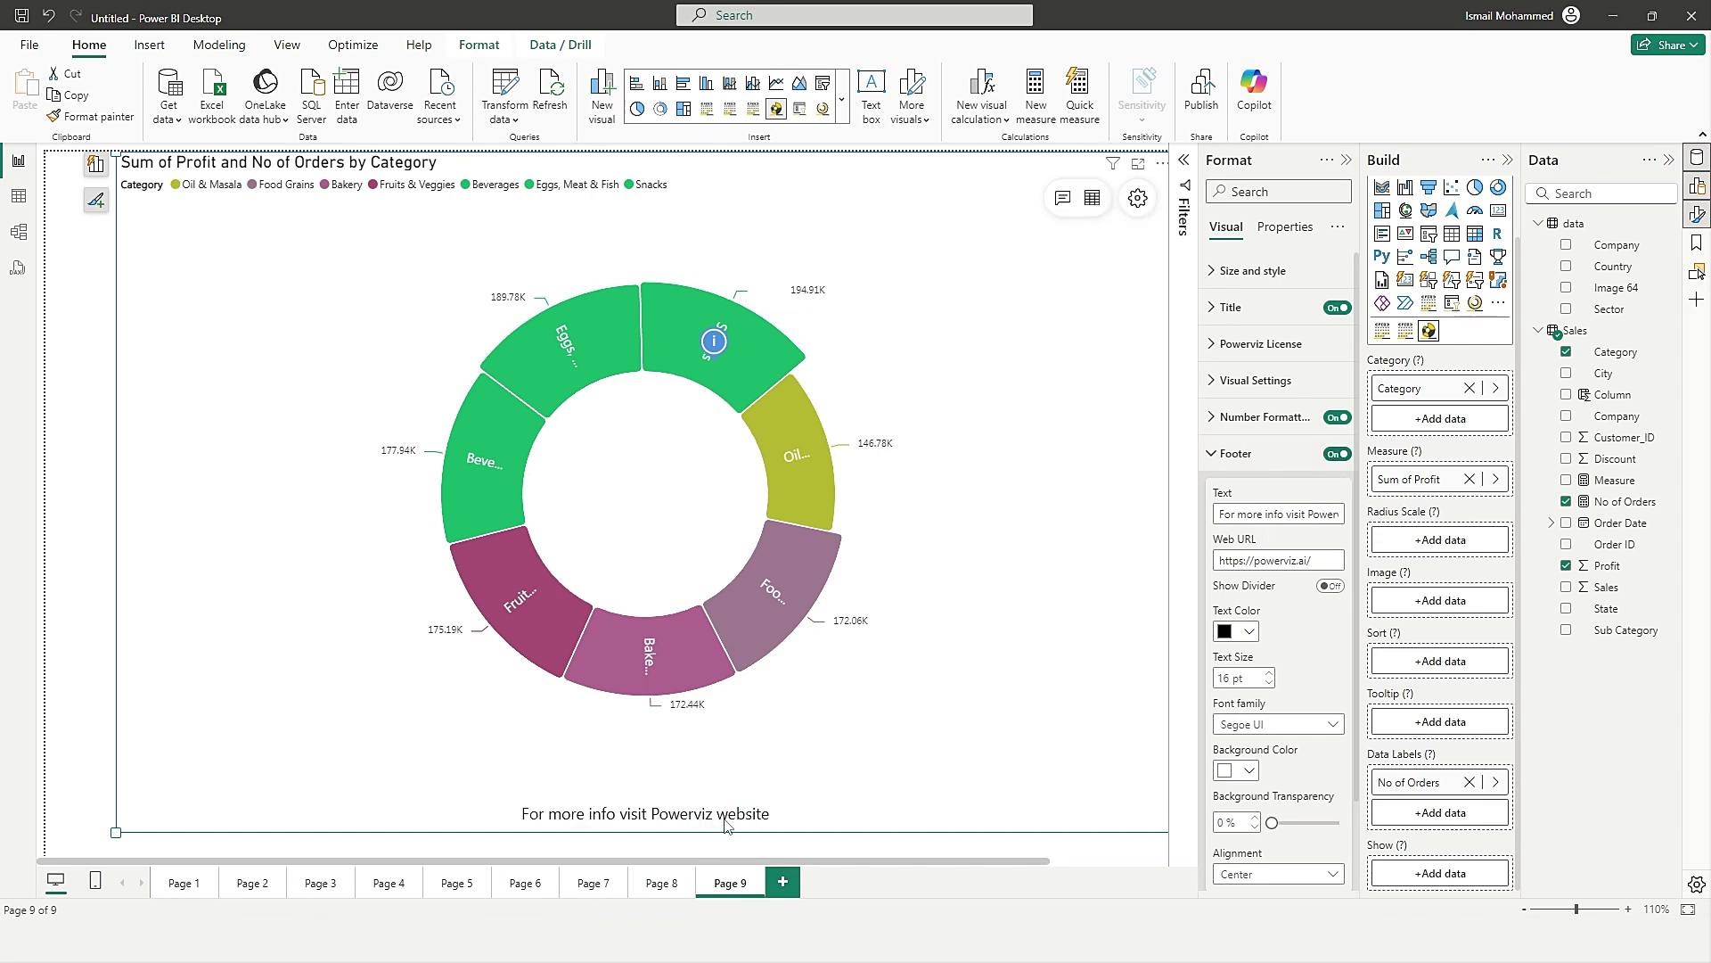
{"action": "left_click", "coordinate": [1331, 588]}
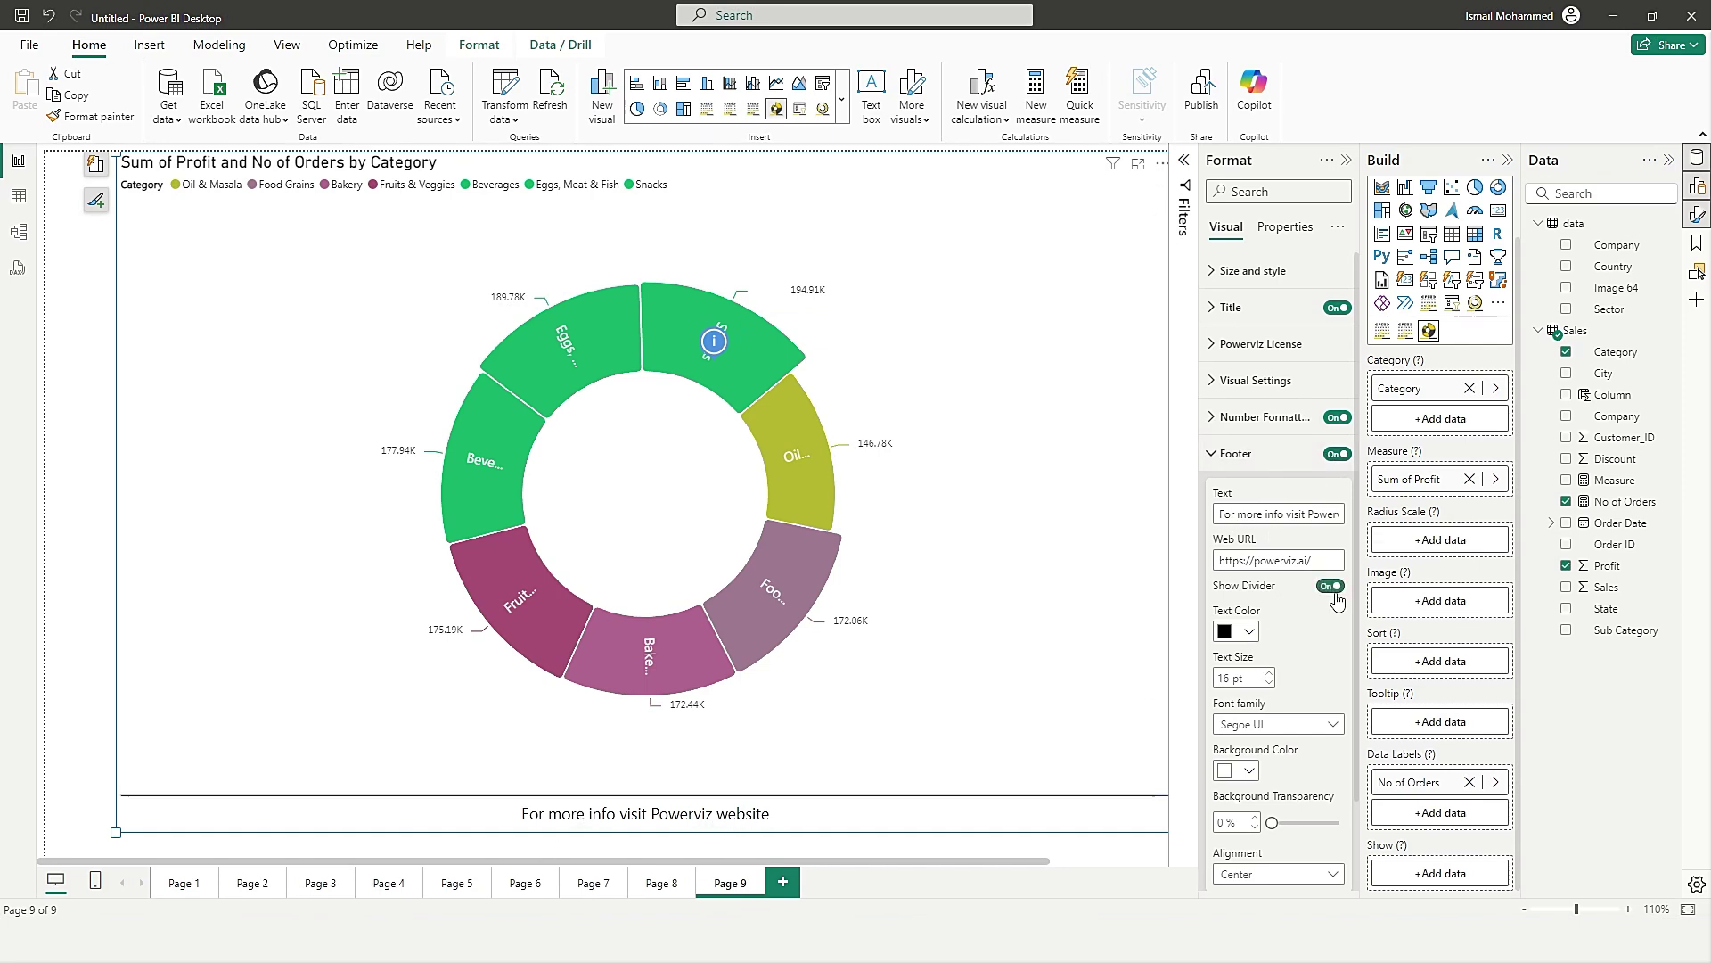
{"action": "left_click", "coordinate": [1330, 589]}
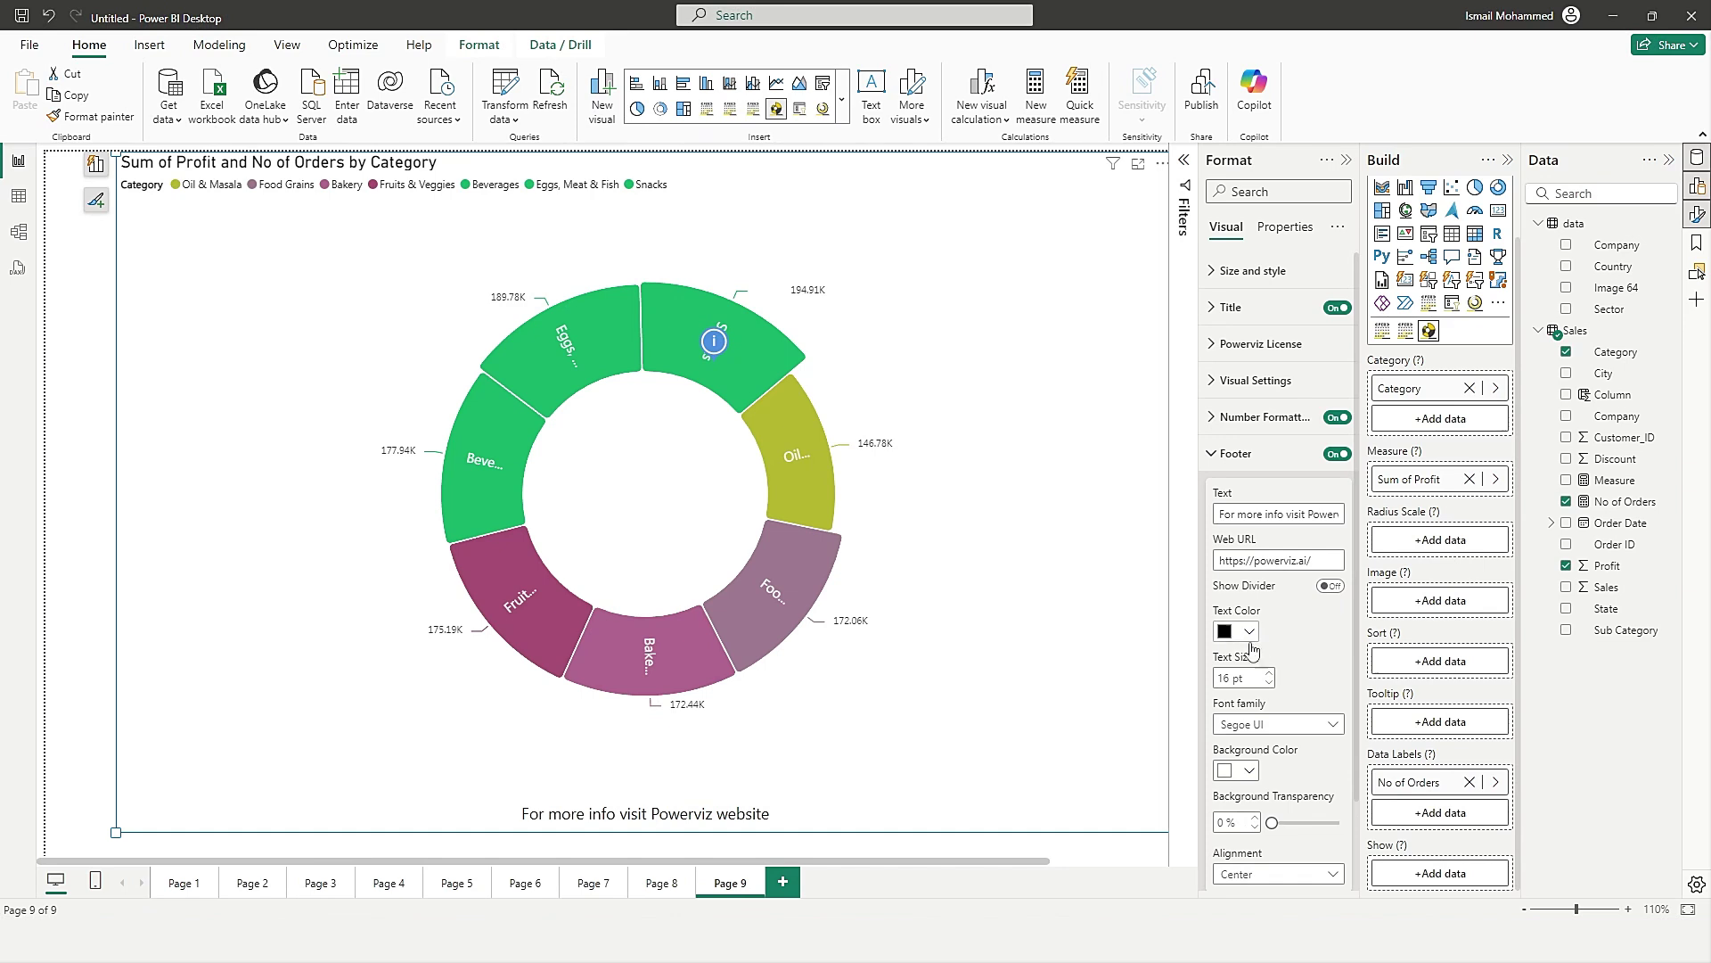
{"action": "scroll", "coordinate": [1268, 648], "scroll_direction": "down", "scroll_amount": 2}
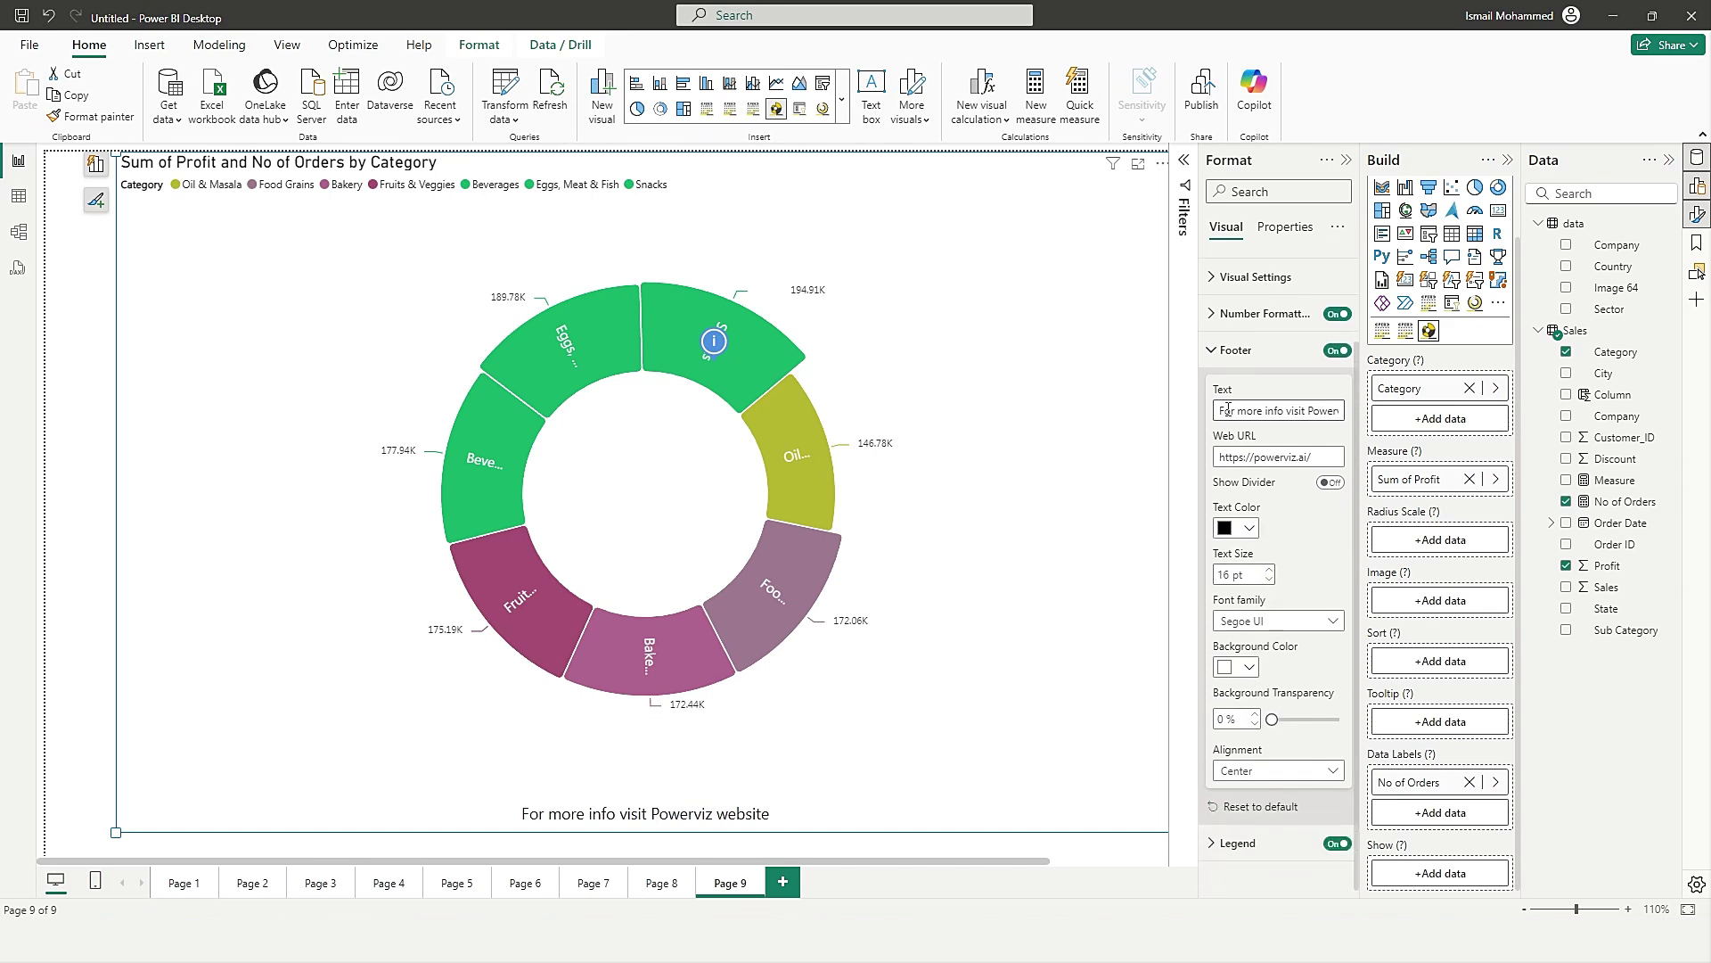
{"action": "left_click", "coordinate": [1235, 350]}
Set the legend's position to Top Center.
{"action": "left_click", "coordinate": [1234, 490]}
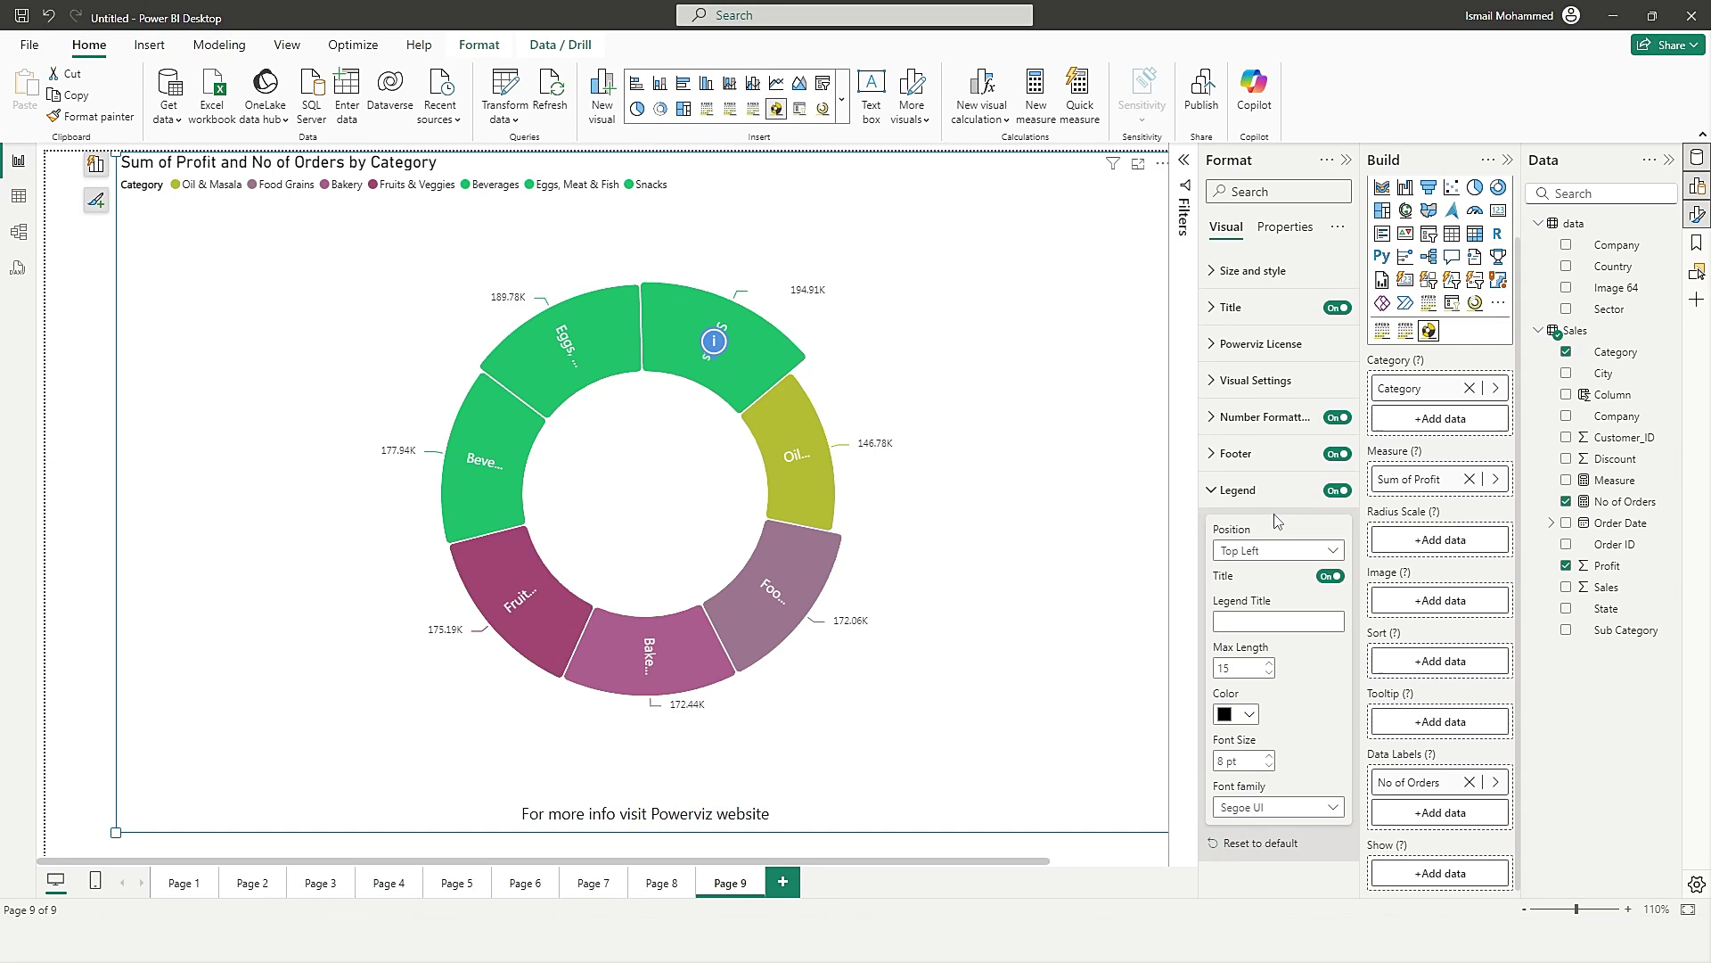
{"action": "left_click", "coordinate": [1269, 556]}
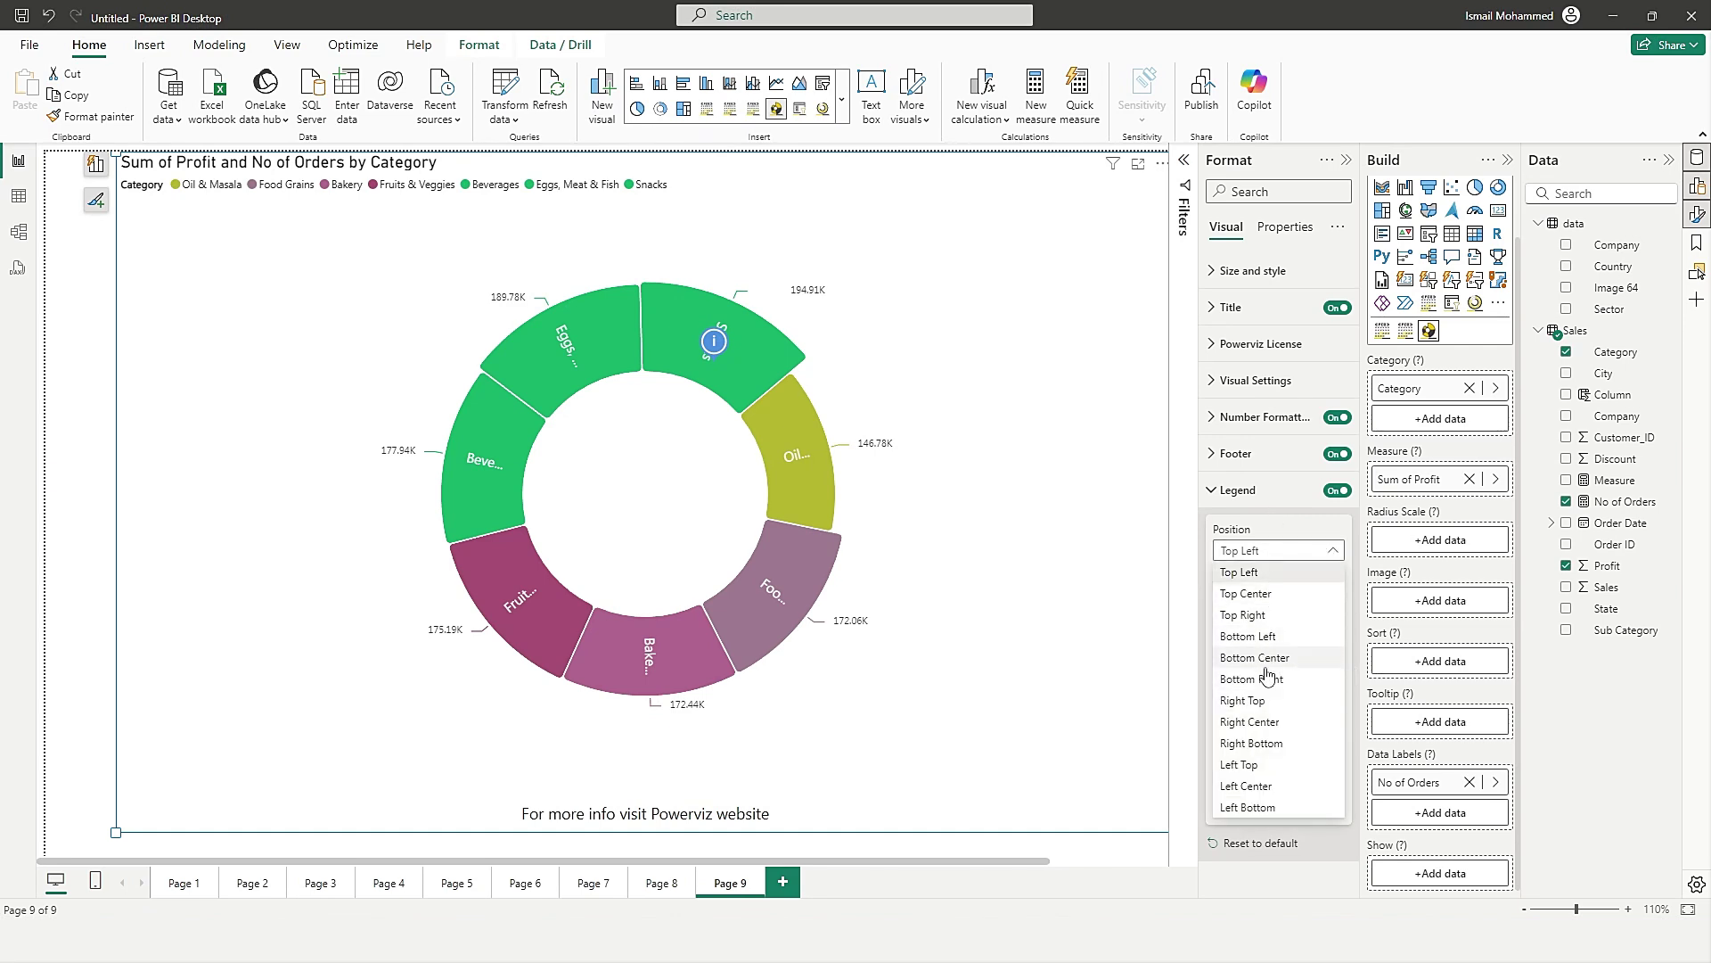
{"action": "left_click", "coordinate": [1246, 593]}
{"action": "left_click", "coordinate": [1270, 622]}
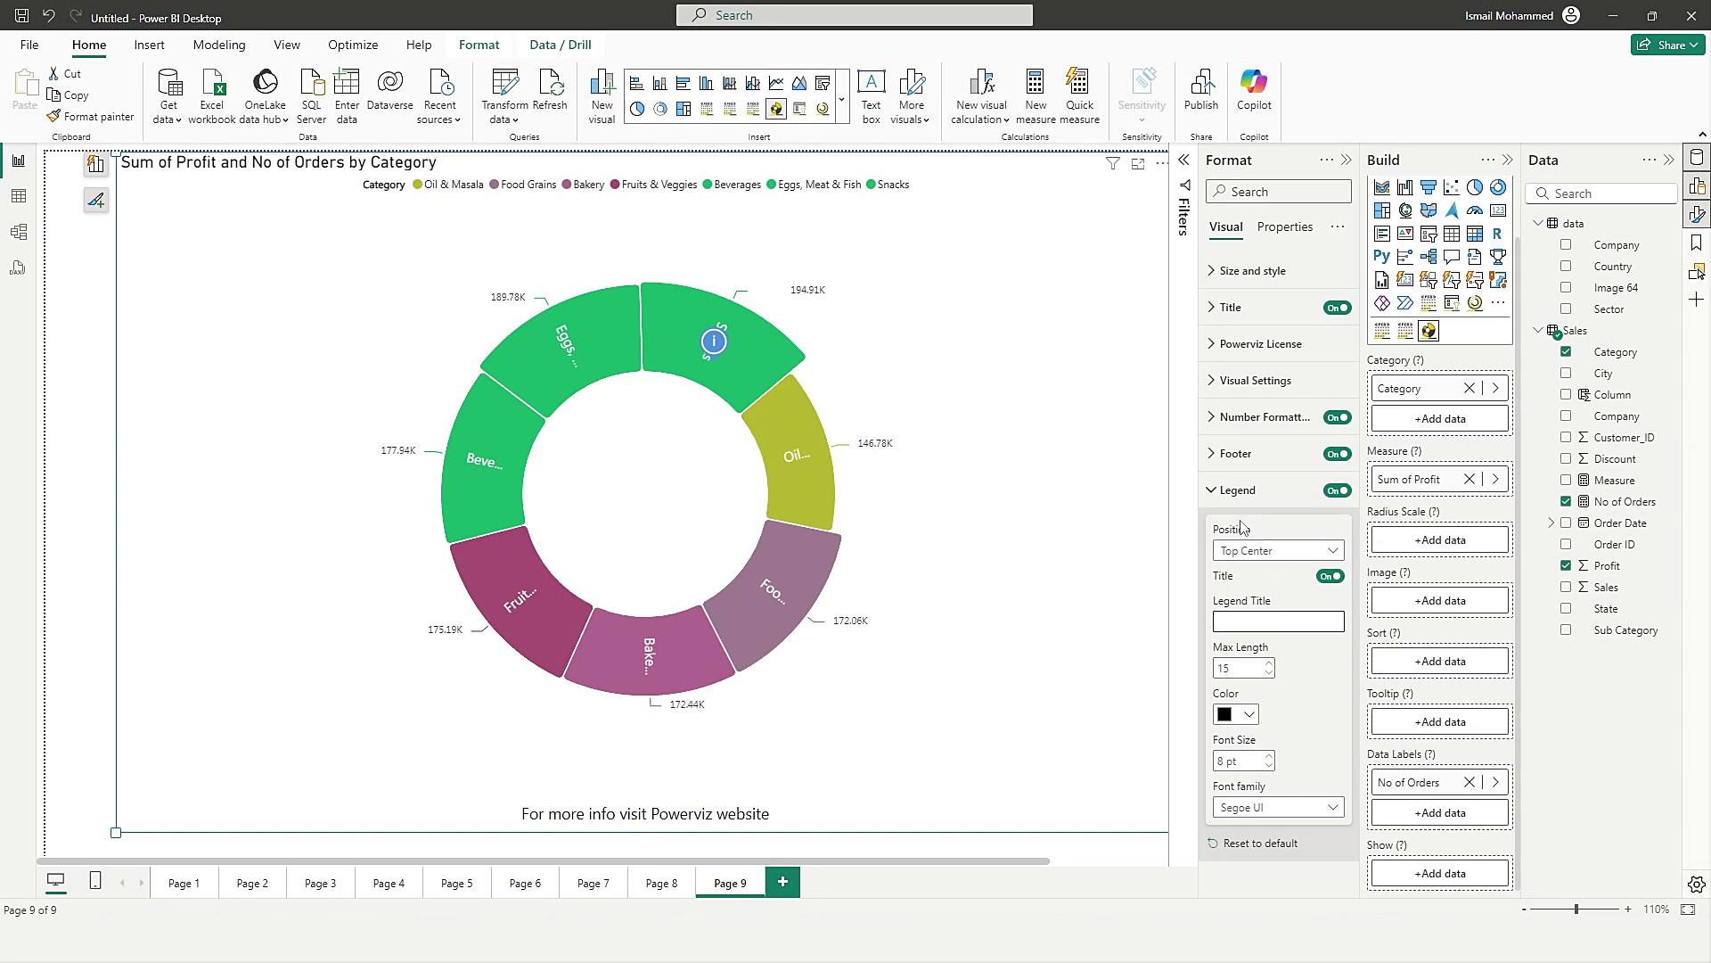
{"action": "left_click", "coordinate": [1221, 491]}
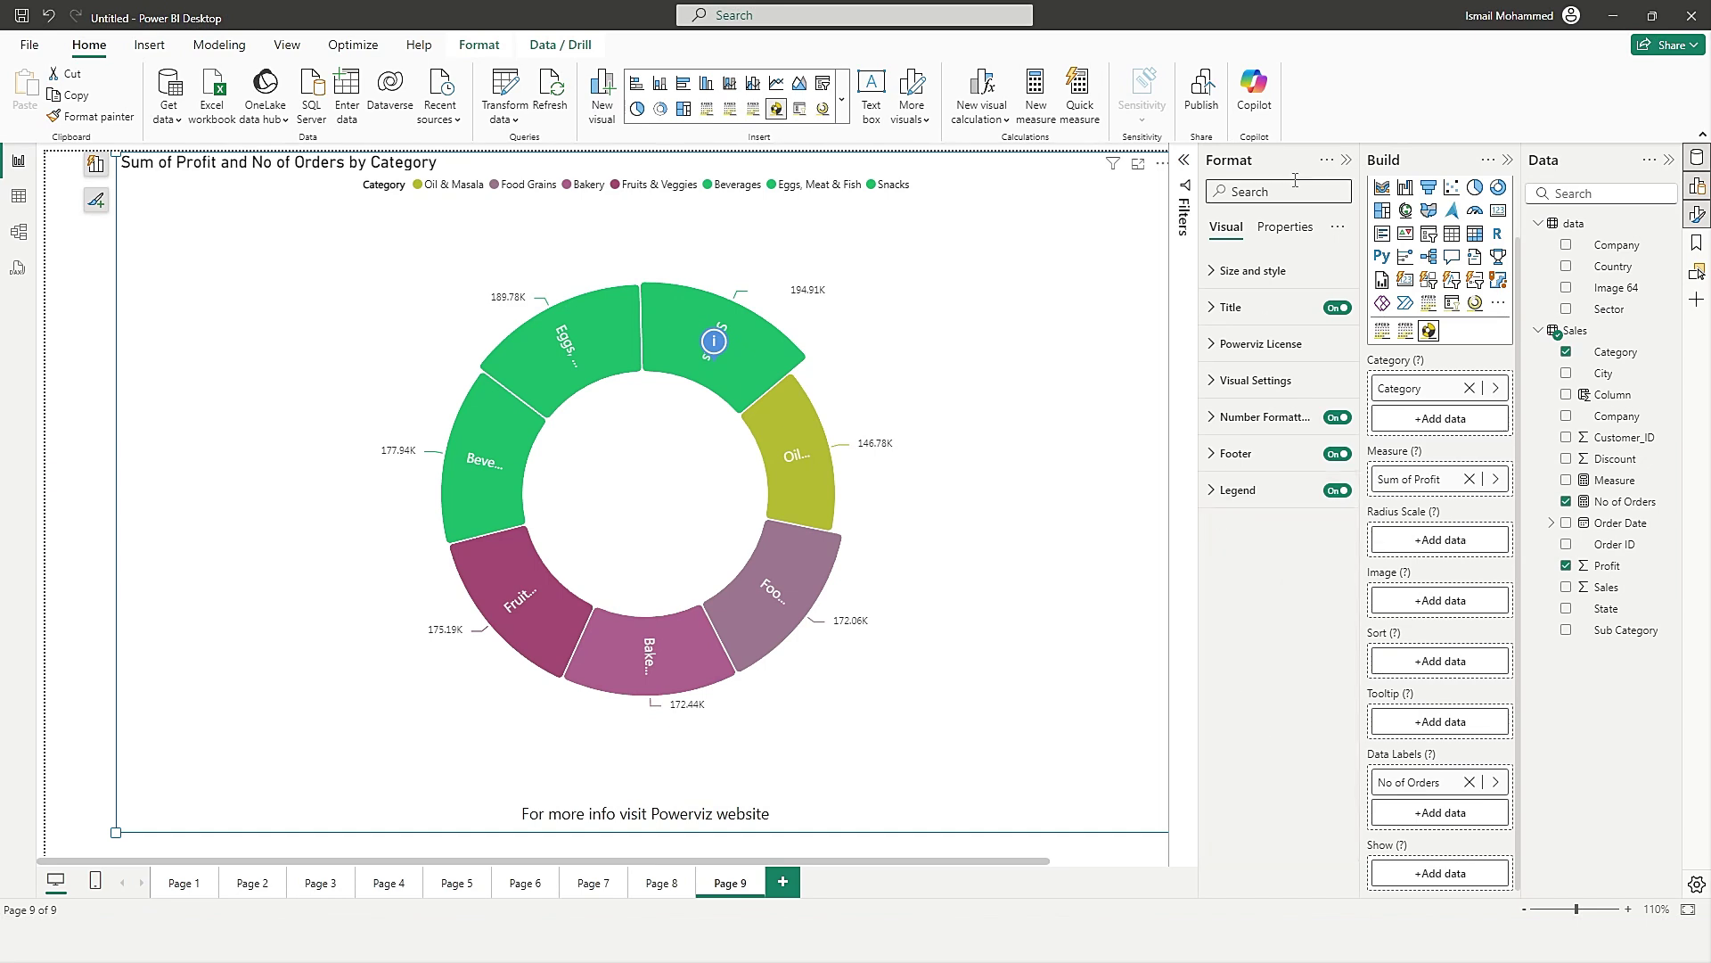